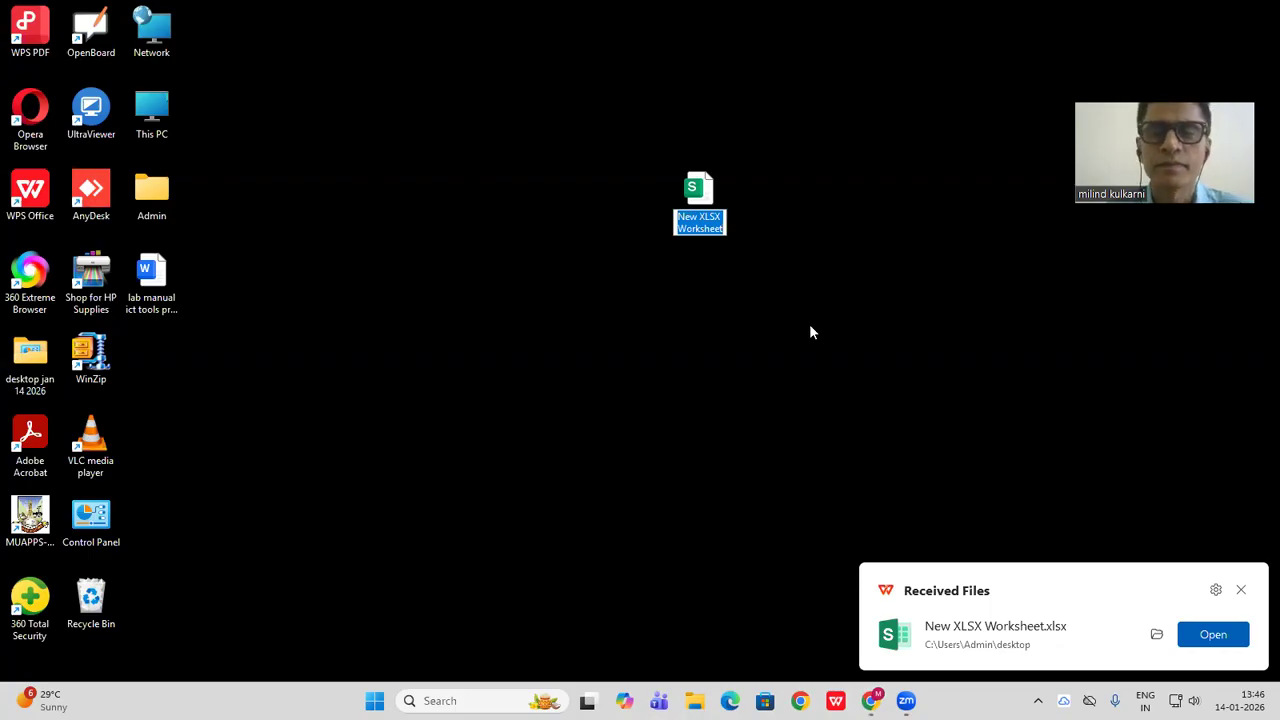
Rename the new XLSX worksheet on the desktop as "MS Excel" and open it in WPS Office
click(678, 218)
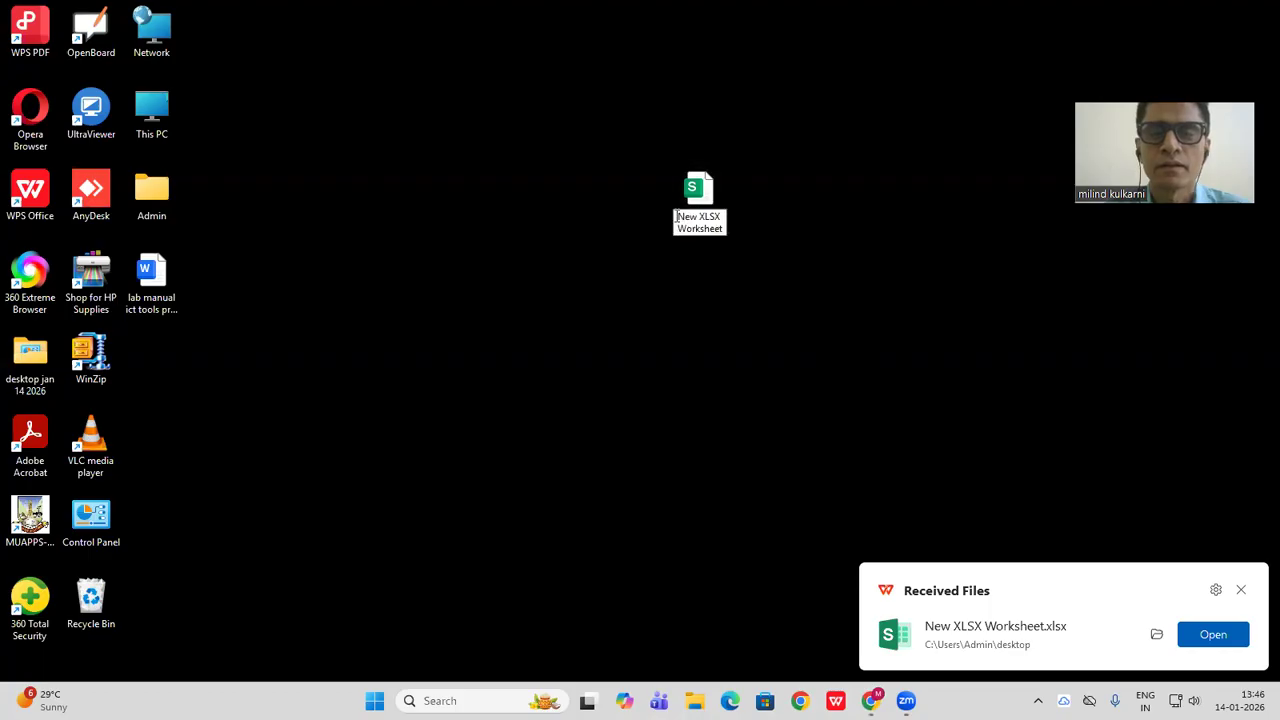
drag(678, 218, 722, 230)
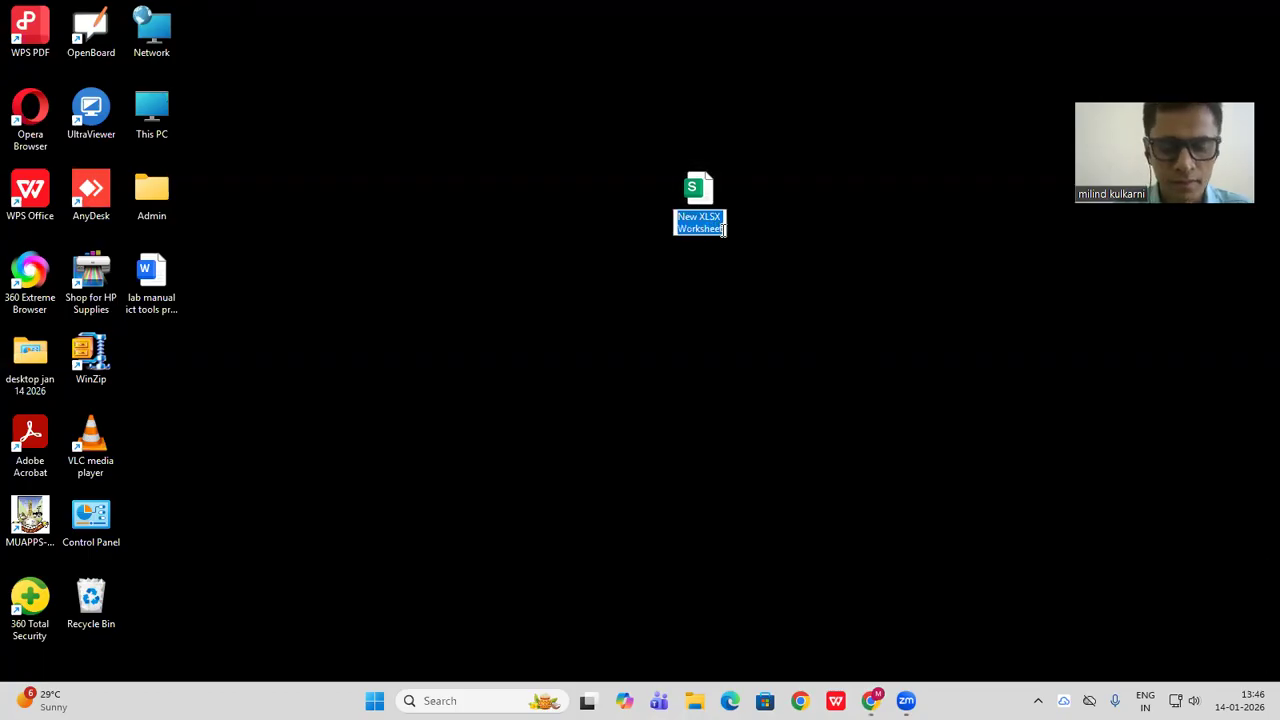
text(MS)
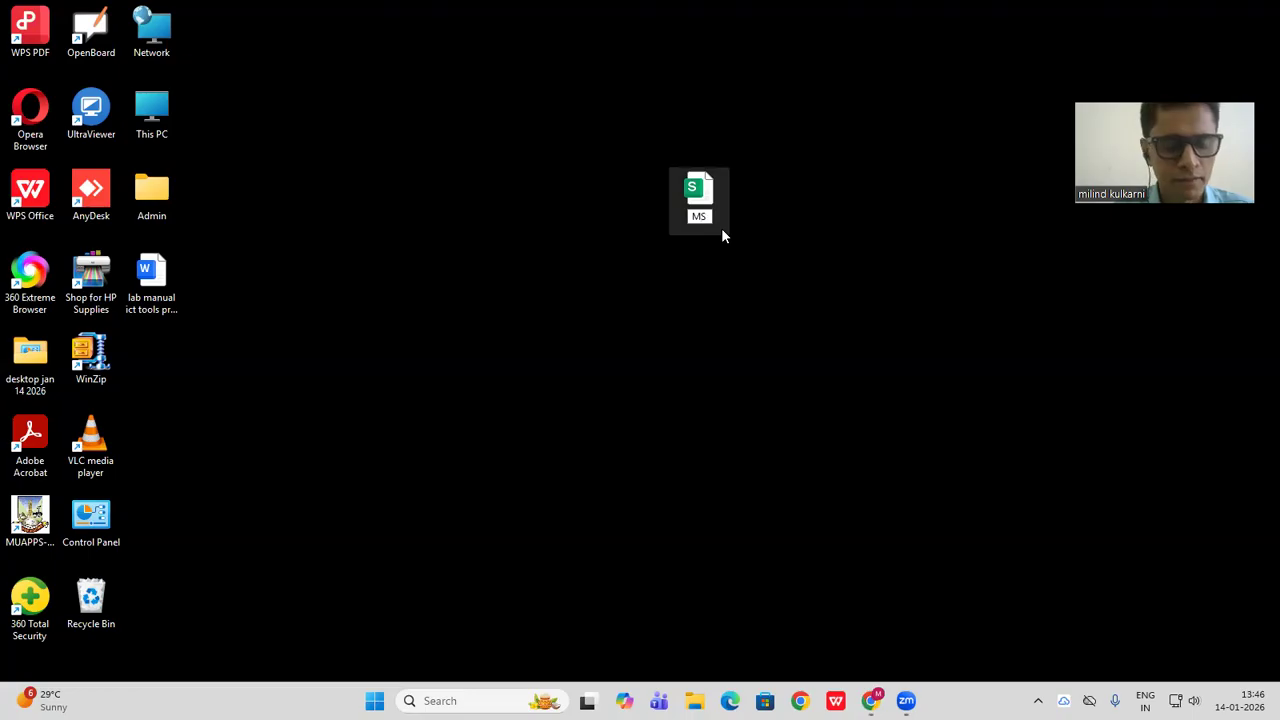
text( Excel)
click(776, 281)
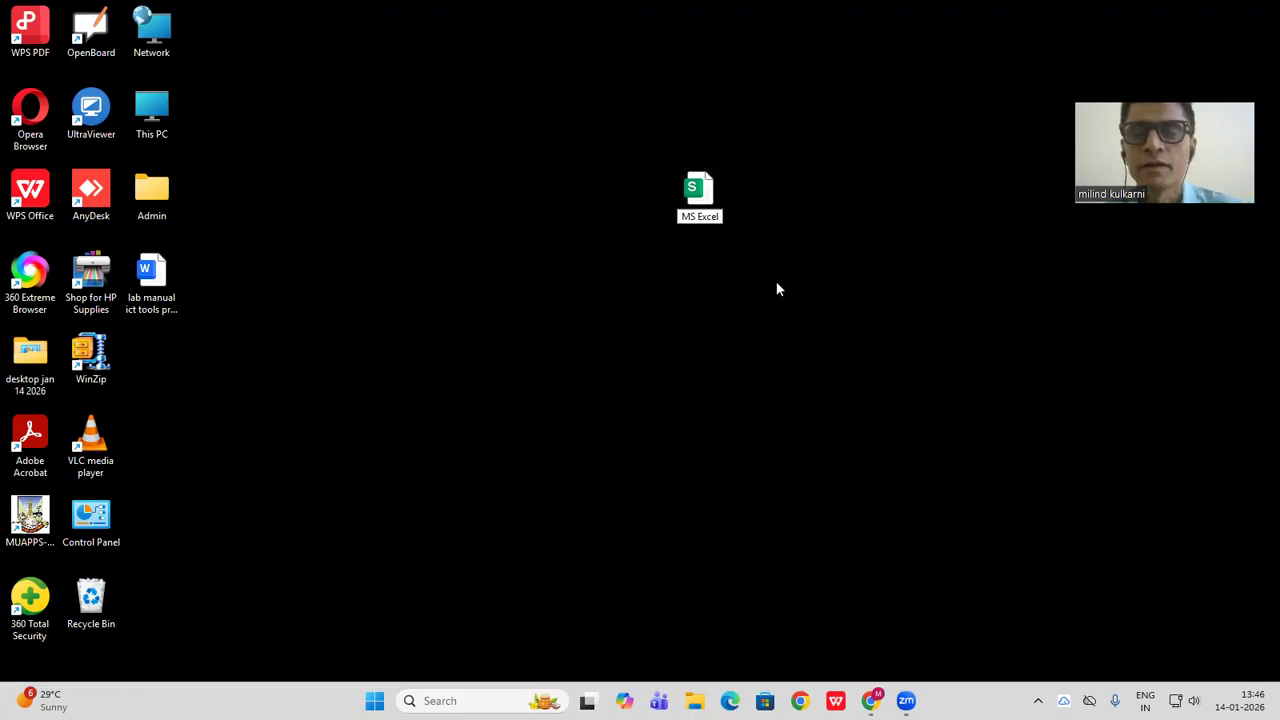
double_click(700, 200)
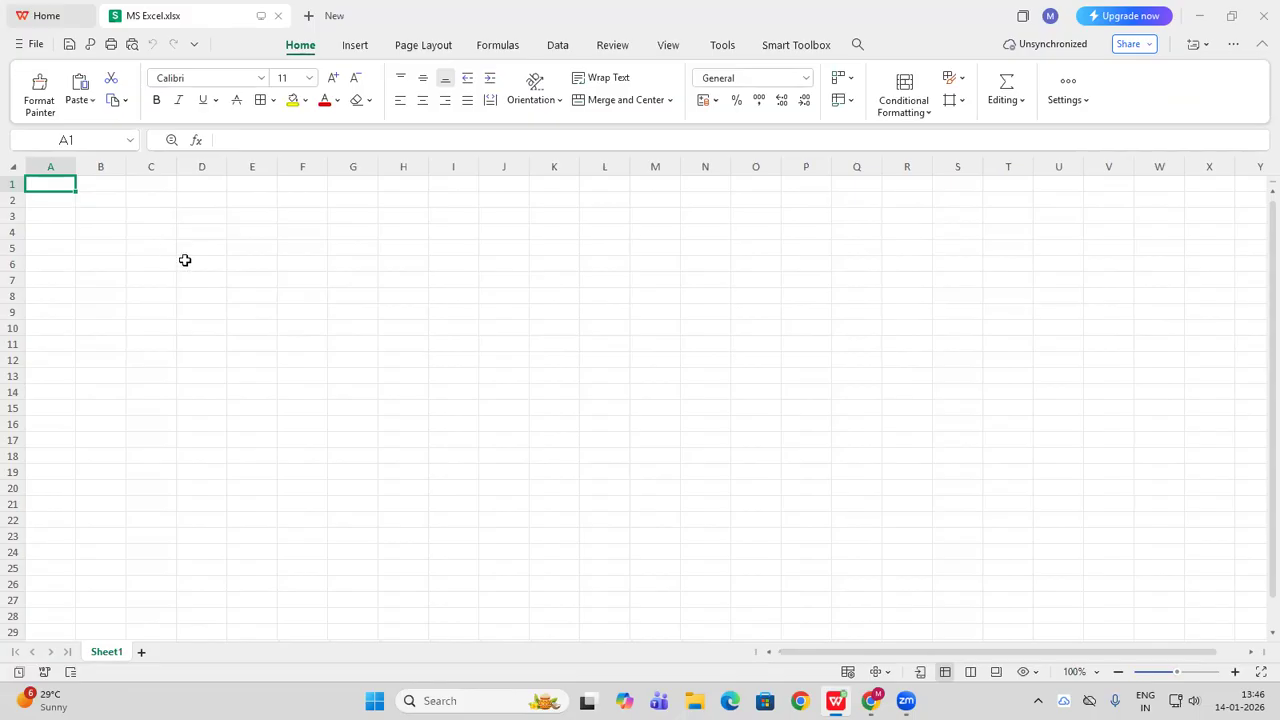
Select columns A through F one after another to examine how the sheet's columns are laid out
click(68, 167)
click(100, 166)
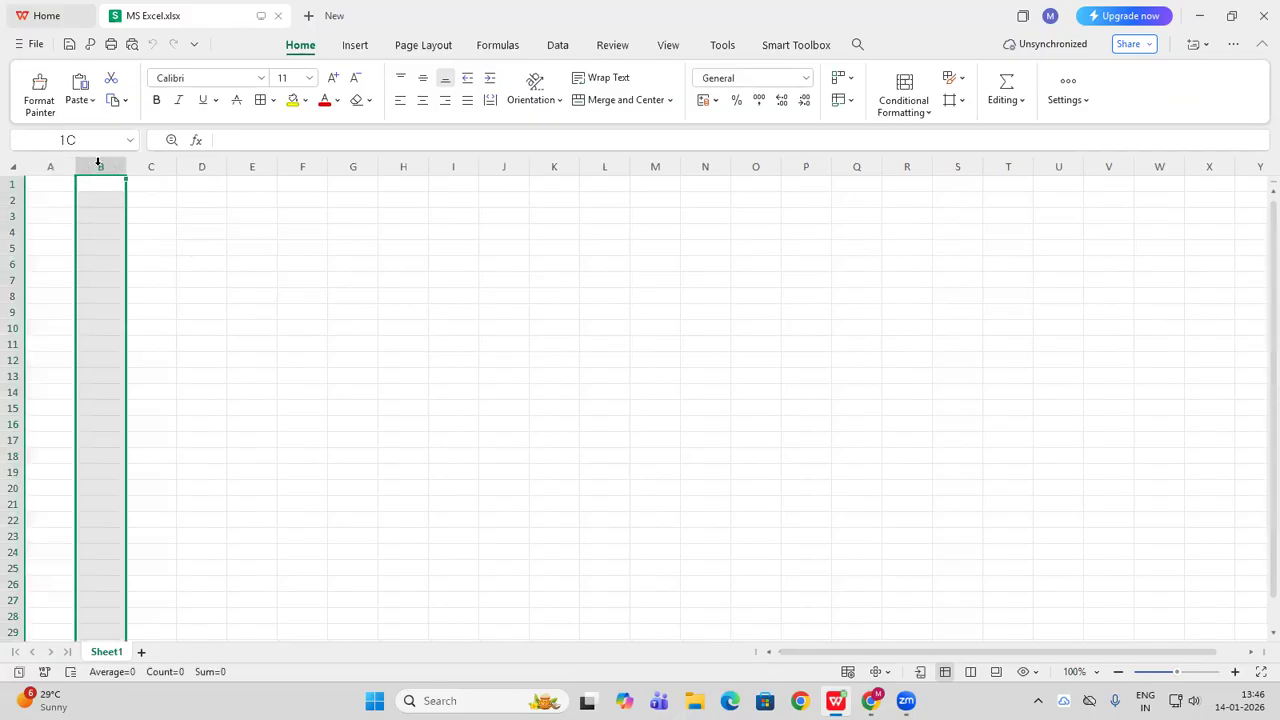
click(152, 166)
click(203, 166)
click(257, 167)
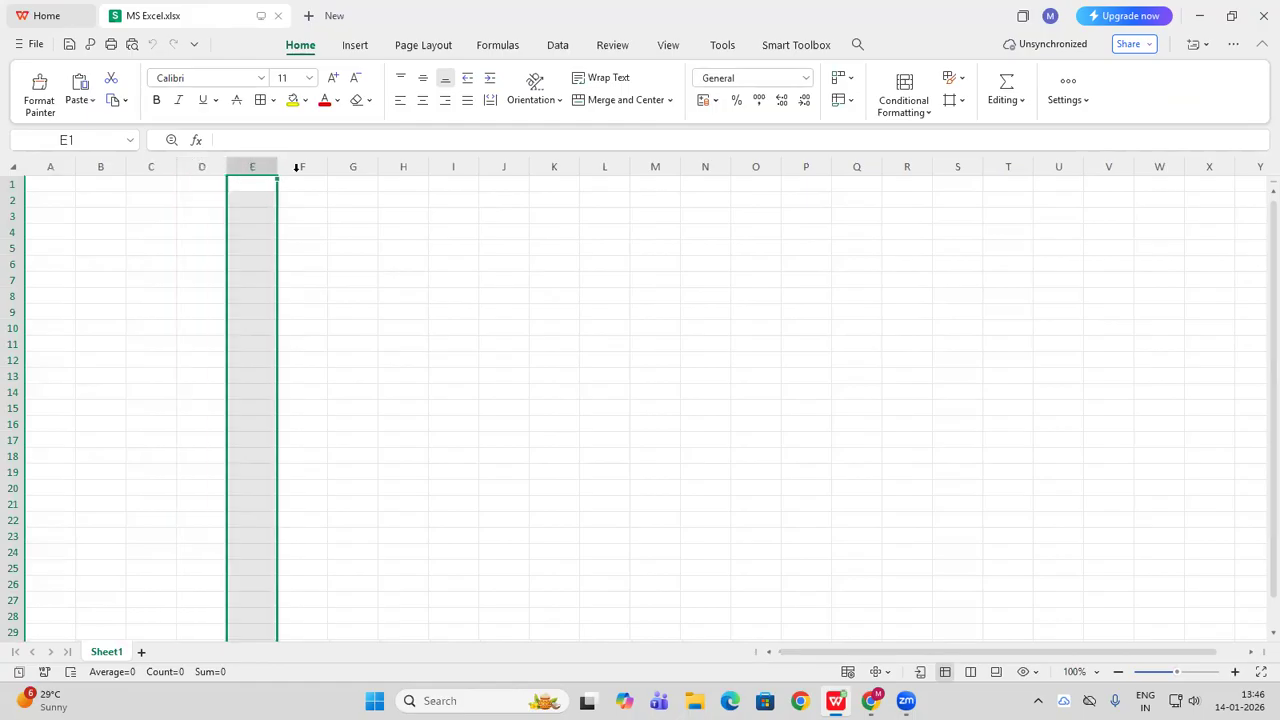
click(305, 167)
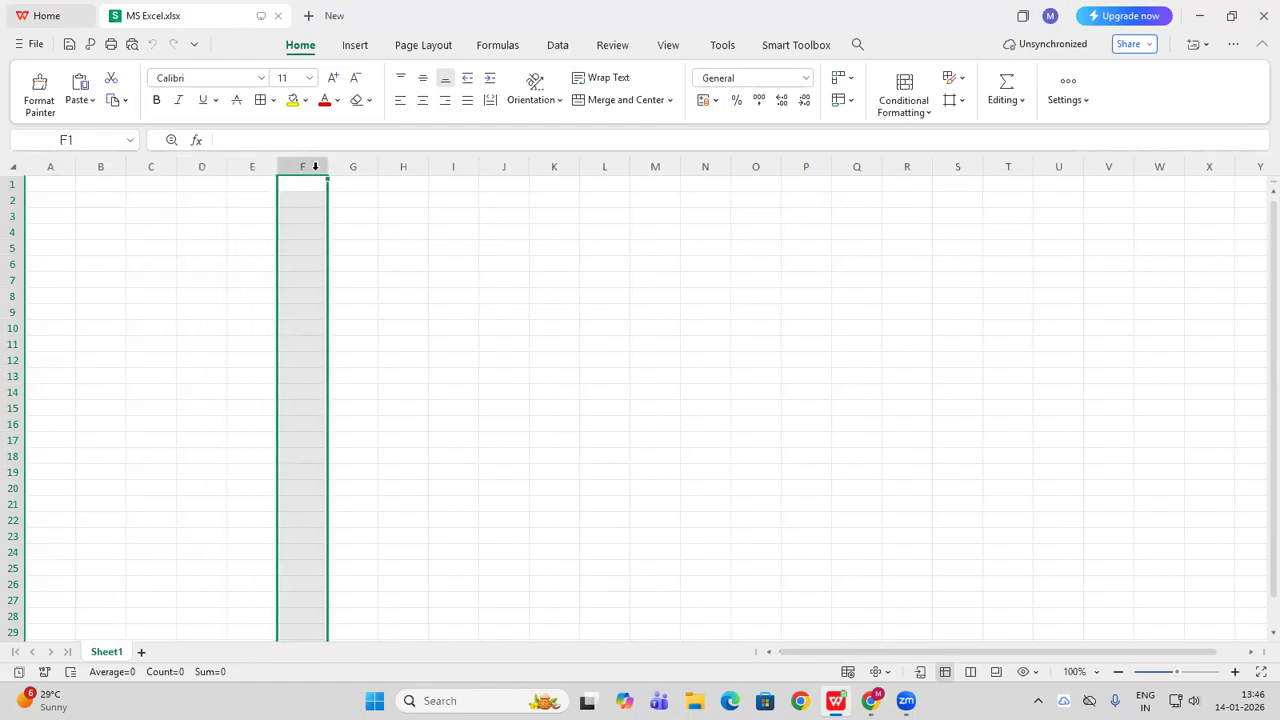
Select rows 1 through 5 one after another to examine how the sheet's rows are laid out
click(19, 185)
click(19, 200)
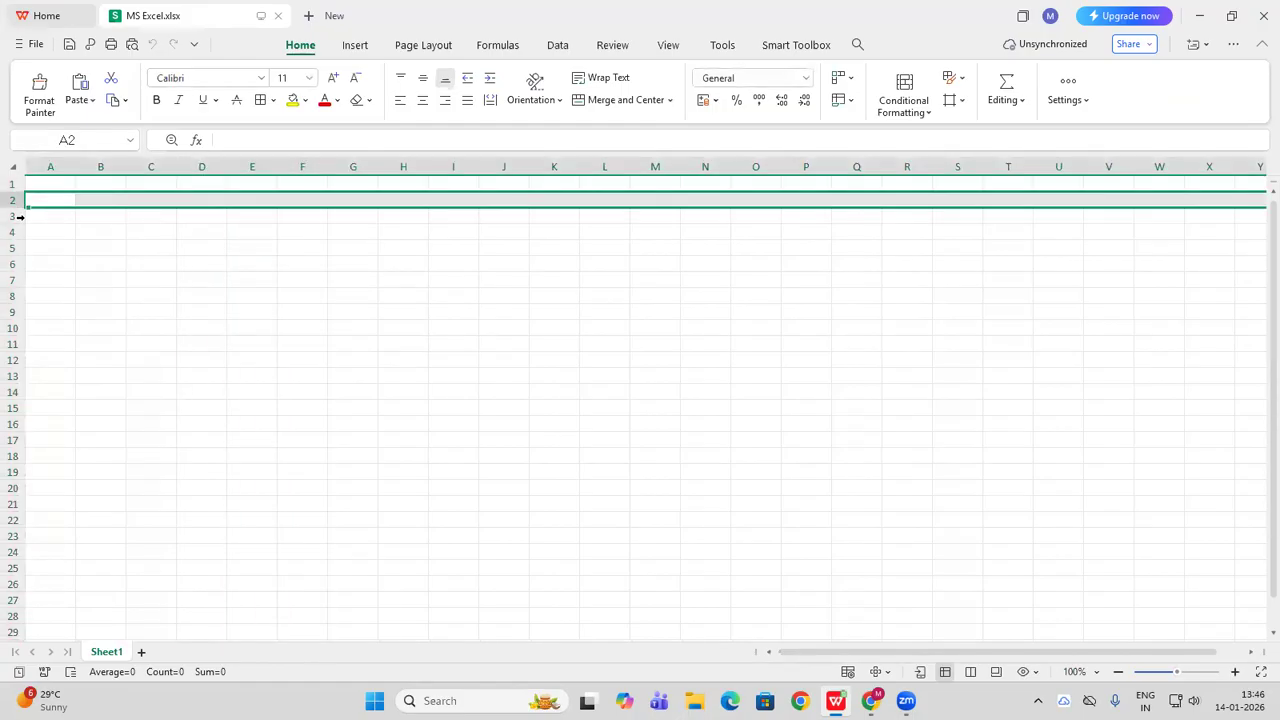
click(19, 216)
click(19, 233)
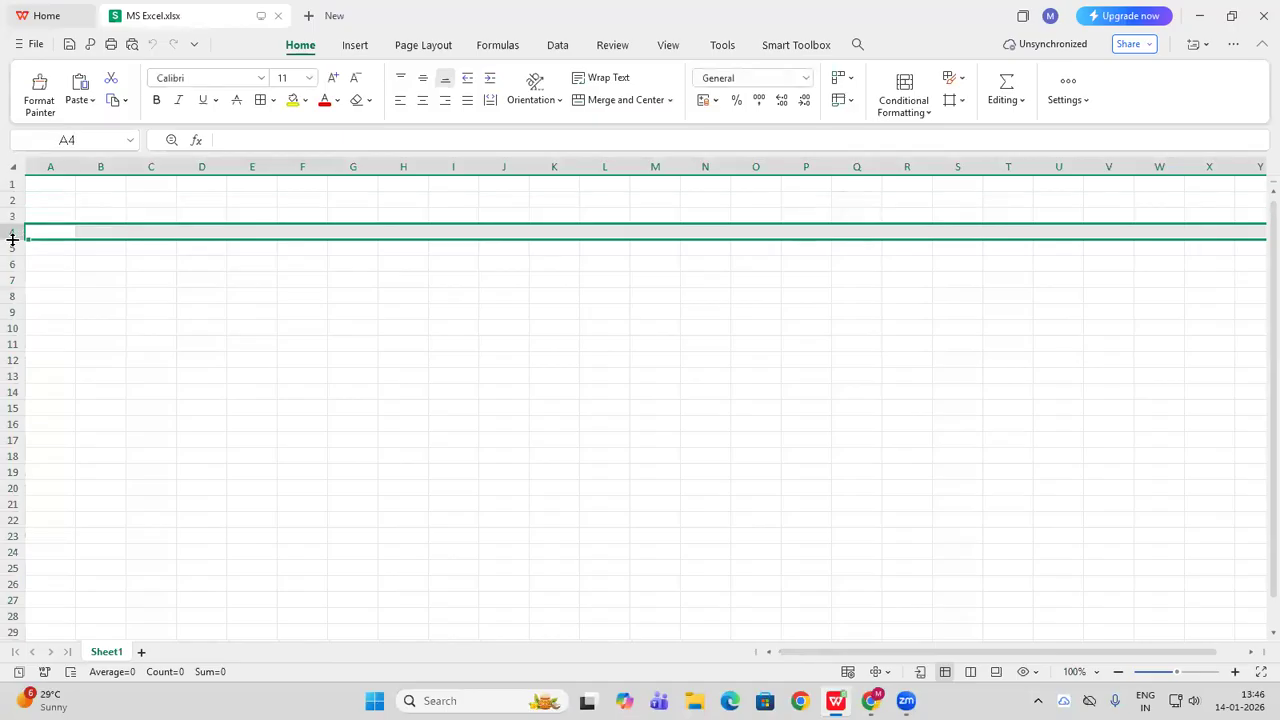
click(18, 247)
click(309, 311)
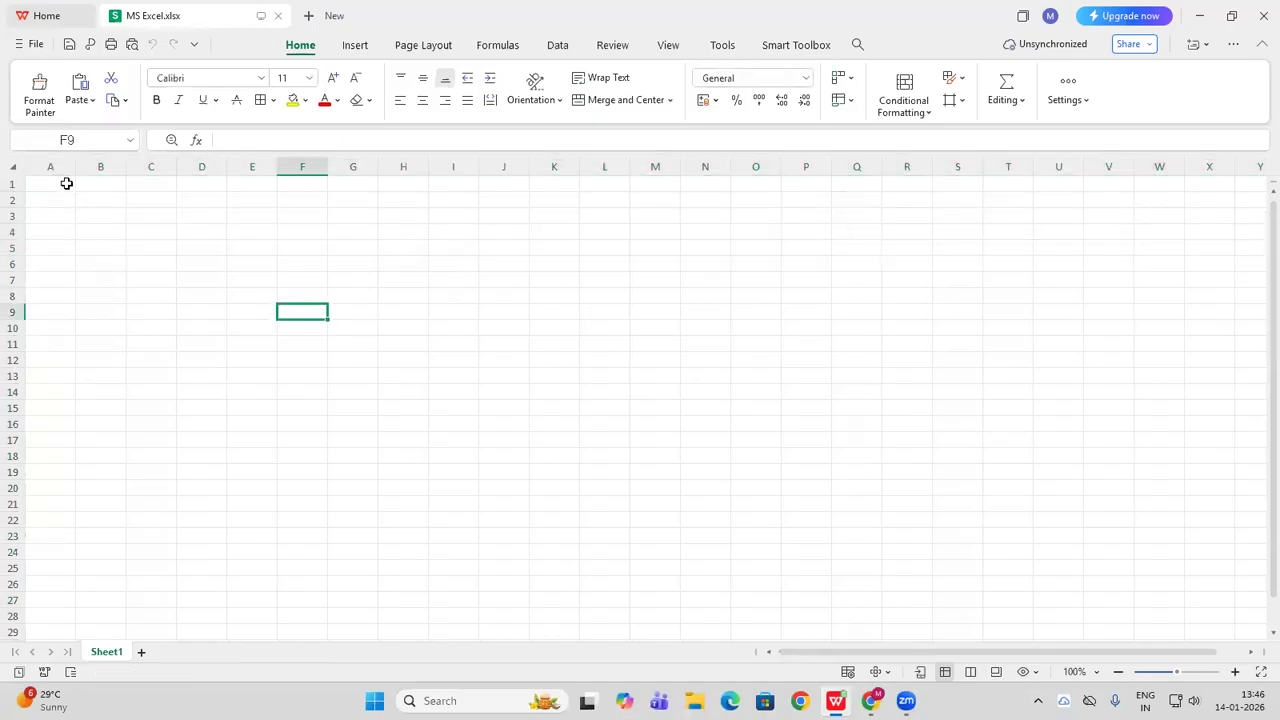
Enlarge the worksheet display to 170% zoom
click(1235, 672)
click(1235, 672)
click(1235, 672)
click(1235, 672)
click(1235, 672)
click(1235, 672)
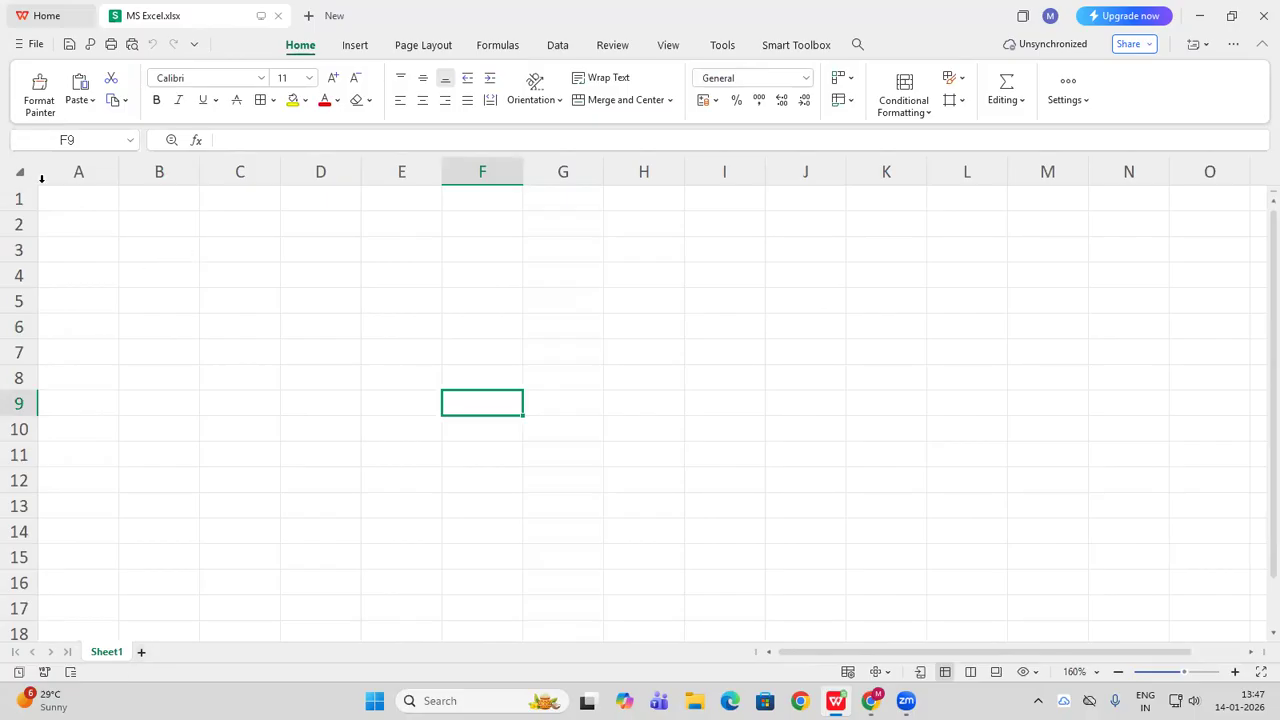
click(94, 200)
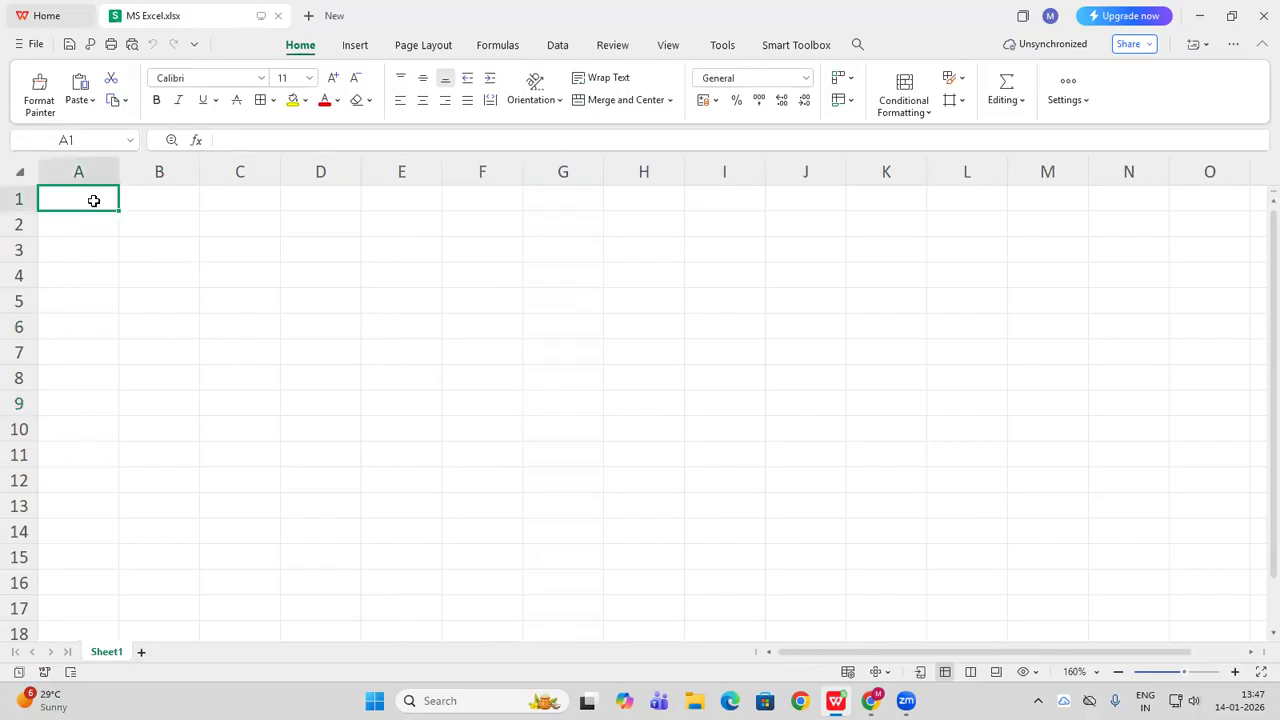
click(1235, 671)
click(310, 330)
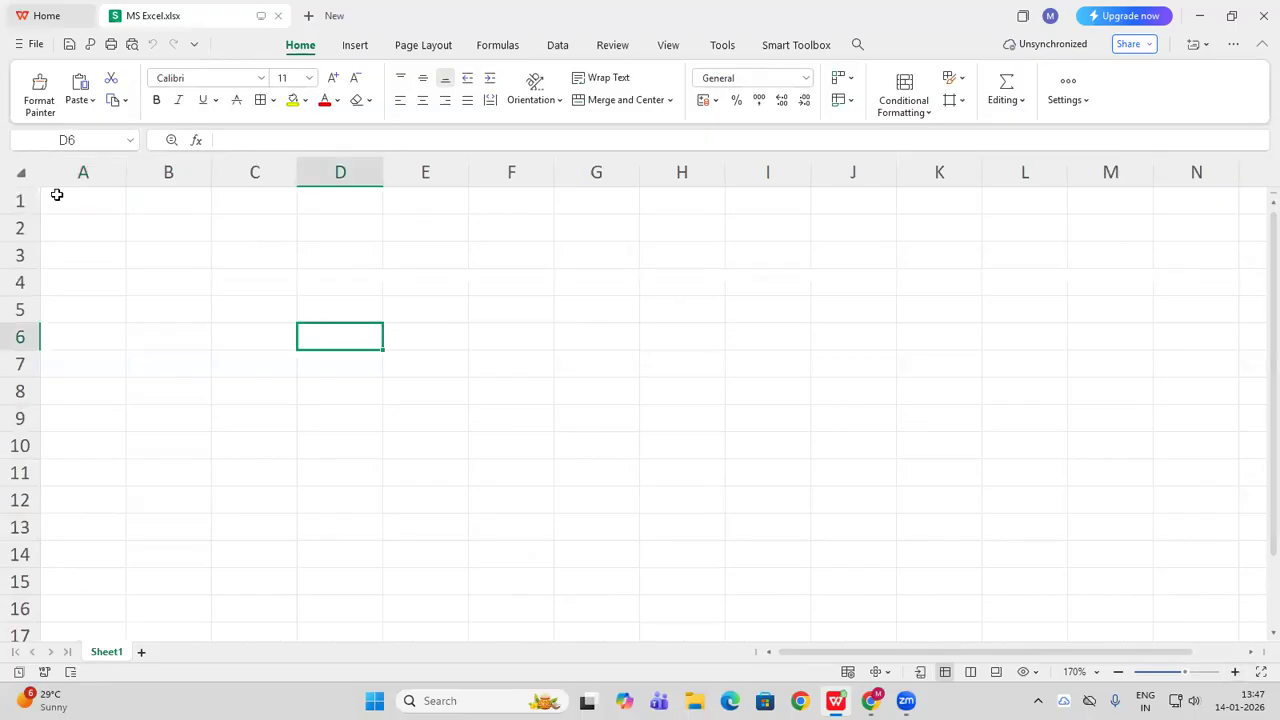
Enter the heading "Roll number" in cell A1, where column A meets row 1
click(20, 200)
click(83, 172)
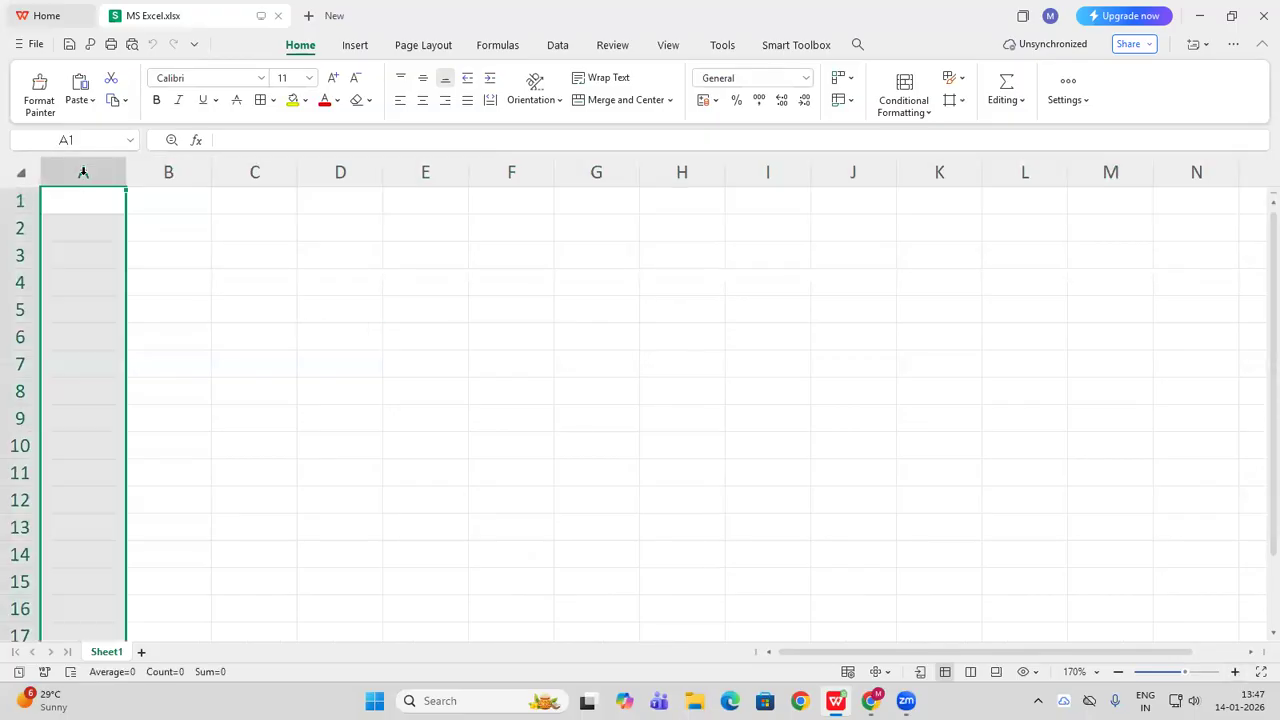
click(87, 198)
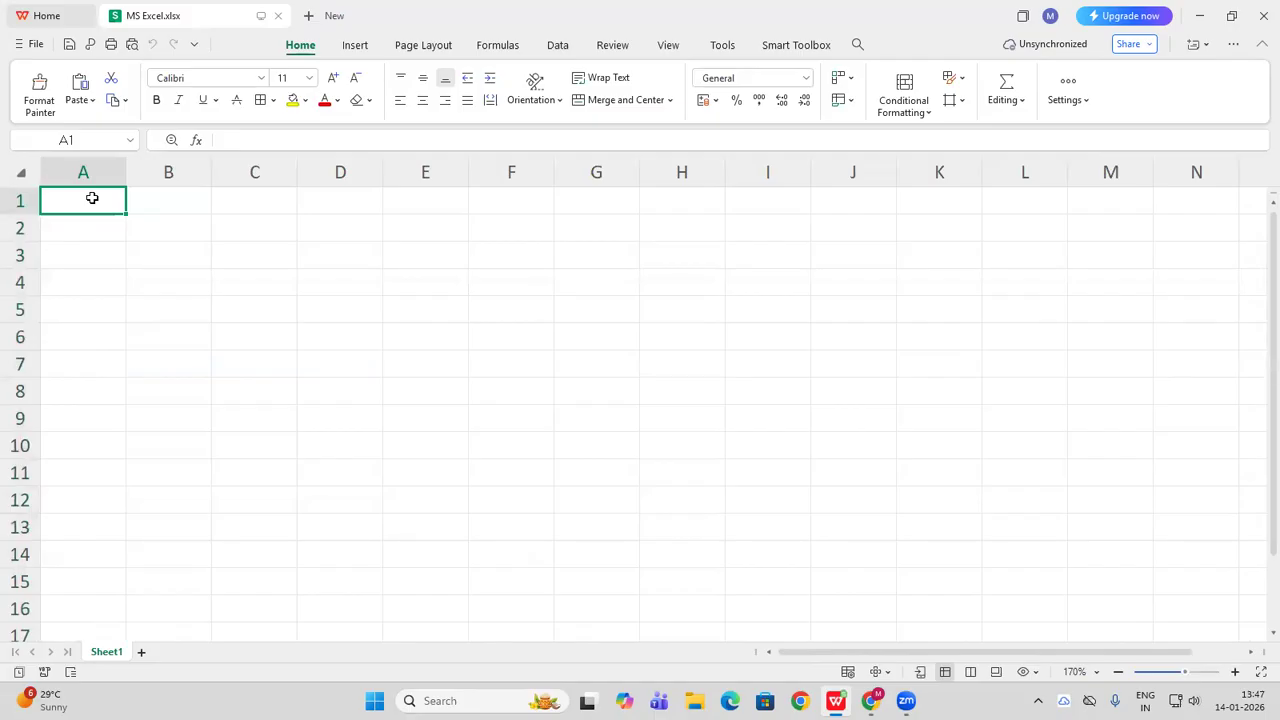
click(177, 223)
click(92, 203)
text(Roll)
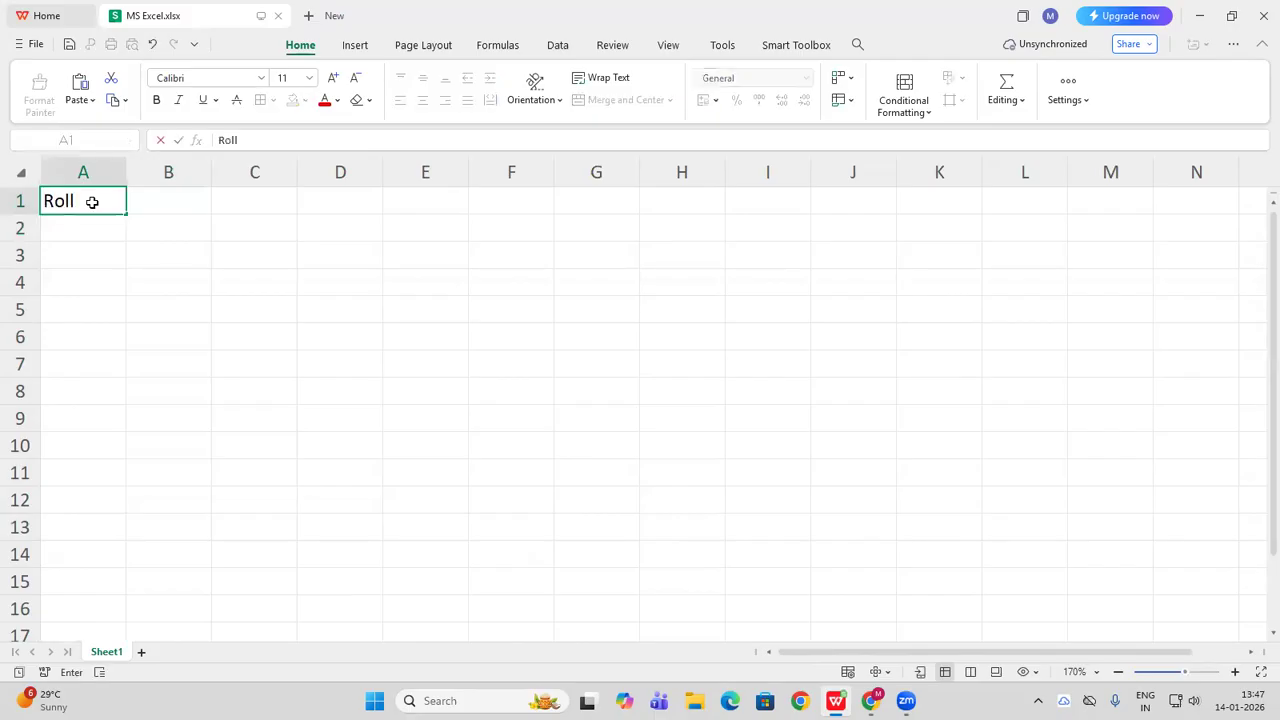
text( number)
click(222, 255)
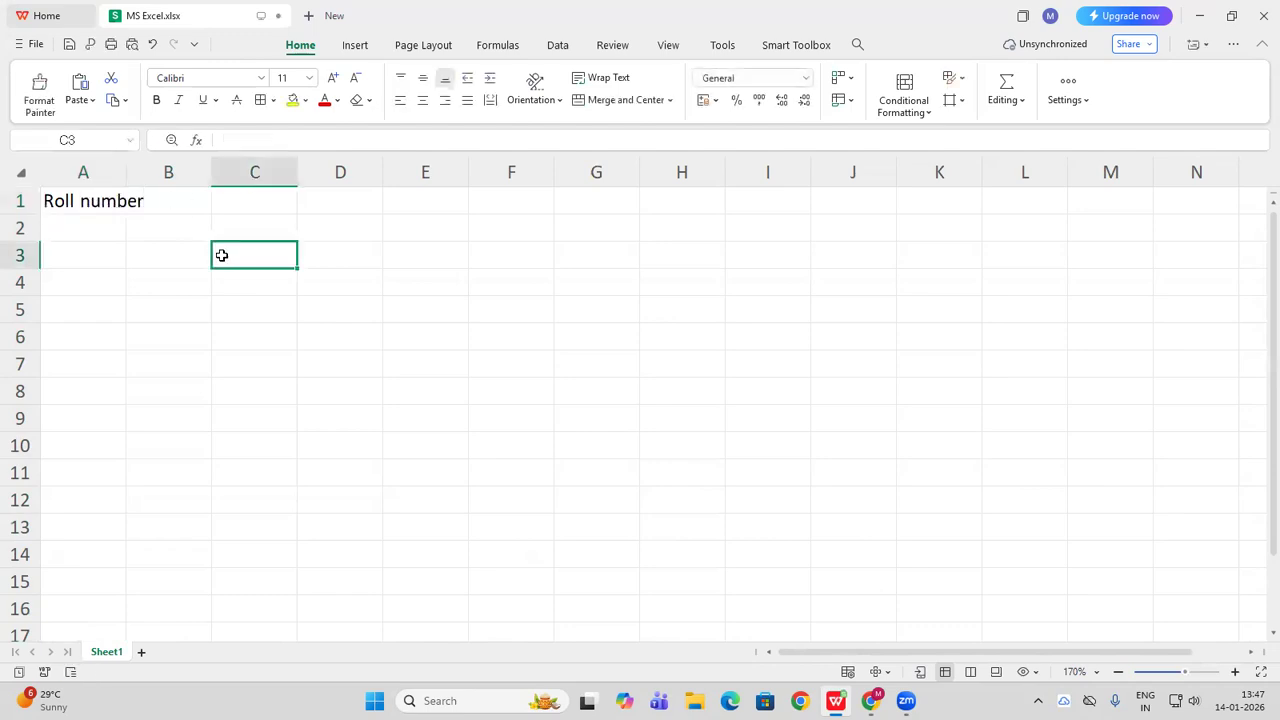
Widen column A so the "Roll number" heading fits inside its cell
click(117, 201)
click(136, 212)
click(103, 204)
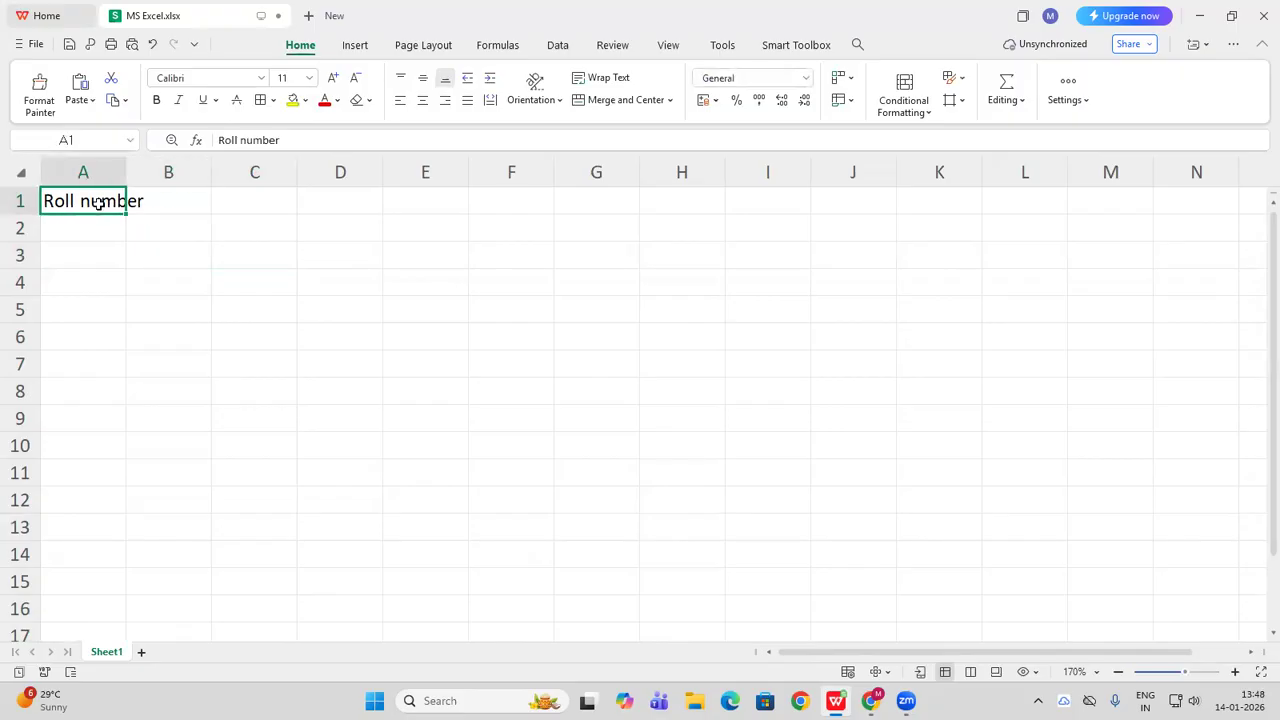
click(173, 200)
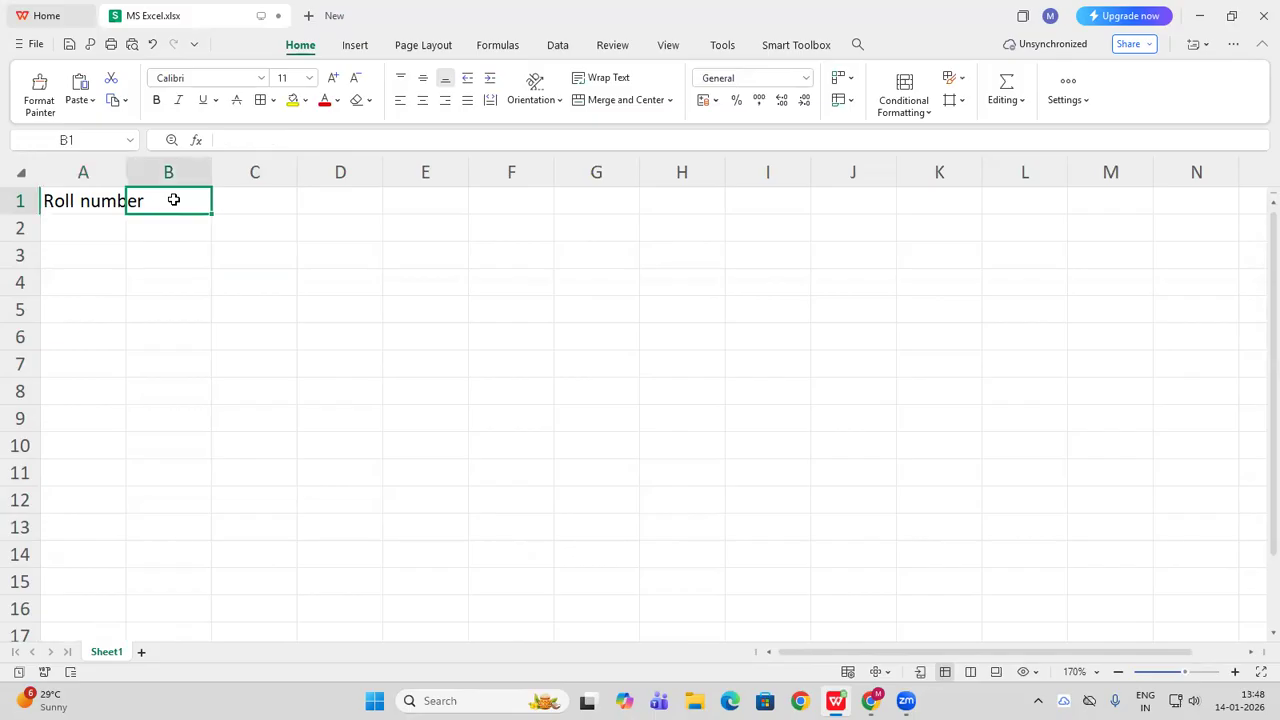
double_click(123, 172)
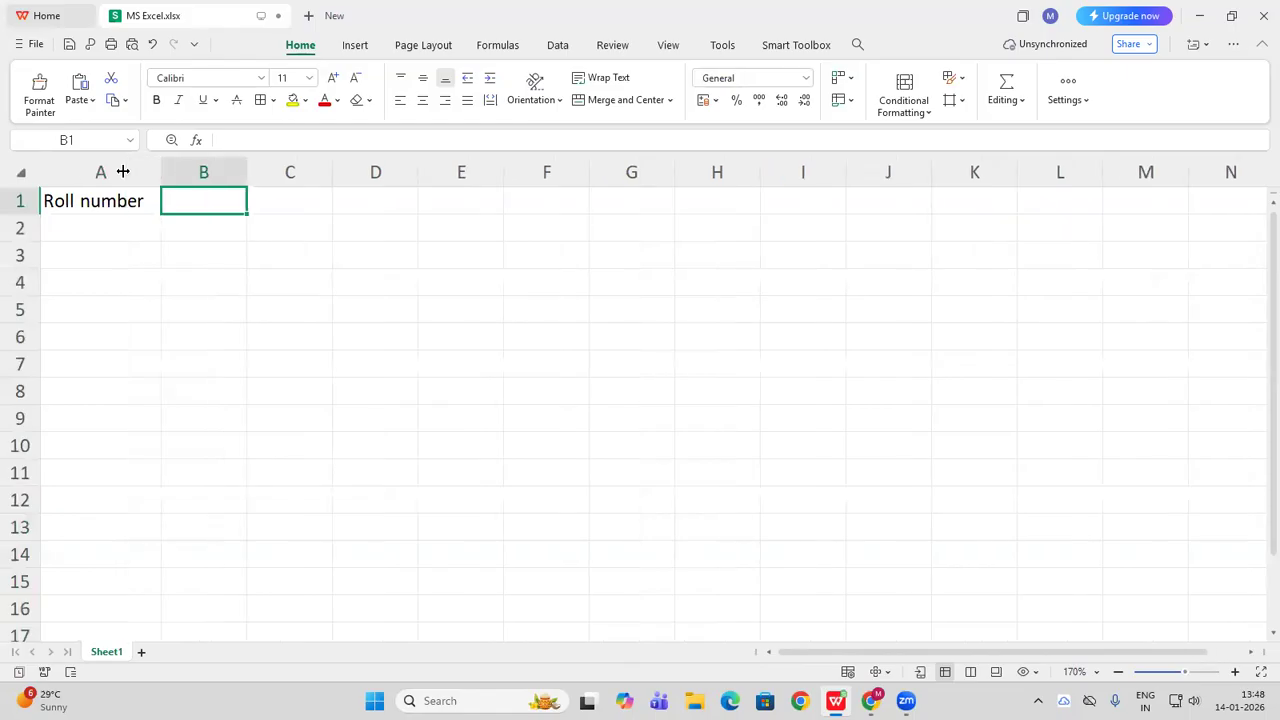
click(175, 256)
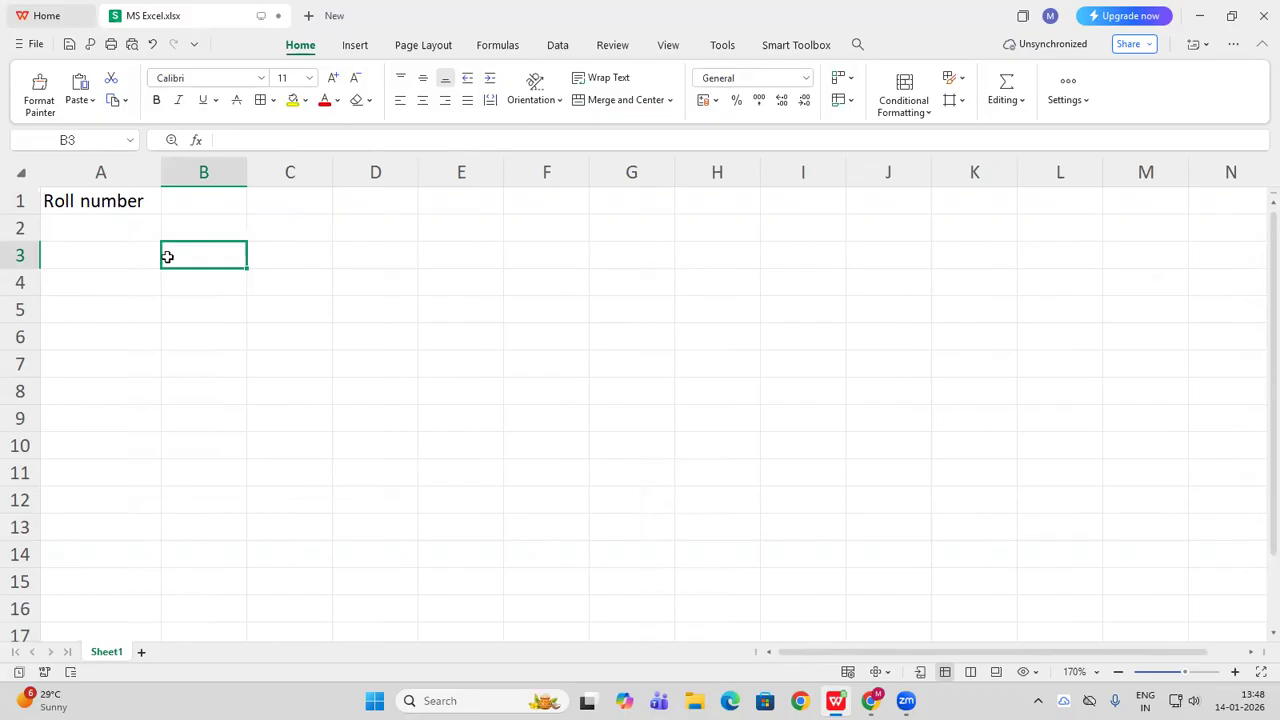
Enter the heading "Name" in cell B1
click(198, 202)
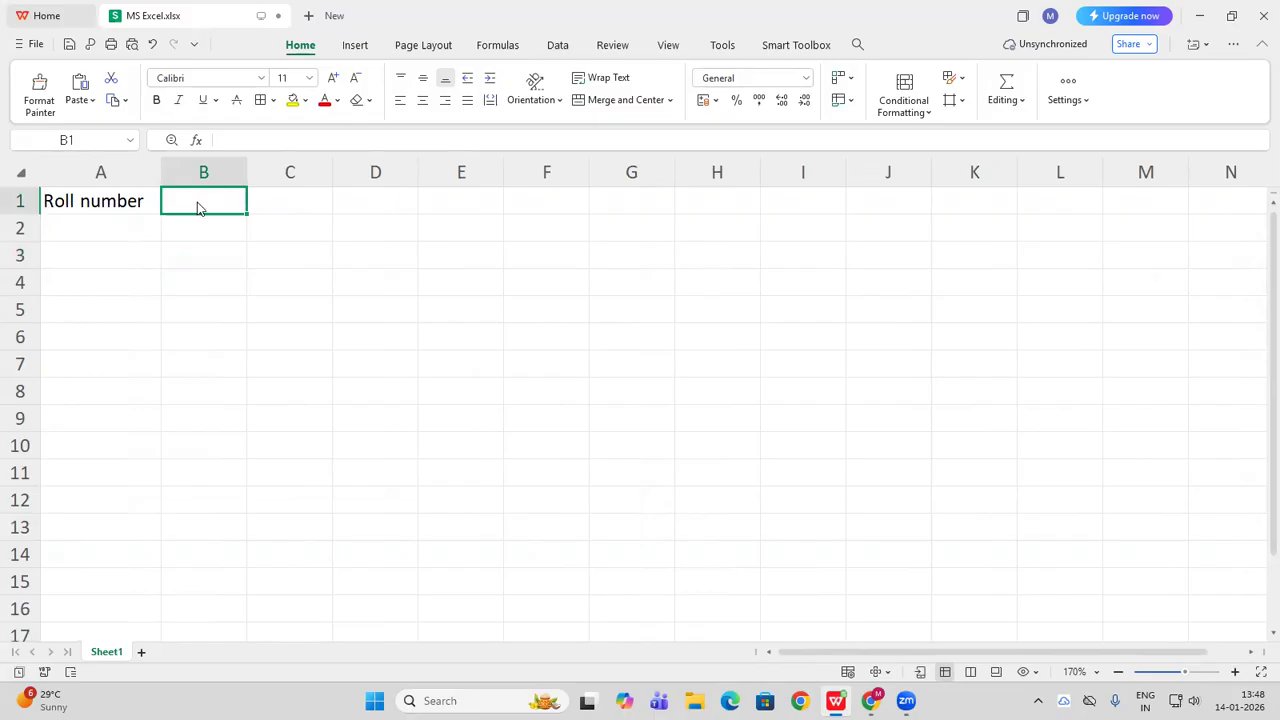
text(Nmae)
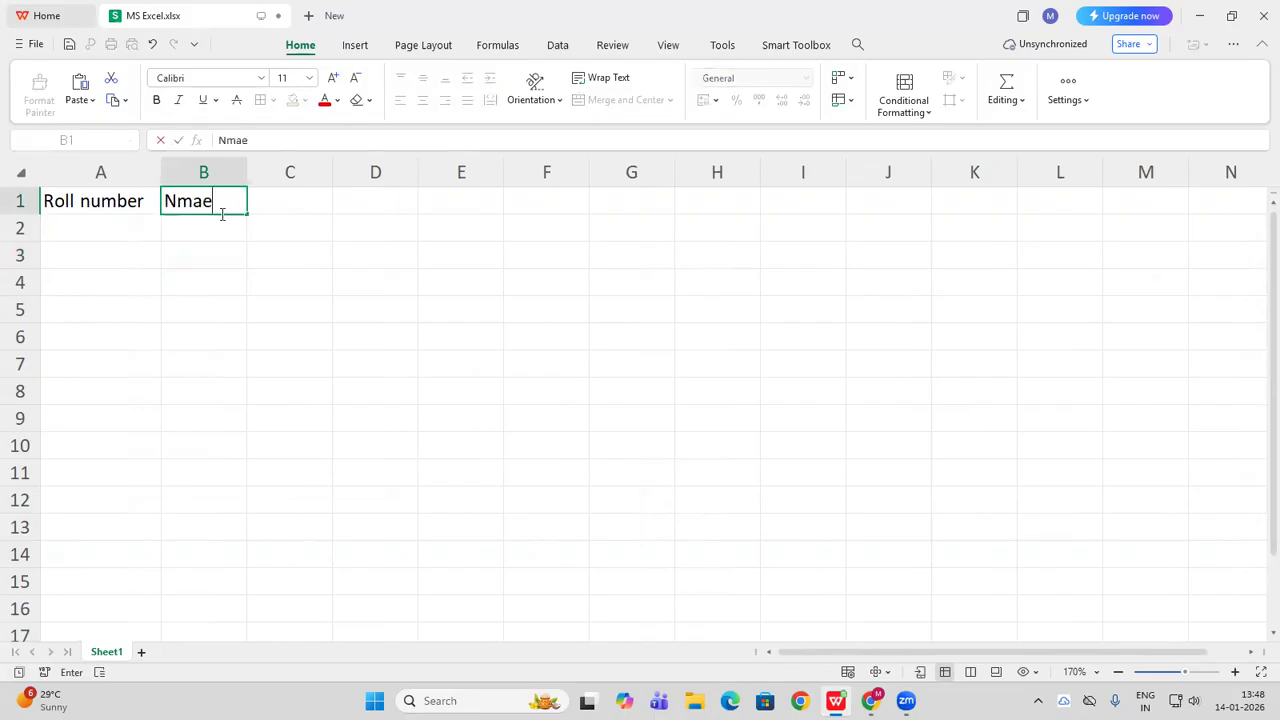
key(BackSpace)
key(BackSpace)
key(BackSpace)
text(ame)
click(263, 276)
Enter the heading "Date of Birth" in cell C1 and widen column C to fit it
click(292, 205)
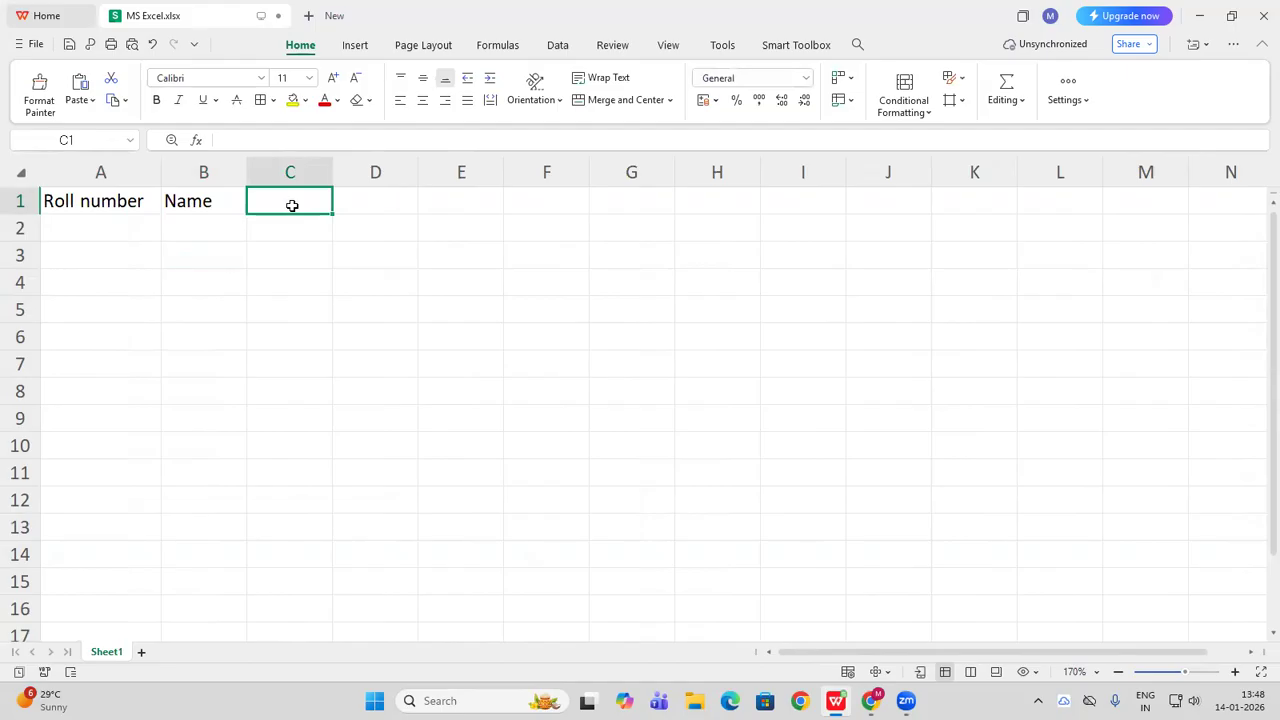
text(D)
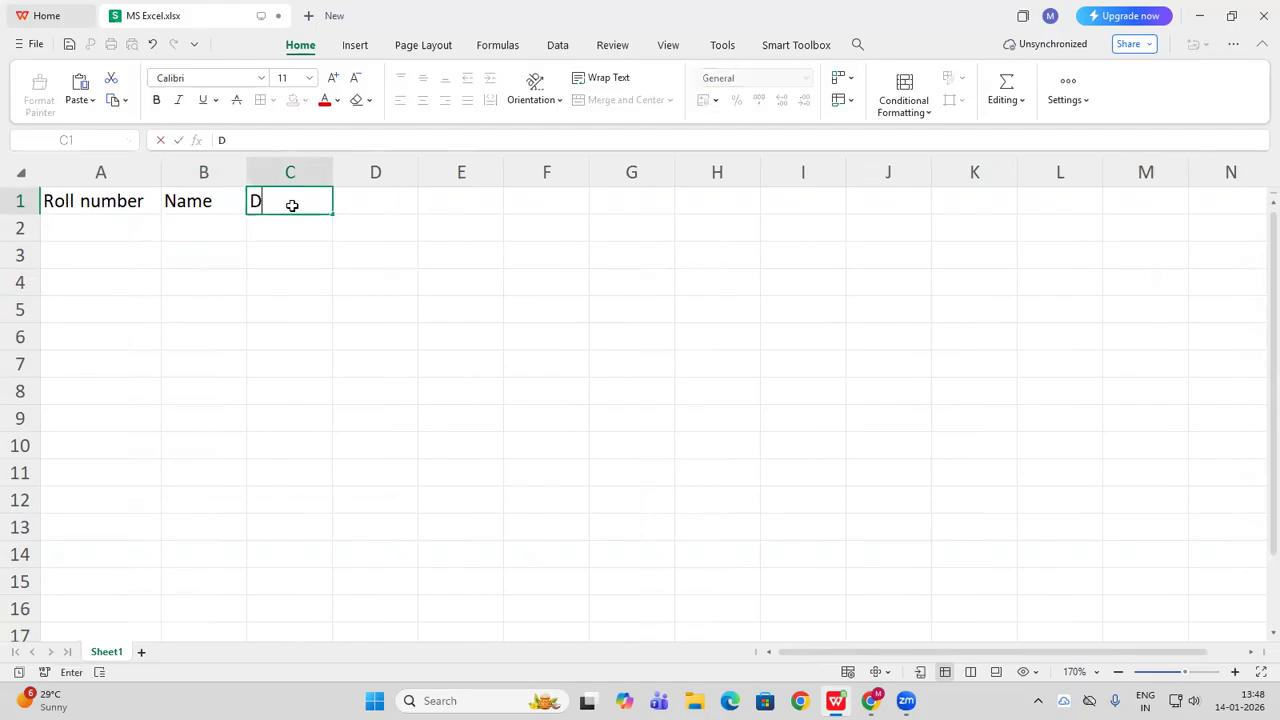
text(ate of Birth)
key(Return)
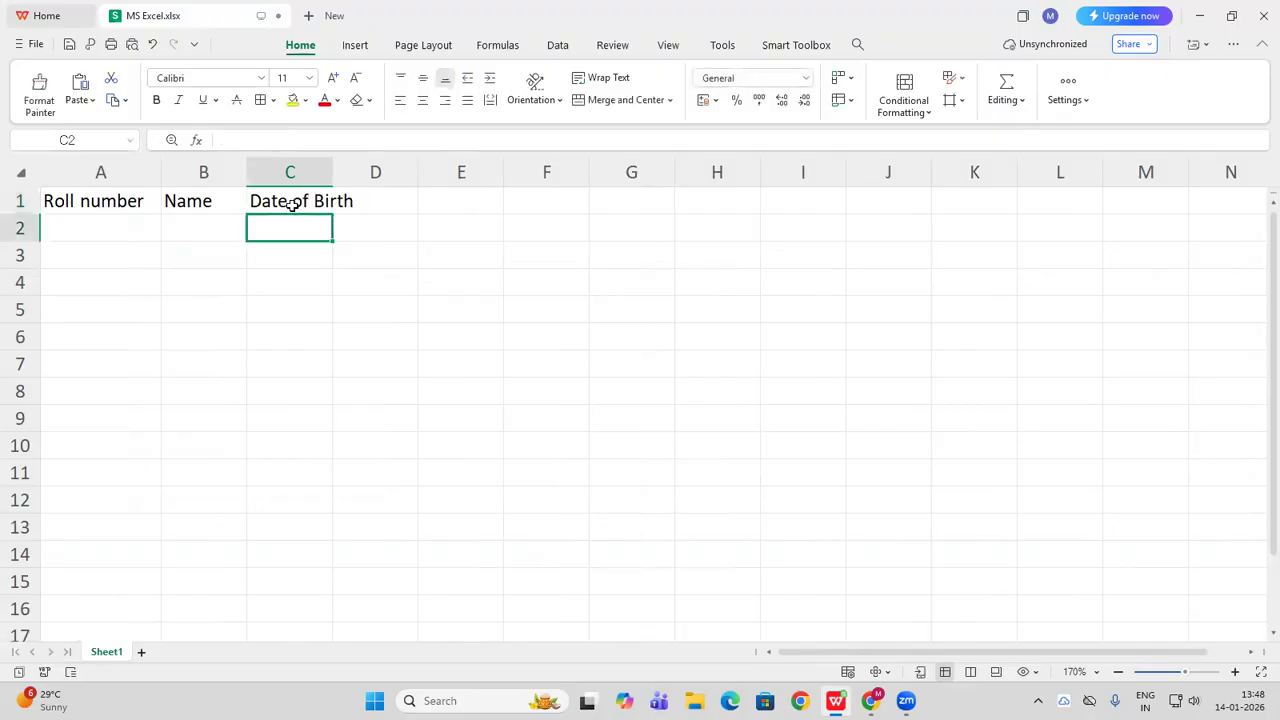
drag(332, 168, 371, 168)
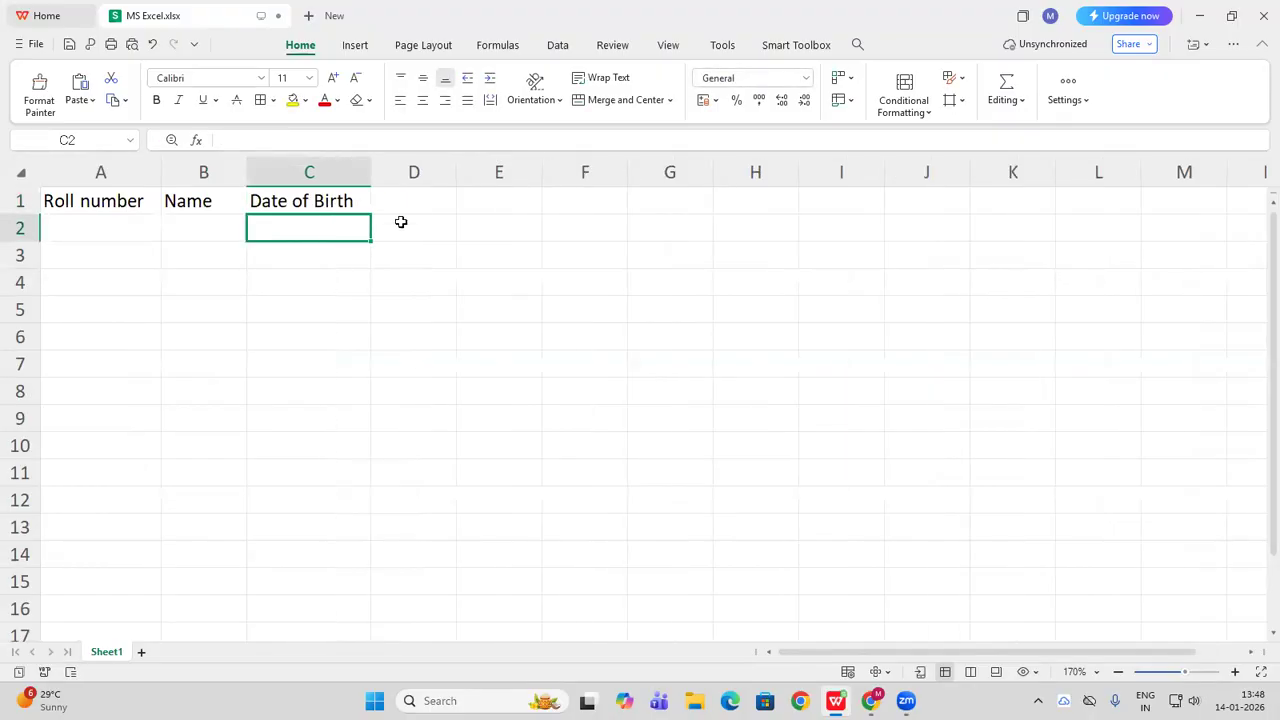
Enter the headings "Marks" in cell D1 and "result" in cell E1
click(400, 204)
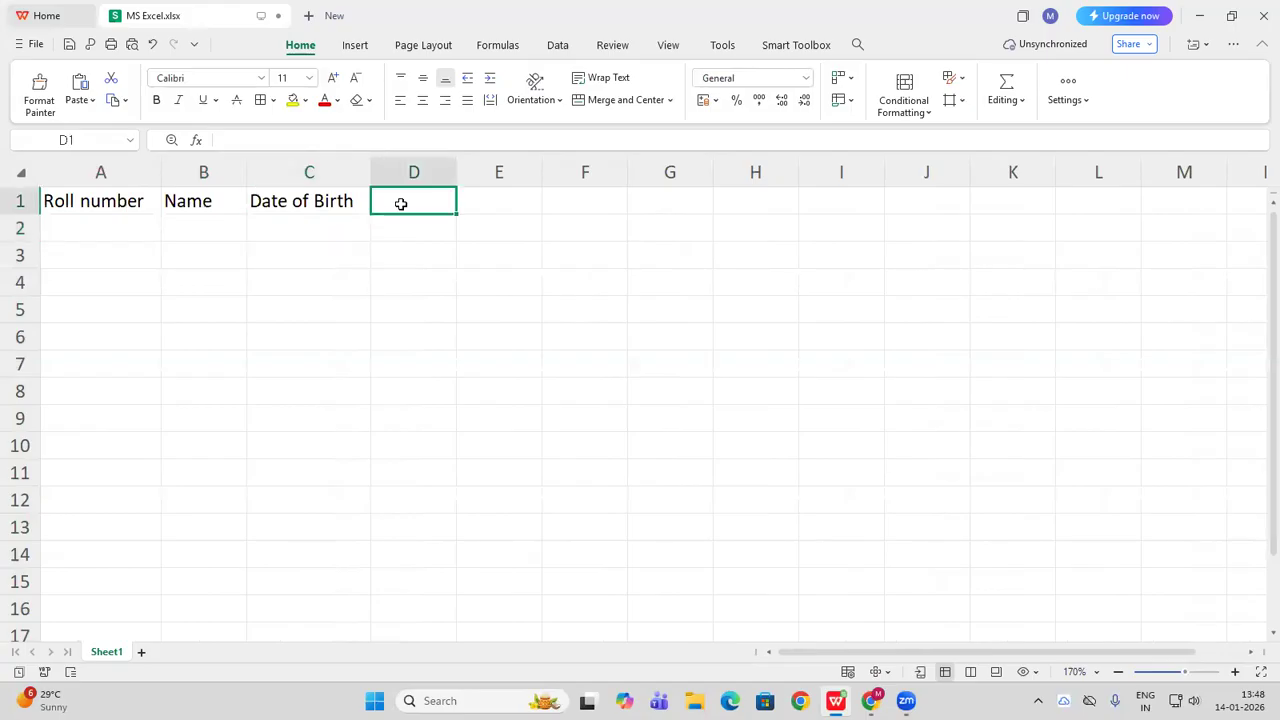
text(Marks)
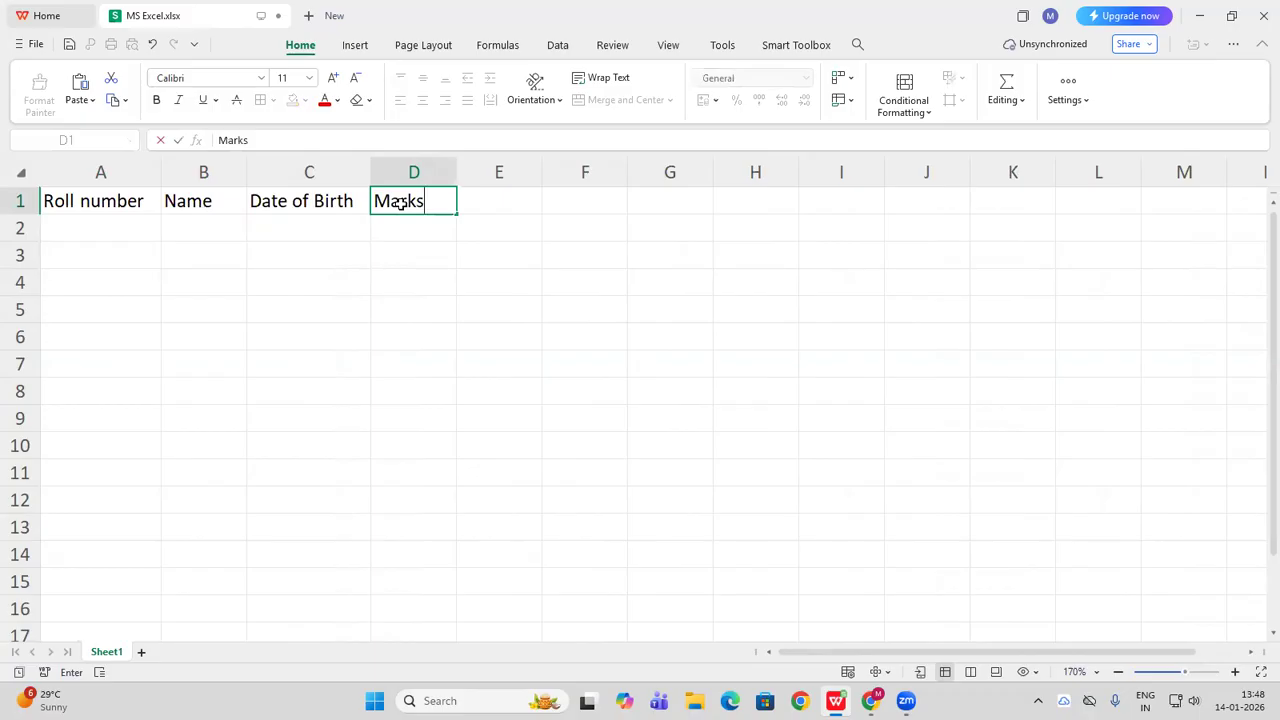
key(Tab)
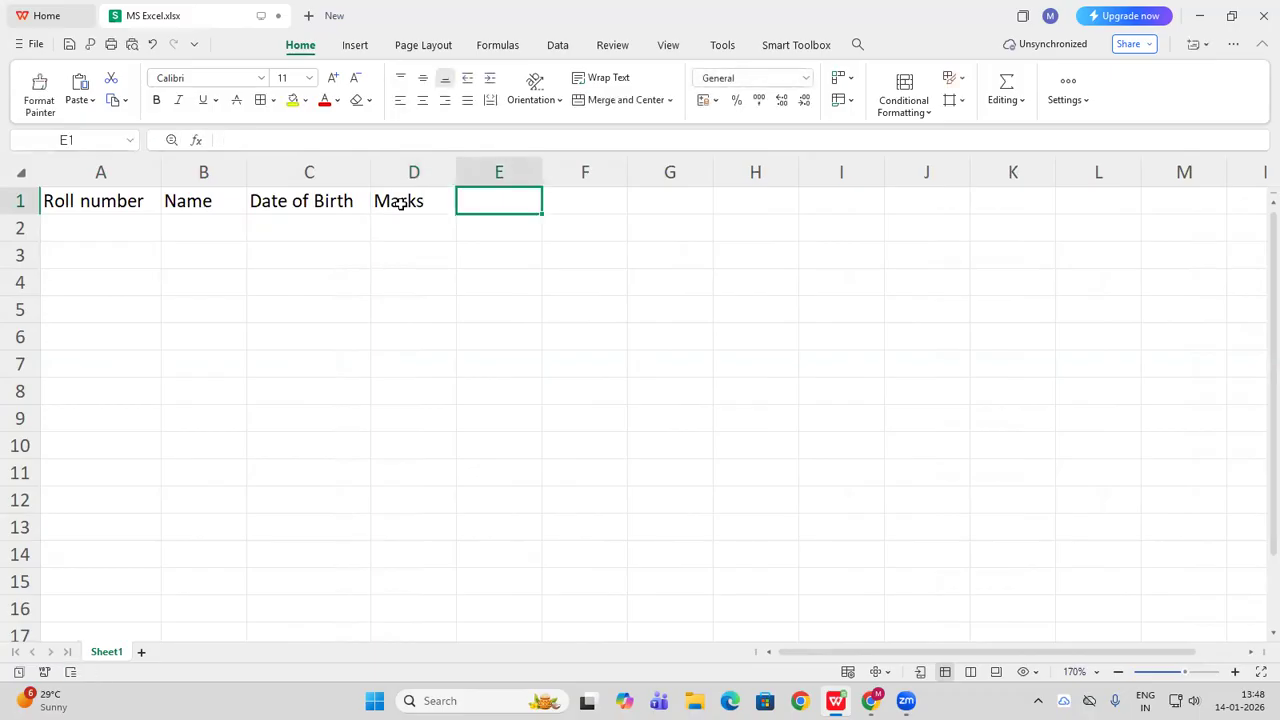
text(result)
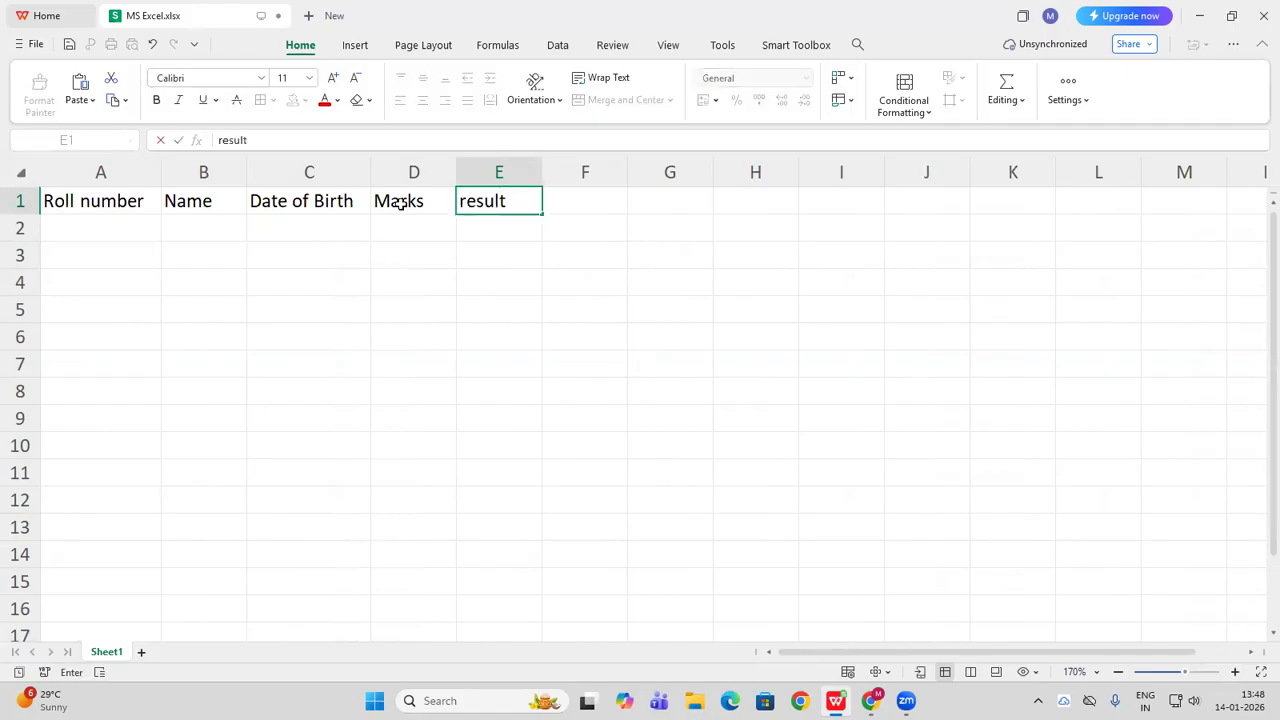
key(Return)
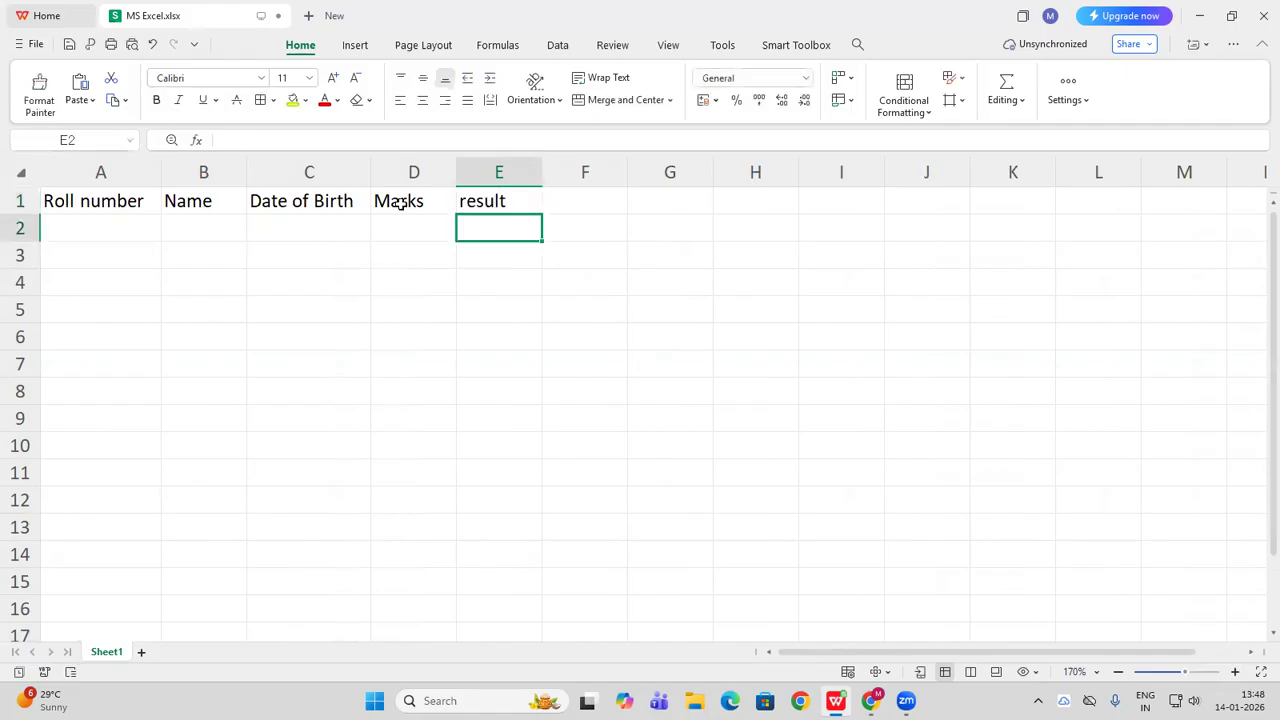
Capitalize the first letter of the heading in cell E1 so it reads "Result"
double_click(467, 197)
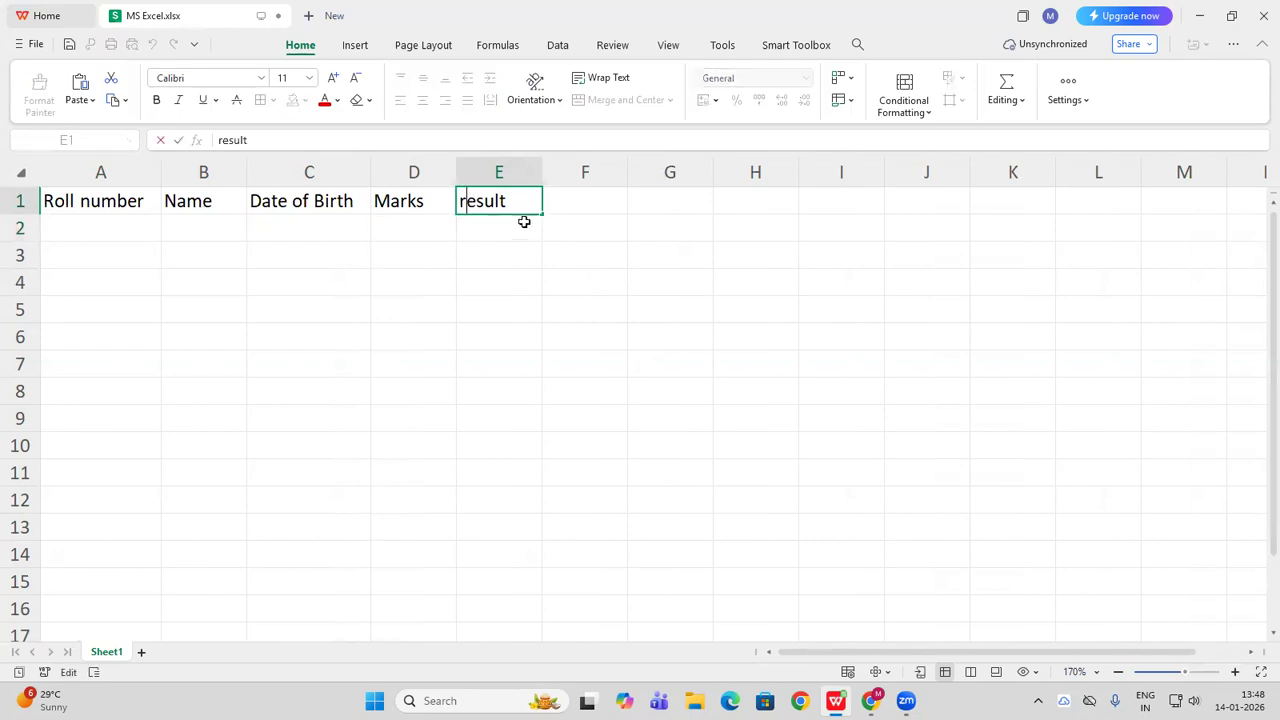
key(BackSpace)
text(R)
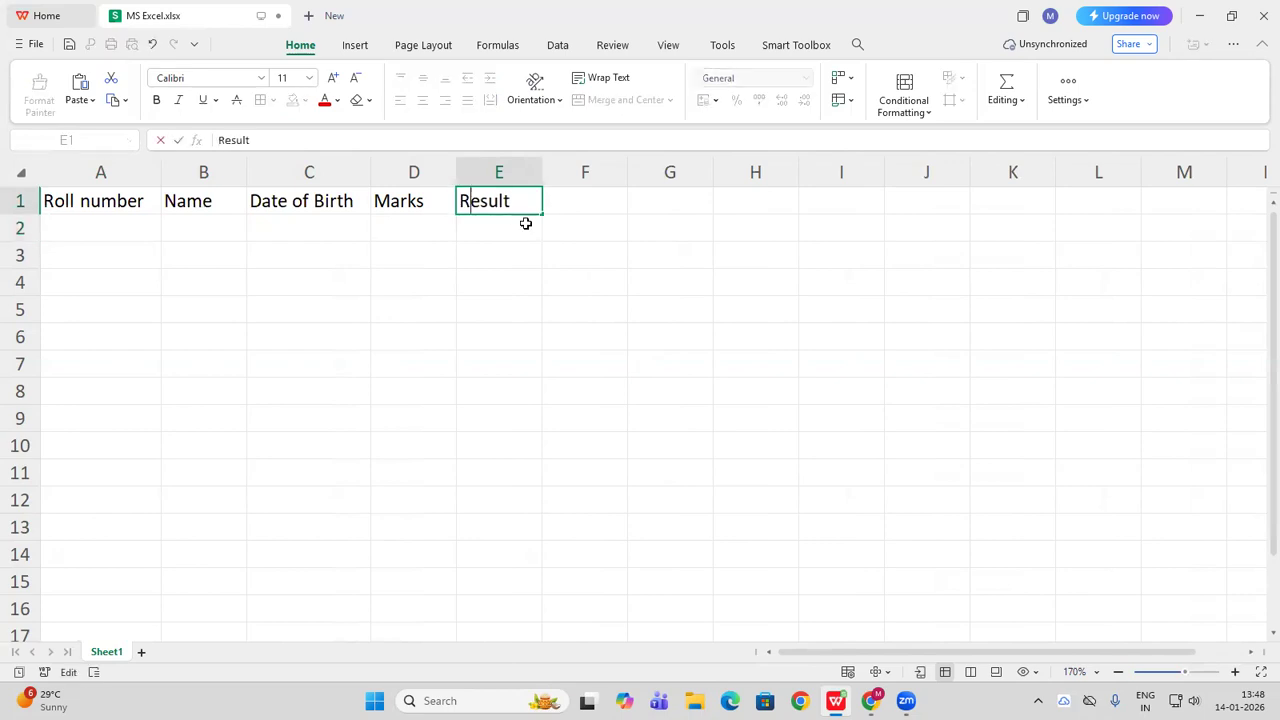
Review the five columns and their headings from Roll number in column A to Result in column E
click(532, 313)
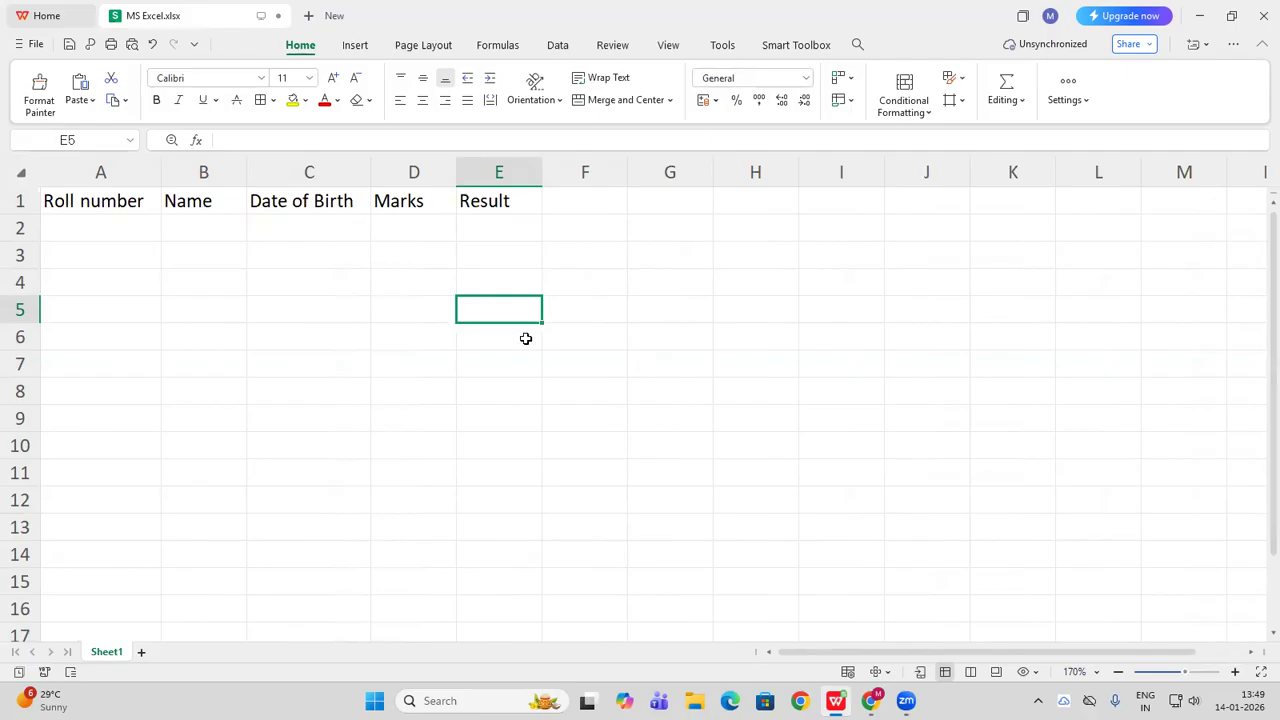
click(108, 165)
click(210, 174)
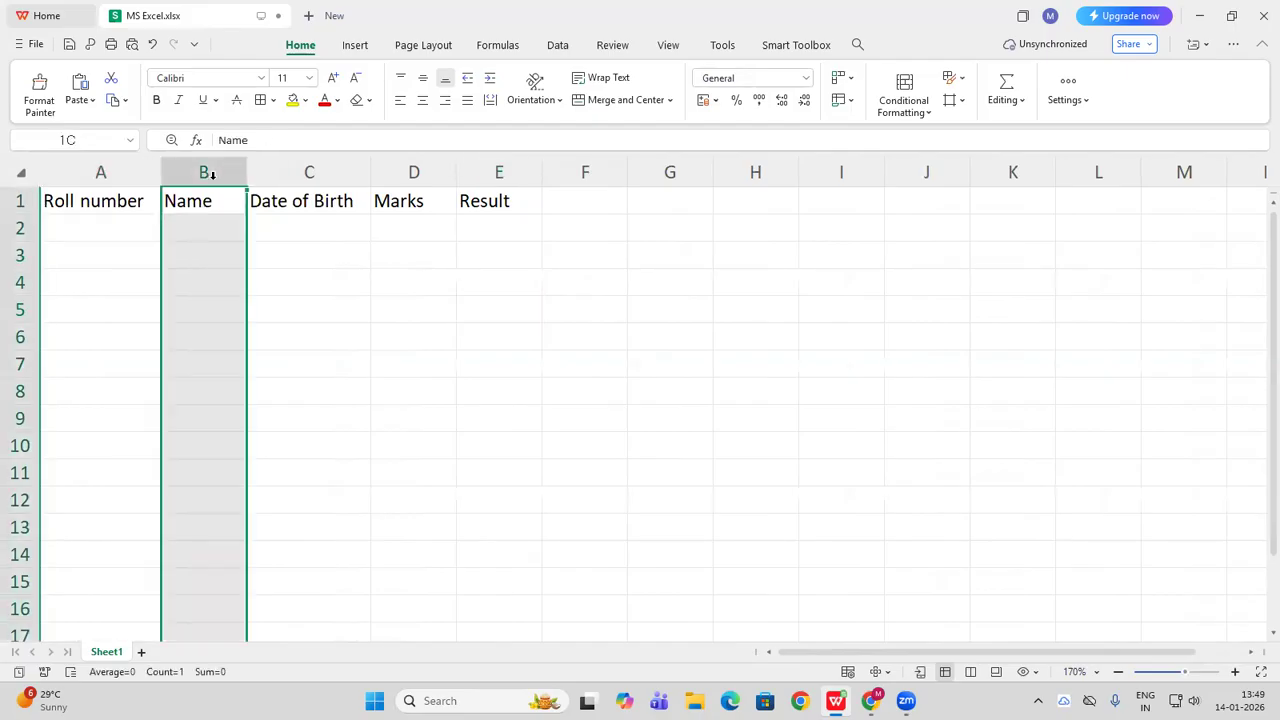
click(318, 175)
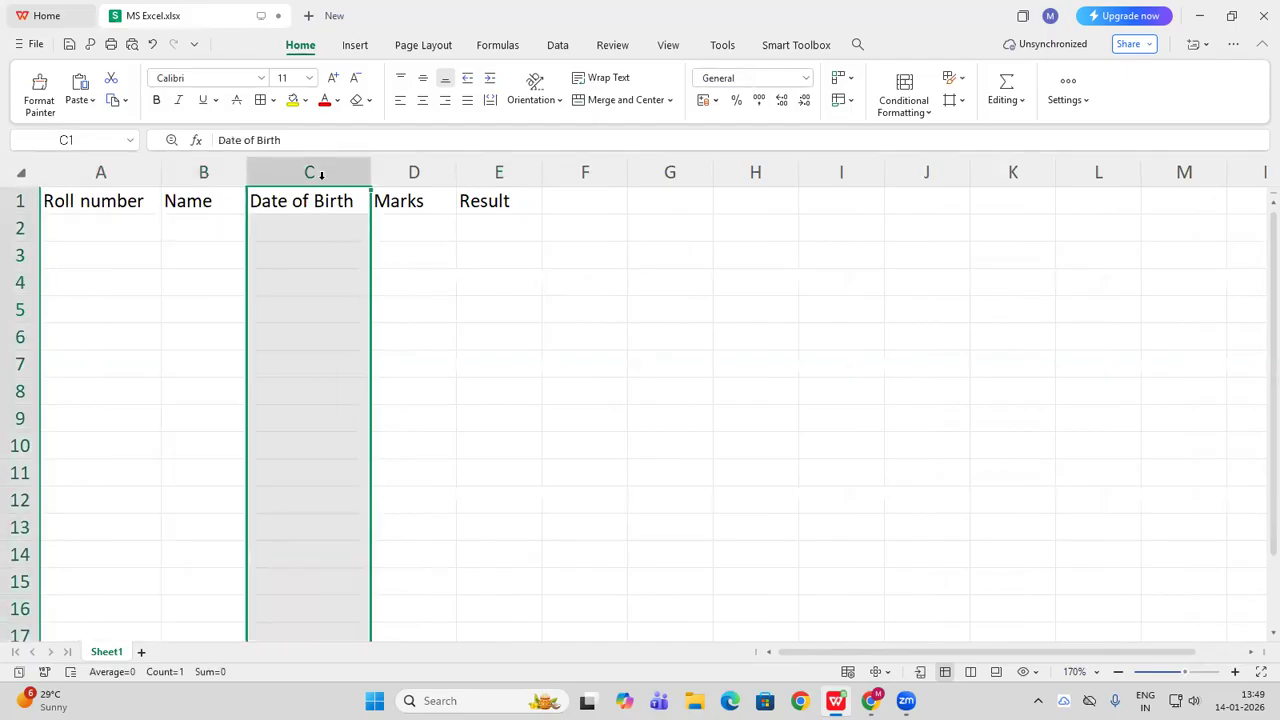
click(416, 174)
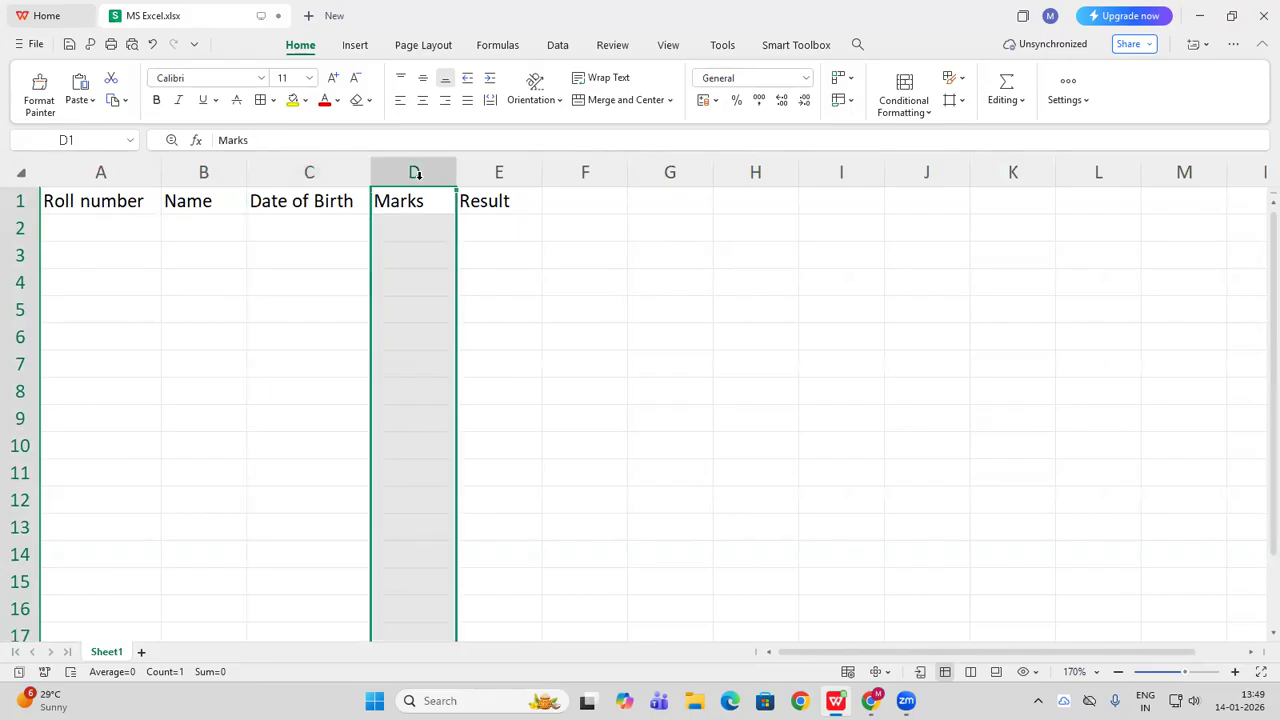
click(511, 174)
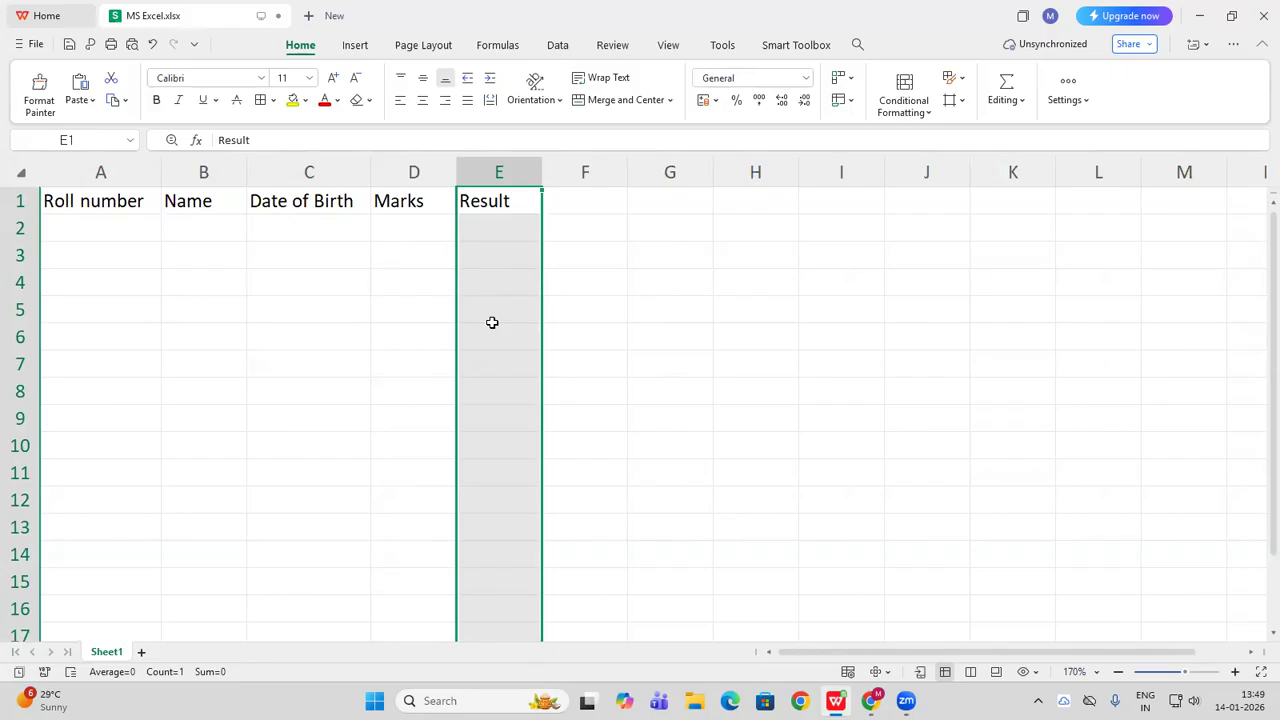
click(100, 225)
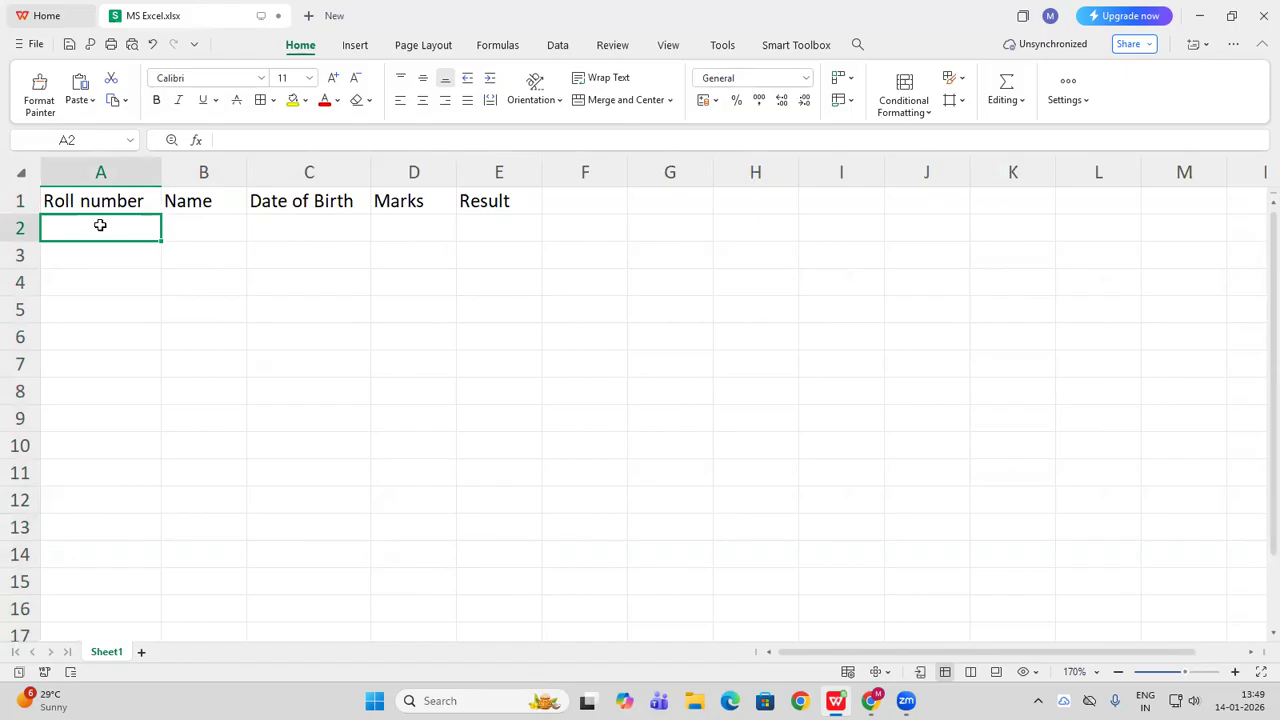
click(195, 227)
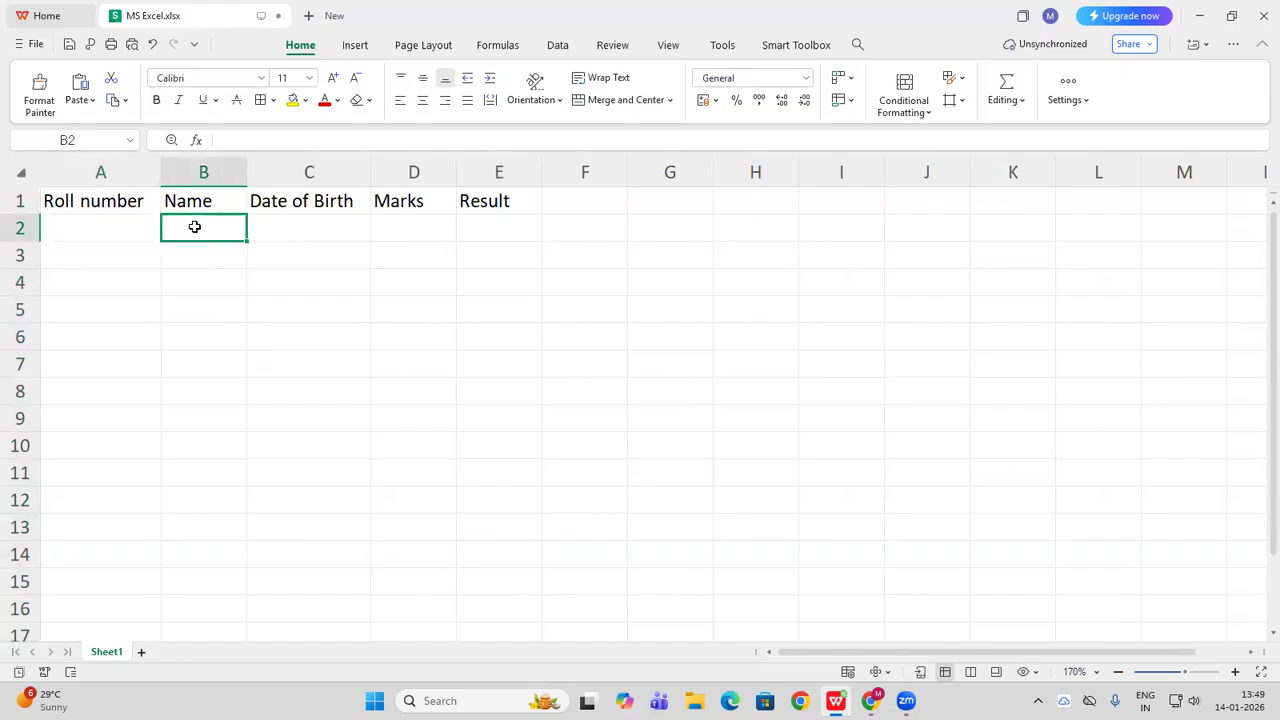
click(292, 203)
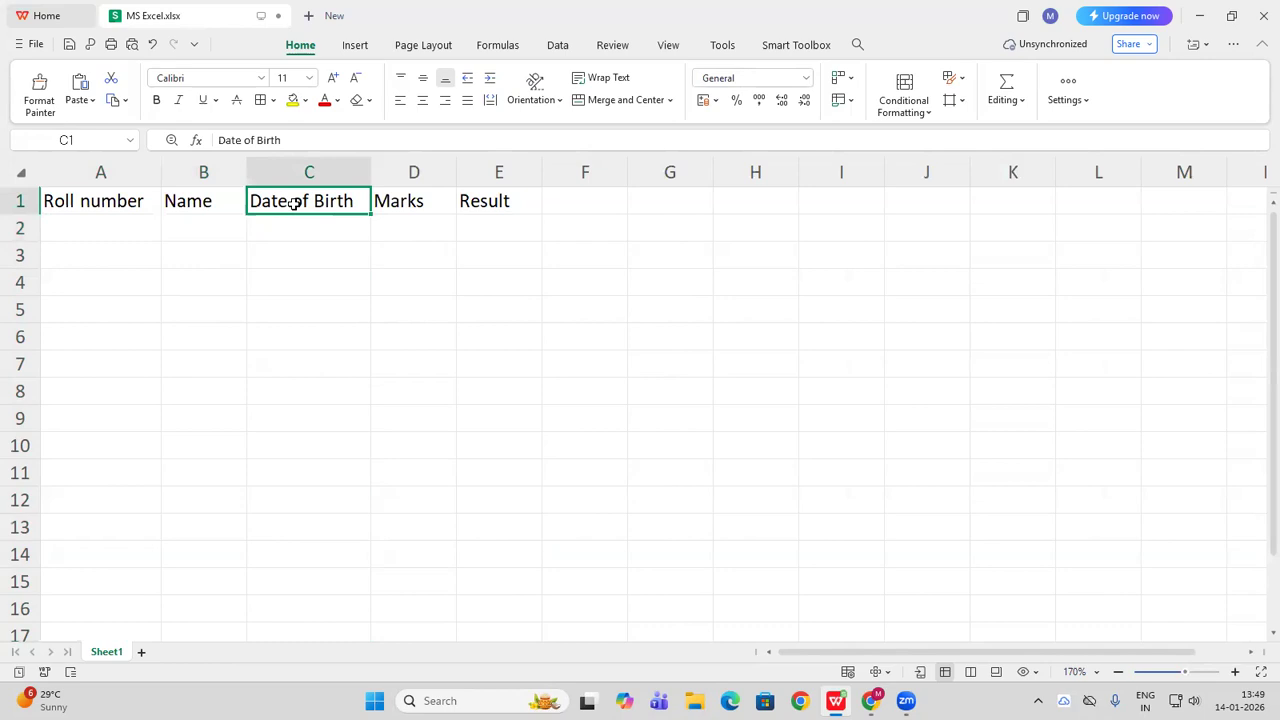
click(400, 204)
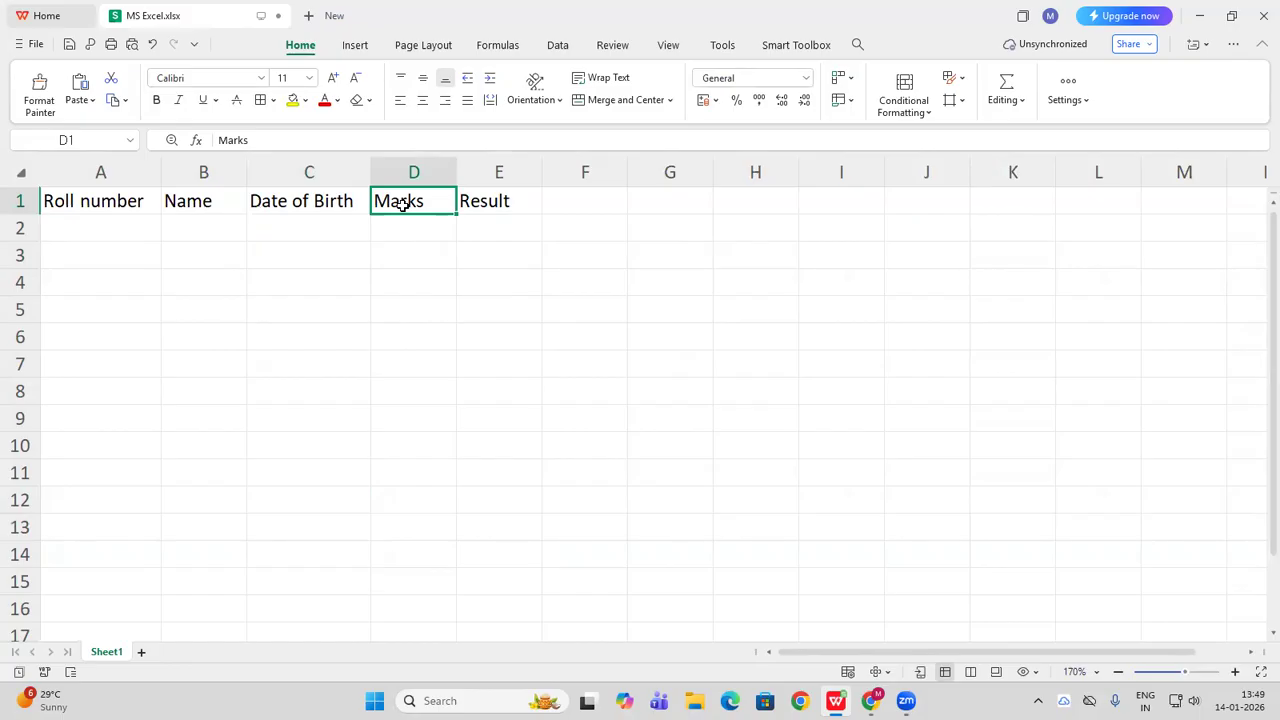
click(505, 202)
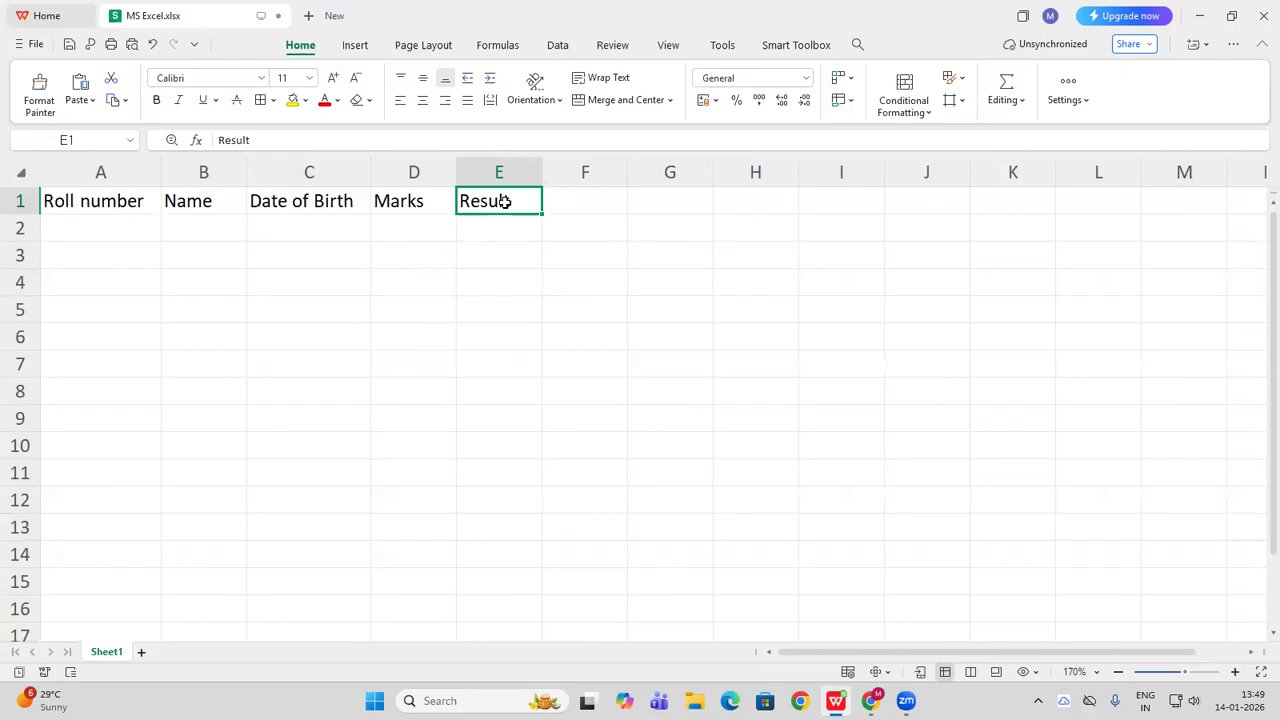
Enter the roll numbers 101 in cell A2 and 102 in cell A3
click(97, 237)
text(101)
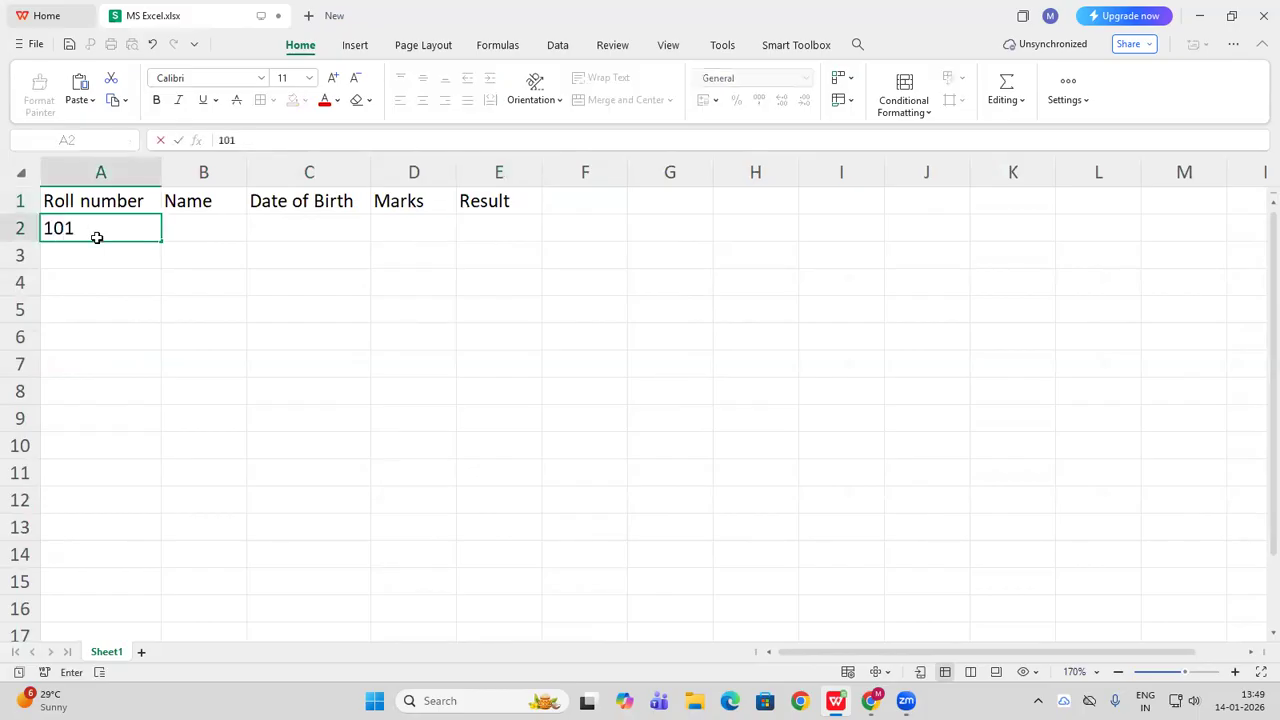
key(Return)
text(102)
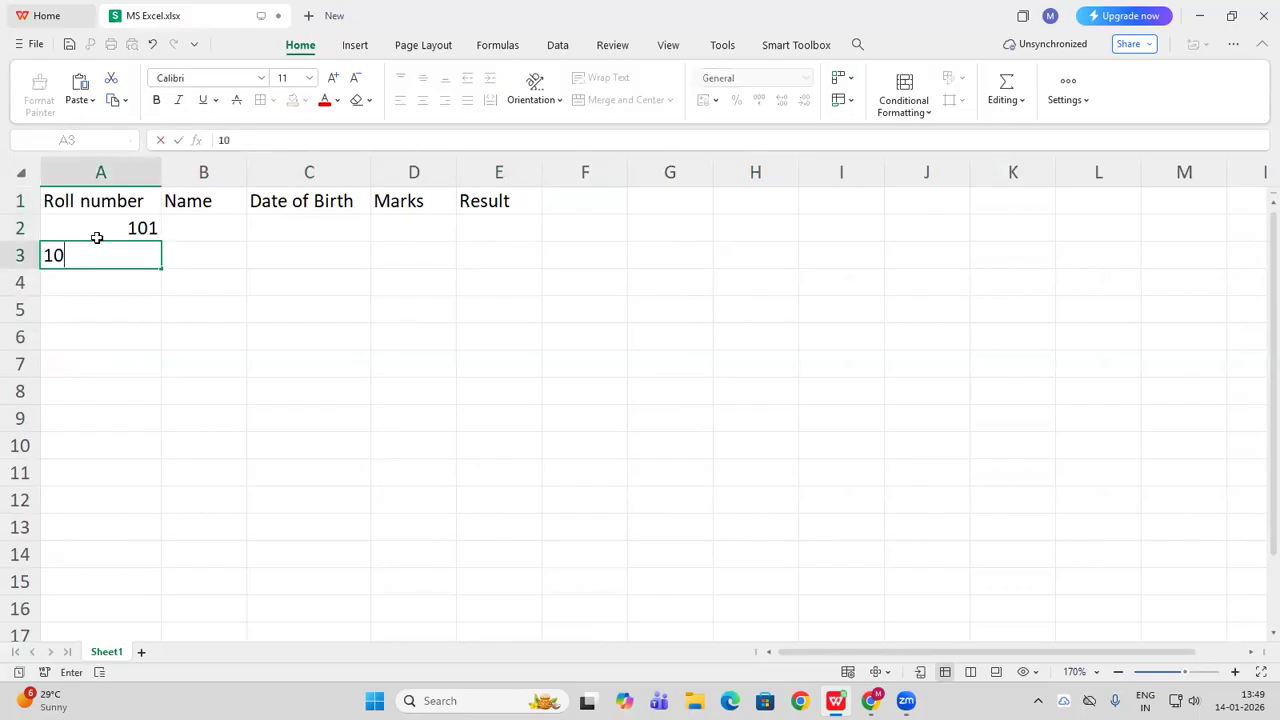
key(Return)
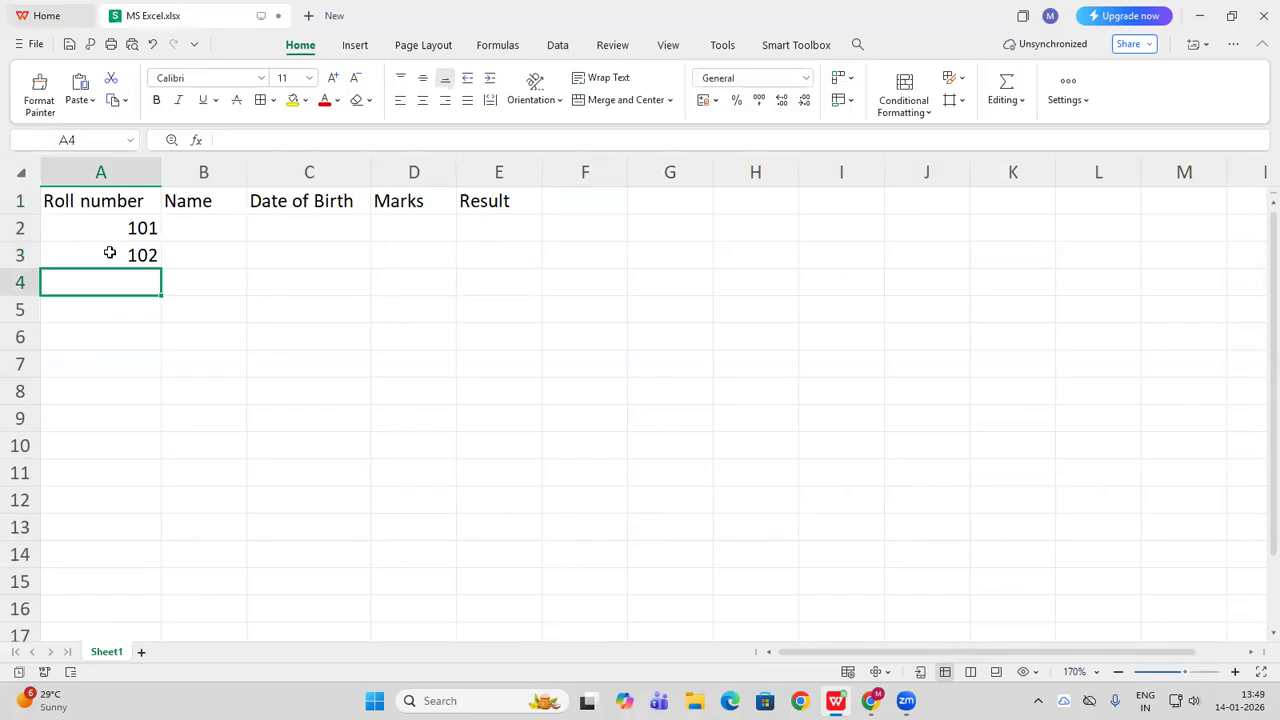
click(169, 261)
drag(140, 236, 149, 473)
click(200, 320)
drag(140, 284, 150, 467)
key(Delete)
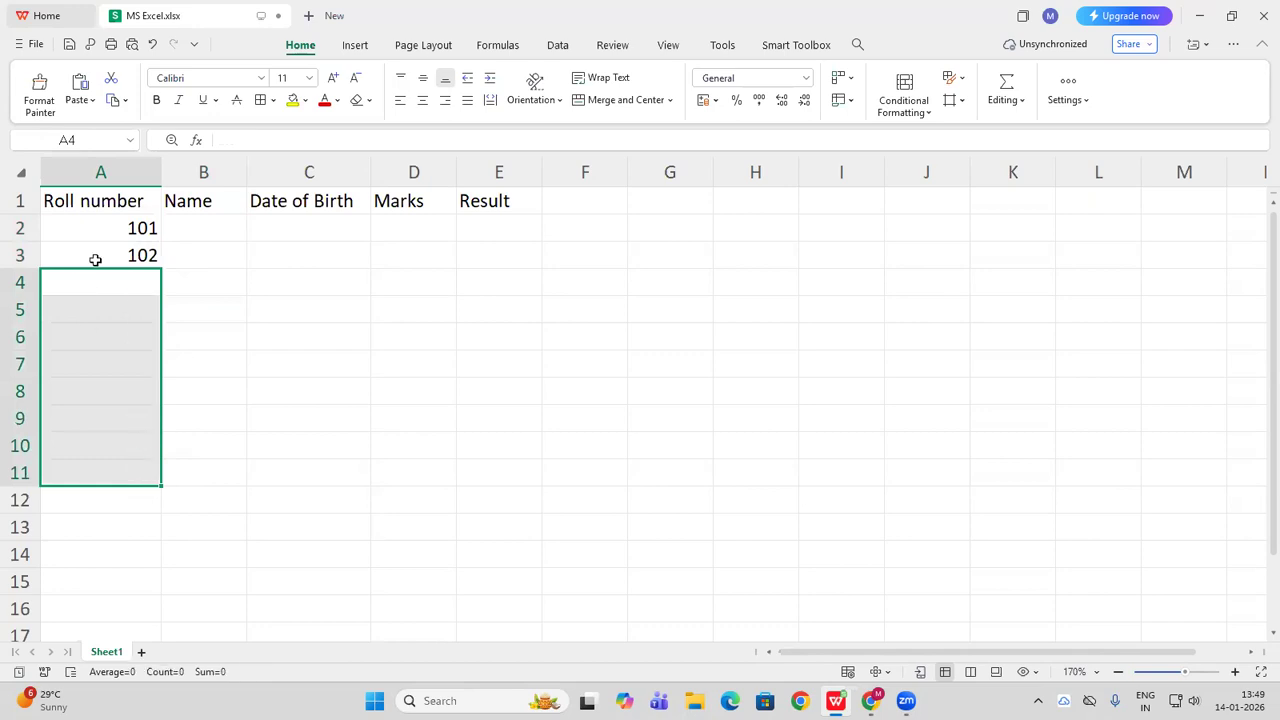
Extend the roll number series from cells A2 and A3 down to 110 in cell A11 using AutoFill
click(128, 230)
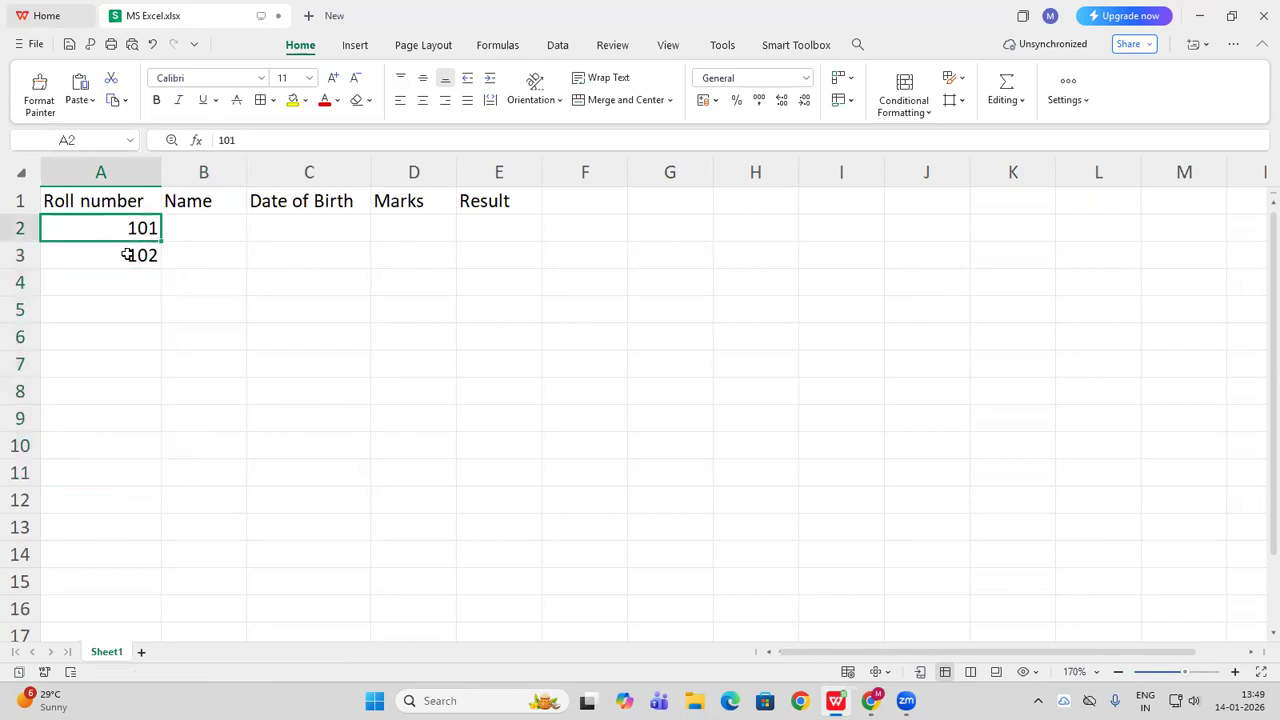
click(128, 256)
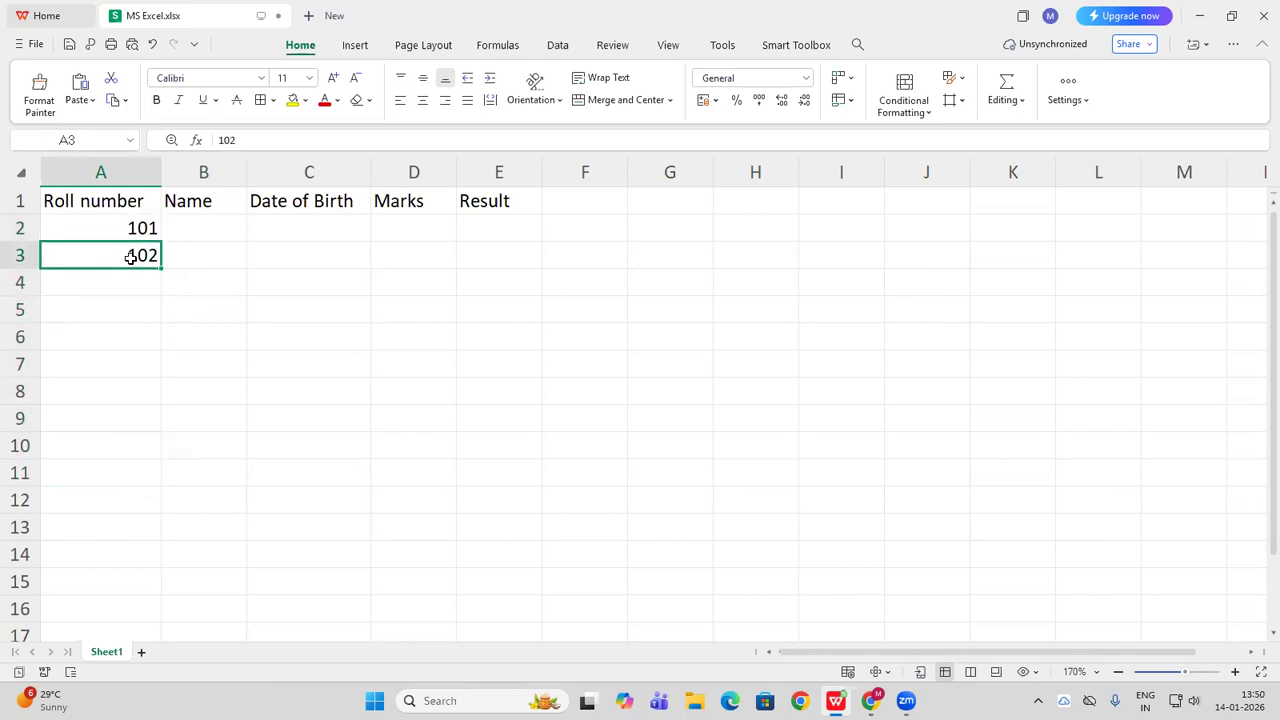
click(206, 266)
drag(146, 230, 141, 252)
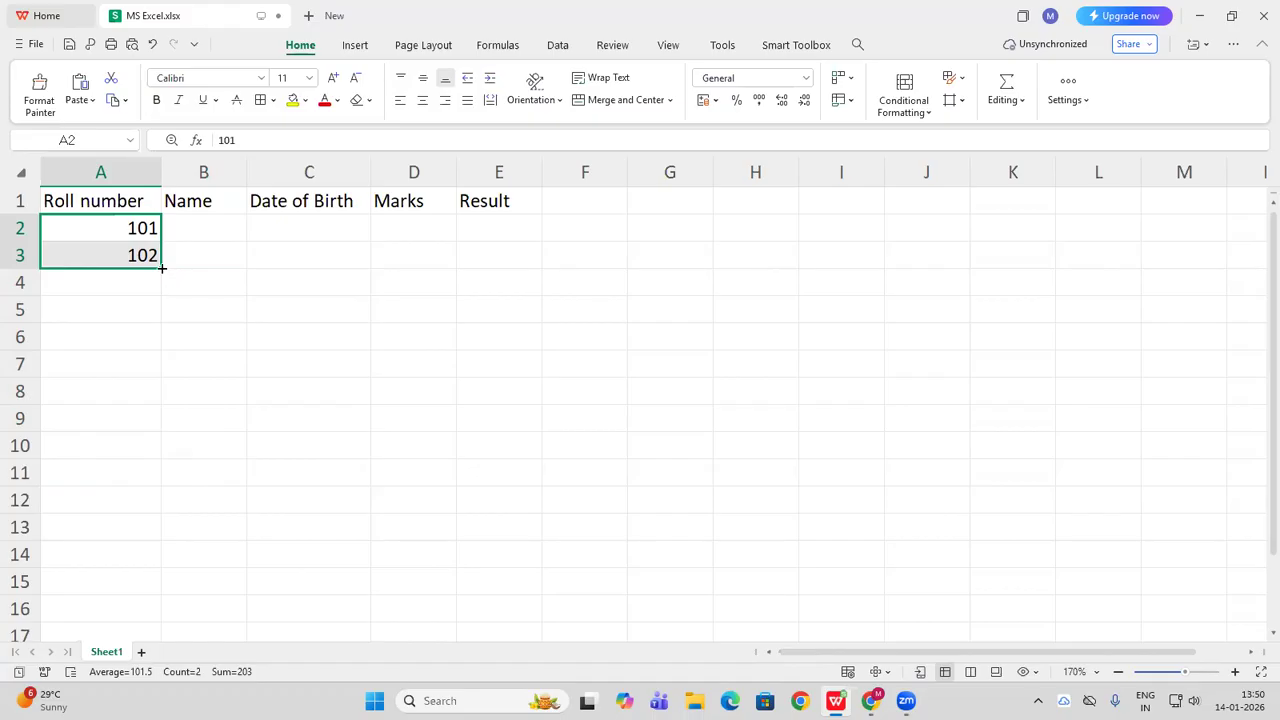
drag(161, 268, 162, 481)
Enter the first three students' names in cells B2 to B4 of the Name column
click(201, 232)
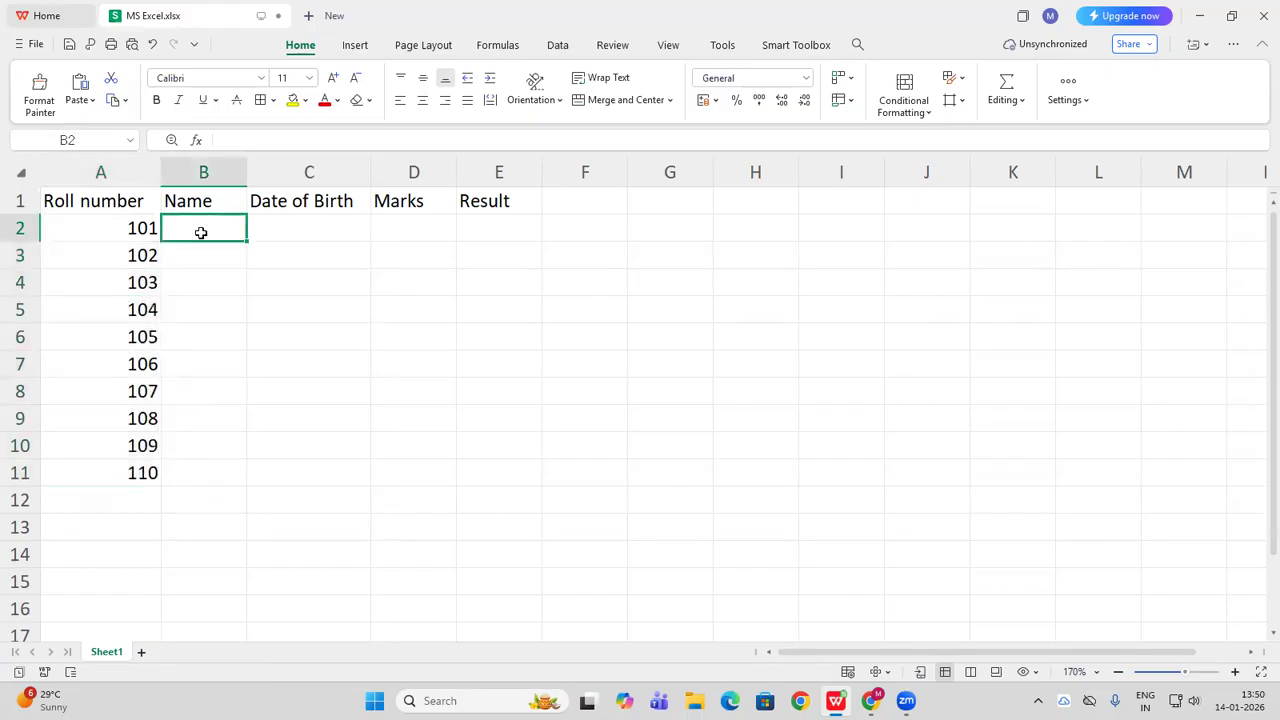
text(Amar)
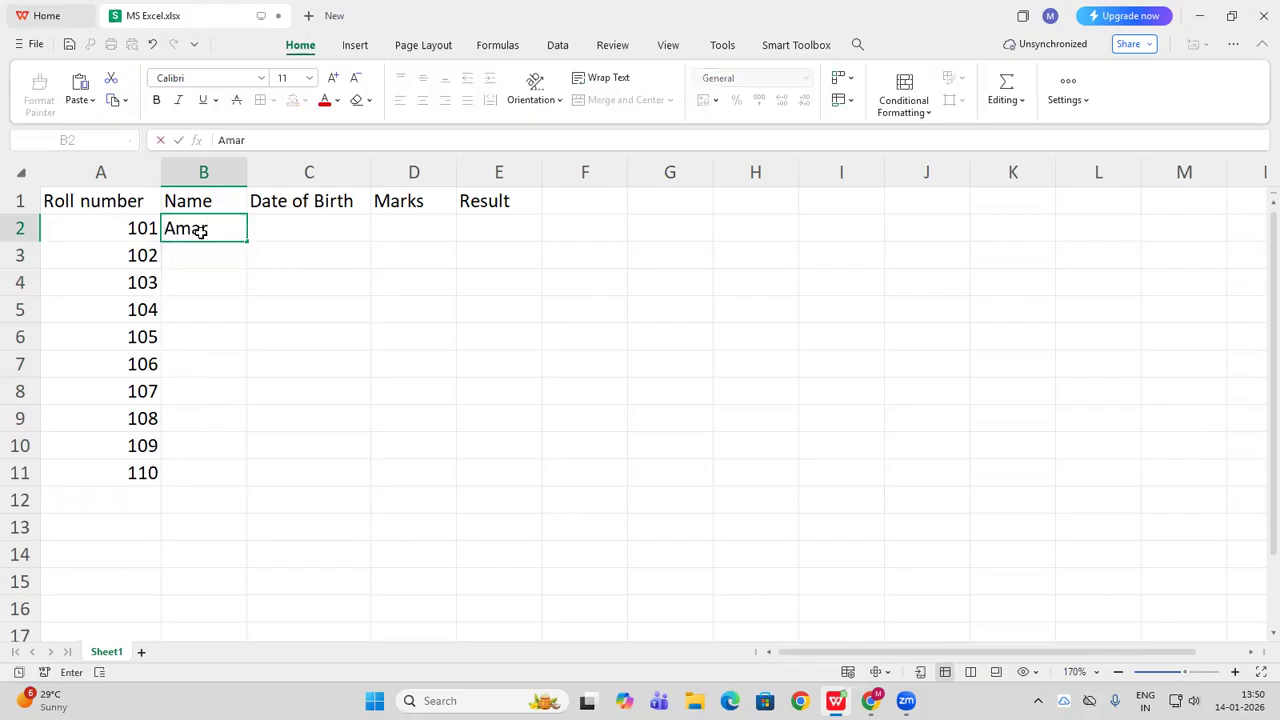
key(Return)
text(Akber)
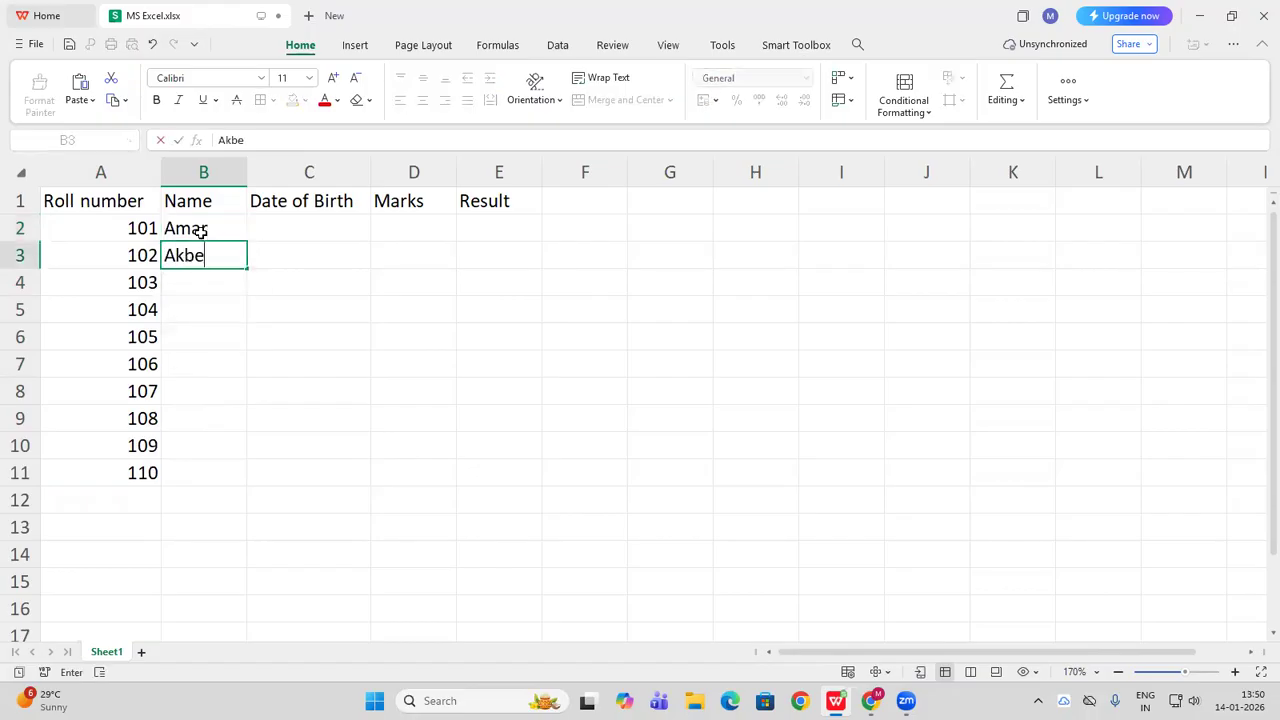
key(Return)
text(An)
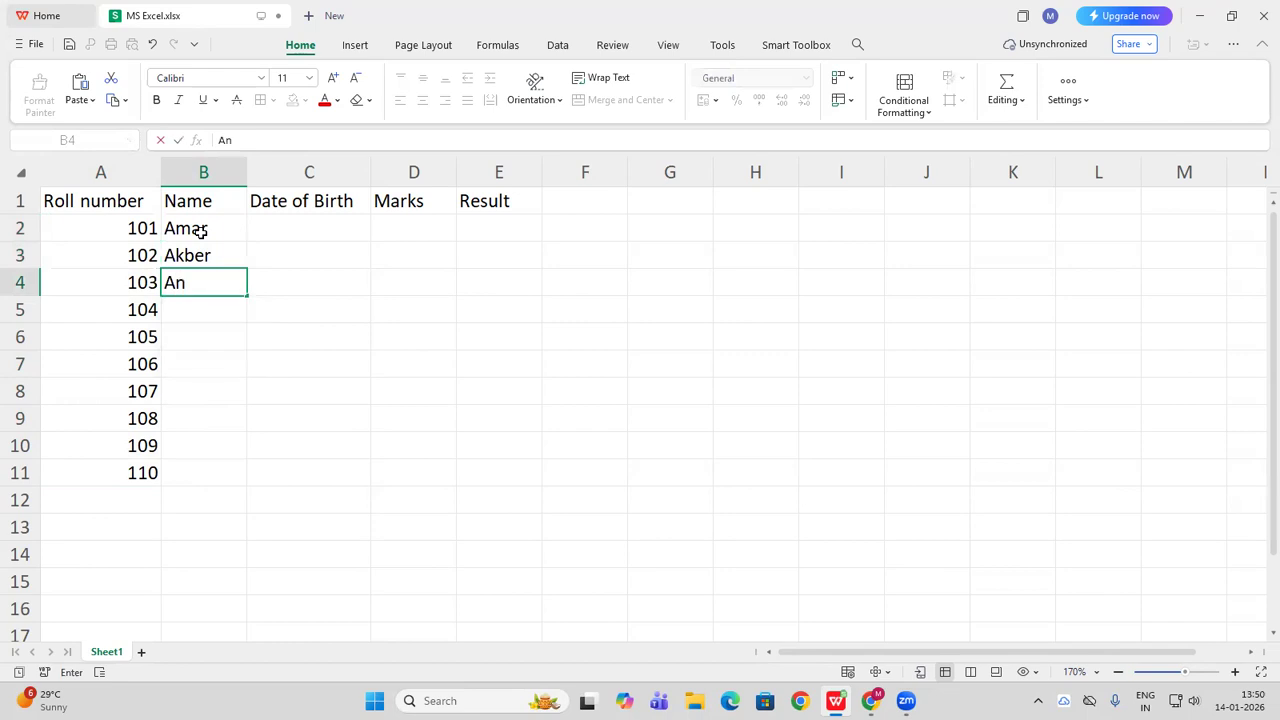
text(thony)
key(Return)
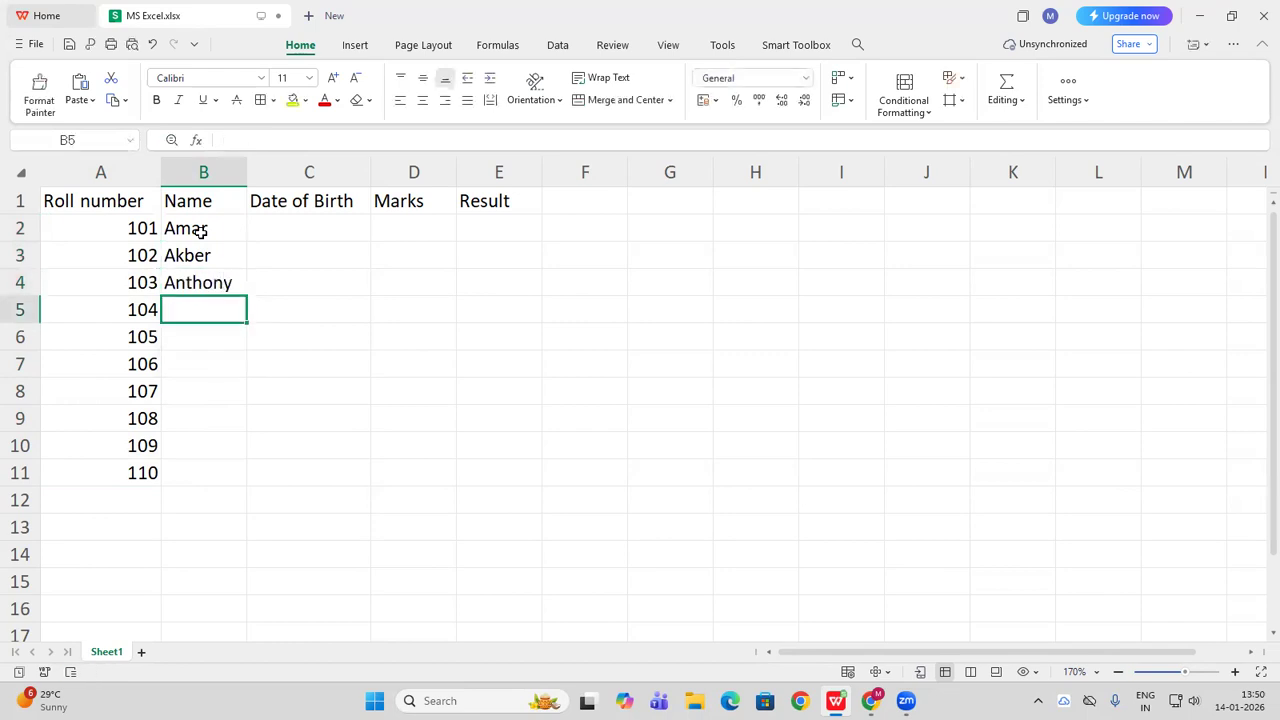
Enter the names of the fourth to sixth students in cells B5 to B7
text(George)
key(Return)
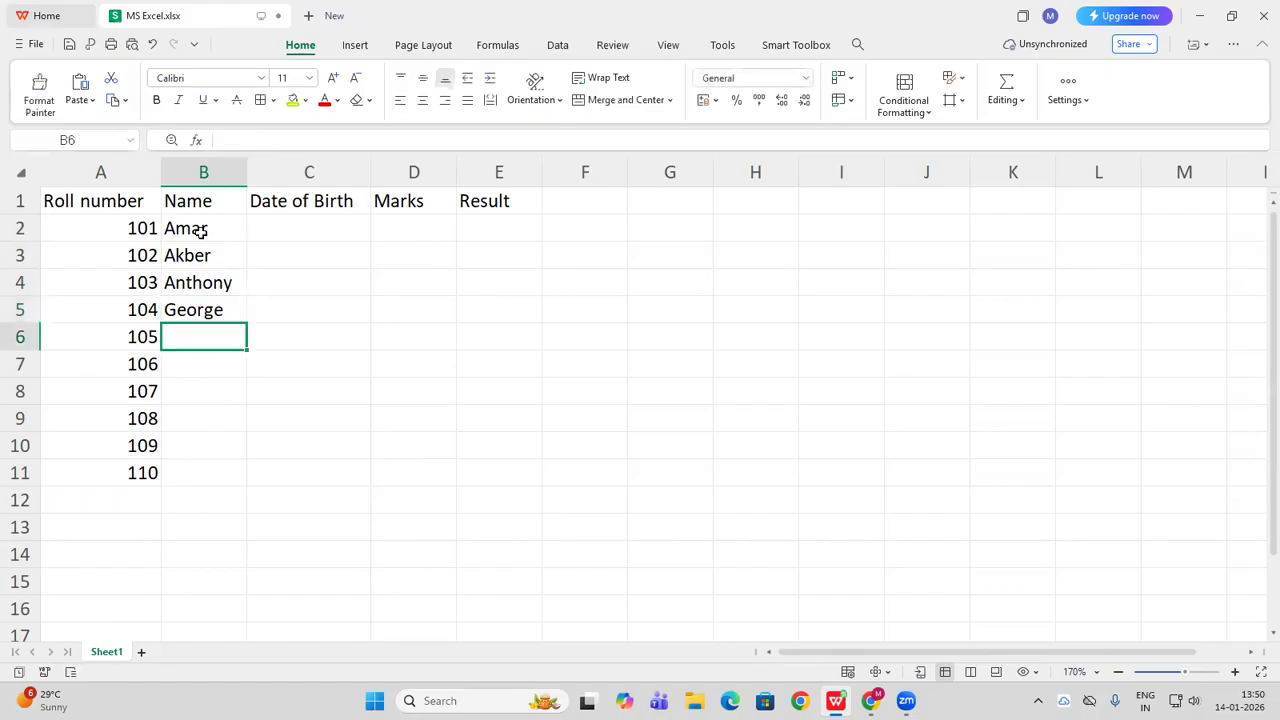
text(Michel)
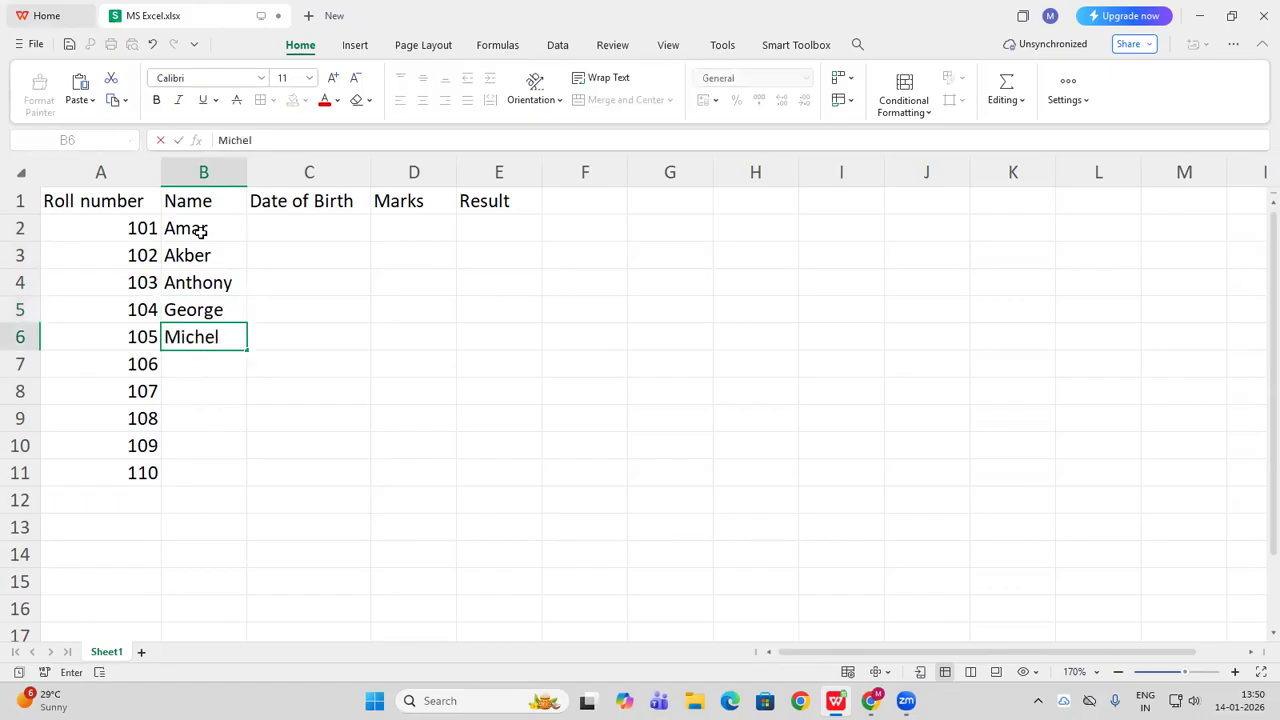
key(Return)
text(N)
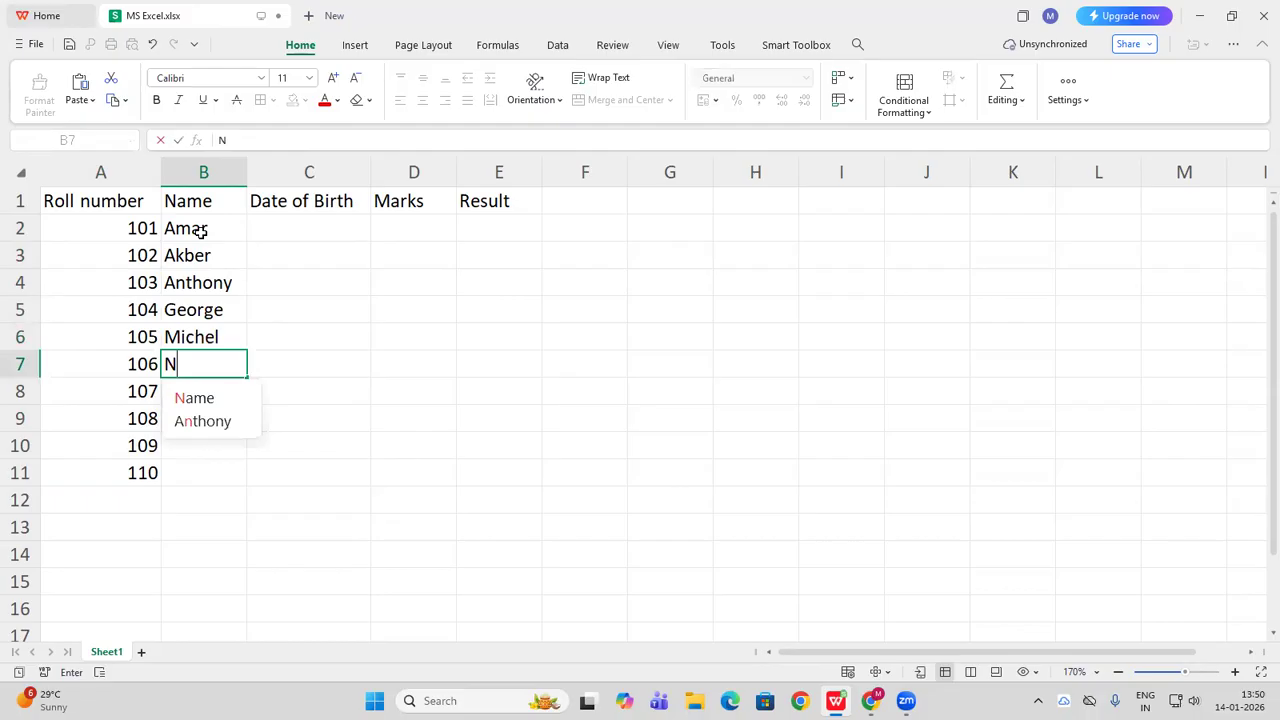
text(elson)
key(Return)
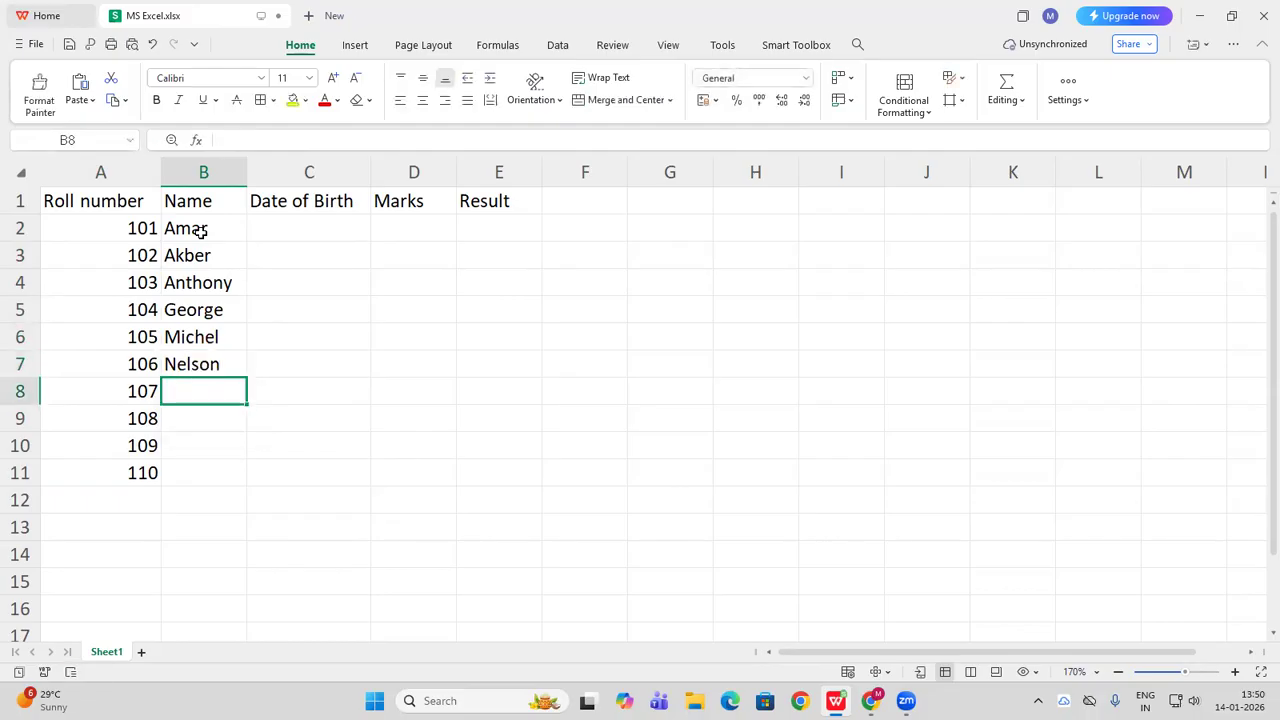
Enter the names of the seventh to ninth students in cells B8 to B10
text(Meloni)
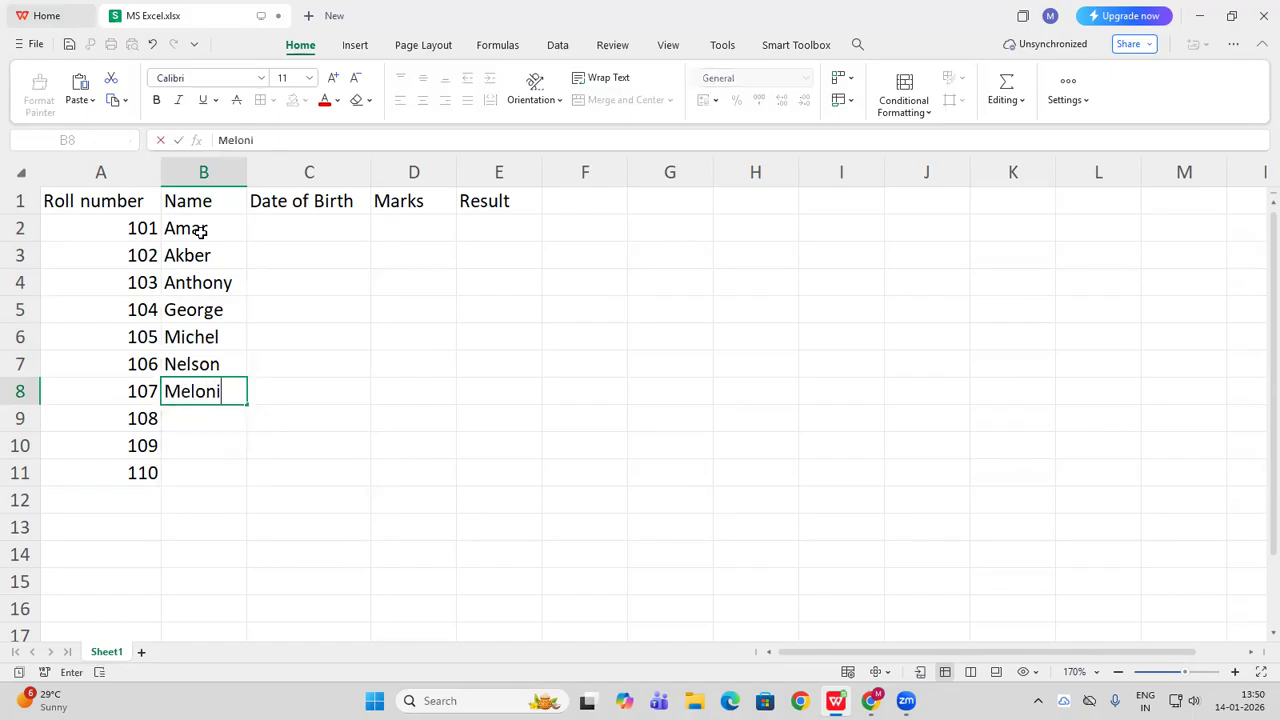
key(Return)
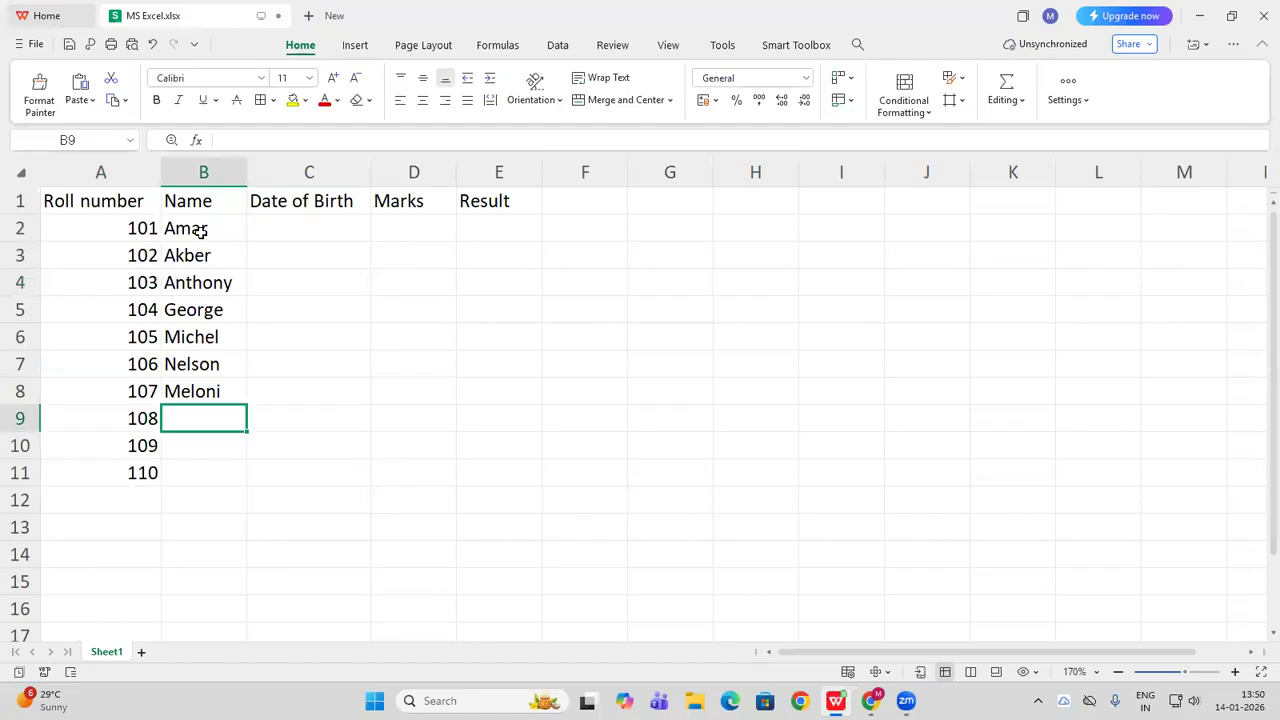
text(Ja)
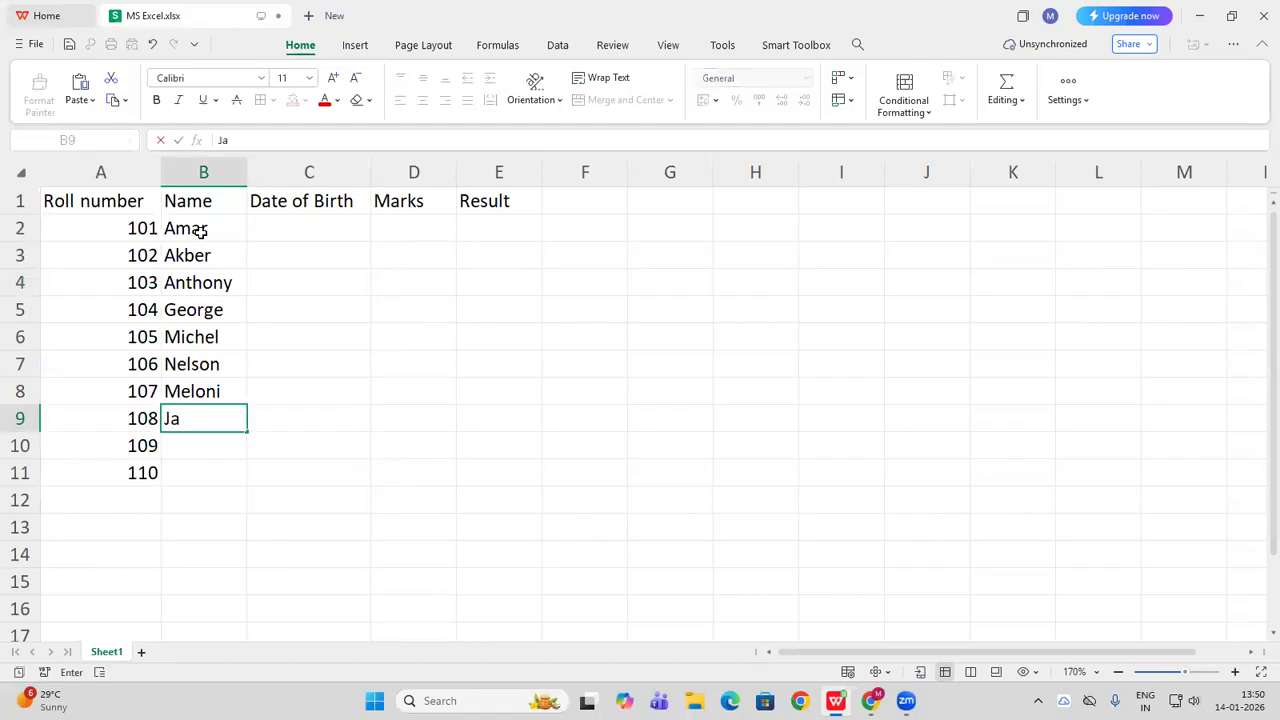
text(cob)
key(Return)
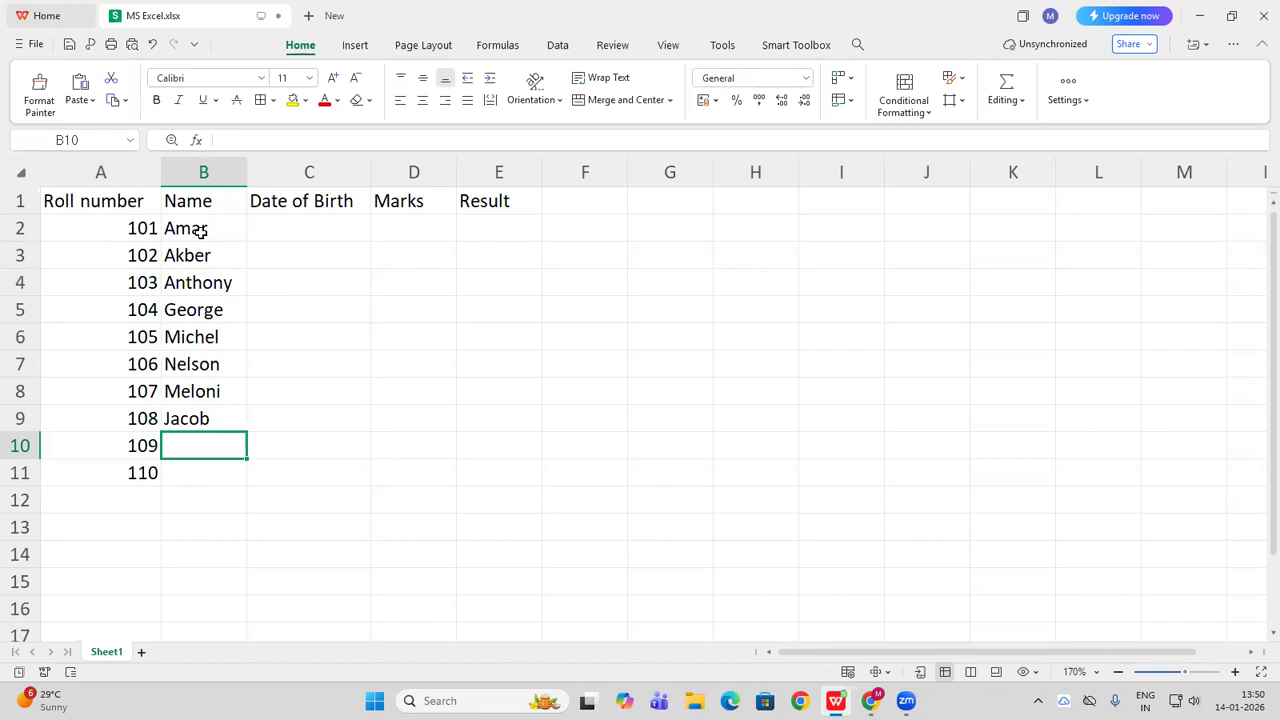
text(Milard)
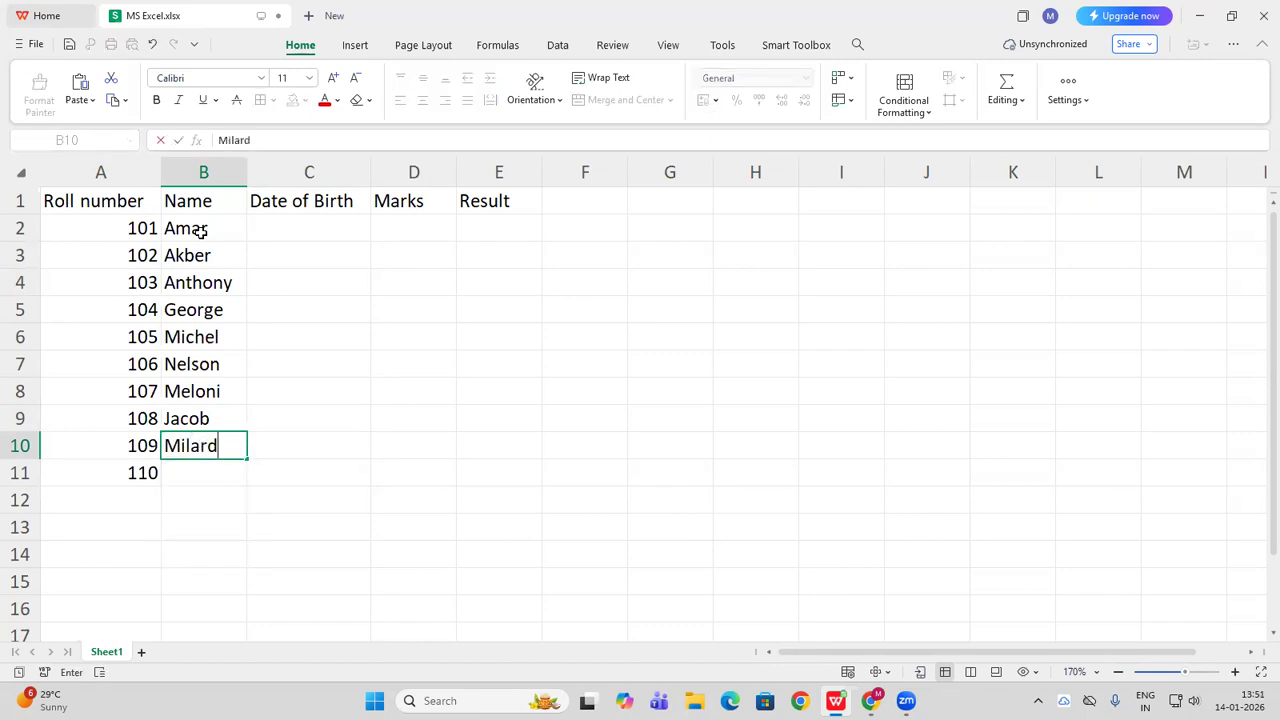
key(Return)
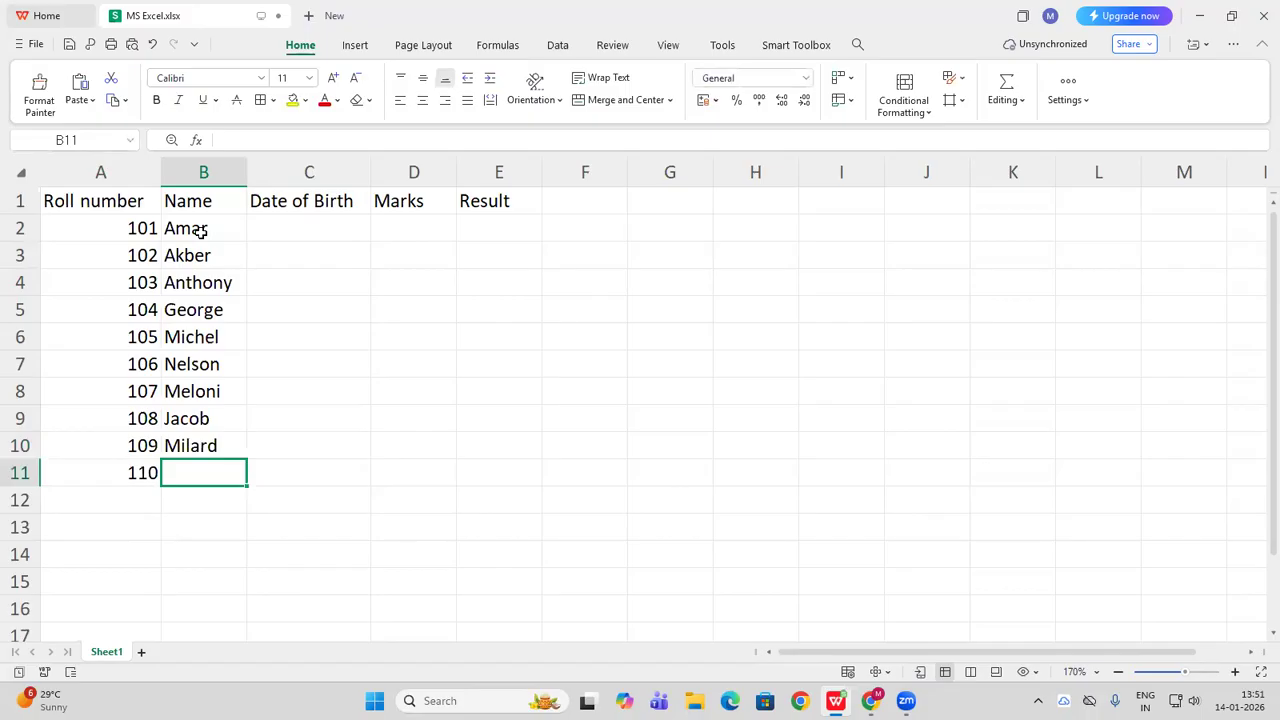
Enter the tenth student's name in cell B11 and append its missing final letter "n"
text(An)
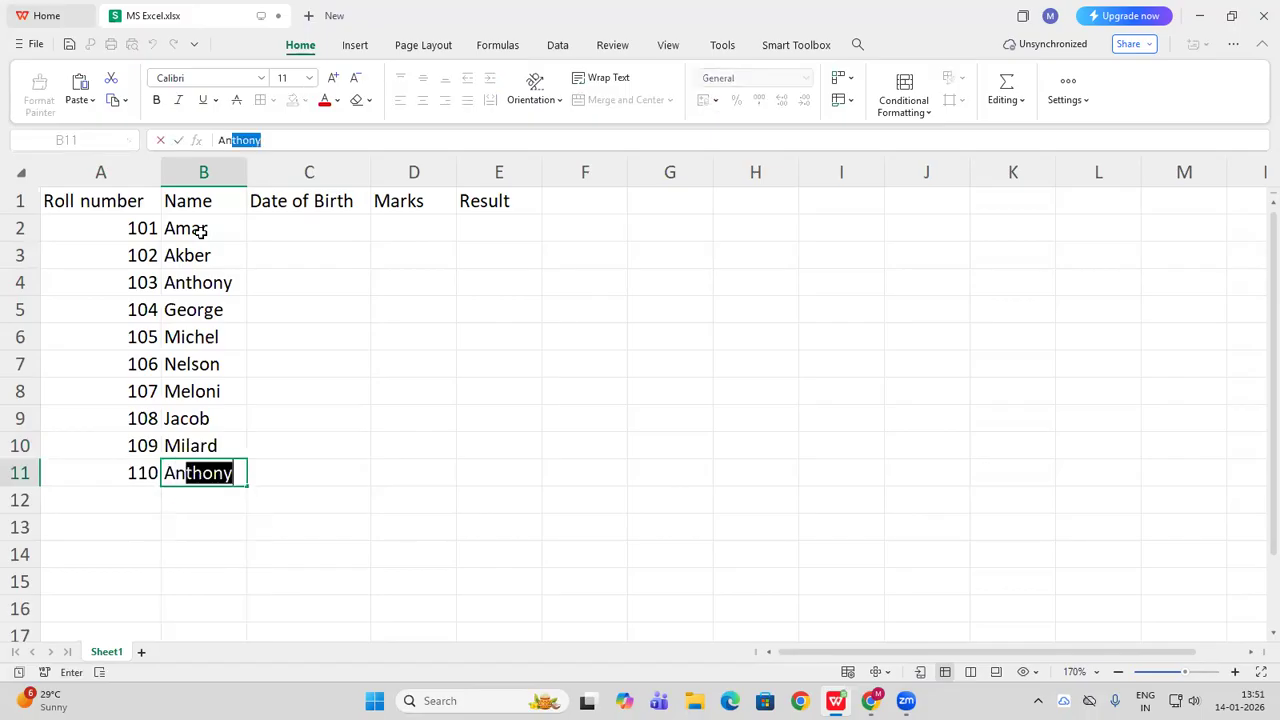
text(to)
key(Return)
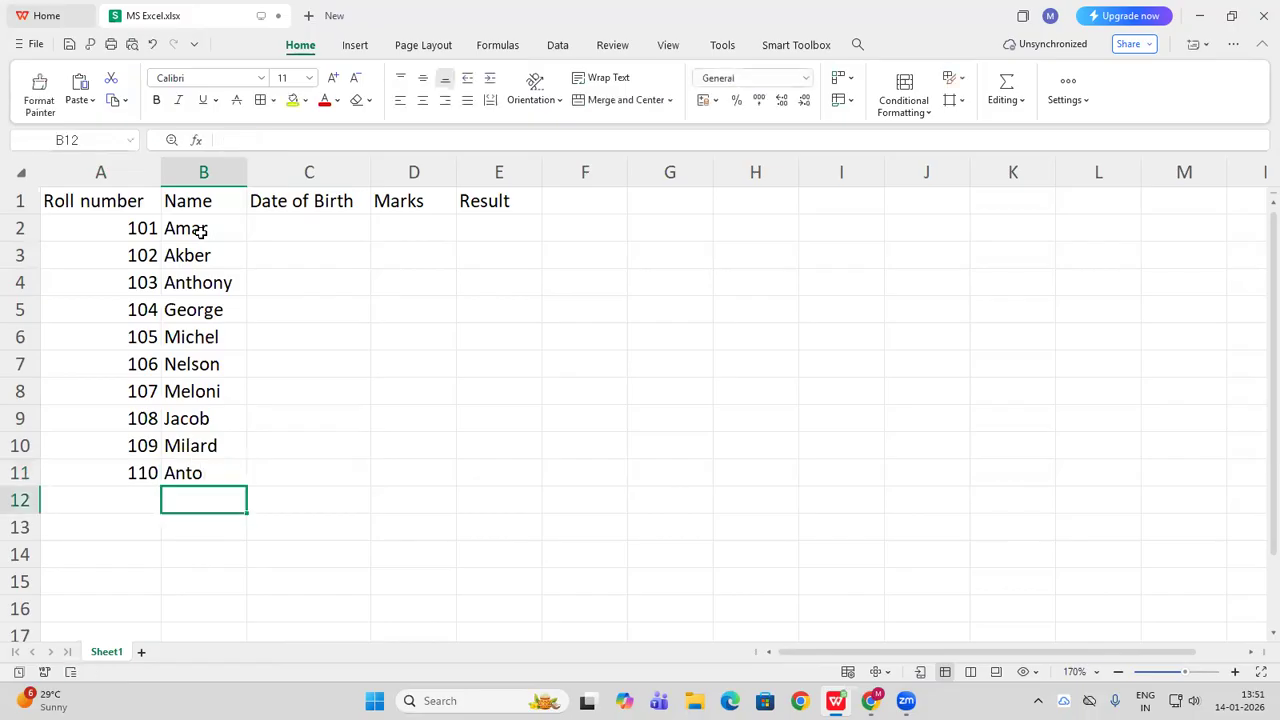
double_click(212, 472)
text(n)
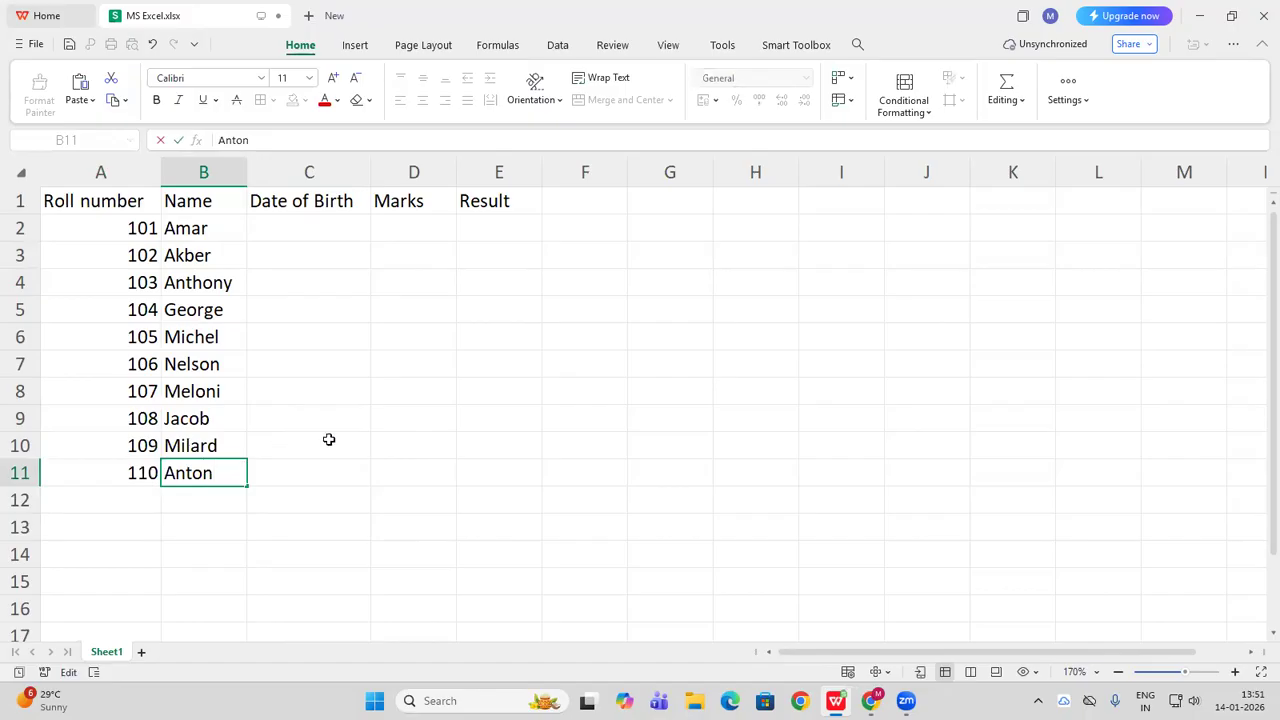
Enter the first student's date of birth in cell C2 in day-month-year format
click(329, 440)
click(276, 229)
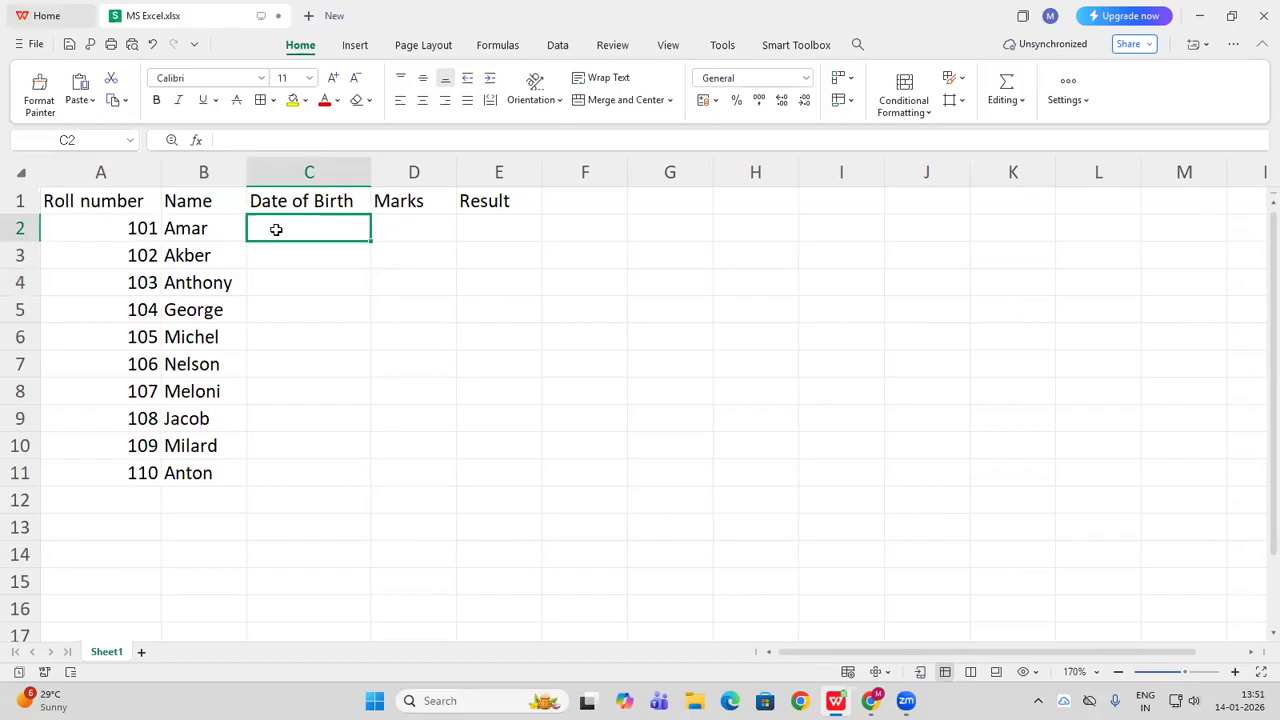
text(10)
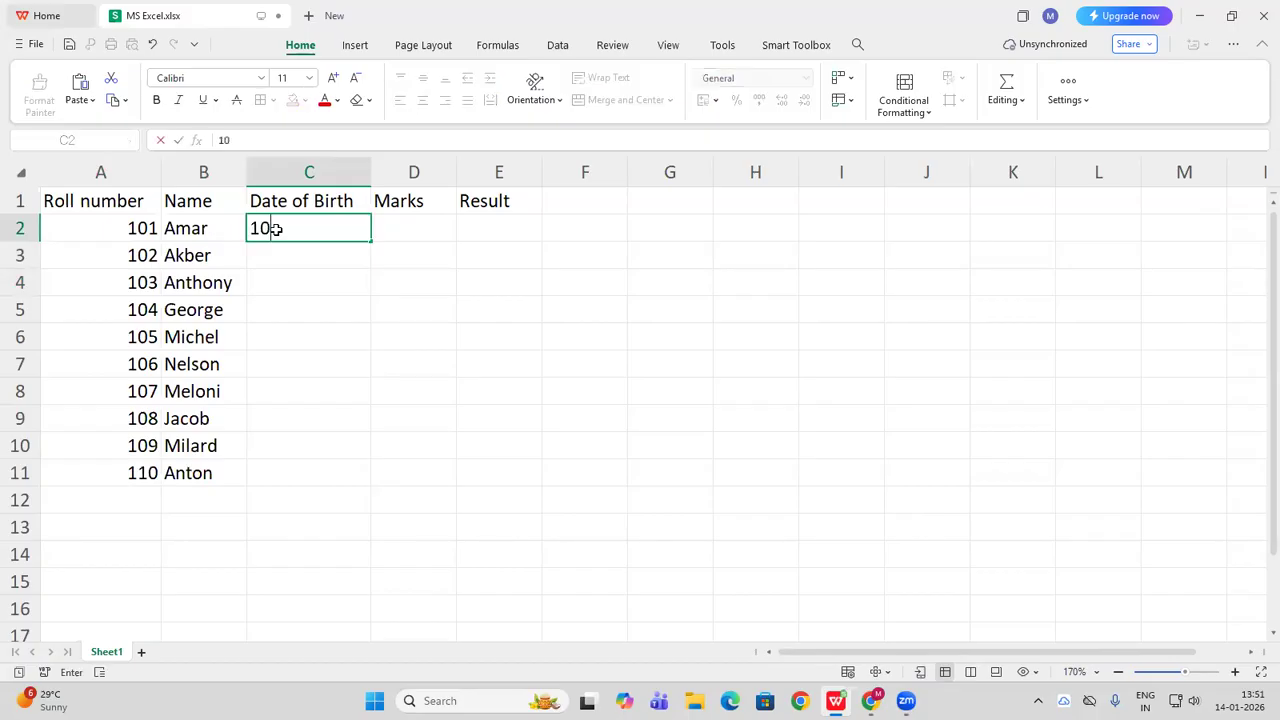
text(-02-20)
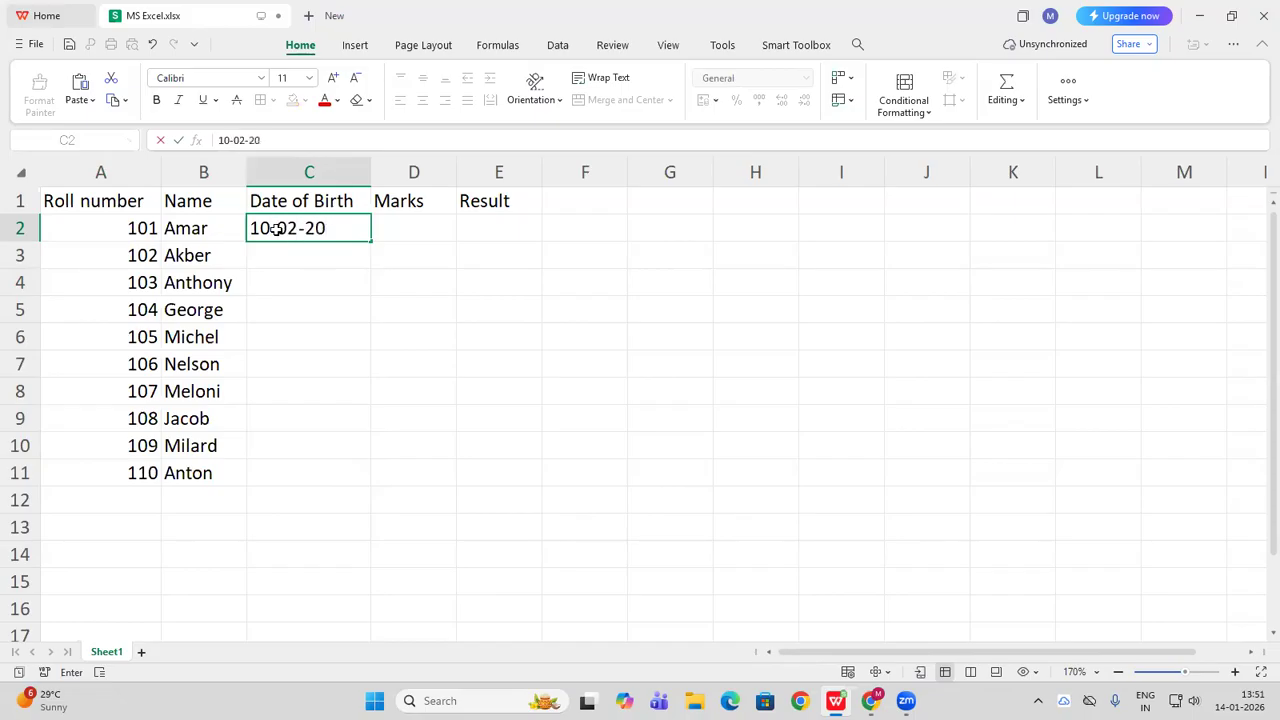
text(01)
key(Return)
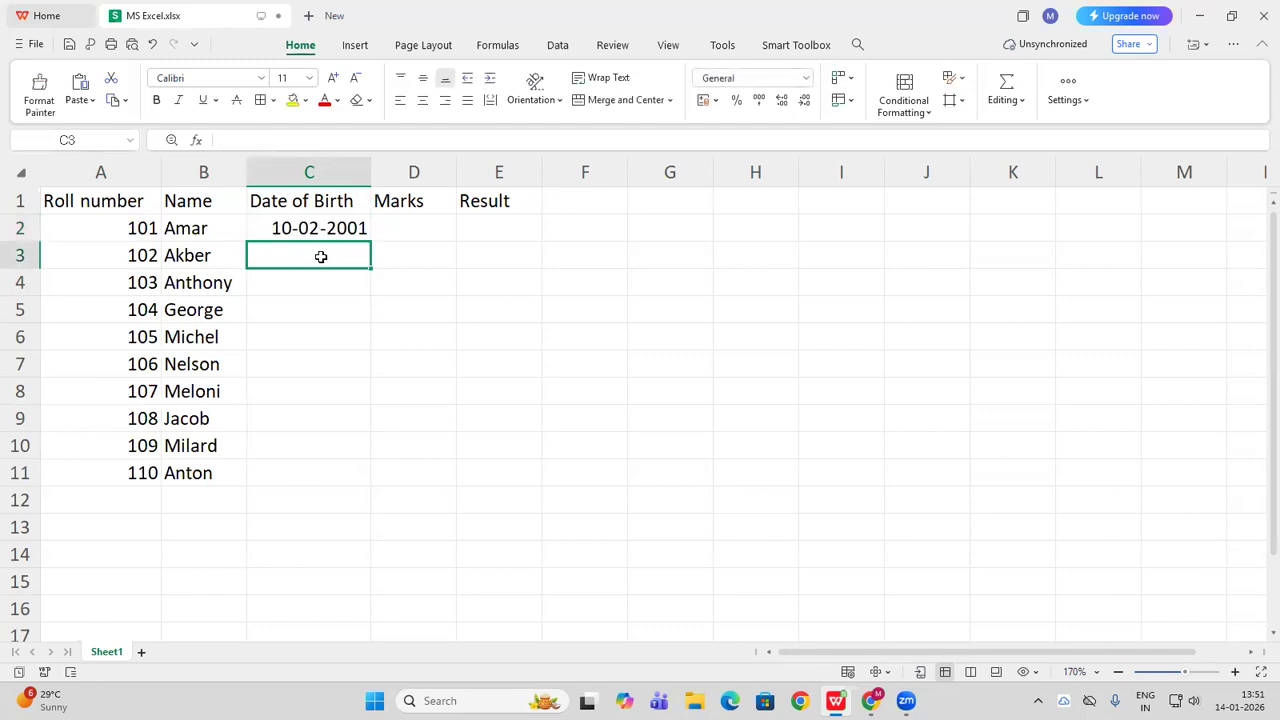
Fill the date in C2 down through C11 as a series of consecutive days
click(320, 231)
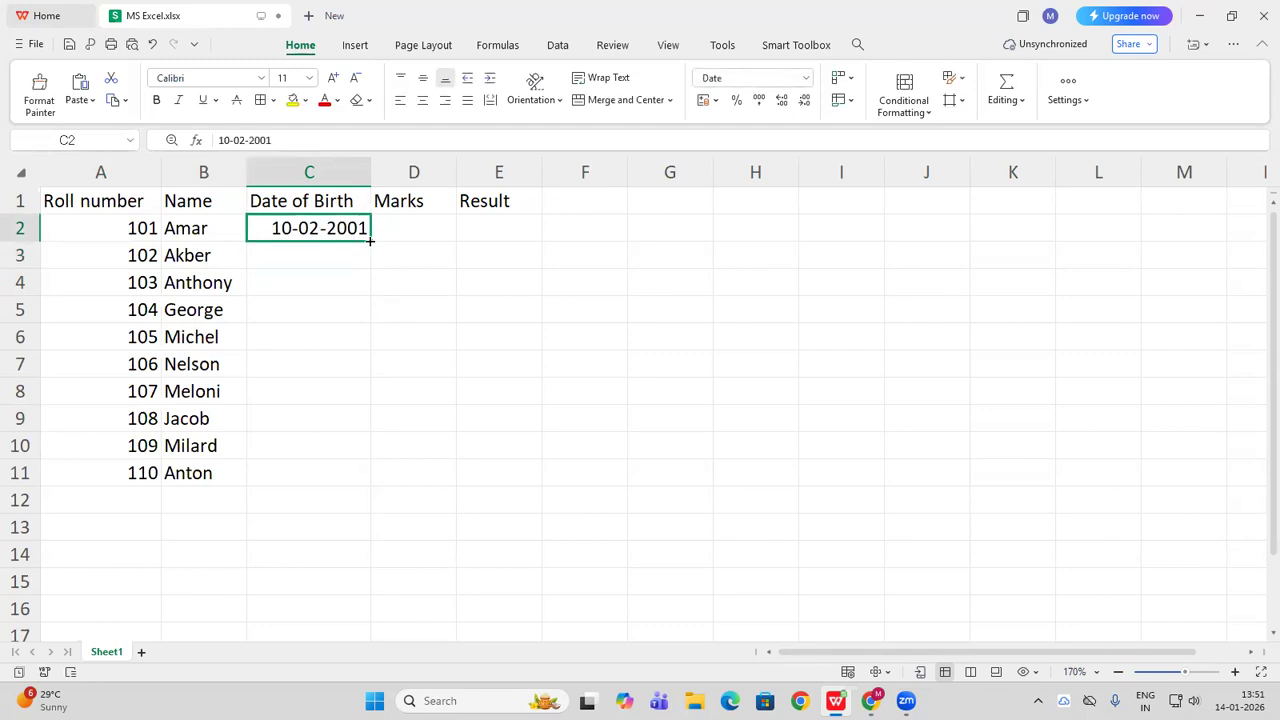
drag(370, 242, 374, 477)
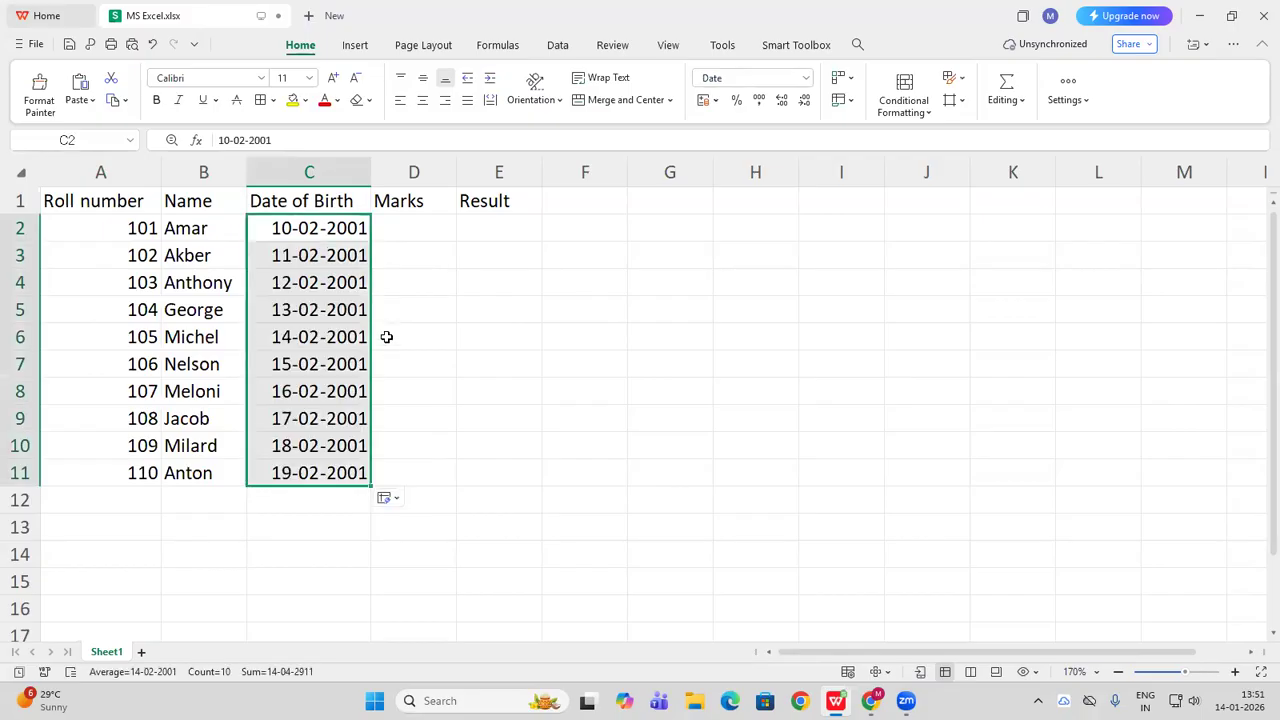
click(401, 309)
Enter the marks 65, 98 and 85 in cells D2 to D4
click(422, 217)
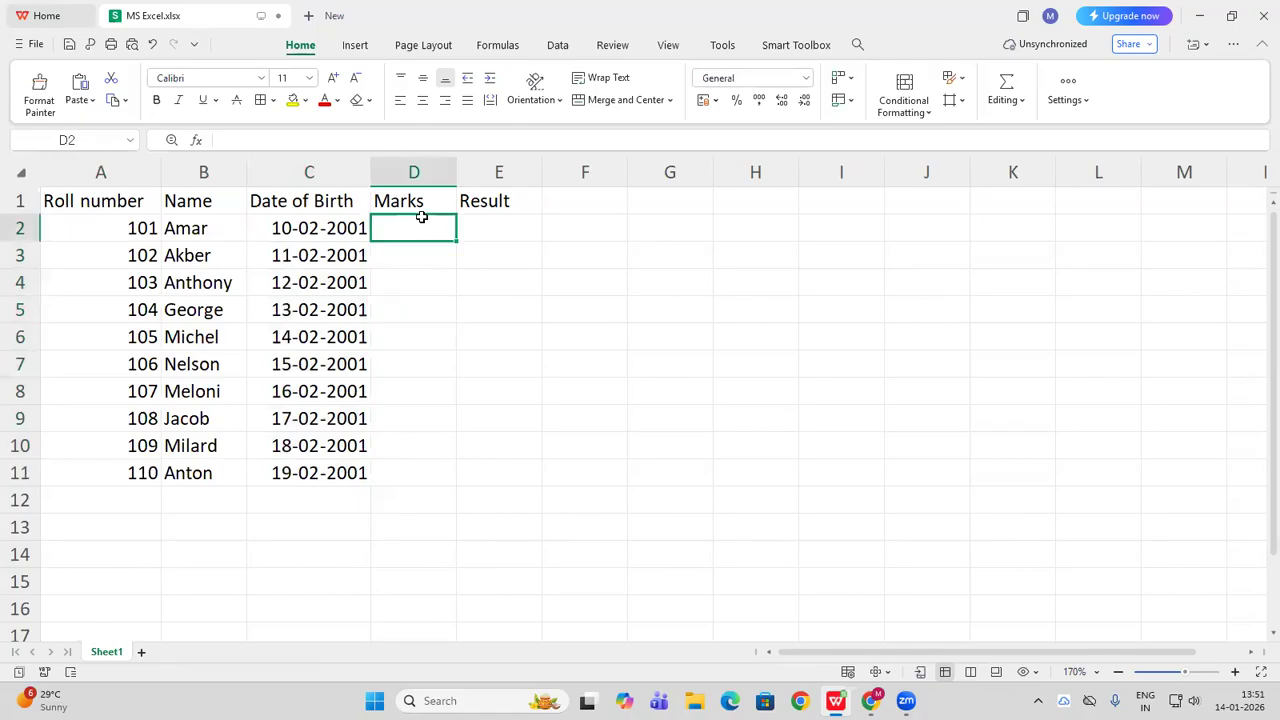
text(65)
key(Return)
text(98)
key(Return)
text(85)
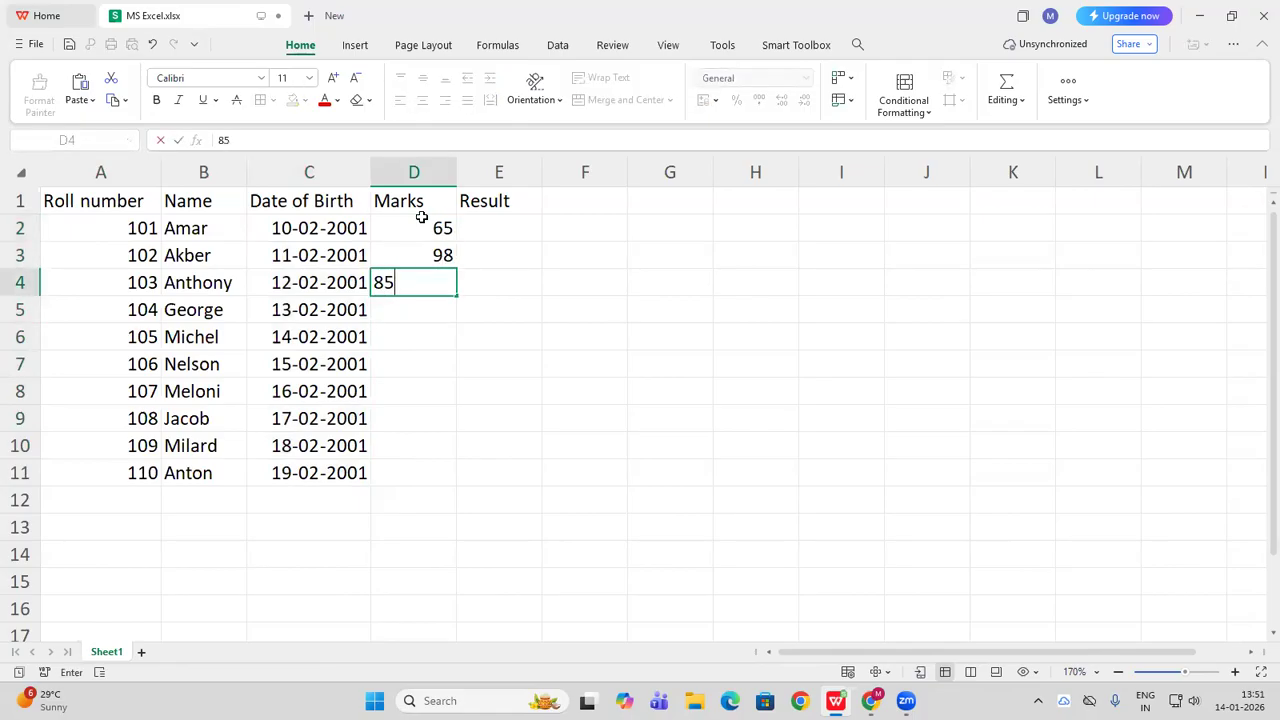
key(Return)
Enter the marks 78, 69 and 45 in cells D5 to D7
text(78)
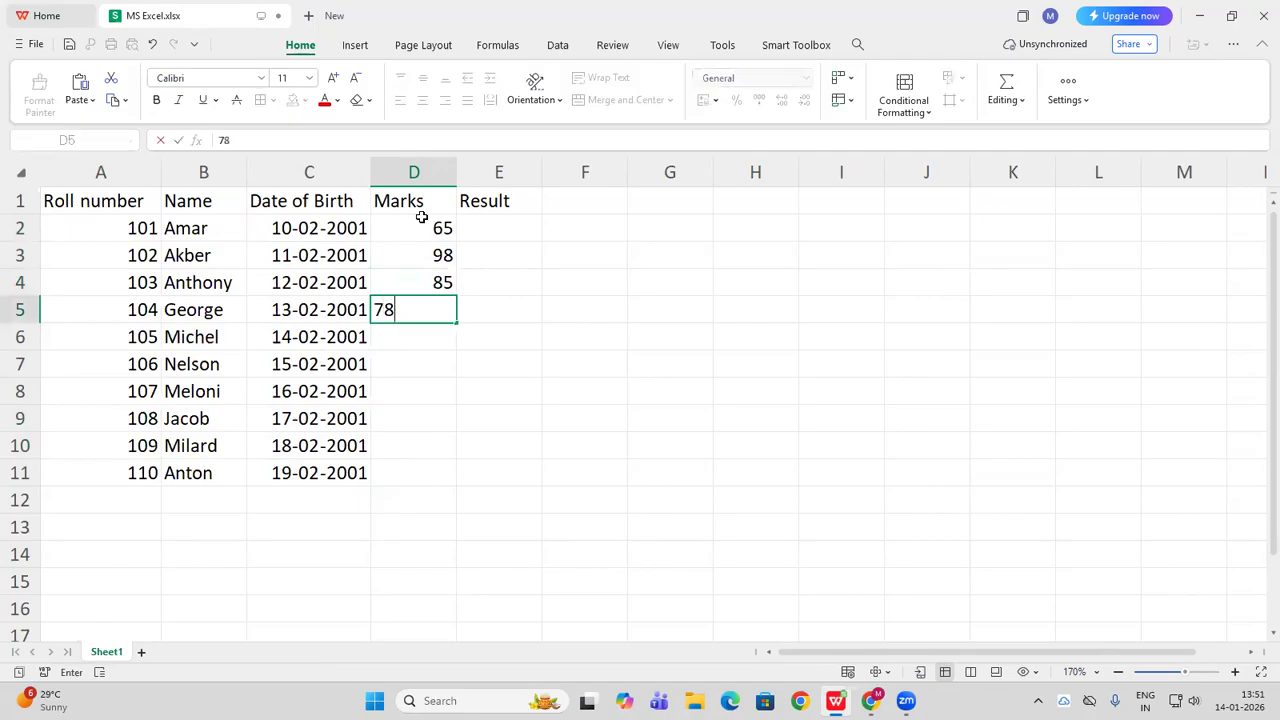
key(Return)
text(69)
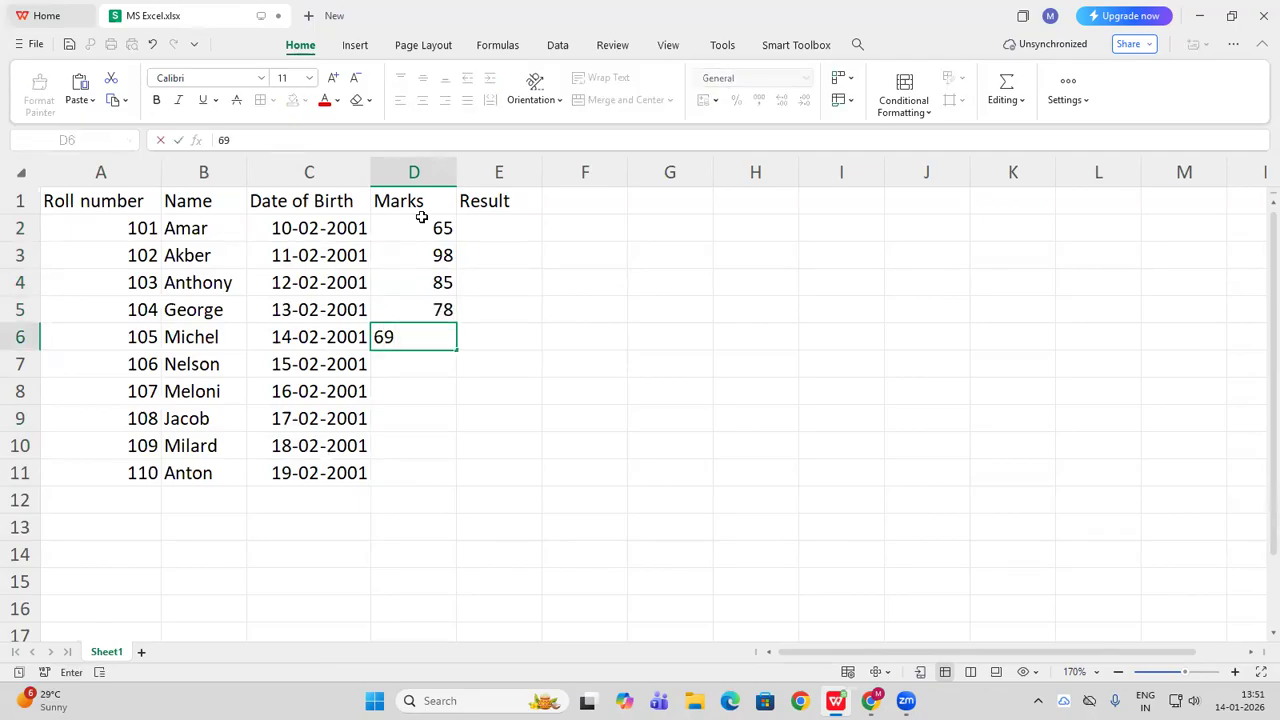
key(Return)
text(45)
key(Return)
Enter the marks 86, 97, 56 and 99 in cells D8 to D11
text(86)
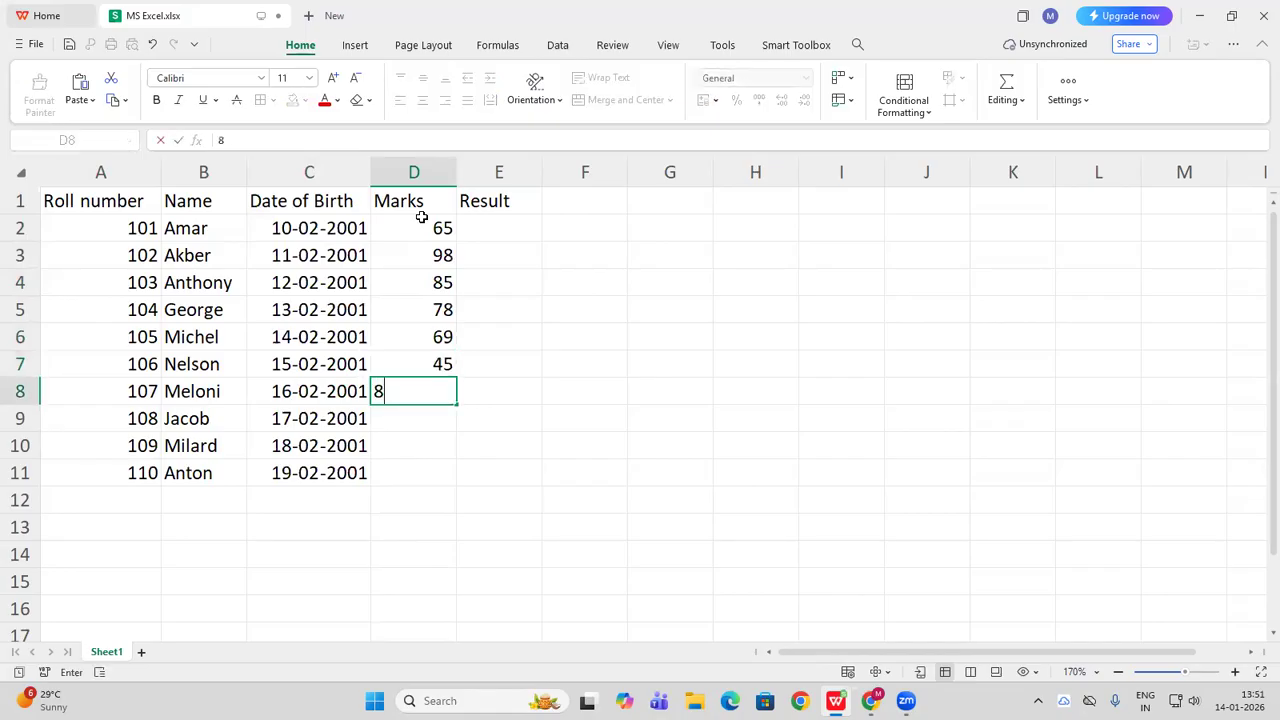
key(Return)
text(97)
key(Return)
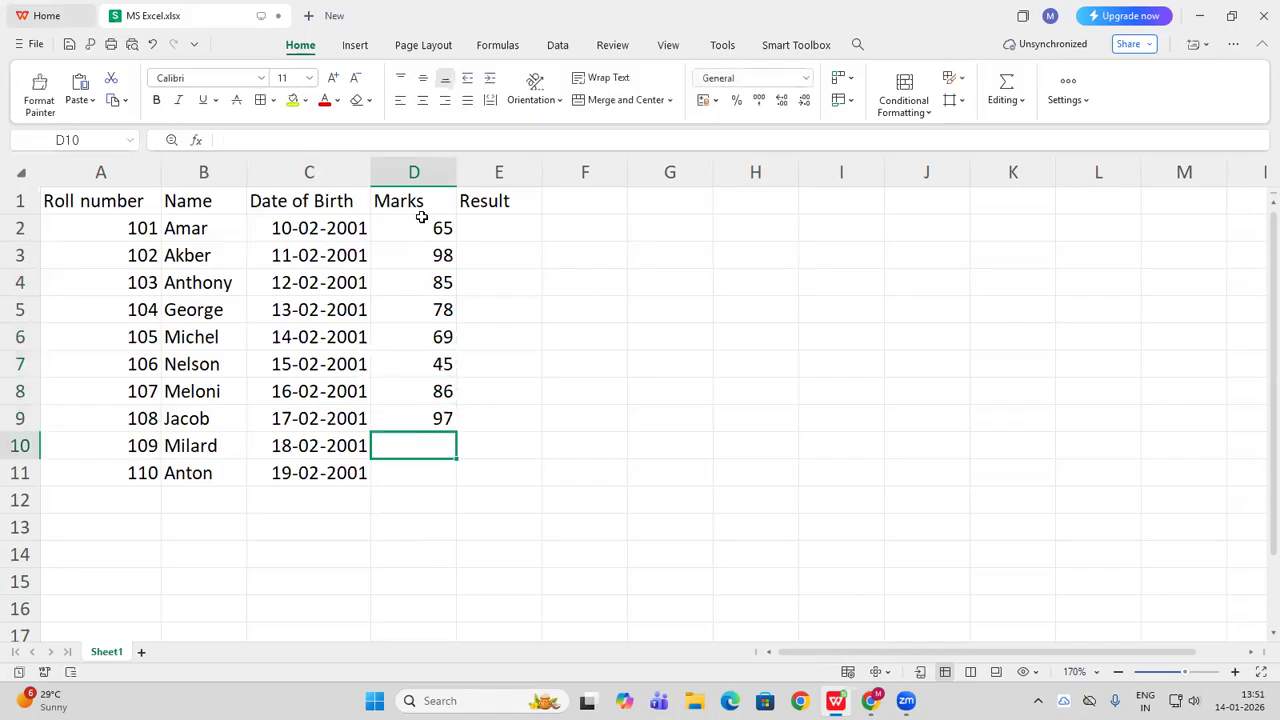
text(56)
key(Return)
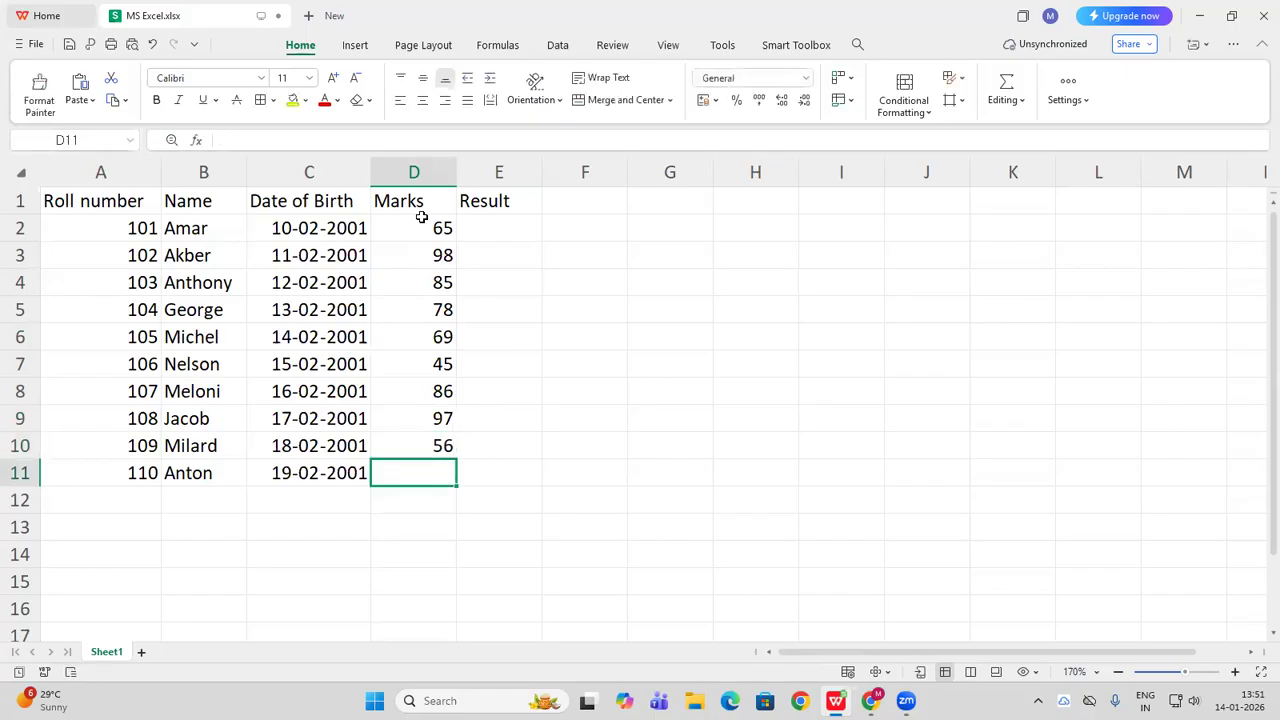
text(99)
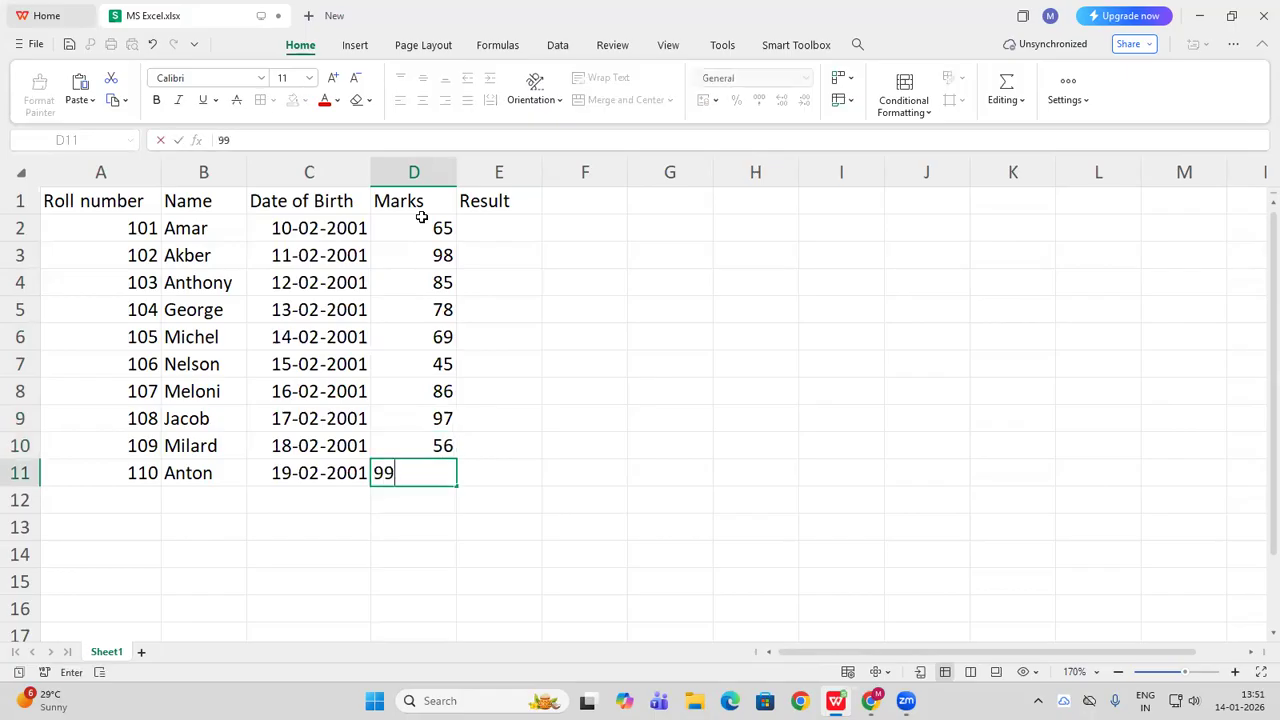
key(Return)
Center the contents of the whole table, A1:E11, horizontally
click(495, 236)
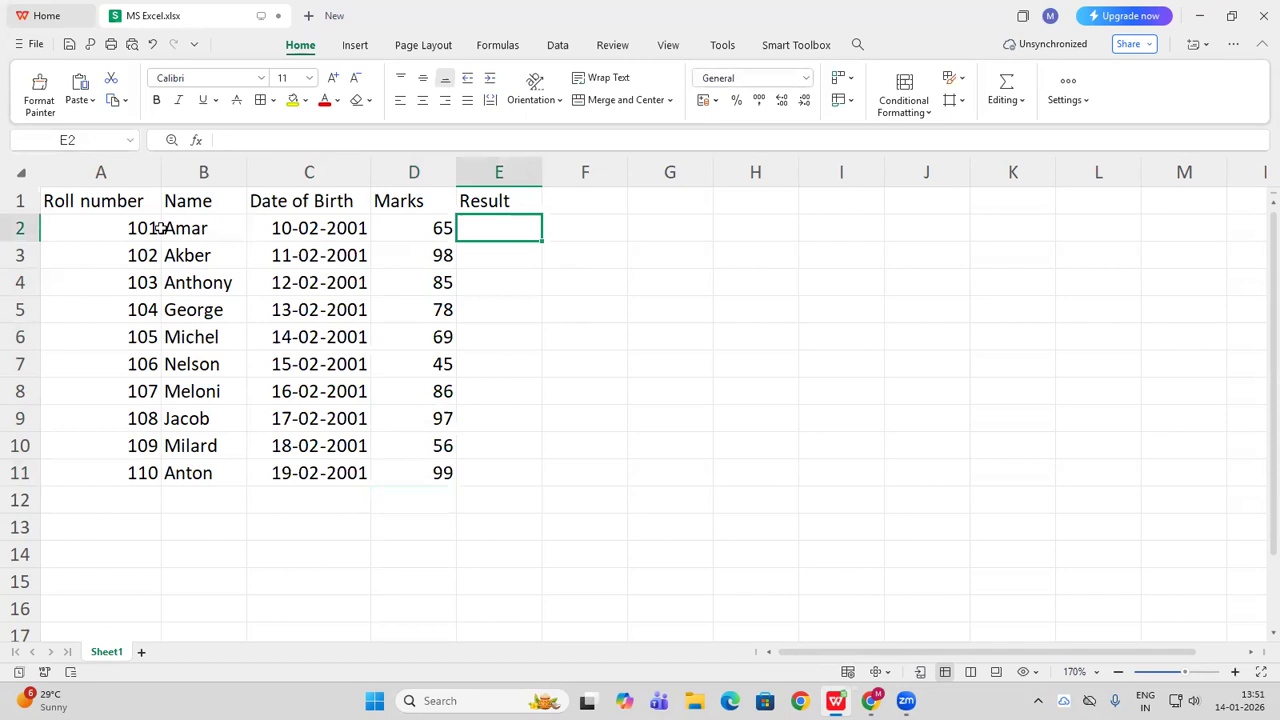
click(96, 203)
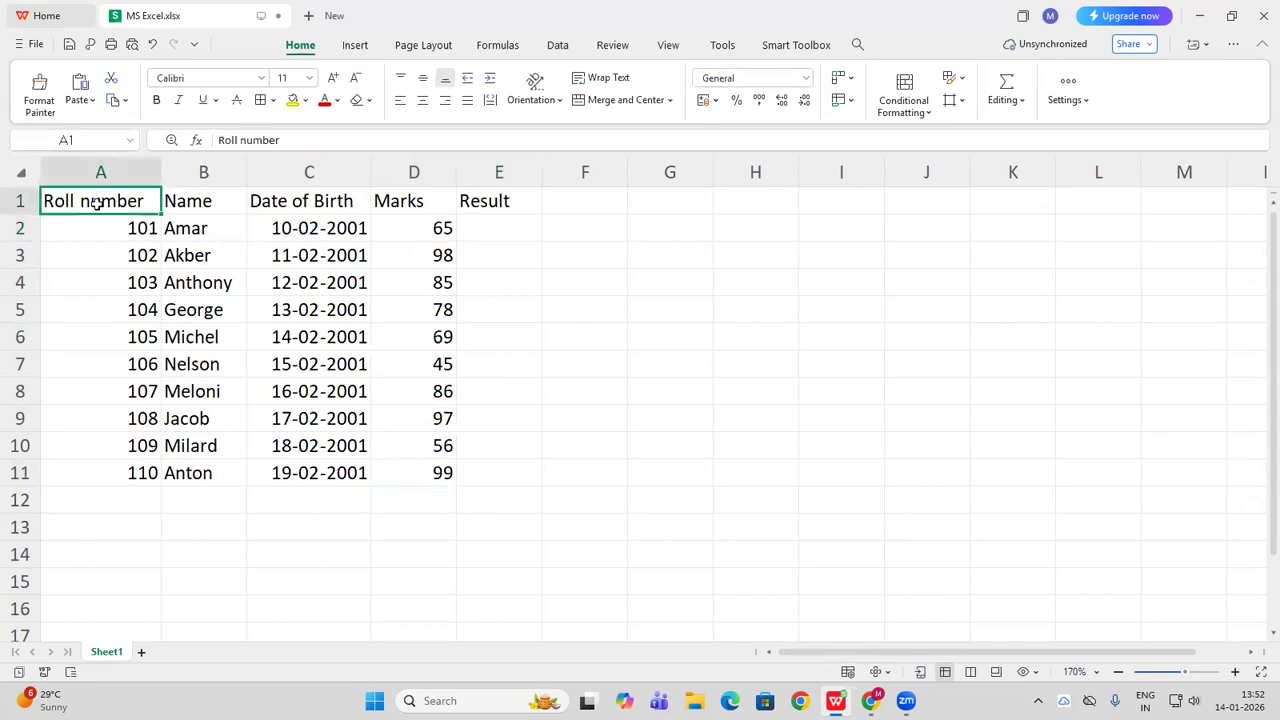
drag(96, 203, 500, 470)
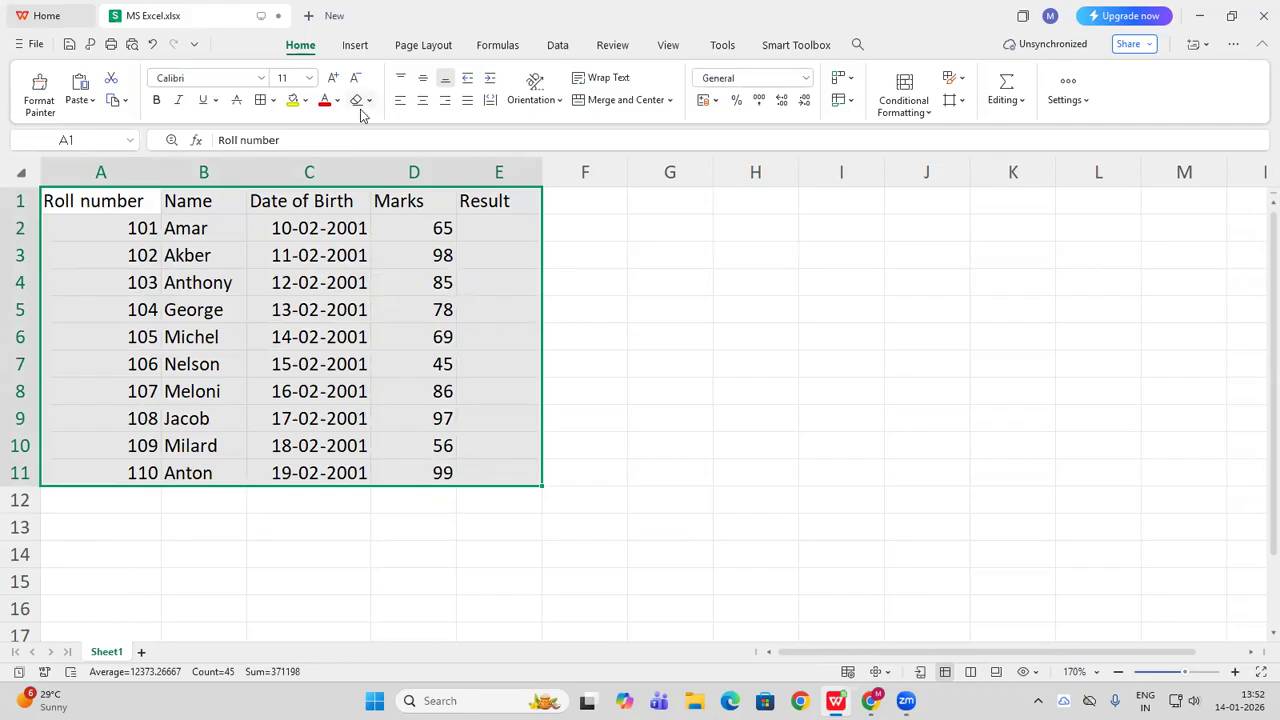
click(423, 101)
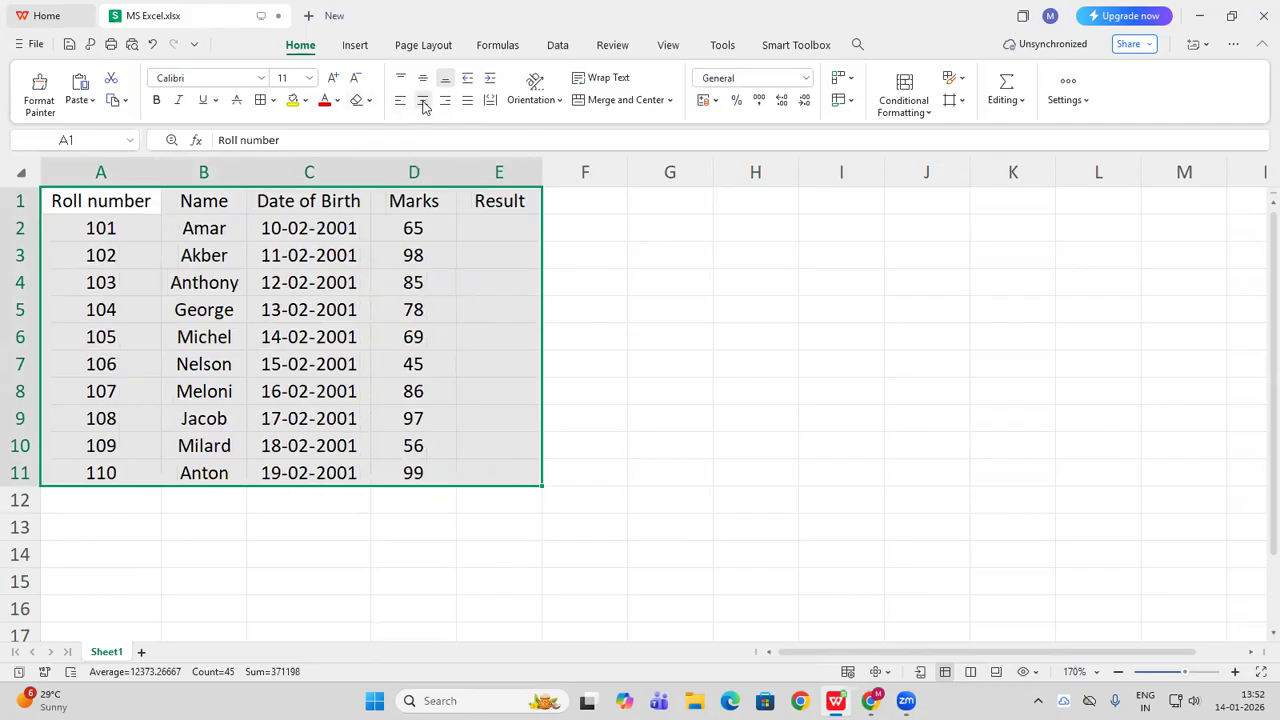
Set the font of table range A1:E11 to Times New Roman, size 12
click(259, 80)
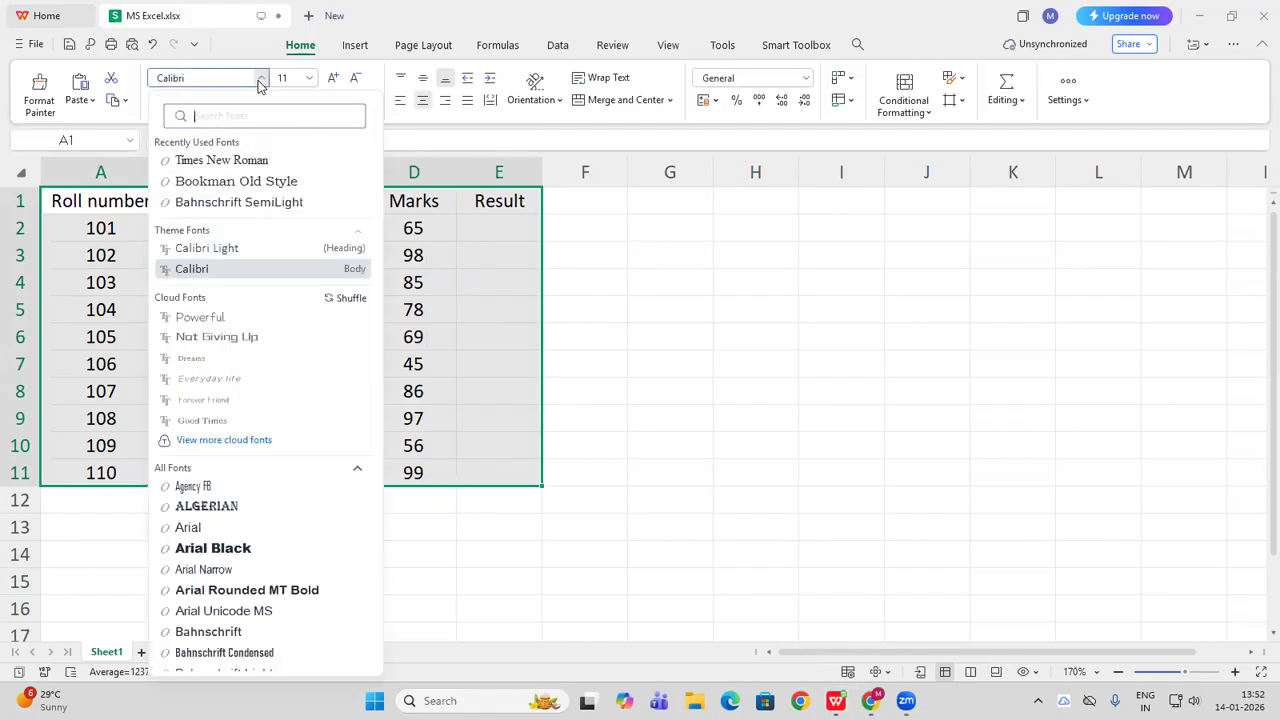
text(times)
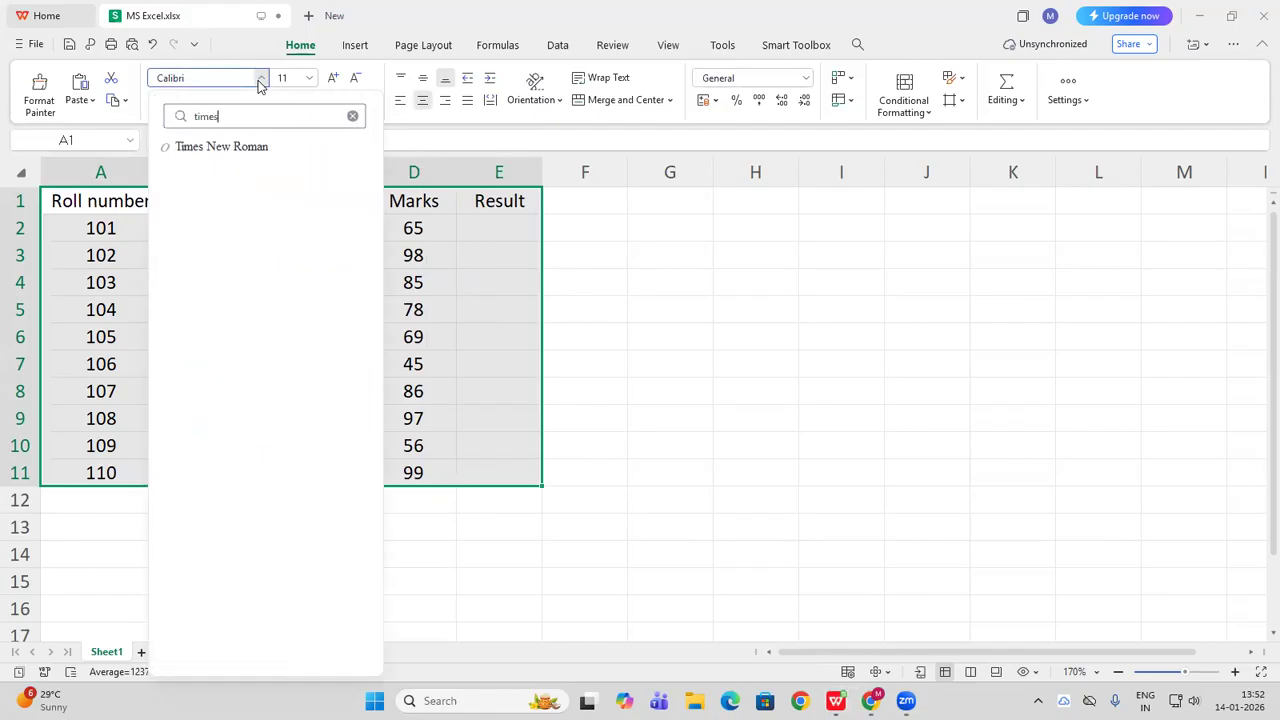
click(256, 148)
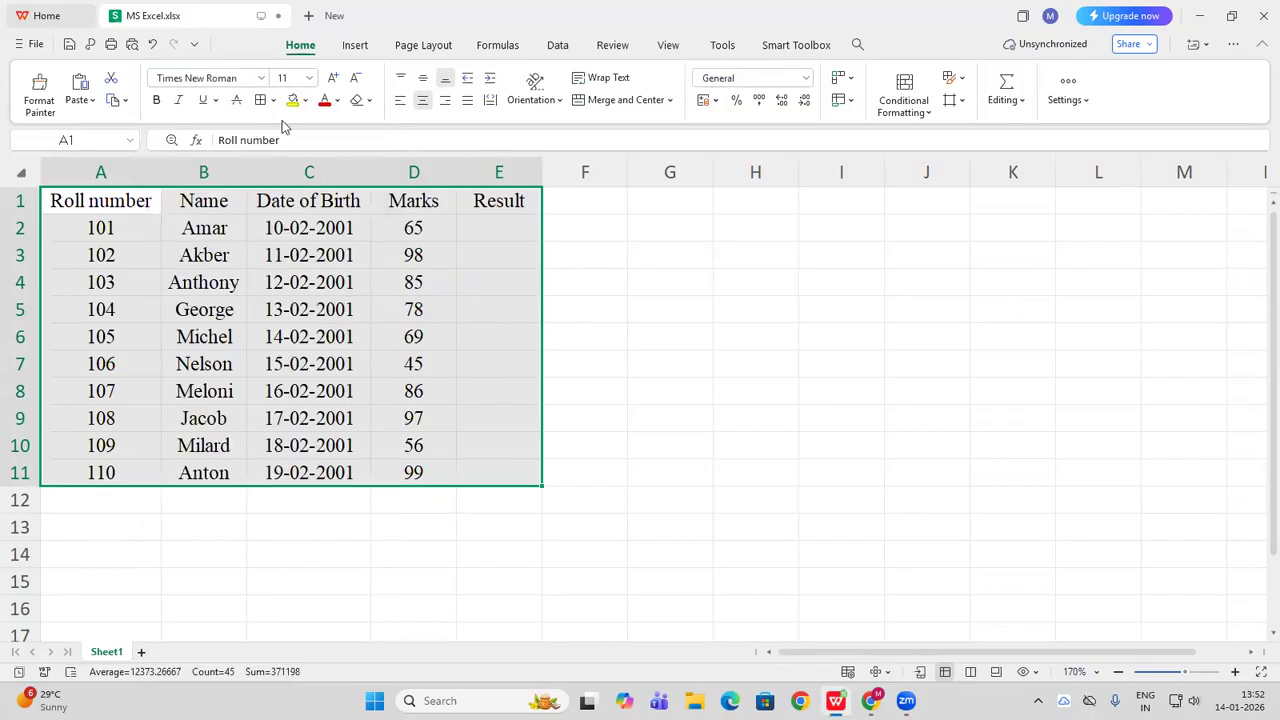
click(310, 84)
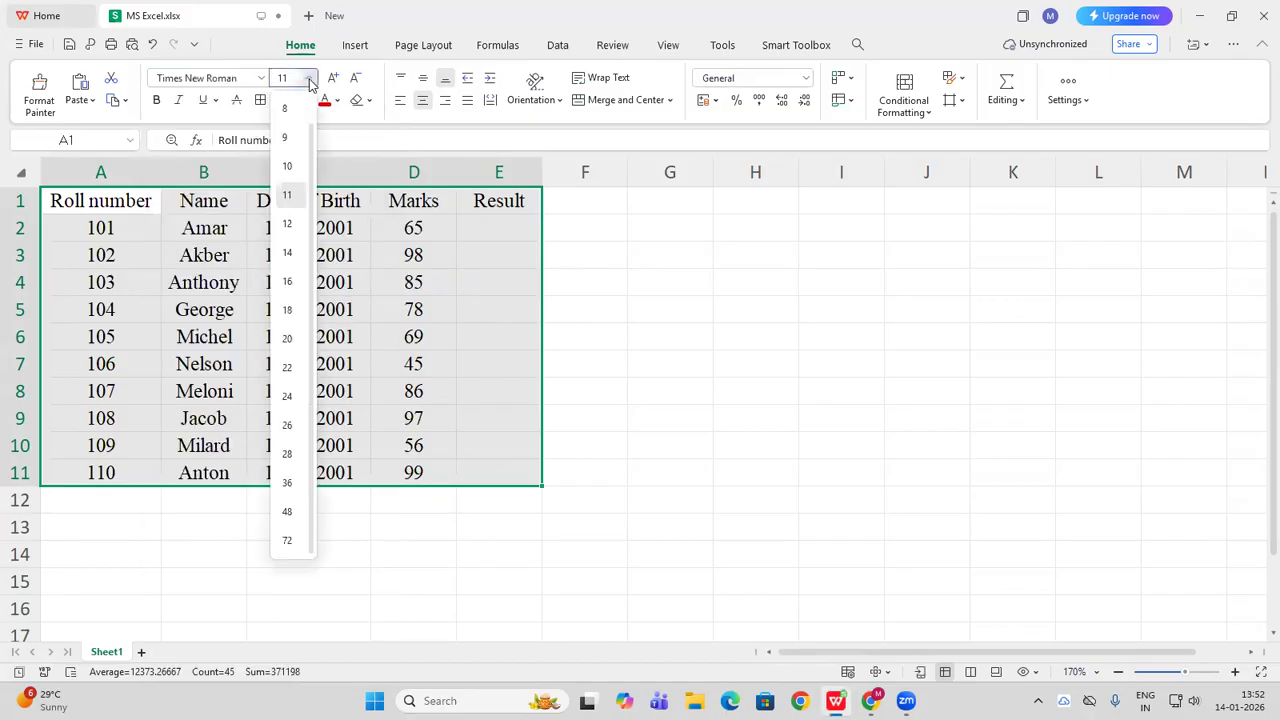
click(286, 222)
click(581, 276)
Make the header row A1:E1 bold
drag(84, 209, 497, 207)
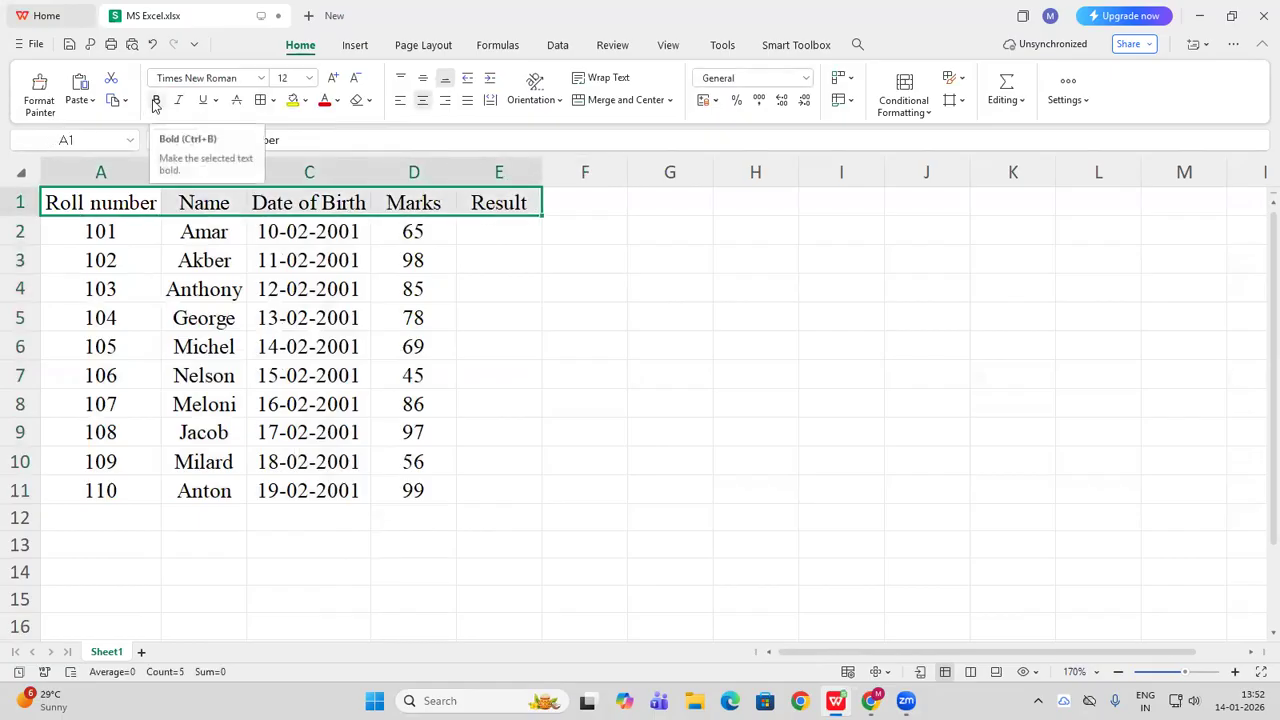
click(156, 102)
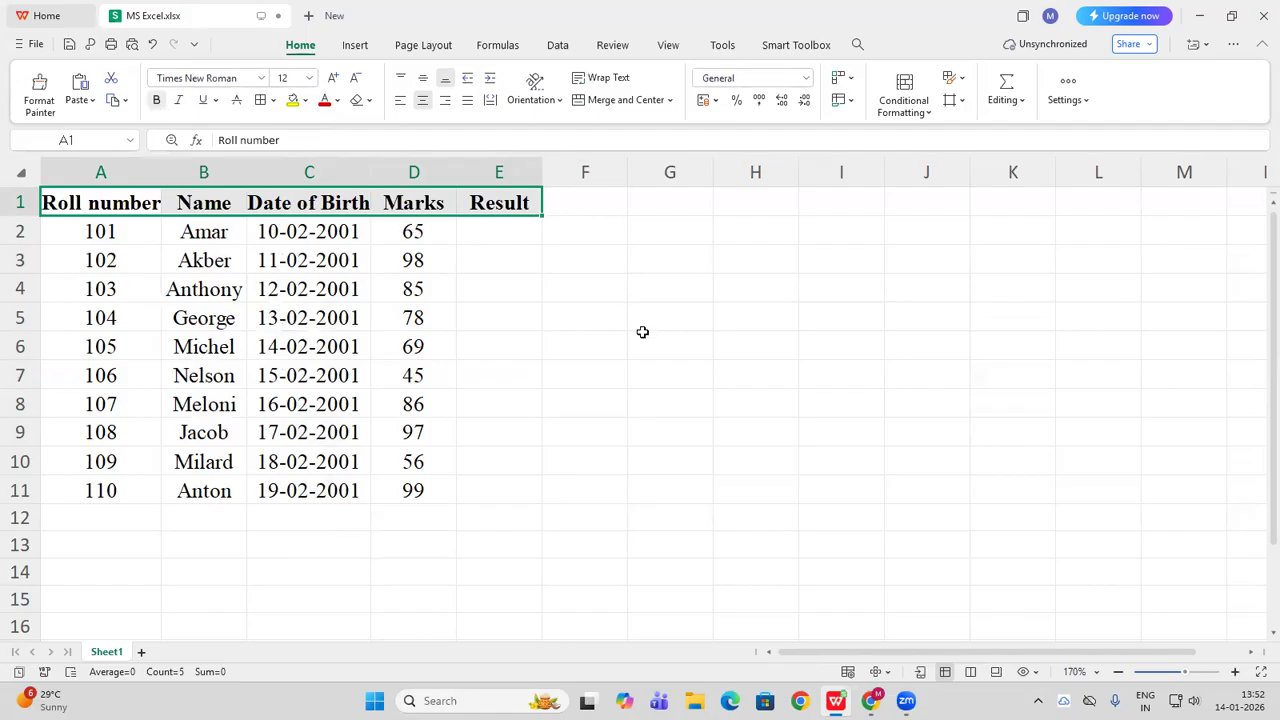
click(610, 338)
Apply All Borders to the student table range A1:E11
drag(115, 212, 470, 485)
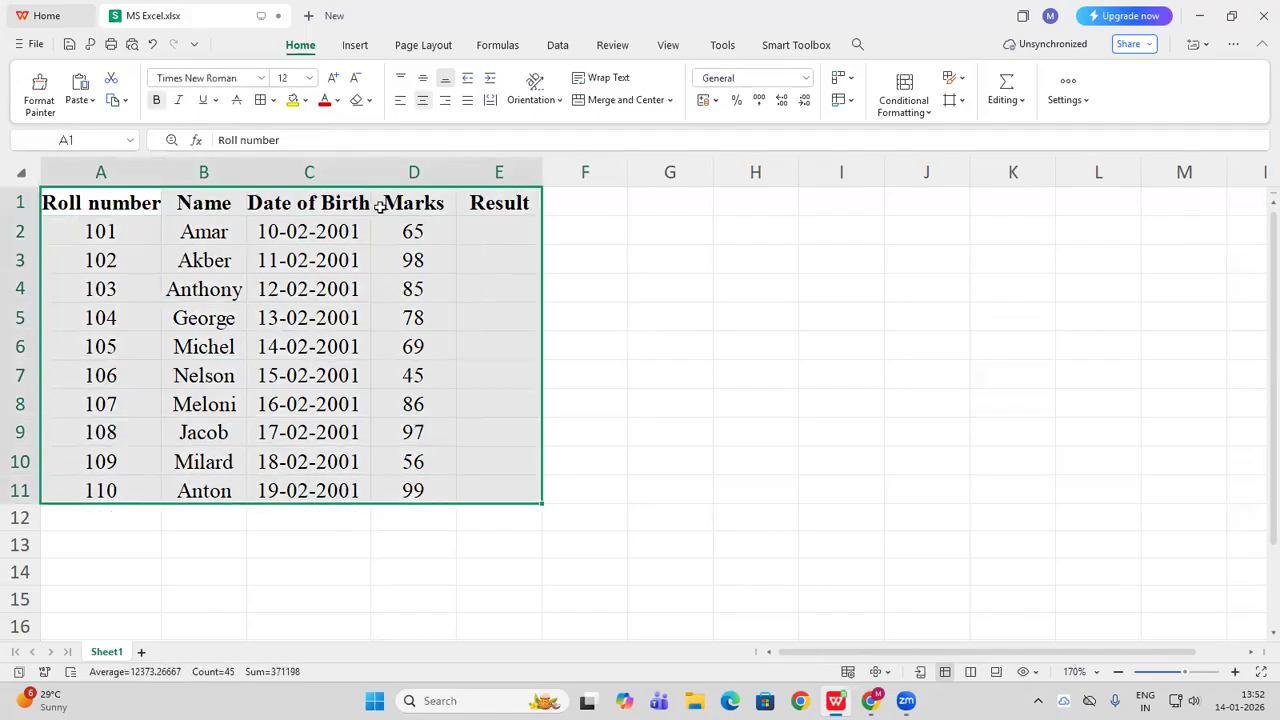
click(273, 101)
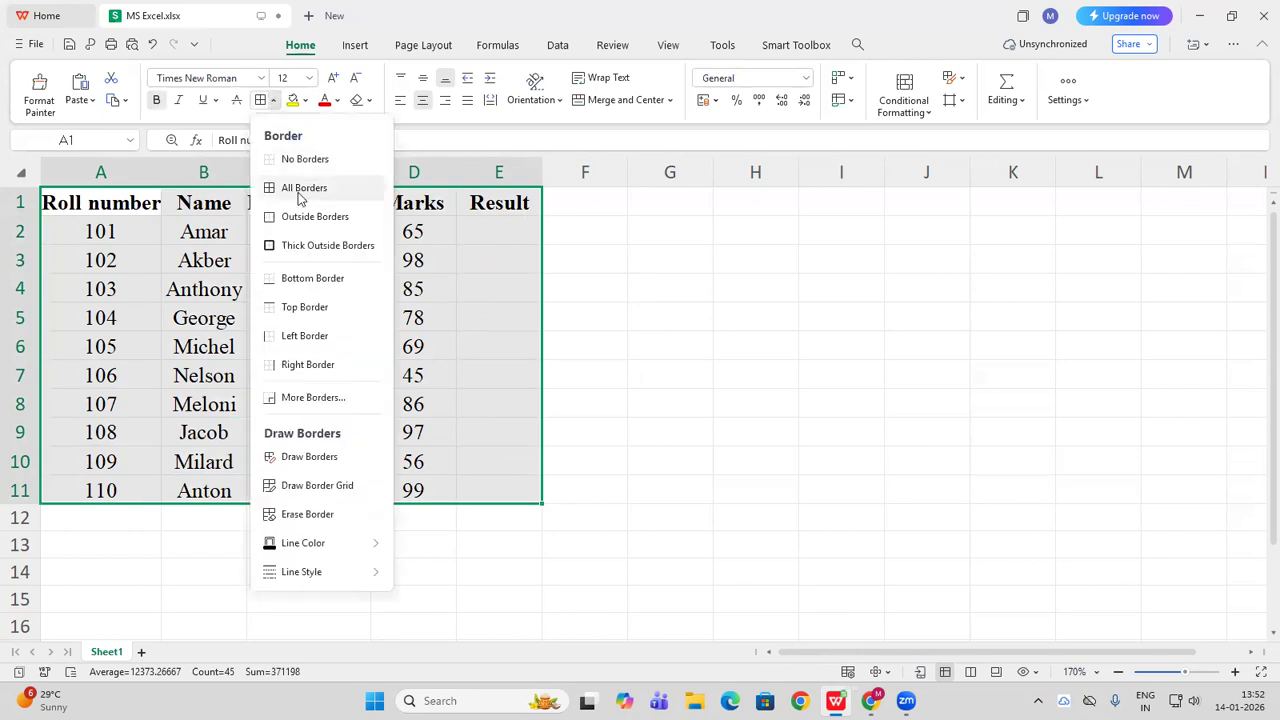
click(300, 190)
click(663, 325)
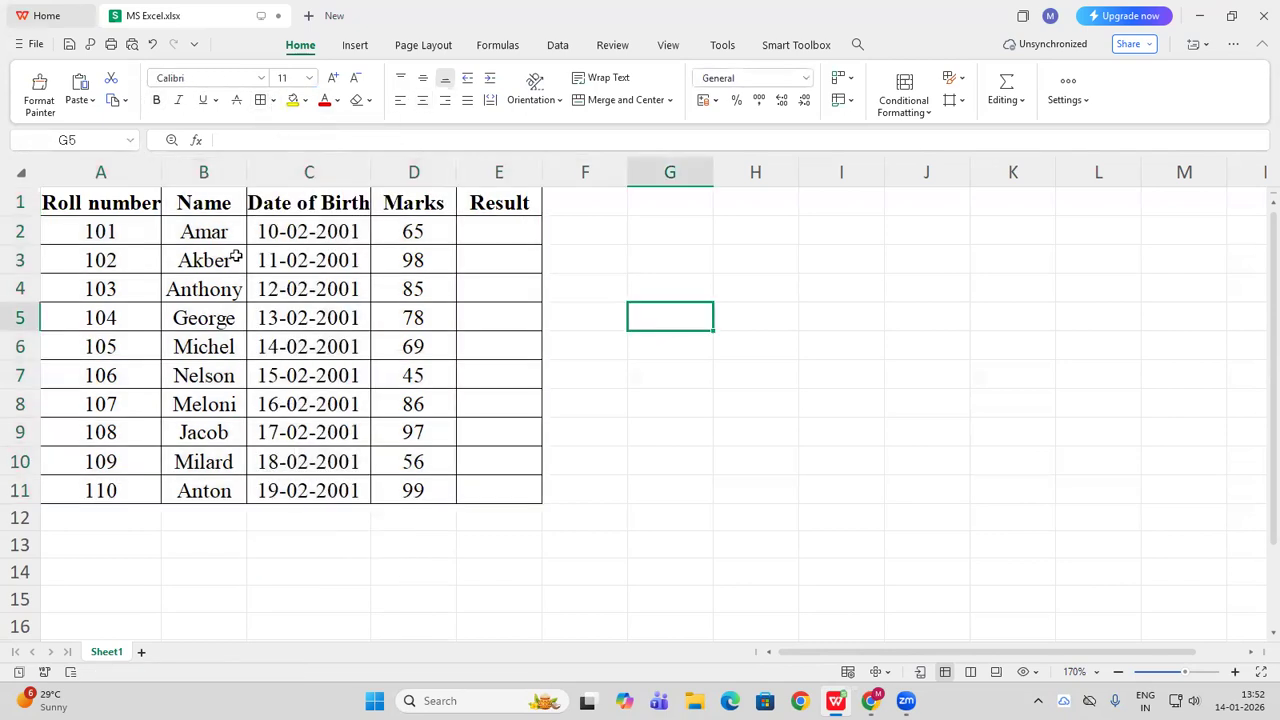
Autofit the widths of columns A, C, D and E to their contents
double_click(161, 178)
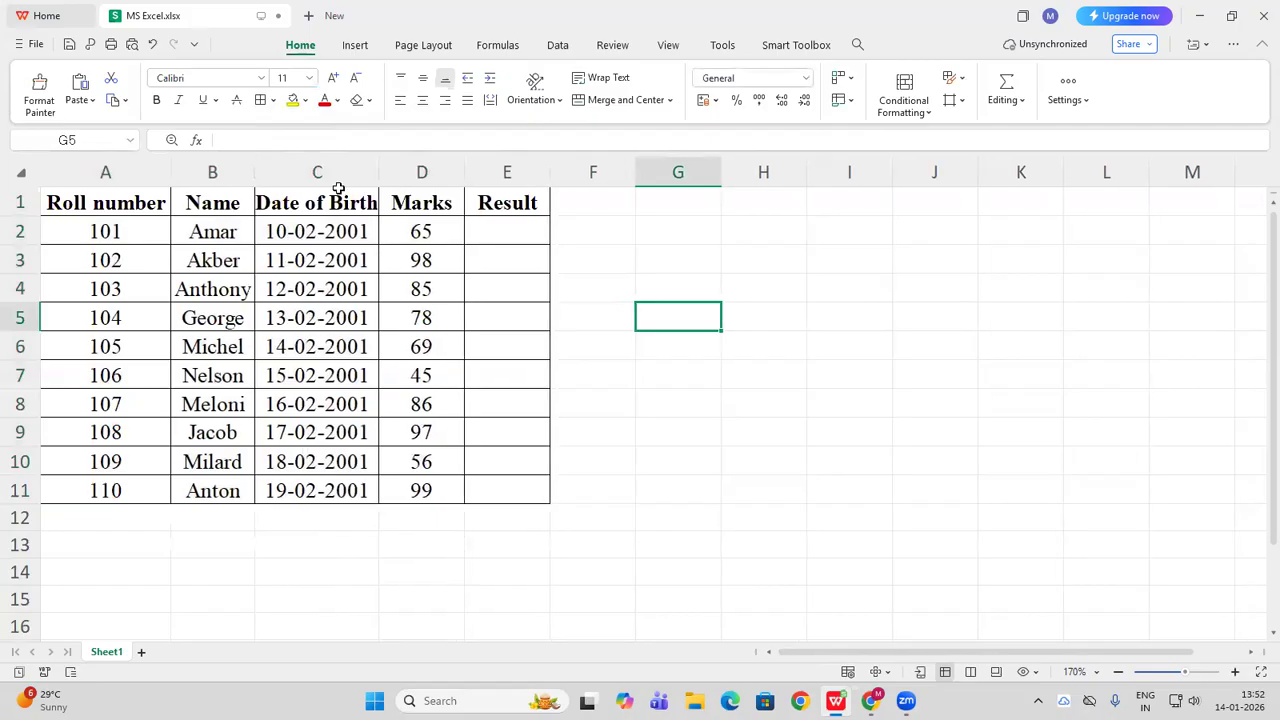
double_click(378, 180)
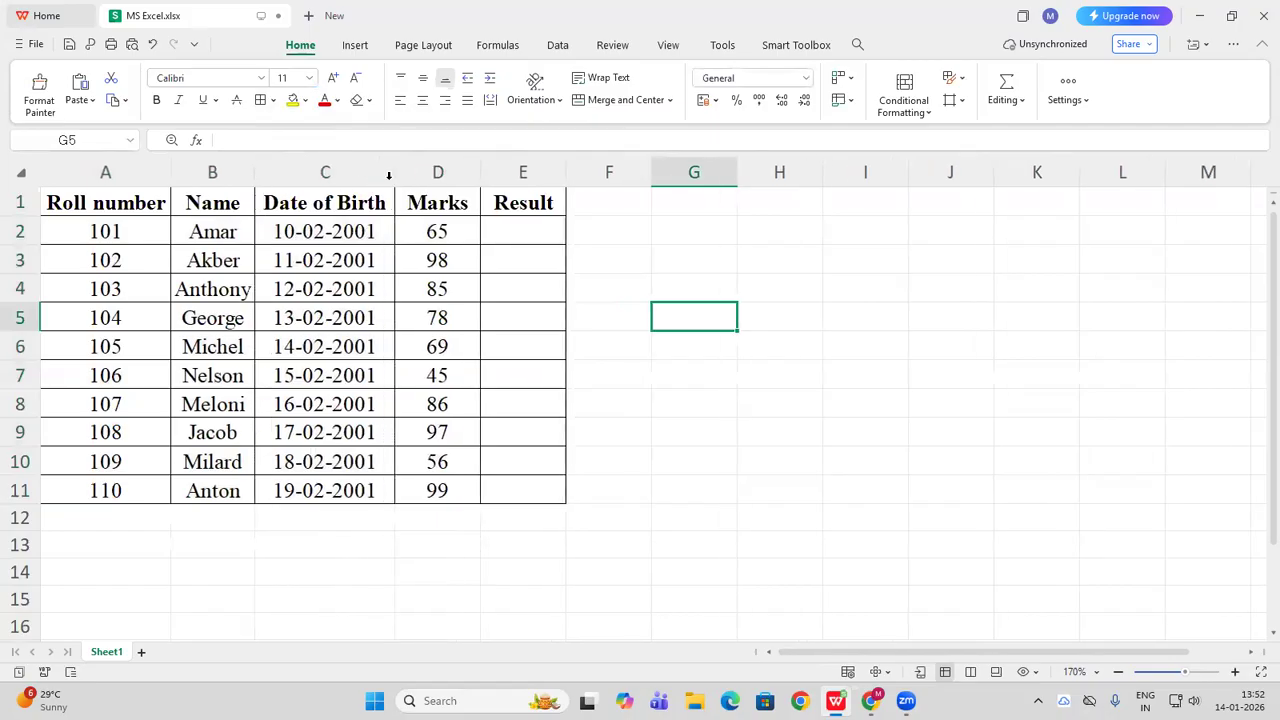
double_click(482, 177)
double_click(558, 174)
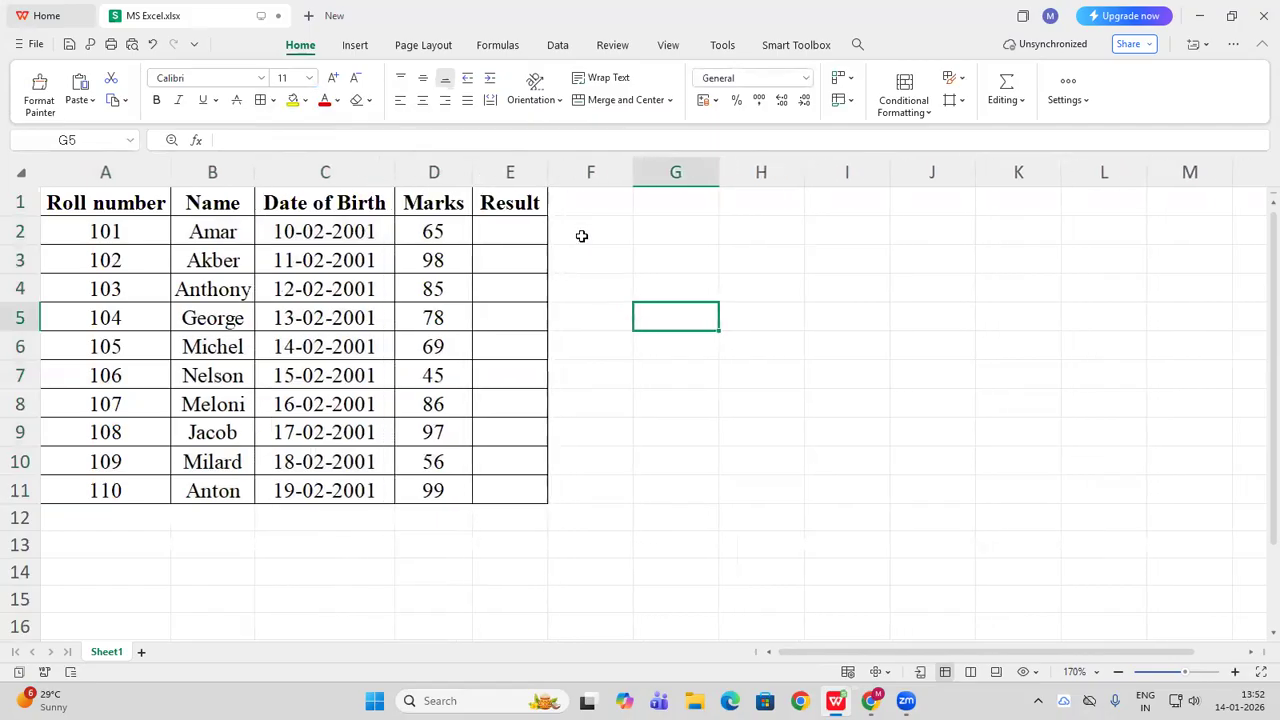
click(580, 237)
Change the font color of the header row A1:E1 to the standard dark blue
click(116, 203)
drag(495, 216, 497, 208)
click(336, 103)
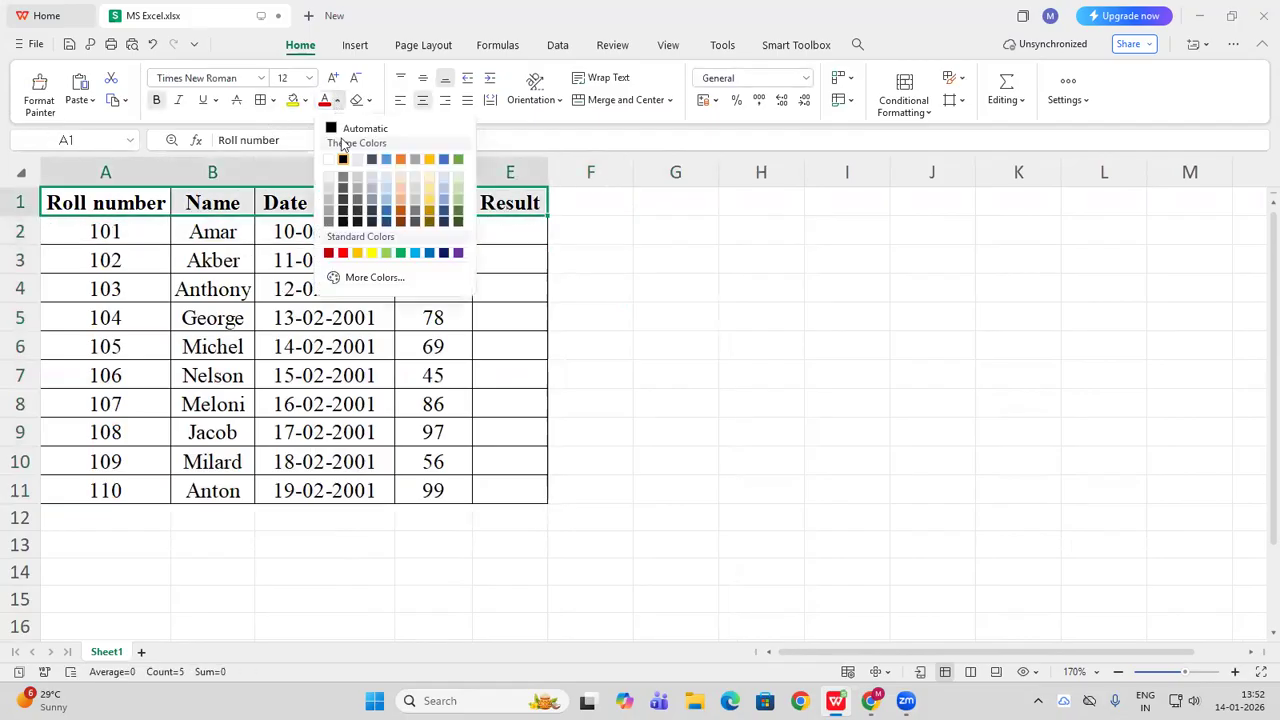
click(451, 256)
click(706, 287)
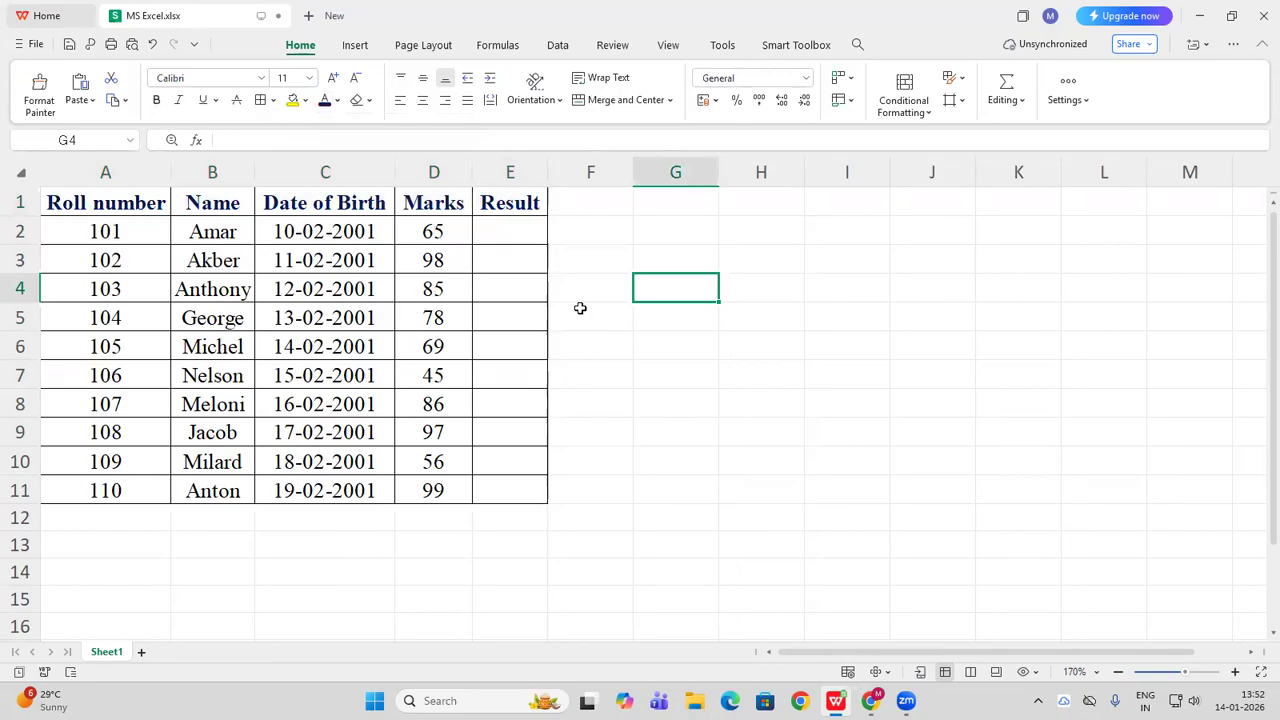
click(603, 373)
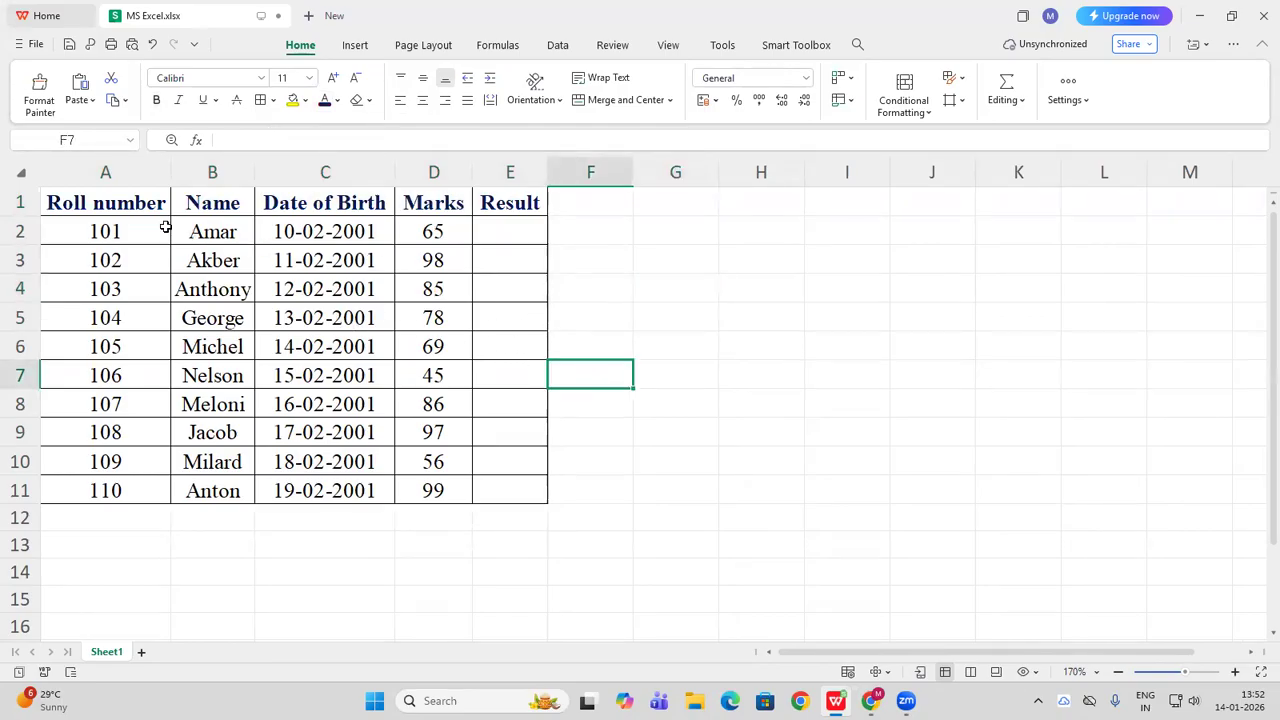
Enter the formula =IF(D2>=40,"Pass","Fail") in cell E2 of the Result column
click(140, 204)
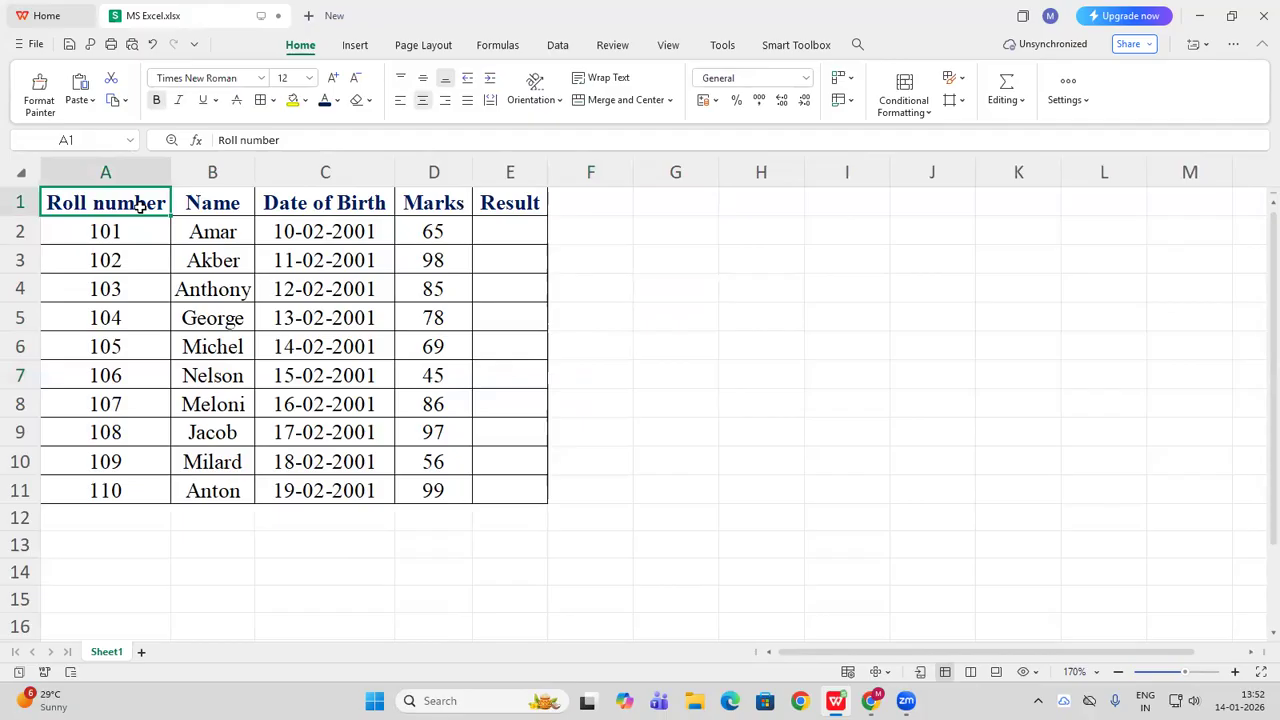
click(498, 229)
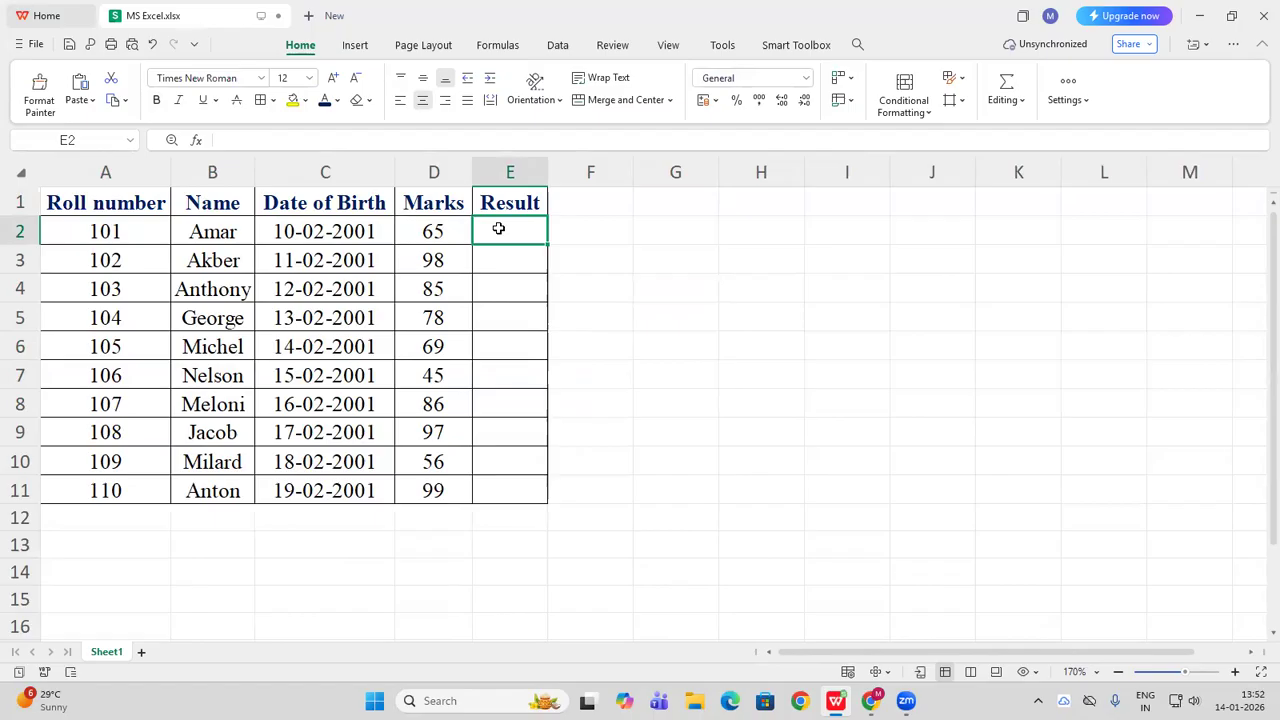
click(574, 239)
click(512, 231)
text(=if)
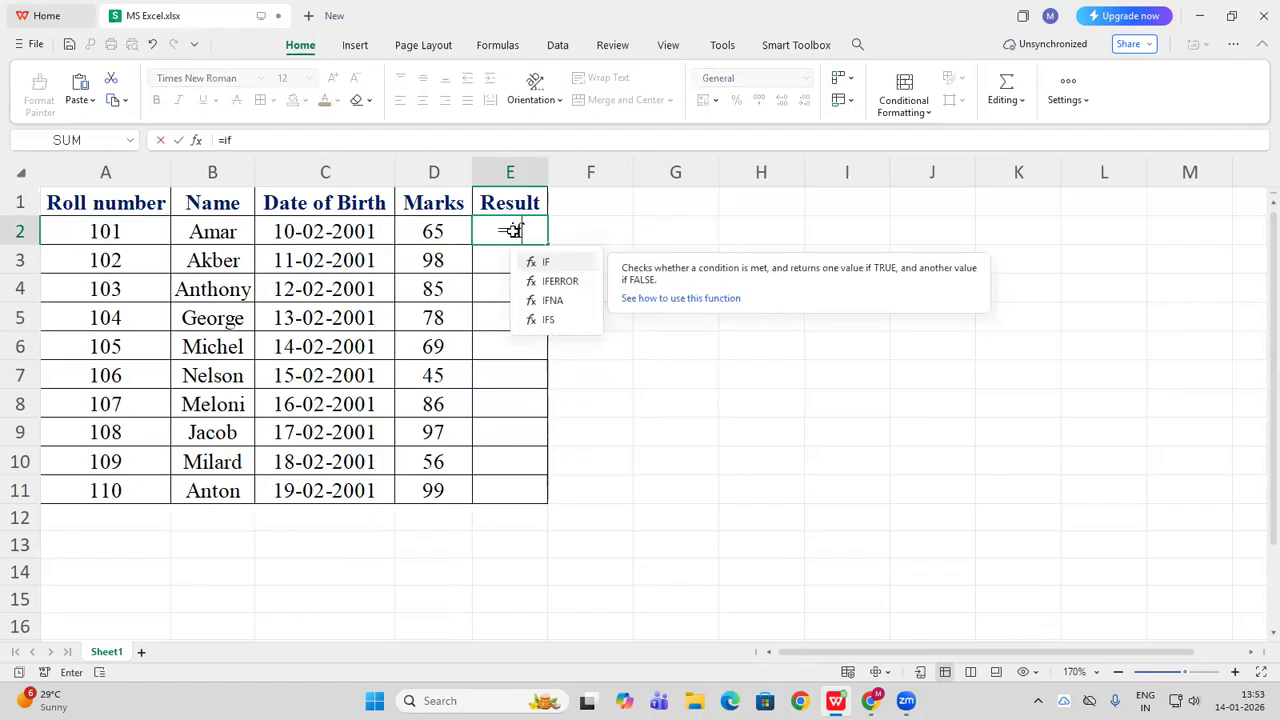
text(()
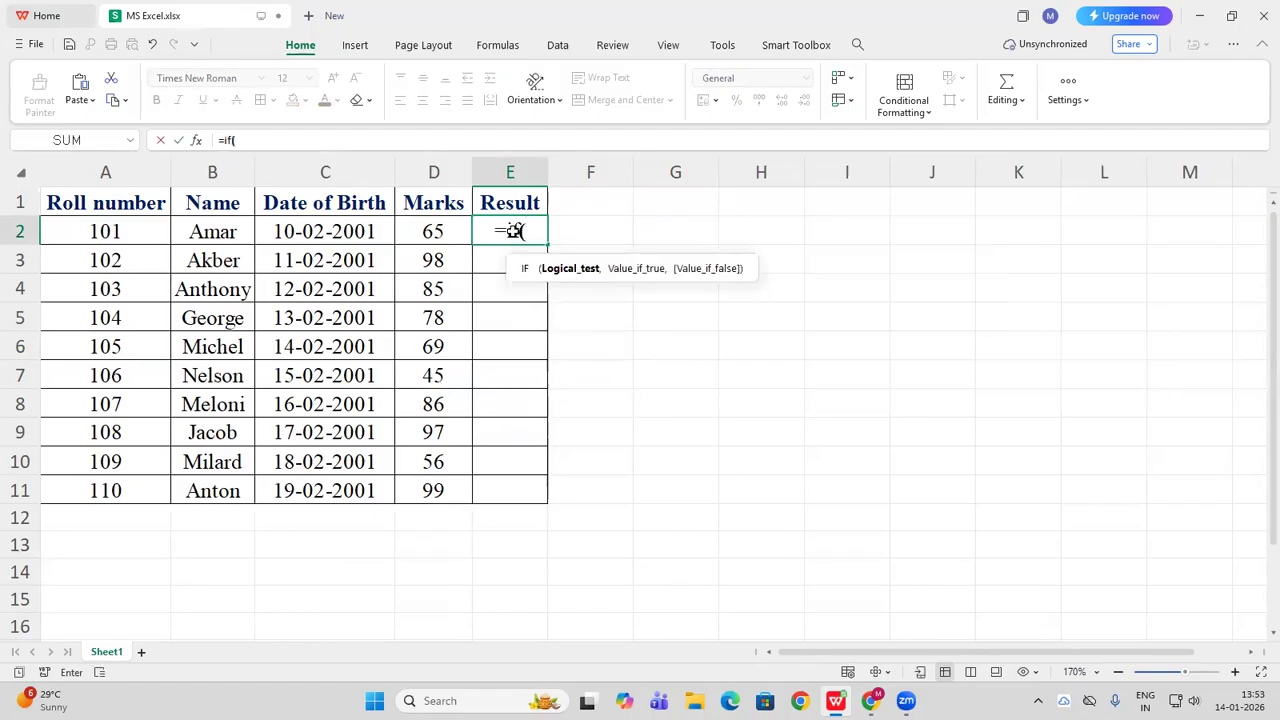
click(450, 233)
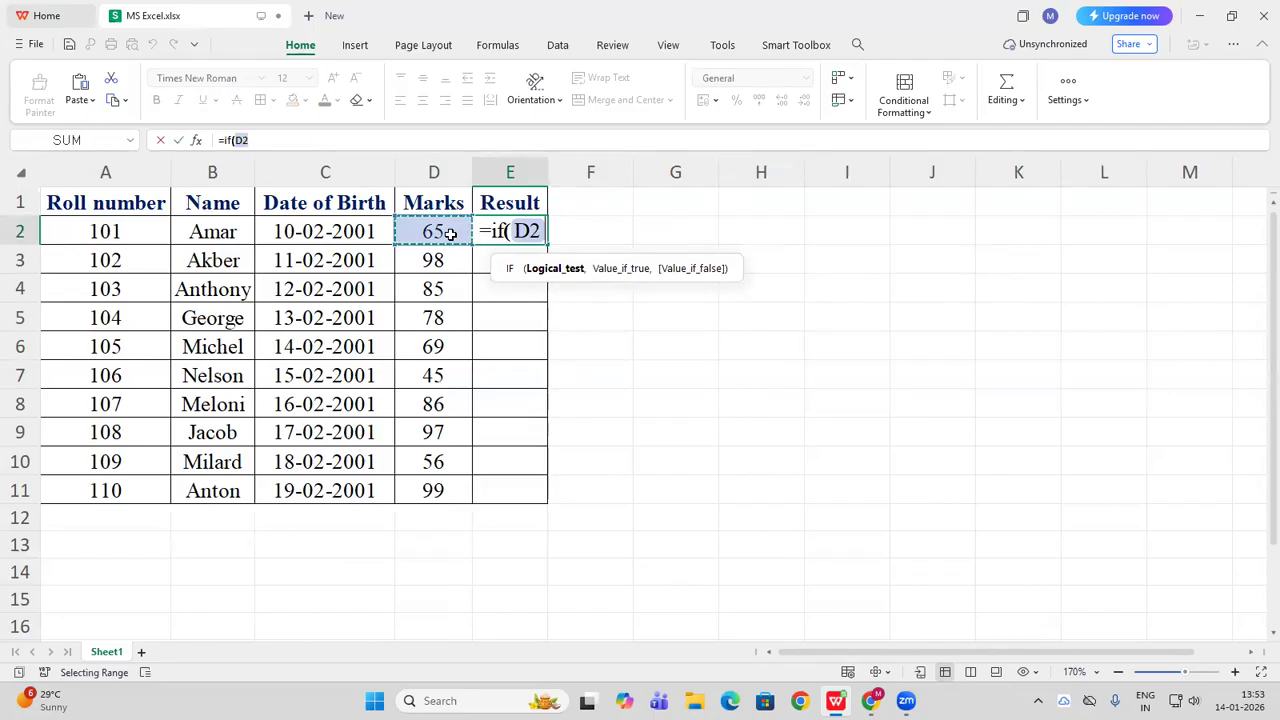
text(>=)
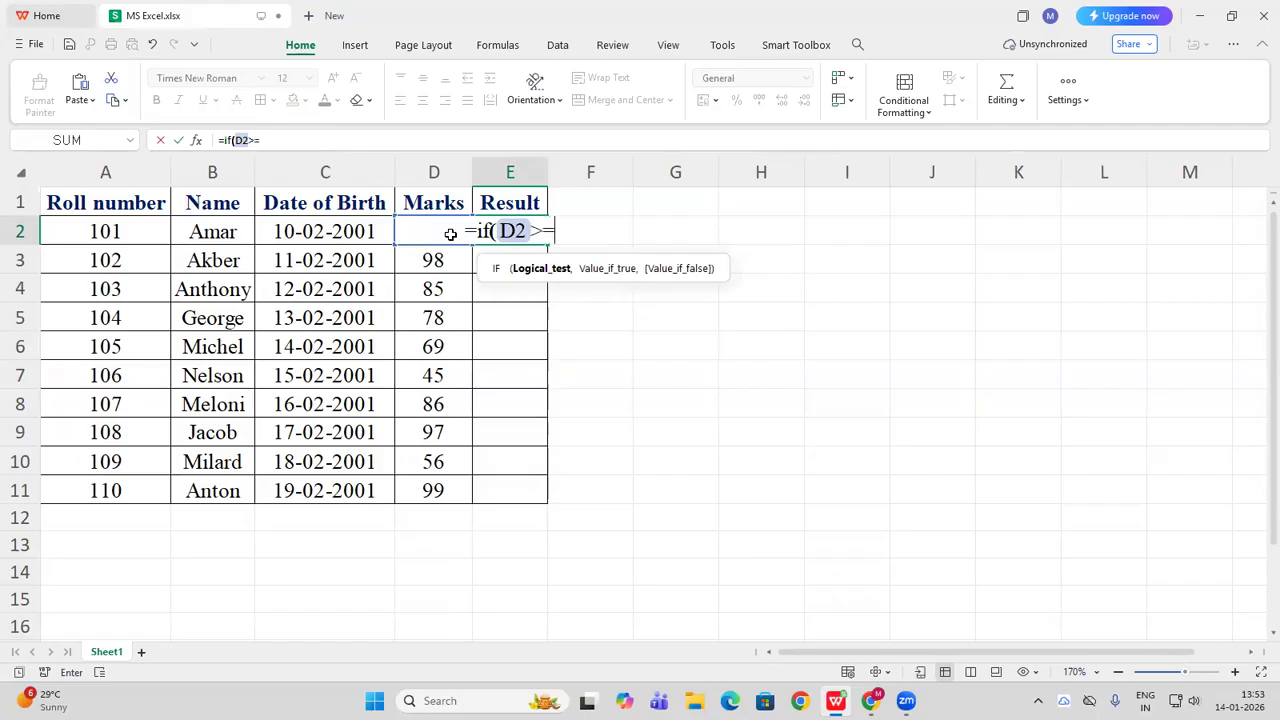
text(40)
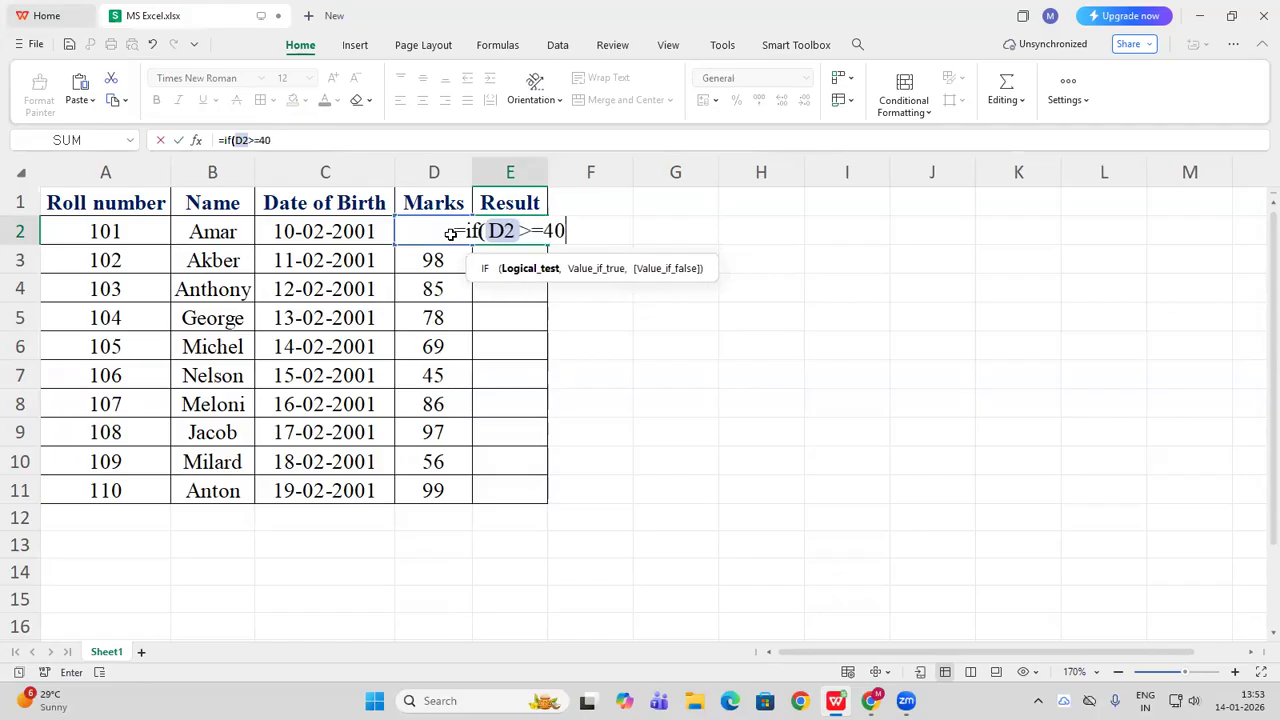
text(,)
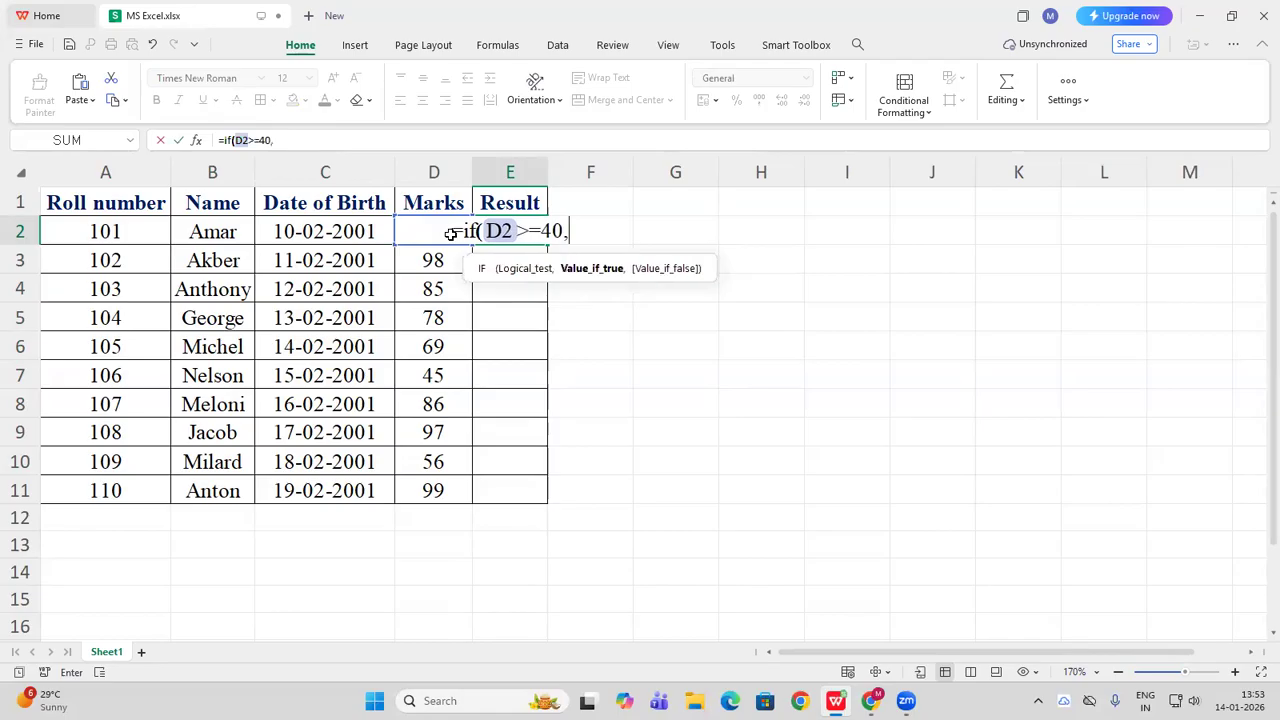
text("Pass")
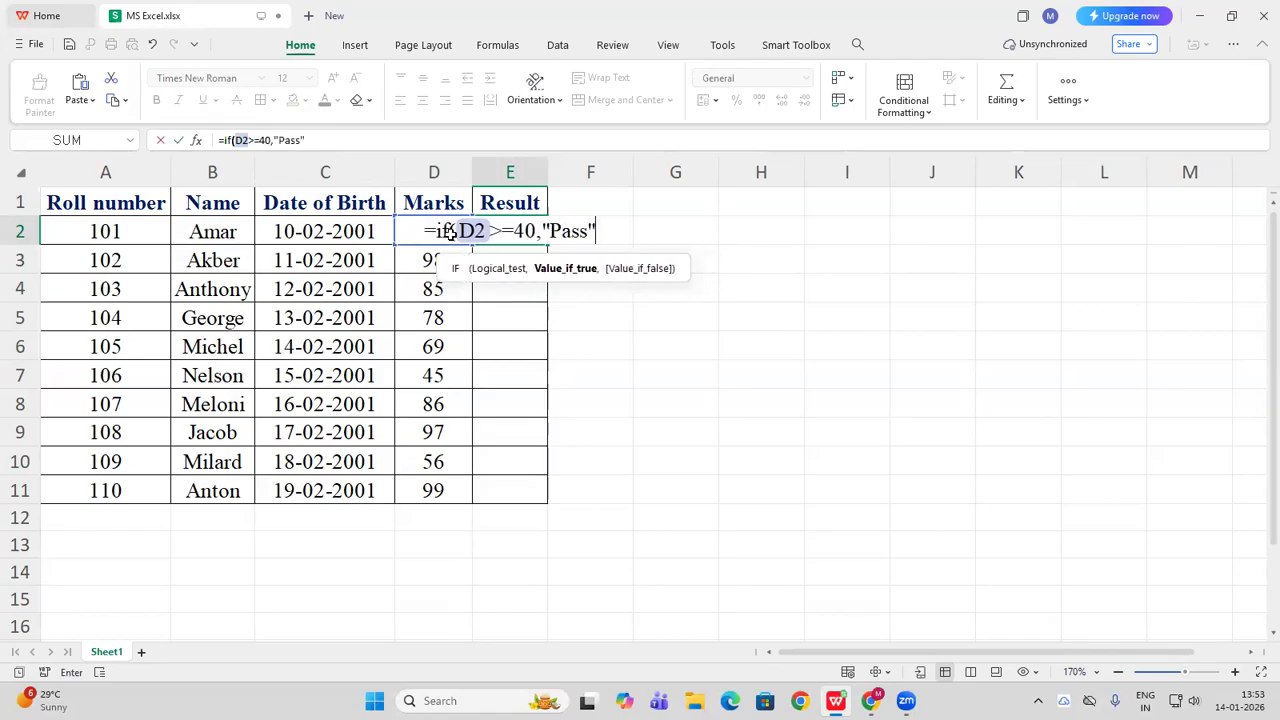
text(,)
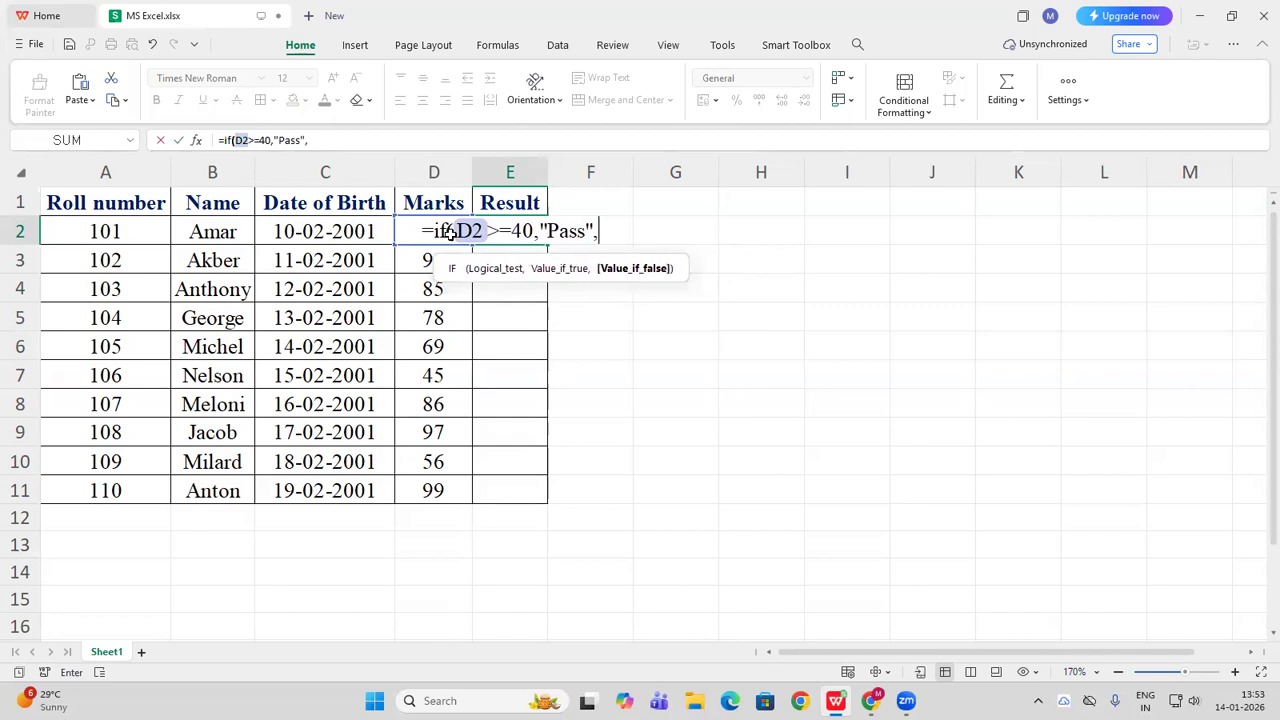
text(")
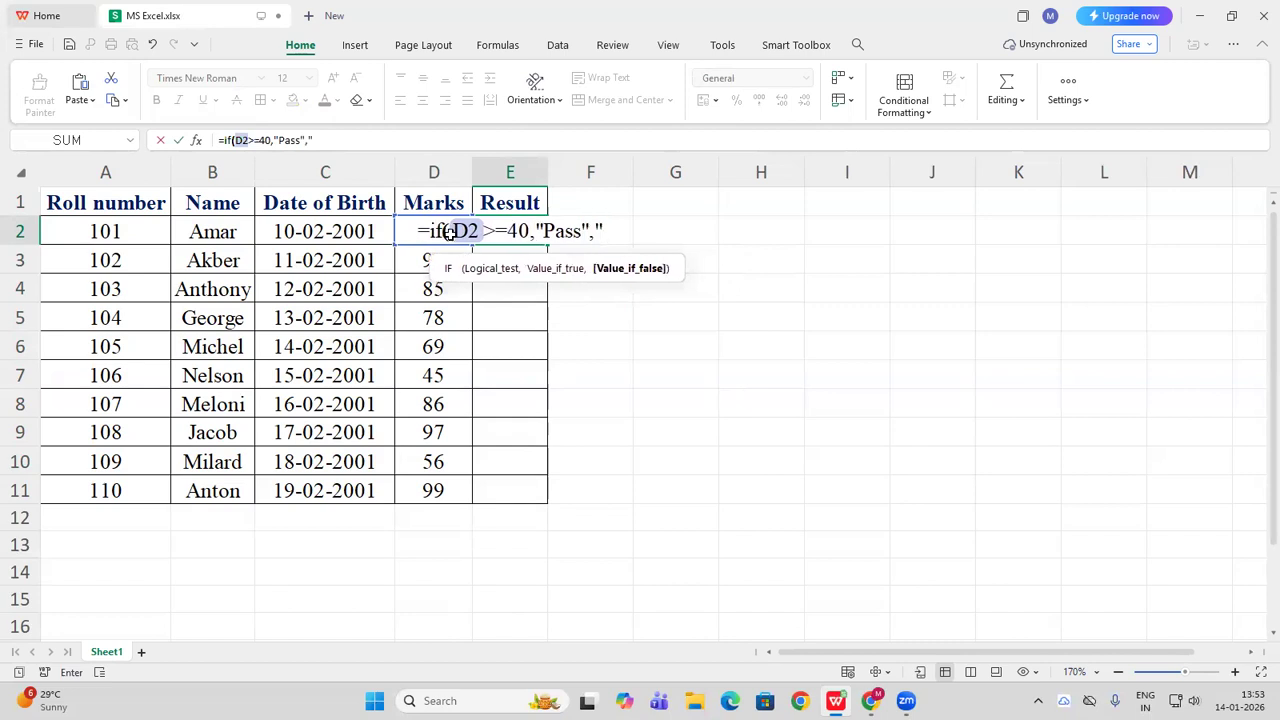
text(Fail")
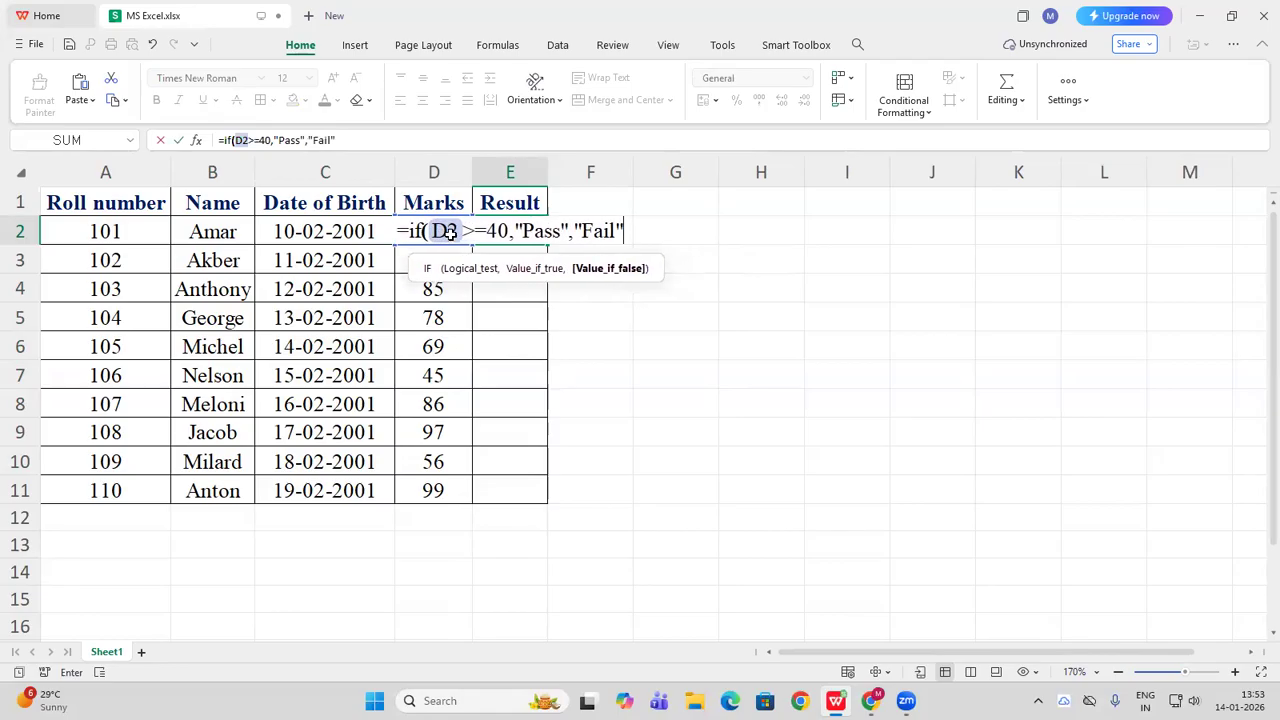
text())
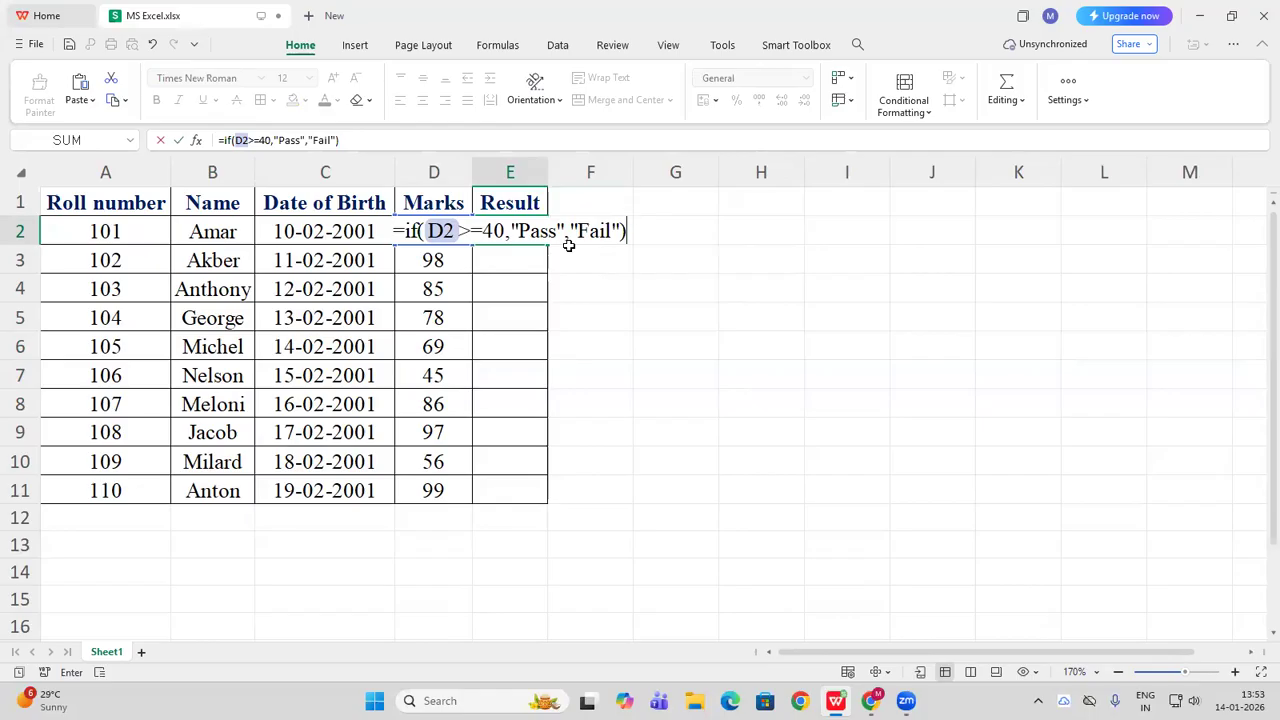
key(Return)
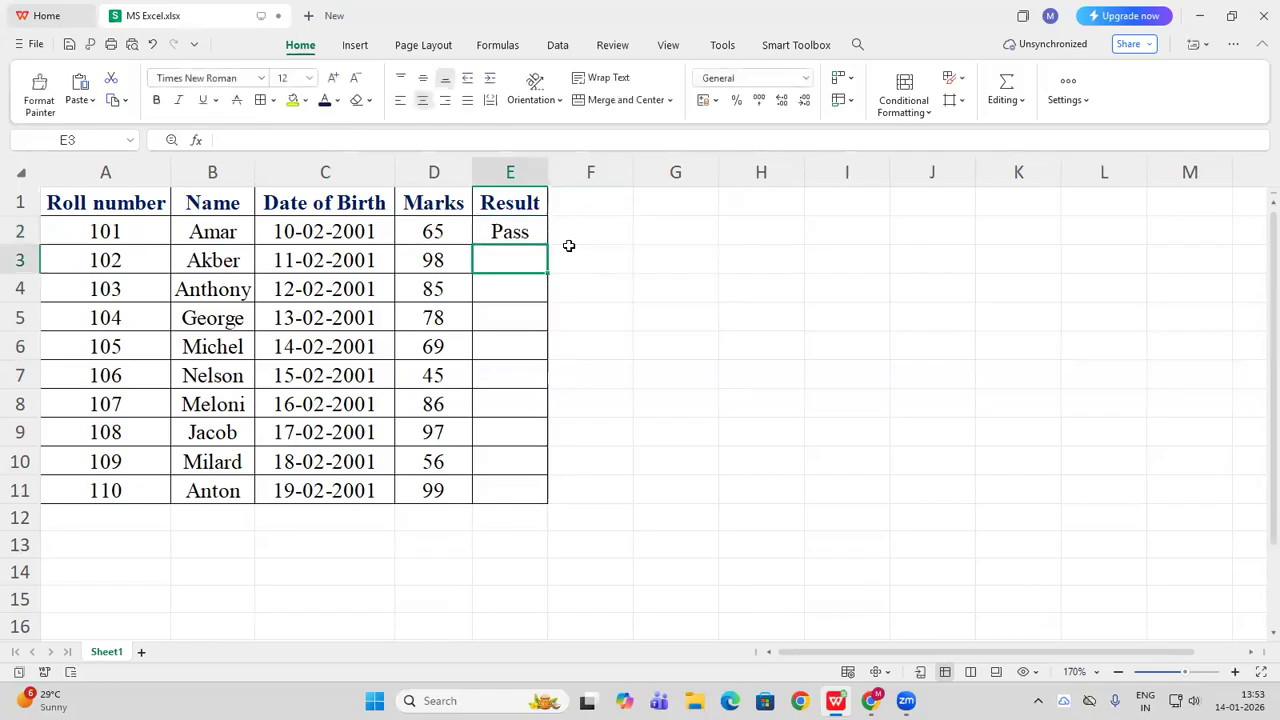
Set the last student's marks in cell D11 to 35
click(525, 231)
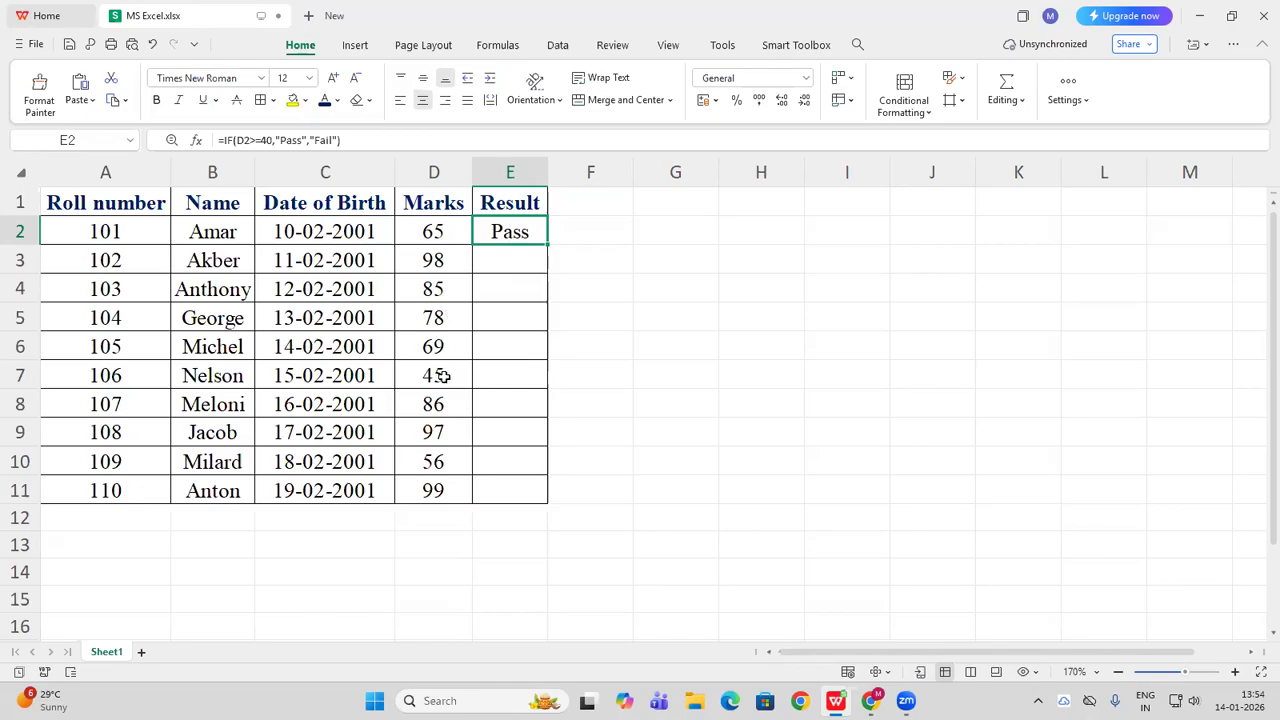
click(450, 478)
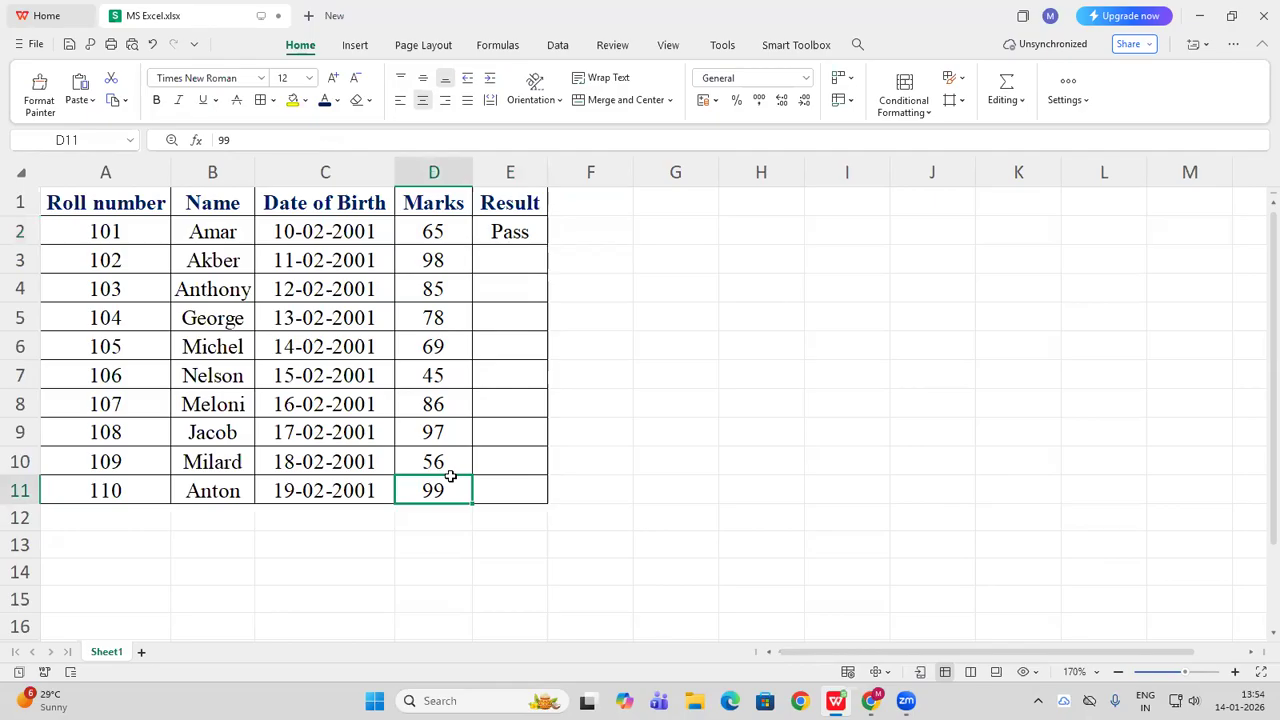
text(35)
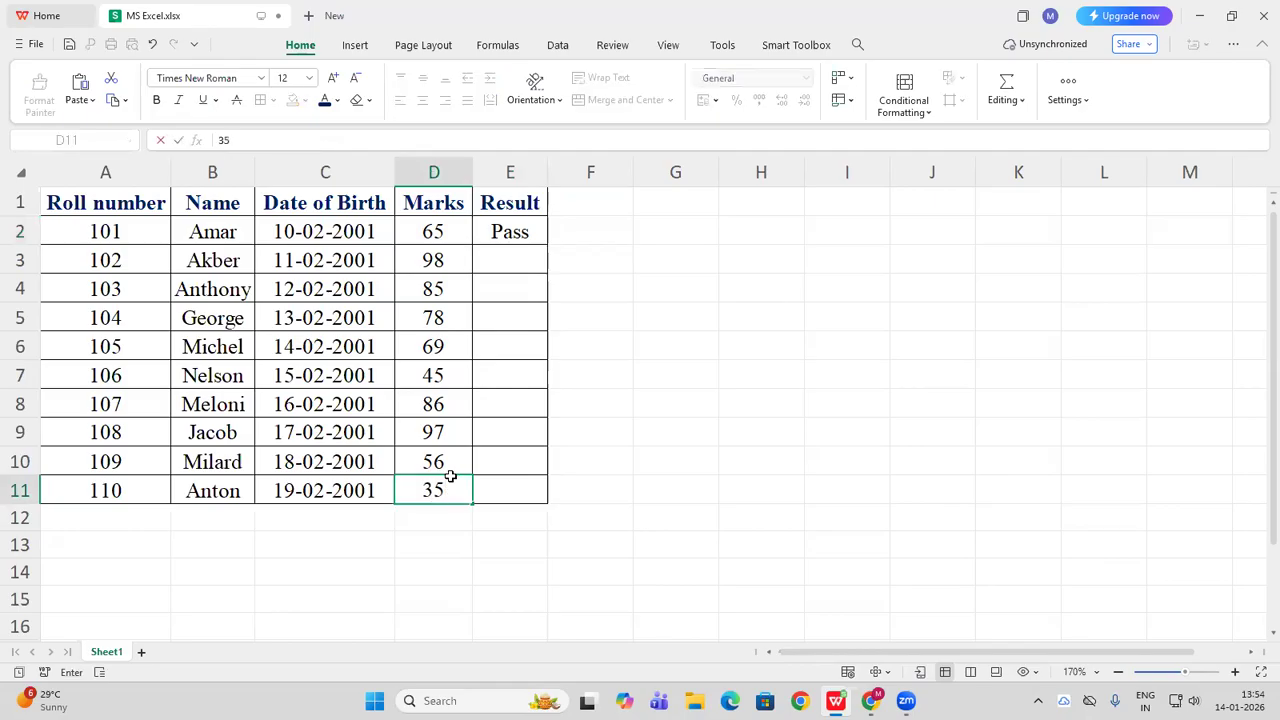
key(Return)
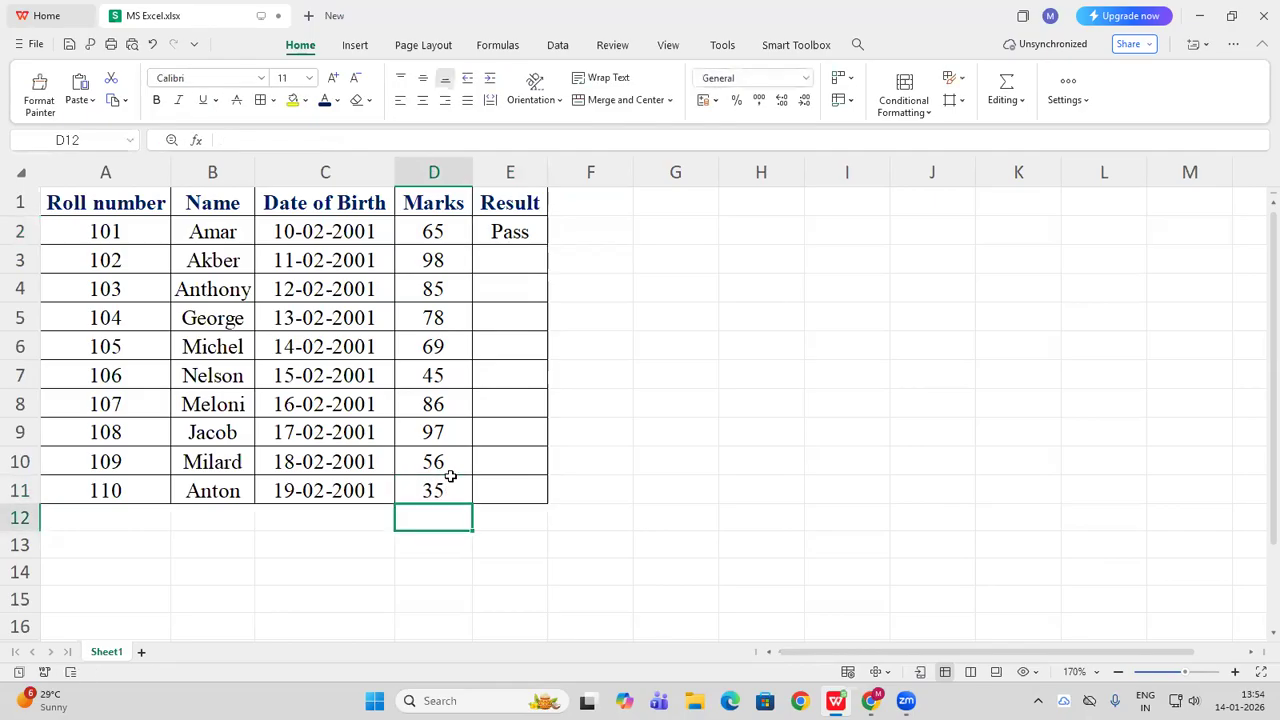
key(Up)
key(Right)
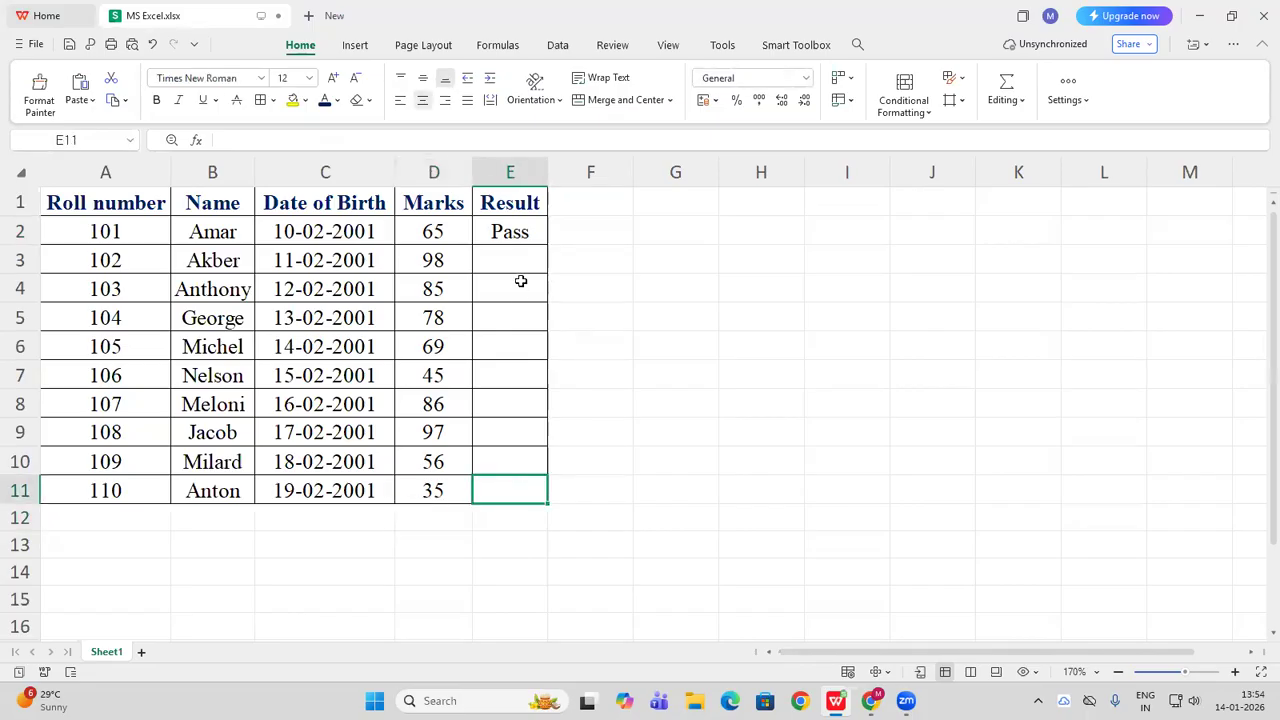
Fill the Pass/Fail formula from E2 down the Result column to E11
click(538, 235)
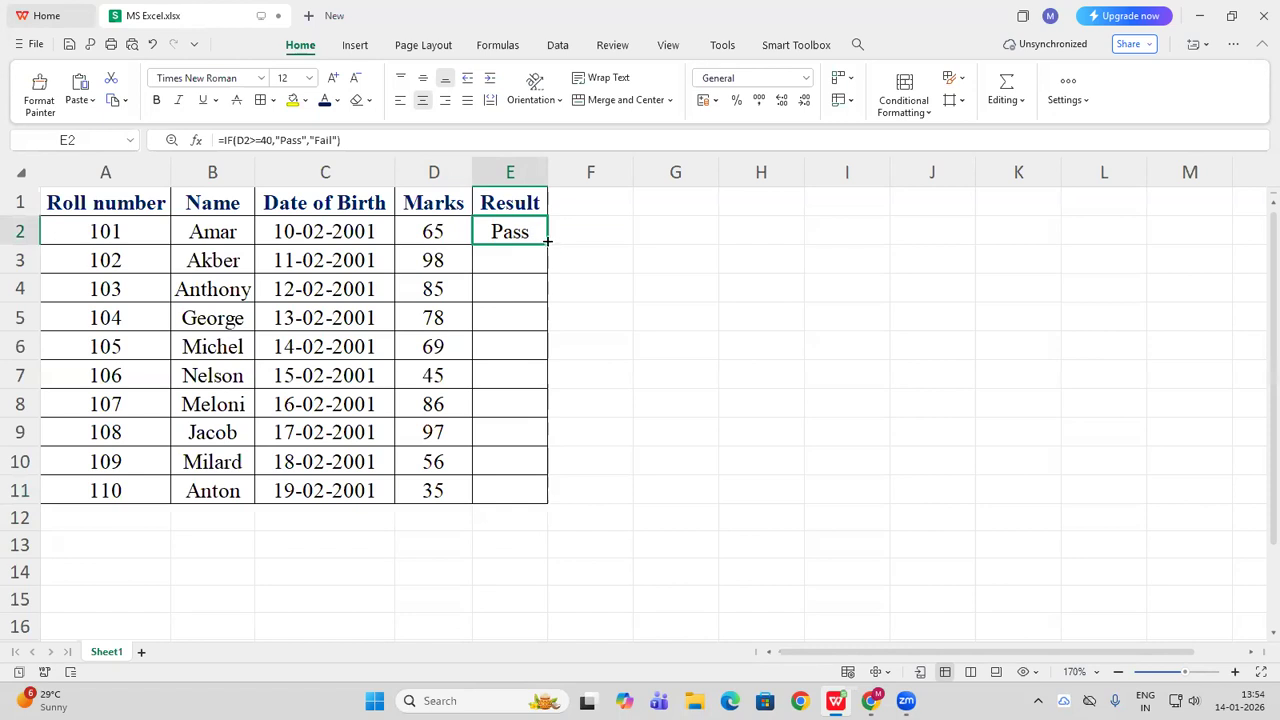
double_click(547, 241)
click(640, 317)
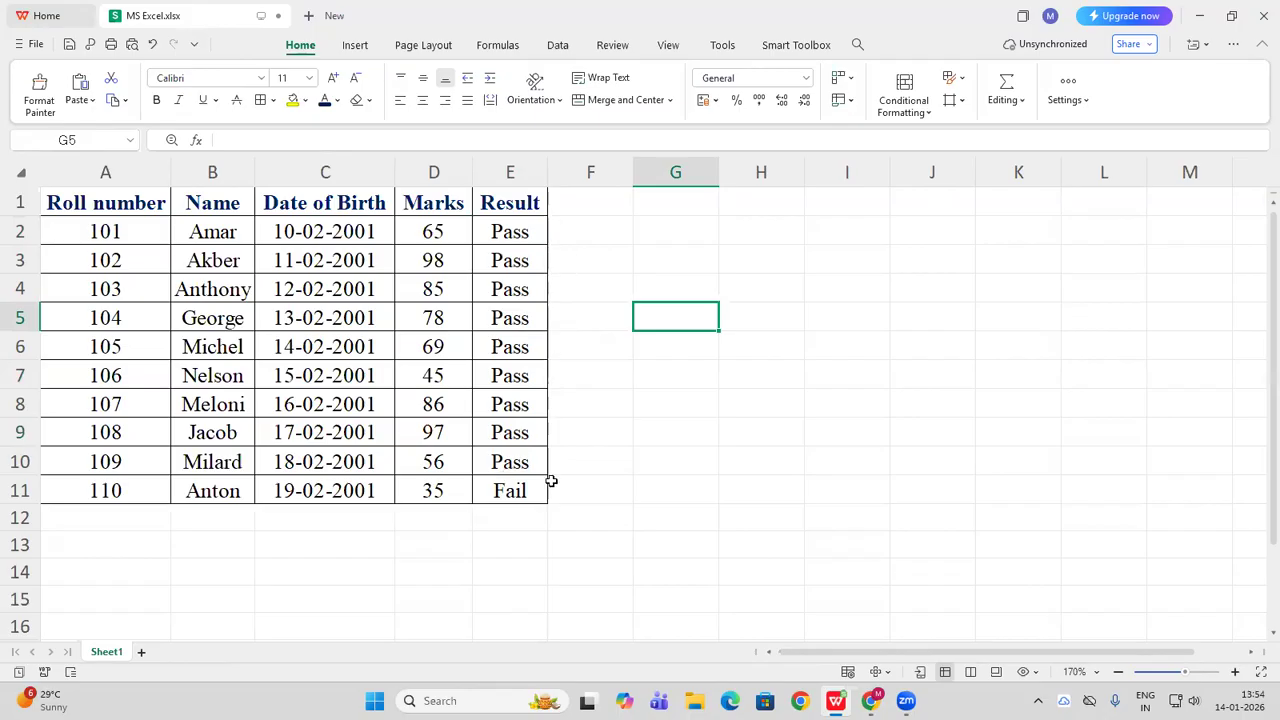
ctrl+click(583, 478)
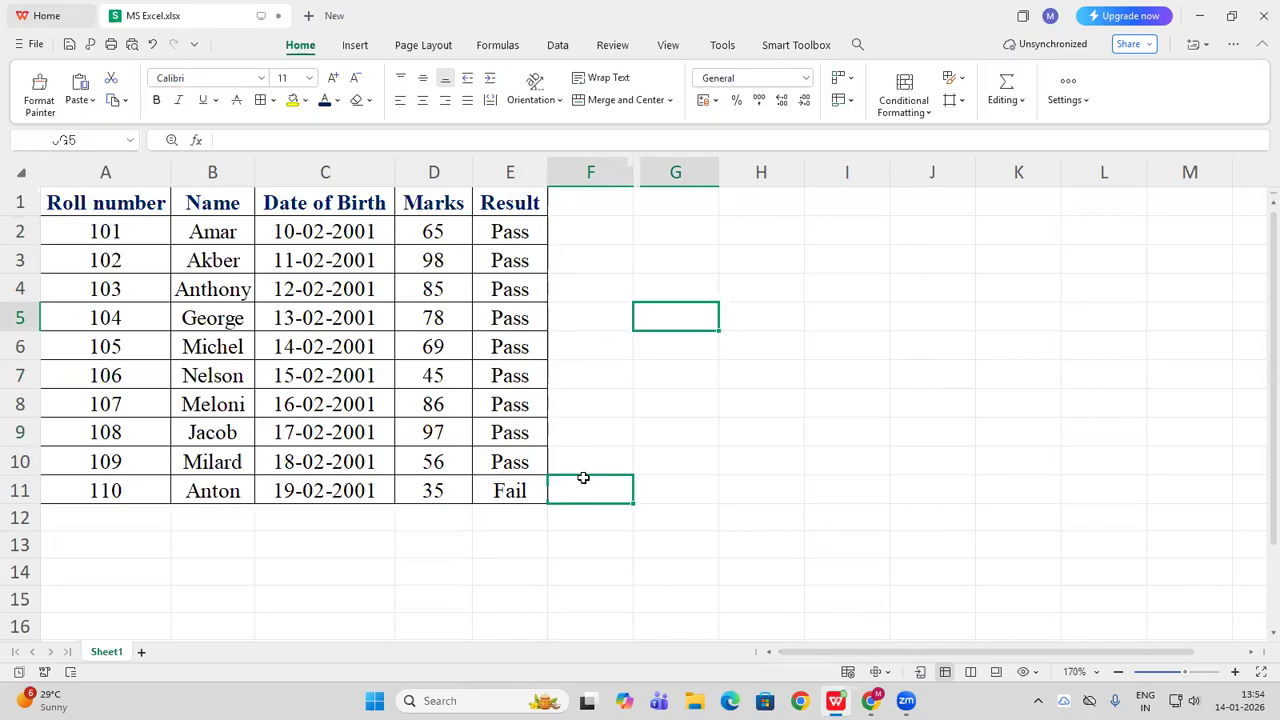
Save a copy of the workbook to the Desktop as "Expt1 .xlsx" in Microsoft Excel Workbook format
click(30, 48)
click(85, 189)
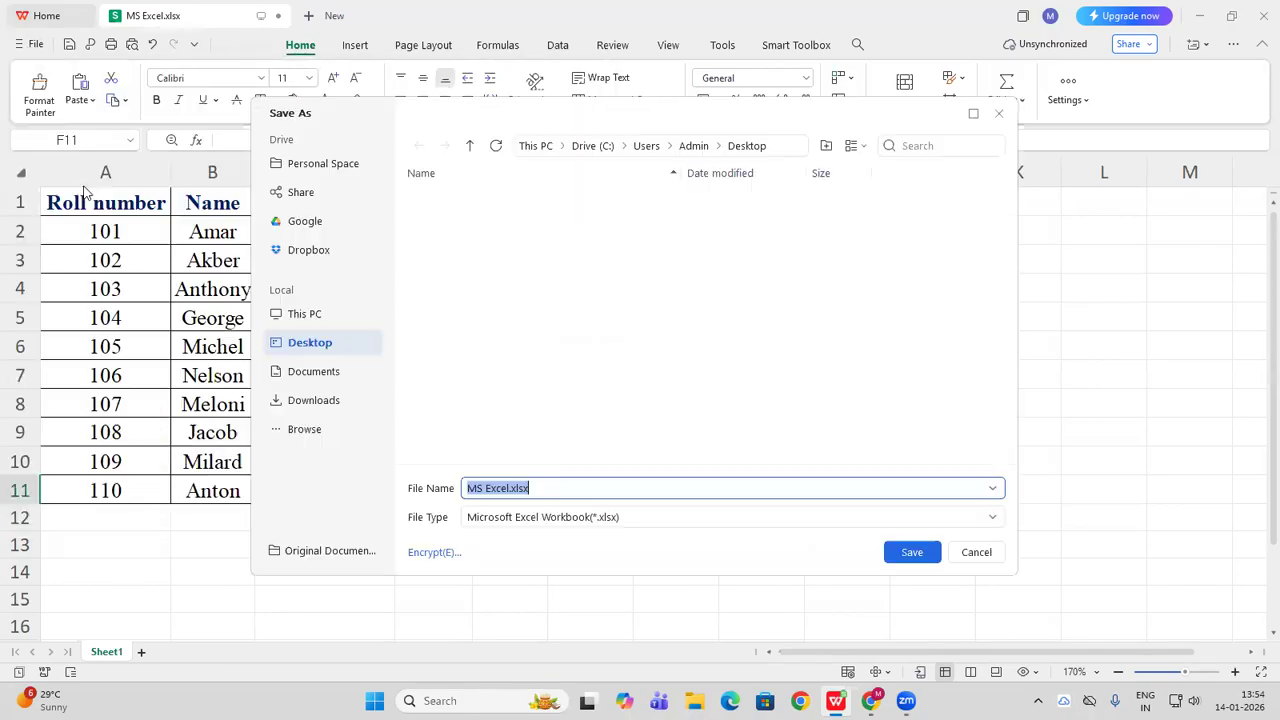
click(309, 345)
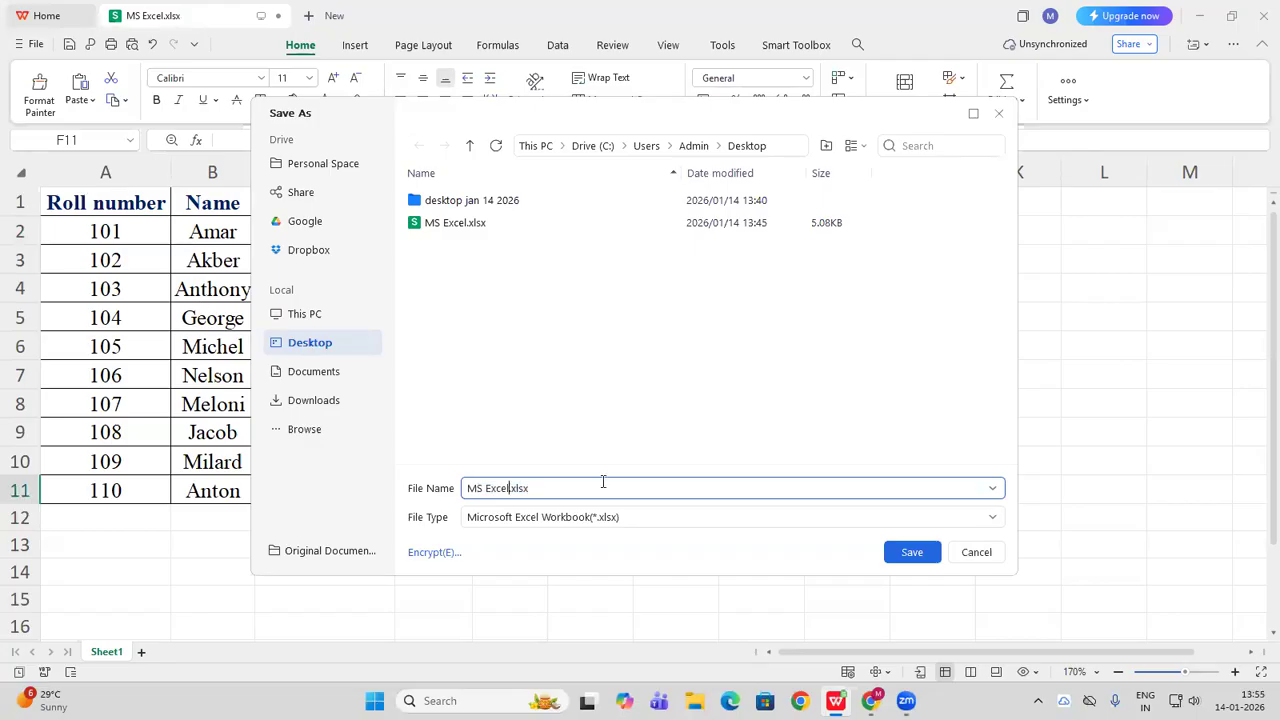
key(BackSpace)
key(BackSpace)
key(BackSpace)
key(BackSpace)
key(BackSpace)
key(BackSpace)
key(BackSpace)
key(BackSpace)
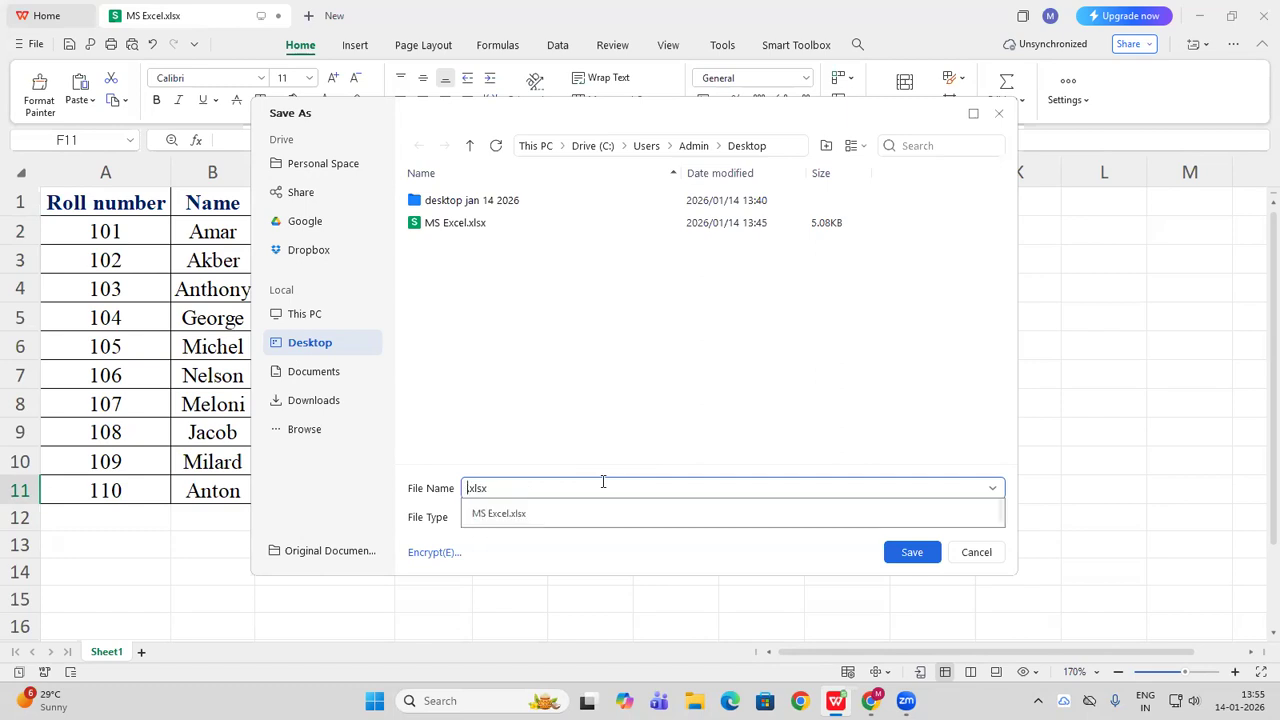
text(Expt)
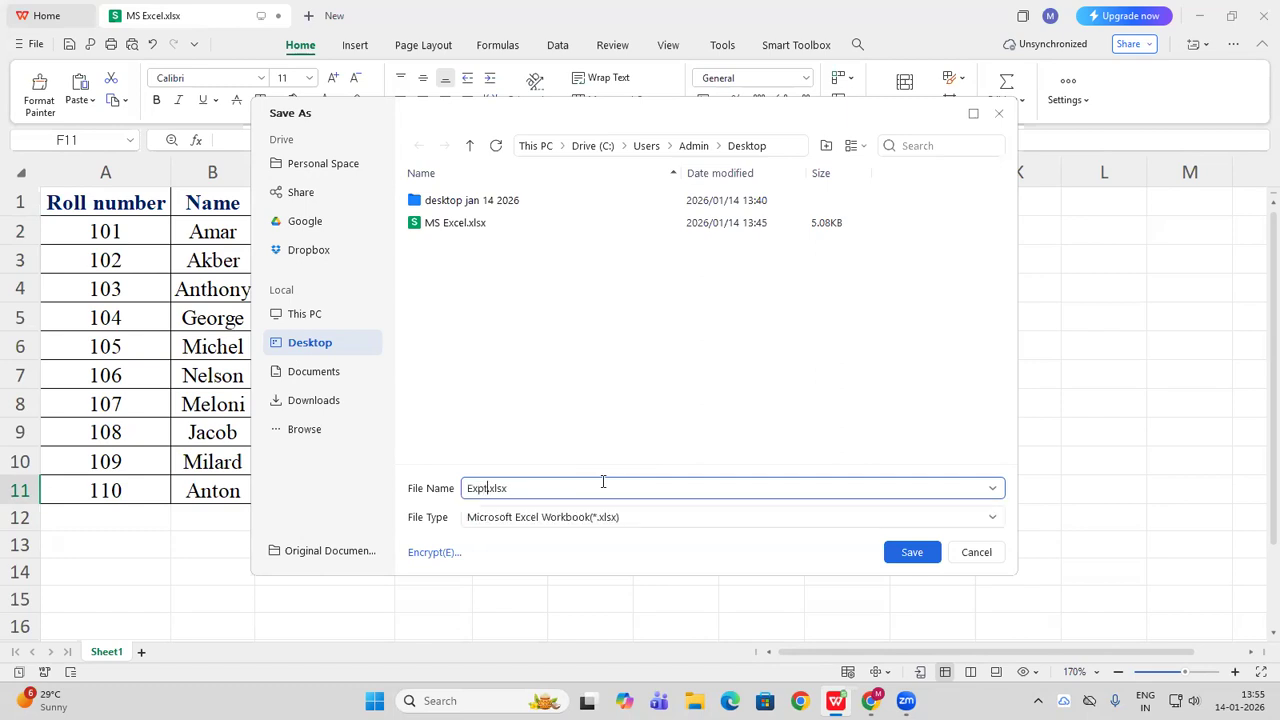
text(1)
click(919, 556)
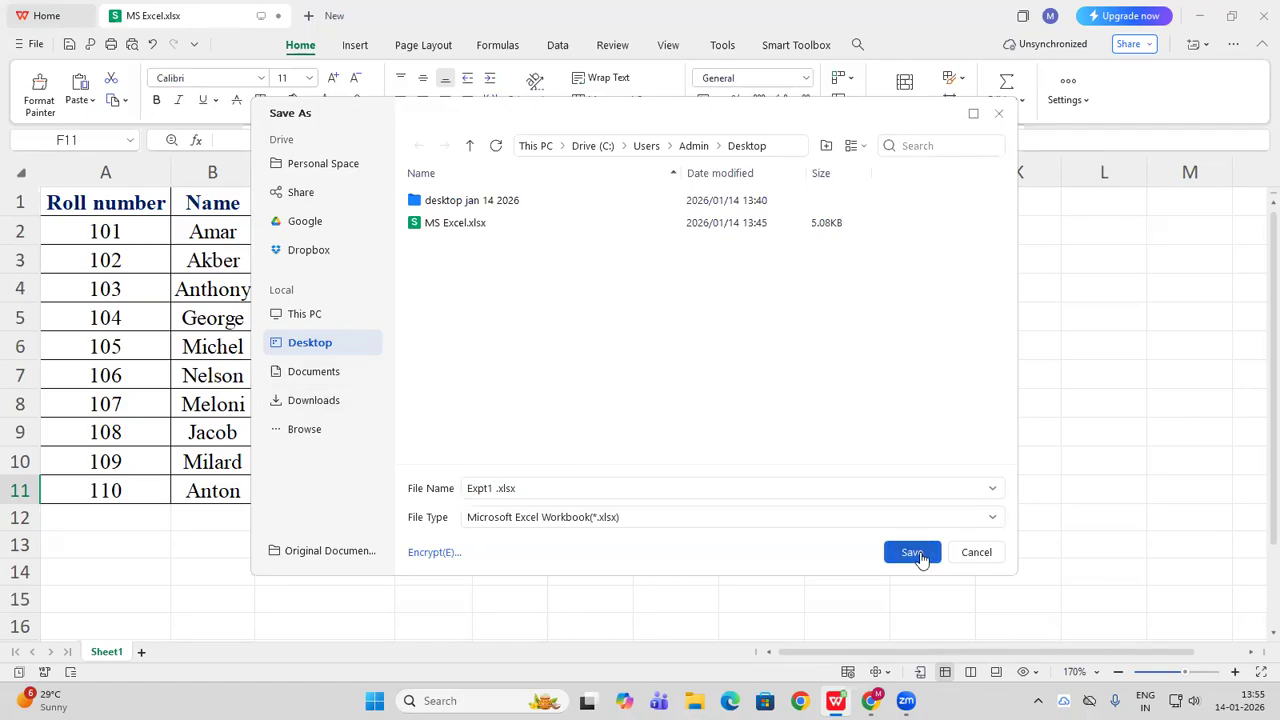
Rename the worksheet Sheet1 as expt1
click(667, 357)
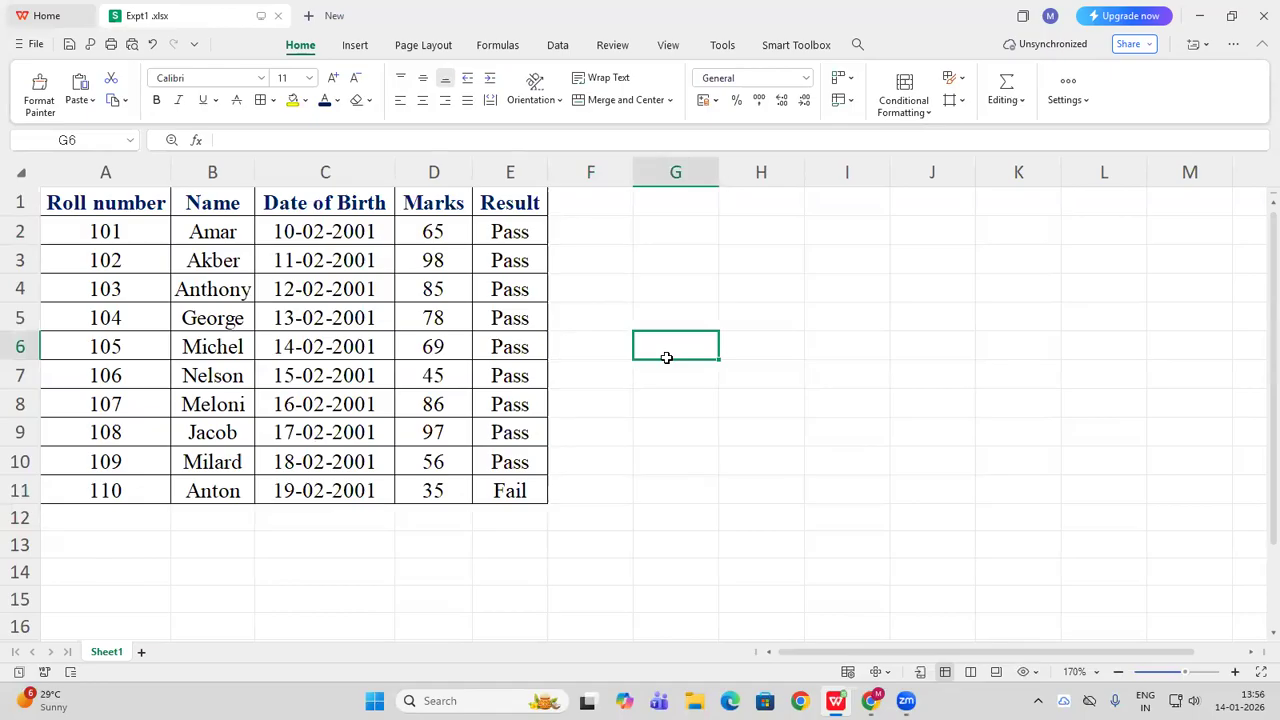
right_click(106, 652)
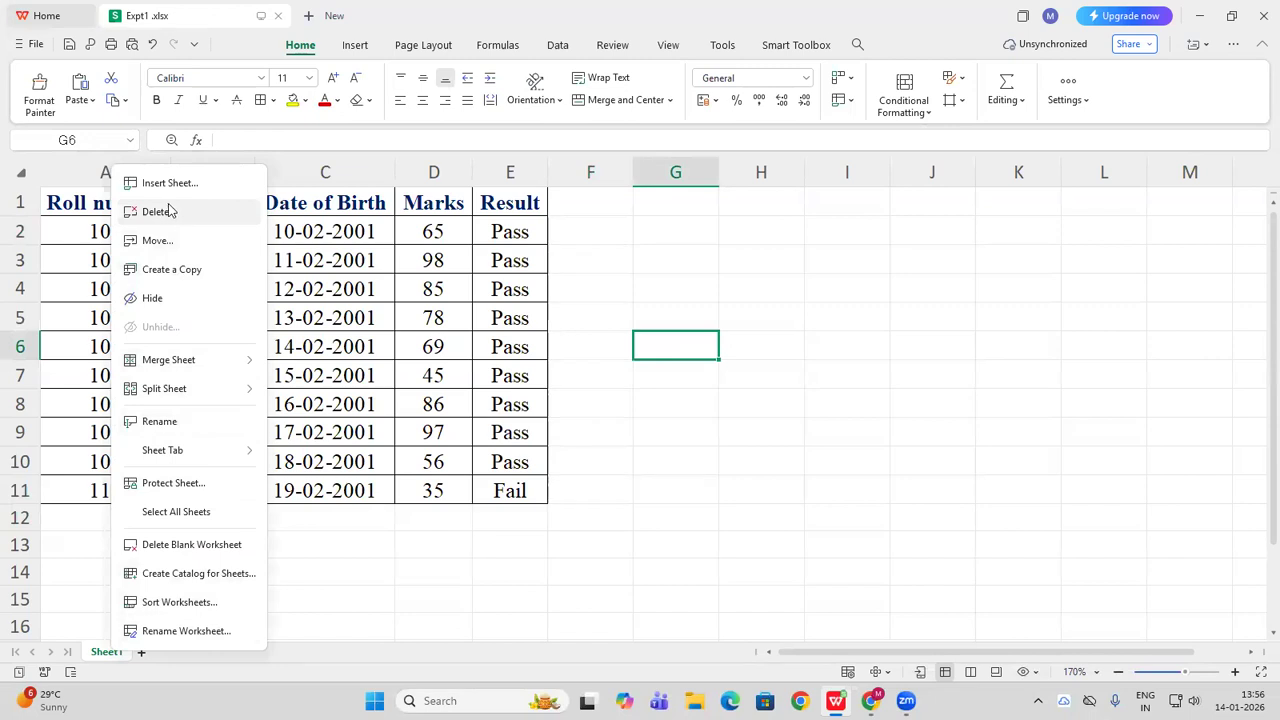
click(174, 426)
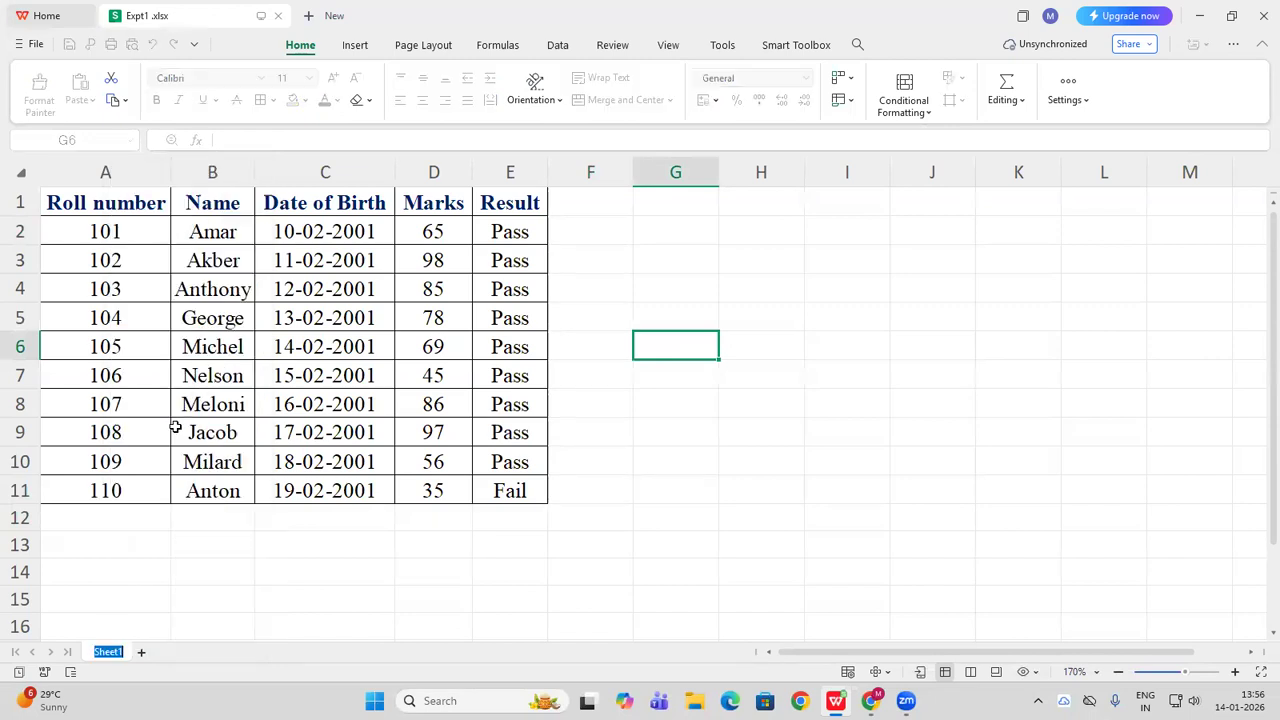
text(expt1)
click(300, 578)
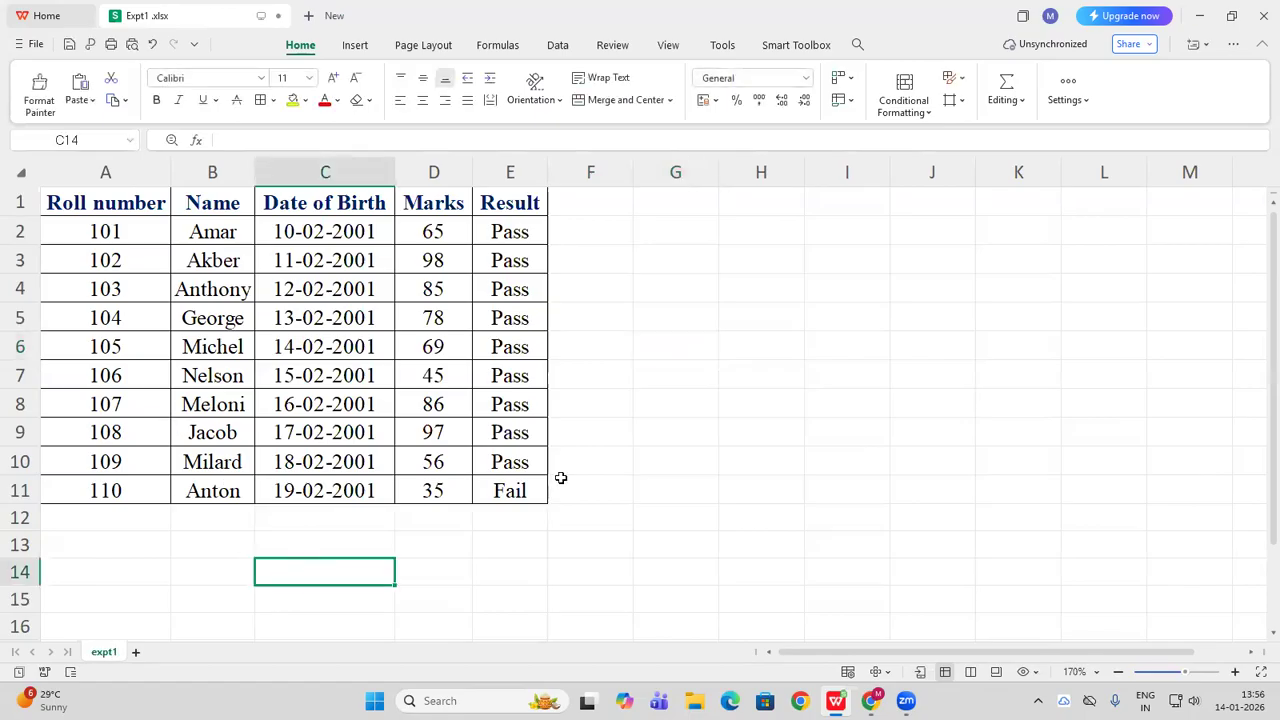
Close the spreadsheet program, saving the changes made to the workbook
click(1258, 20)
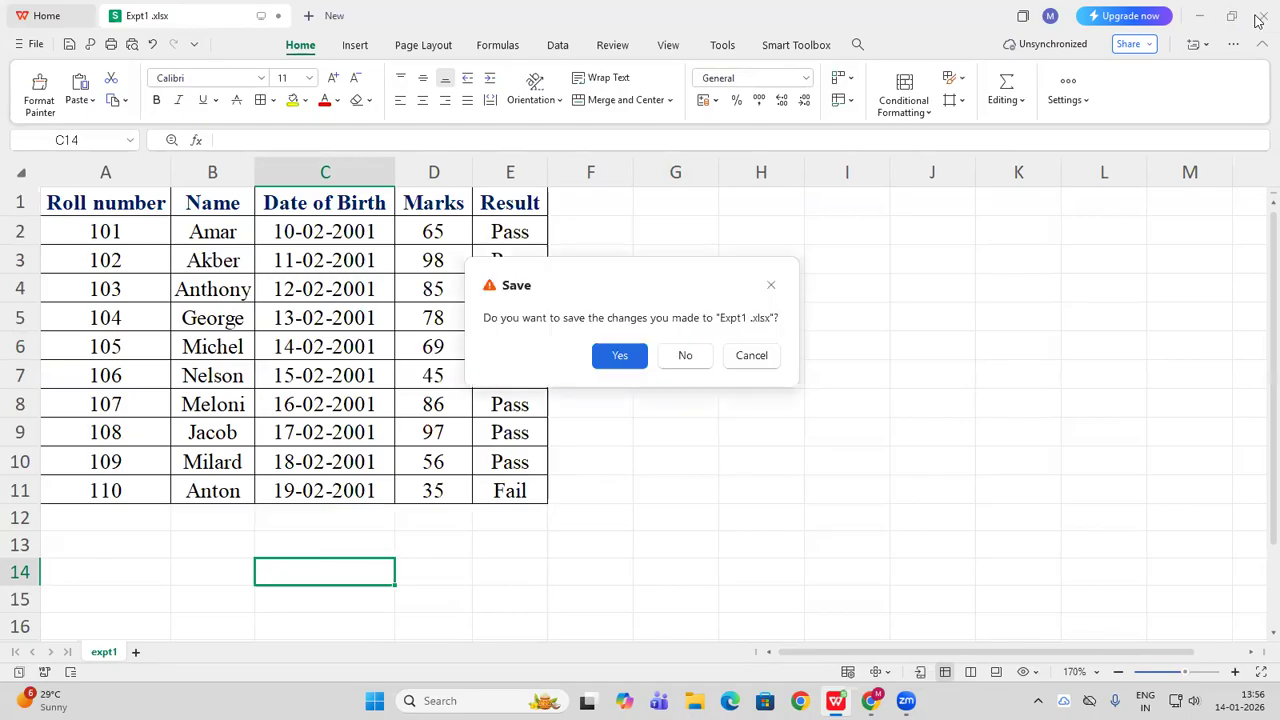
click(614, 358)
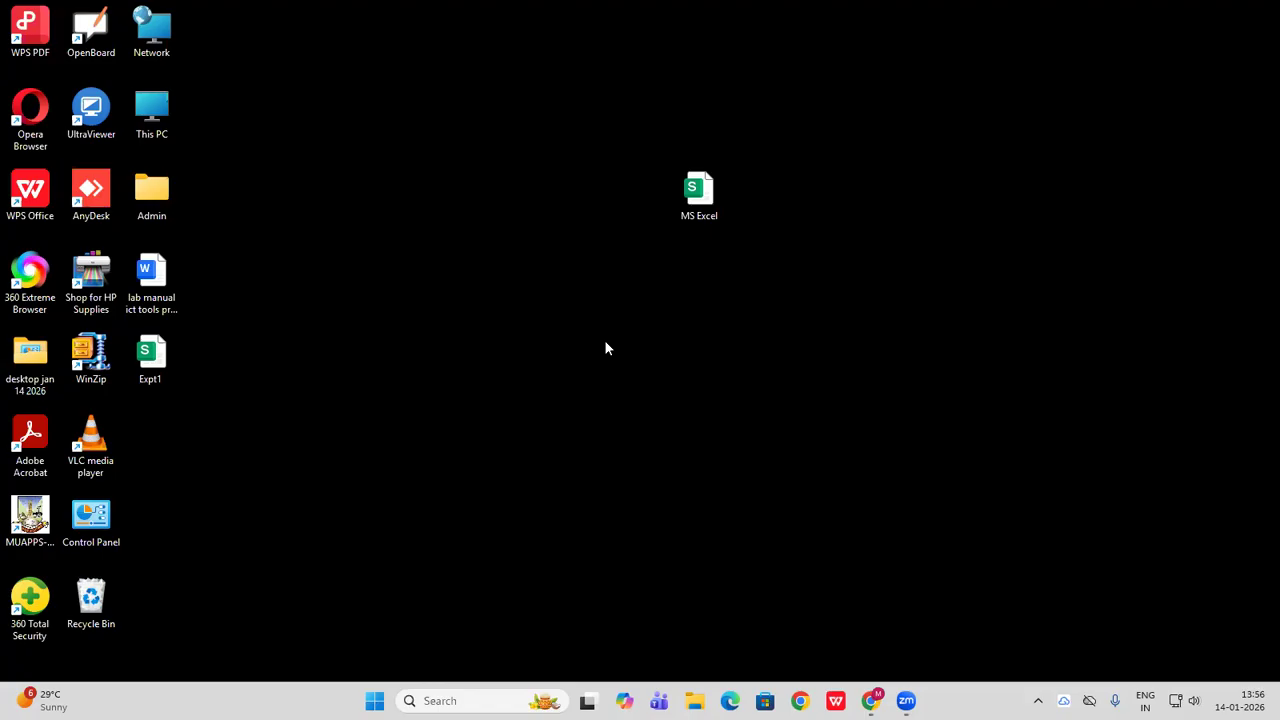
Refresh the Windows desktop
right_click(445, 203)
right_click(774, 282)
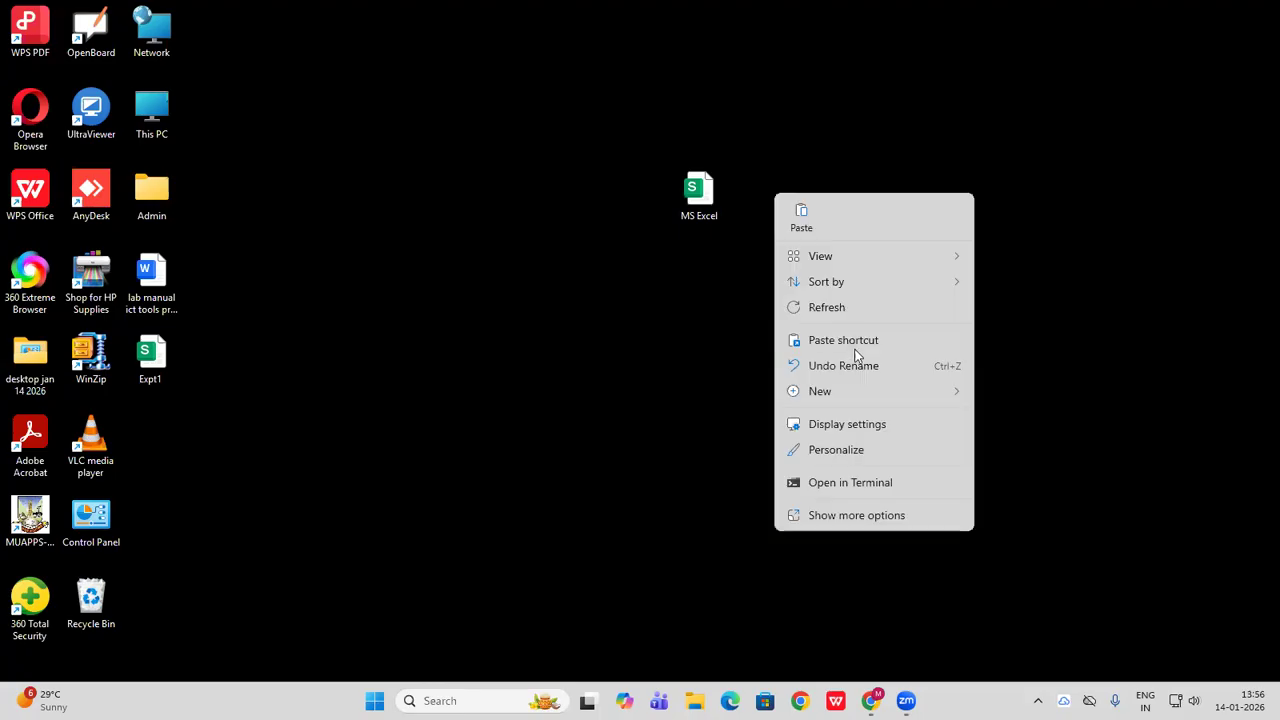
click(840, 307)
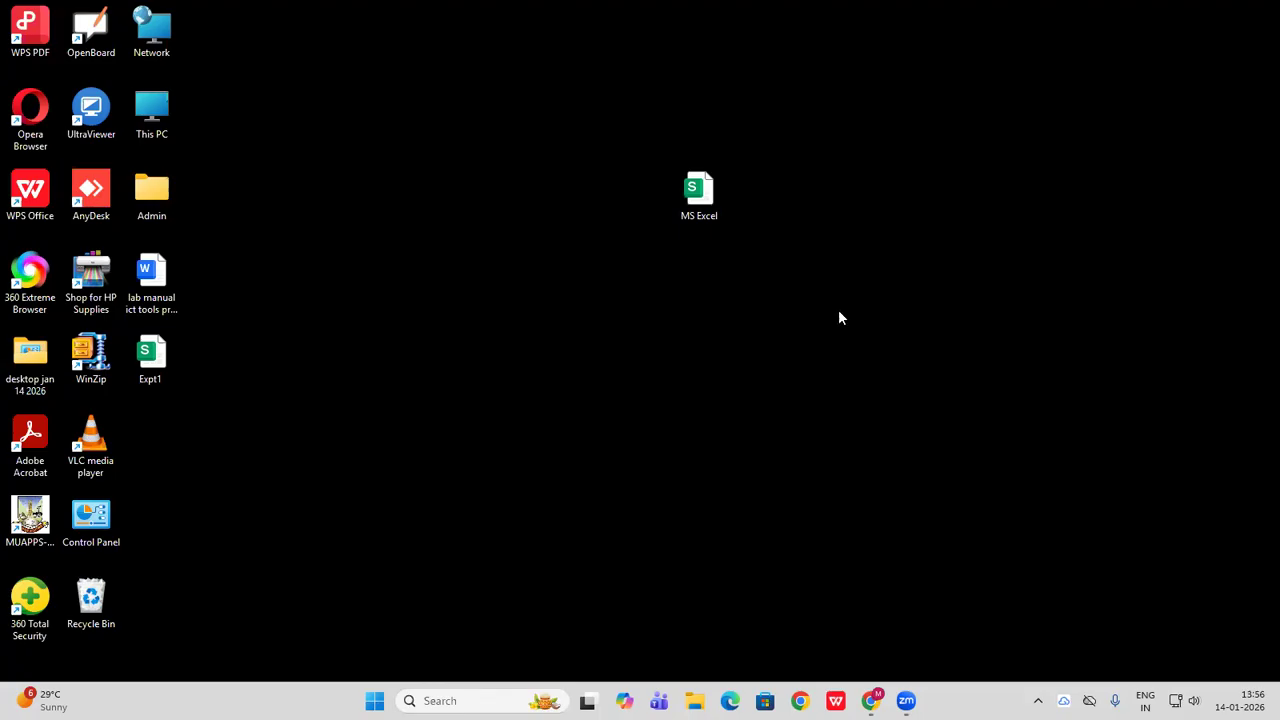
Sort the desktop icons by date modified
right_click(577, 274)
mouse_move(706, 286)
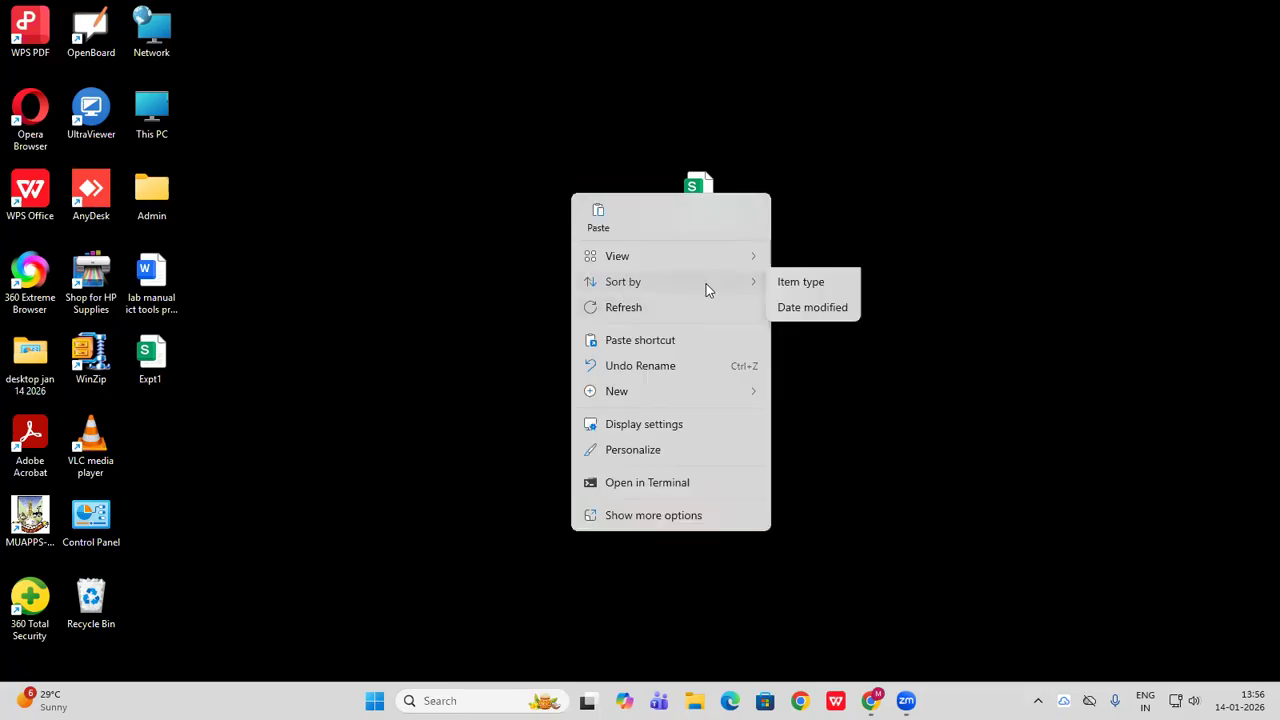
click(813, 361)
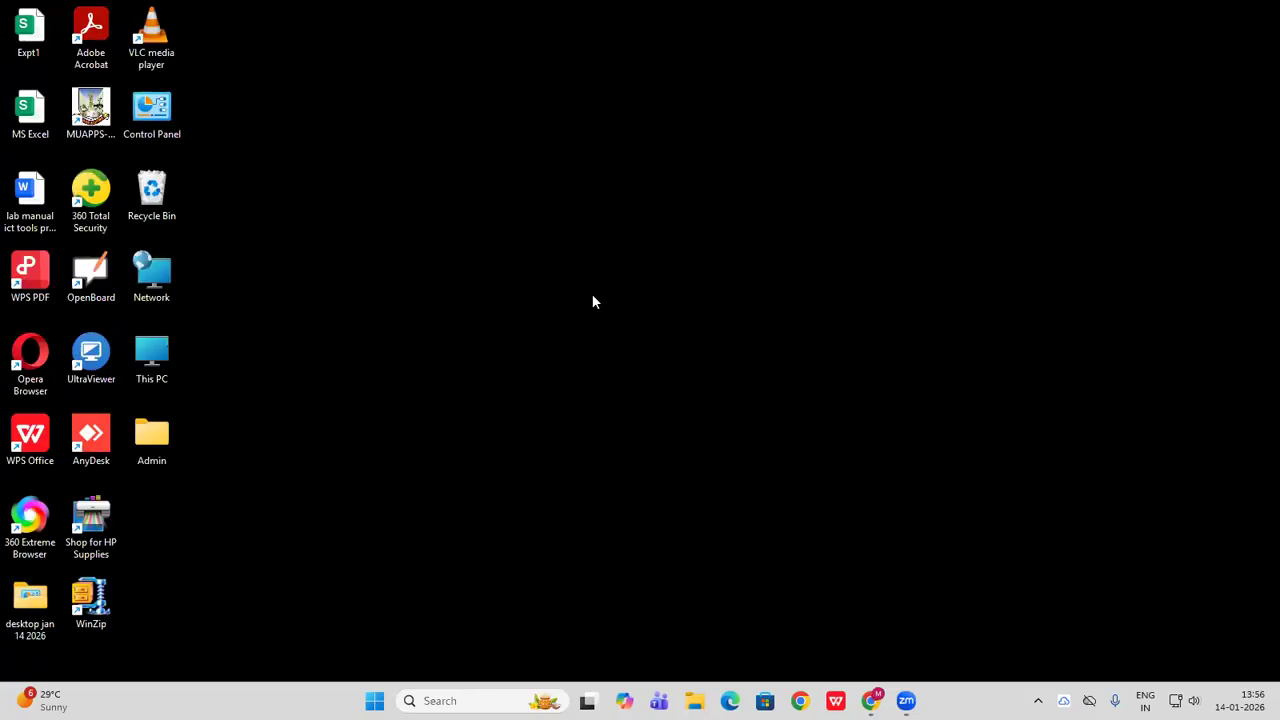
right_click(503, 250)
click(378, 237)
Create an XLSX worksheet named "expt 2" on the desktop and open it, dismissing the received-files notification
right_click(620, 298)
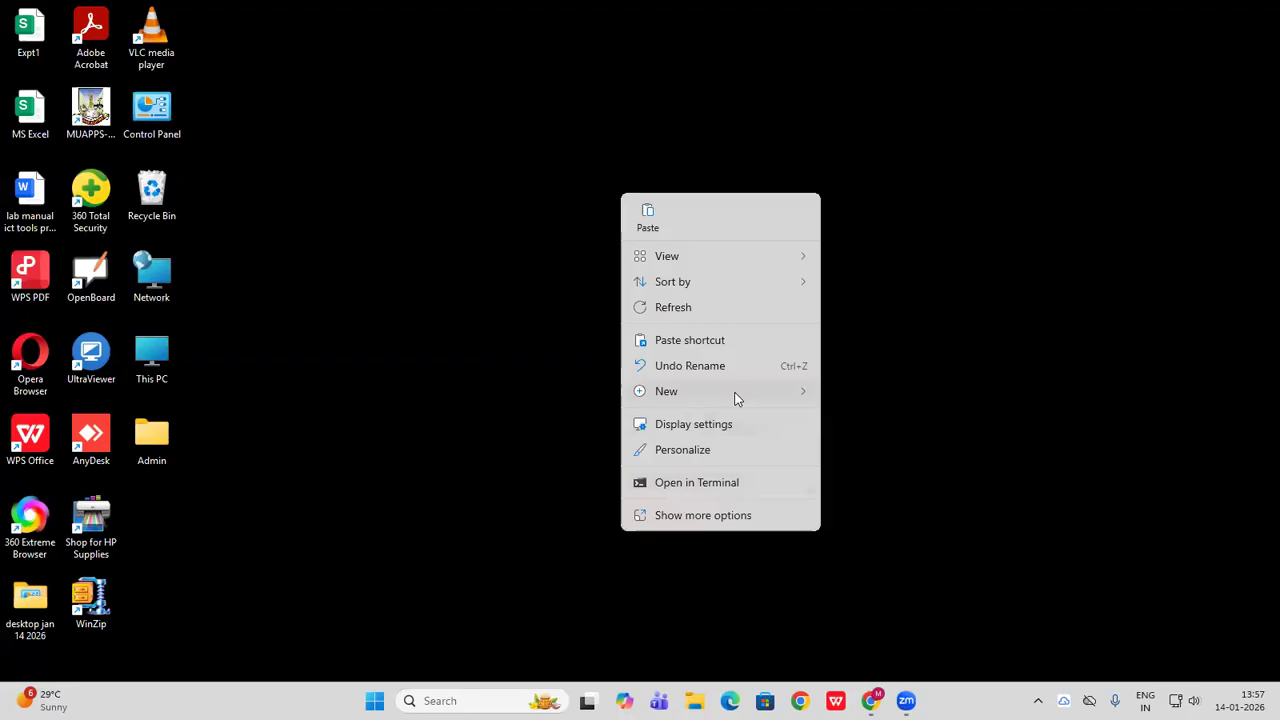
mouse_move(736, 398)
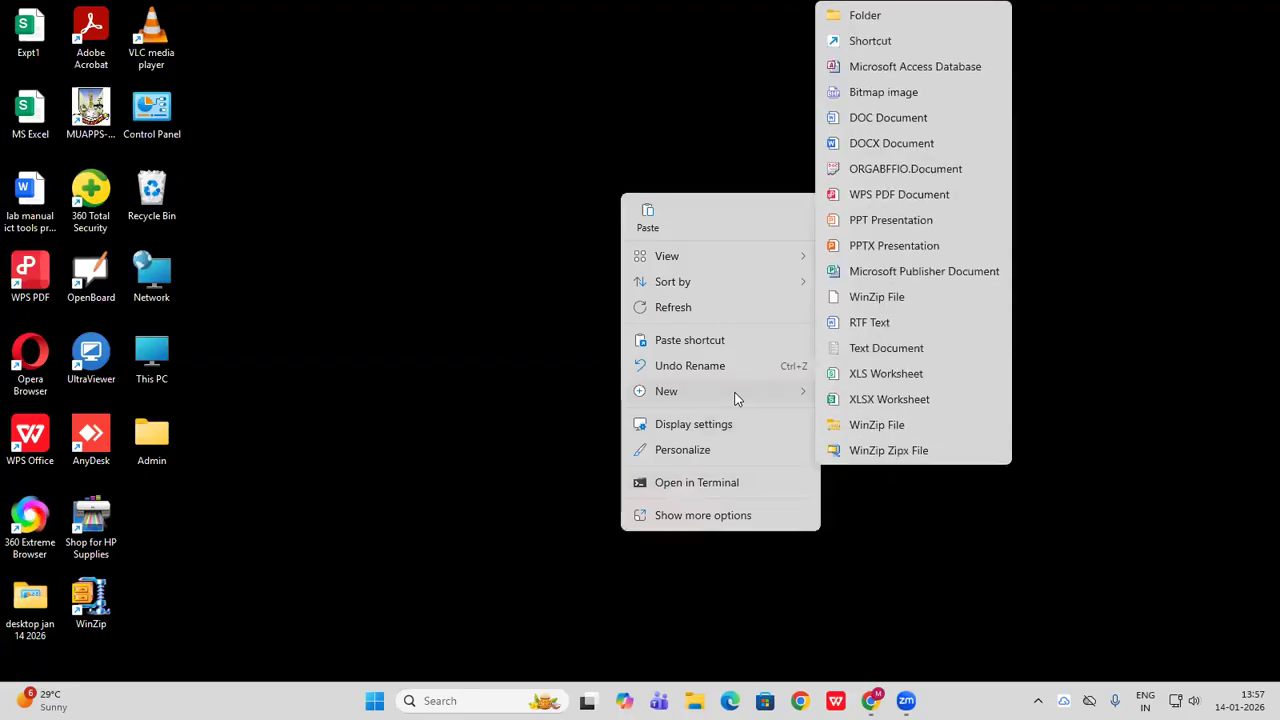
click(888, 398)
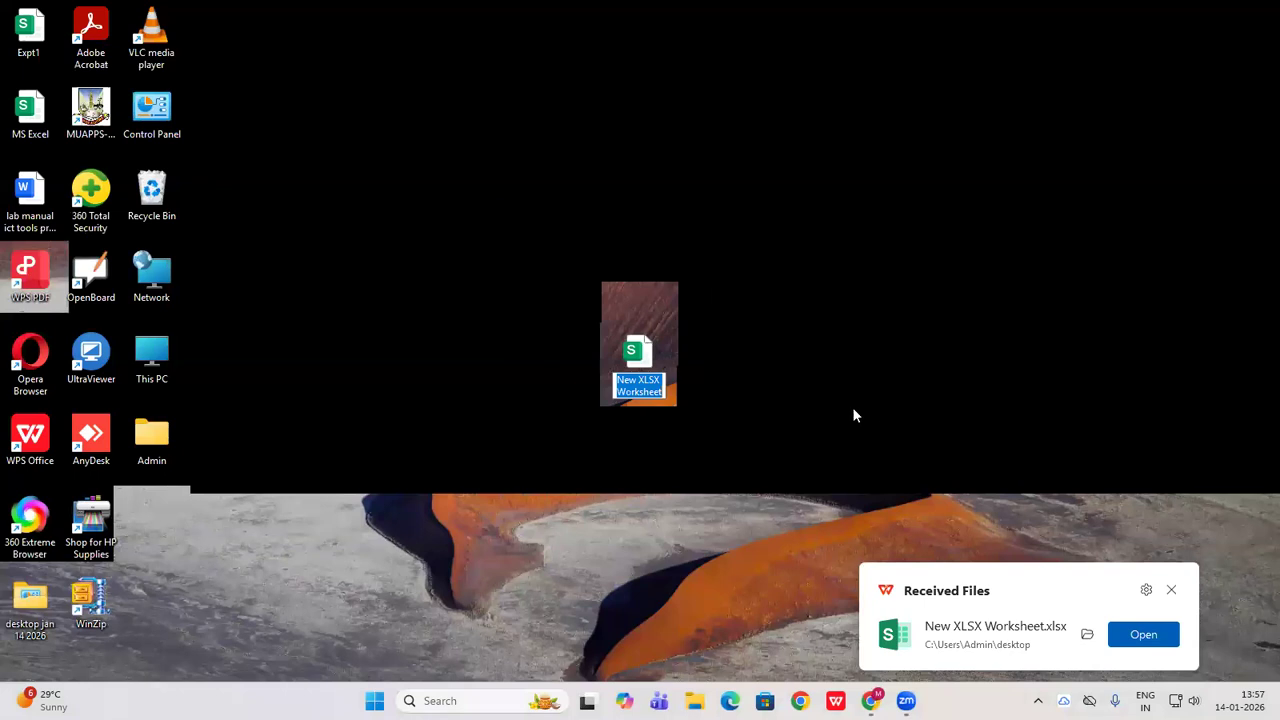
key(BackSpace)
text(expt 2)
key(Return)
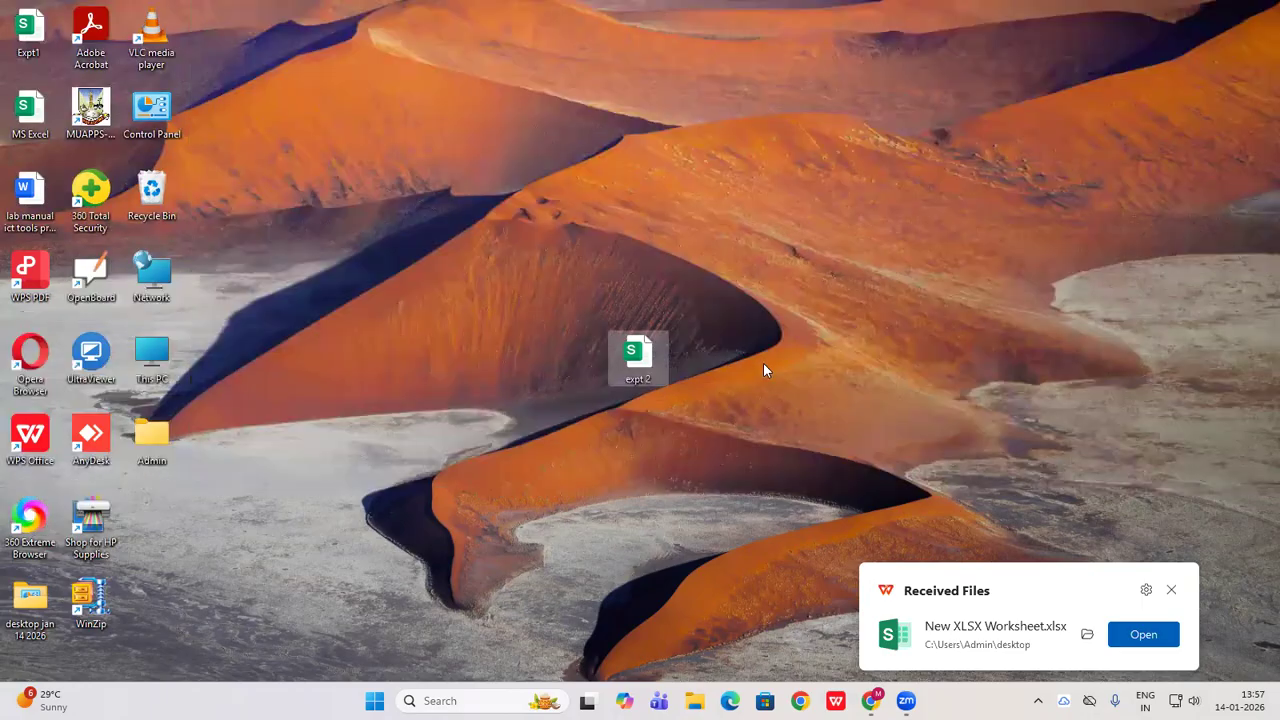
double_click(645, 360)
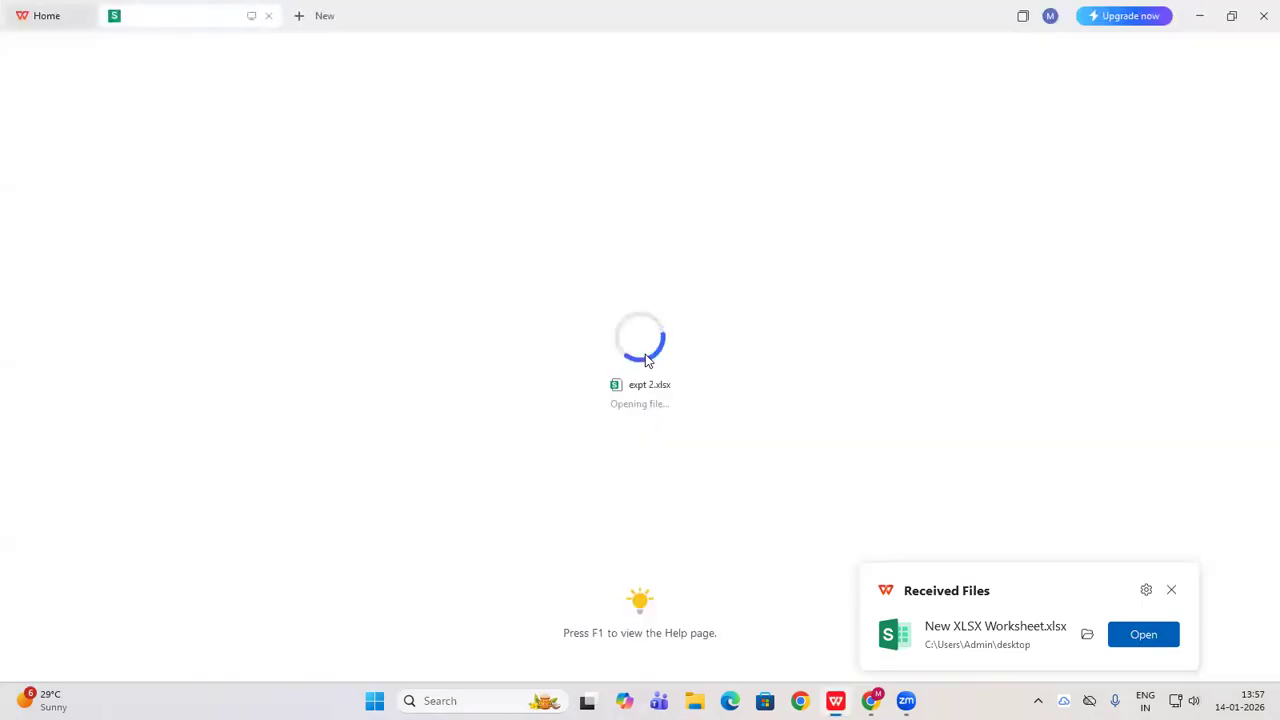
click(1174, 589)
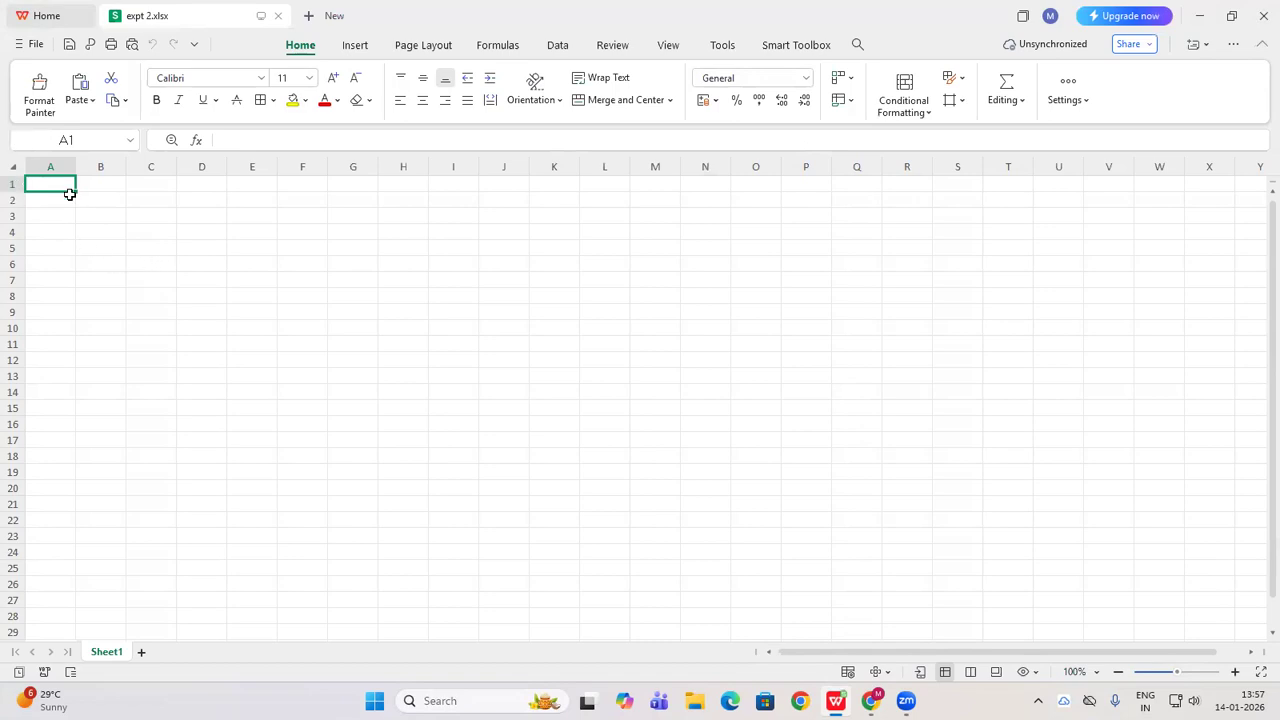
Enter the heading "Roll number" in A1 and fit column A's width to it
text(Roll n)
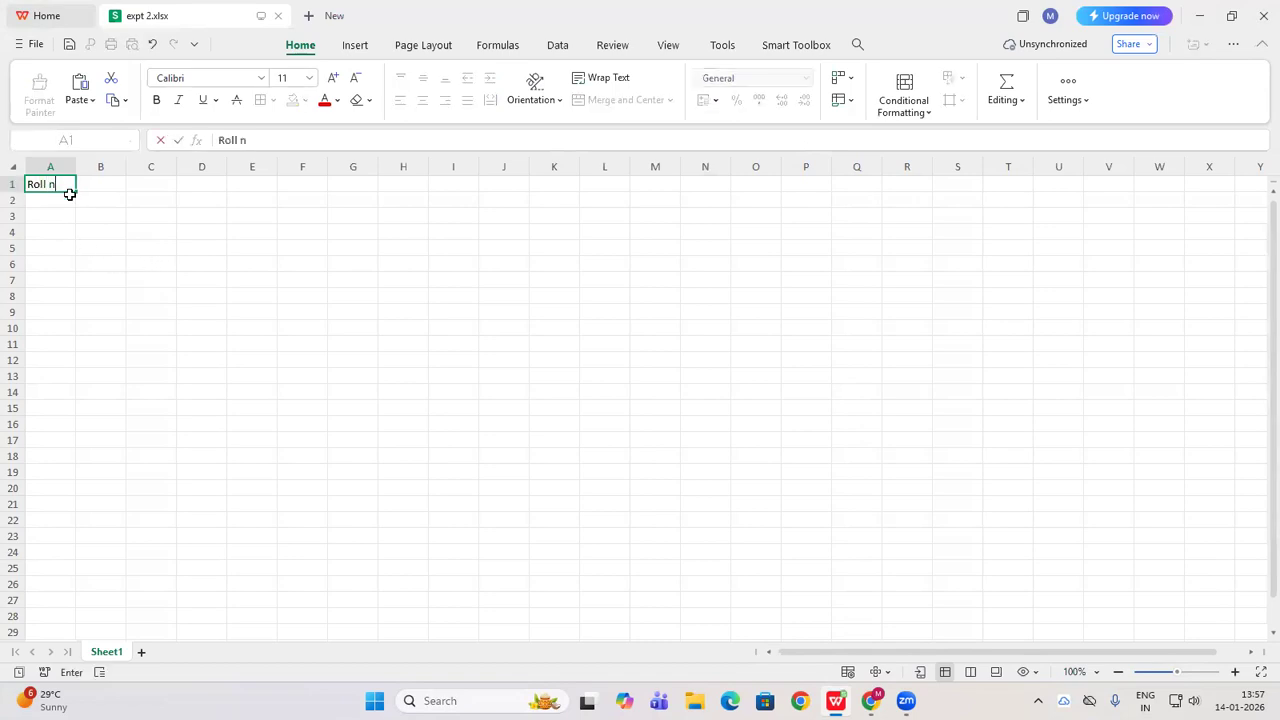
text(umber)
click(210, 244)
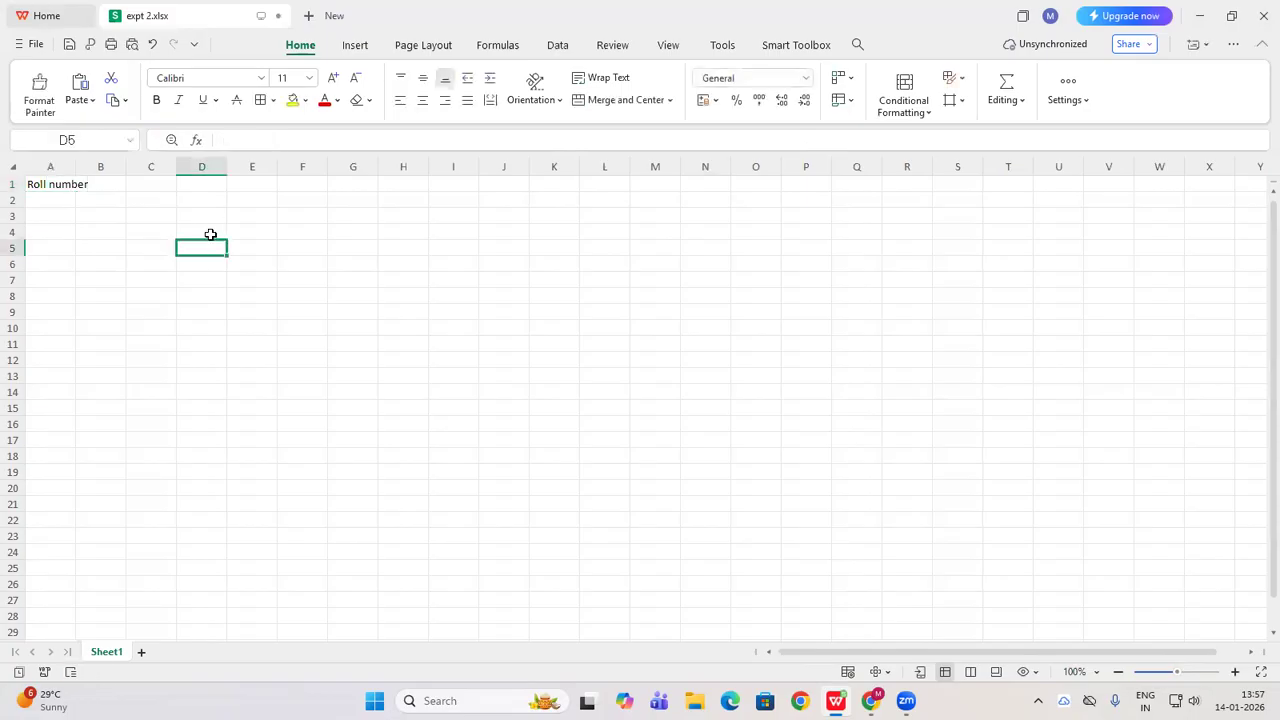
double_click(80, 165)
Enter the headings "Name" in B1 and "Marks" in C1
click(1234, 672)
click(1234, 672)
click(1234, 672)
click(1234, 672)
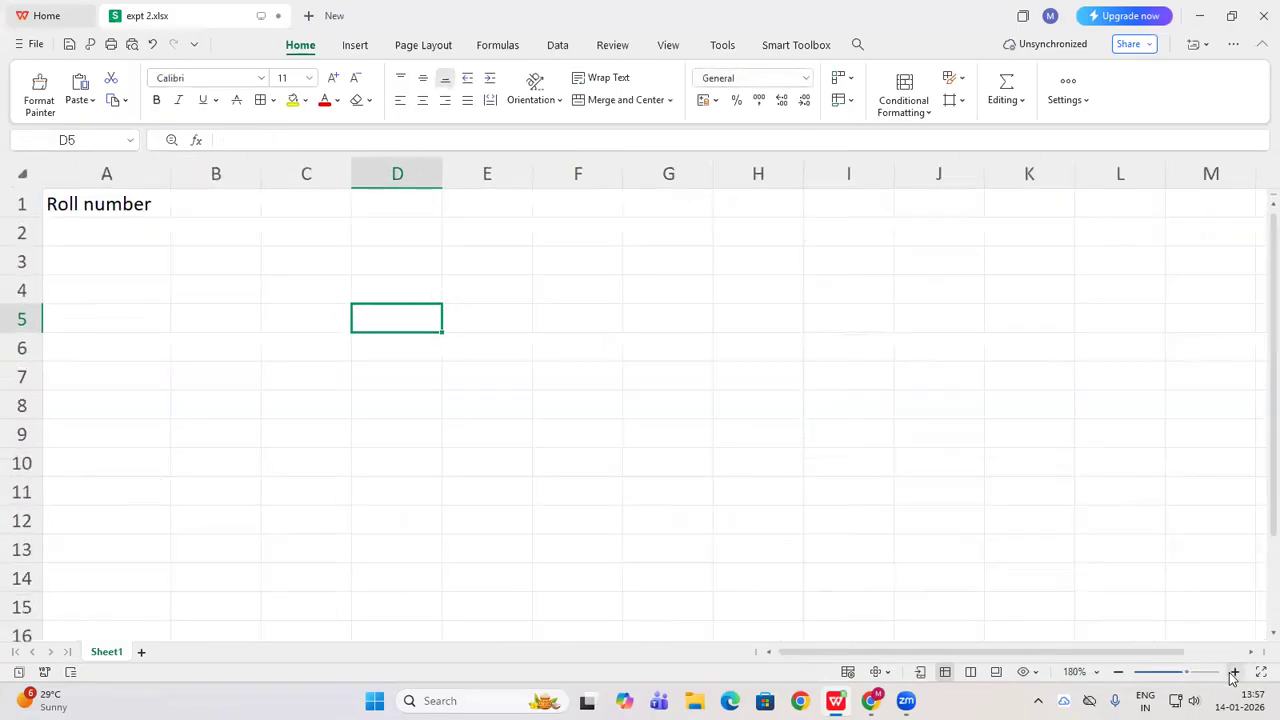
click(1234, 674)
click(1234, 672)
click(305, 210)
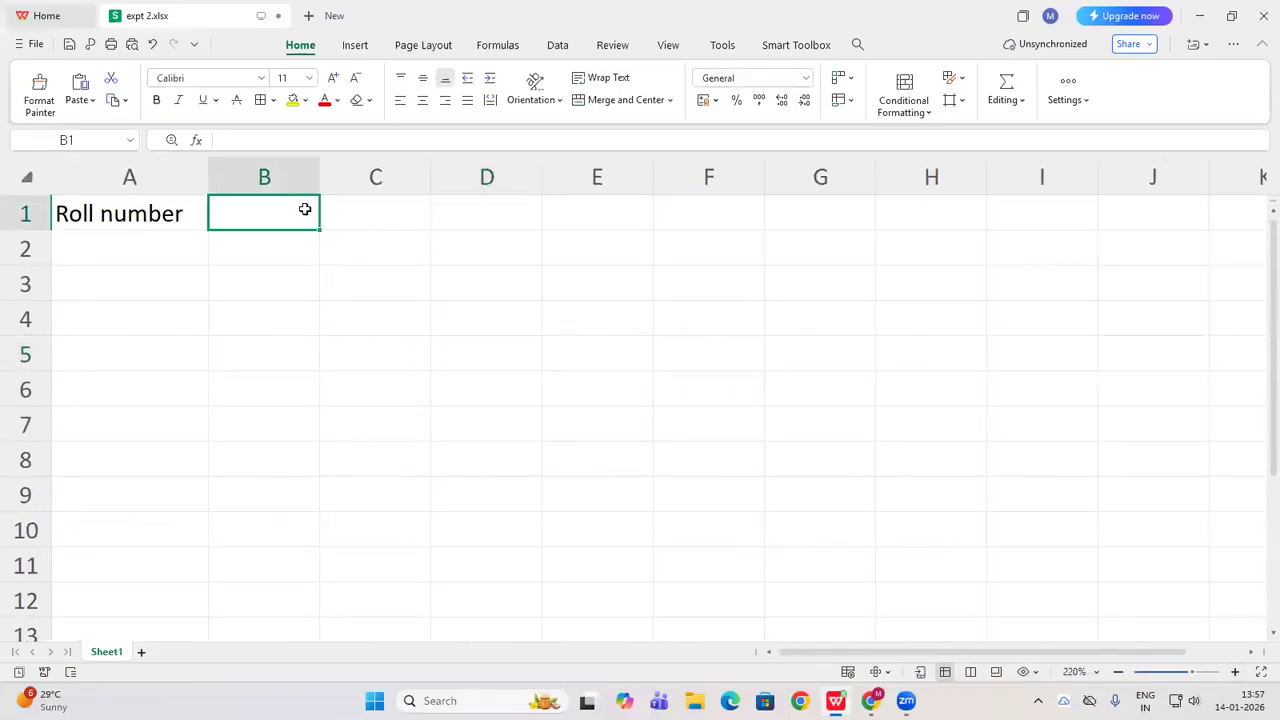
text(A)
key(BackSpace)
text(Nmae)
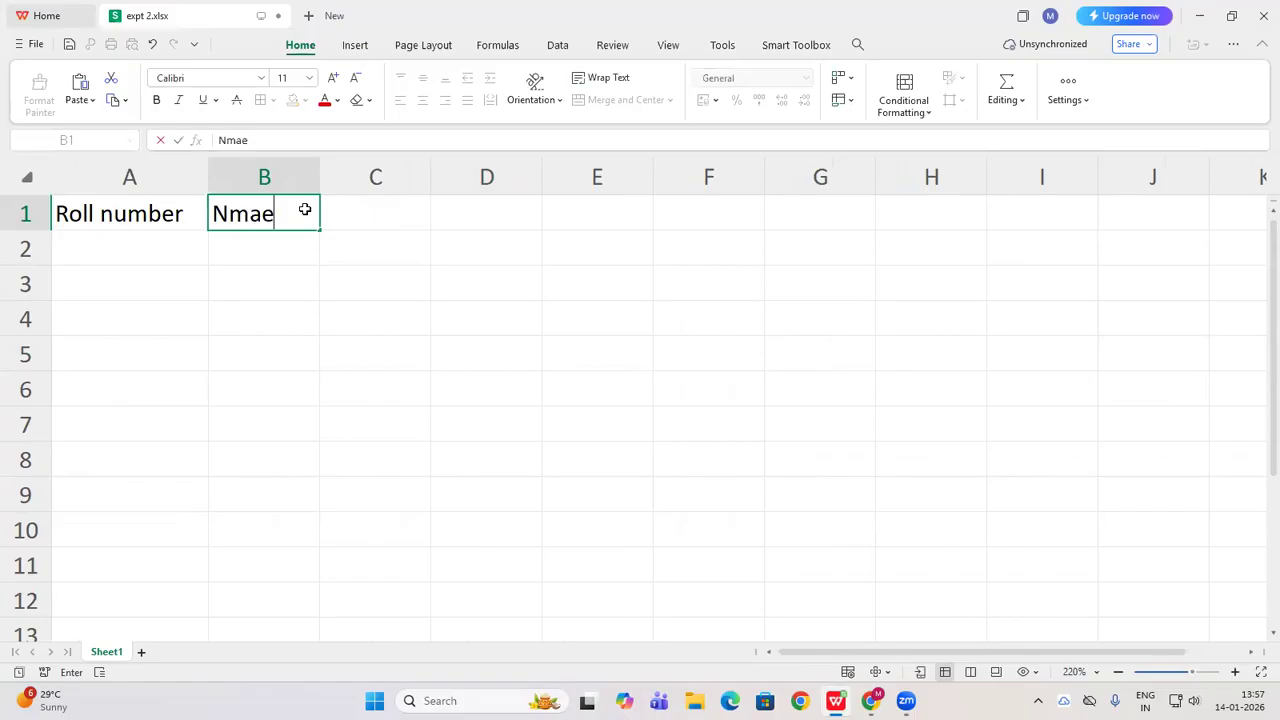
key(BackSpace)
key(BackSpace)
key(BackSpace)
text(ame)
key(Tab)
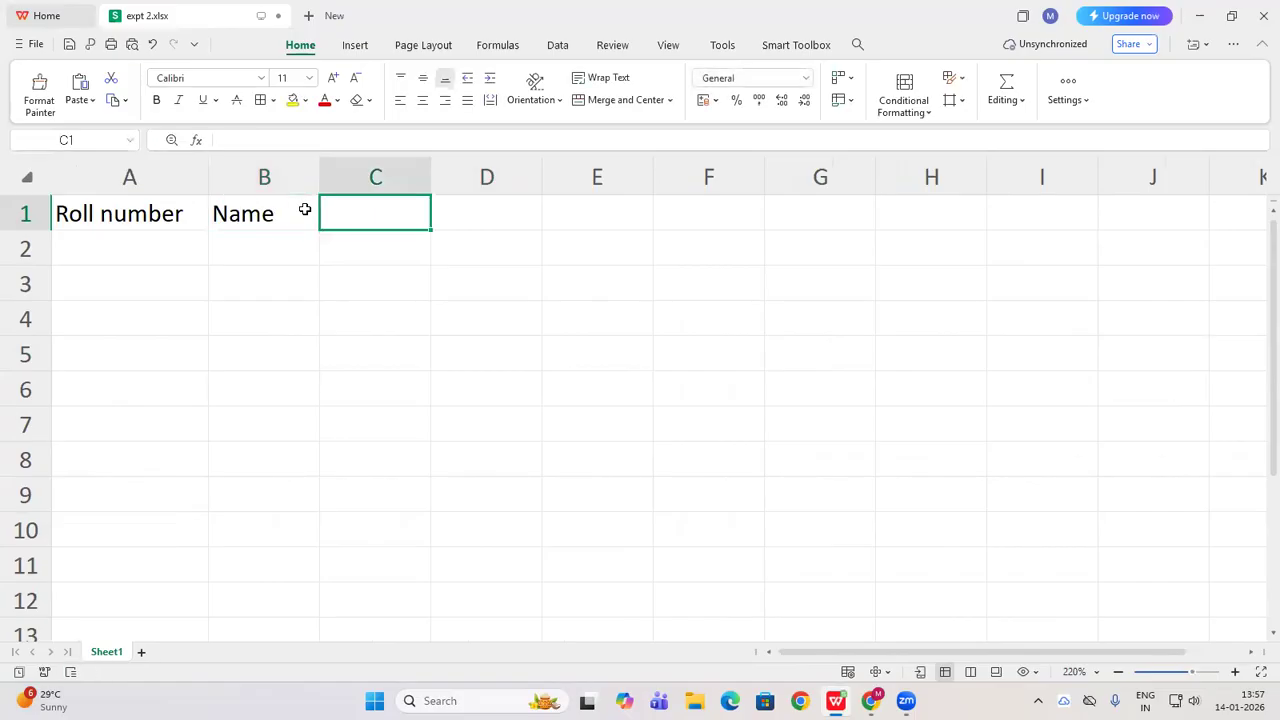
text(Marks)
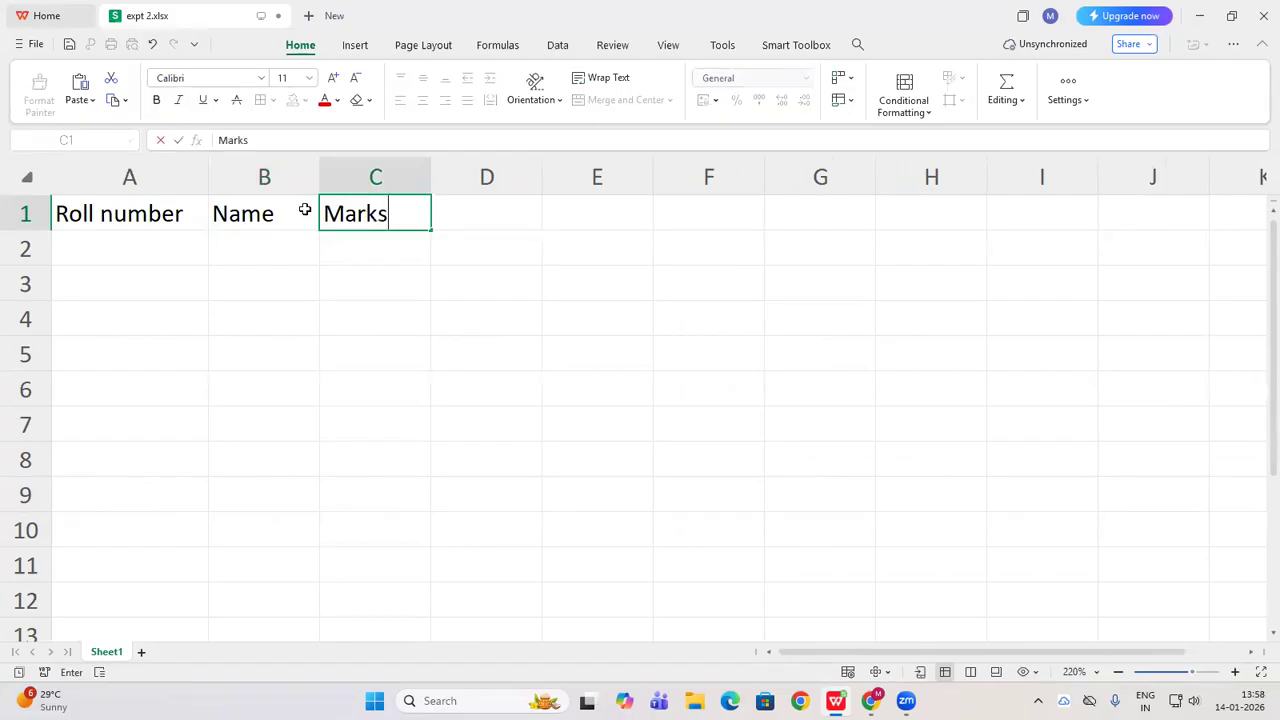
key(Return)
Enter roll numbers 1, 2 and 3 in cells A2 to A4
click(104, 240)
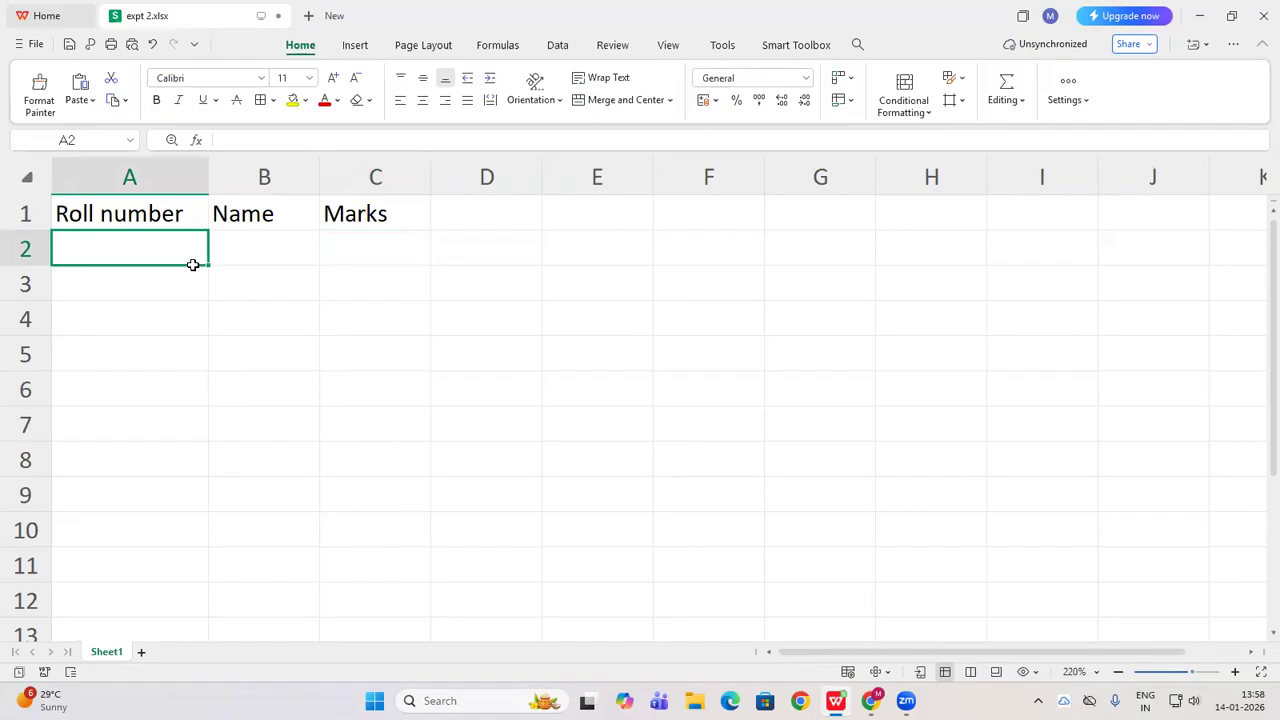
text(1)
key(Return)
text(2)
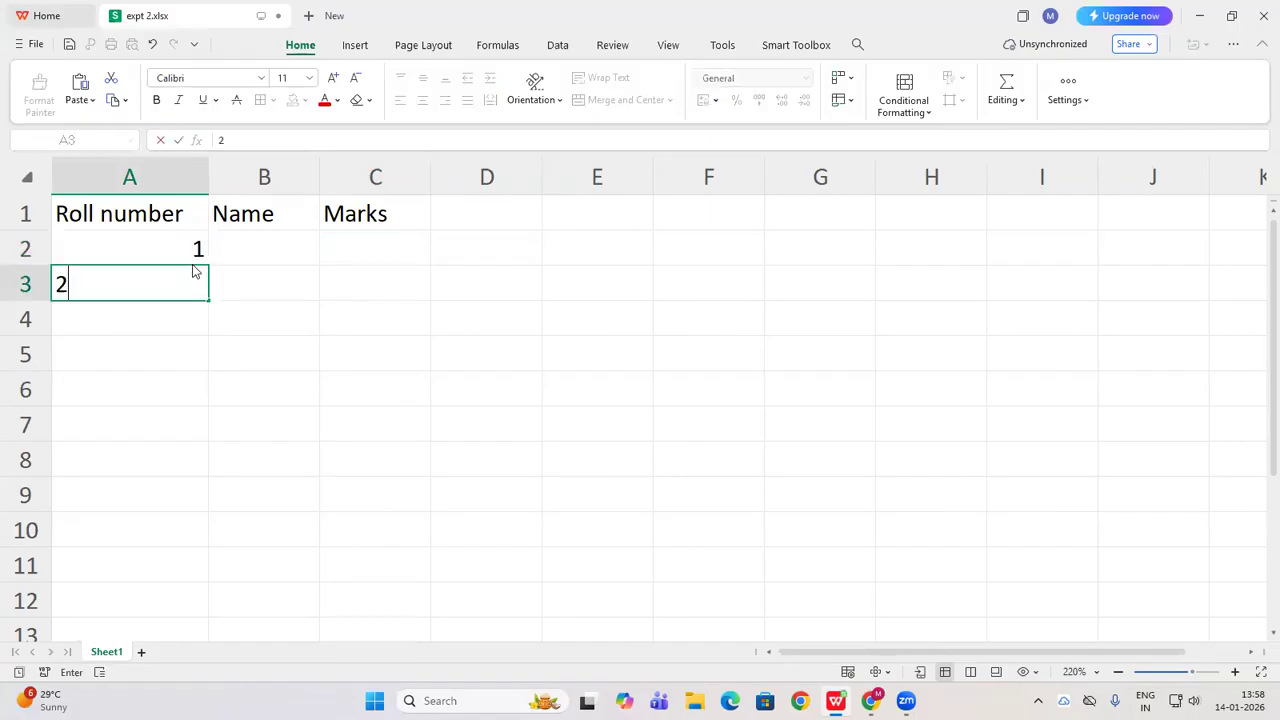
key(Return)
text(3)
Enter the three students' first names in cells B2 to B4 under the Name heading
click(249, 246)
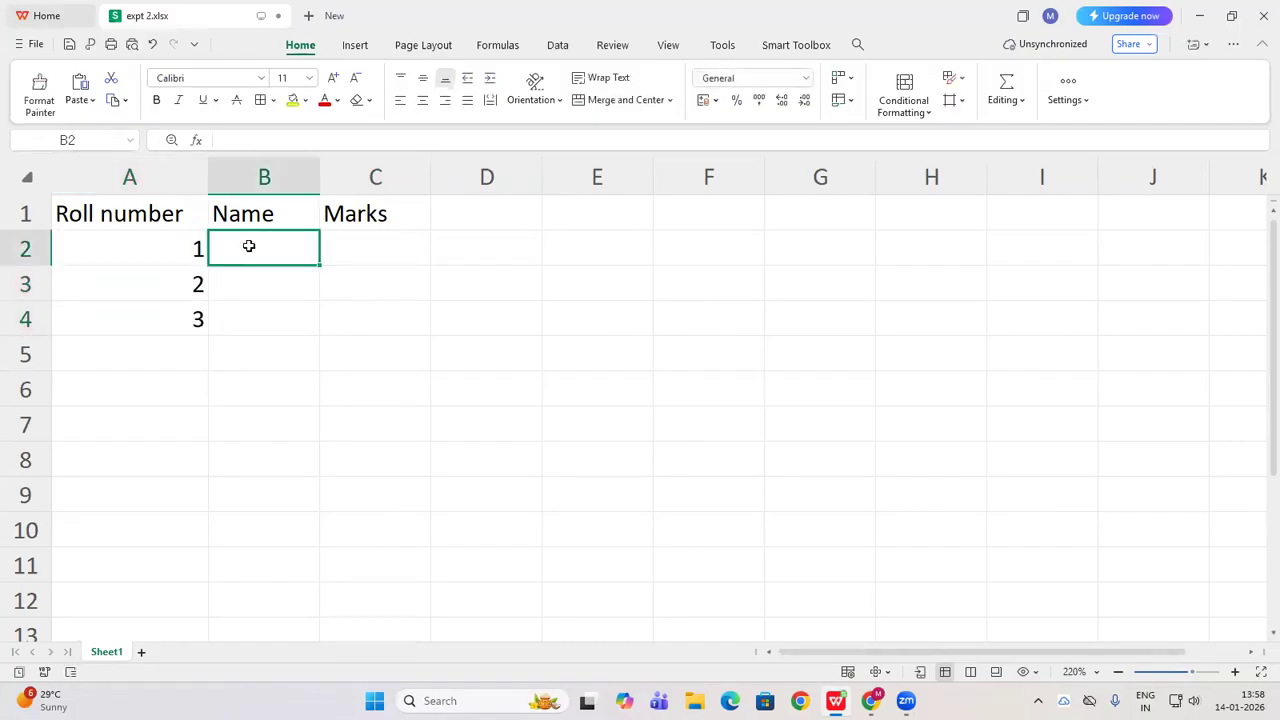
text(Amar)
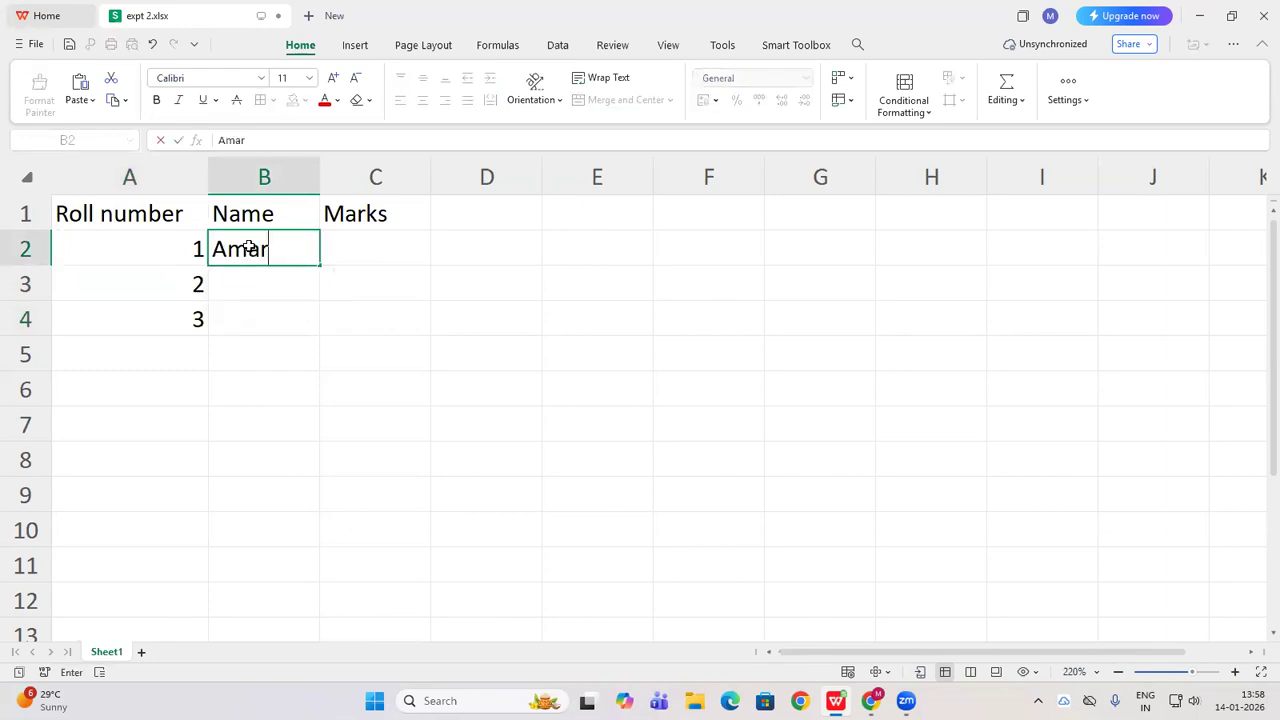
key(Return)
text(Akber)
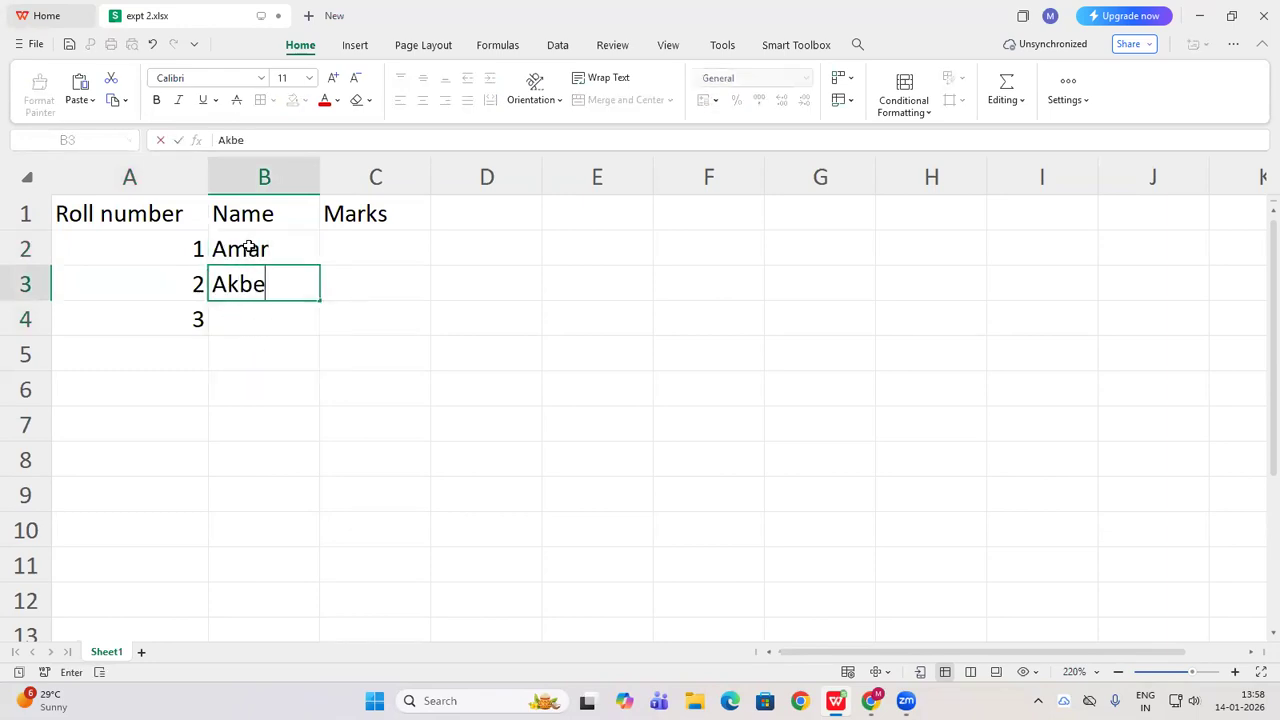
key(Return)
text(An)
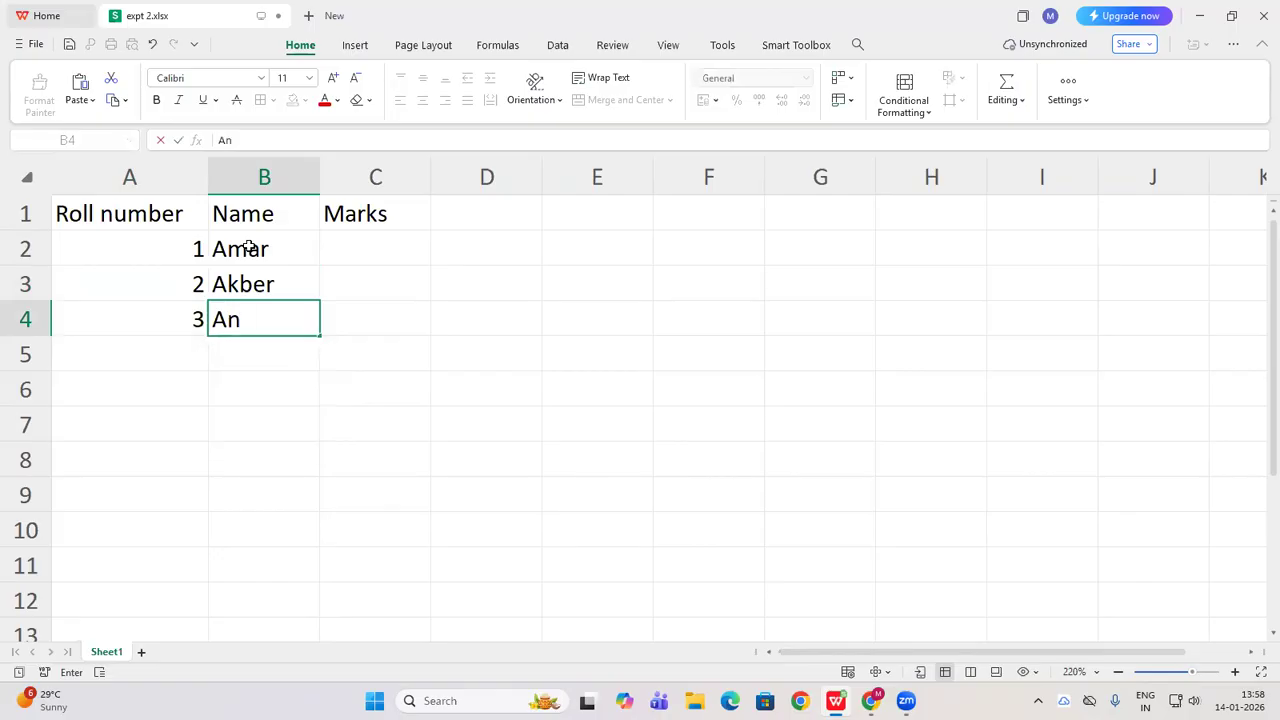
text(thony)
key(Return)
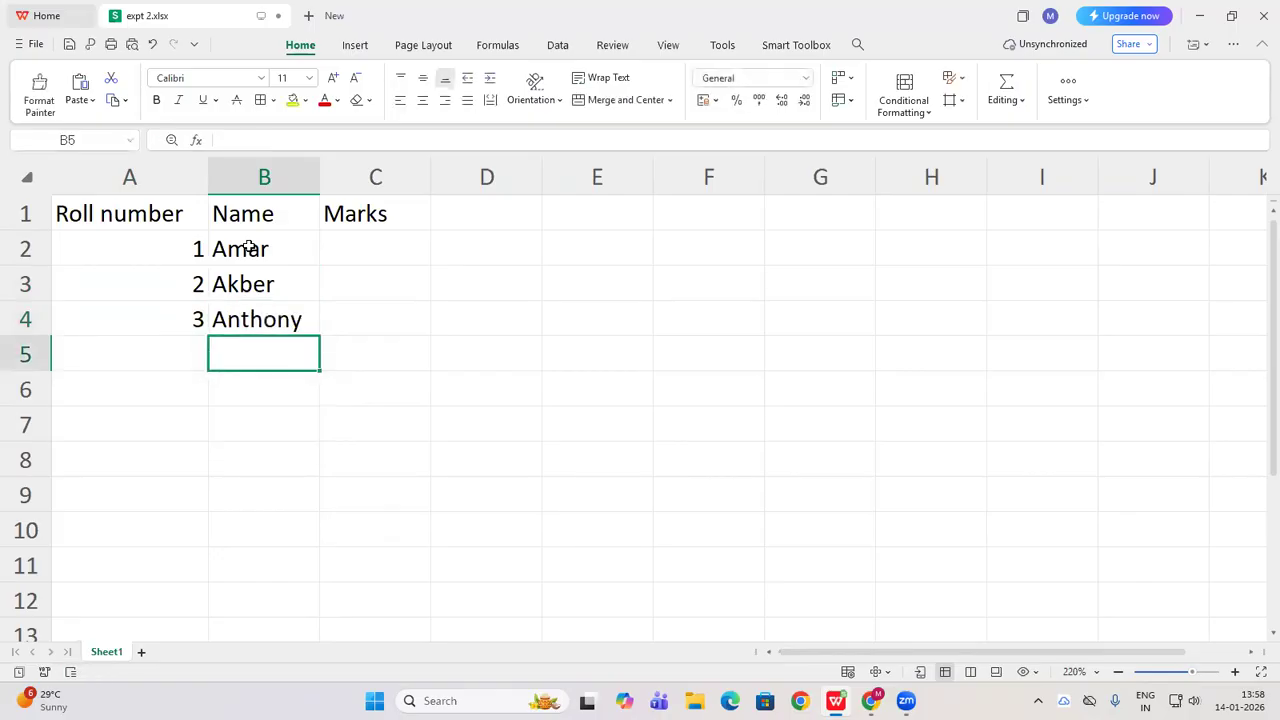
Enter the marks 99, 98 and 97 in cells C2 to C4
click(364, 257)
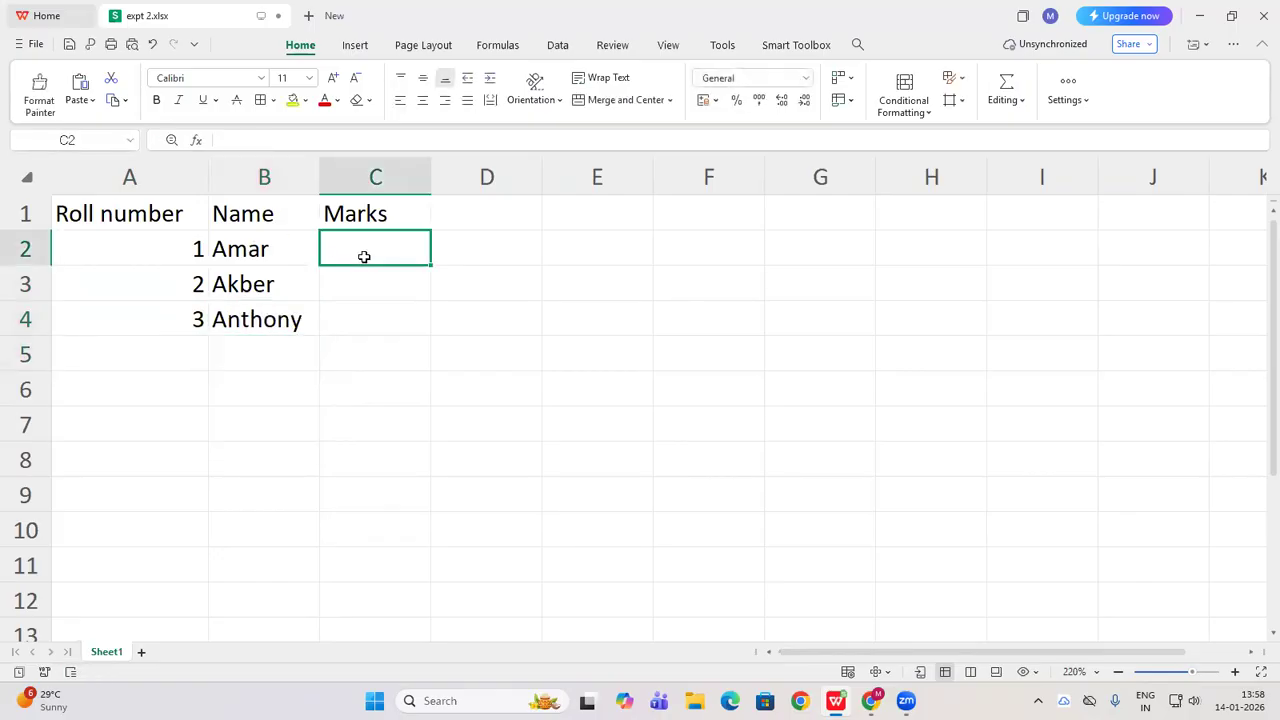
text(99)
key(Return)
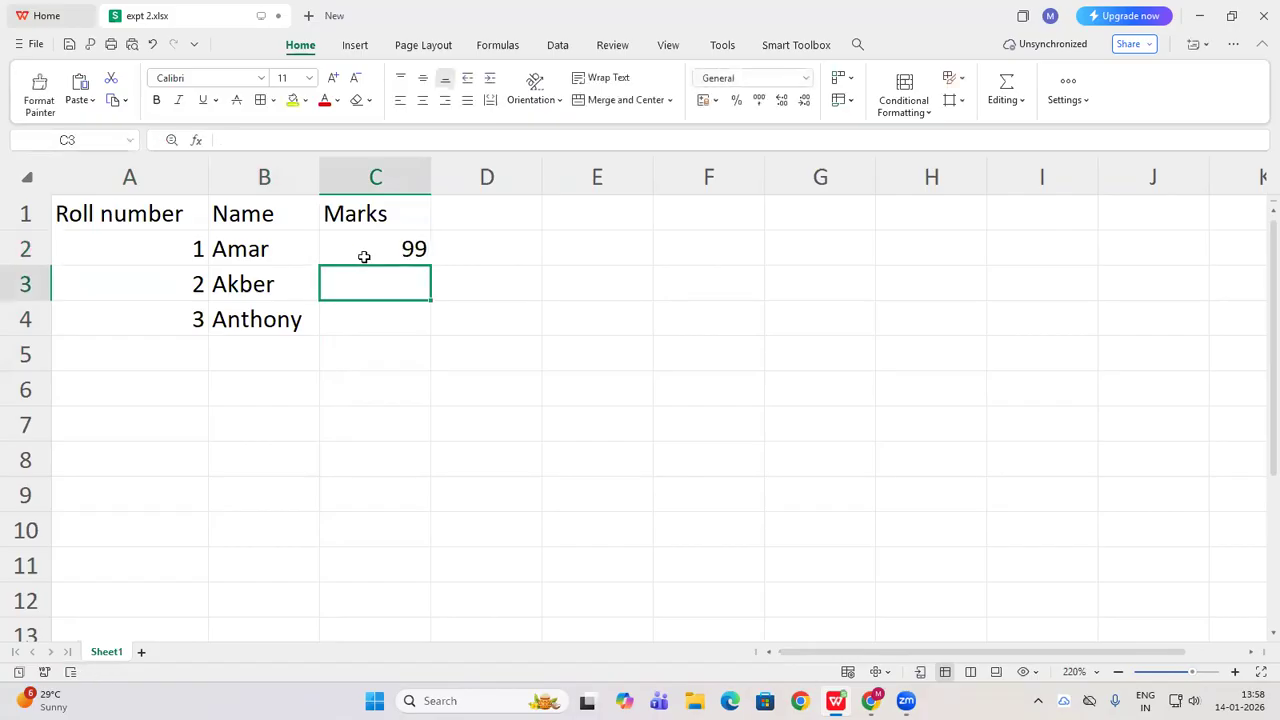
text(98)
key(Return)
text(97)
click(466, 408)
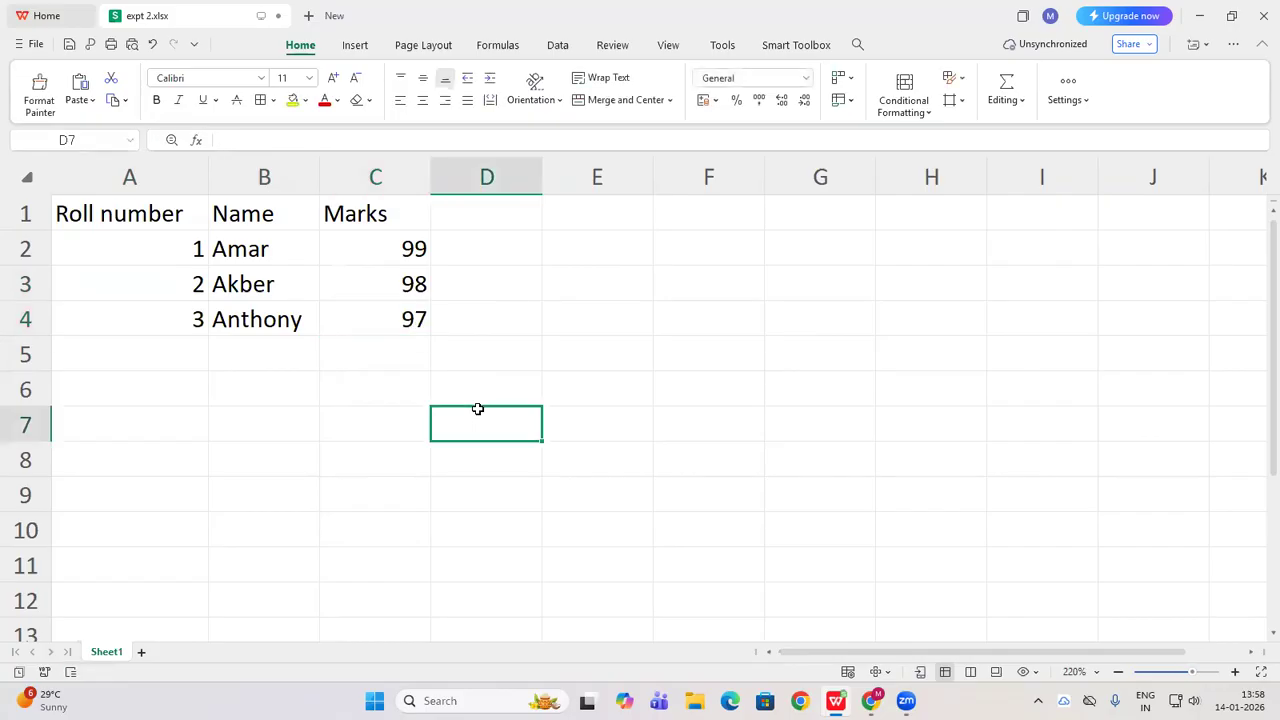
Centre the contents of A1:C4 horizontally and set their font to Times New Roman
drag(130, 213, 415, 318)
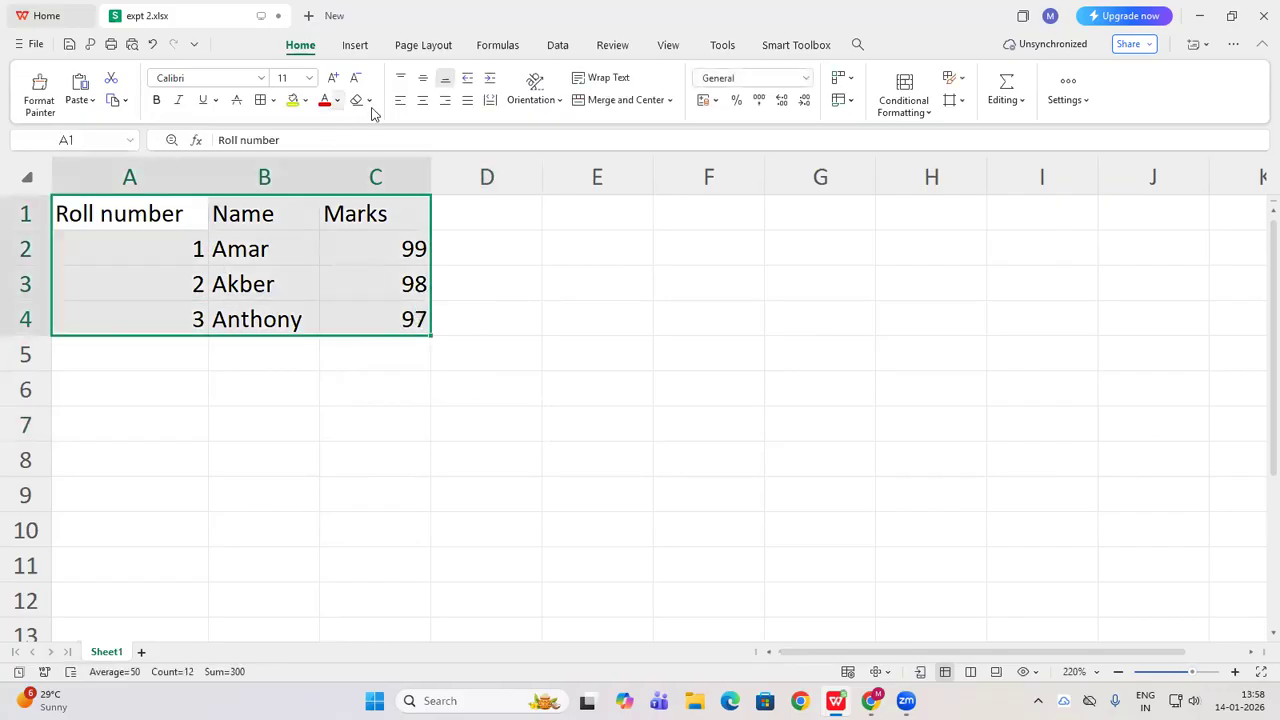
click(423, 102)
click(259, 80)
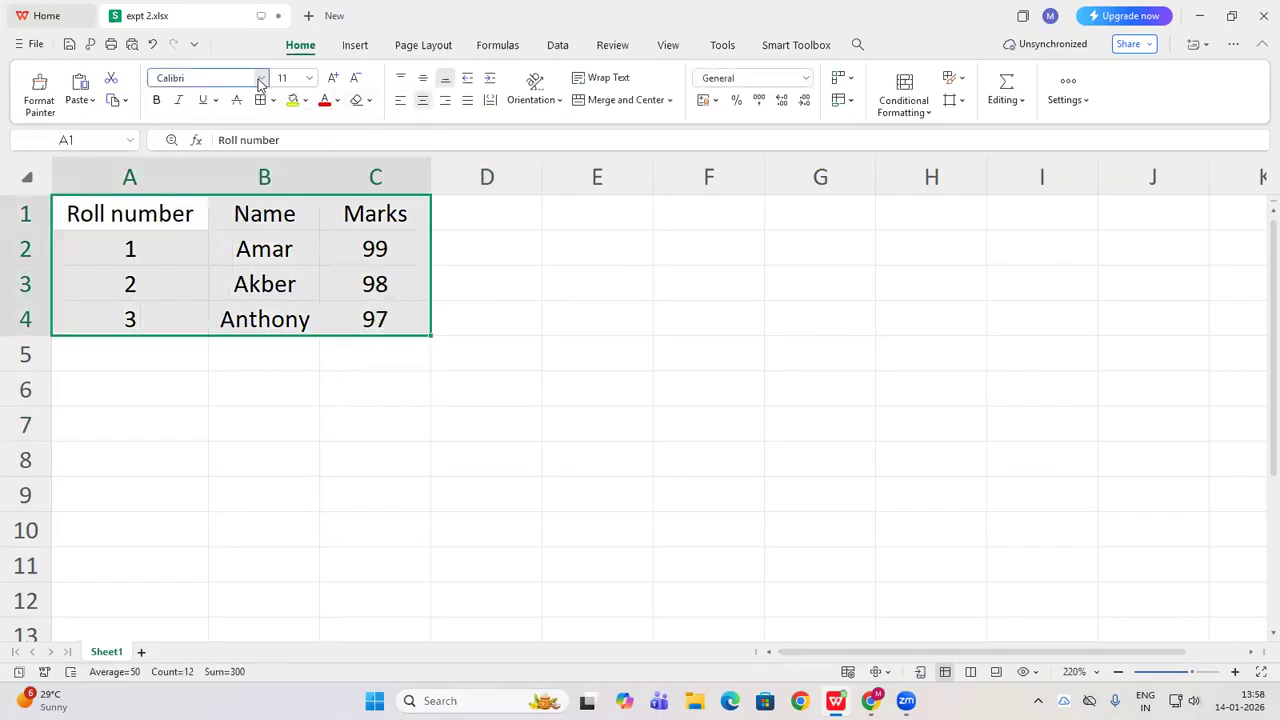
text(time)
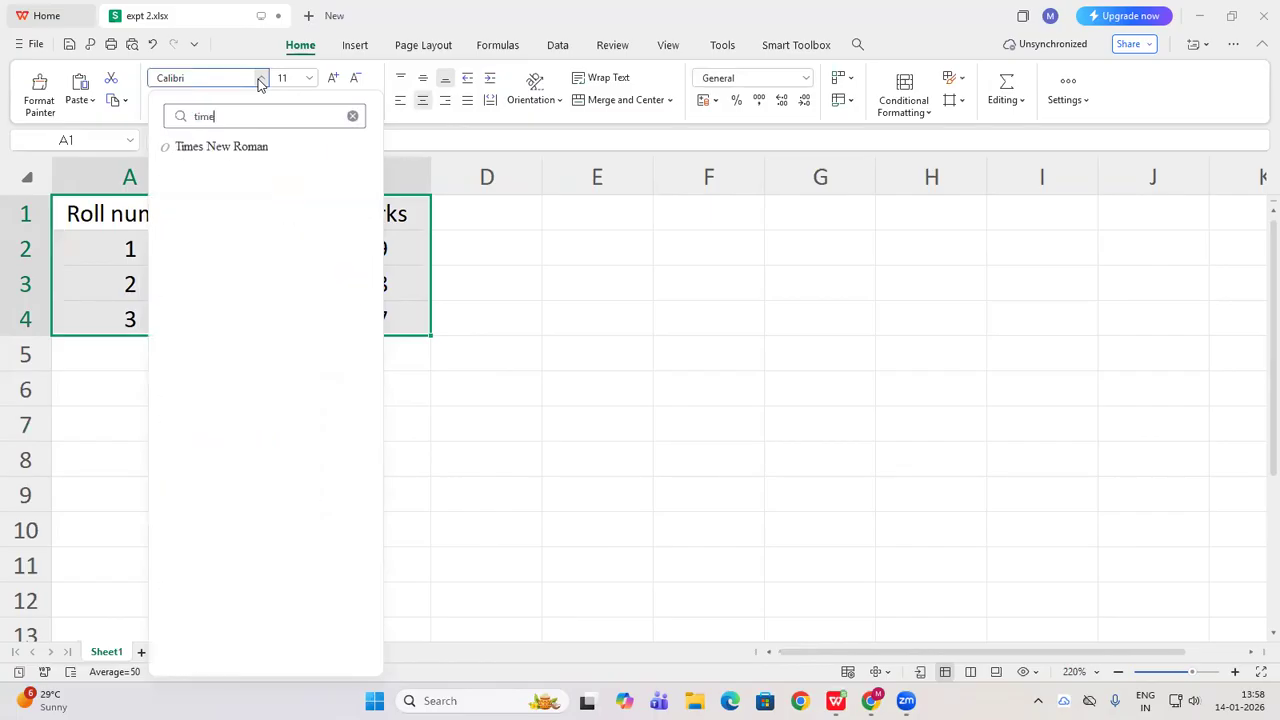
click(244, 148)
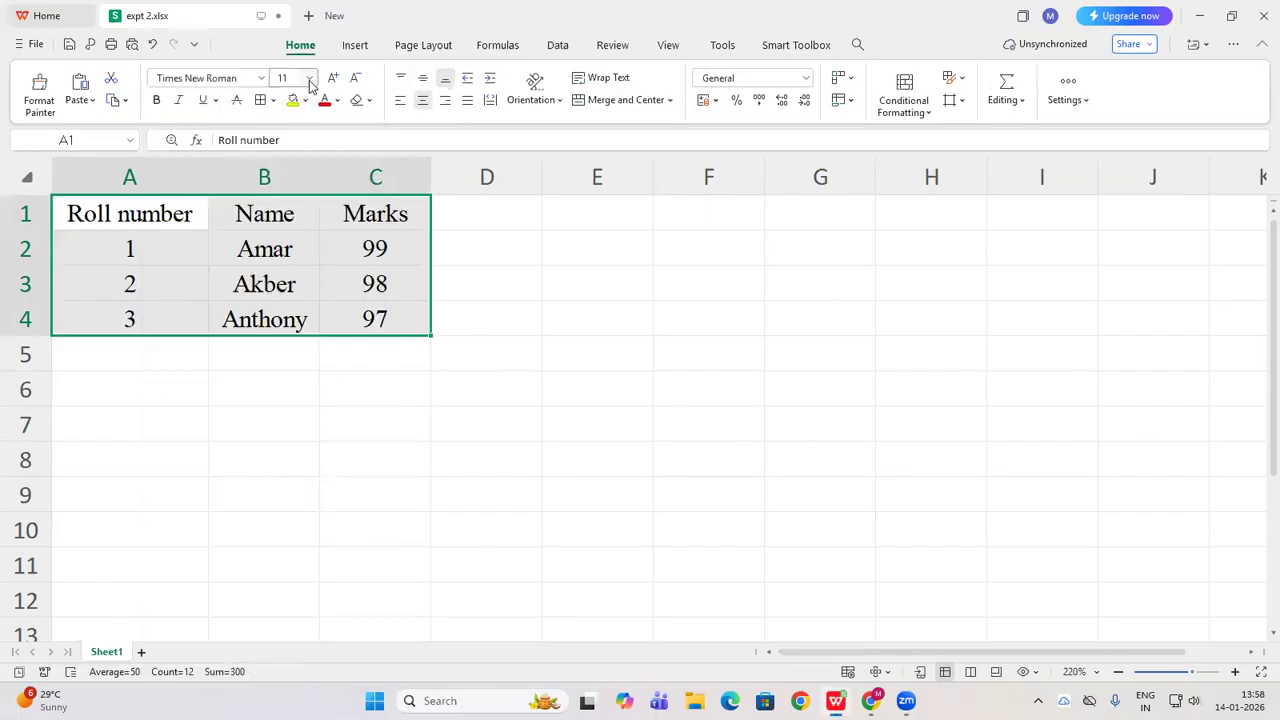
Set the font size of A1:C4 to 12 and apply all borders to the range
click(309, 78)
click(289, 224)
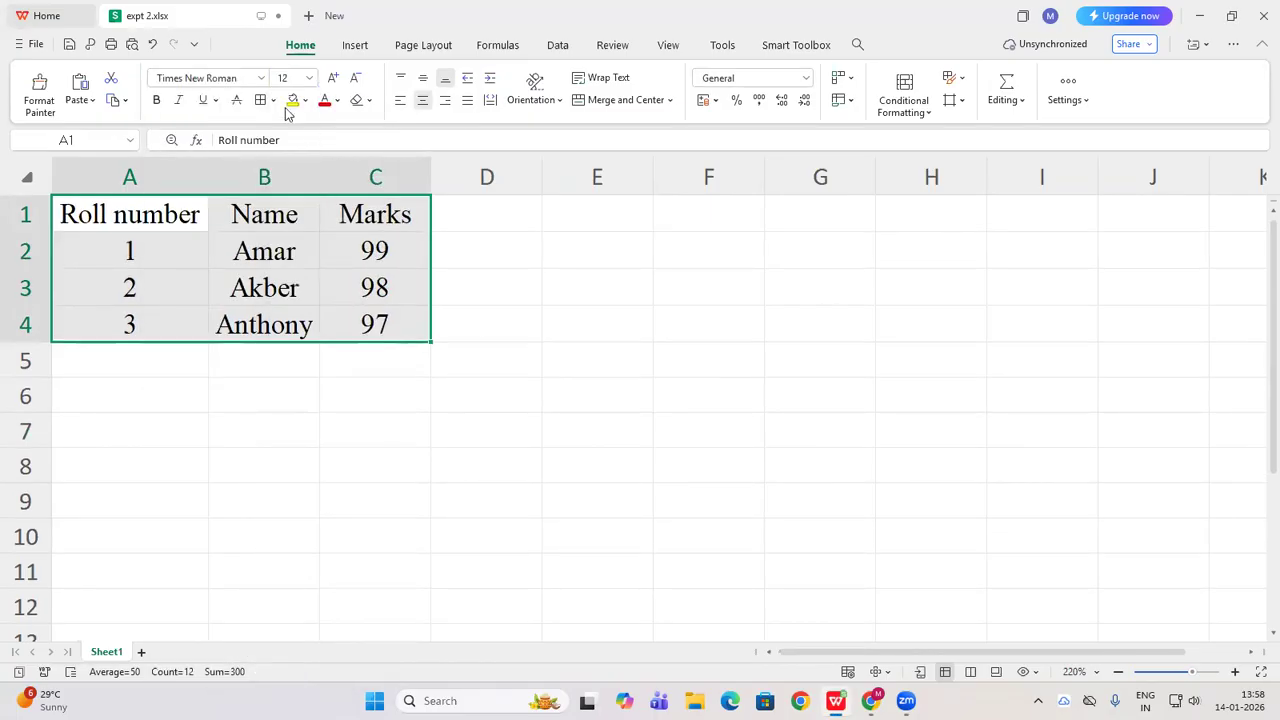
click(275, 103)
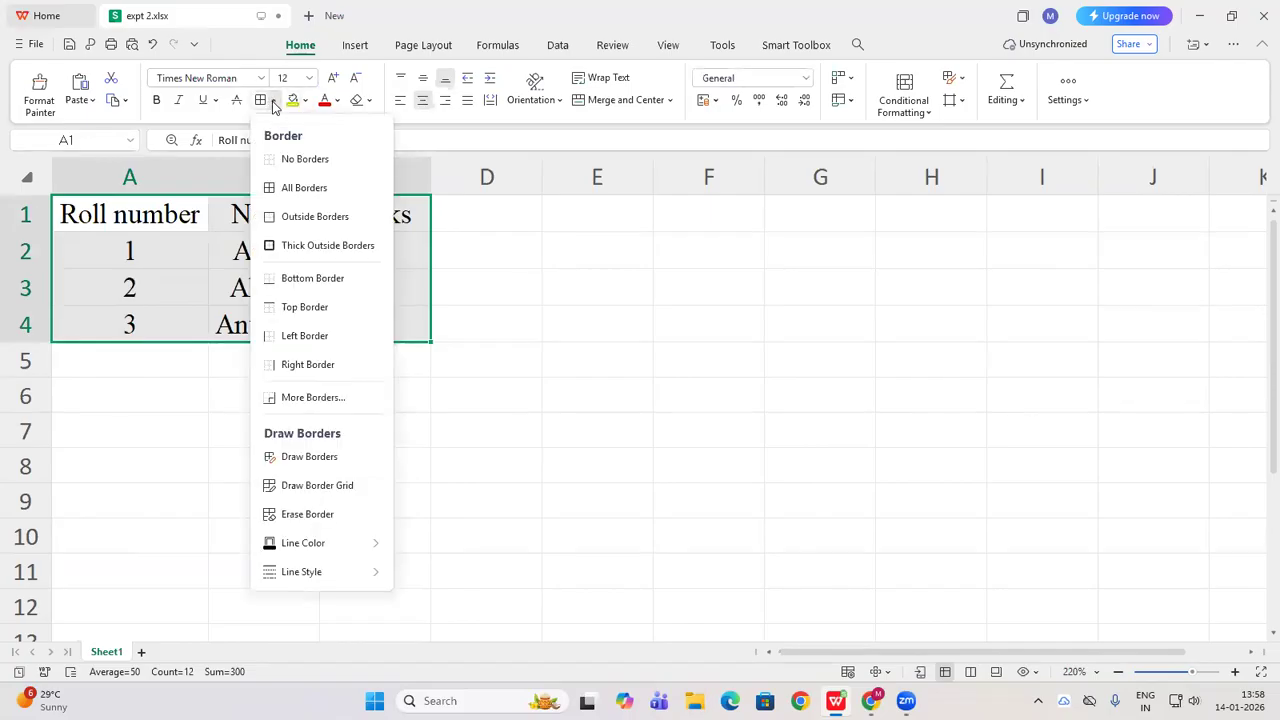
click(300, 187)
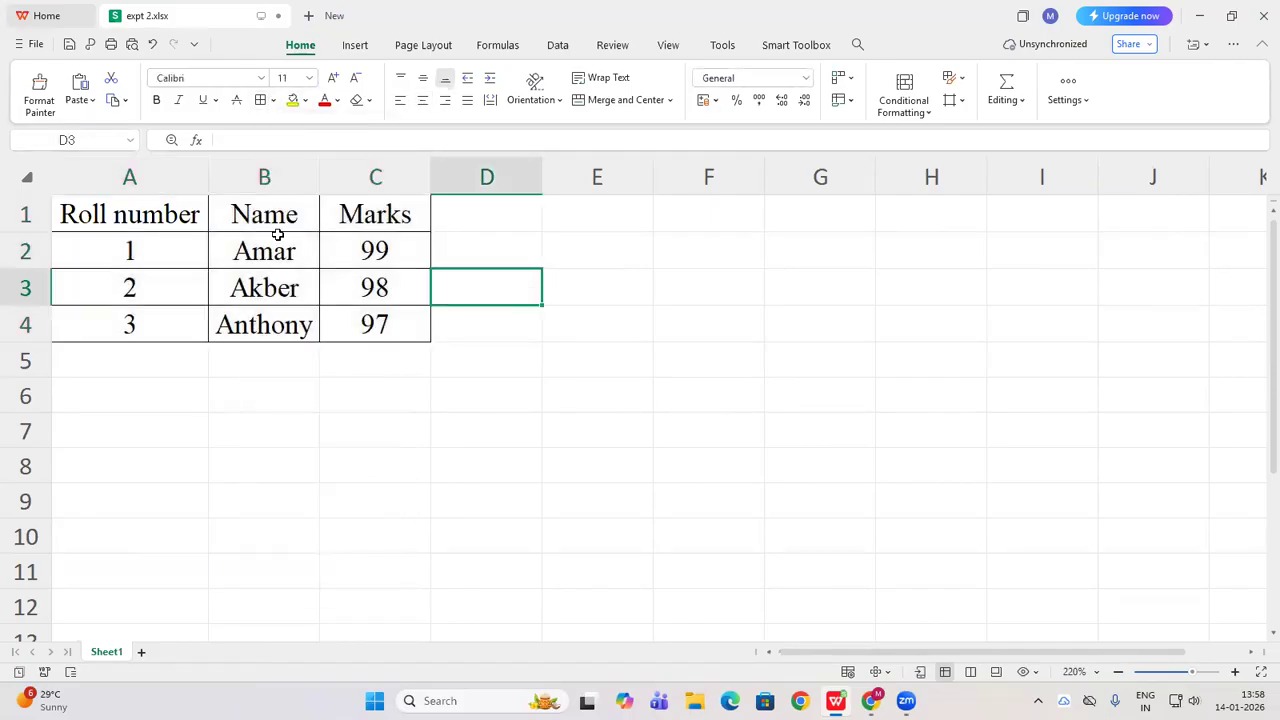
Make the header cells A1:C1 bold and colour their text red
drag(268, 214, 360, 214)
click(156, 100)
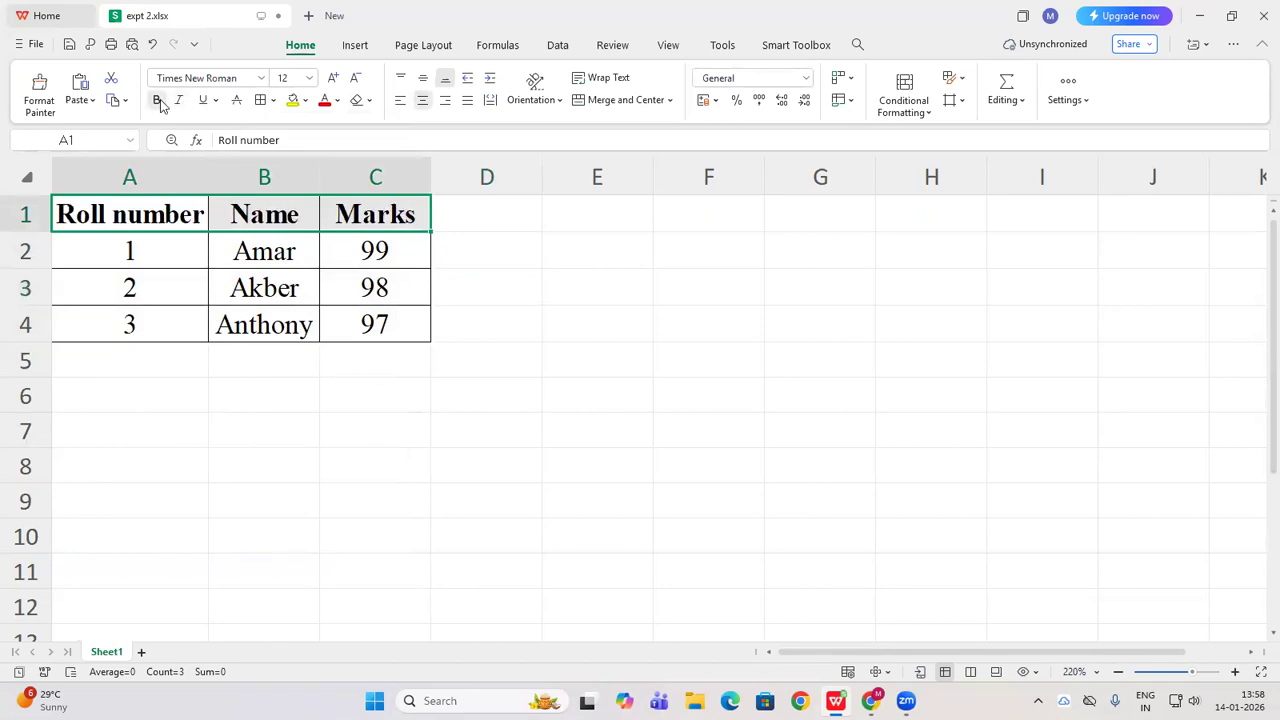
click(325, 102)
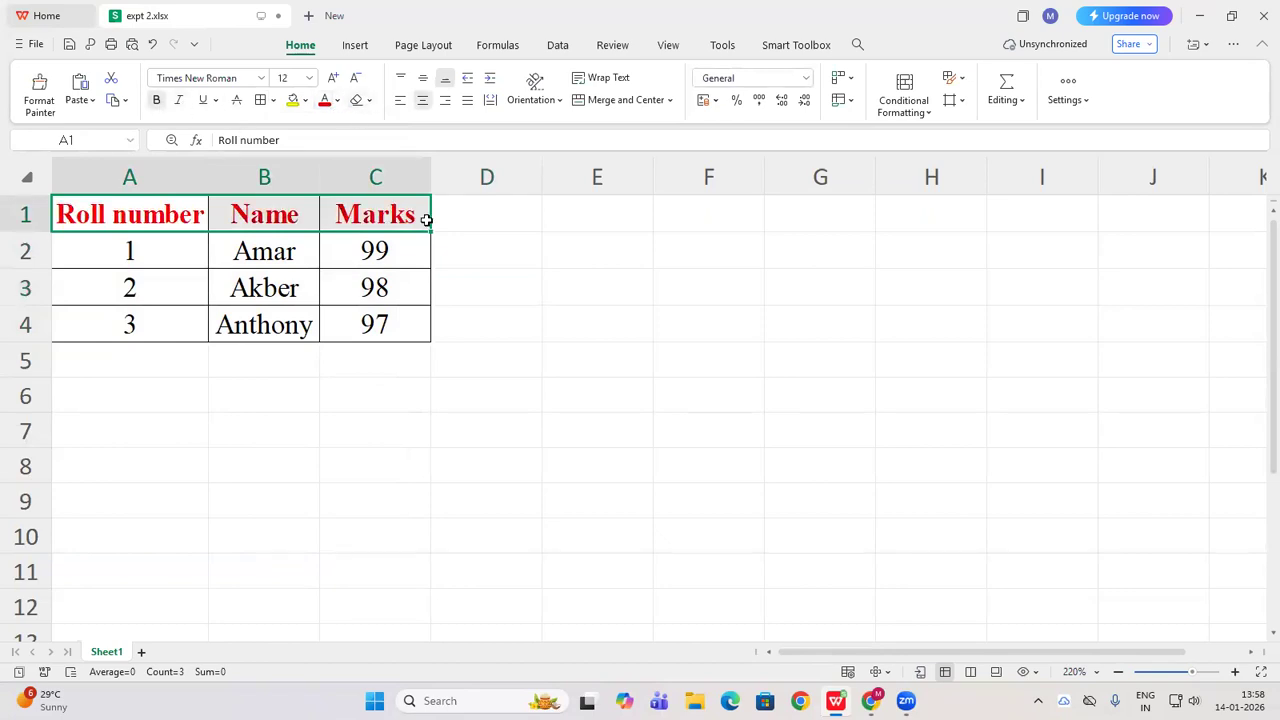
click(508, 287)
Change the font colour of the header cells A1:C1 to the standard purple
drag(180, 214, 348, 212)
click(337, 100)
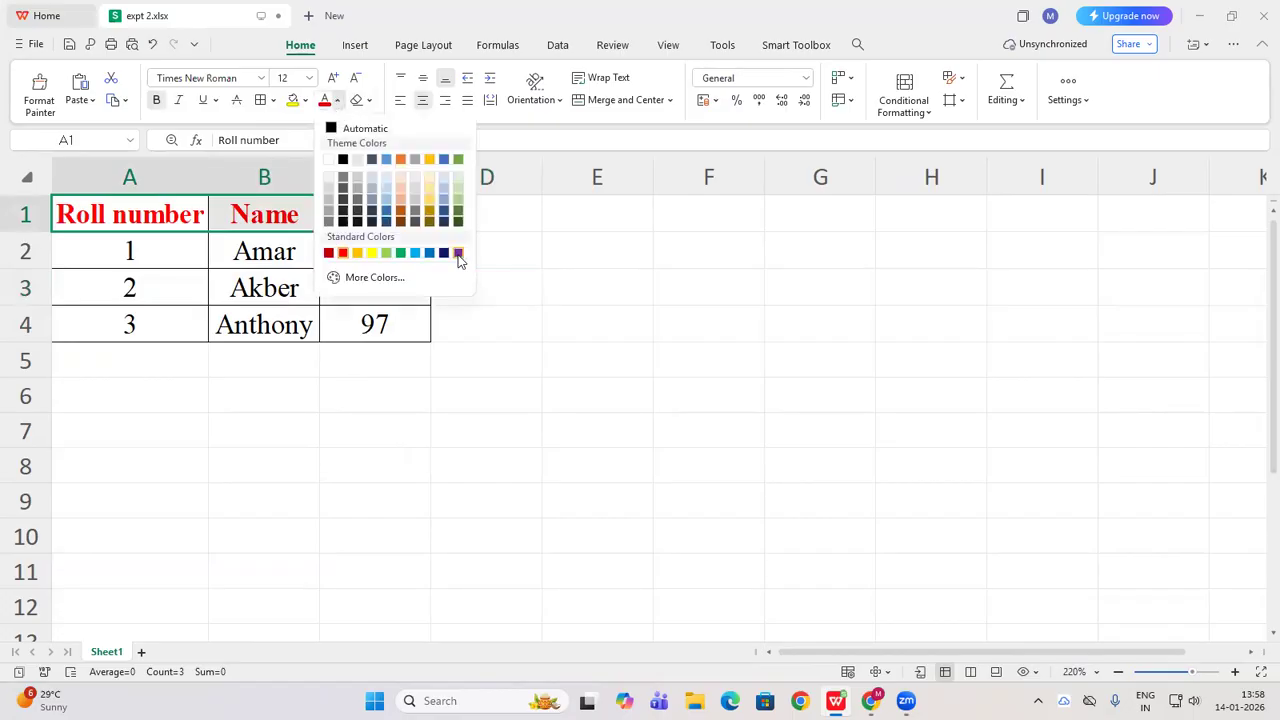
click(459, 254)
click(492, 301)
click(485, 364)
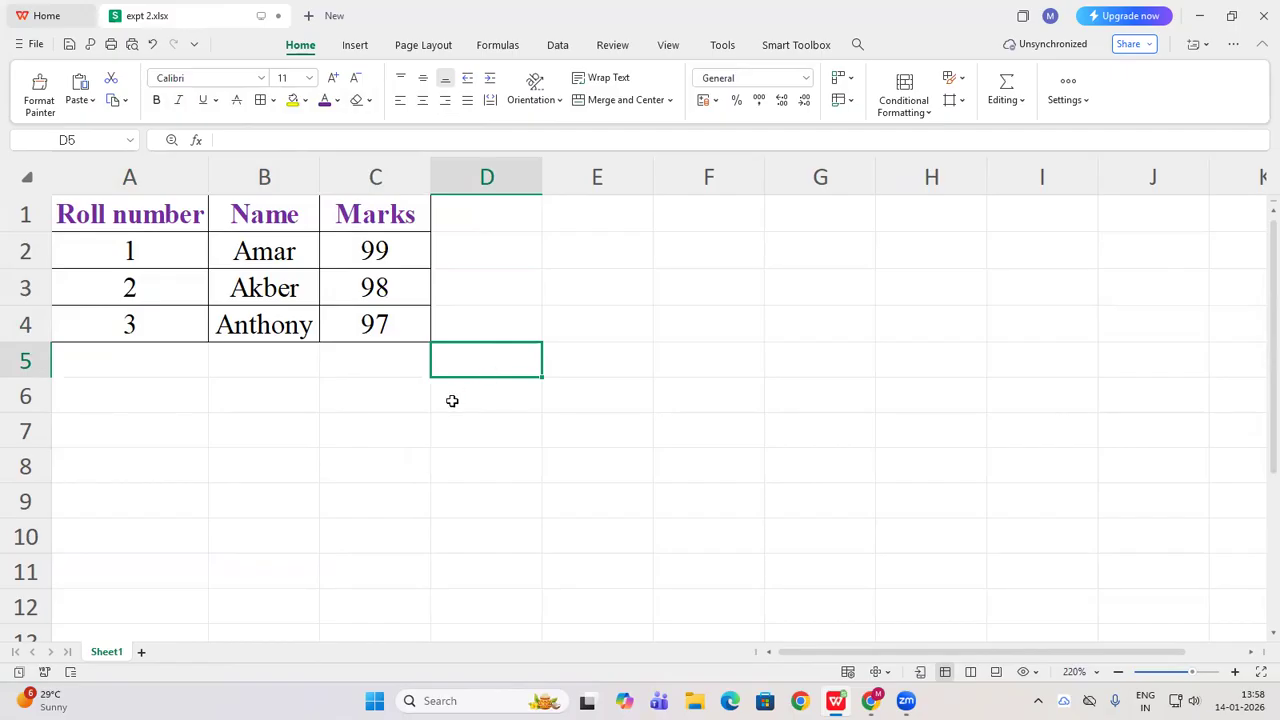
click(379, 400)
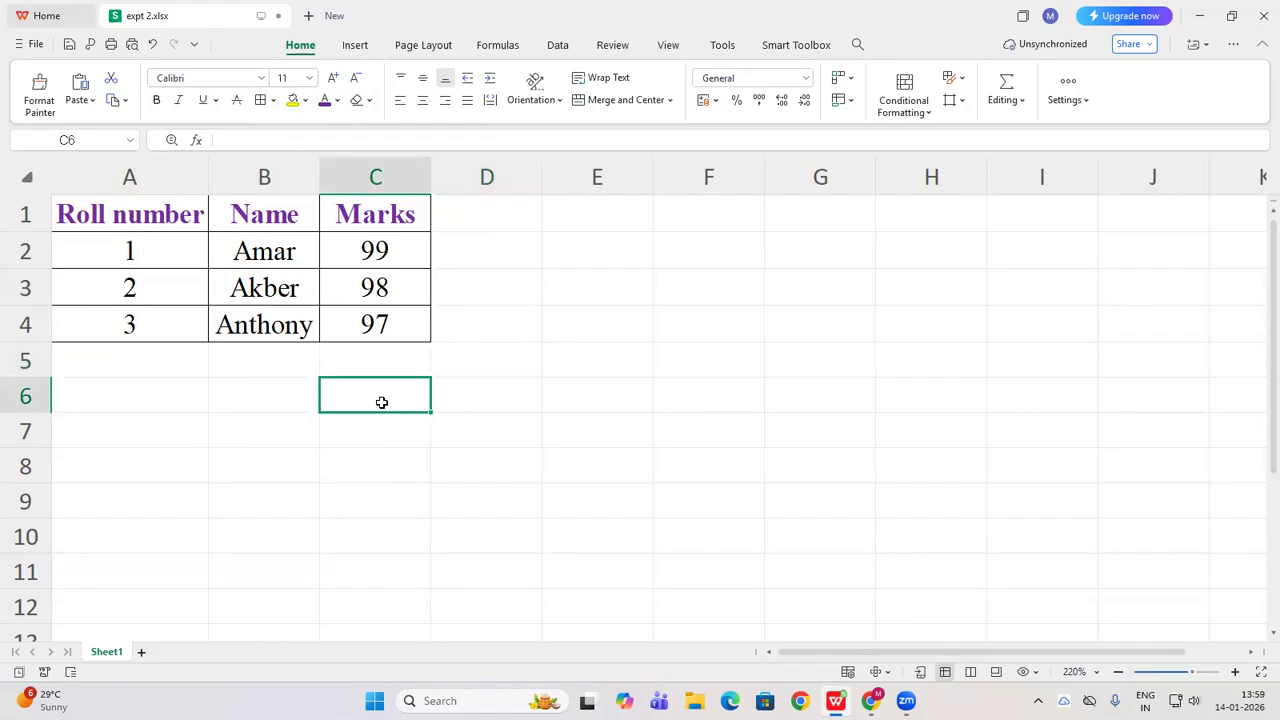
click(286, 292)
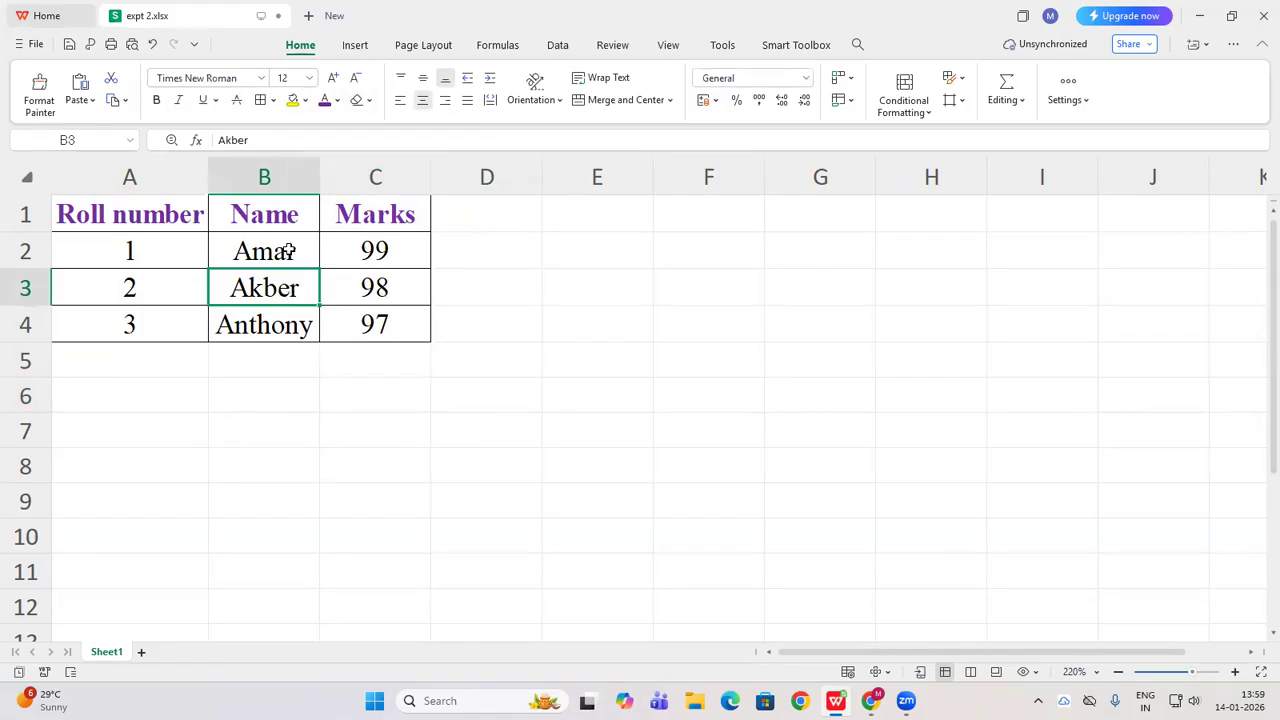
click(288, 250)
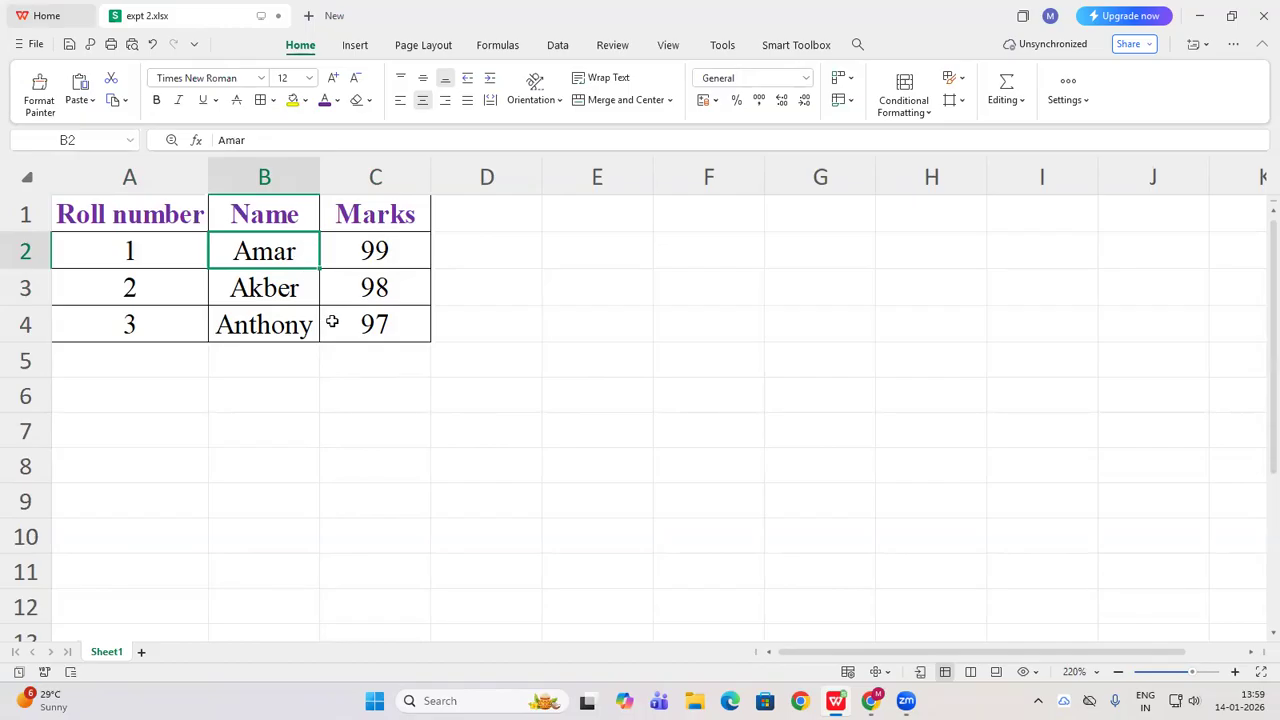
click(354, 394)
Append a surname to the first student's name in B2 and autofit column B to its contents
click(288, 252)
double_click(296, 252)
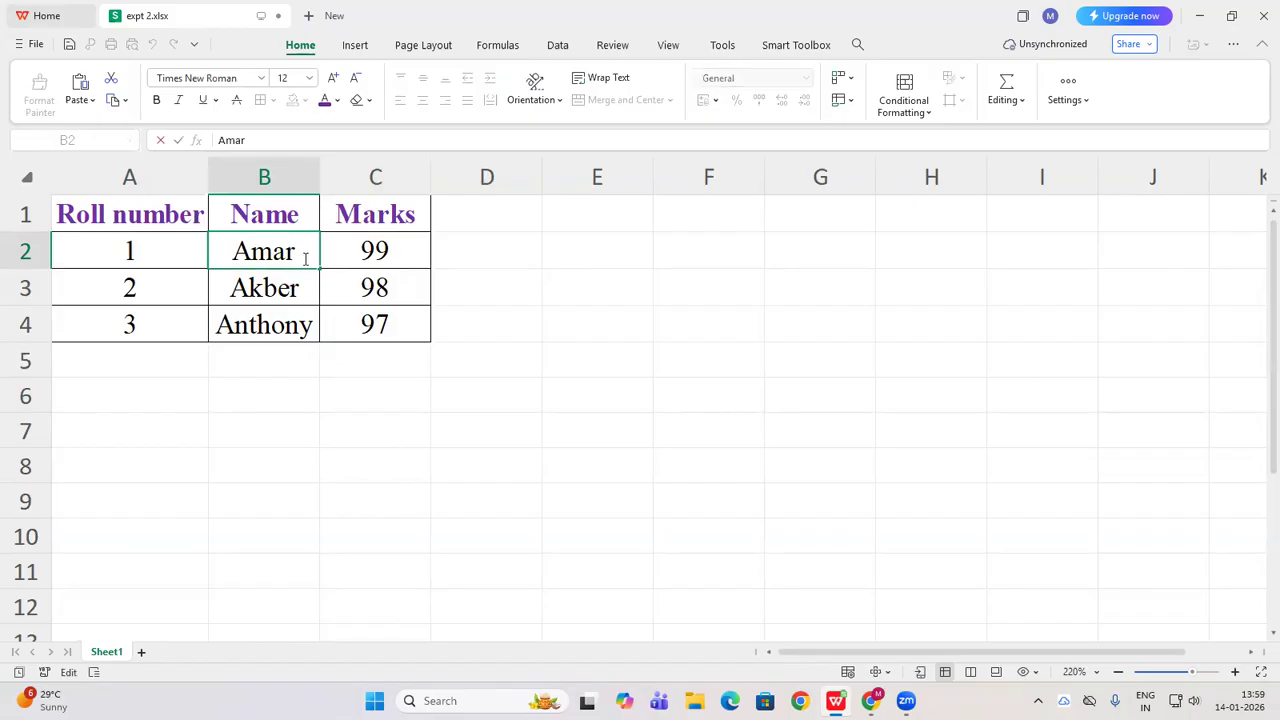
text(Kumar)
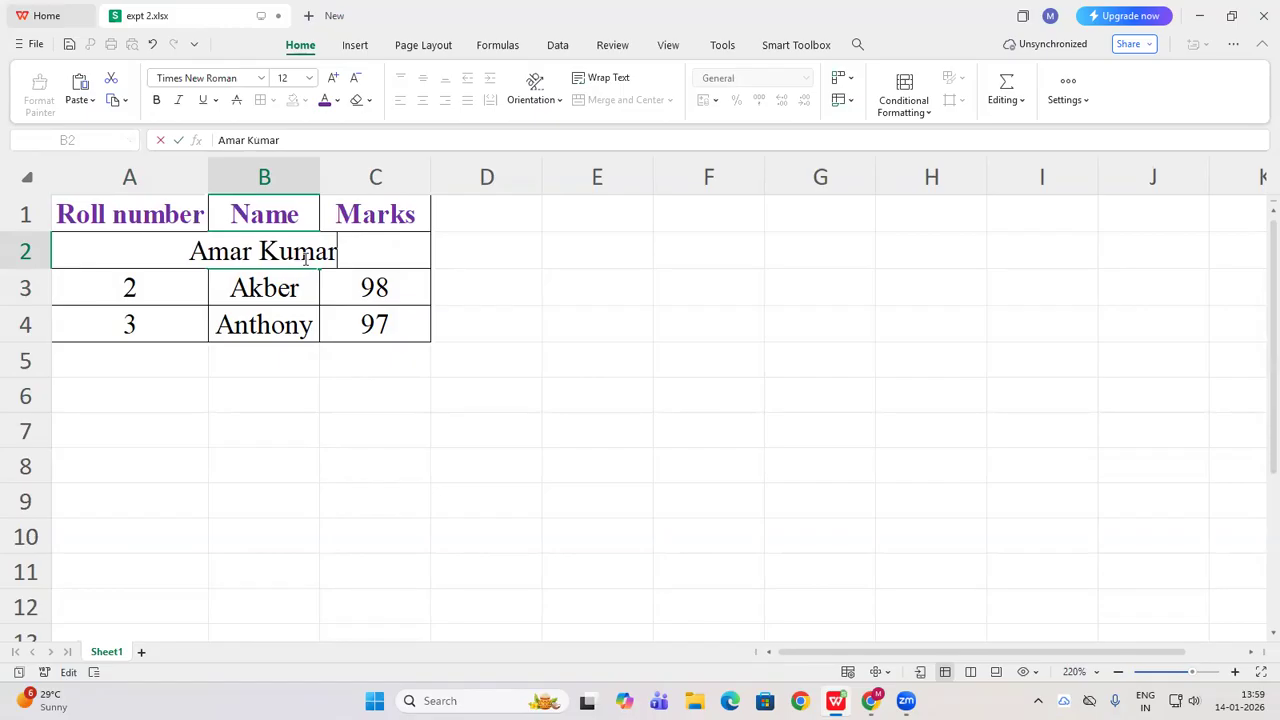
key(Return)
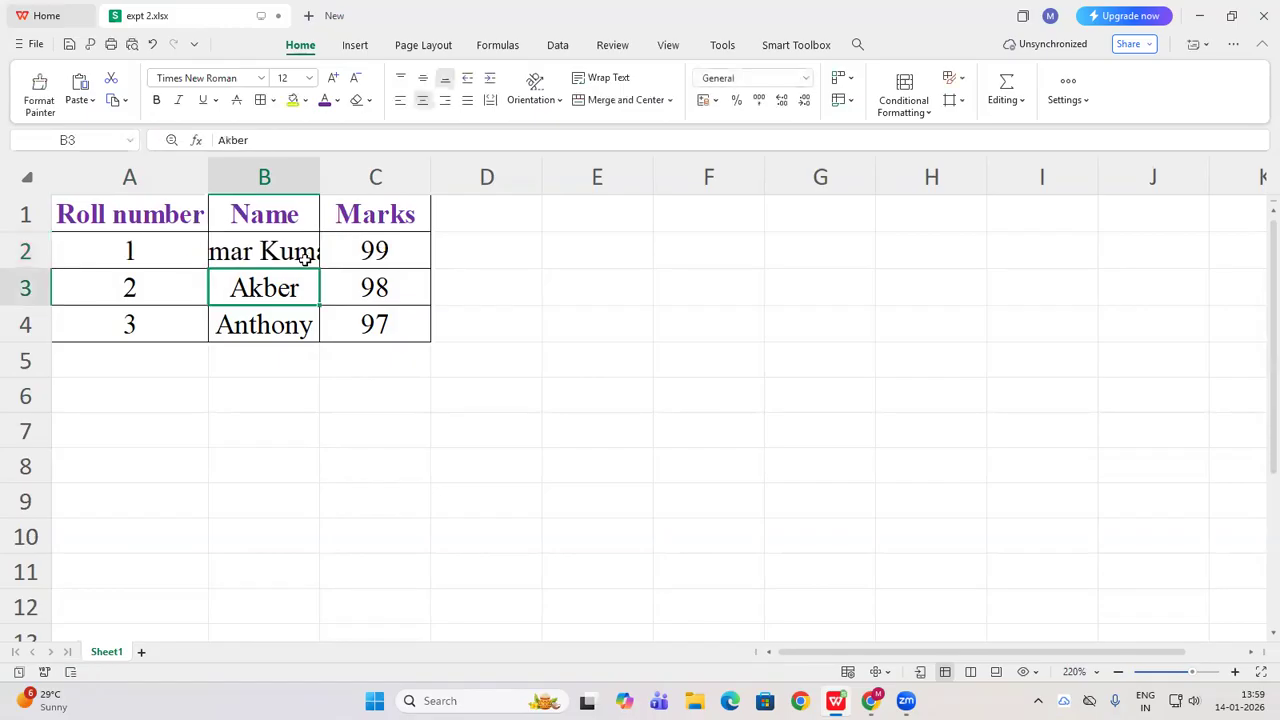
double_click(318, 177)
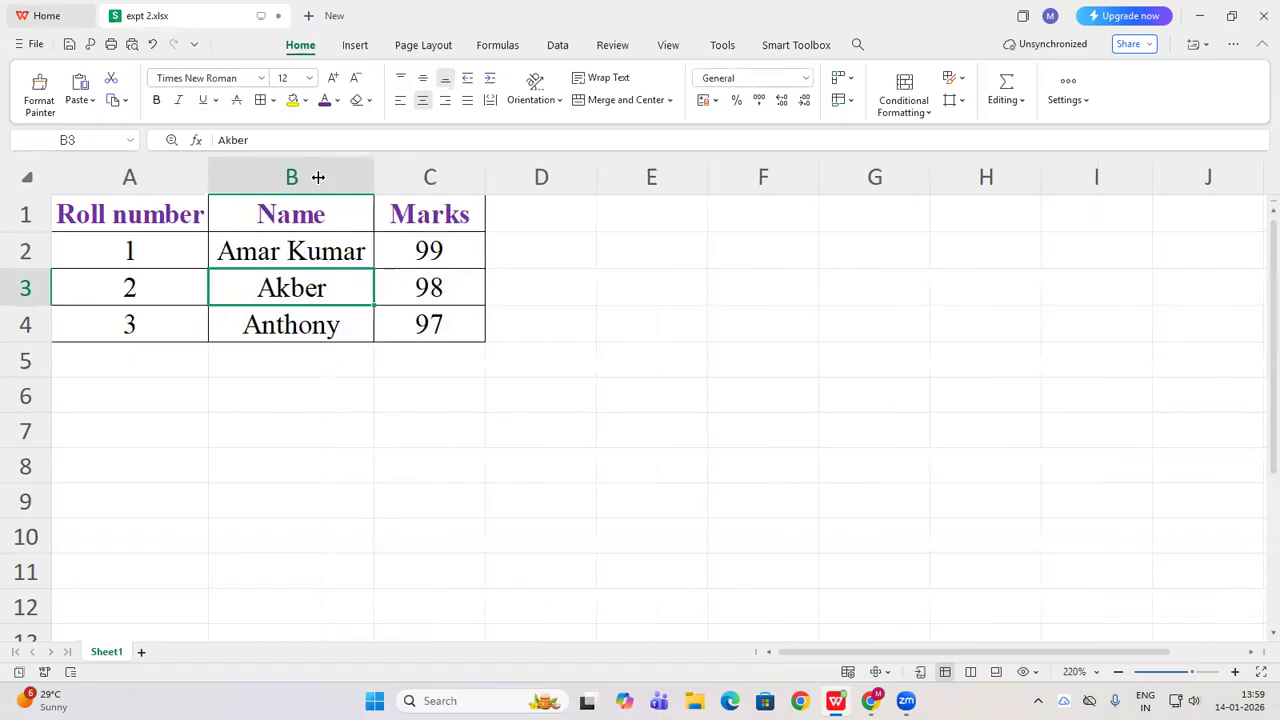
click(590, 398)
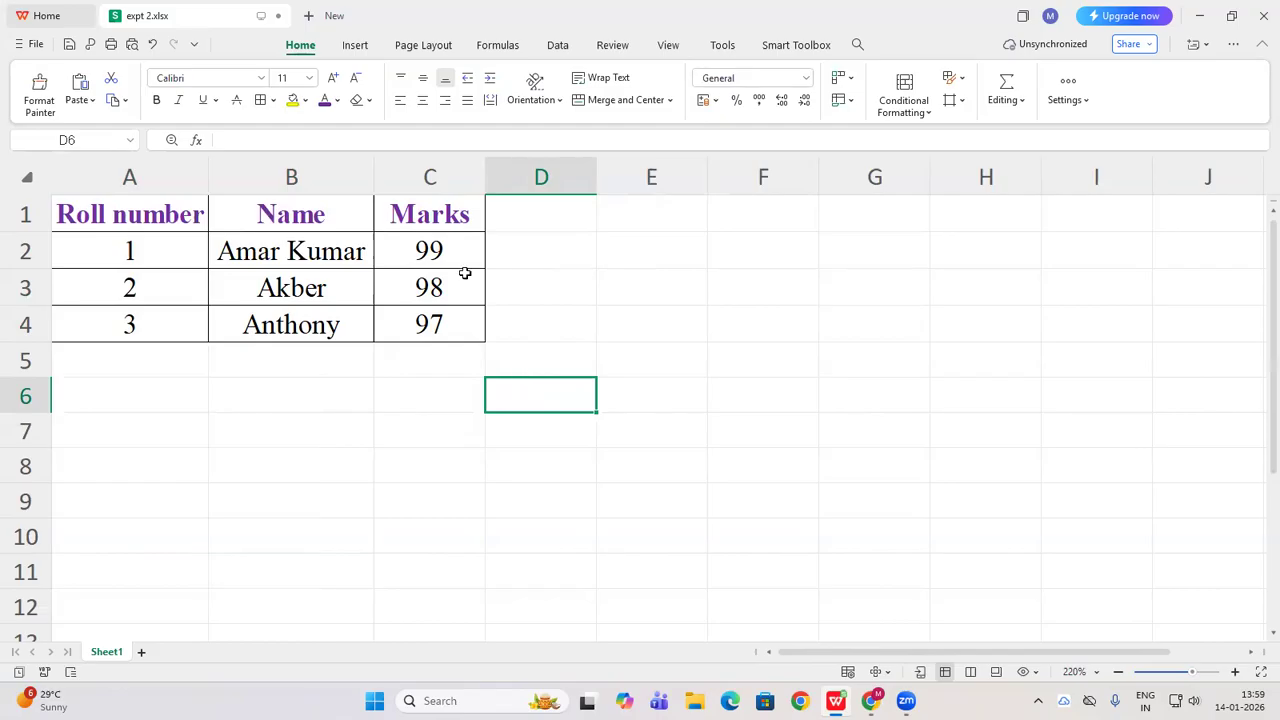
Cut the mark in C3 and paste it into C5 below the table
click(445, 285)
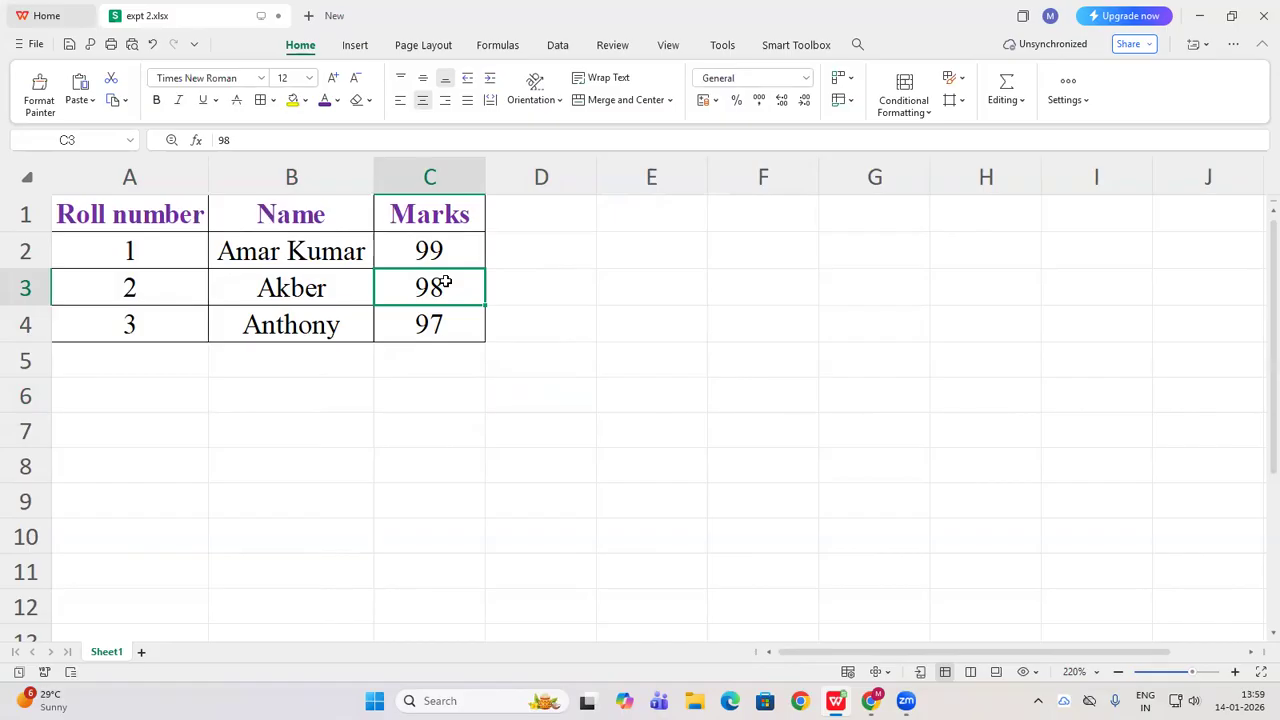
right_click(445, 285)
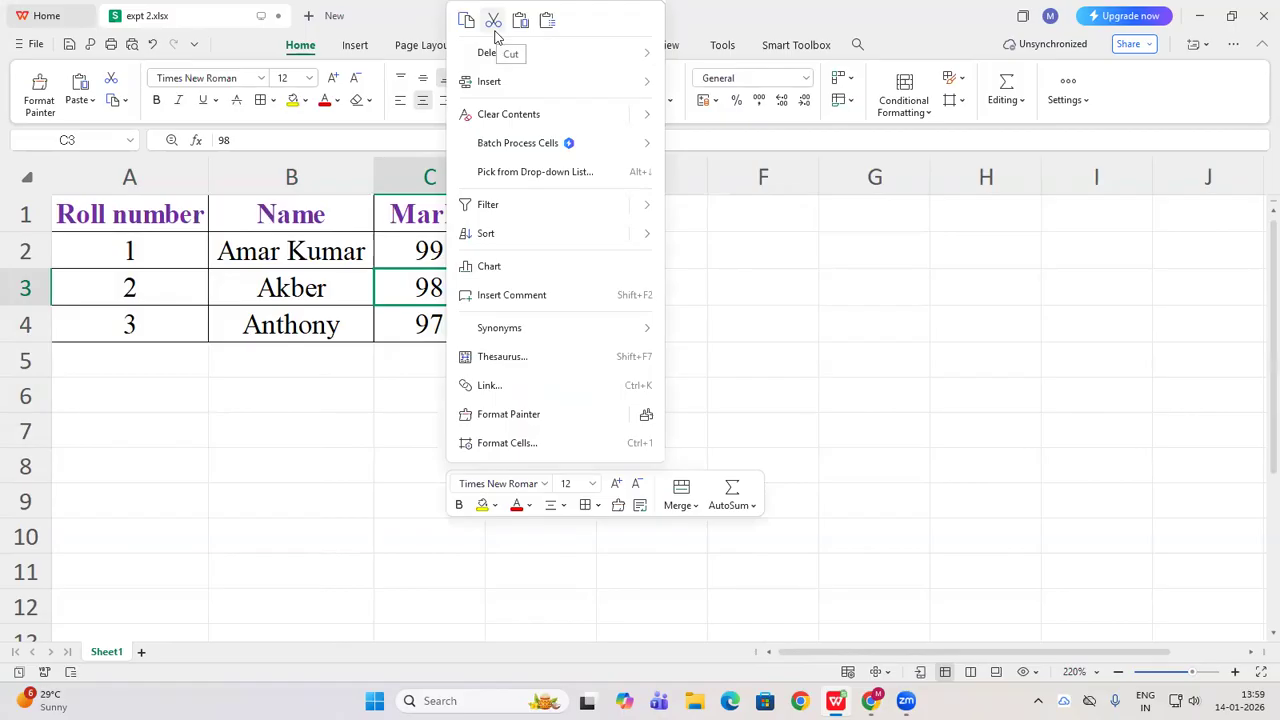
click(493, 21)
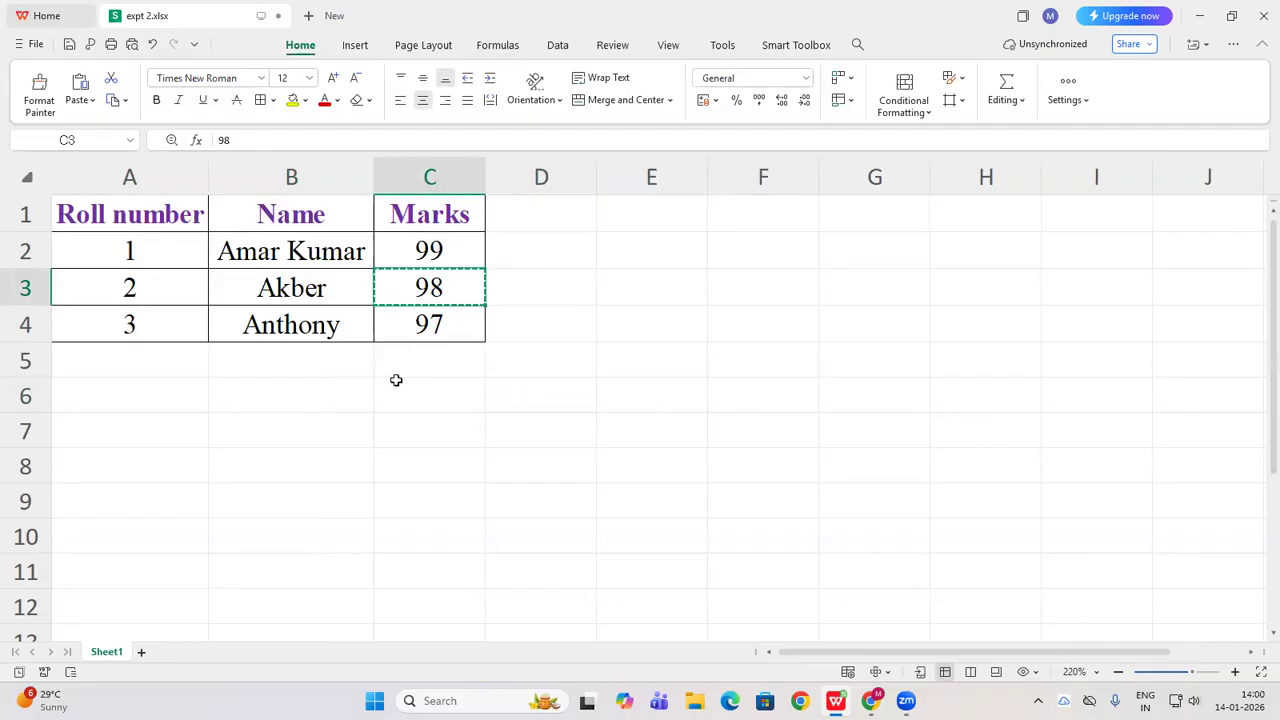
click(444, 357)
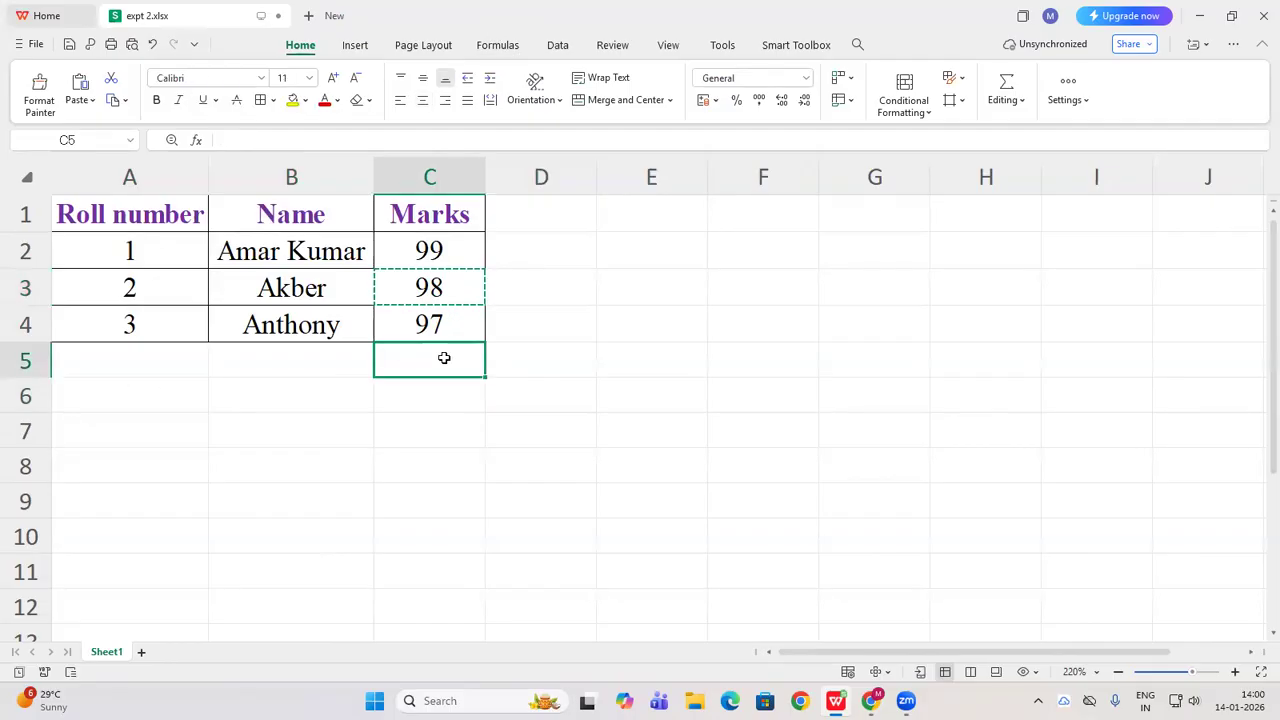
right_click(444, 357)
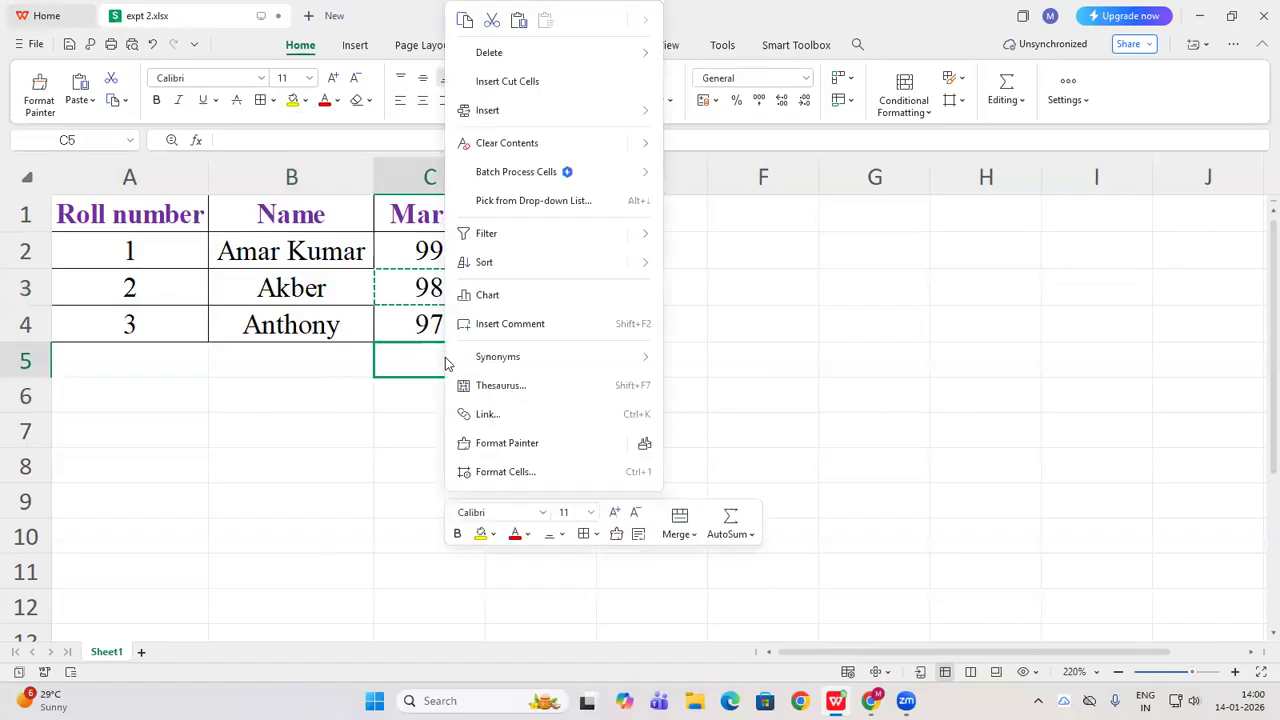
click(519, 22)
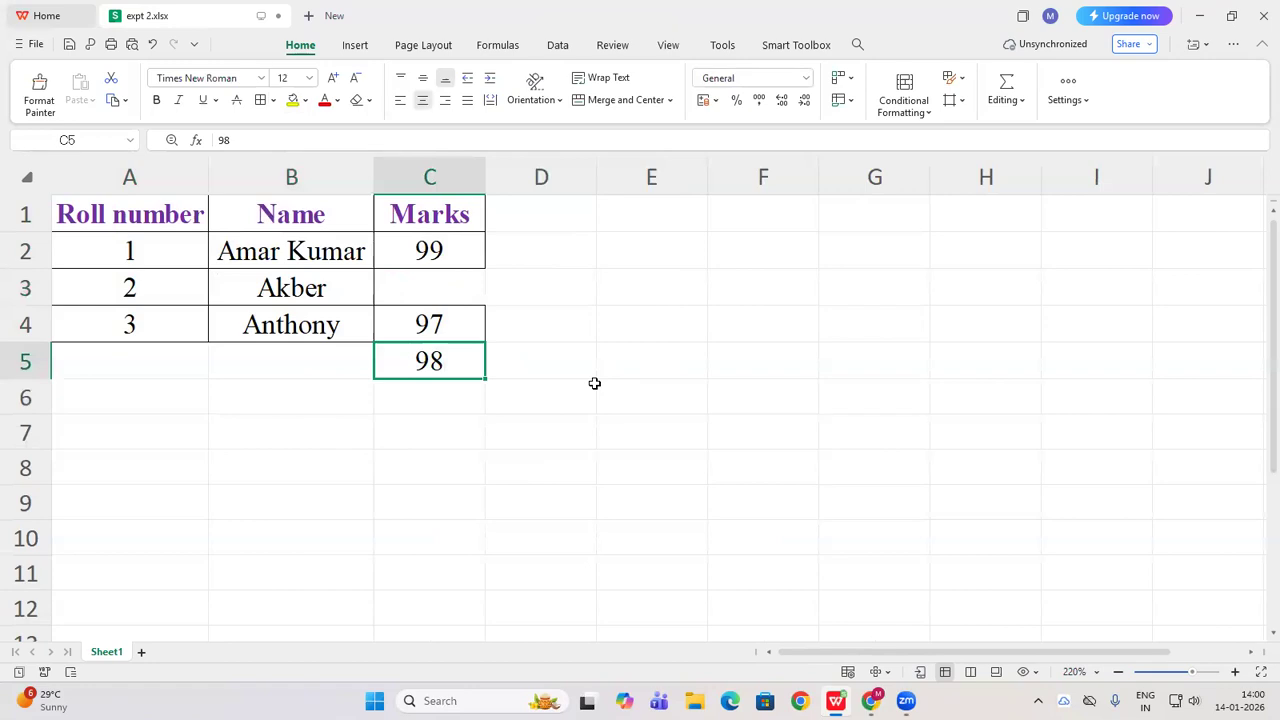
click(594, 383)
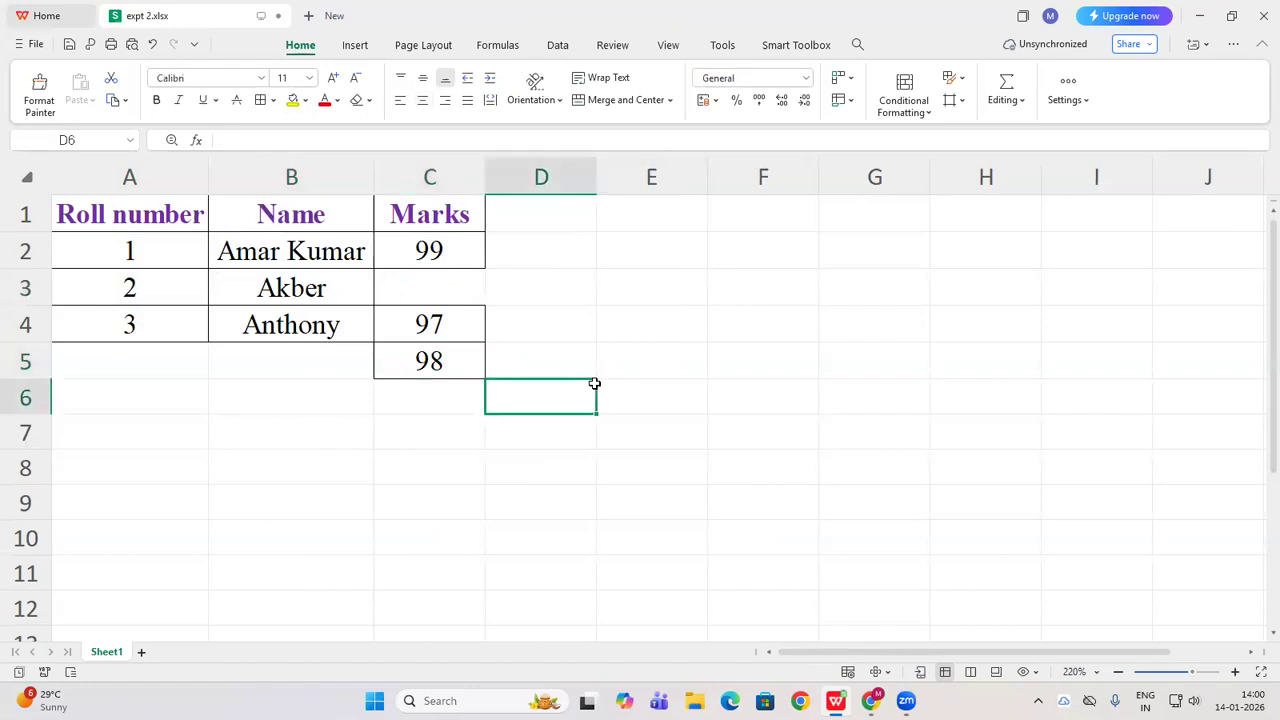
Cut the mark from C5 and paste it back into the empty cell C3
click(423, 295)
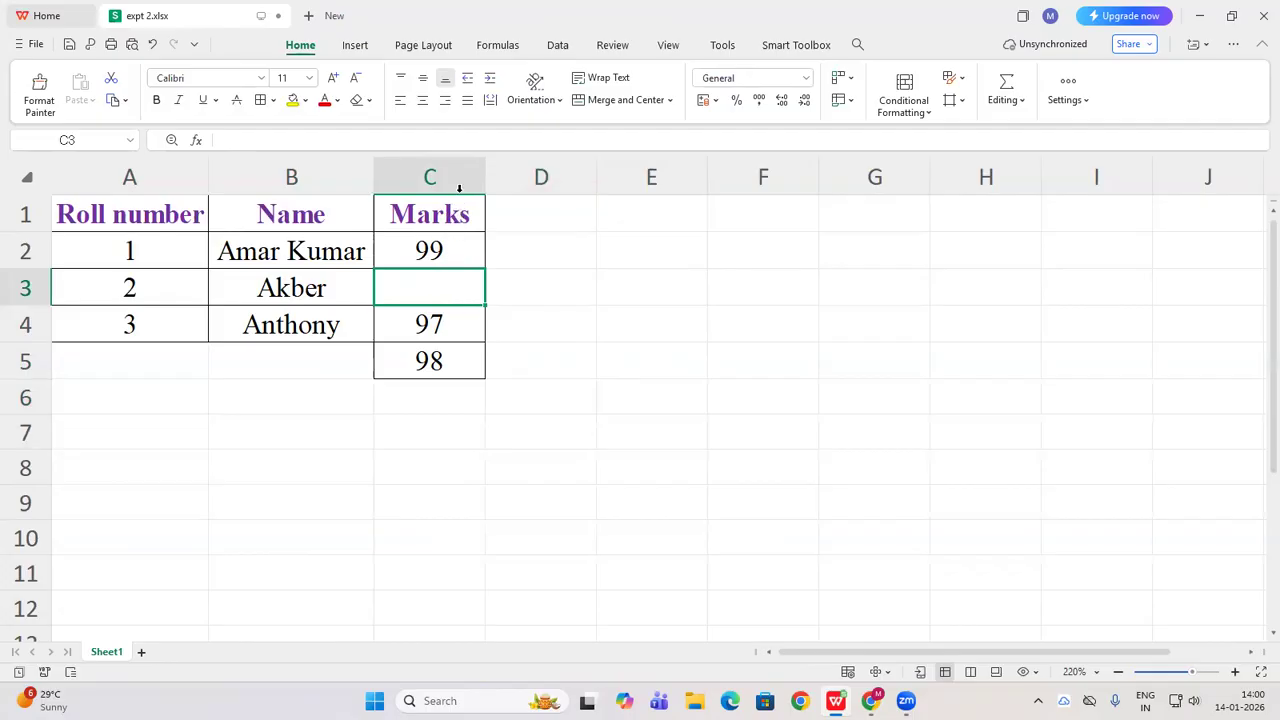
click(455, 372)
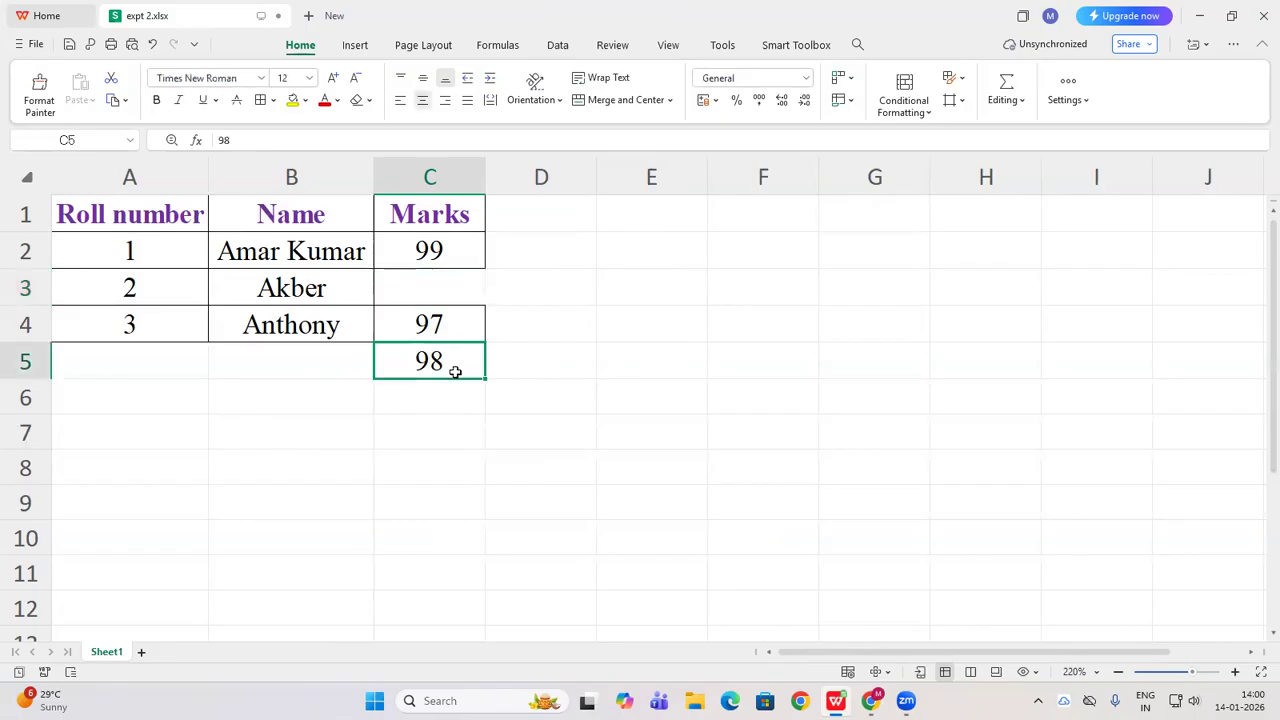
right_click(455, 372)
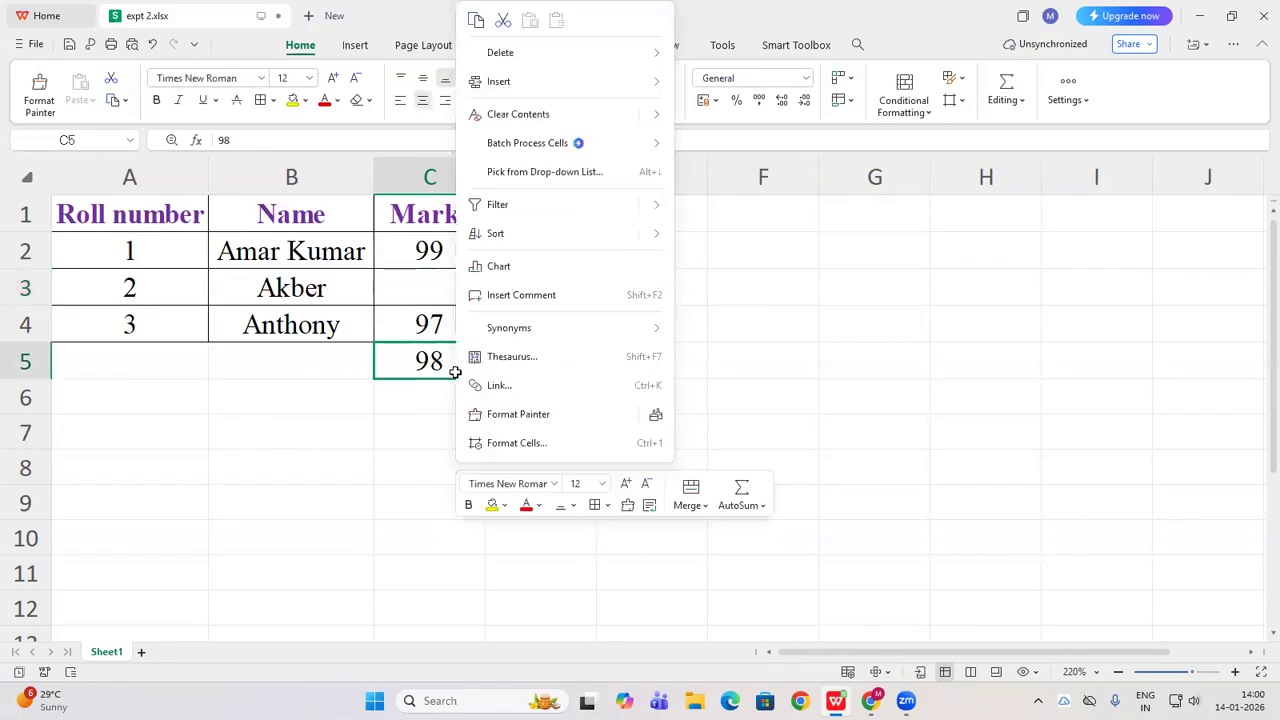
click(503, 22)
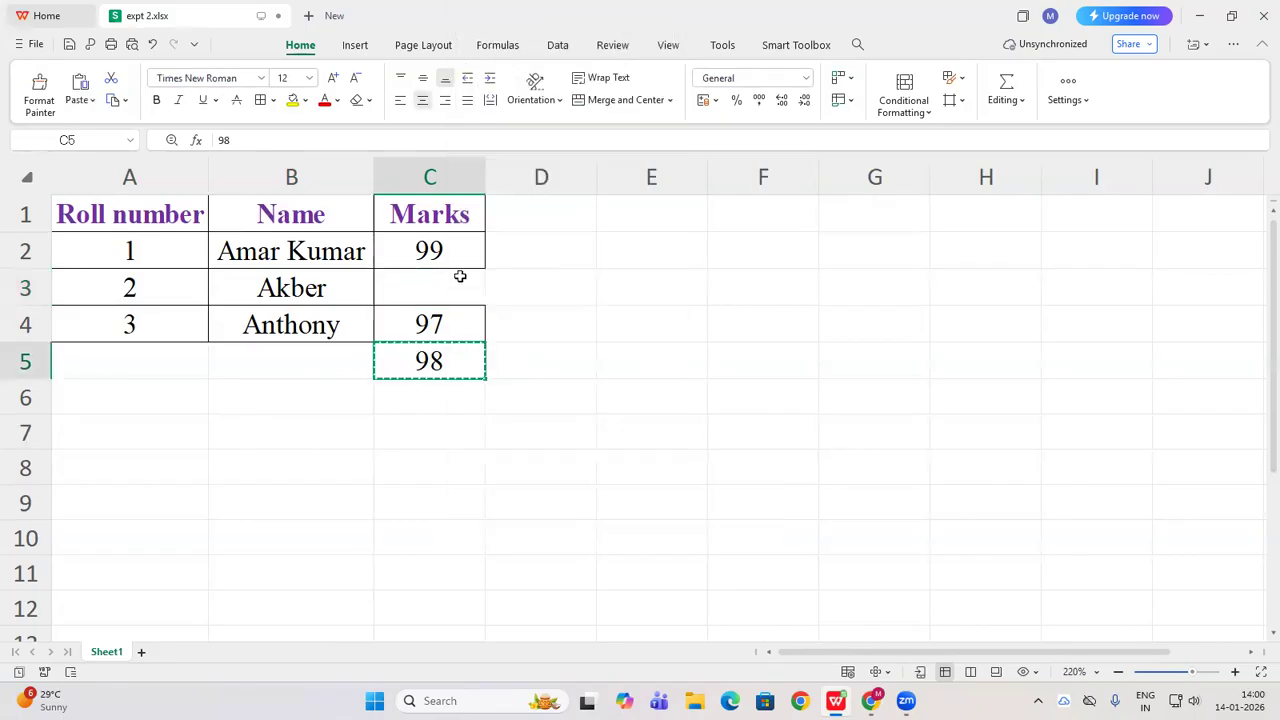
click(457, 288)
right_click(457, 288)
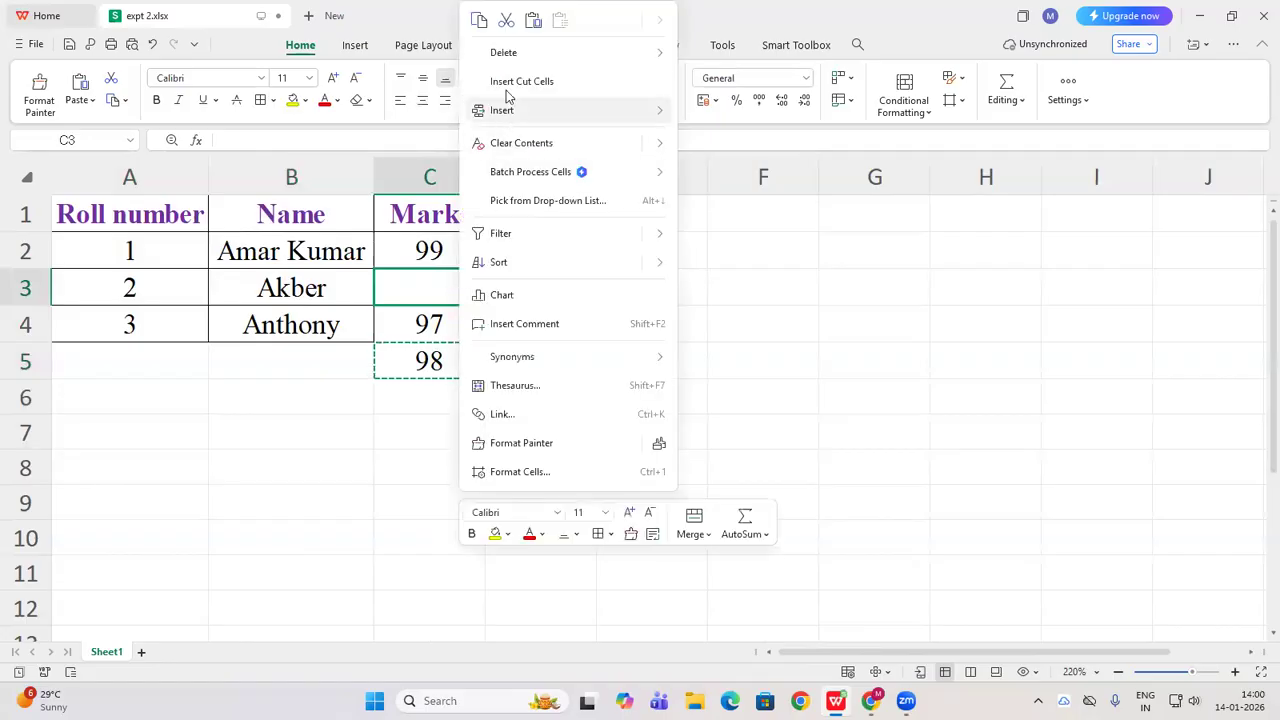
click(533, 20)
click(599, 328)
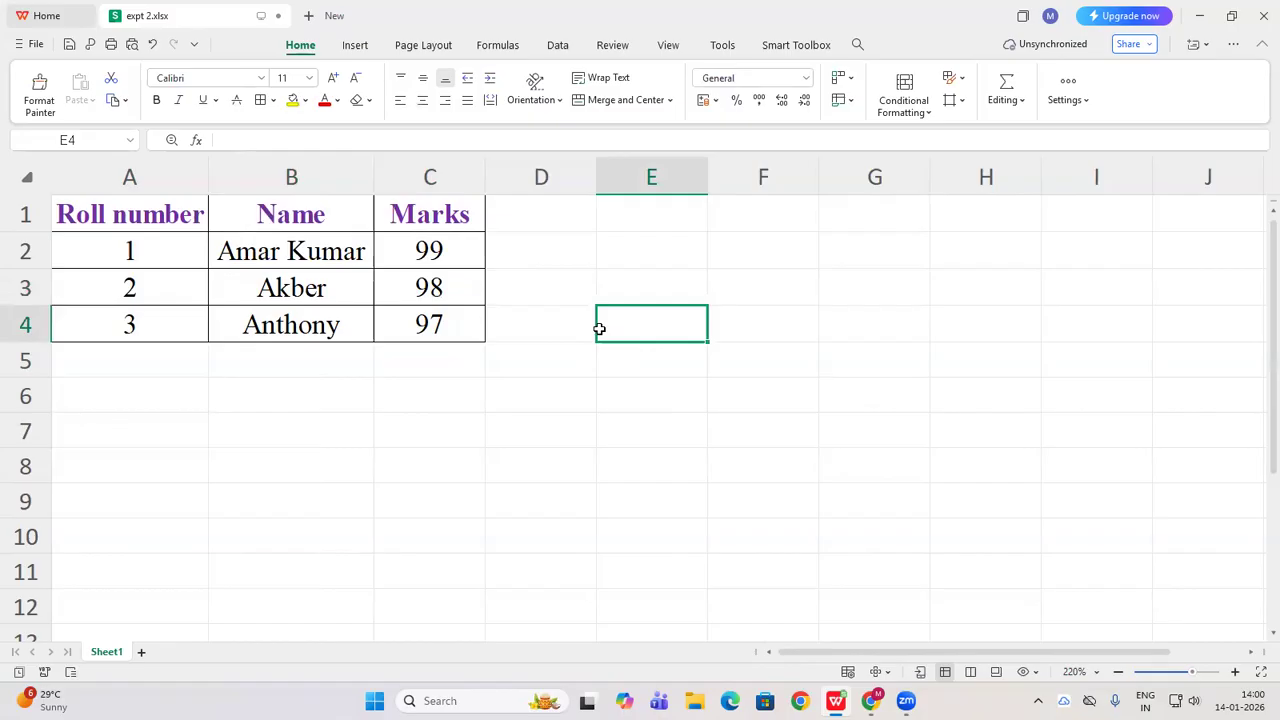
click(527, 372)
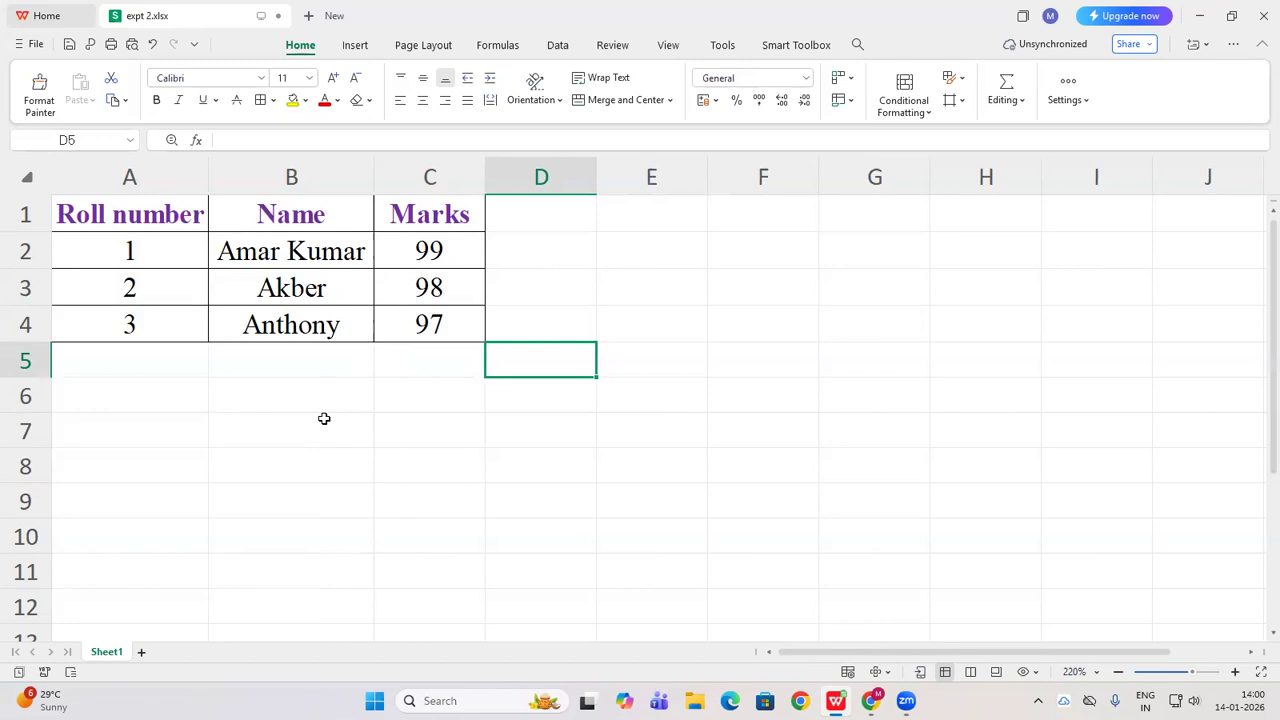
Insert one blank row above row 4, the third student's row
click(26, 324)
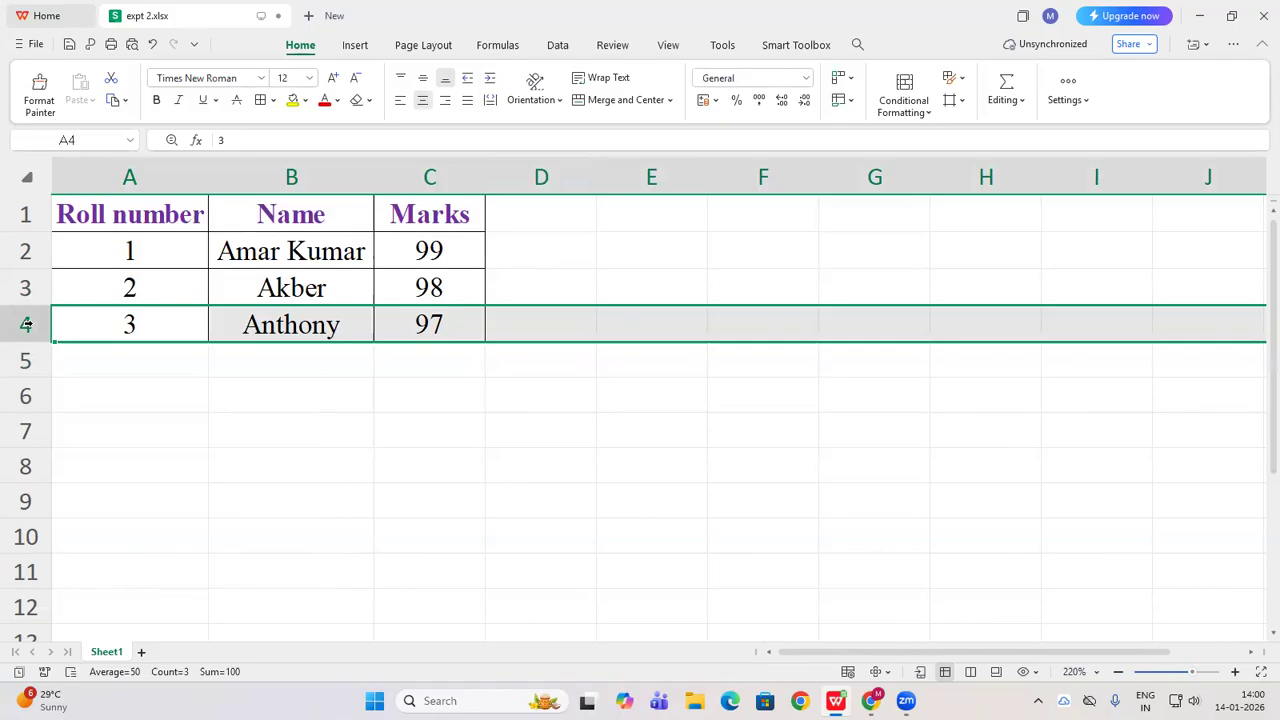
right_click(26, 324)
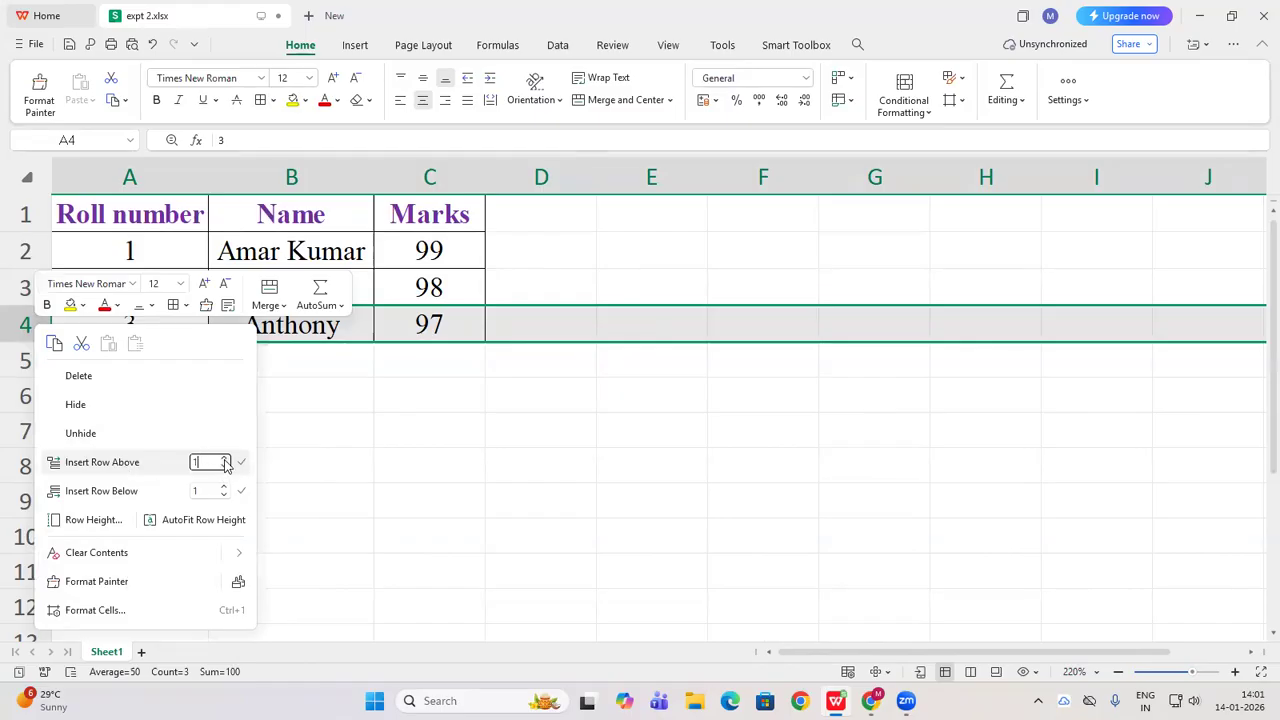
click(101, 462)
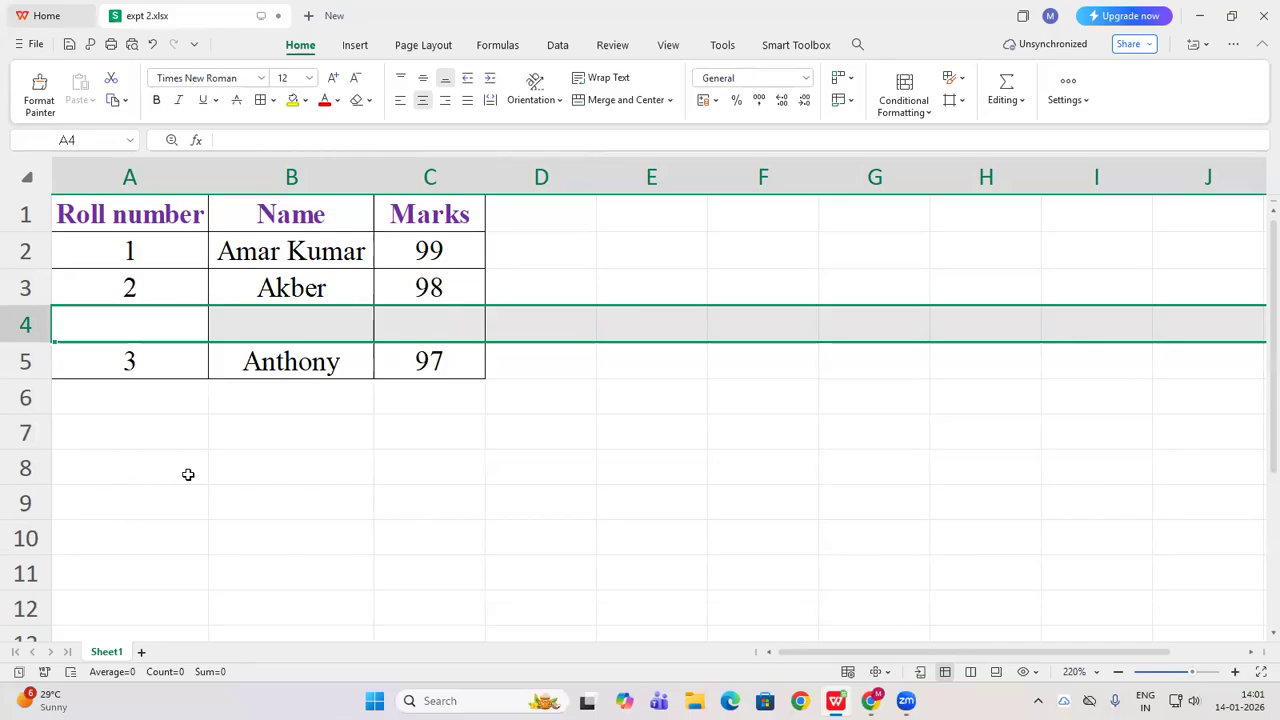
Insert one blank column between the Roll number and Name columns
click(307, 176)
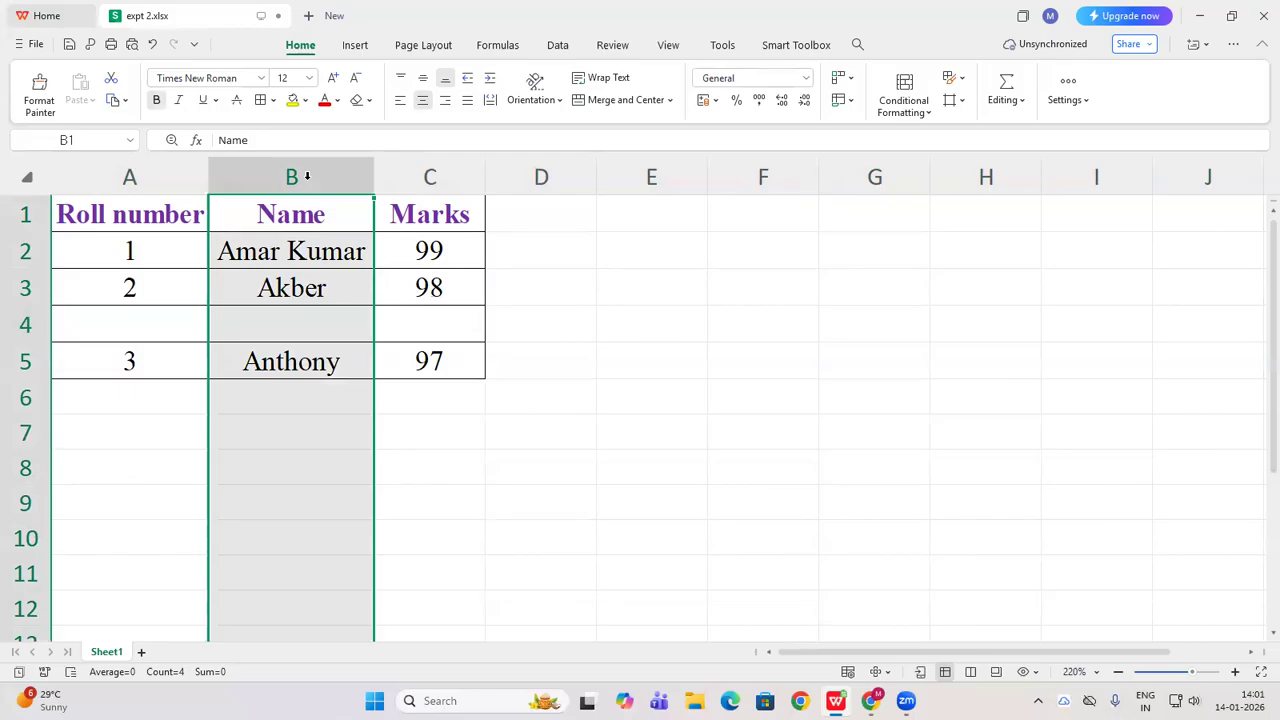
right_click(307, 176)
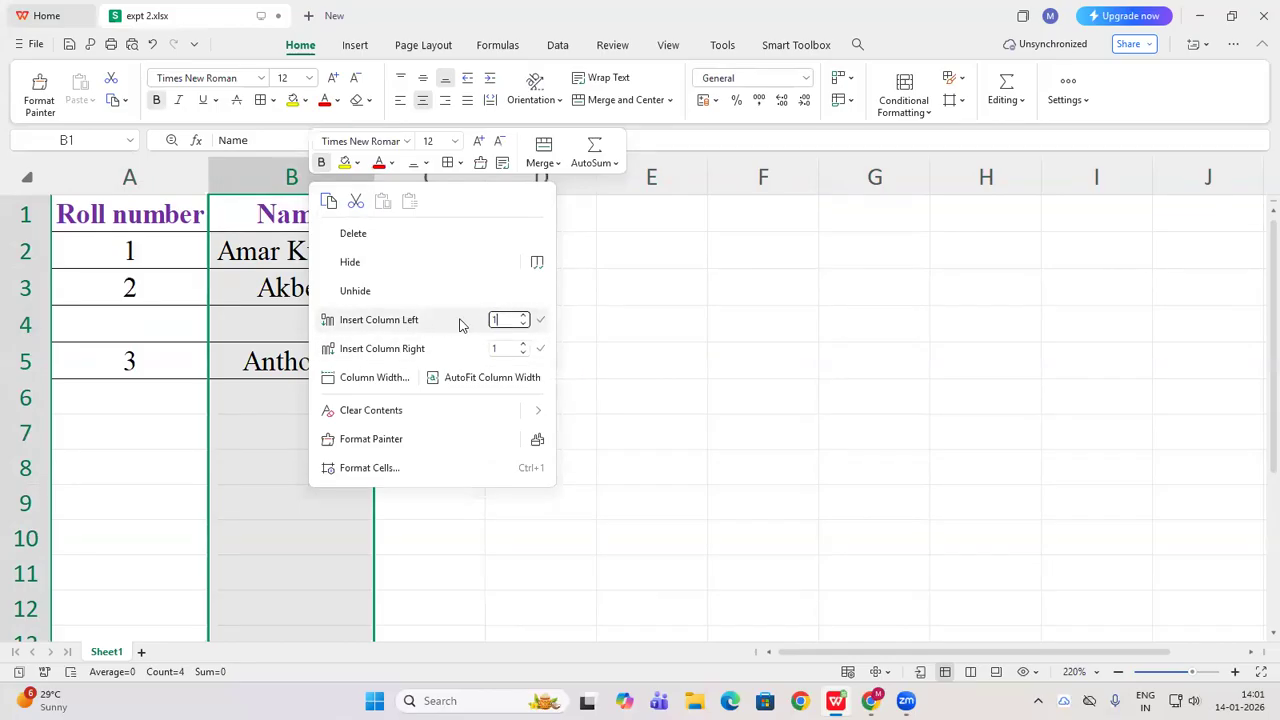
click(401, 320)
click(463, 455)
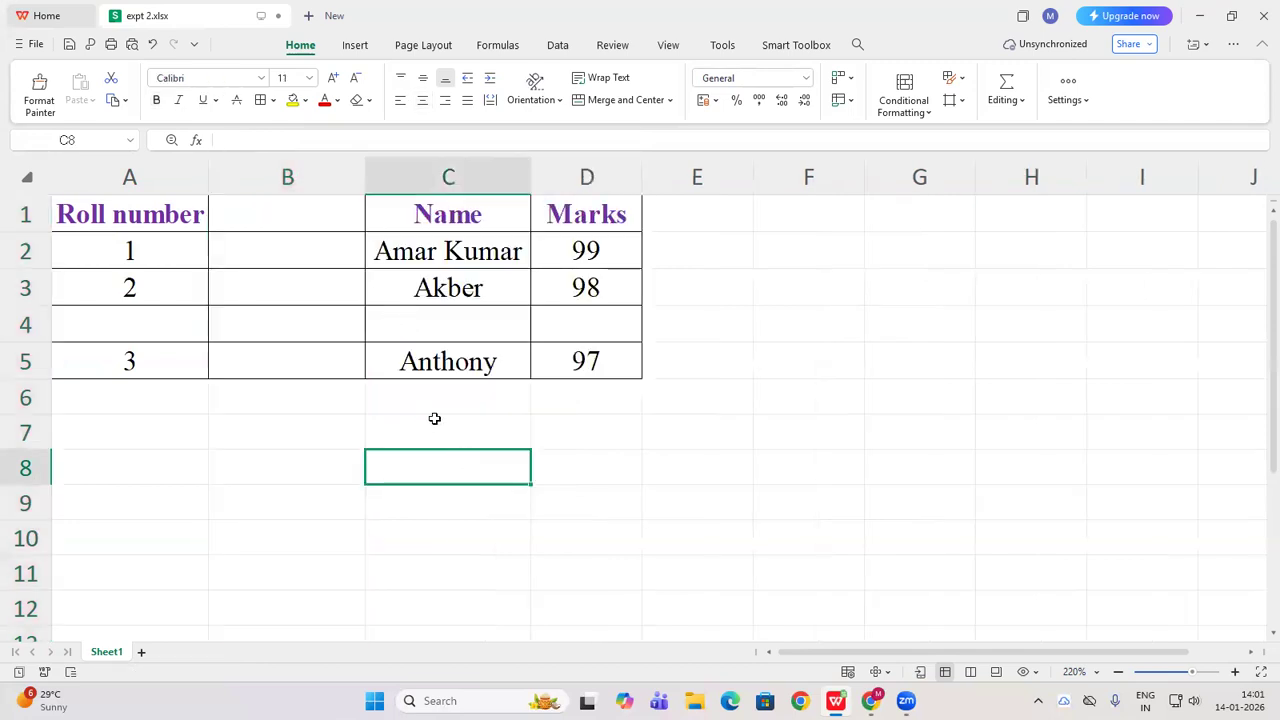
click(315, 182)
click(455, 430)
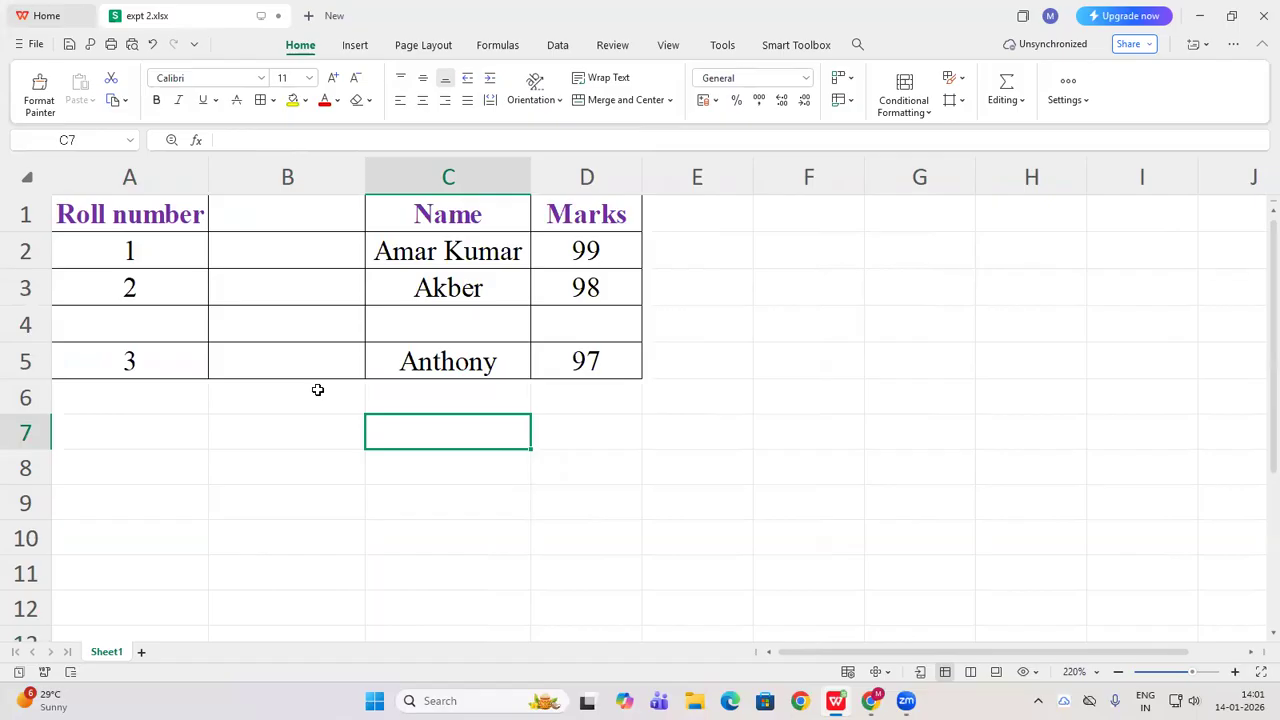
Enter the header Class in B1 and fill the column below it, B2 to B5, with FYBSc
click(297, 218)
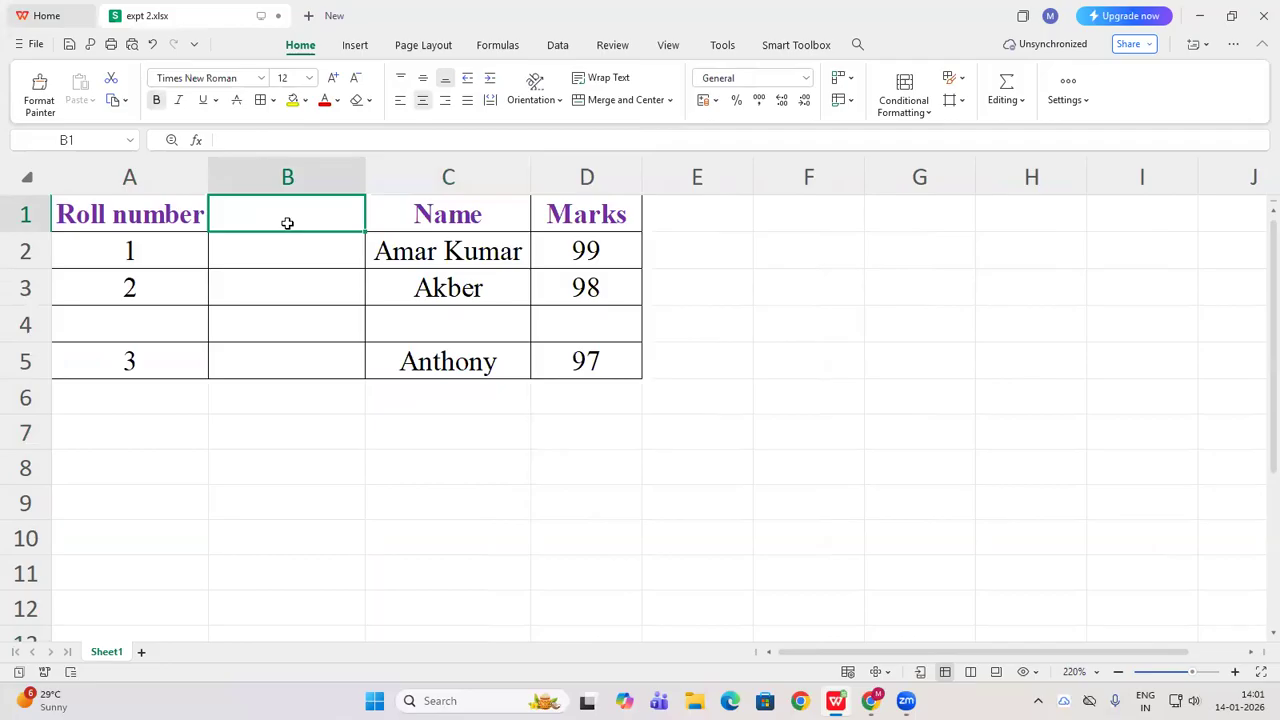
text(Class)
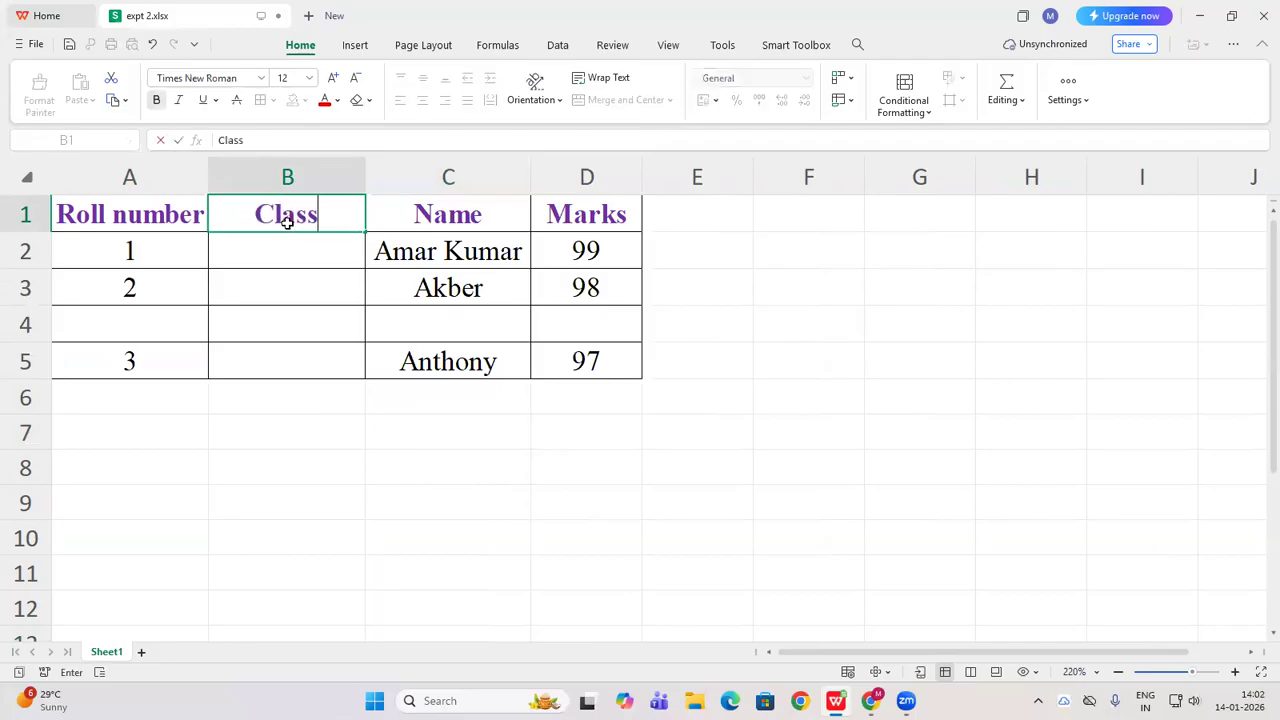
key(Return)
text(FYBSc)
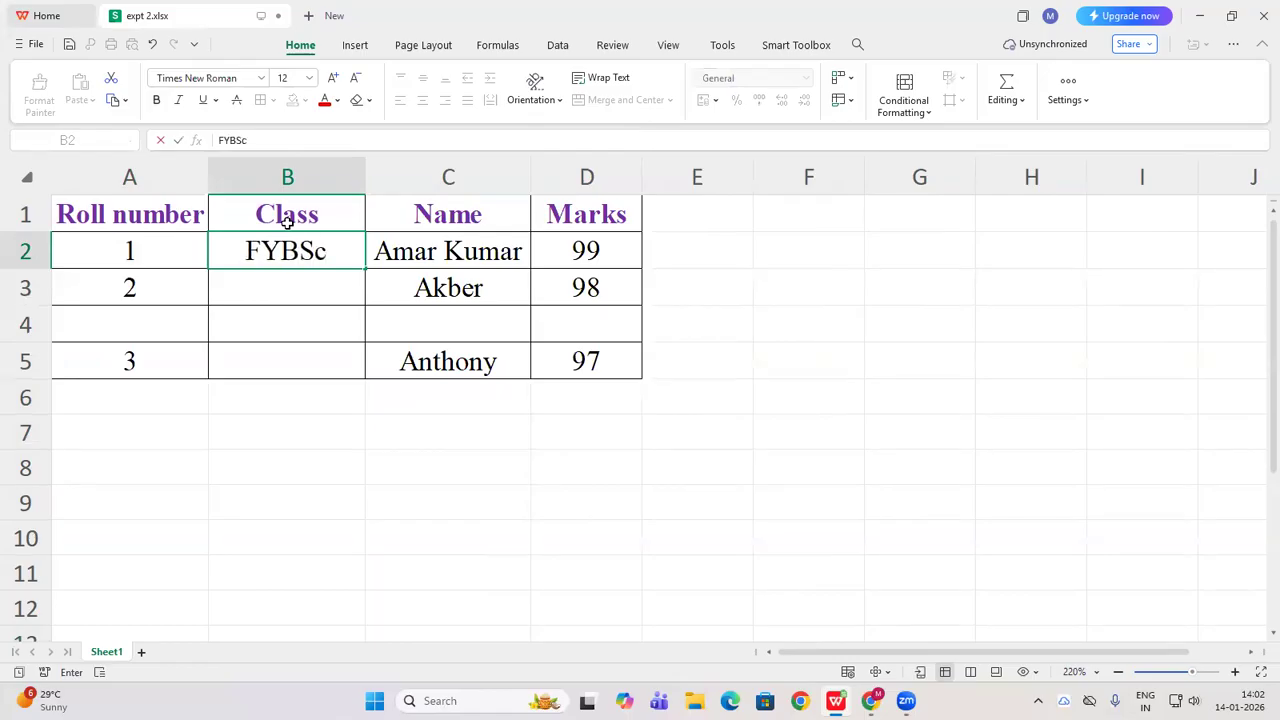
key(Return)
text(FYBSc)
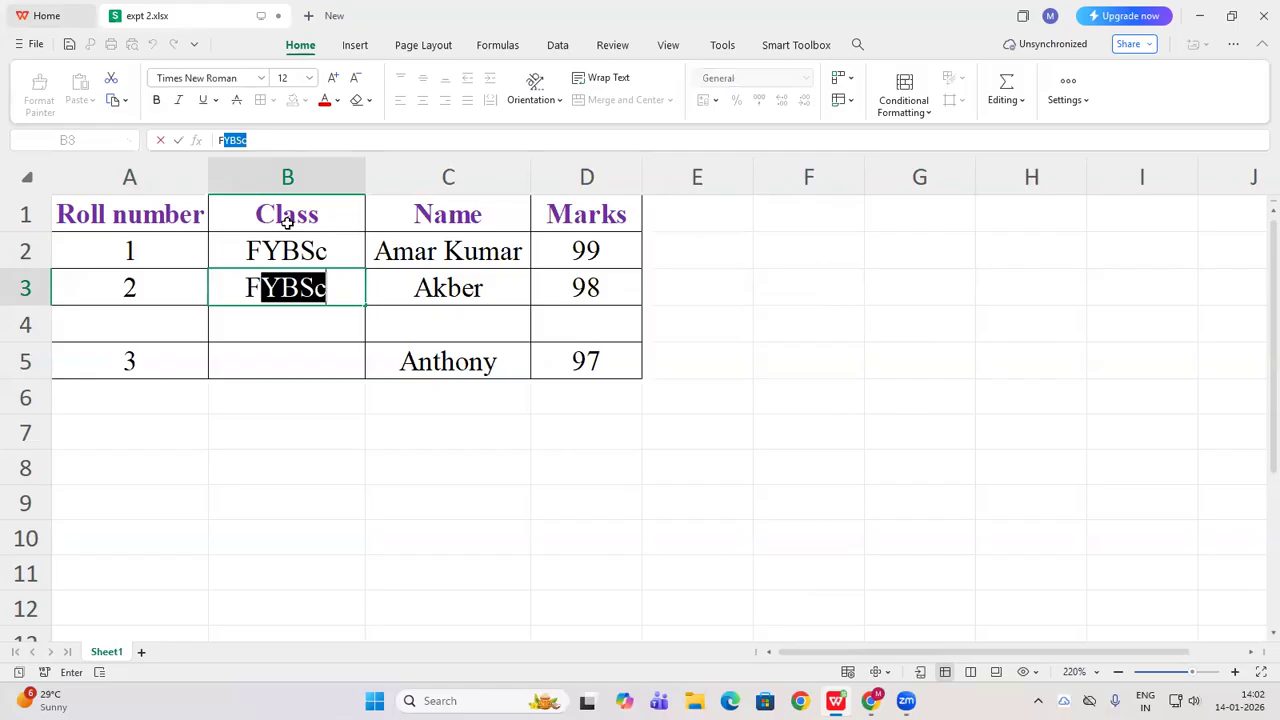
key(Return)
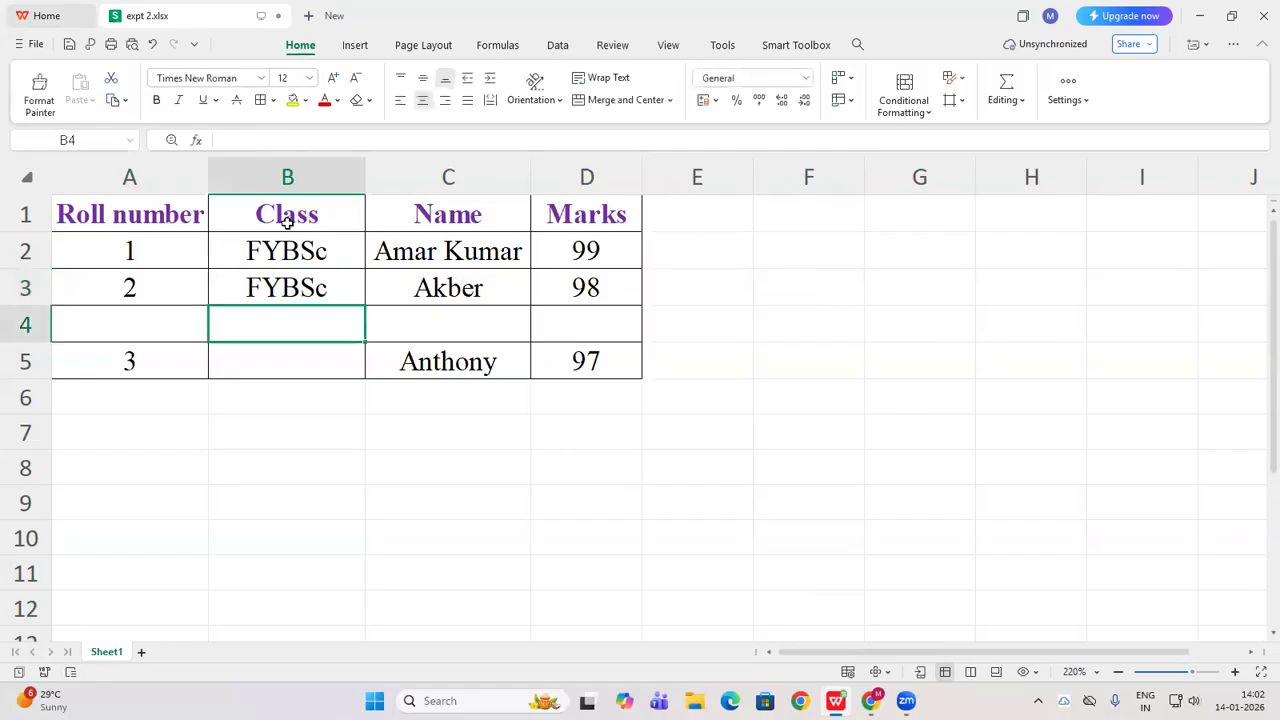
drag(317, 250, 356, 371)
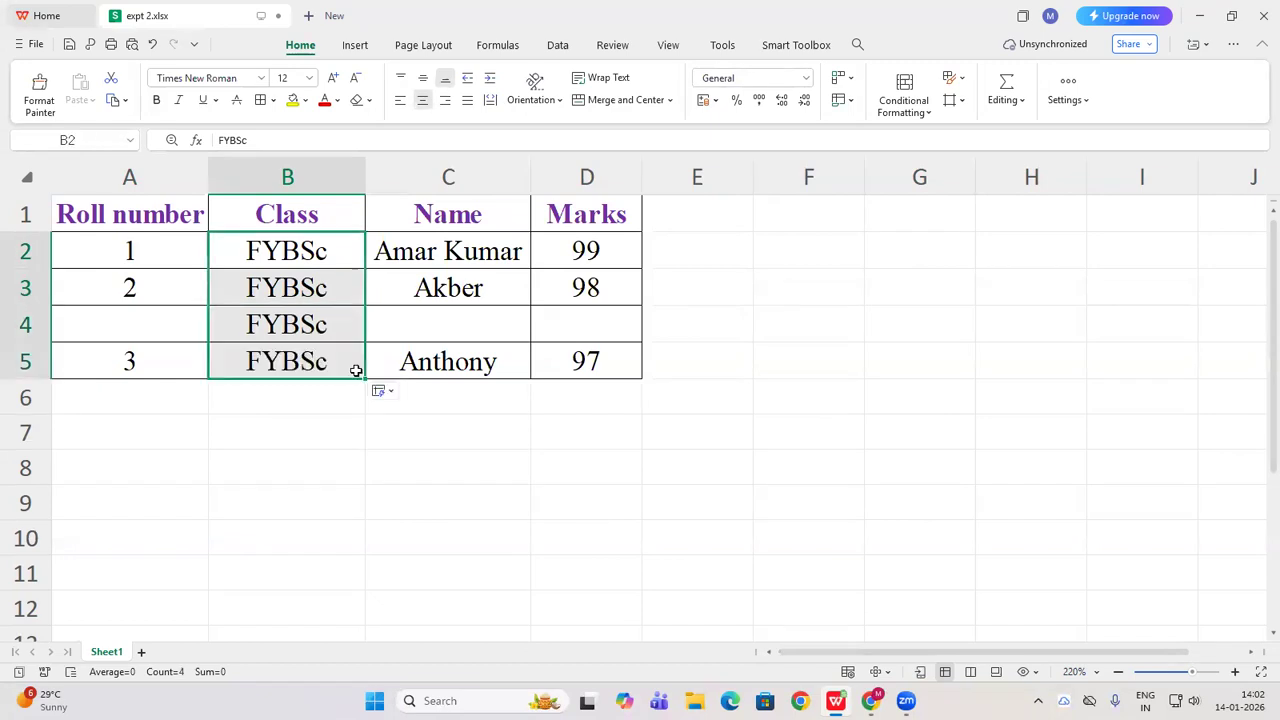
Enter roll number 3 in A4 for the inserted row and change the roll number in A5 to 4
click(170, 325)
text(3)
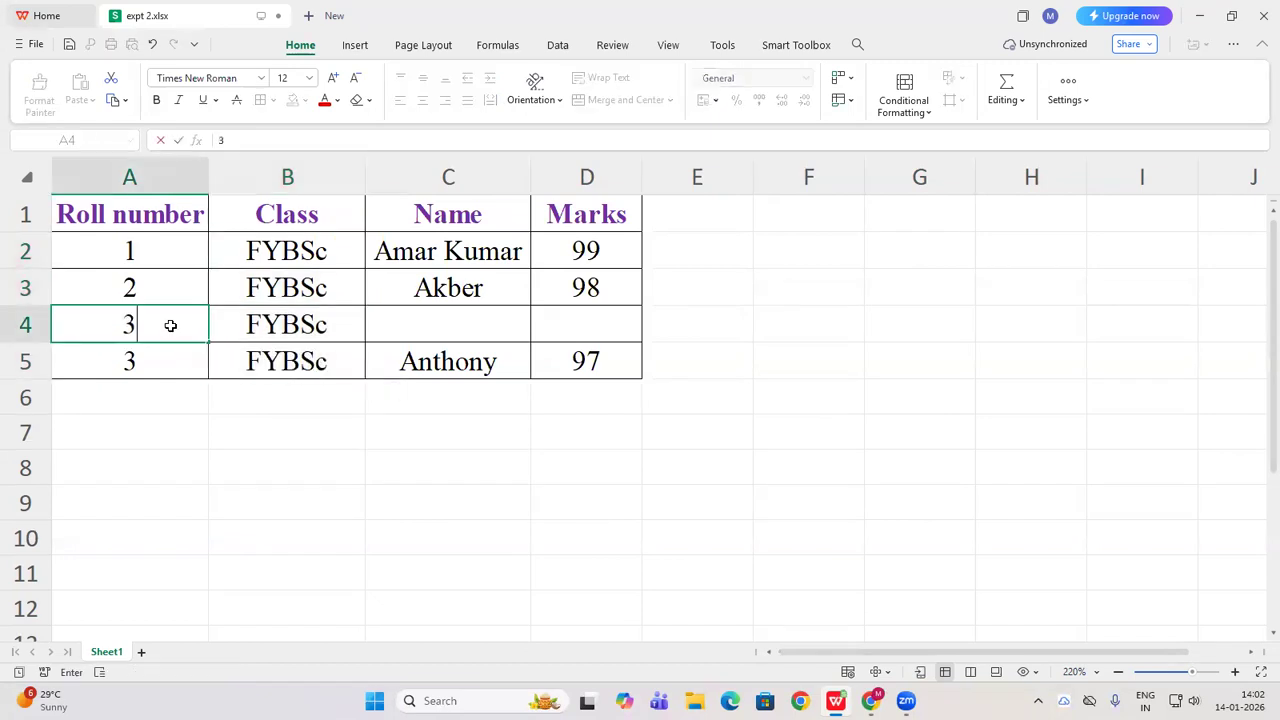
click(143, 370)
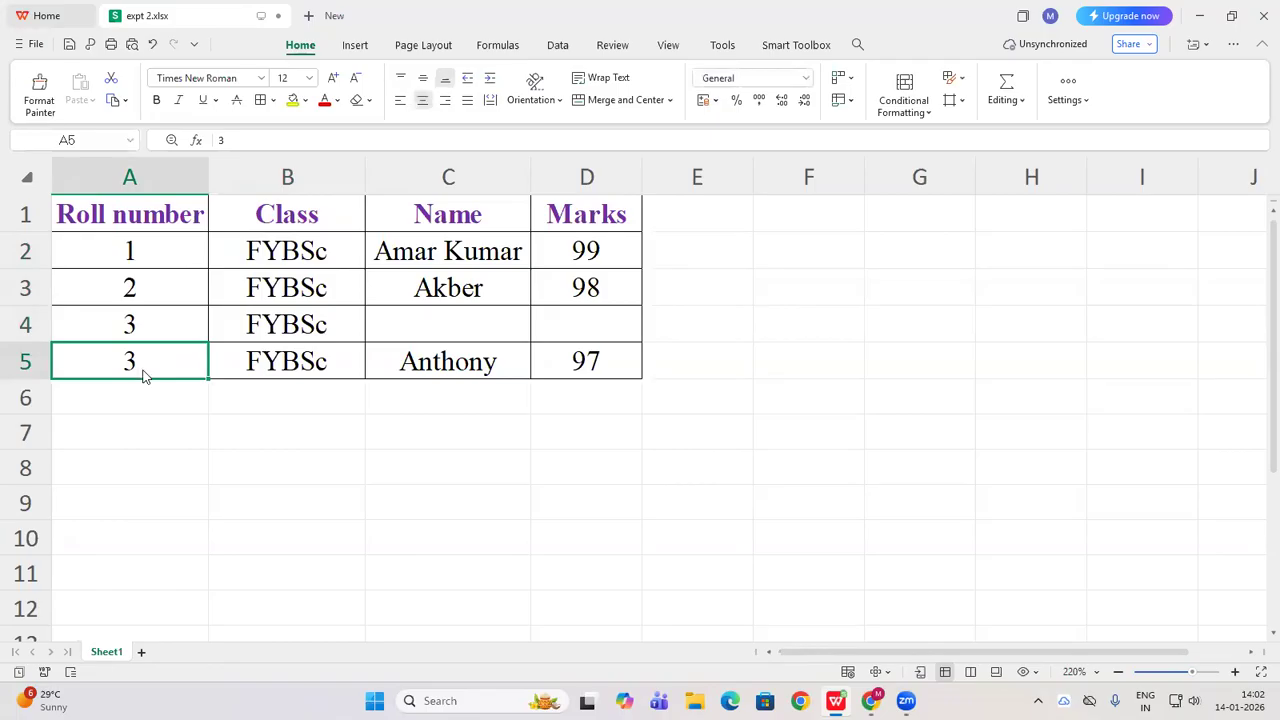
text(4)
Complete row 4 by entering the student's name in C4 and a mark of 88 in D4
click(422, 321)
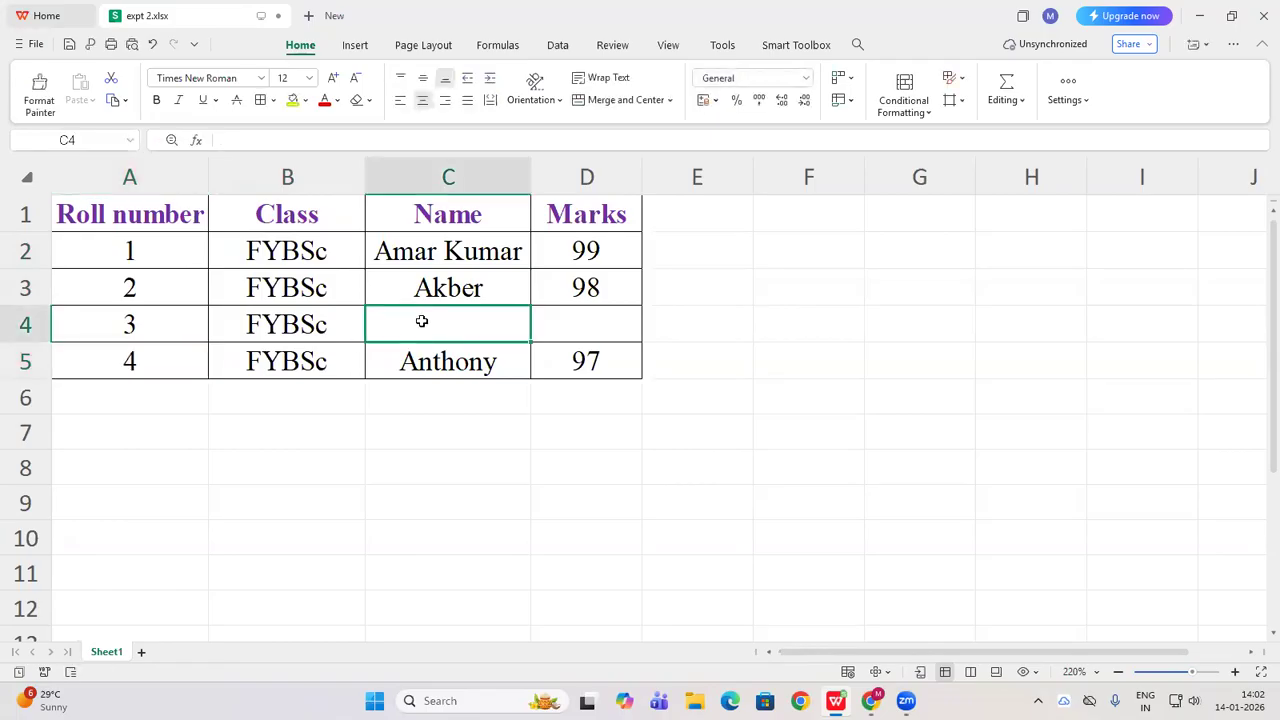
text(Mic)
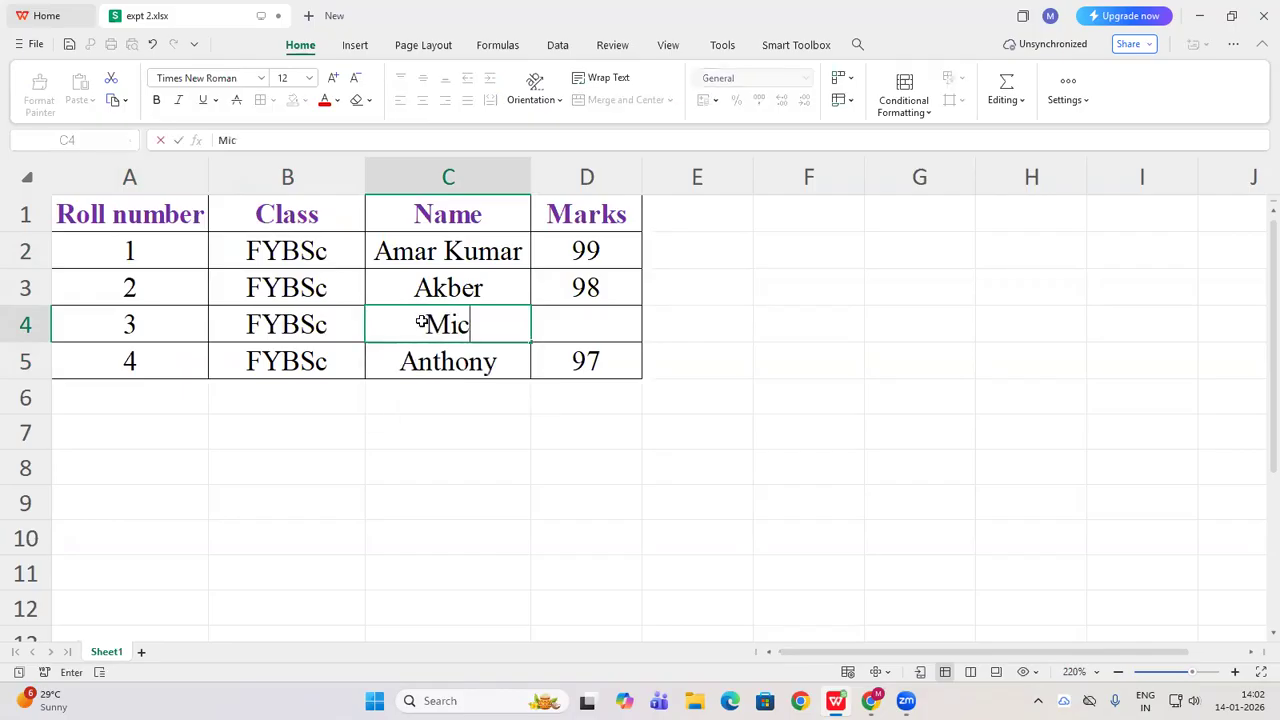
text(heal)
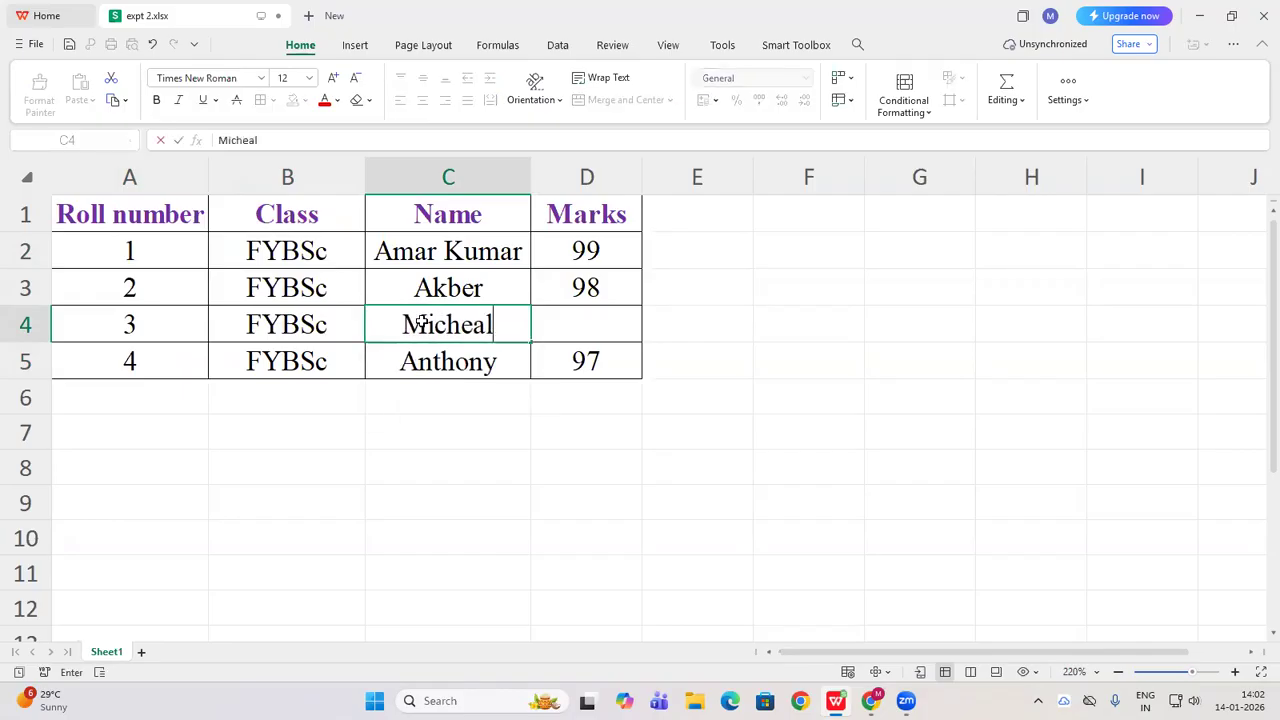
click(600, 327)
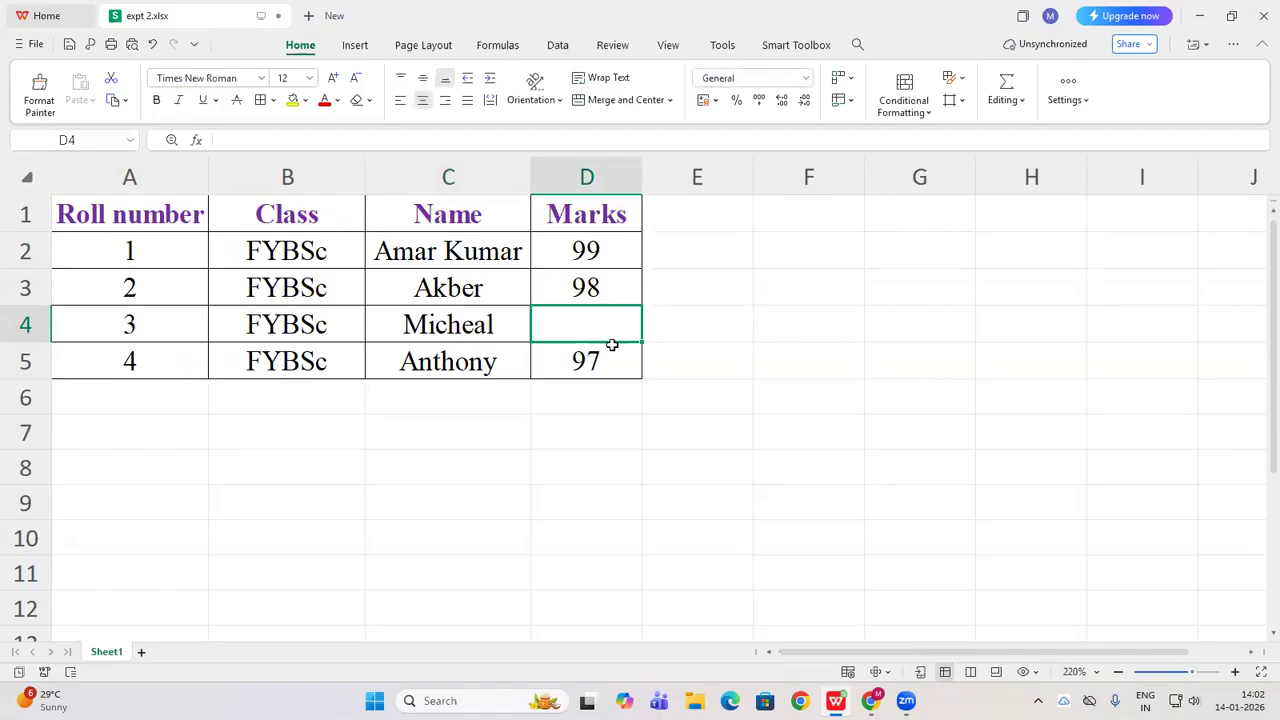
text(88)
click(669, 443)
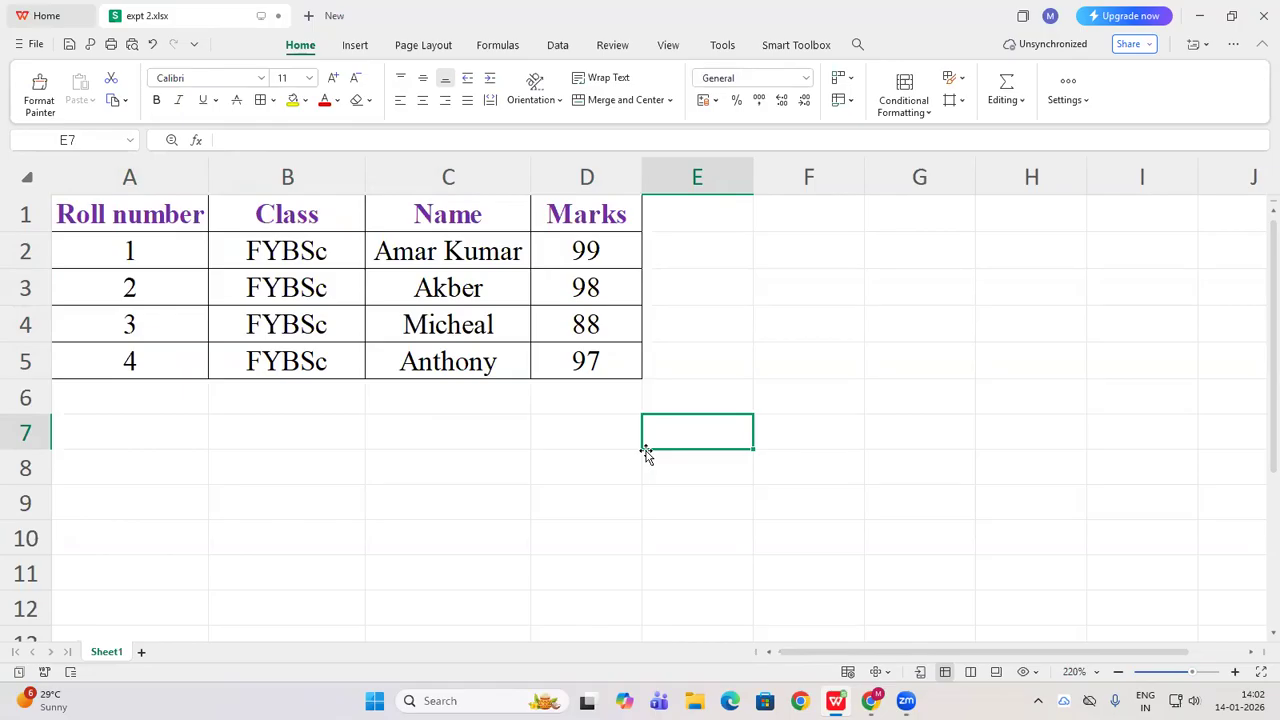
Delete the whole of row 5, the last student's row, from the table
click(22, 362)
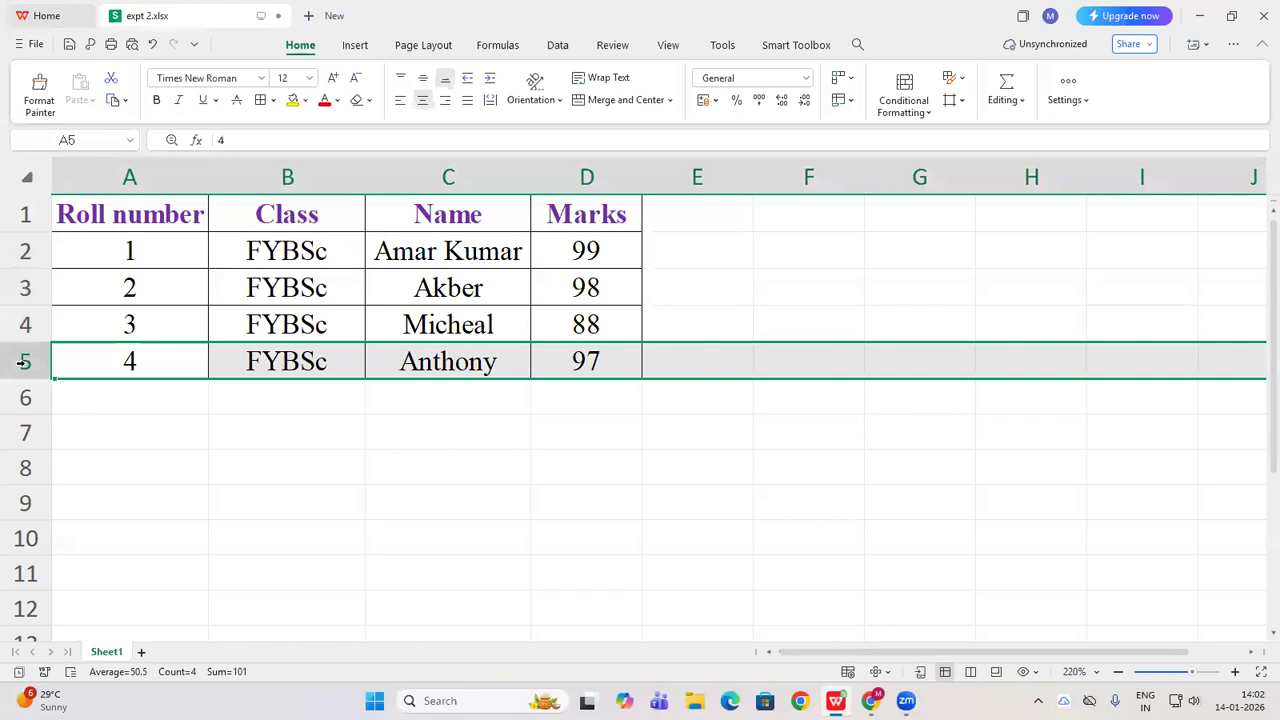
right_click(22, 362)
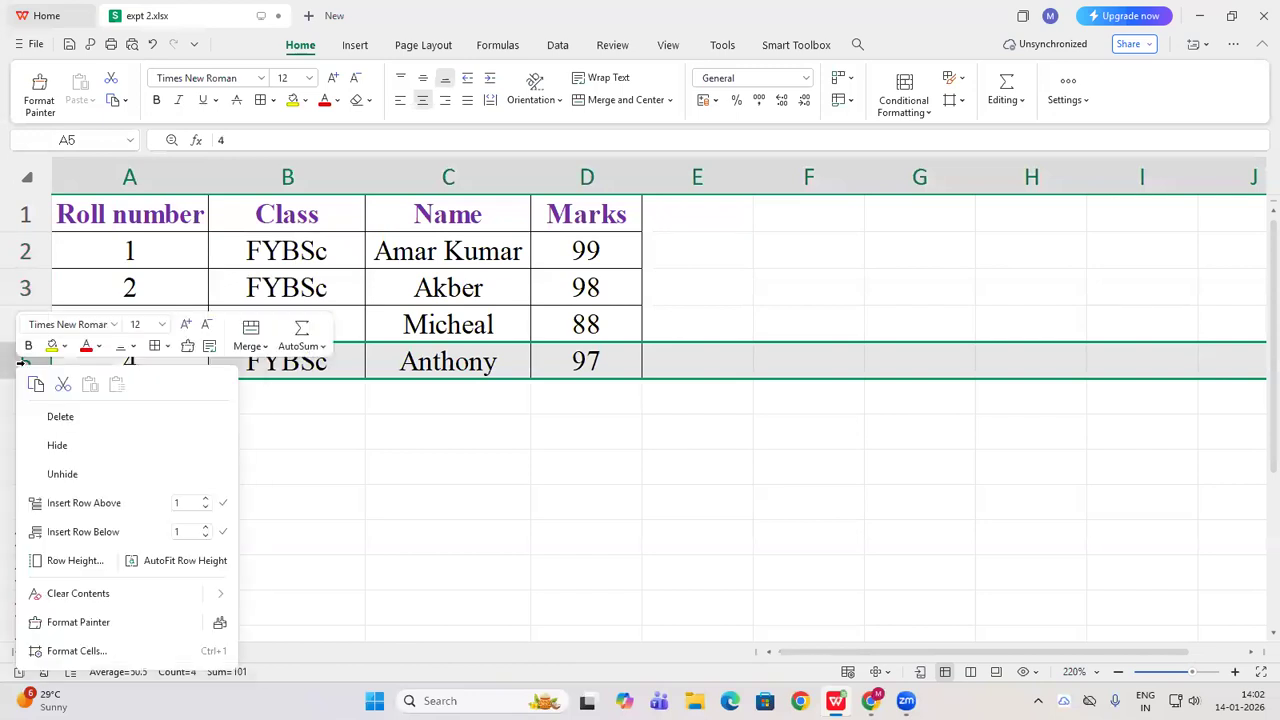
click(62, 417)
click(343, 443)
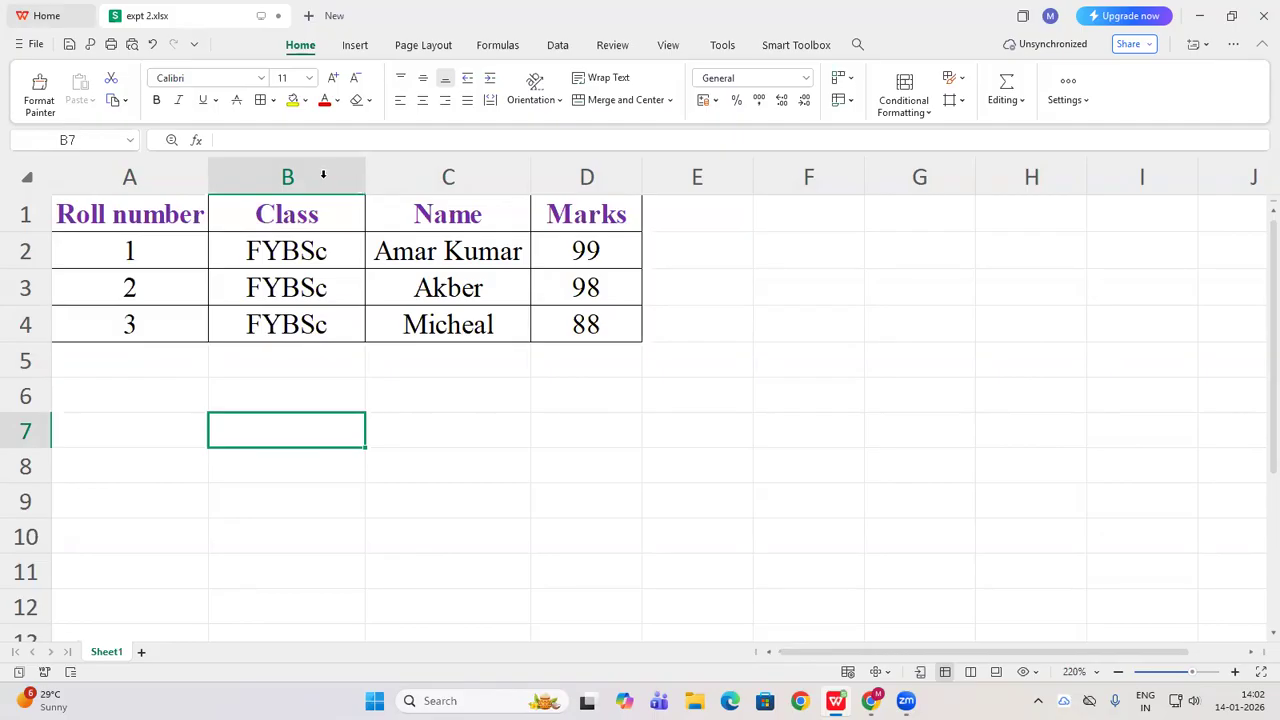
Delete the entire Roll number column from the sheet
click(186, 173)
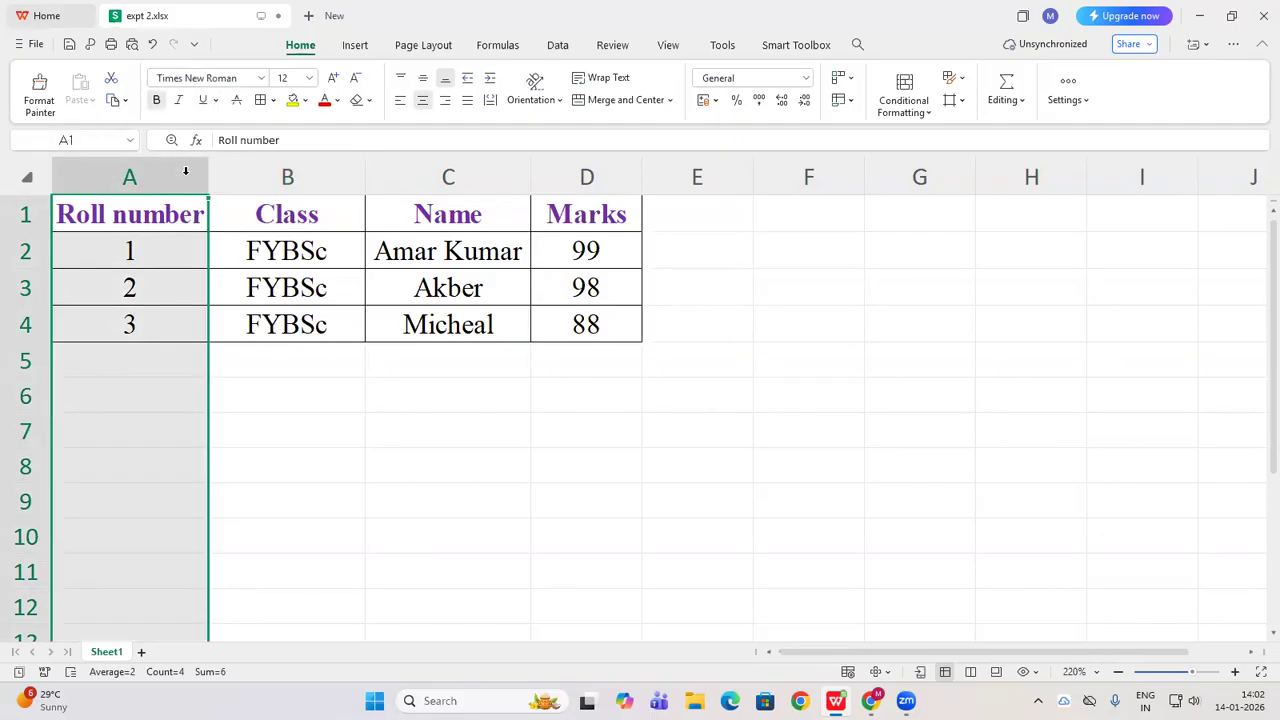
right_click(185, 172)
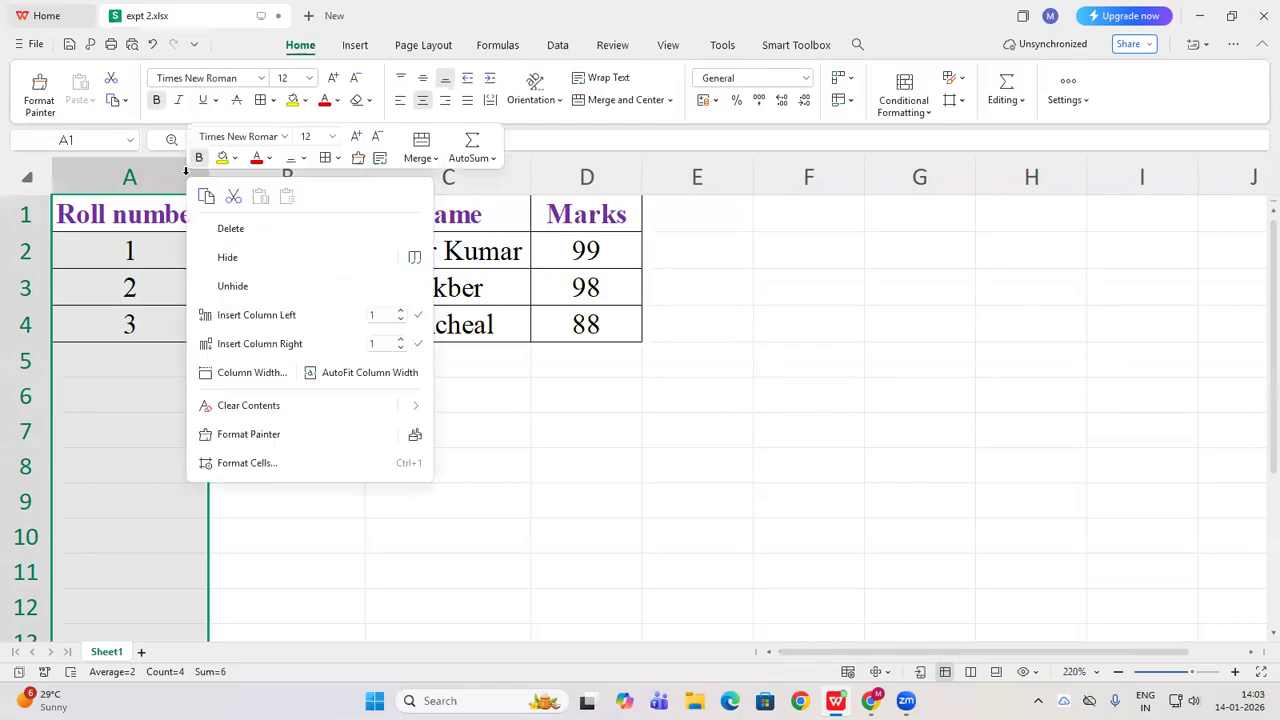
click(261, 232)
click(366, 391)
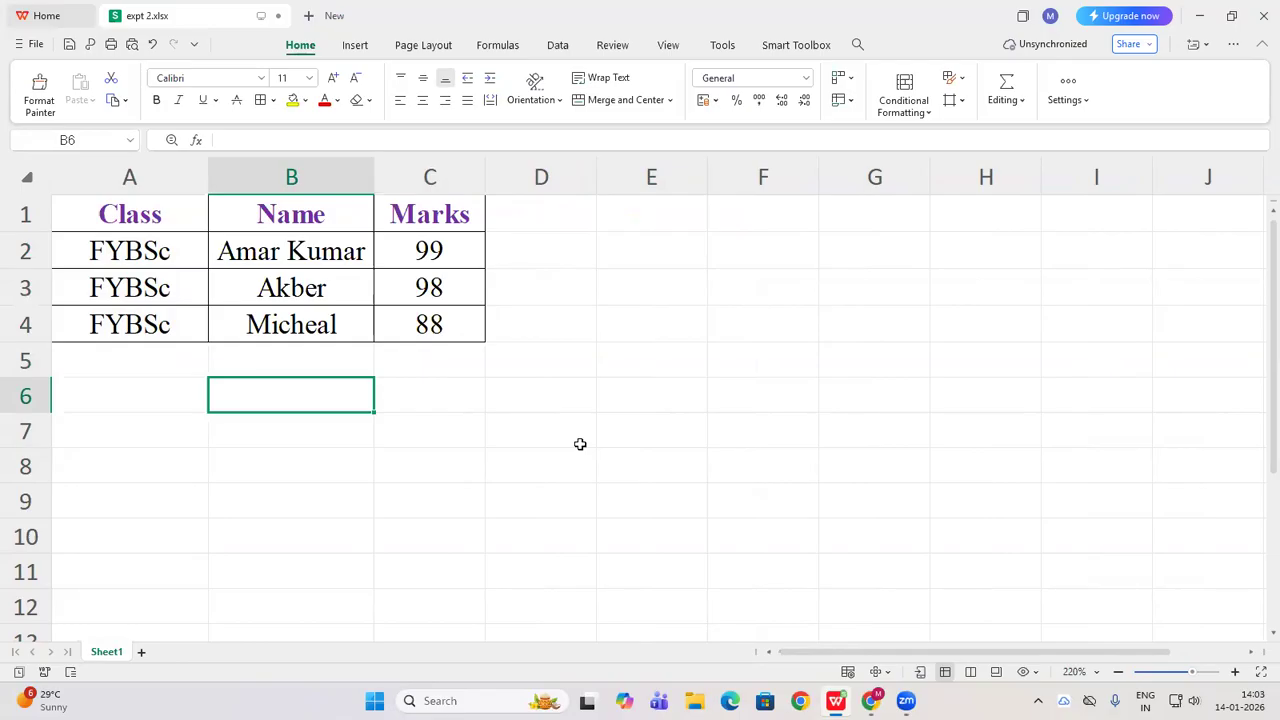
Save the workbook to the Desktop as Expt 2.xlsx in Microsoft Excel Workbook format, replacing the existing file
click(37, 50)
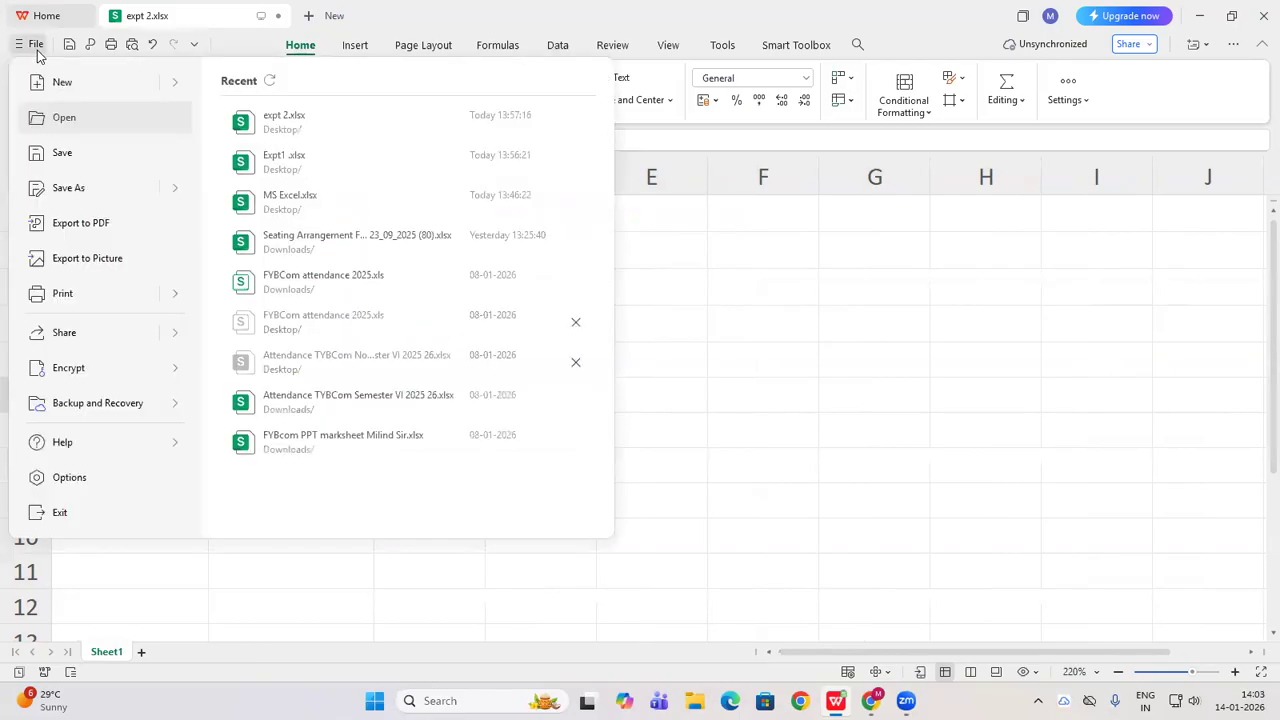
click(106, 190)
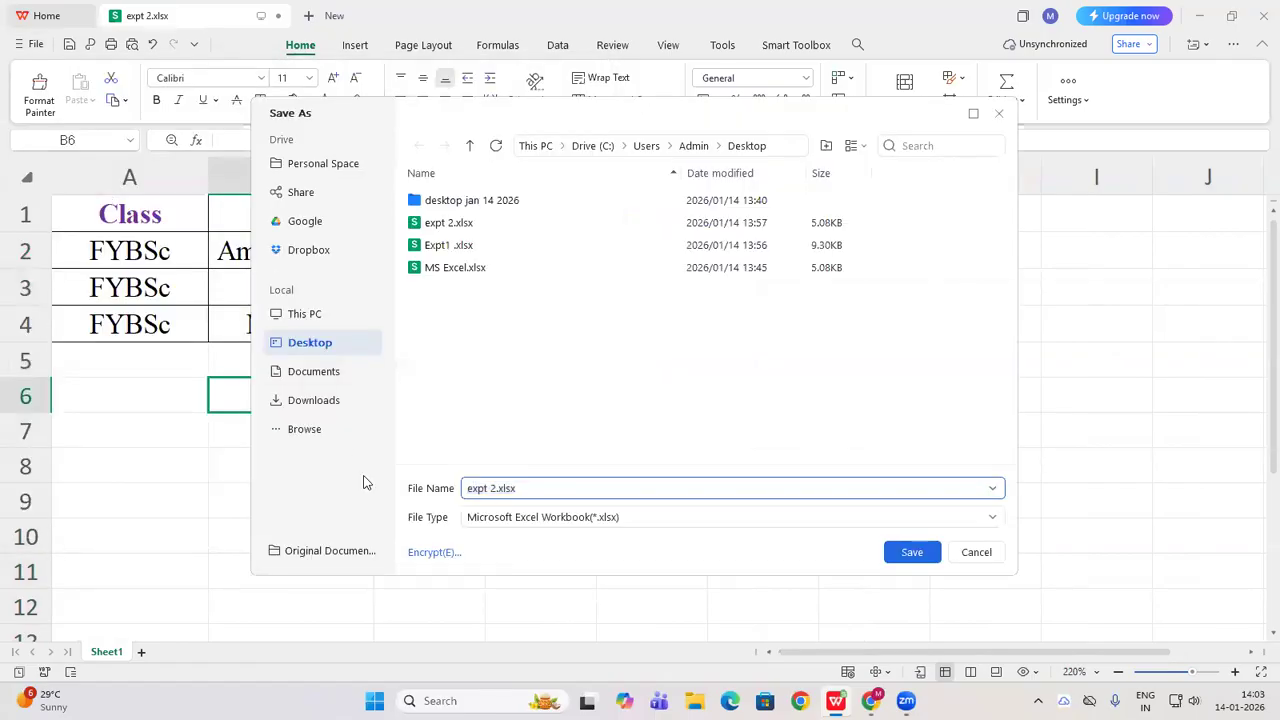
text(x)
key(BackSpace)
text(Exp)
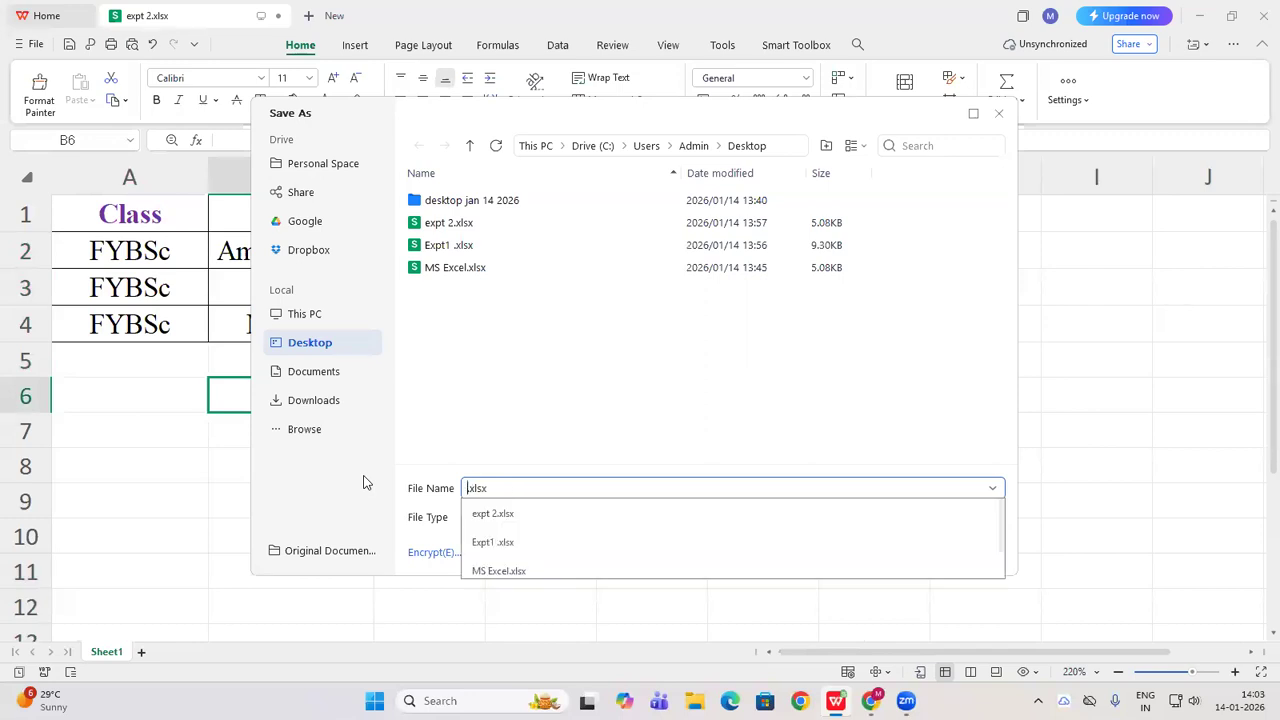
text(t 2)
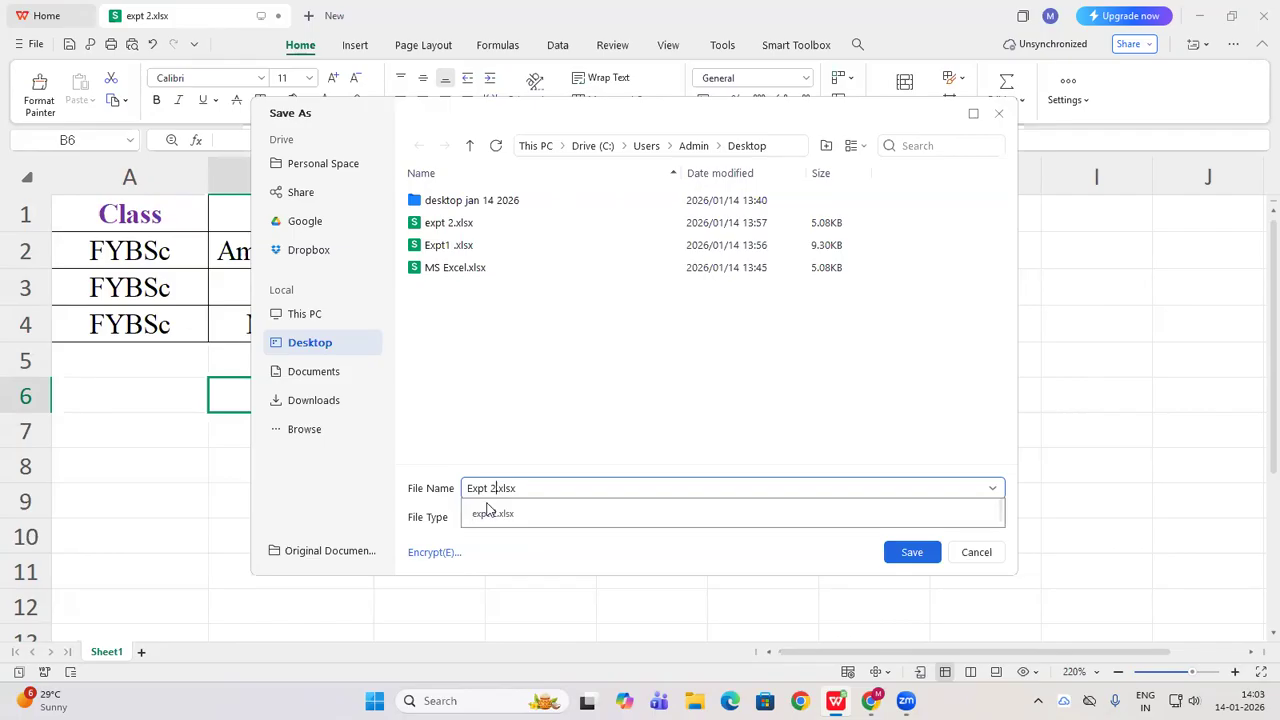
click(537, 480)
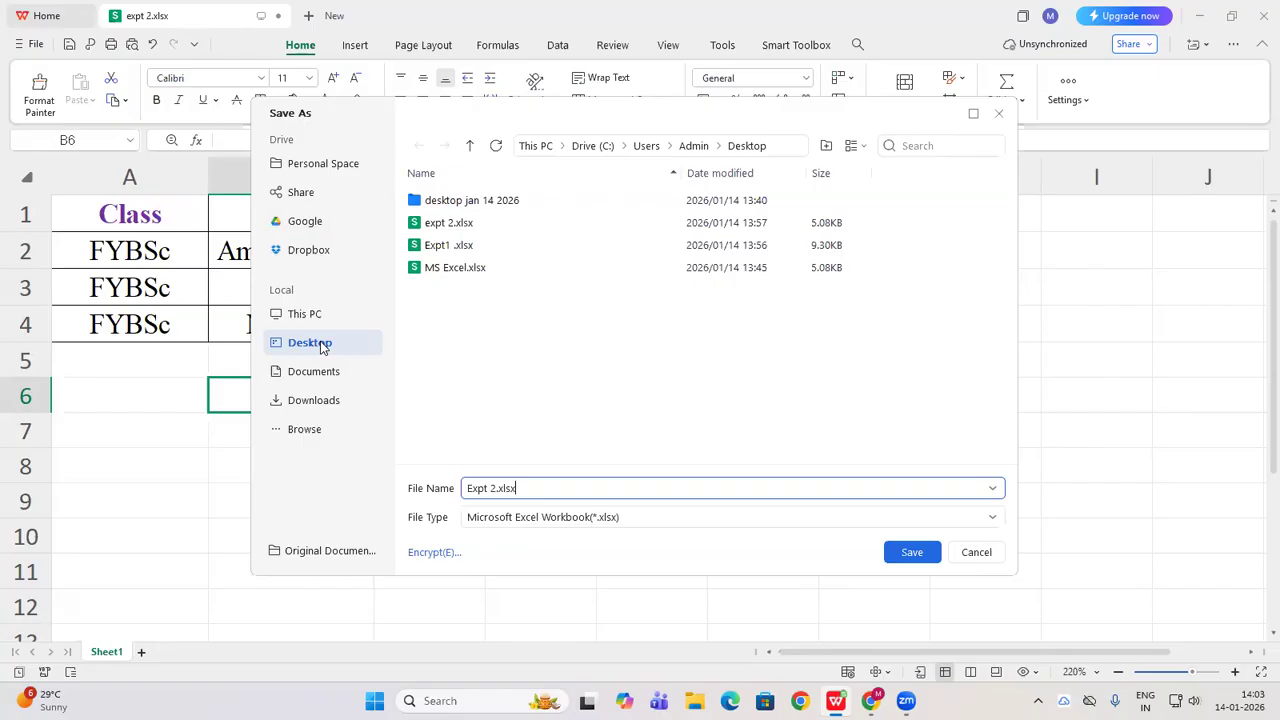
click(909, 561)
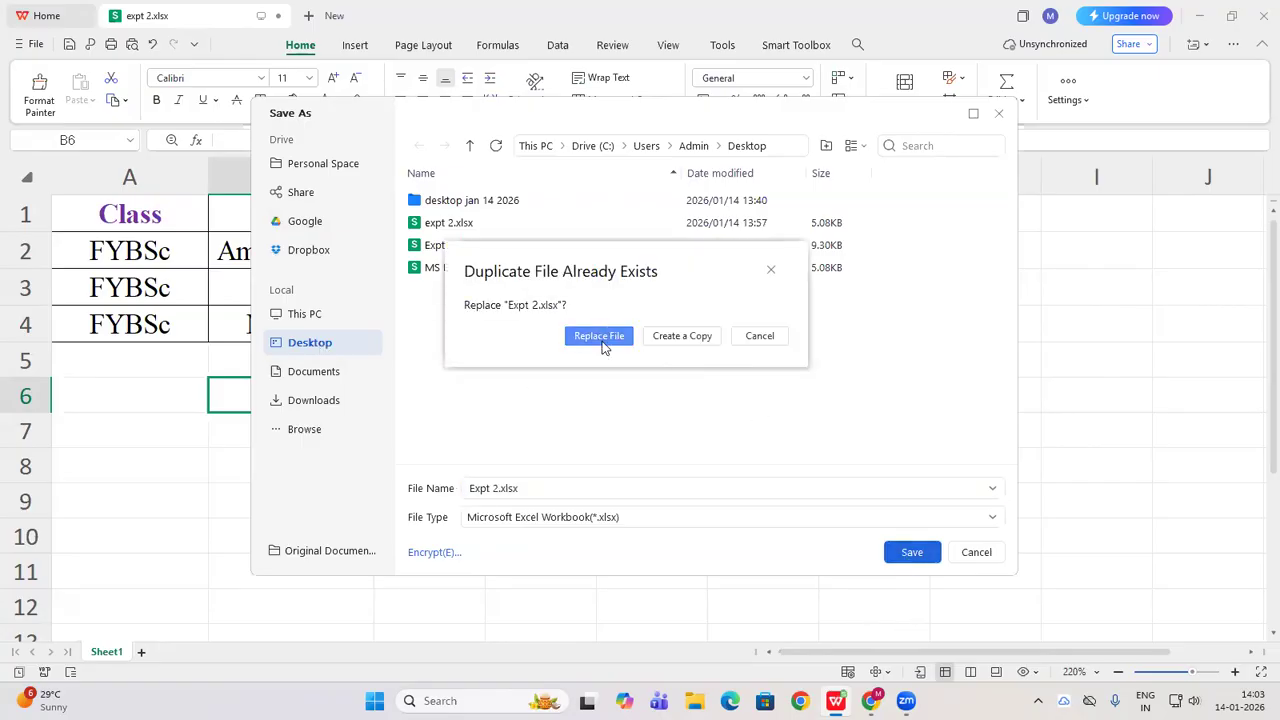
click(600, 337)
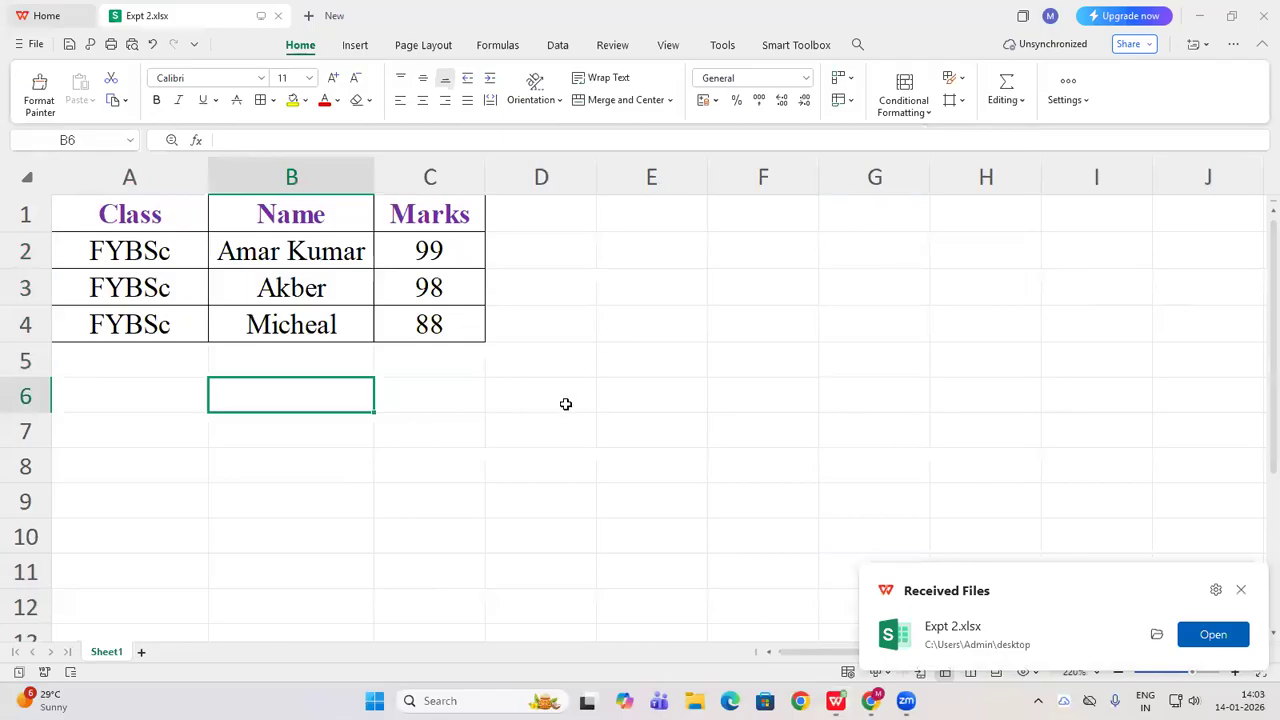
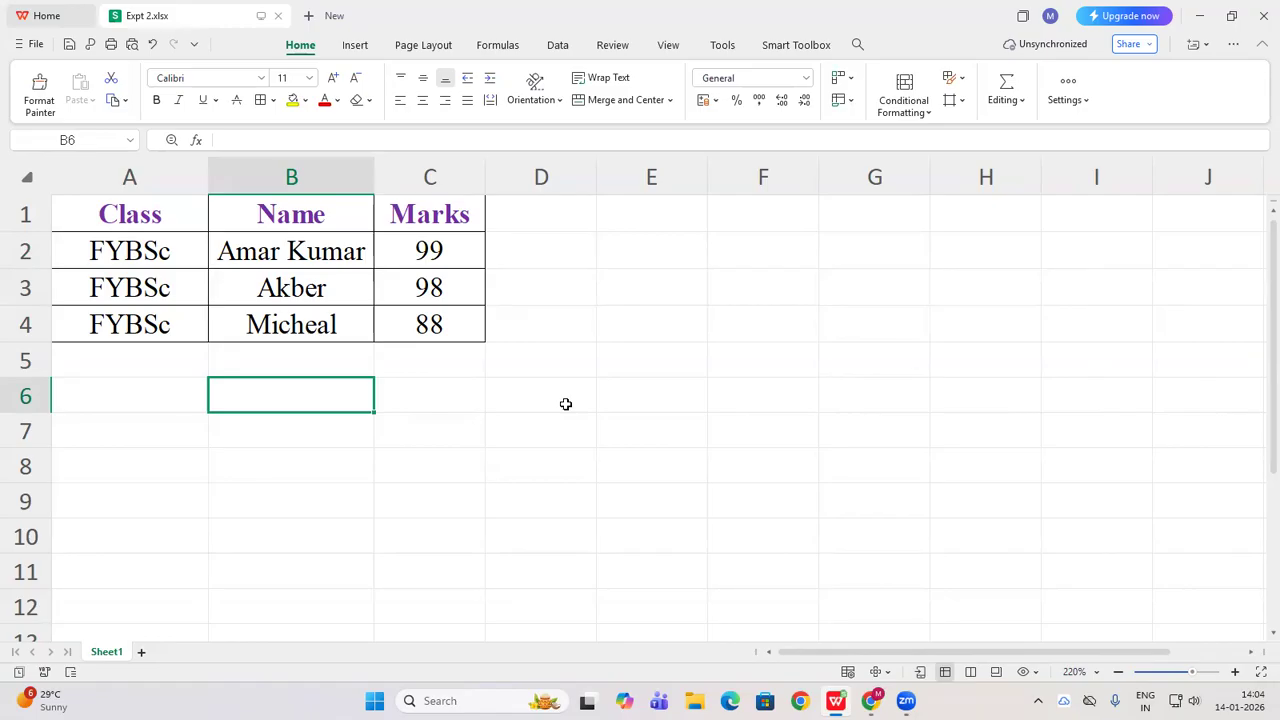
Close the spreadsheet program and sort the desktop icons by date modified
click(1259, 14)
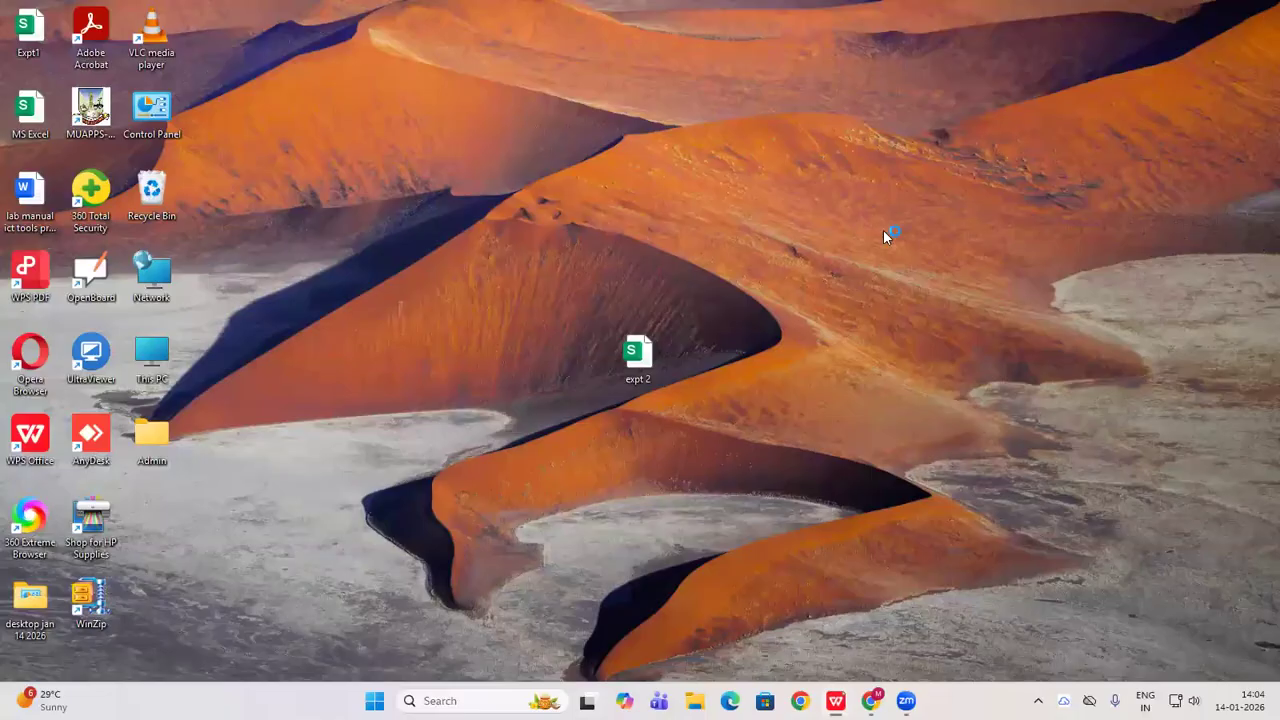
right_click(489, 285)
mouse_move(571, 312)
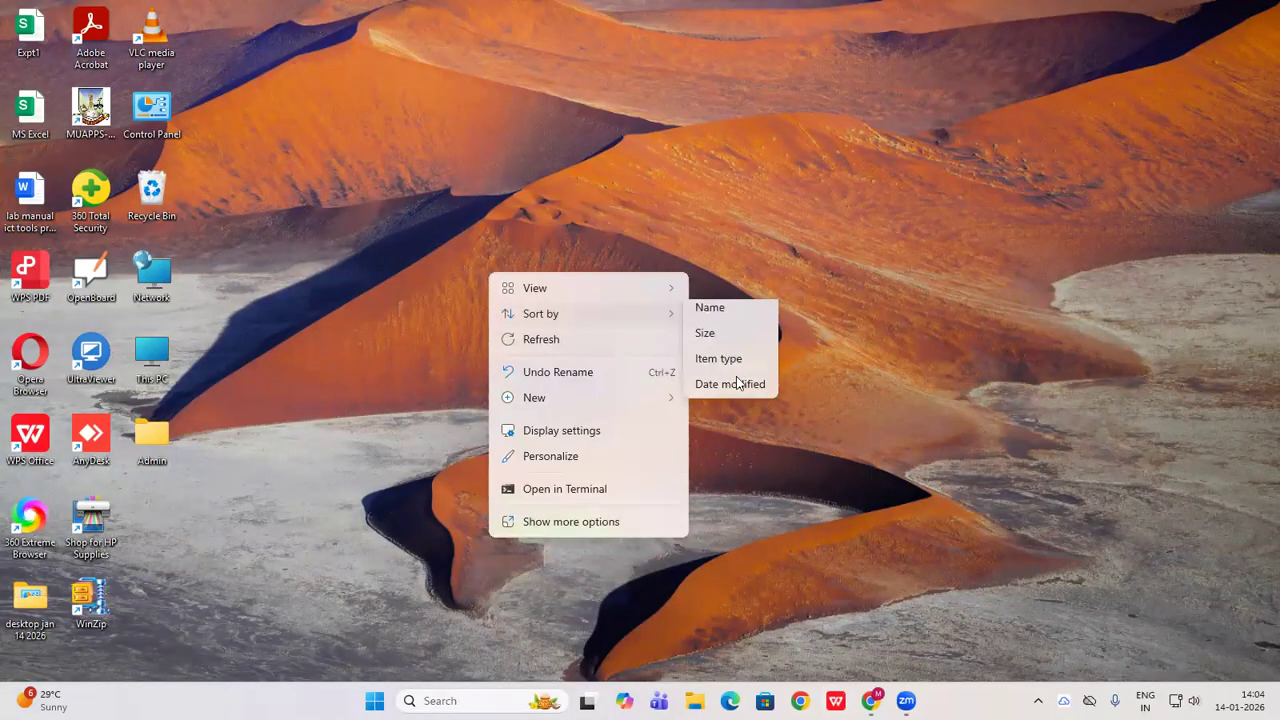
click(737, 383)
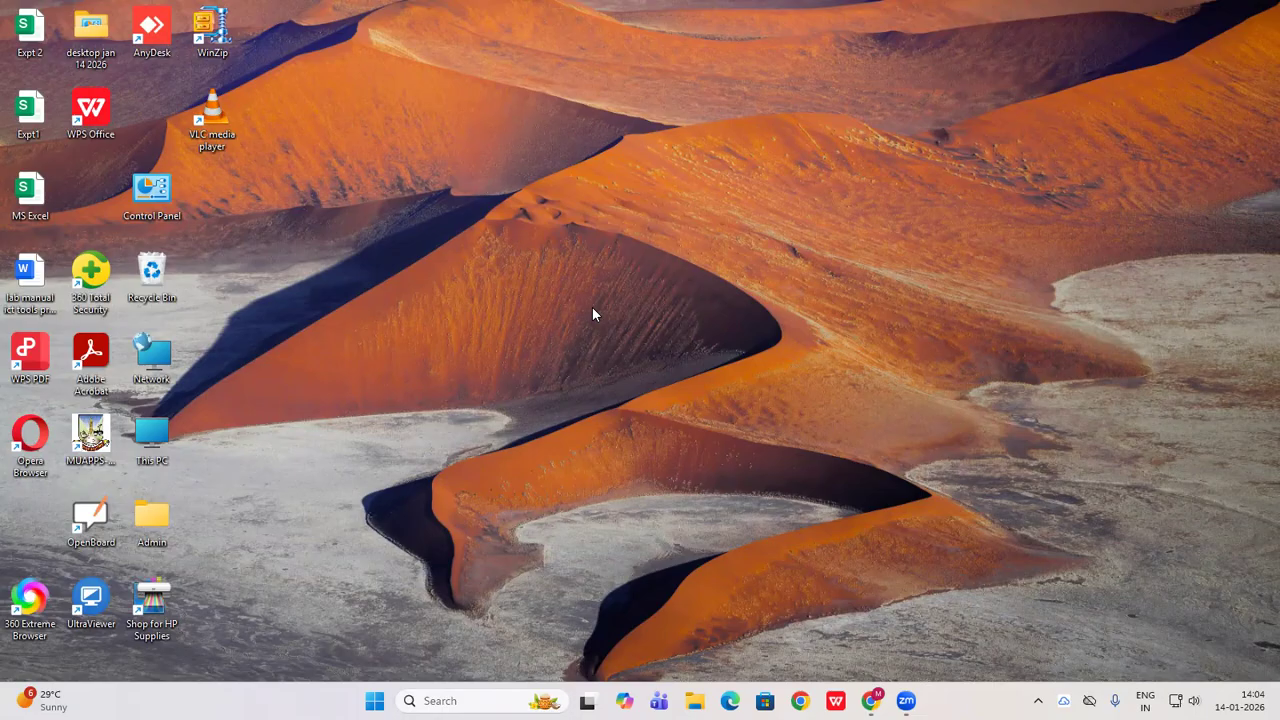
Create a new XLSX worksheet file on the desktop
right_click(491, 264)
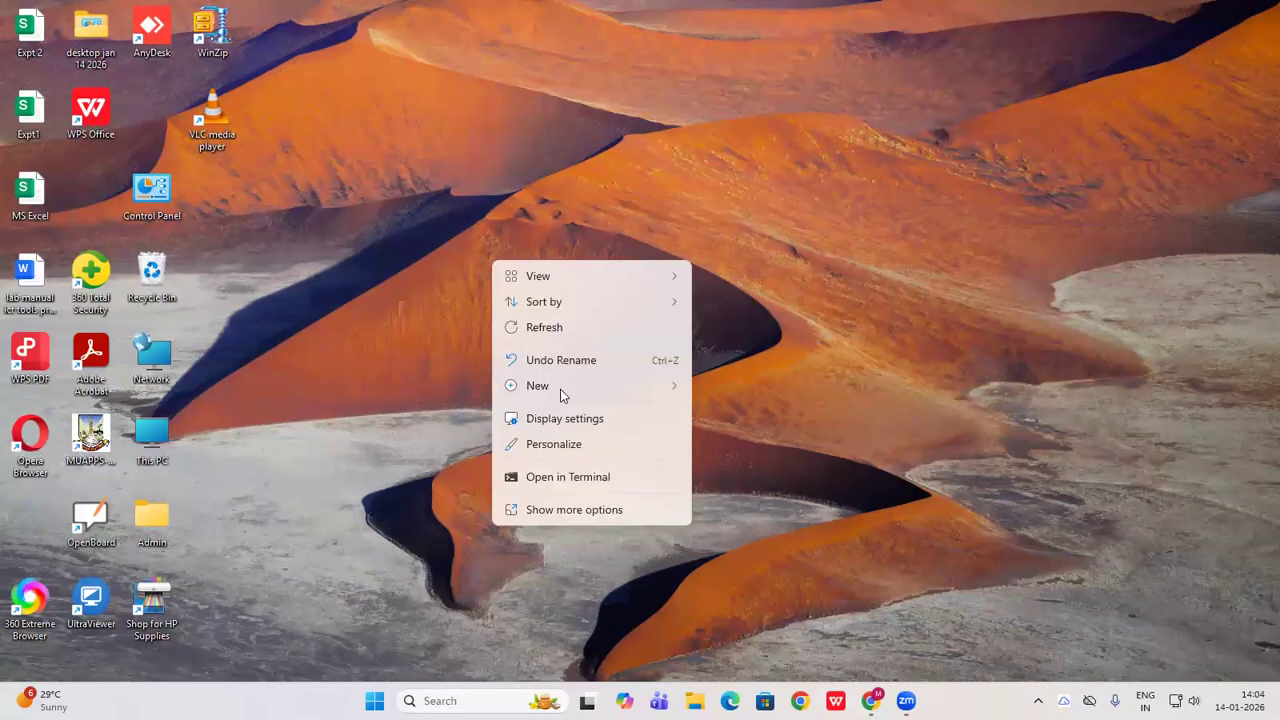
click(619, 392)
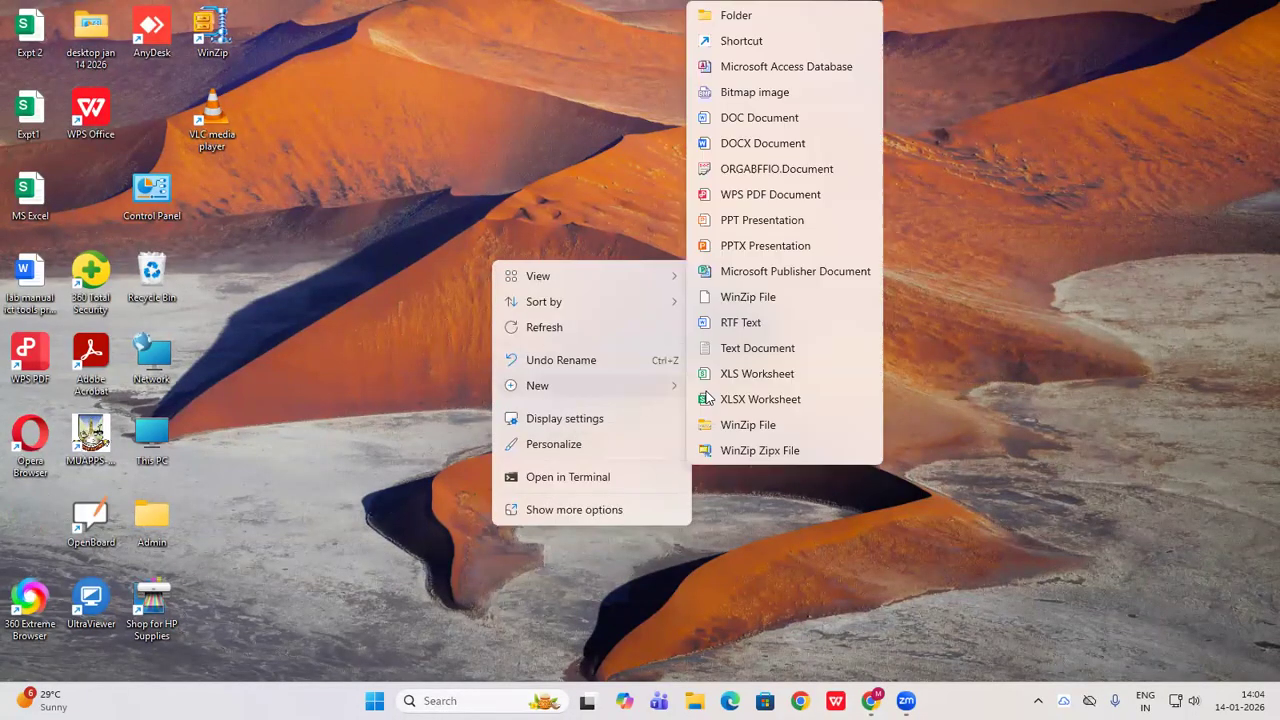
click(786, 400)
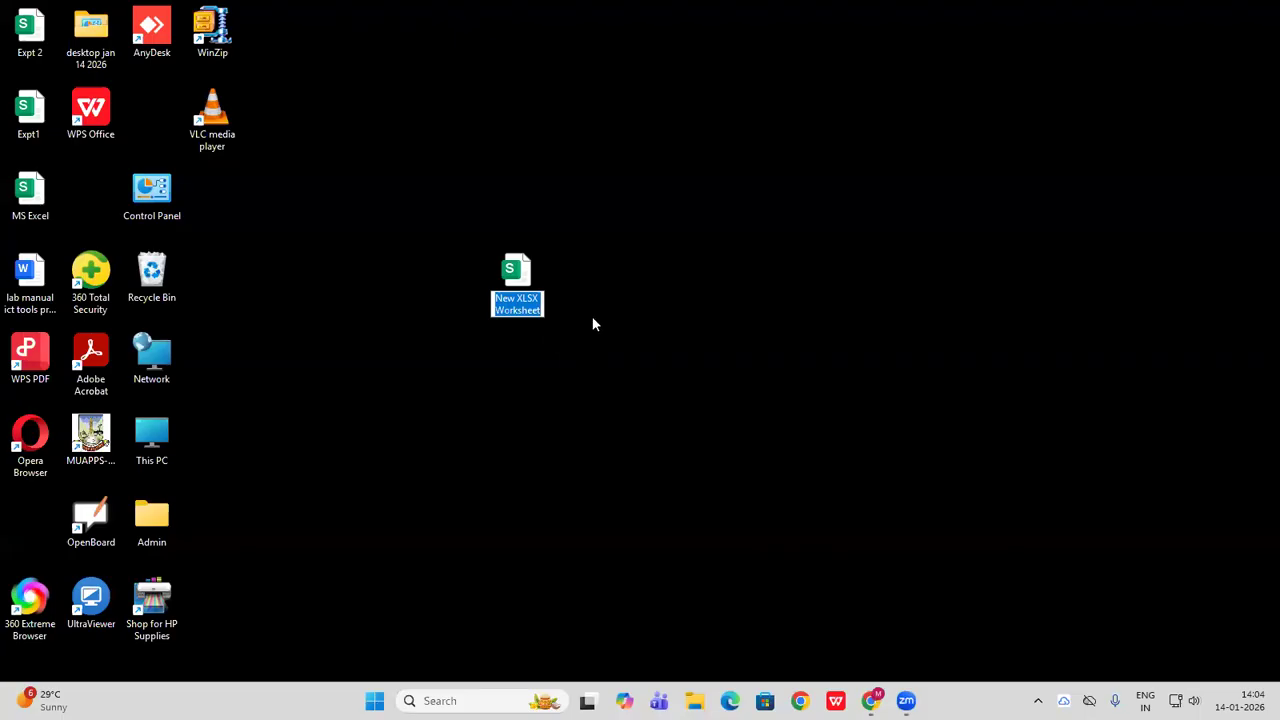
click(547, 330)
key(a)
Rename the new worksheet file on the desktop as expt 3 and open it
right_click(520, 316)
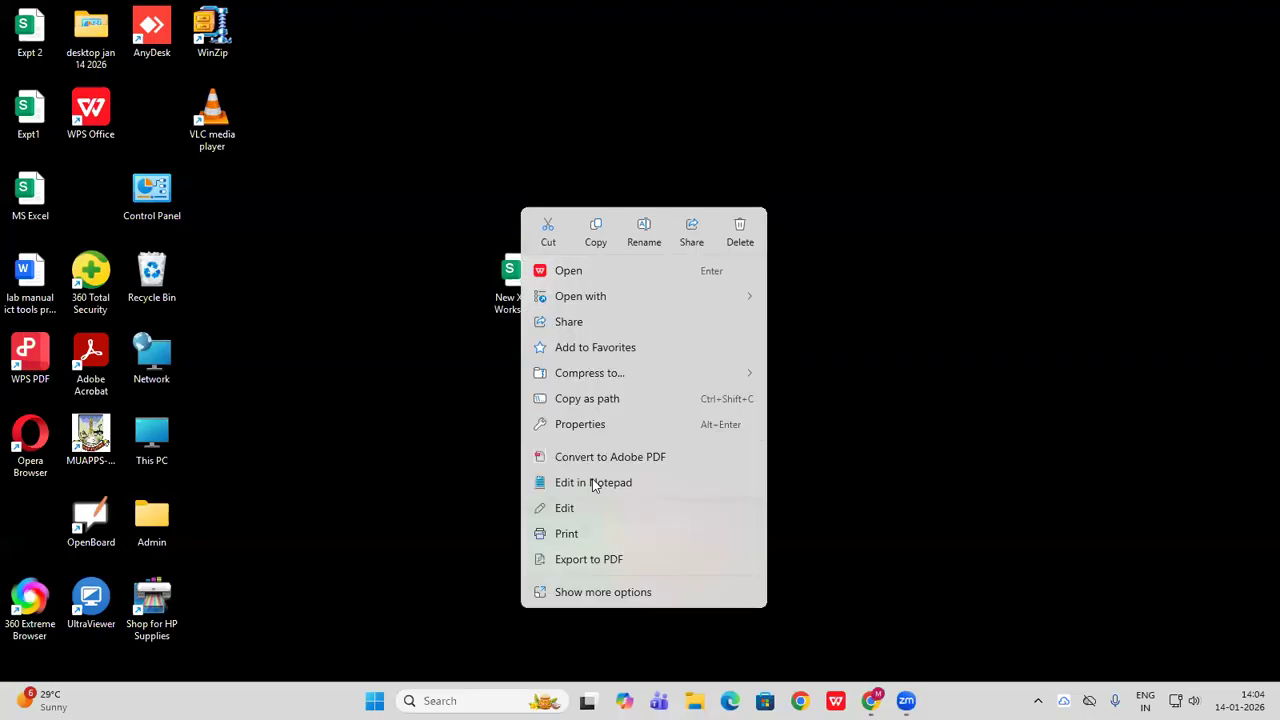
click(642, 250)
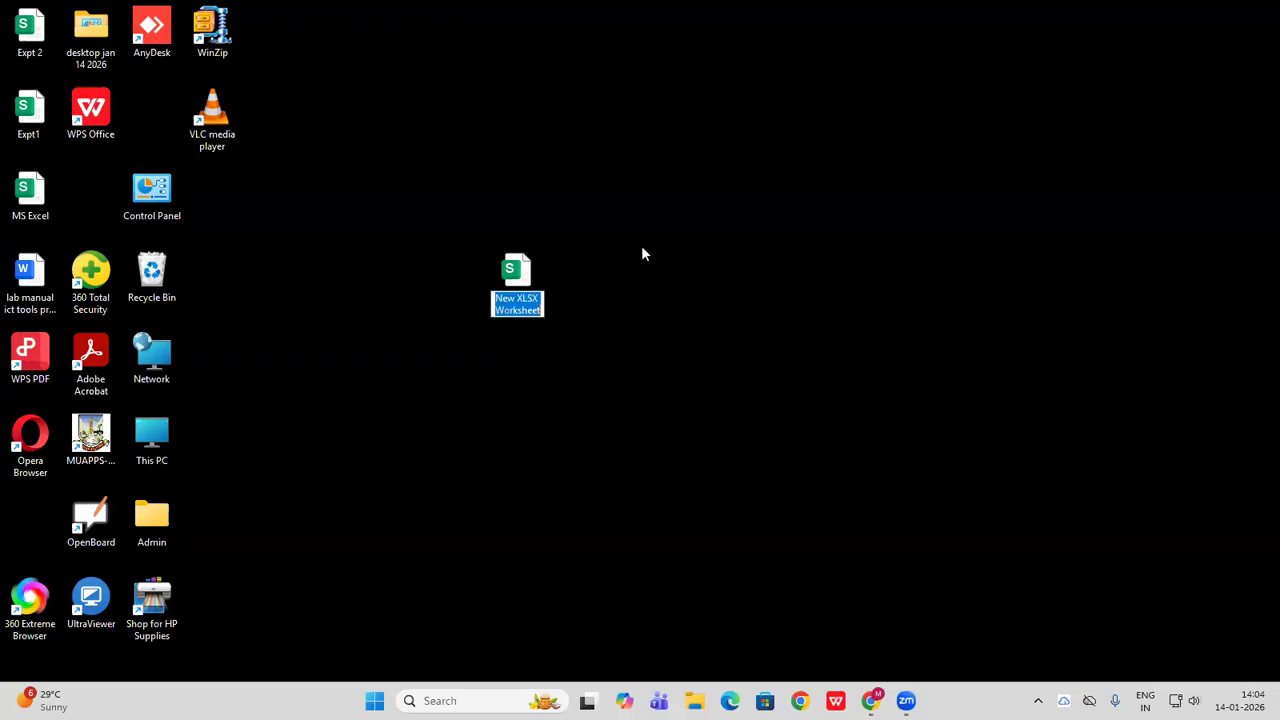
text(expt)
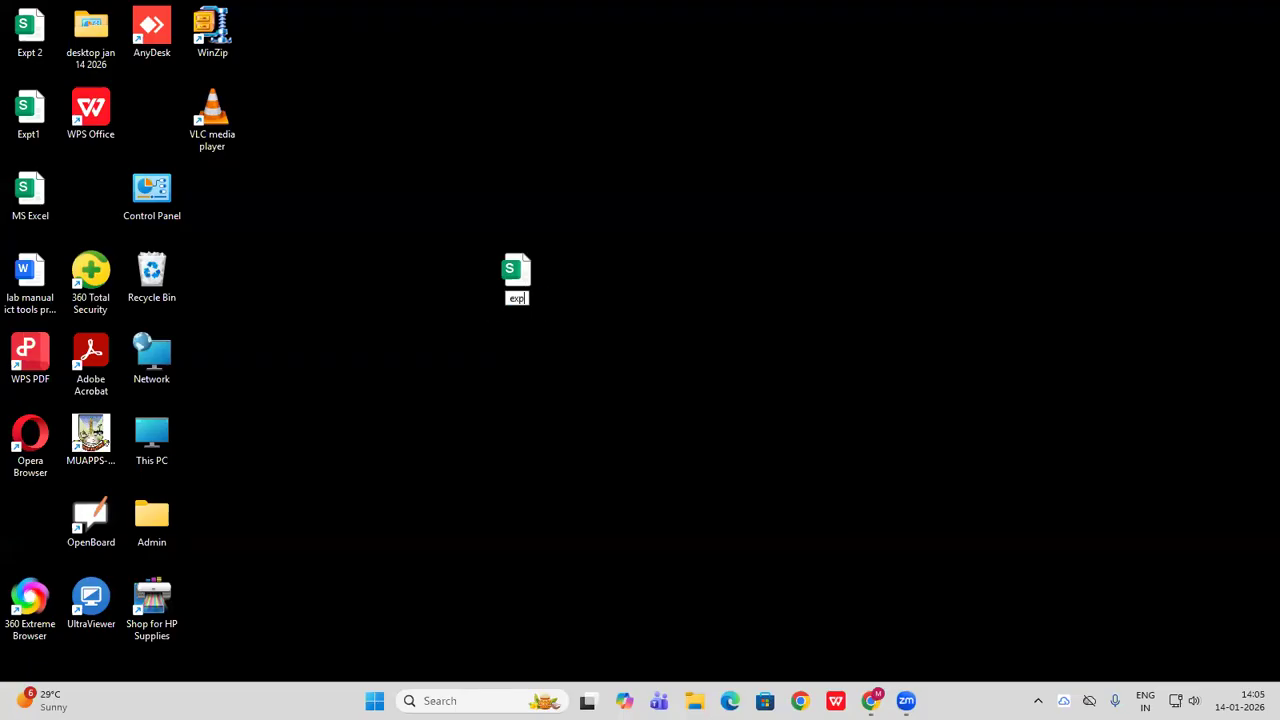
text( 3)
key(Return)
double_click(30, 518)
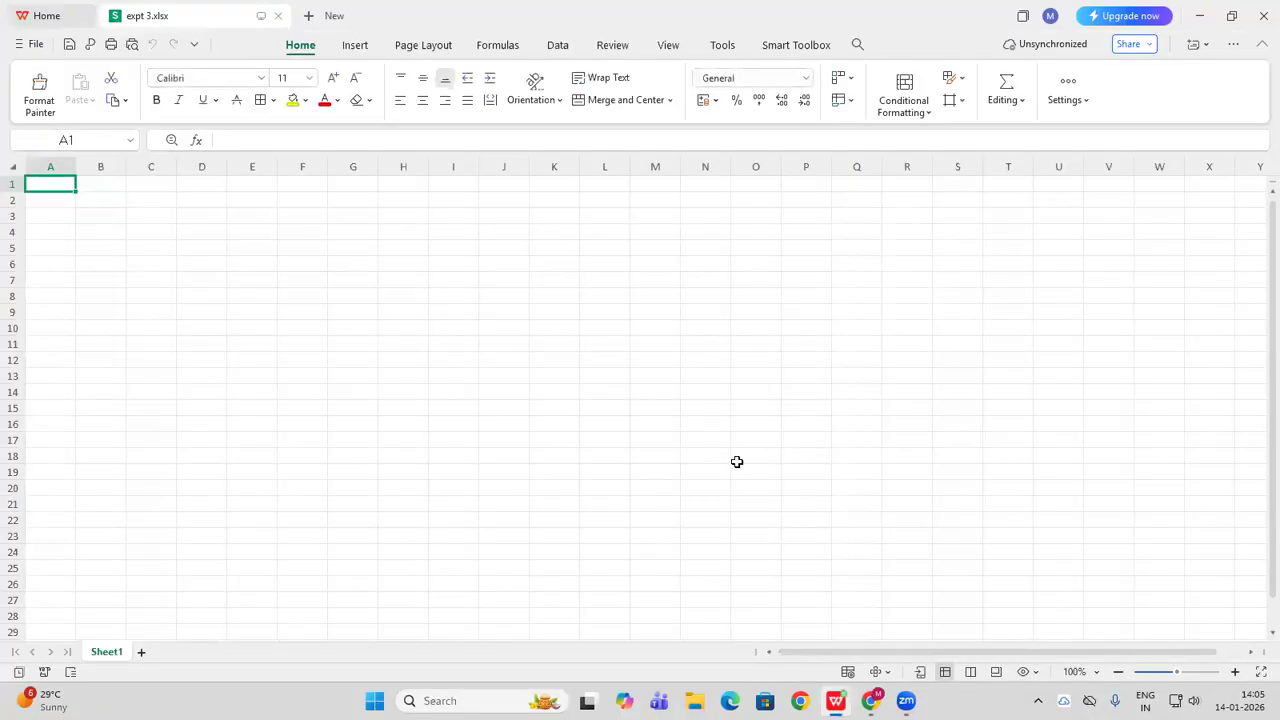
Enter the heading Roll number in cell A1 and widen column A until the whole heading fits
click(1236, 672)
click(1236, 672)
click(1236, 672)
click(1236, 672)
click(1236, 672)
click(446, 397)
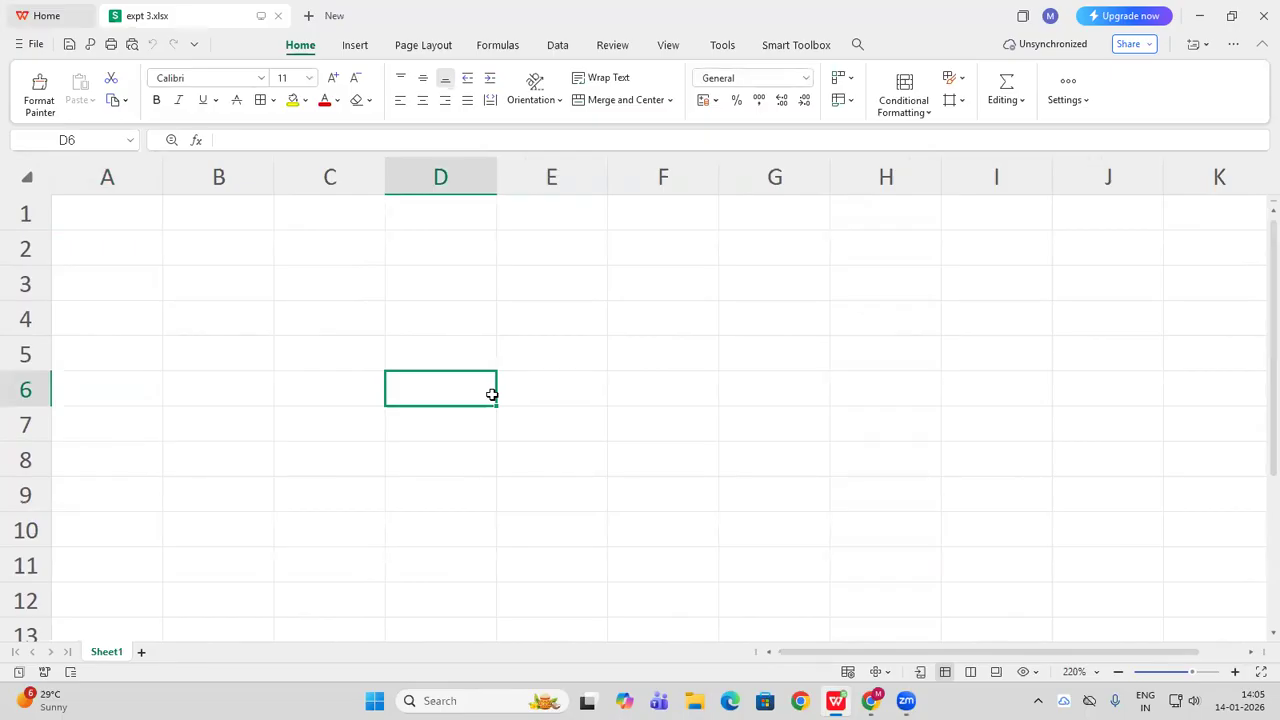
click(140, 202)
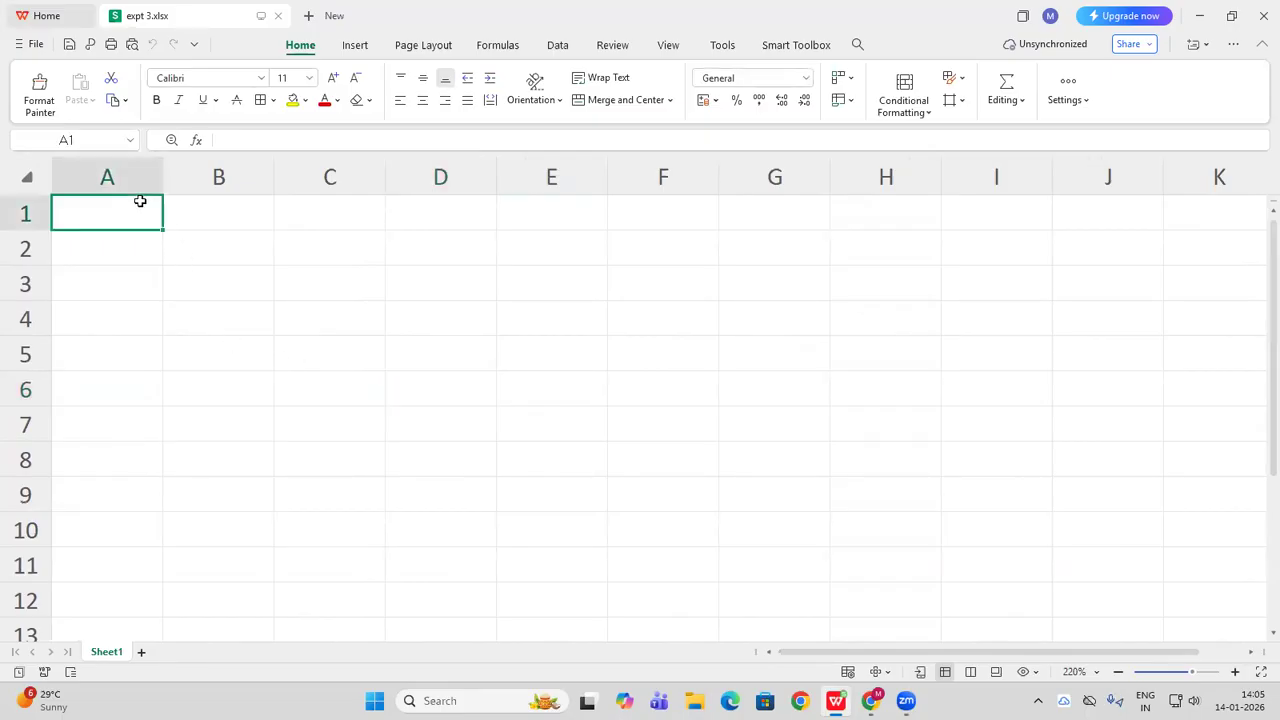
text(Roll n)
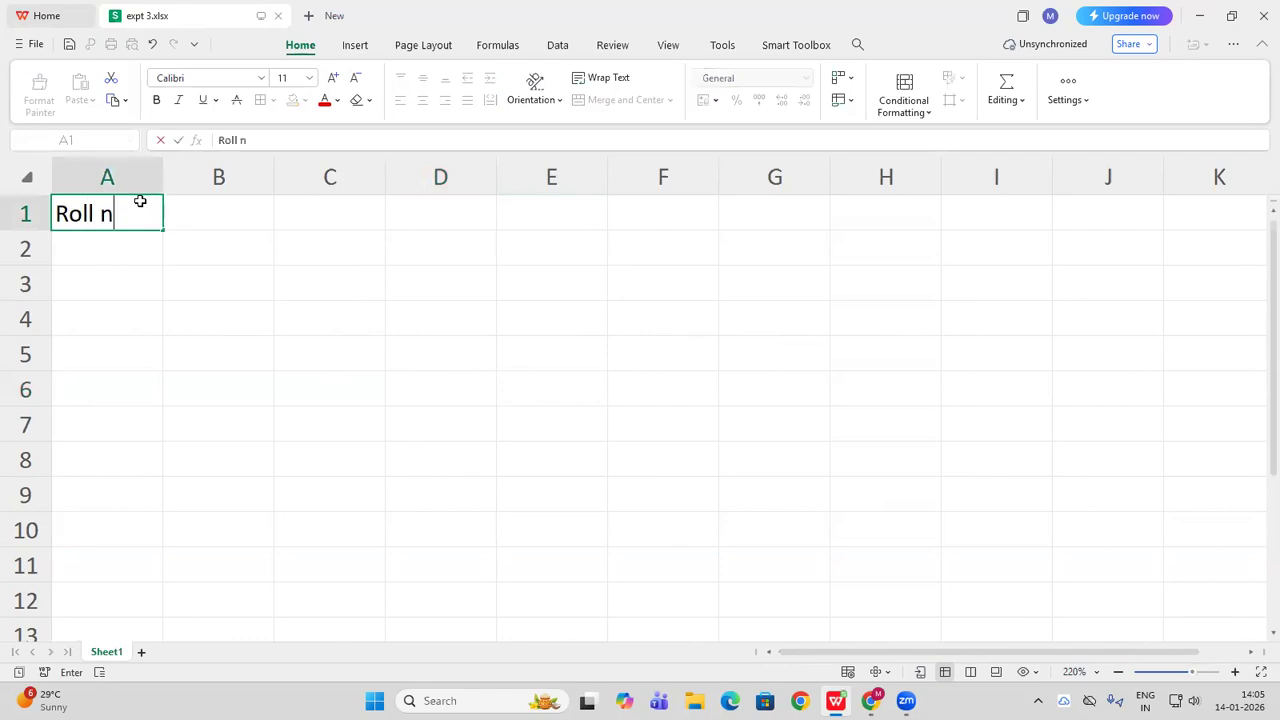
text(umber)
key(Return)
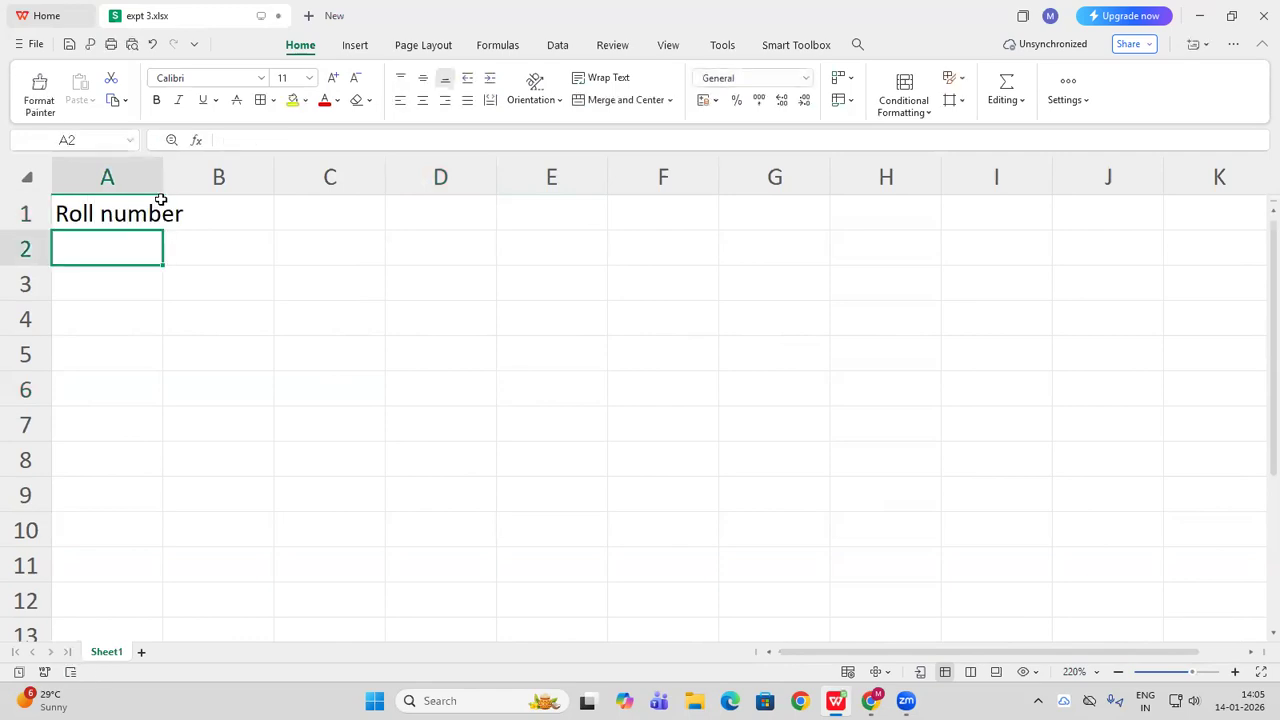
drag(161, 171, 209, 195)
click(237, 205)
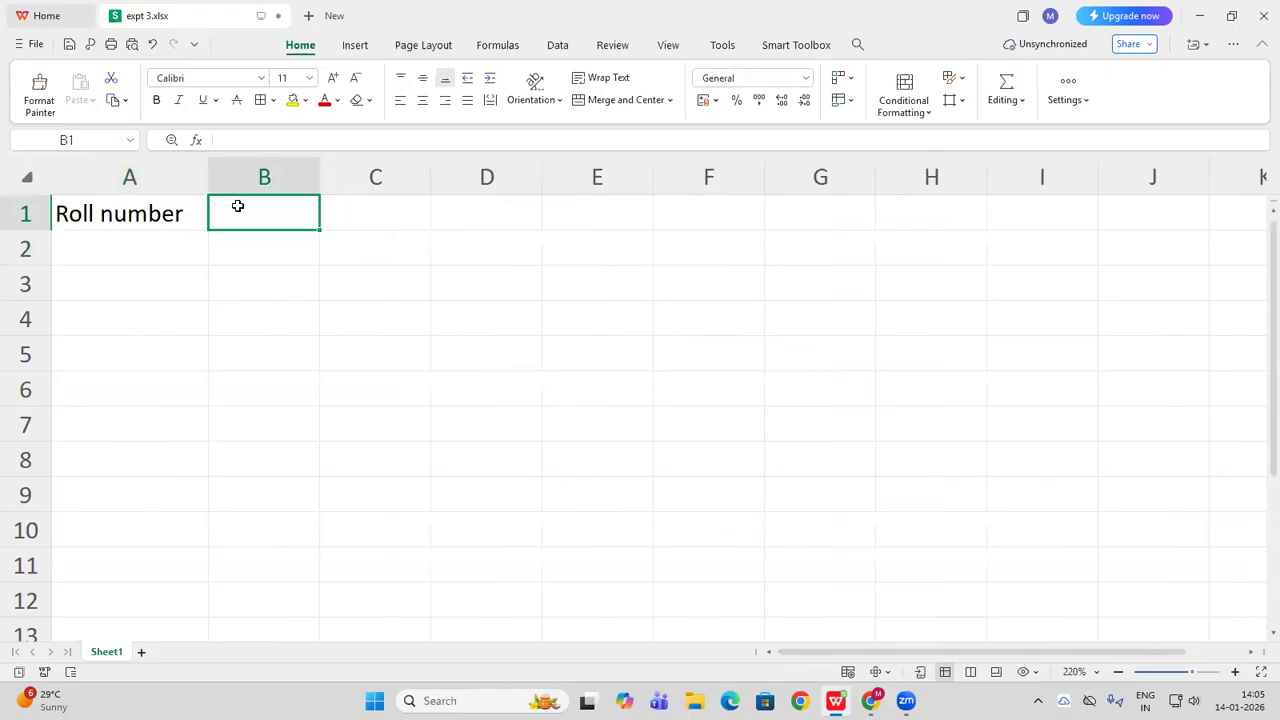
Enter the header "Students' name" in cell B1 and widen column B to fit it
text(St)
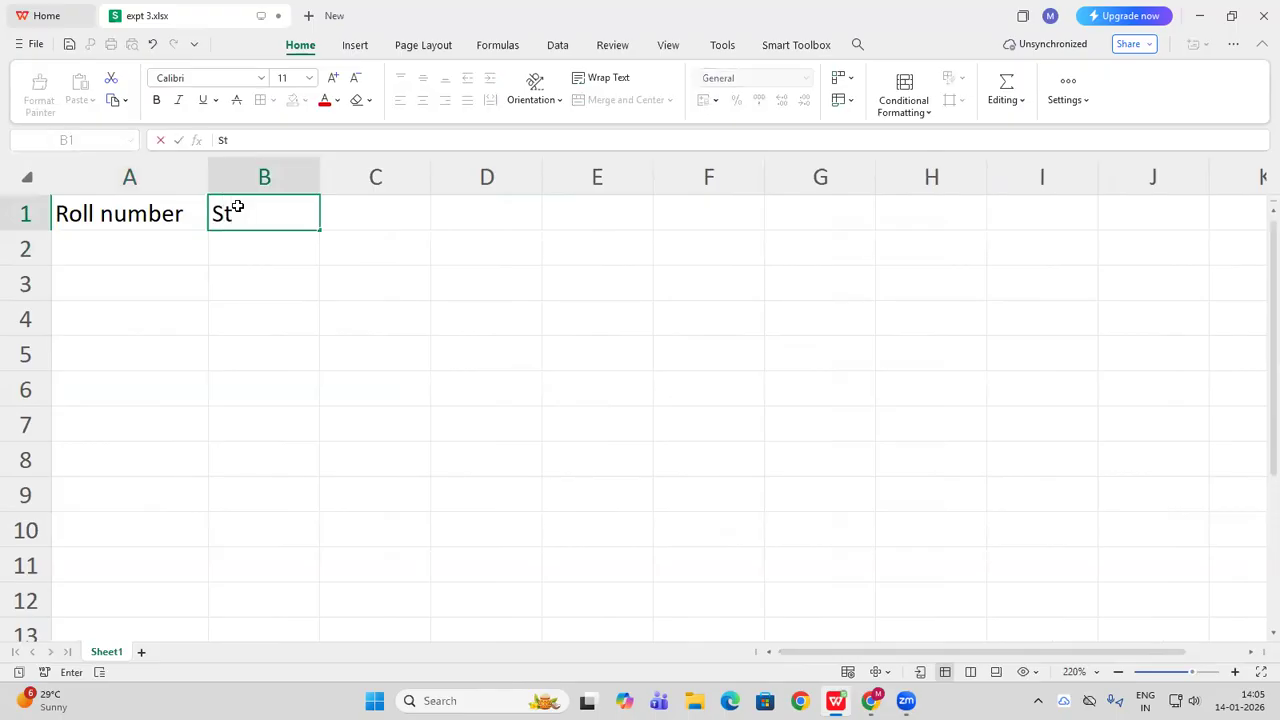
text(udents)
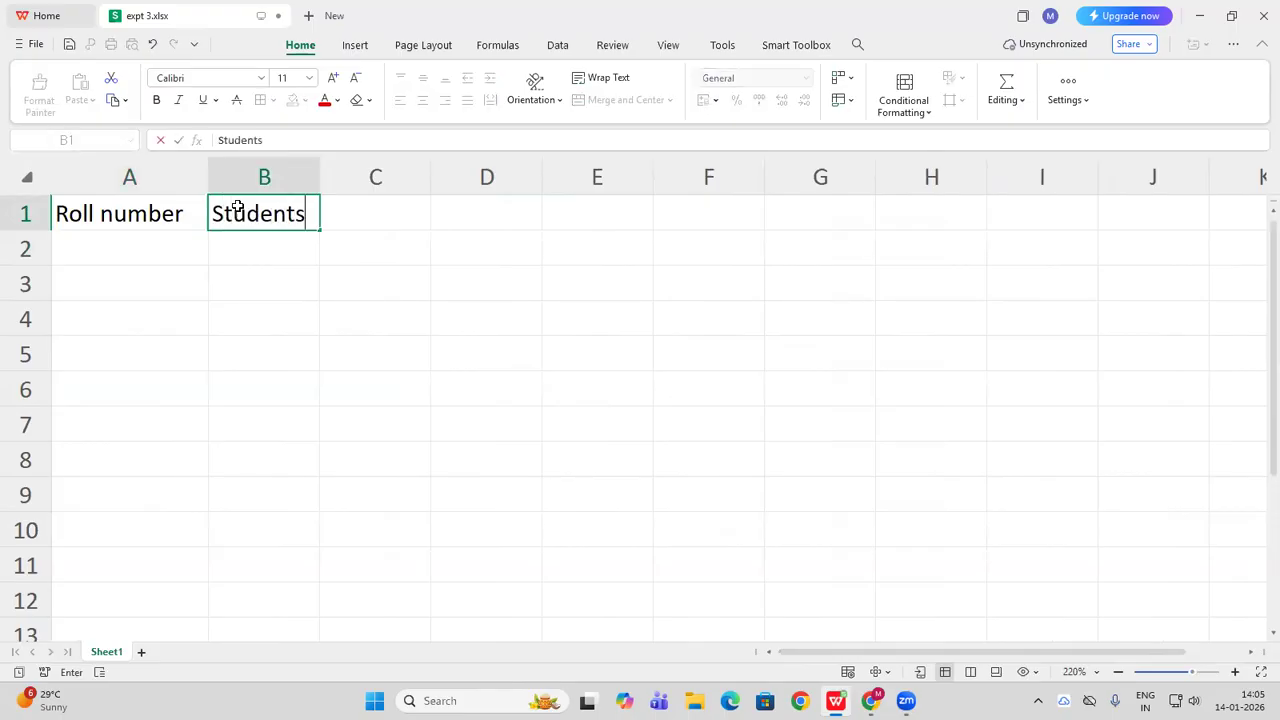
text(' name)
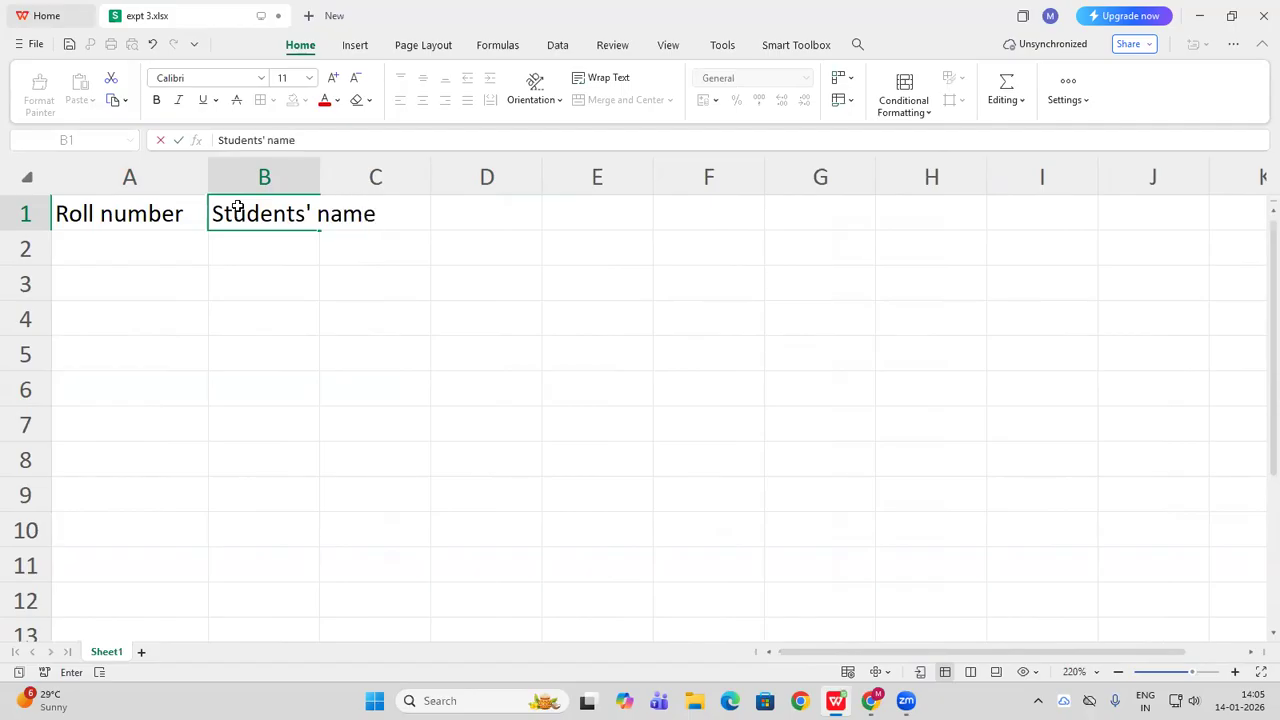
click(350, 360)
drag(325, 177, 405, 177)
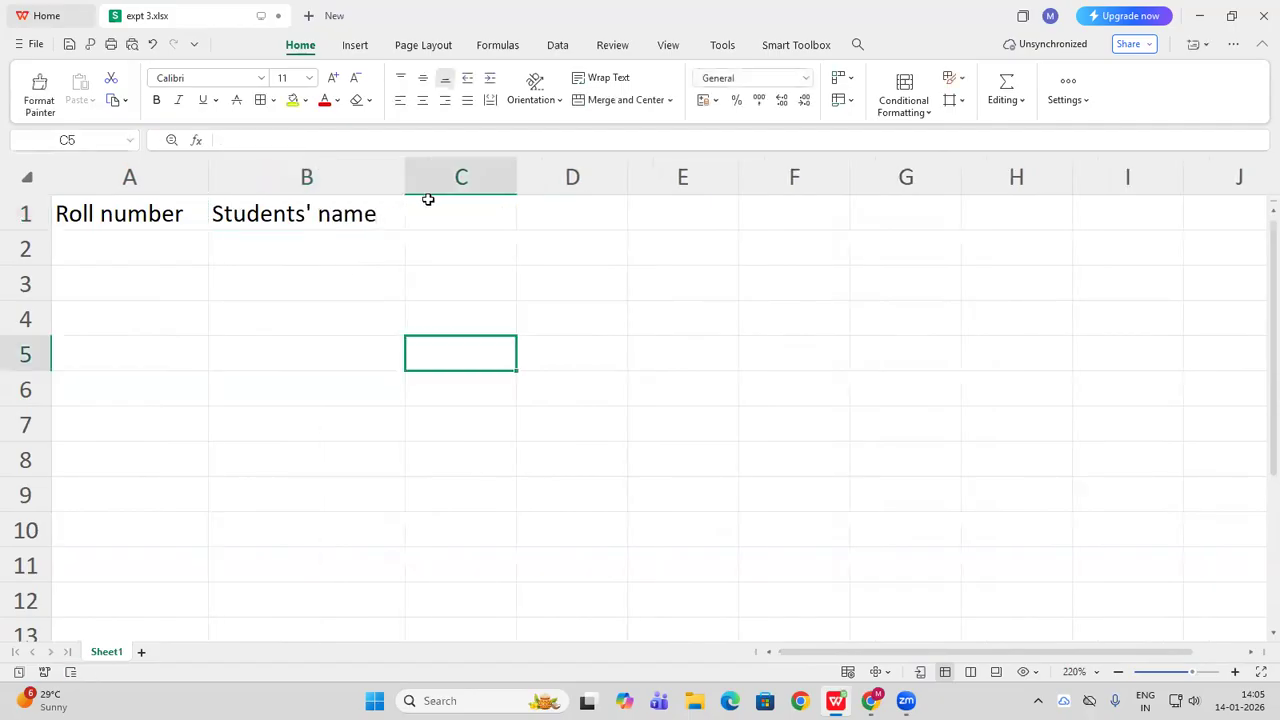
Enter the header "City" in cell C1
click(458, 211)
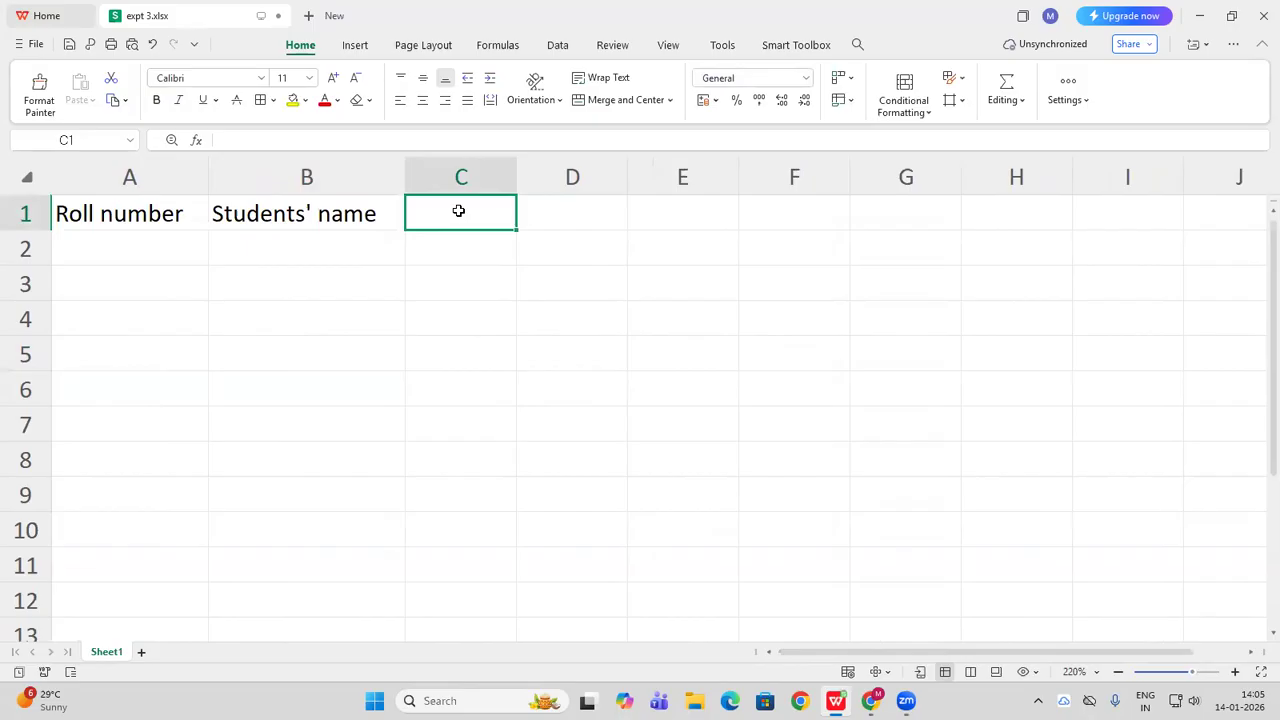
text(City)
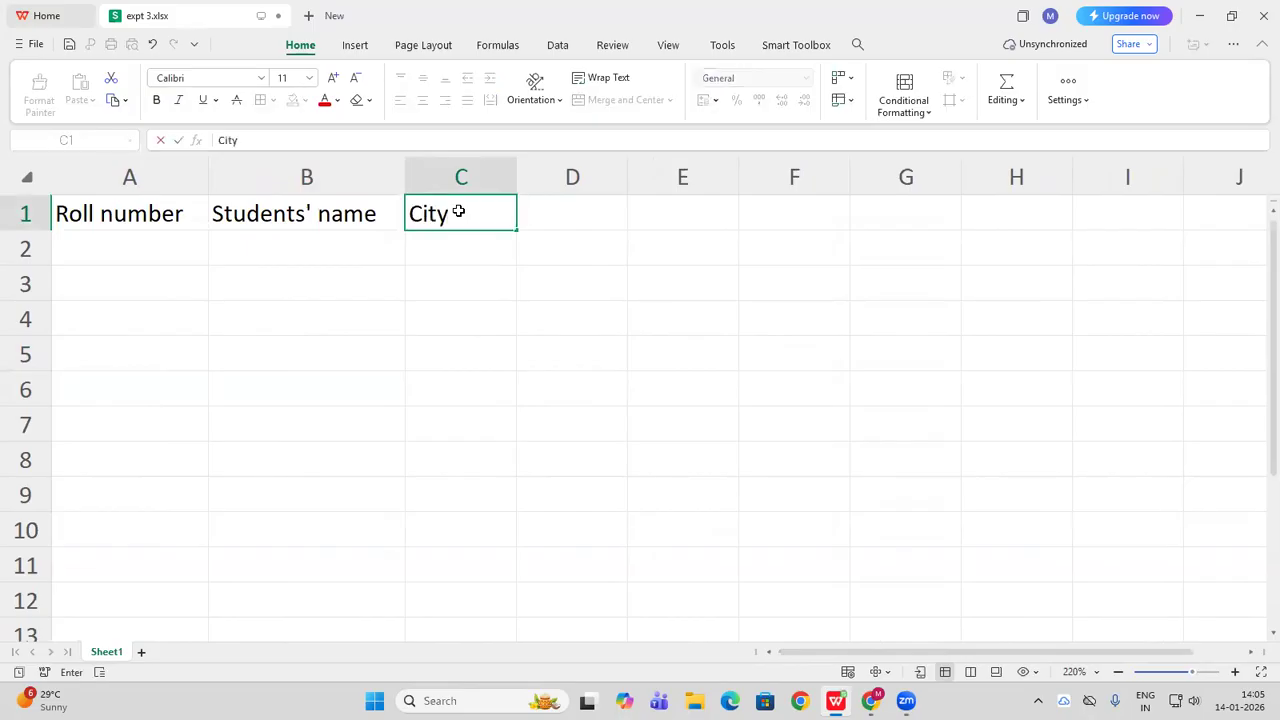
click(535, 305)
Enter roll numbers 1, 2, 3 and 4 in cells A2 to A5
click(142, 249)
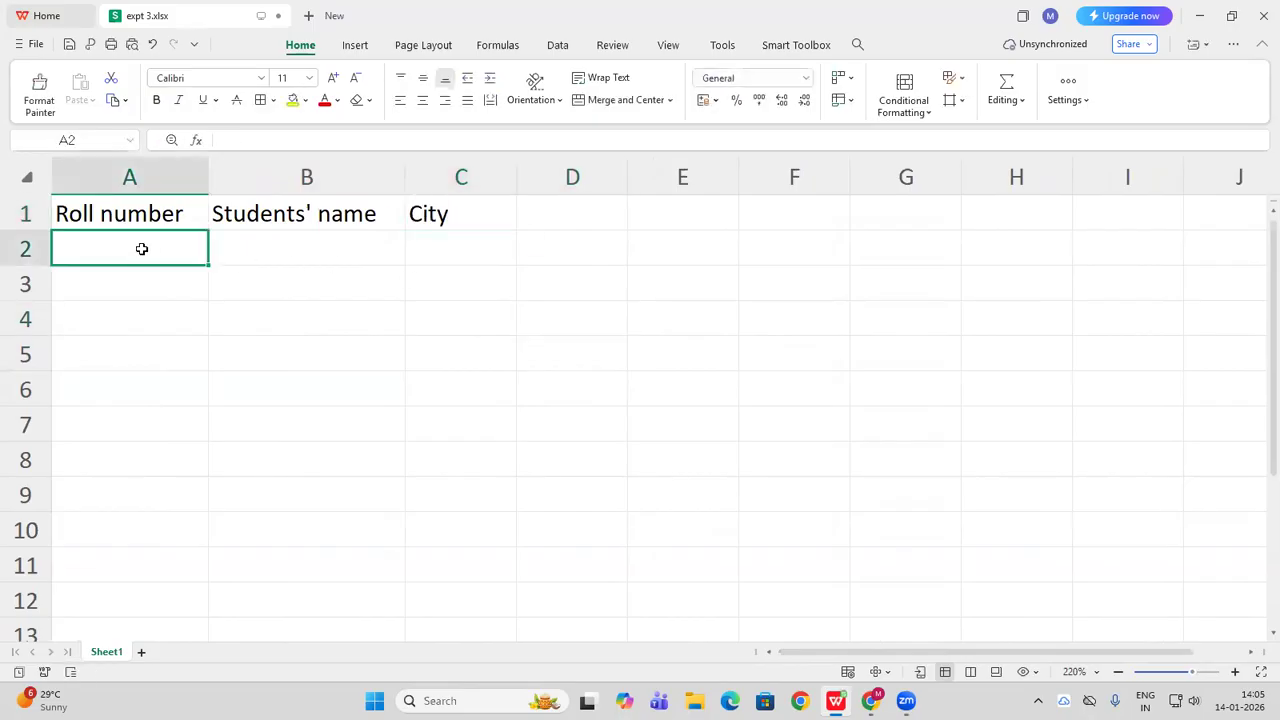
text(1)
key(Return)
text(2)
key(Return)
text(3)
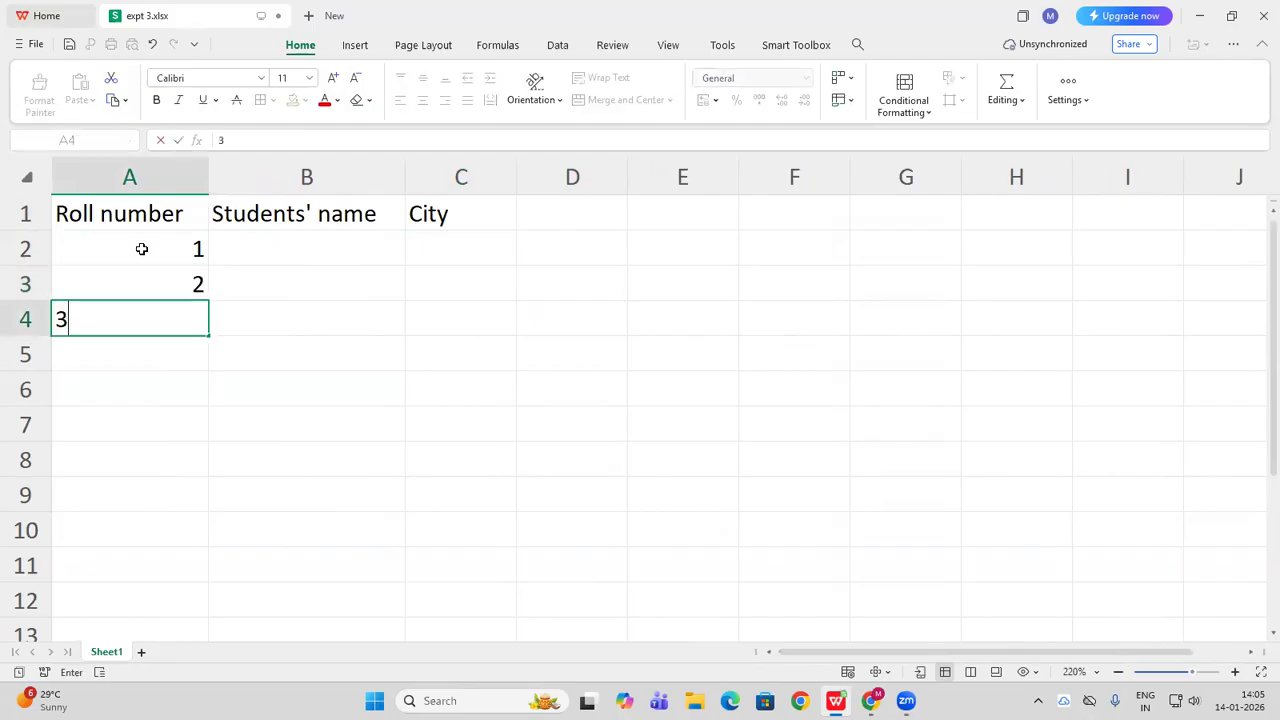
click(295, 250)
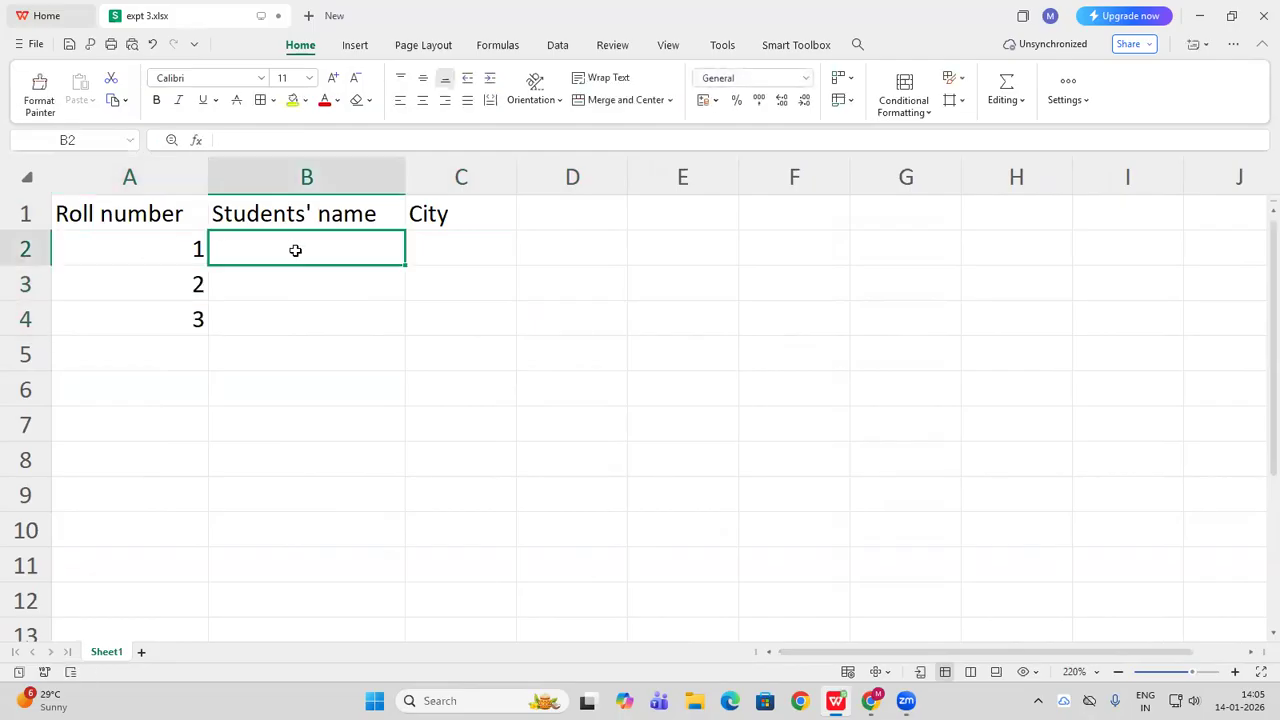
click(173, 347)
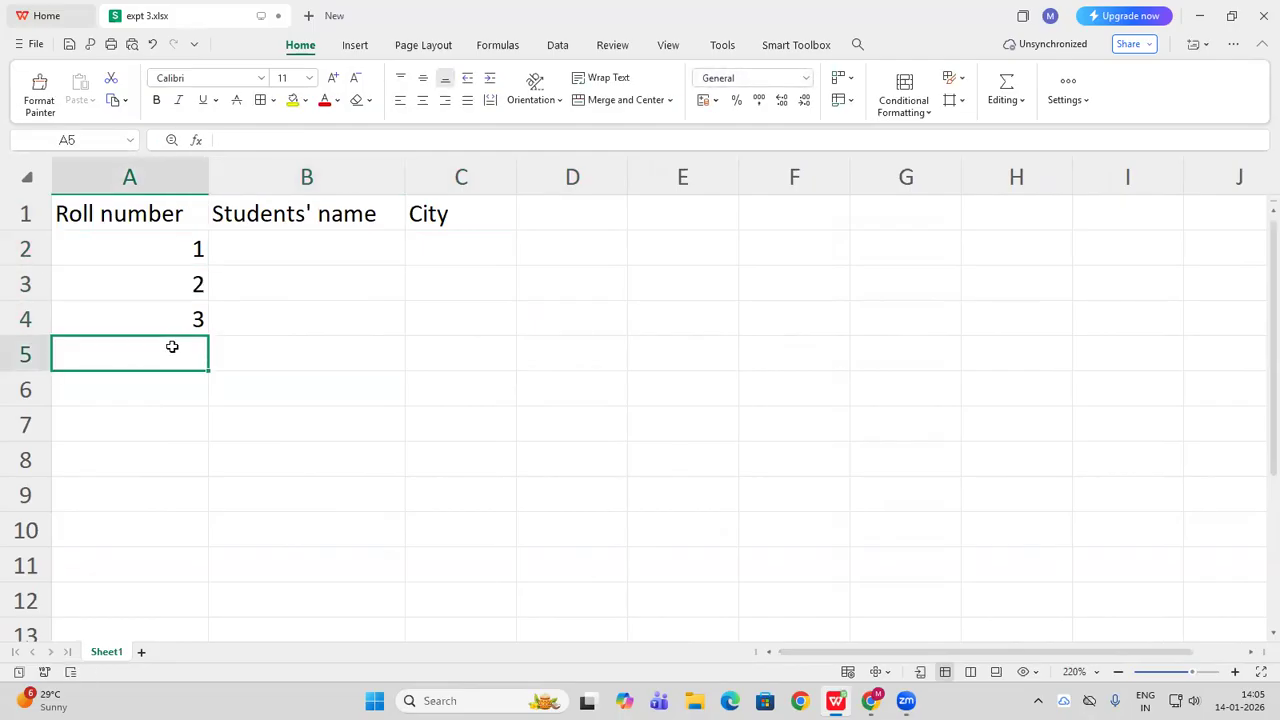
text(4)
Fill cells B2 to B5 with the four students' first names
click(295, 250)
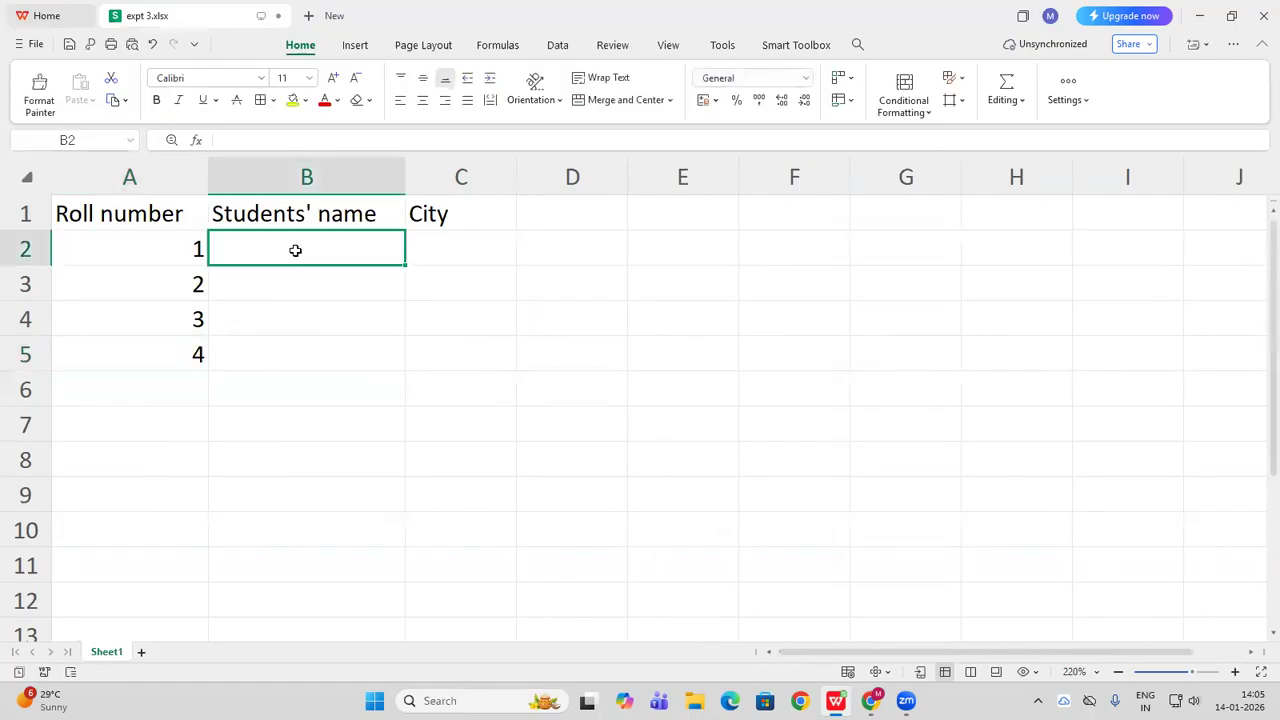
text(R)
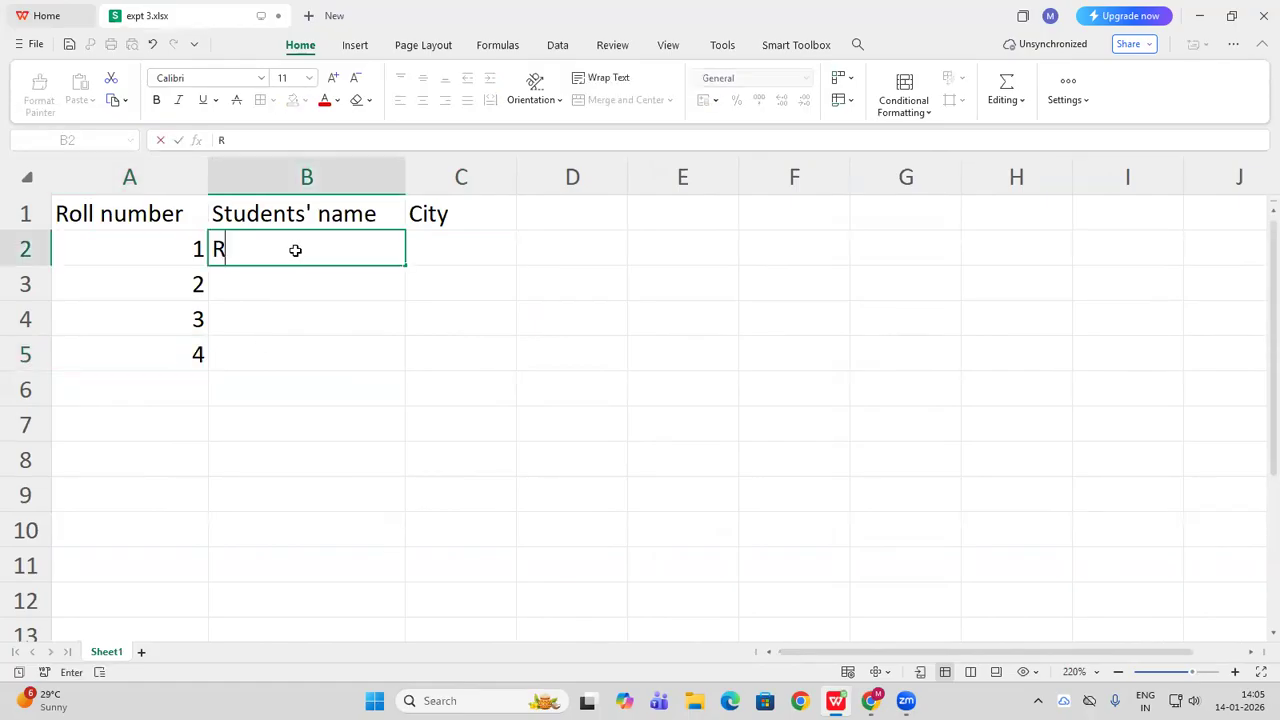
text(amesh)
key(Return)
text(Suresh)
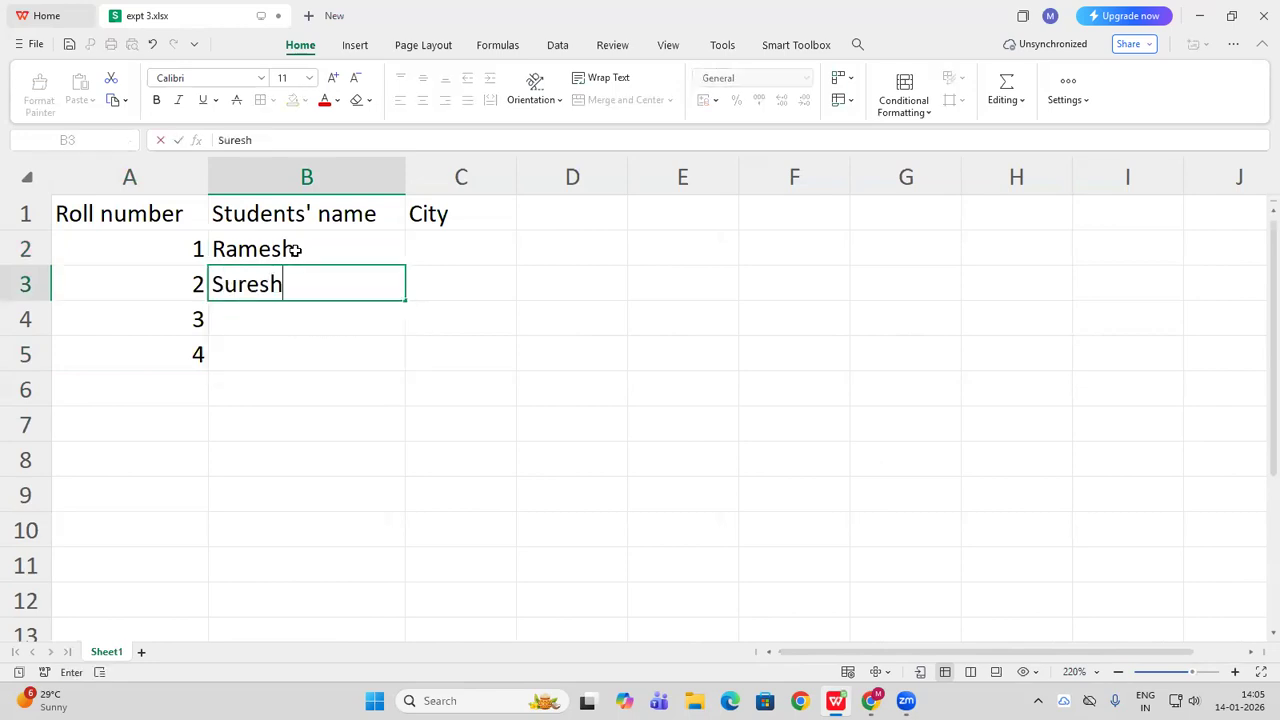
key(Return)
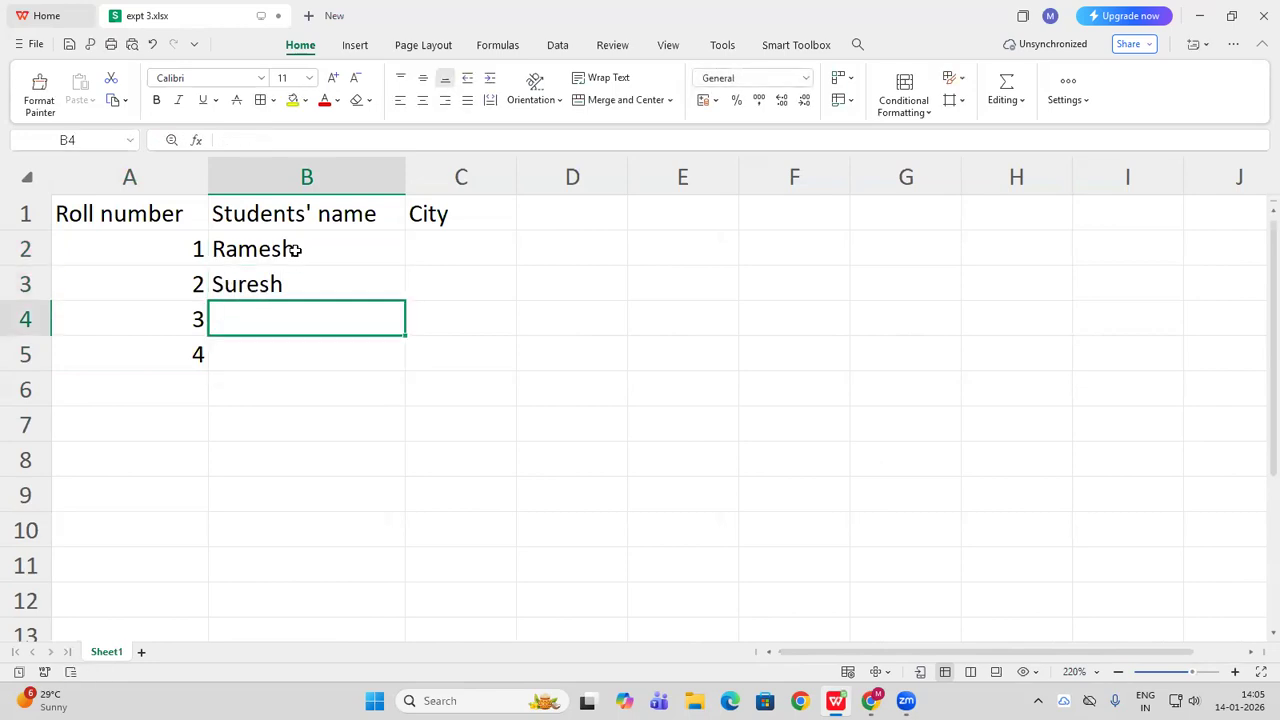
text(Mahesh)
key(Return)
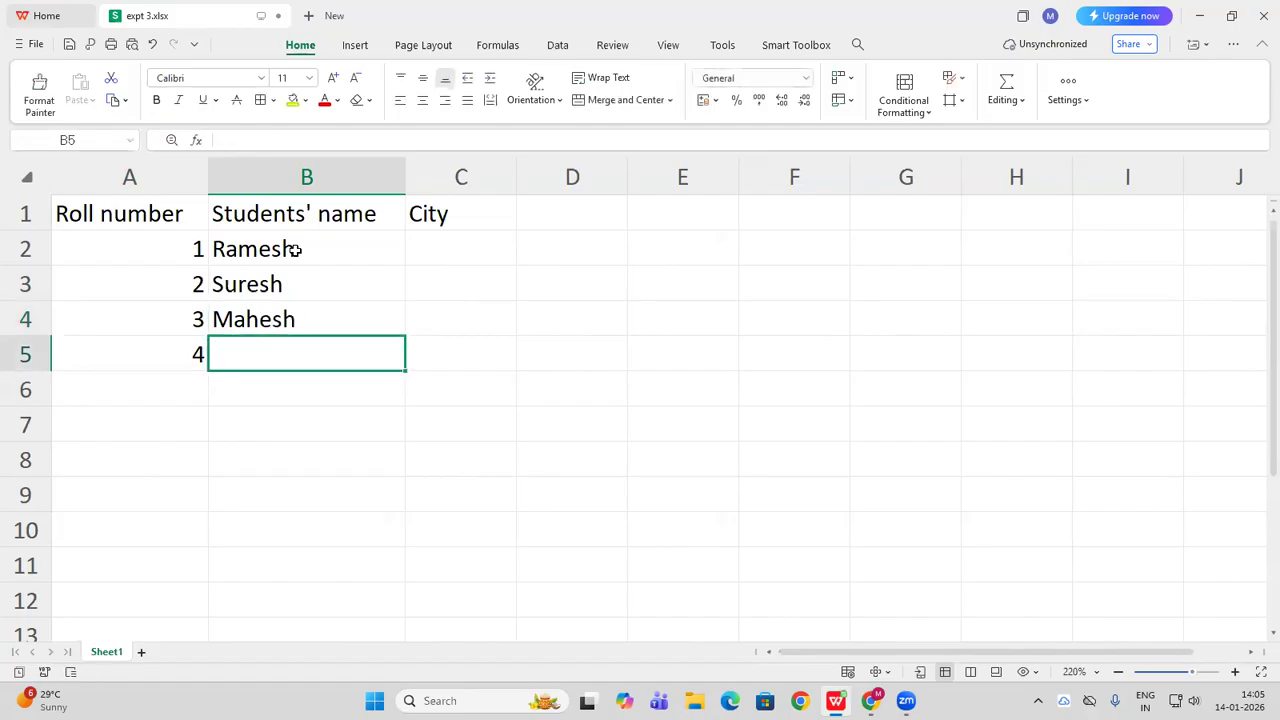
text(Ganesh)
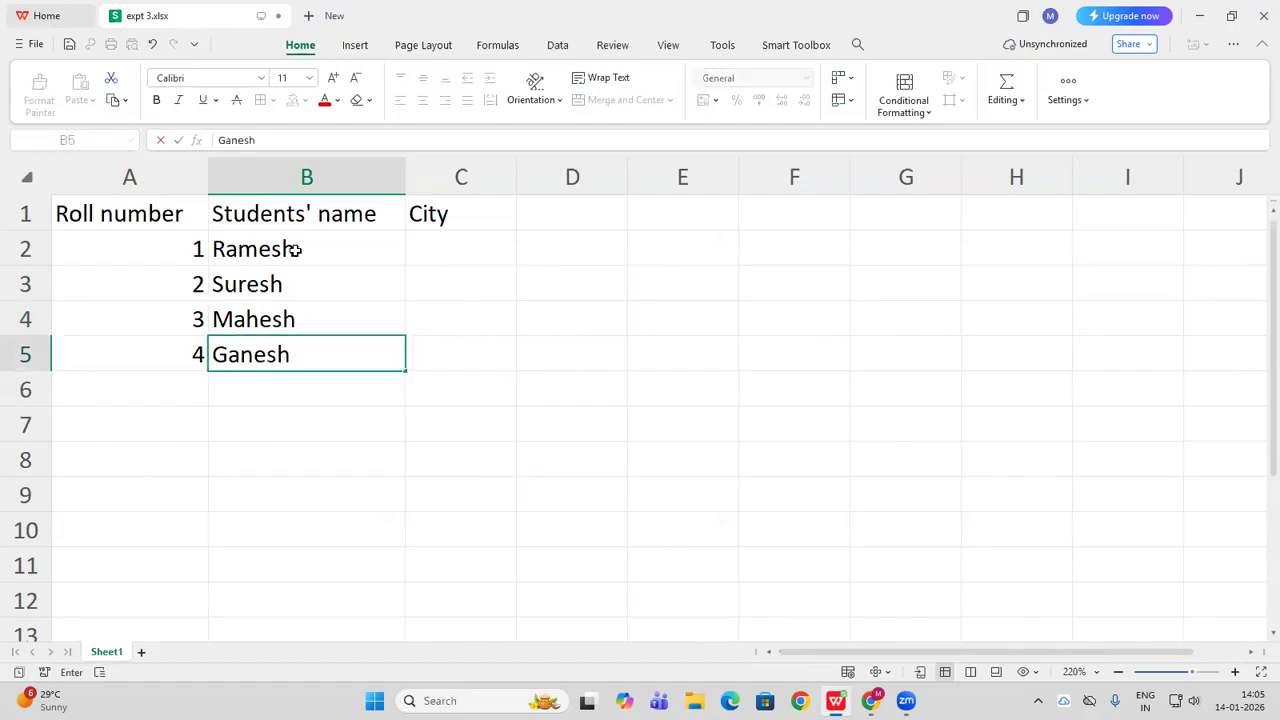
key(Return)
Enter the cities Mumbaai, Punne, Nagpur and Mumbaai in cells C2 to C5
click(431, 243)
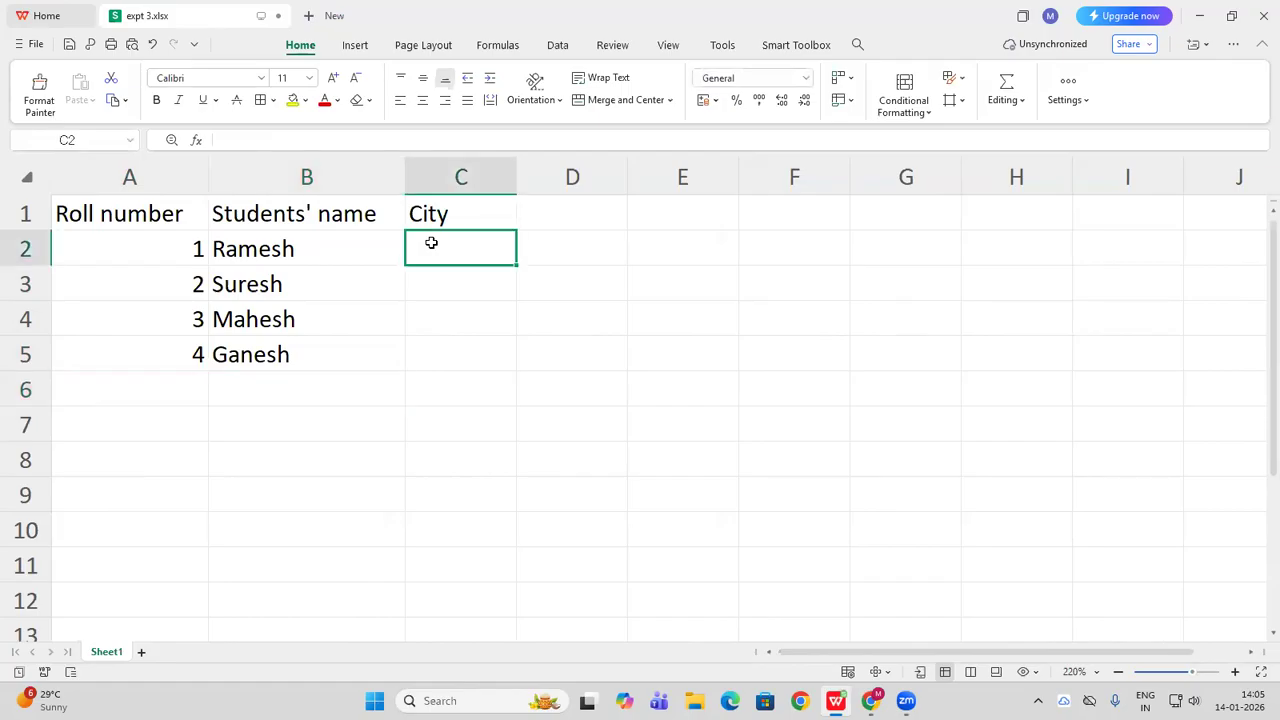
text(M)
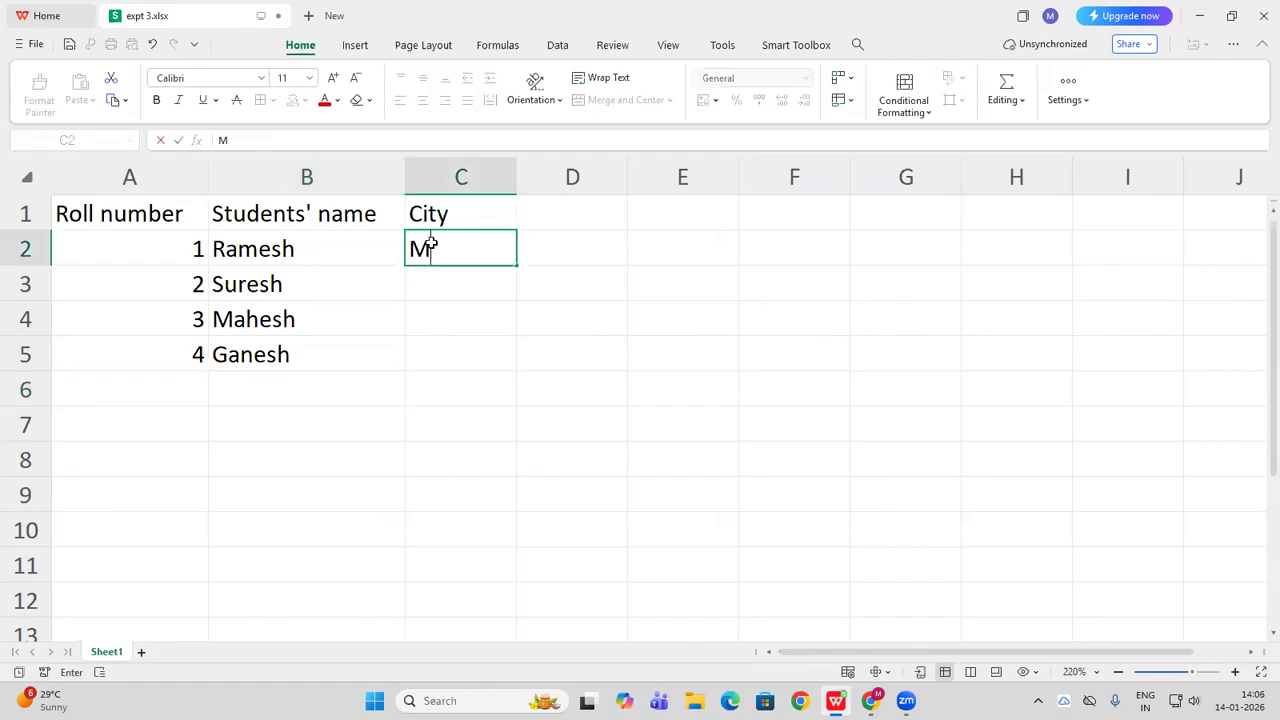
text(umbaai)
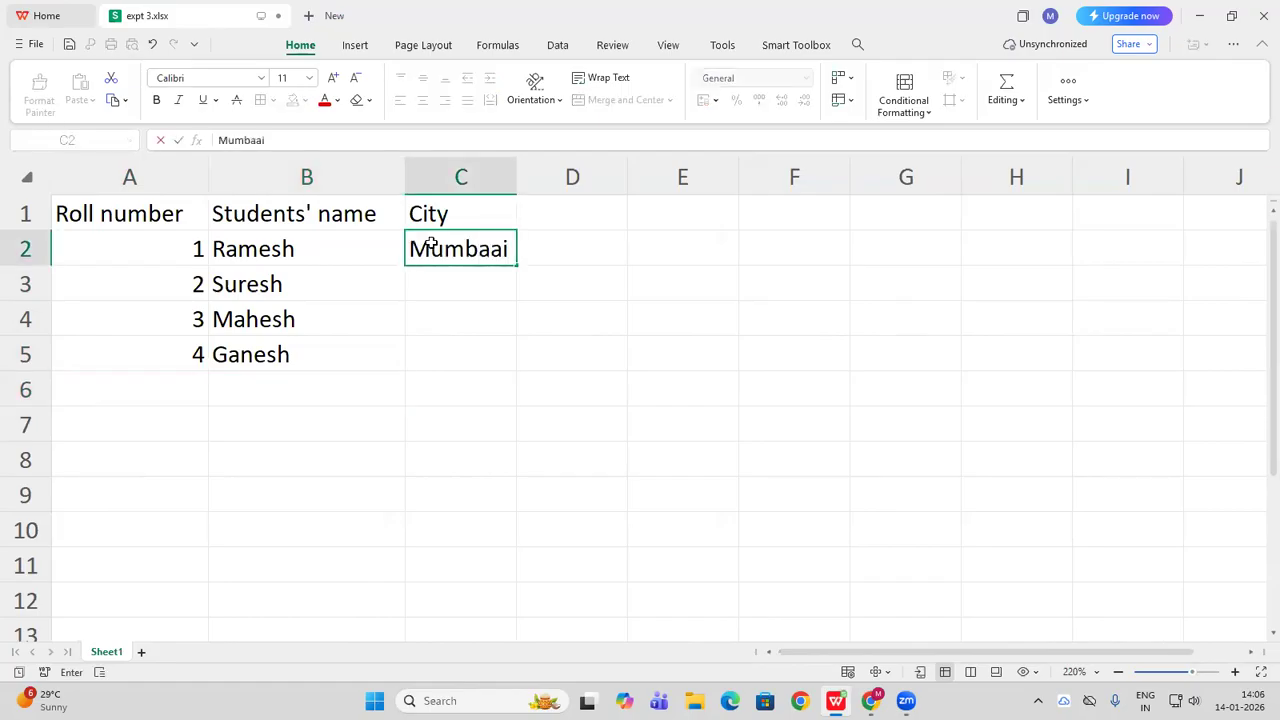
key(Return)
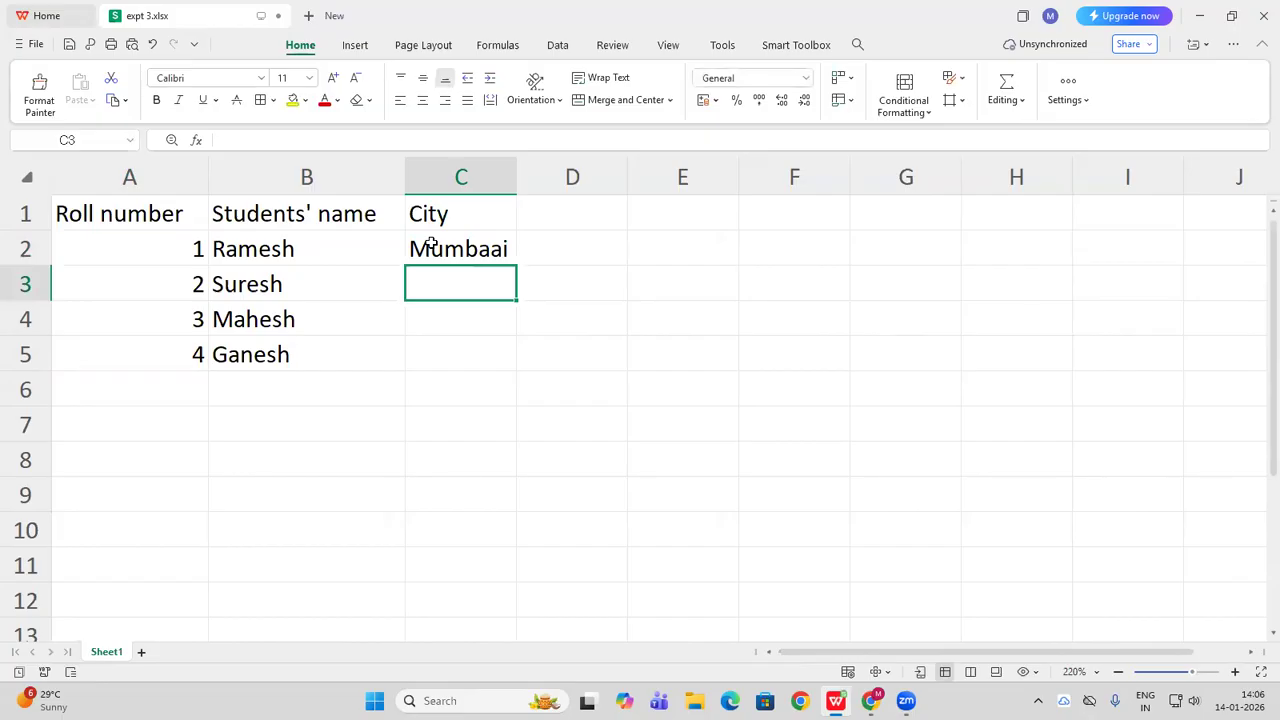
text(Punne)
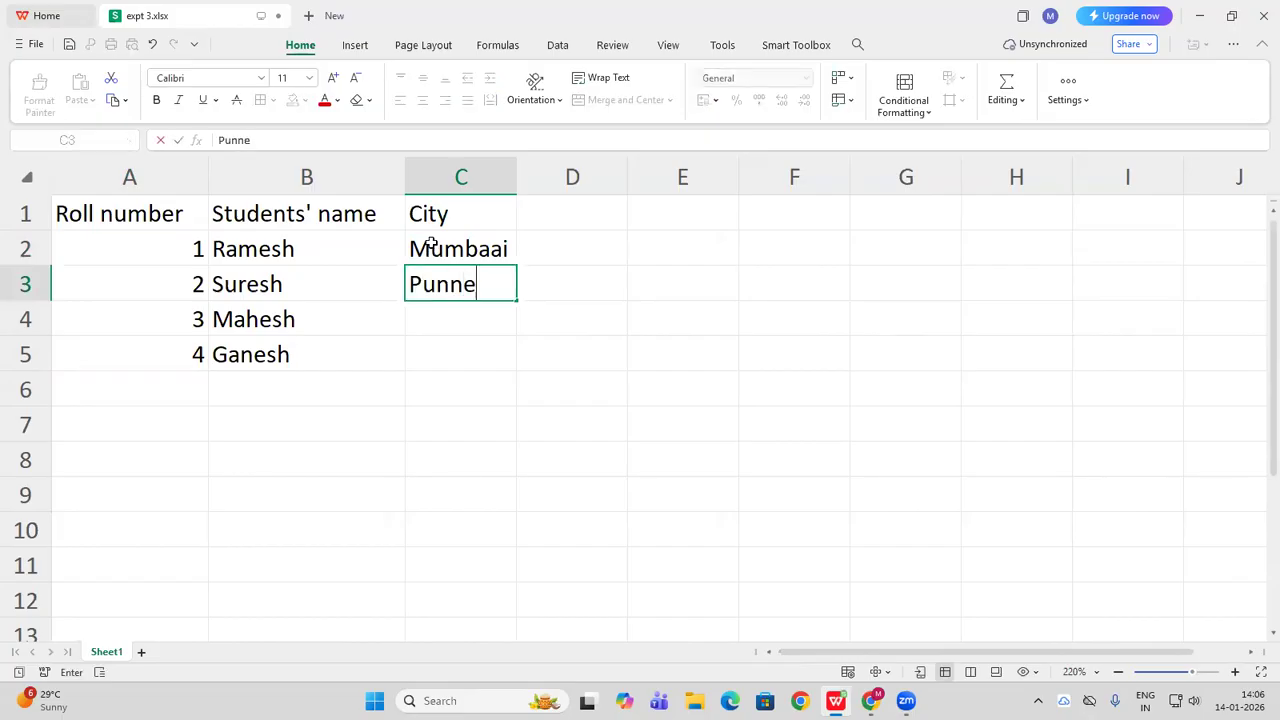
key(Return)
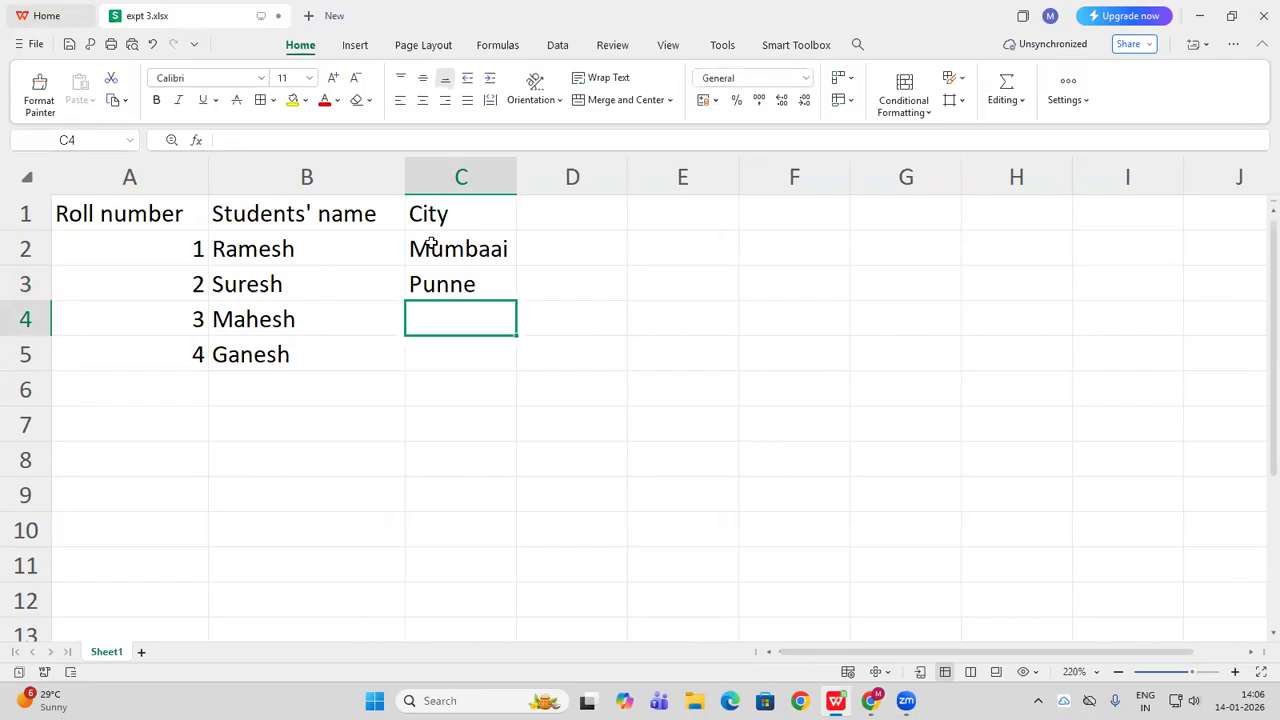
text(Nagpur)
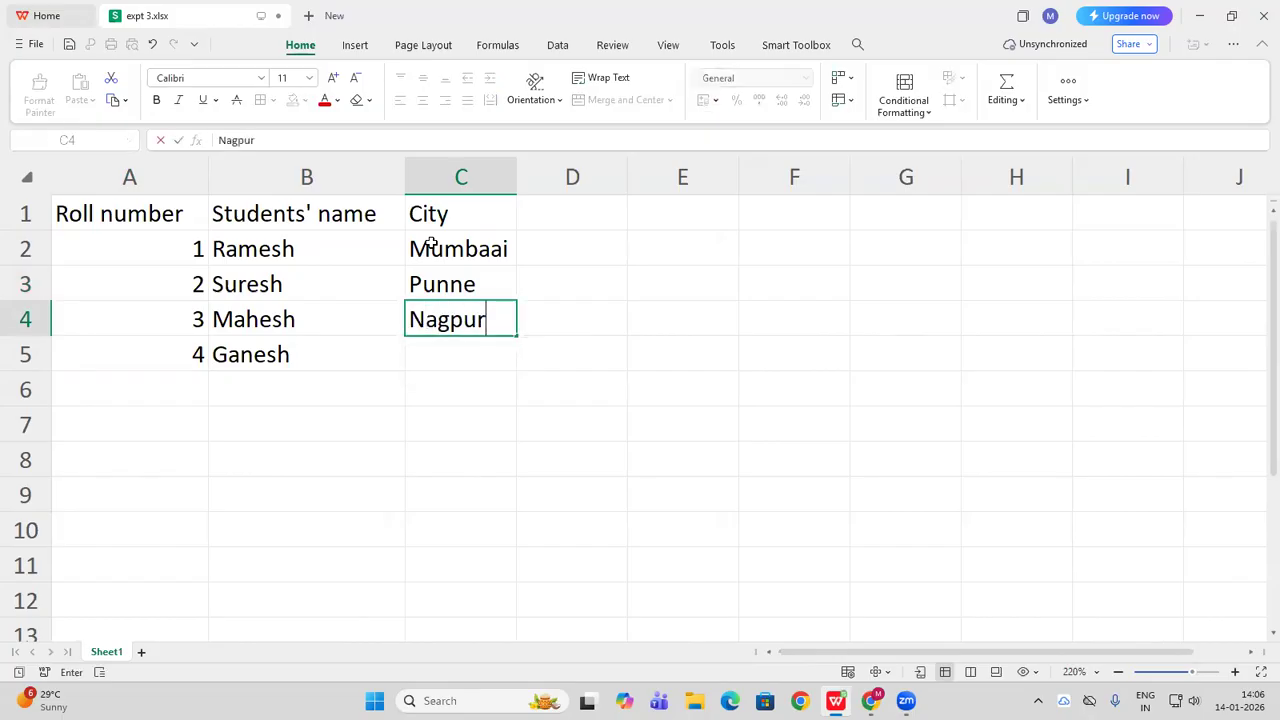
key(Return)
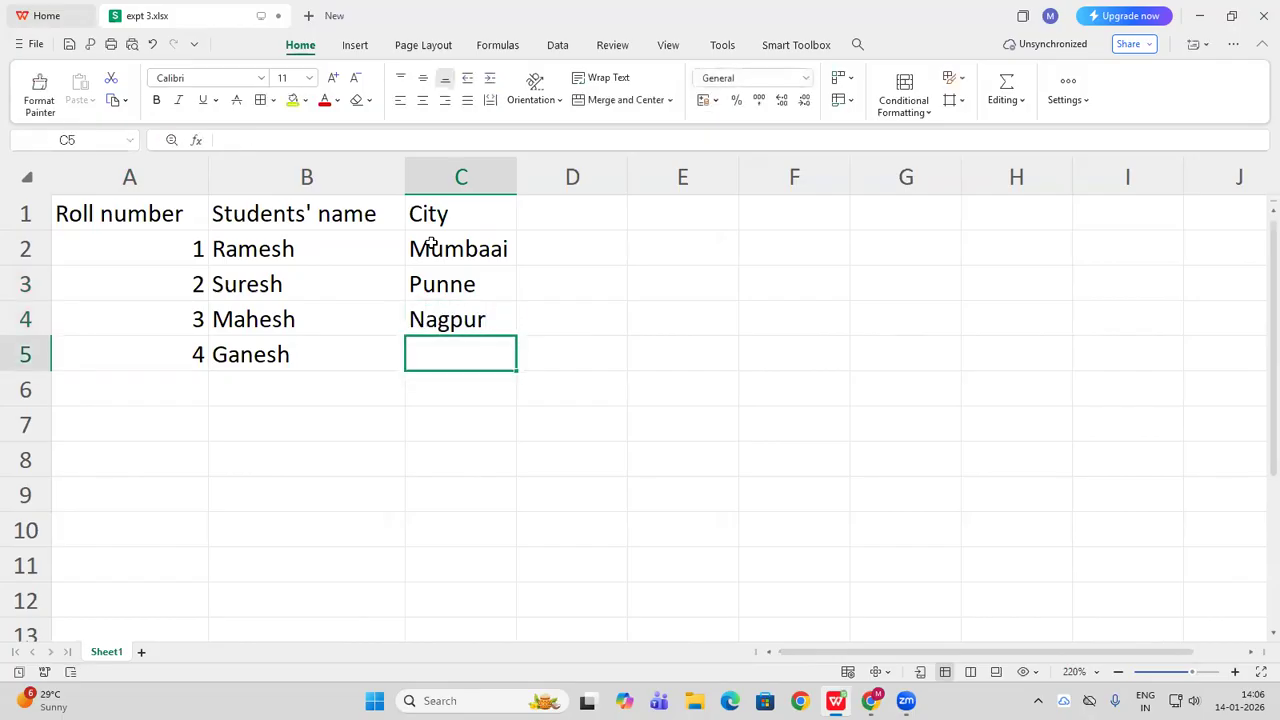
text(Mumbaa)
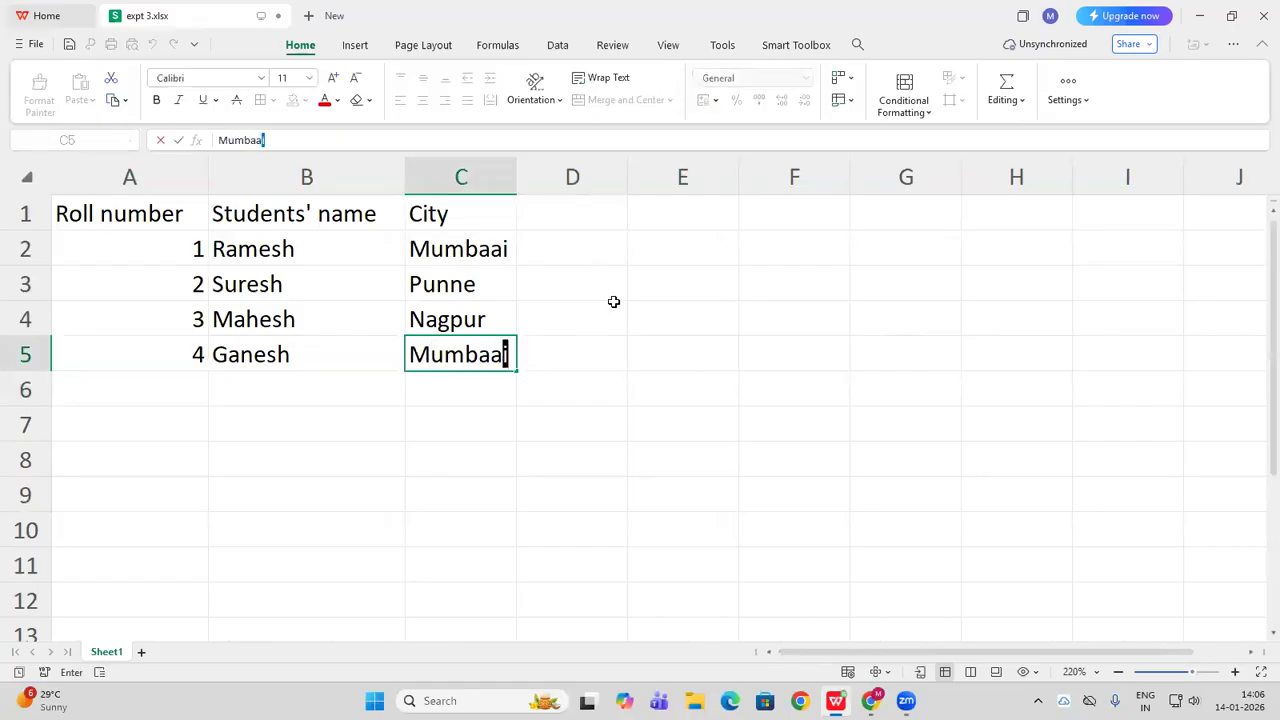
click(616, 348)
Center the contents of the table A1:C5 horizontally and set its font to Times New Roman
drag(110, 207, 469, 352)
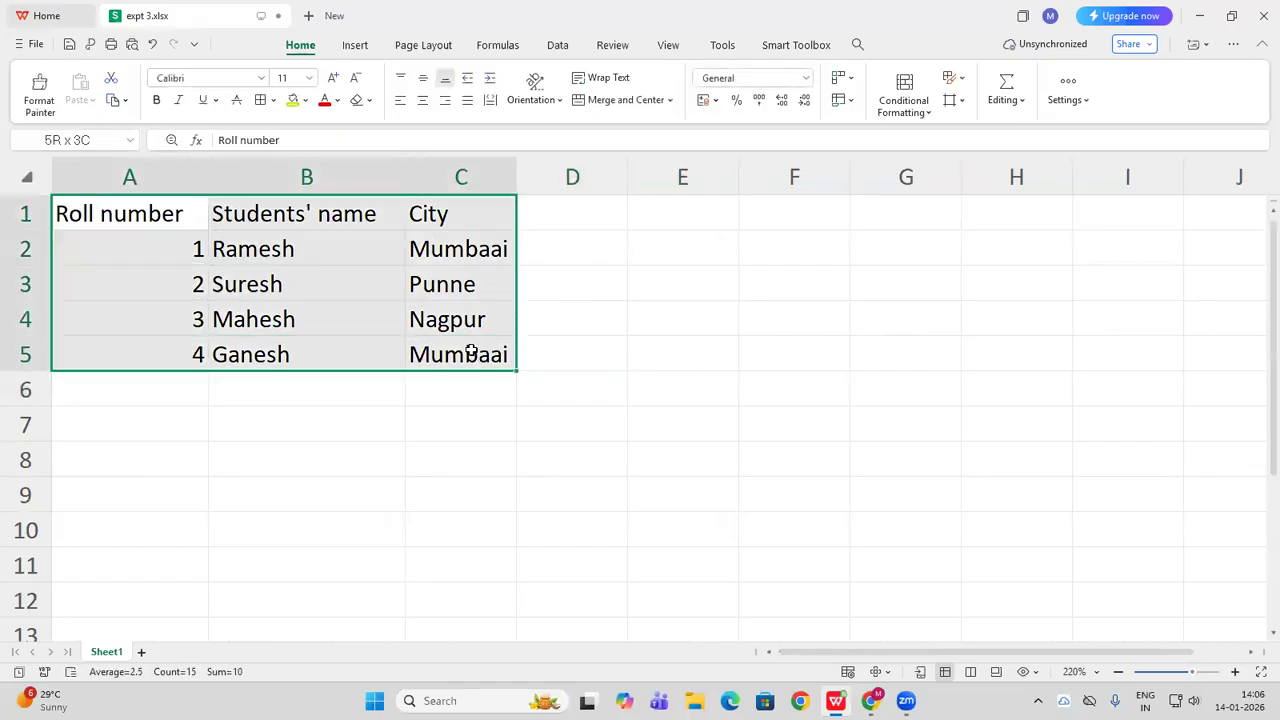
click(422, 100)
click(262, 79)
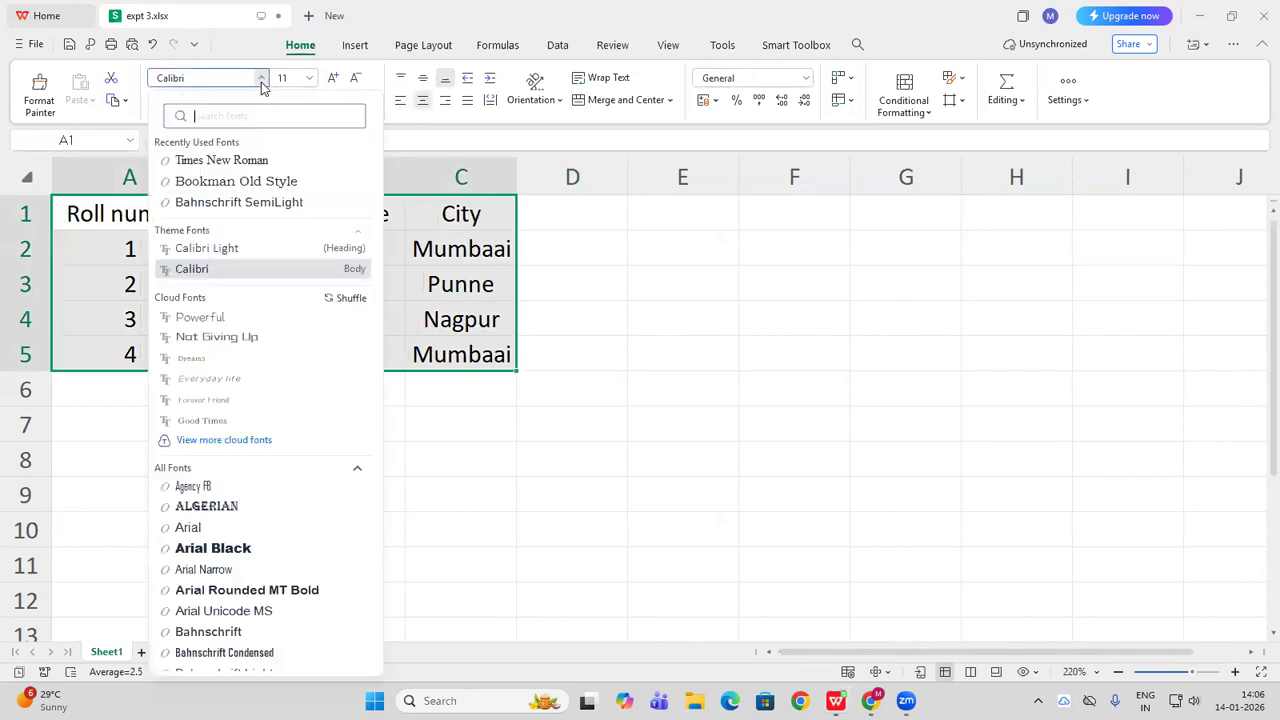
click(248, 161)
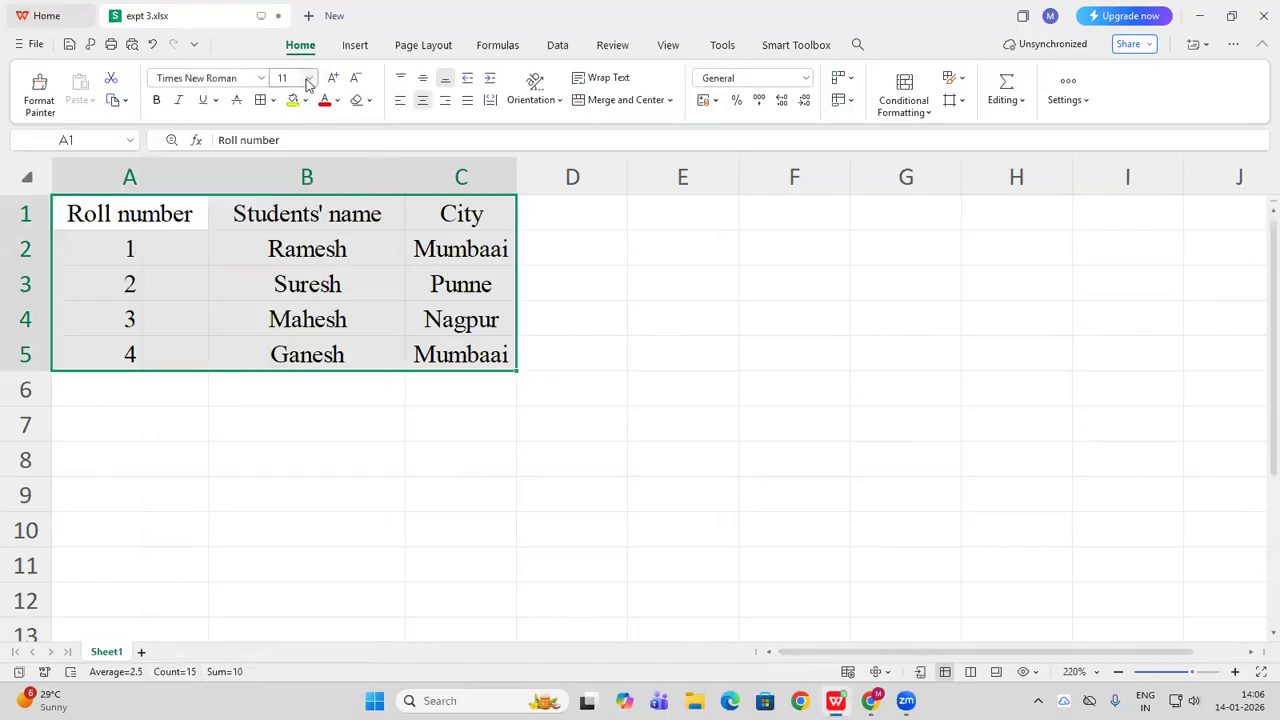
Set the font size of the table A1:C5 to 12 and add borders to all its cells
click(309, 78)
click(293, 225)
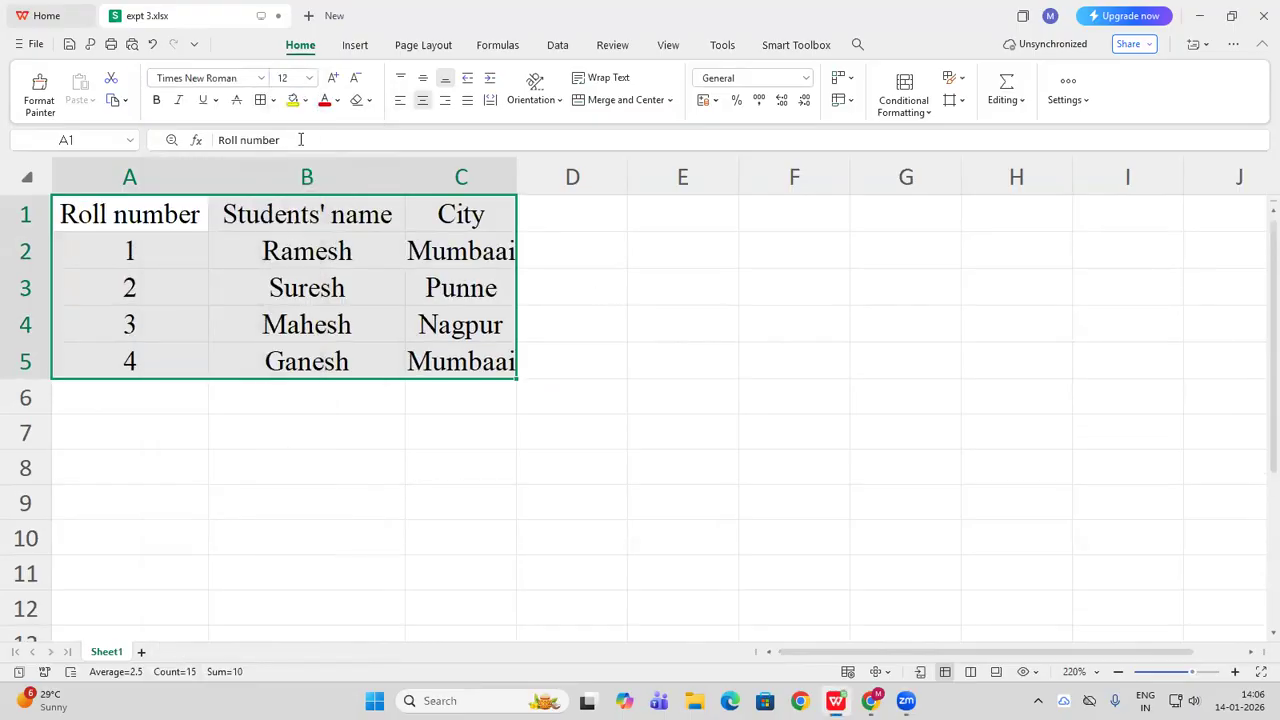
click(665, 344)
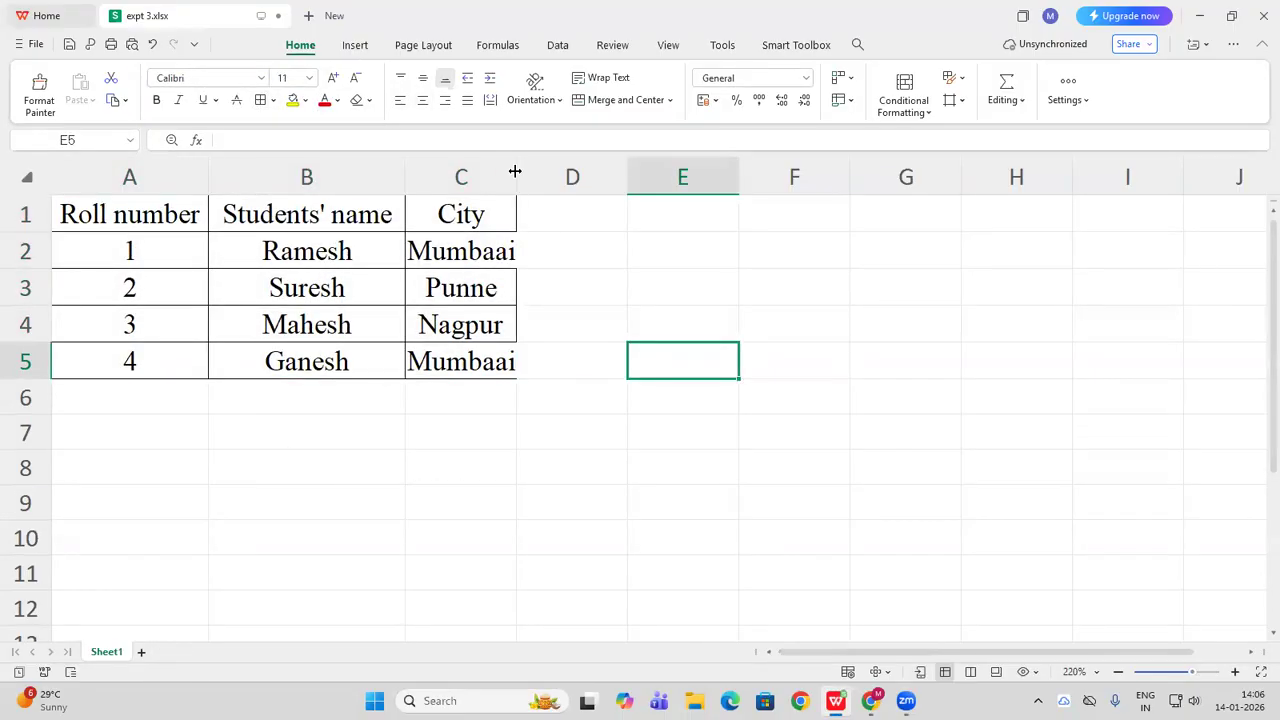
Auto-fit the widths of columns A, B and C to their contents
double_click(516, 172)
double_click(406, 175)
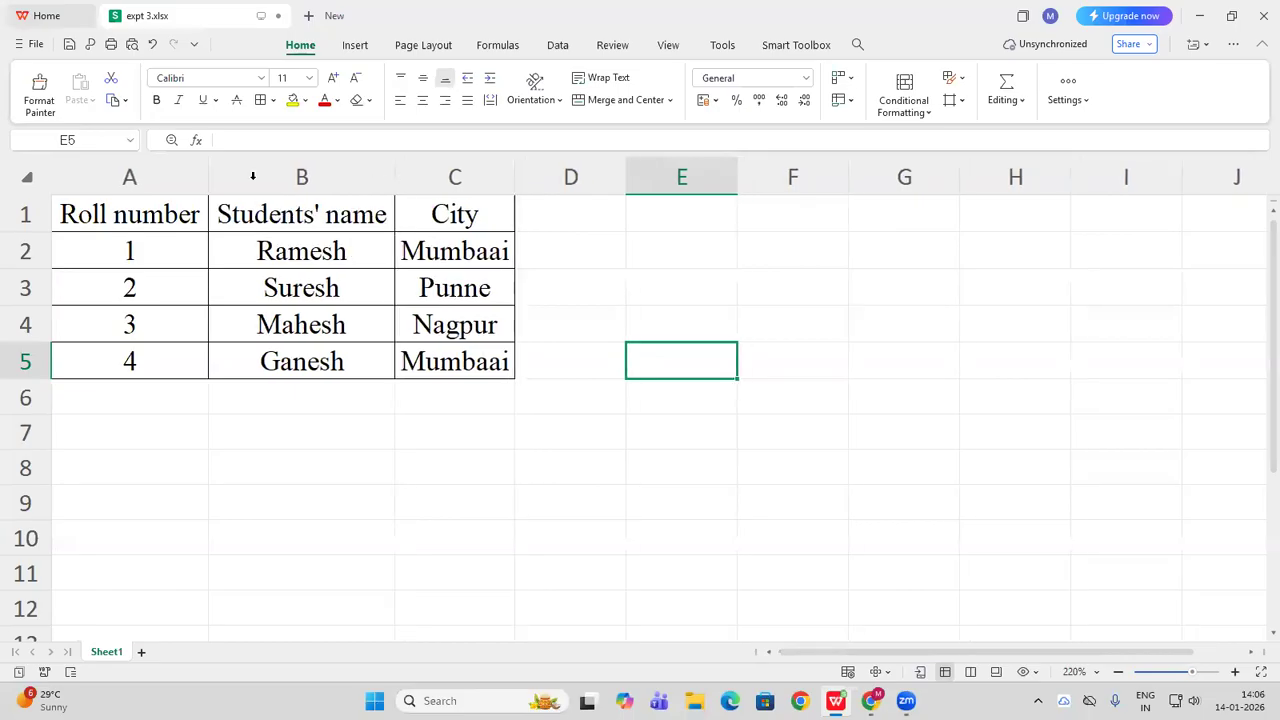
double_click(208, 177)
Make the header row A1:C1 bold and color its text dark blue
drag(190, 201, 439, 218)
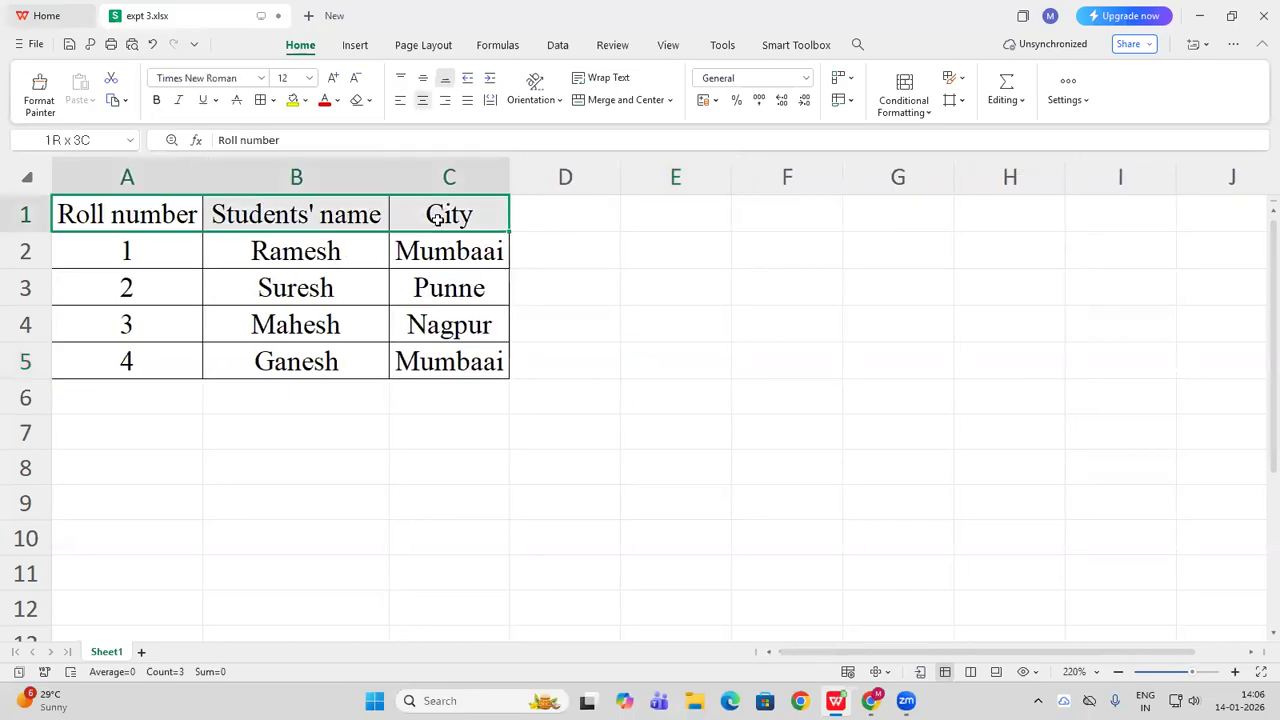
click(155, 100)
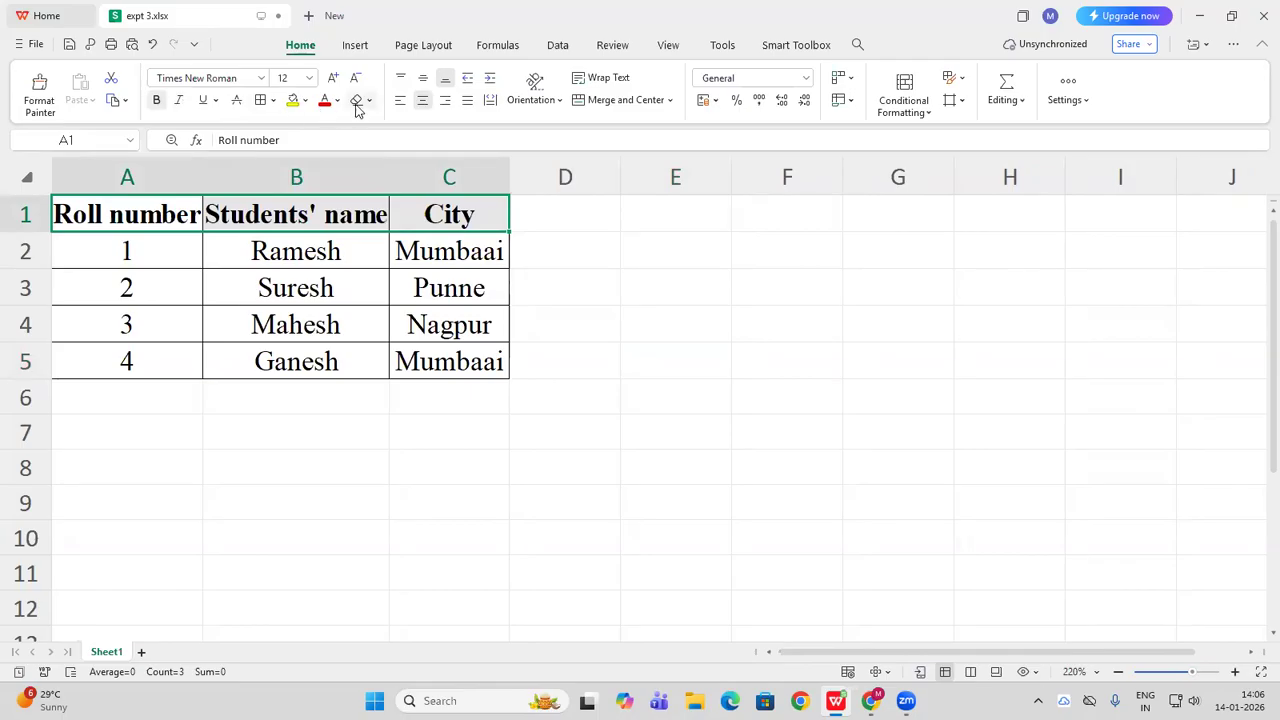
click(337, 100)
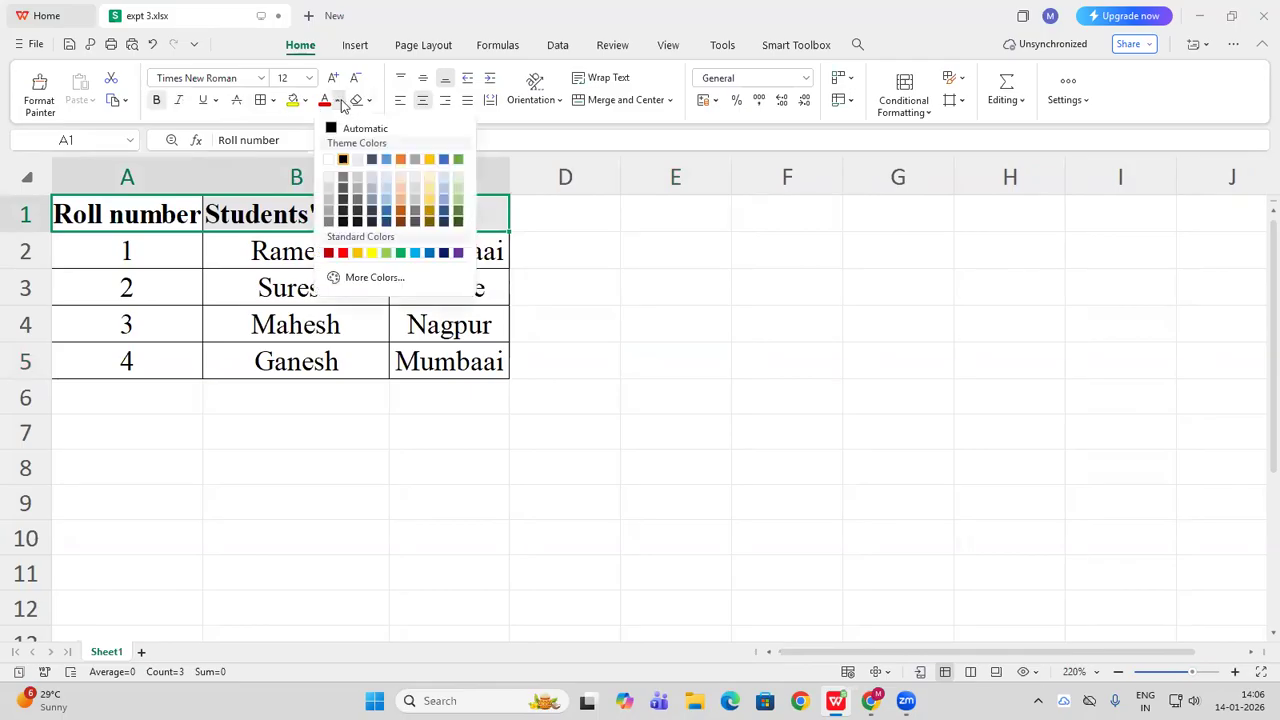
click(443, 253)
click(650, 313)
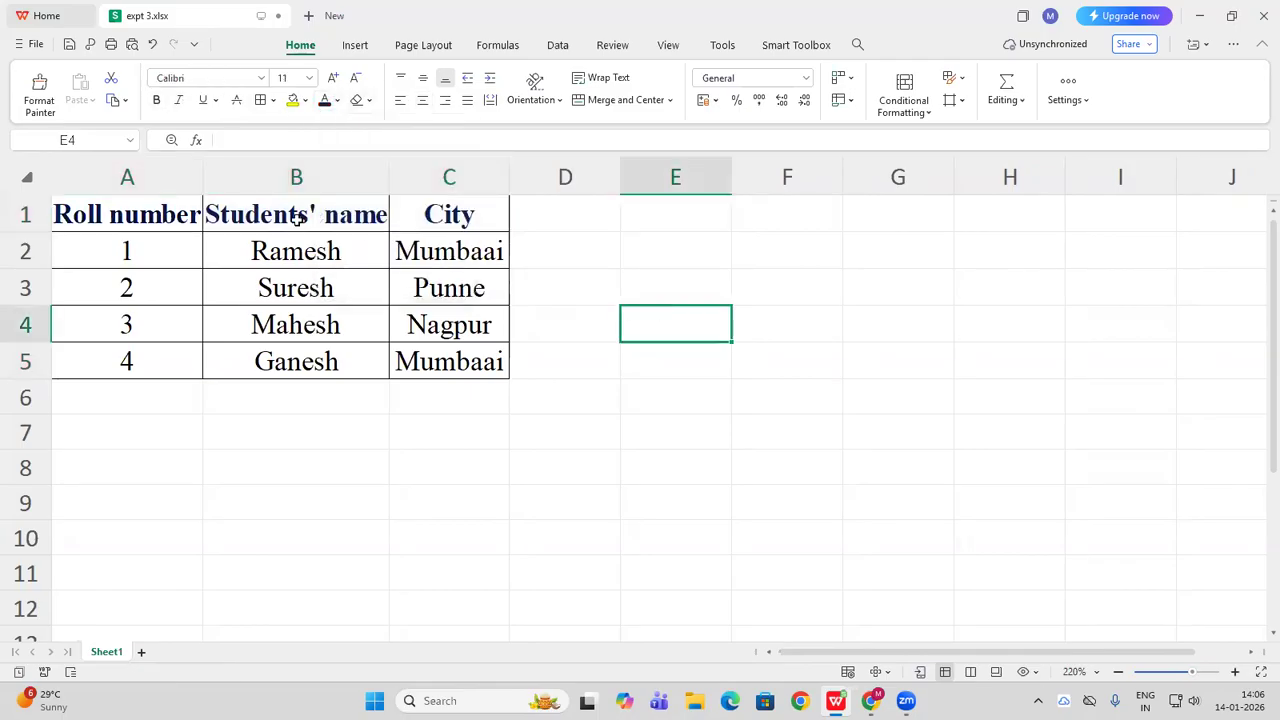
Auto-fit the widths of columns A and B so the bold headers fit
double_click(203, 177)
double_click(409, 170)
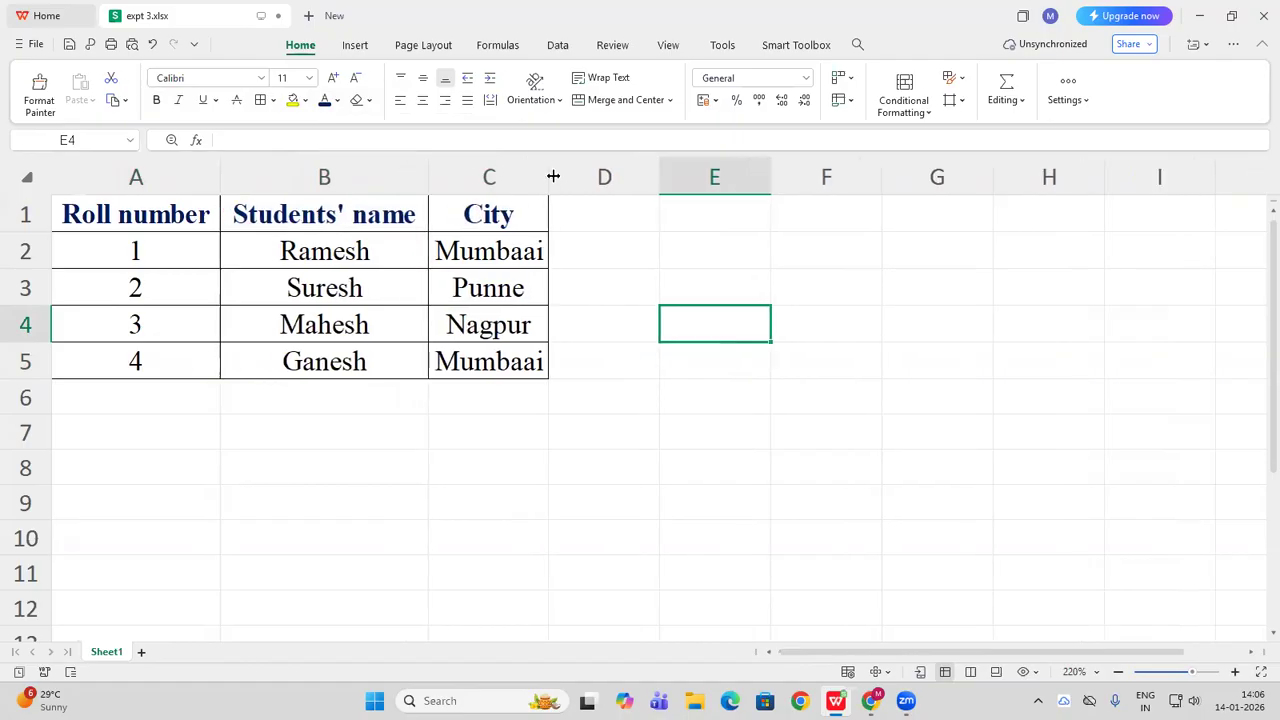
click(605, 252)
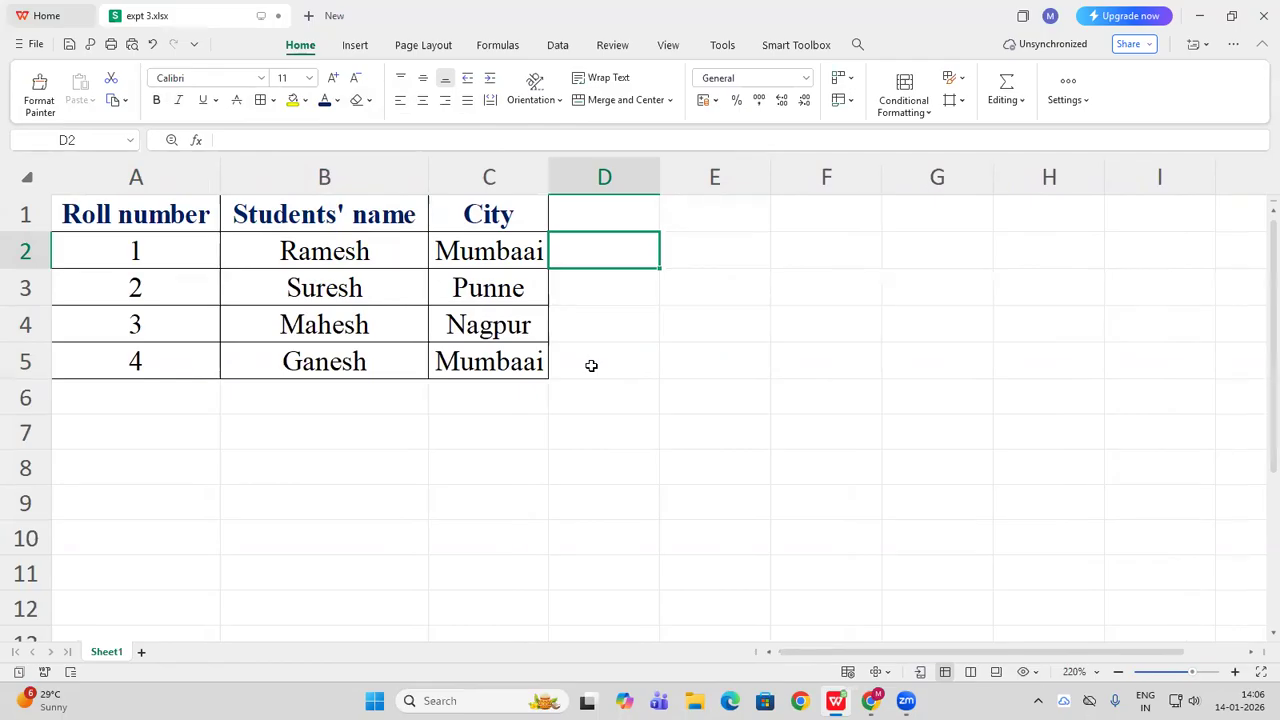
Replace every occurrence of "Mumbaai" with "Mumbai" in the sheet and close the replace dialog
key(ctrl+f)
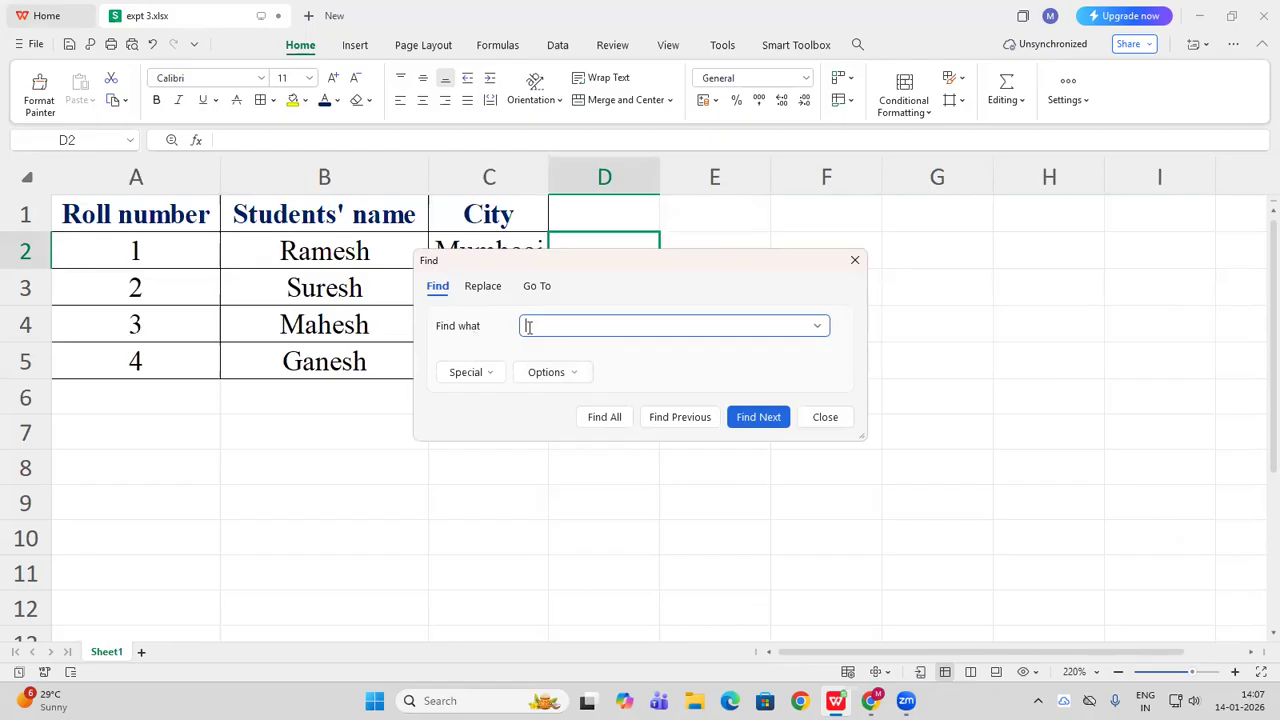
text(Numb)
text(aai)
click(497, 289)
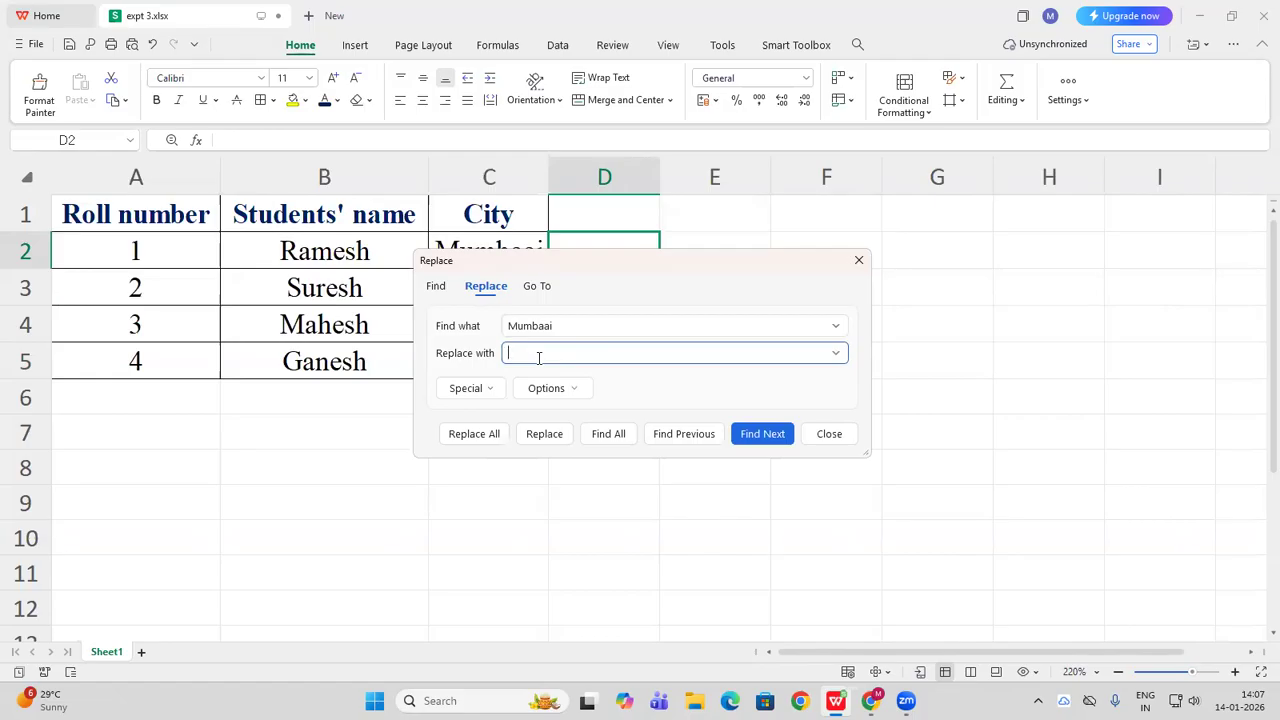
text(Mumbai)
drag(614, 264, 910, 250)
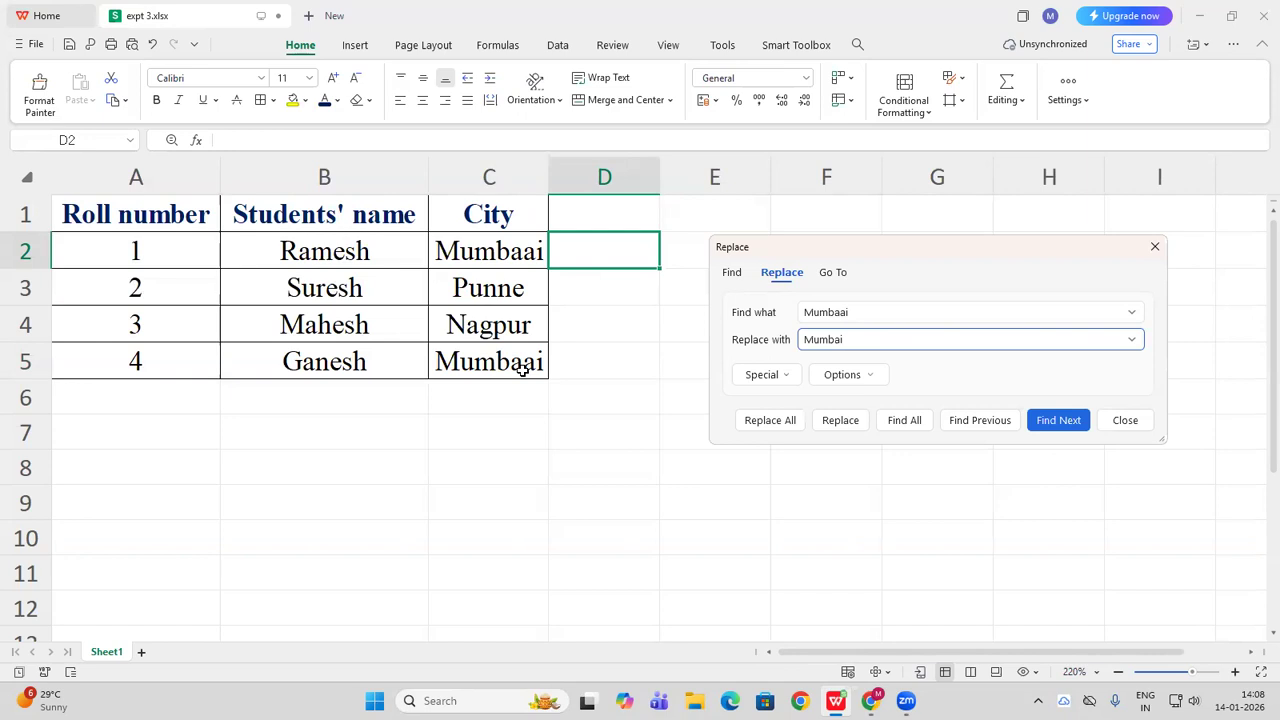
click(781, 429)
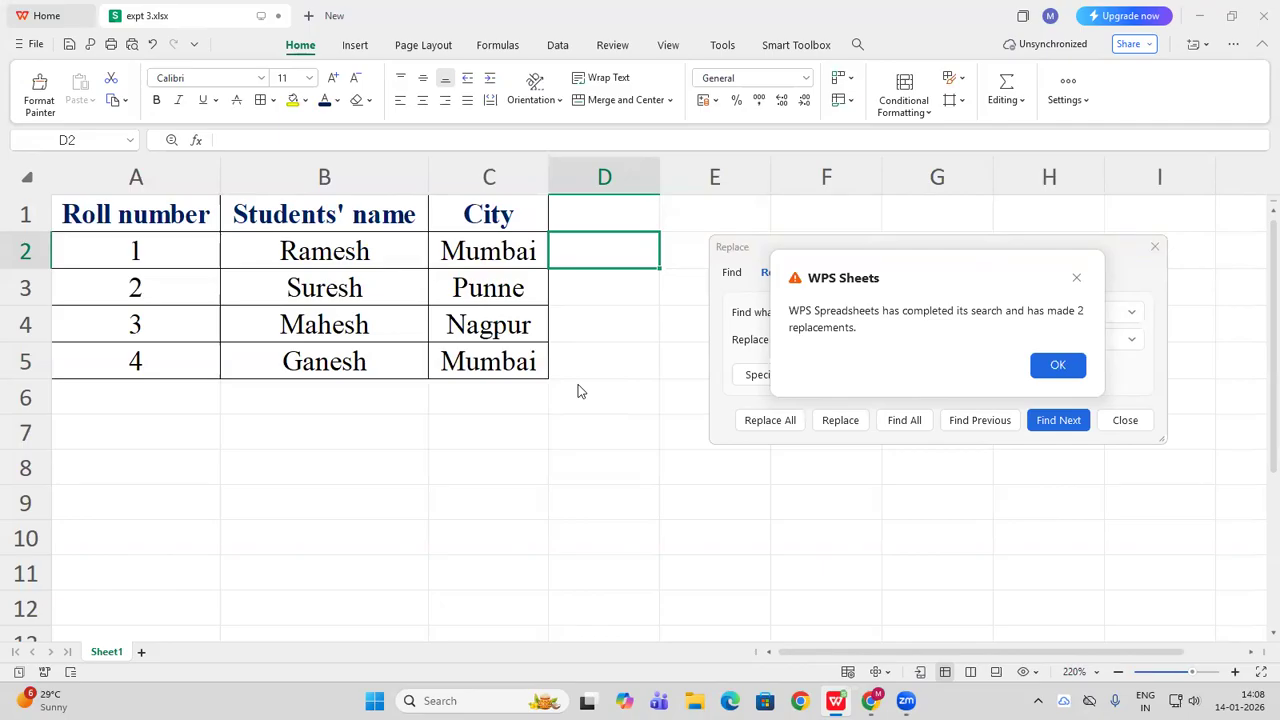
click(1076, 280)
click(1155, 246)
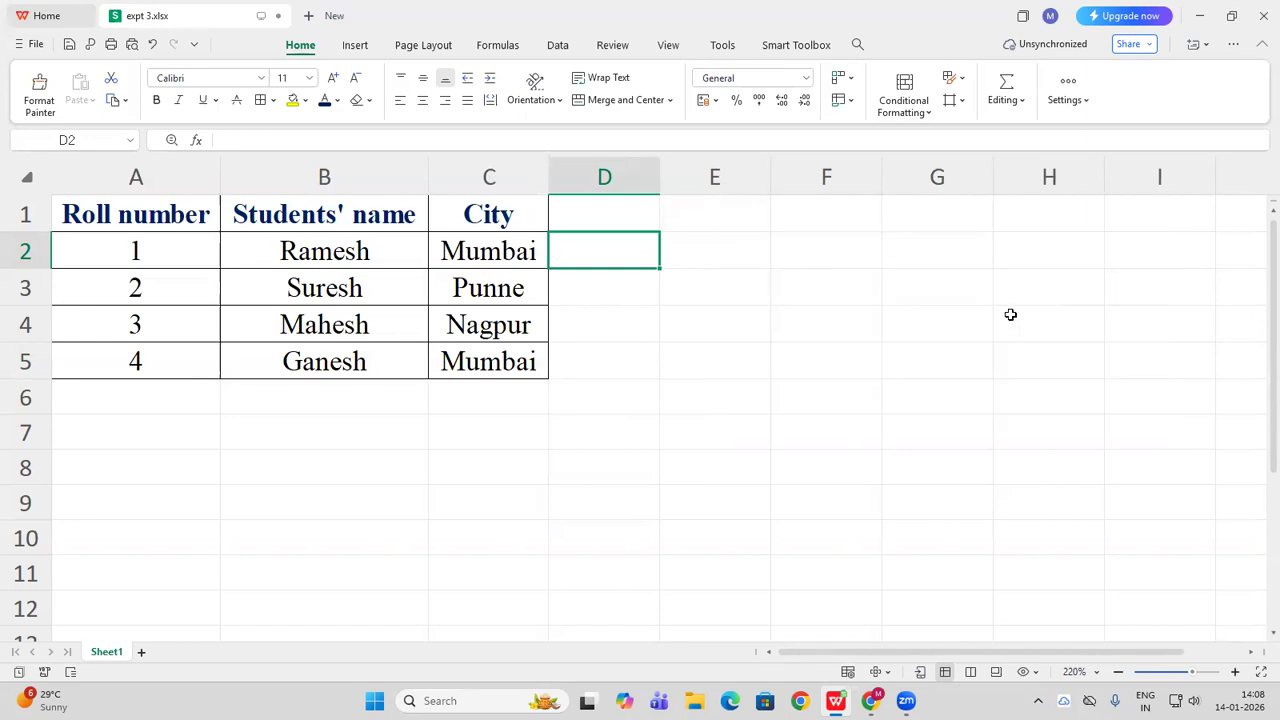
click(831, 364)
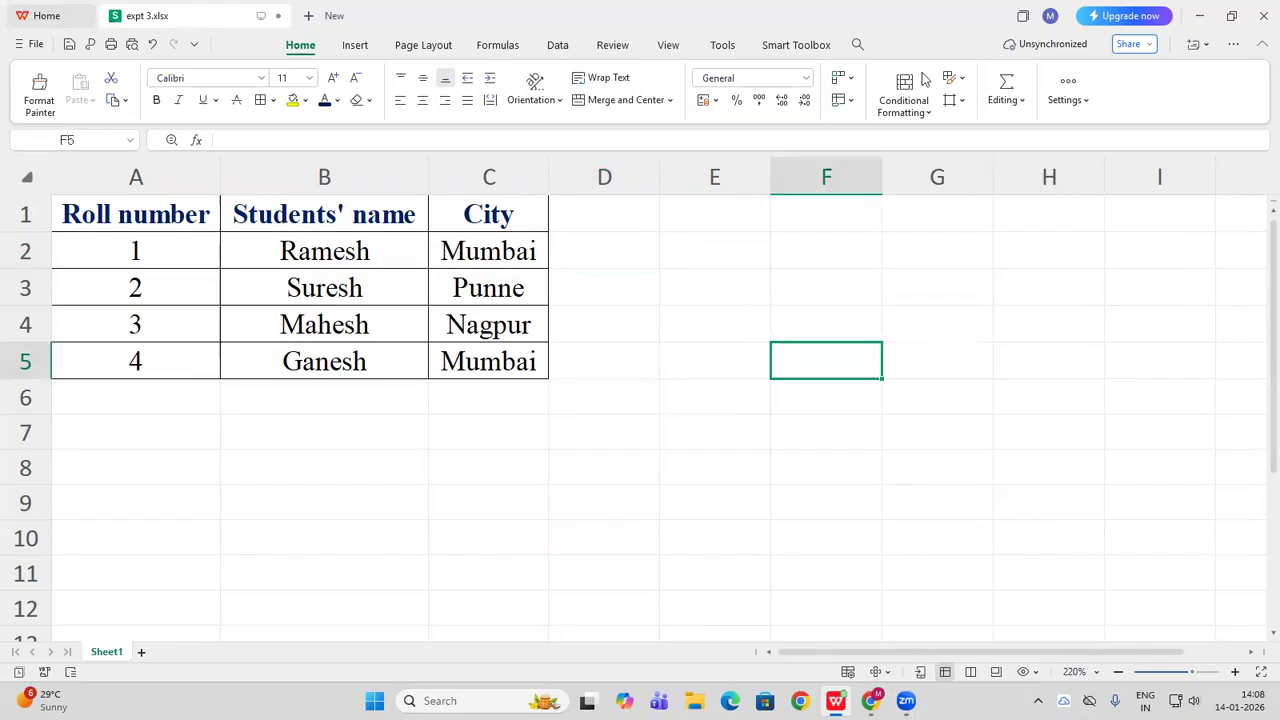
Spell-check the sheet, correct "Punne" in cell C3 to "Pune", and end the check without changing other words
click(732, 292)
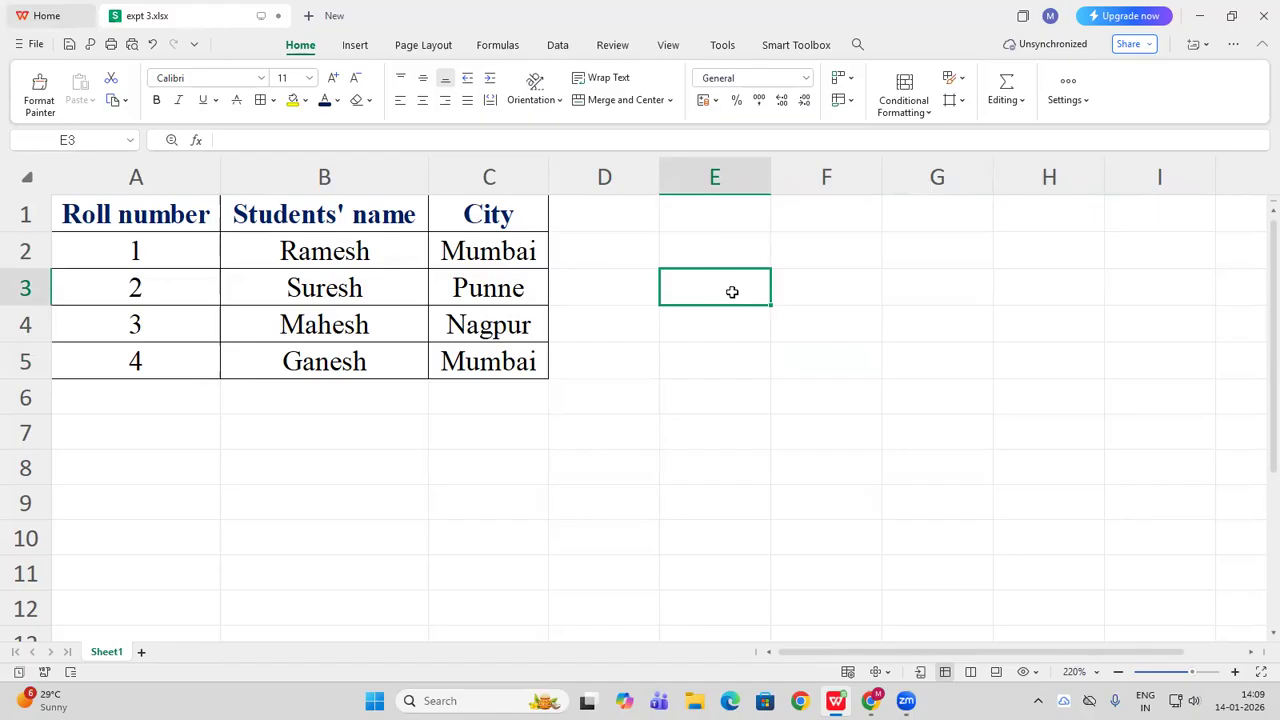
key(F7)
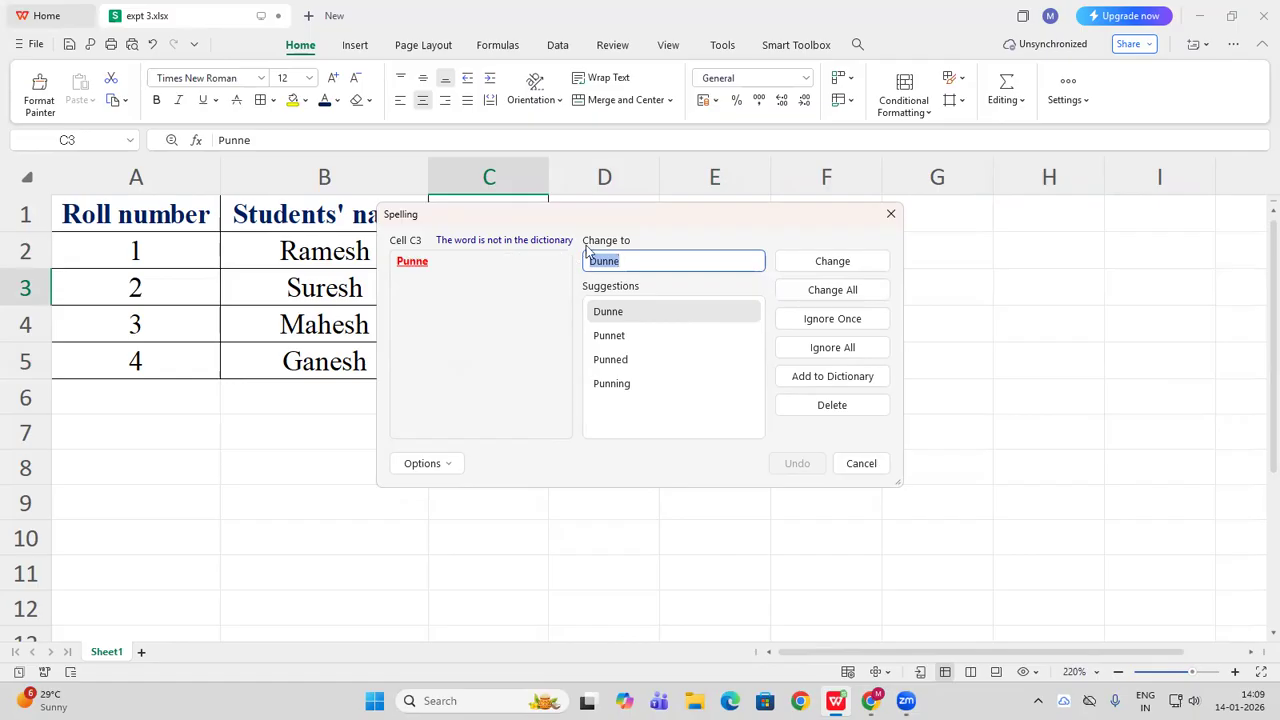
click(418, 263)
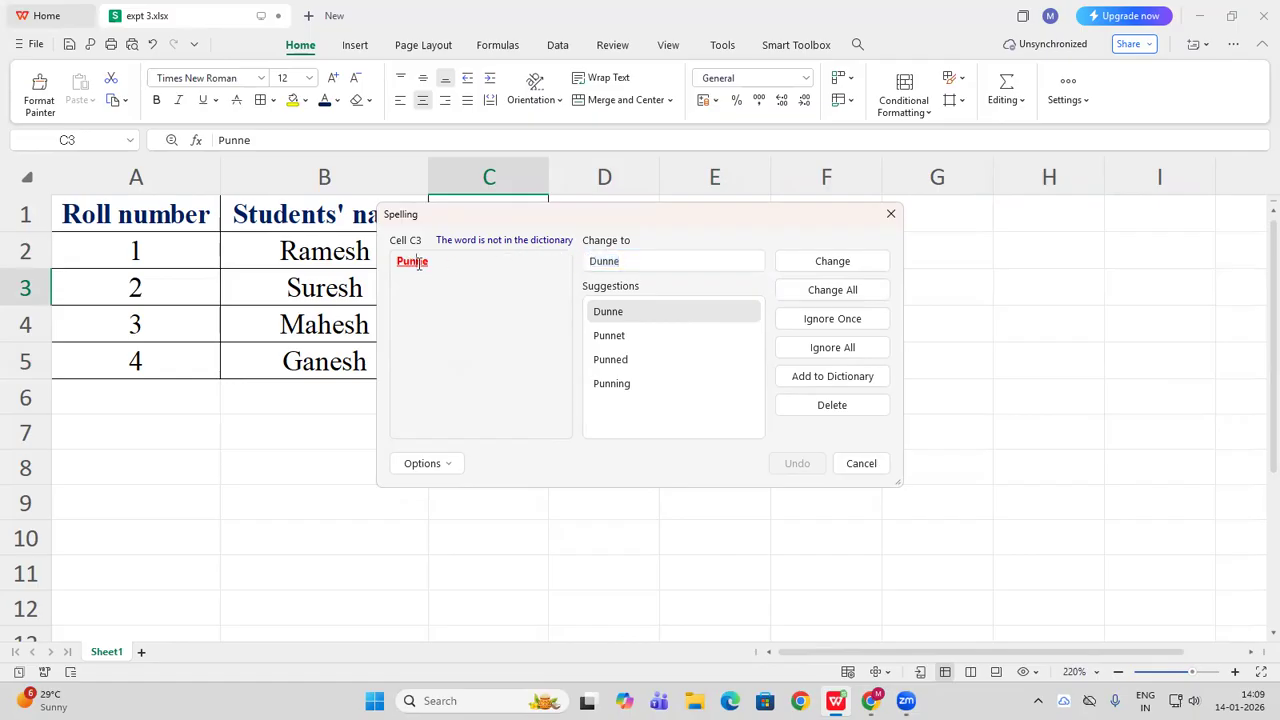
click(447, 465)
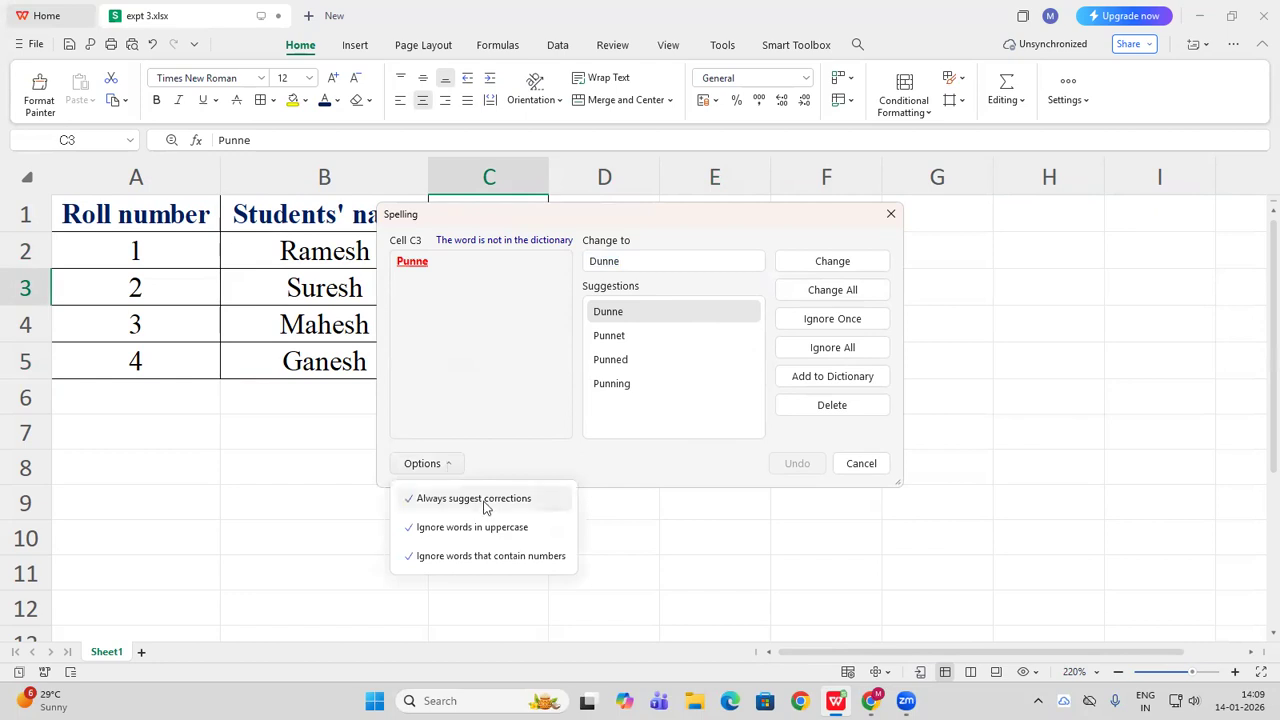
click(486, 401)
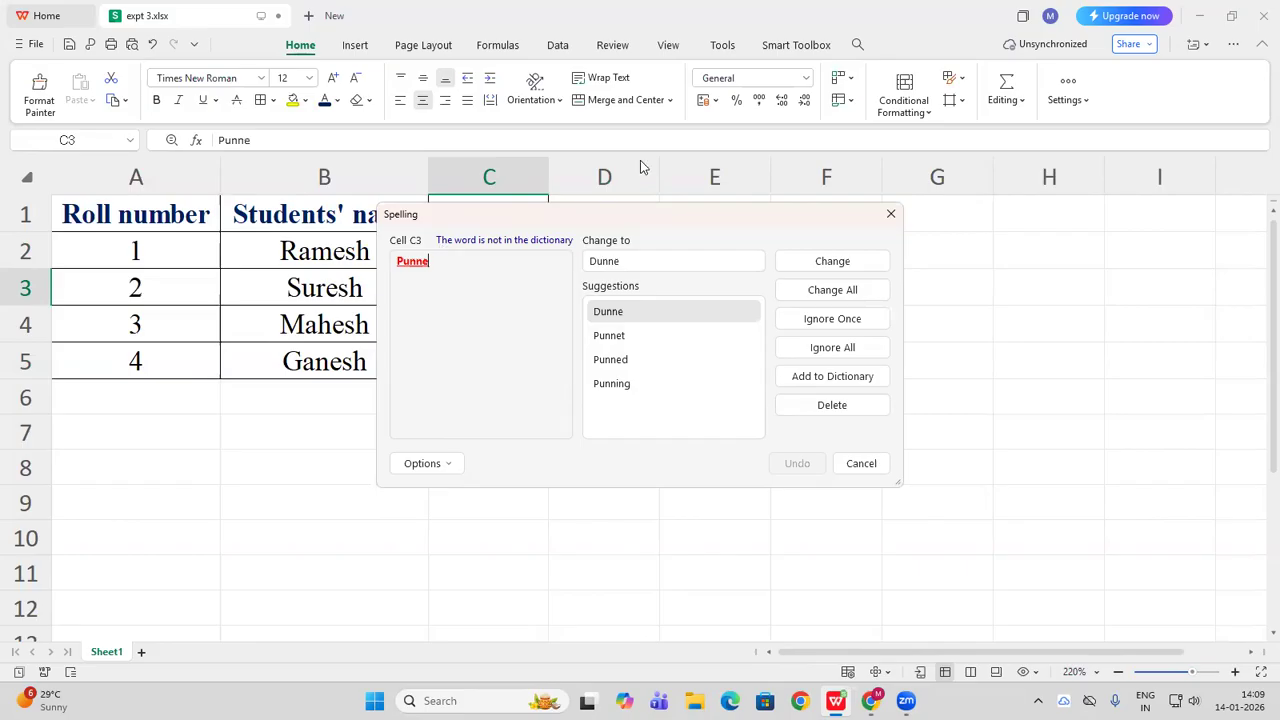
drag(646, 214, 864, 214)
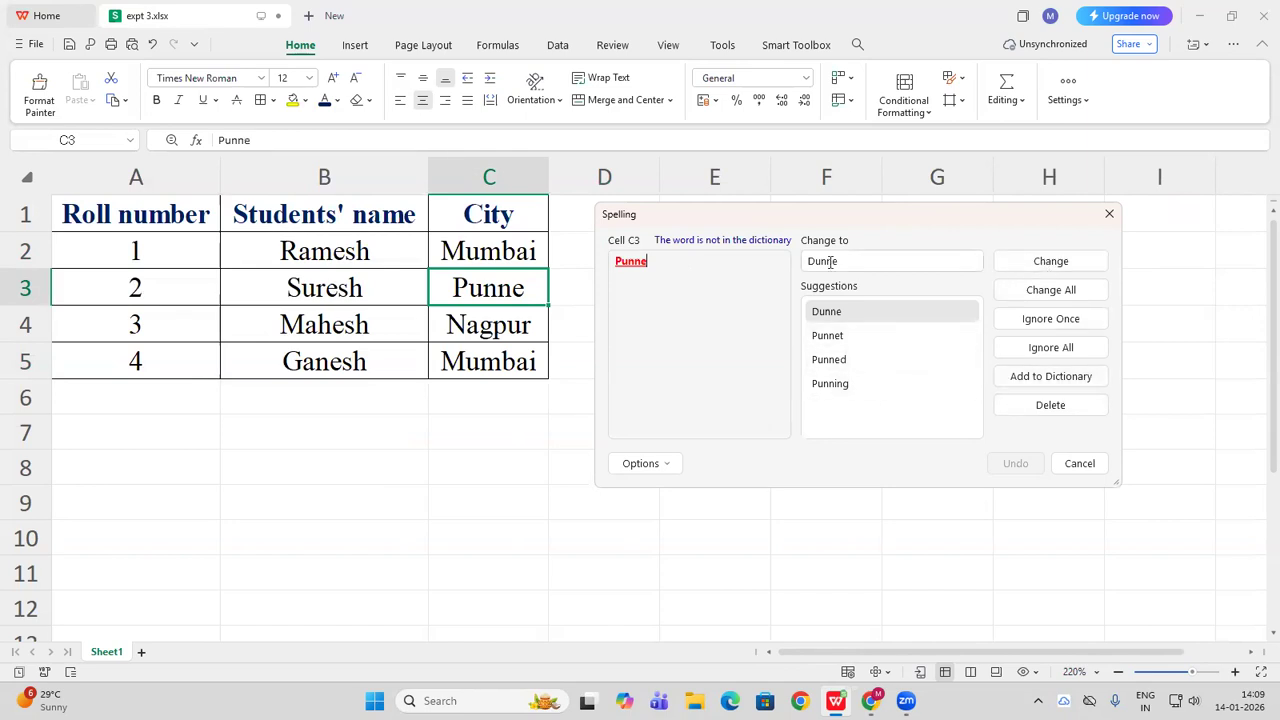
drag(845, 268, 752, 270)
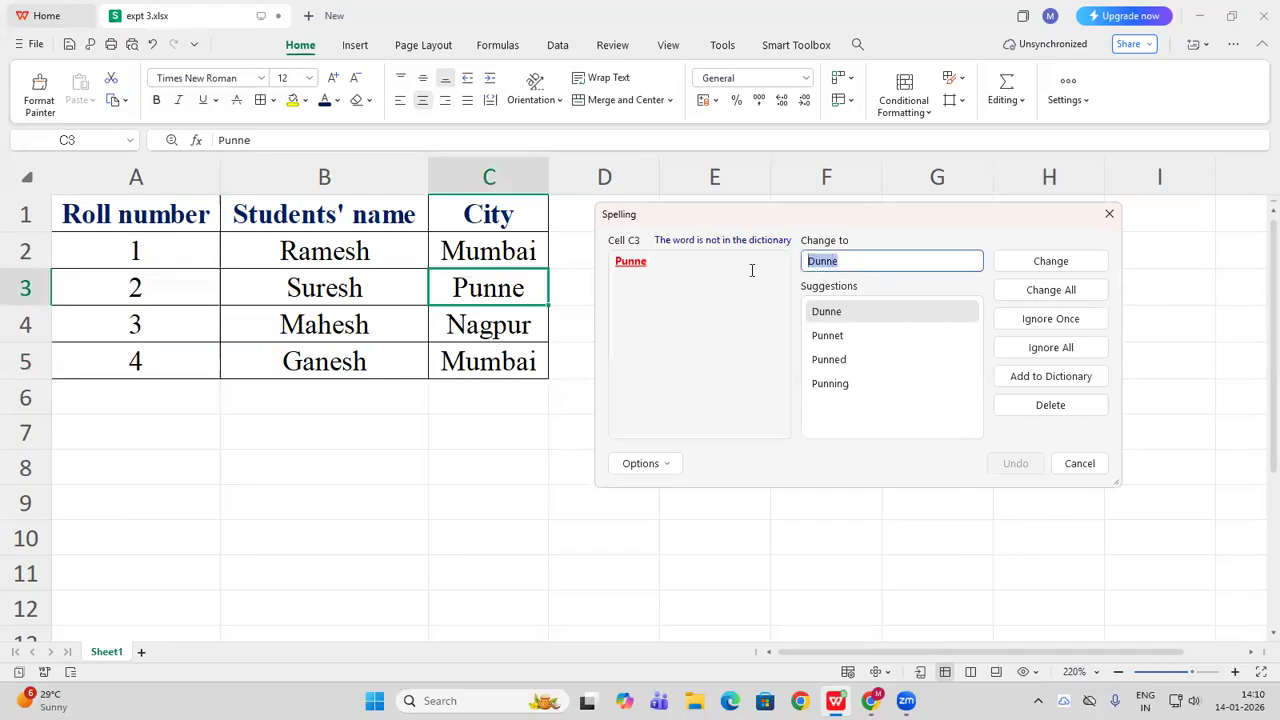
text(Pune)
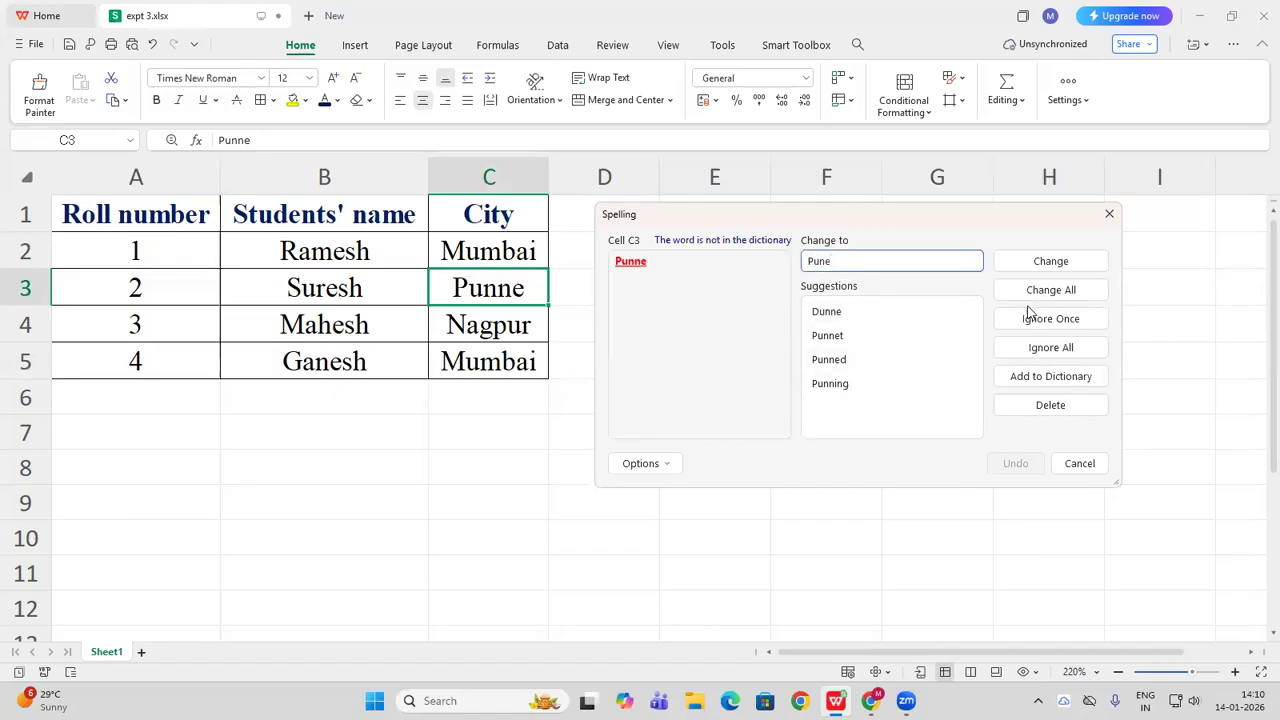
click(1046, 262)
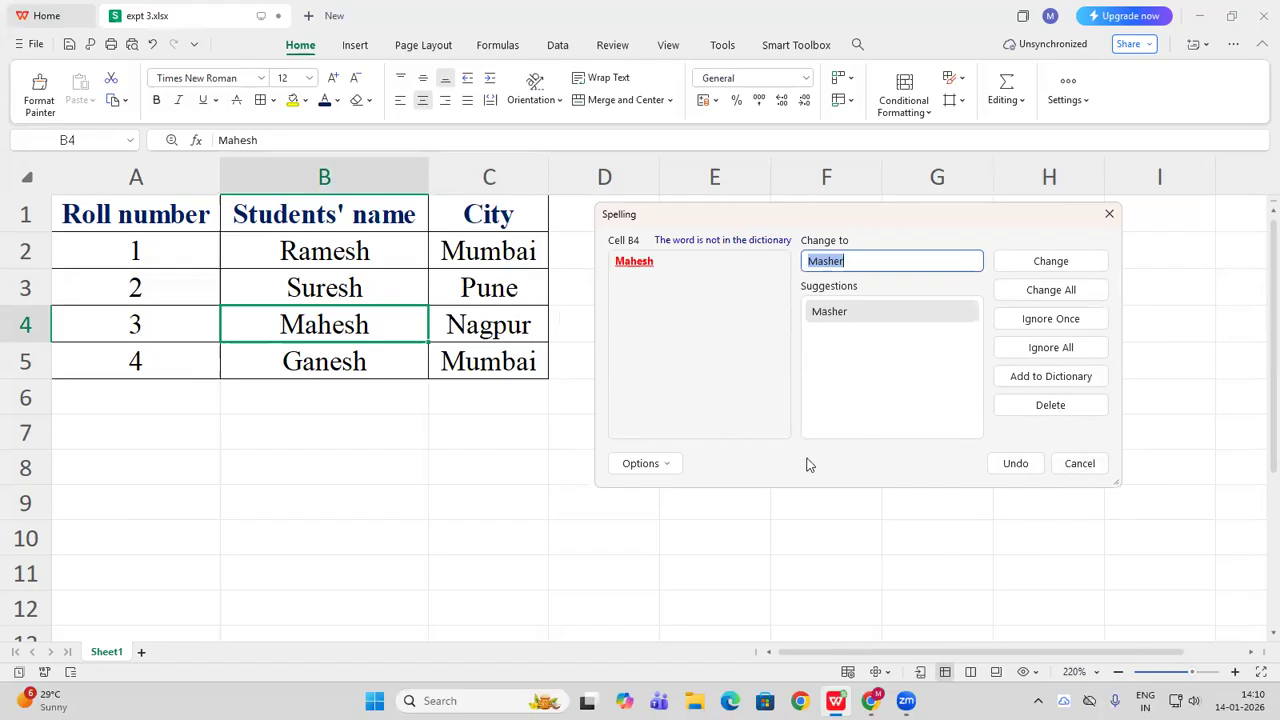
click(1109, 214)
click(660, 422)
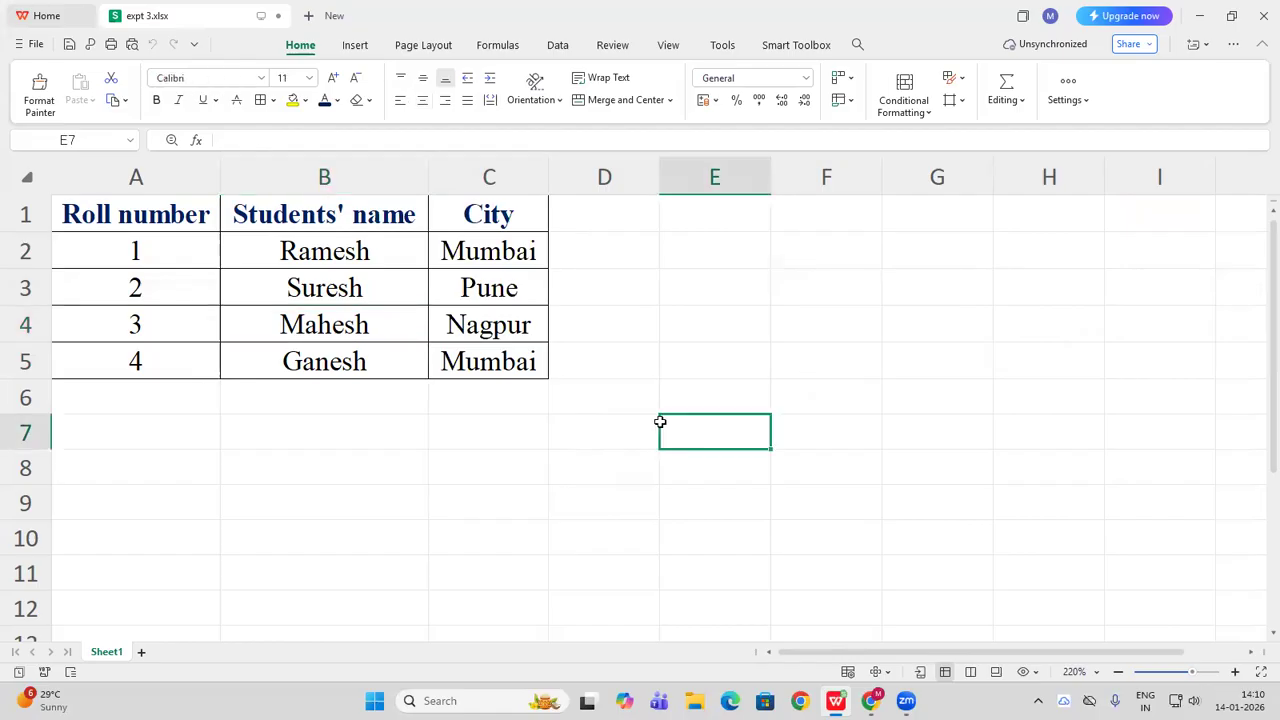
Save the workbook to the Desktop as "Expt 3.xlsx", replacing the existing file, and close the spreadsheet program
click(366, 425)
click(32, 44)
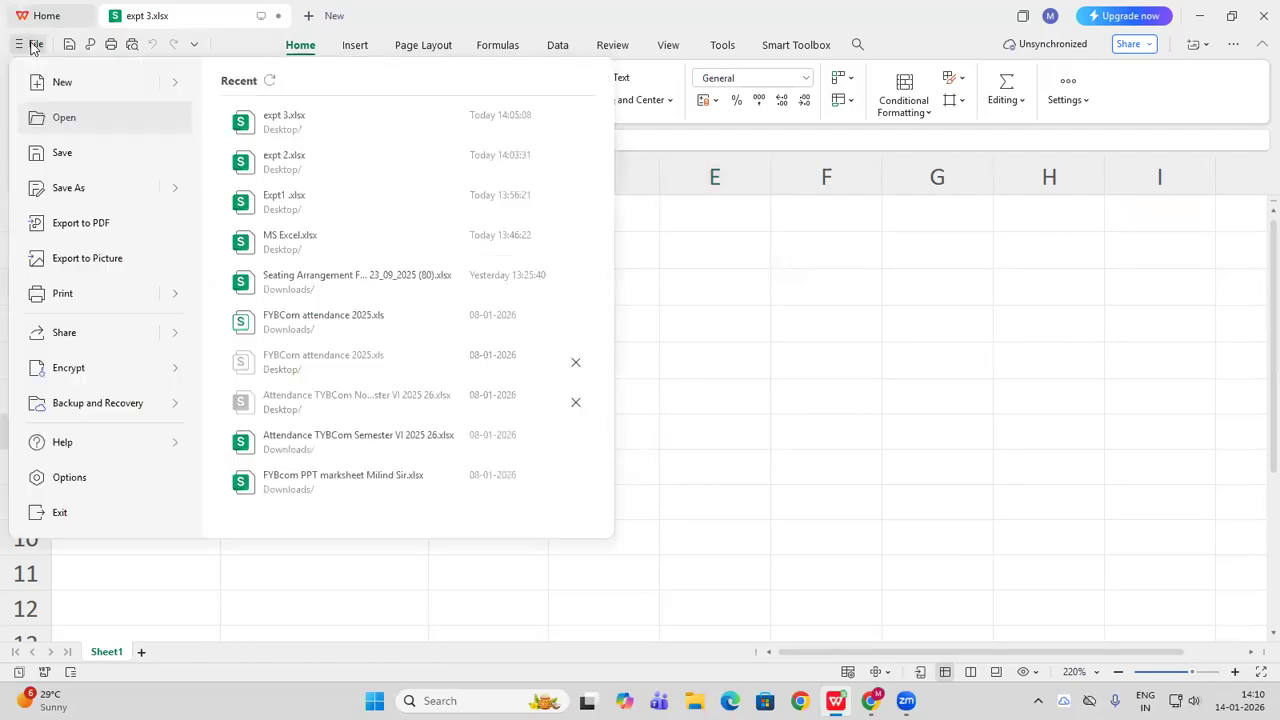
click(80, 189)
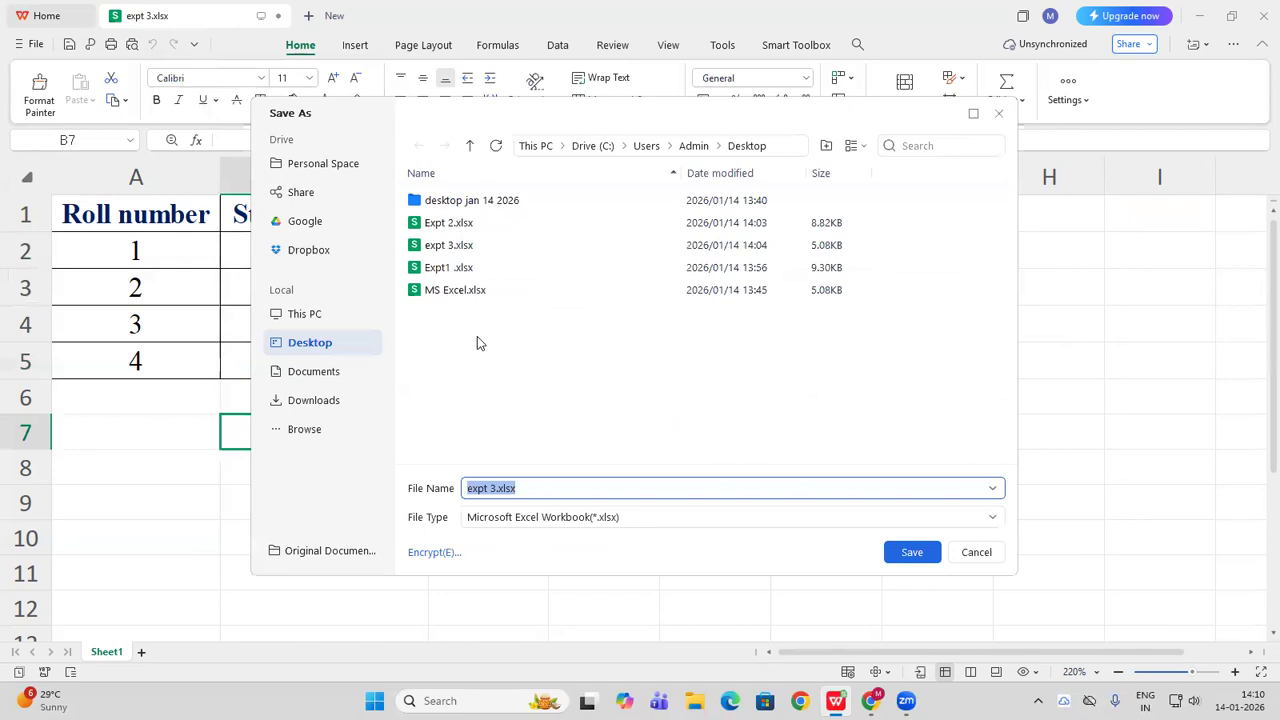
click(512, 486)
key(shift+Home)
text(Expt)
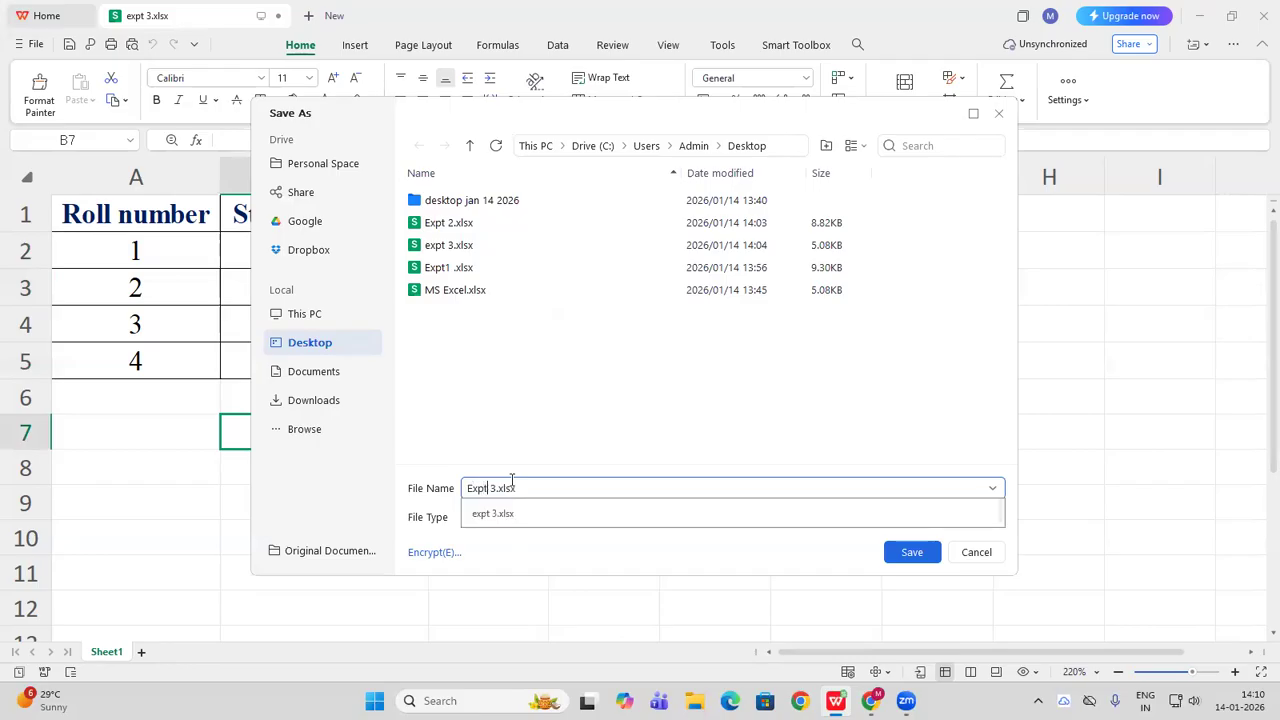
click(913, 558)
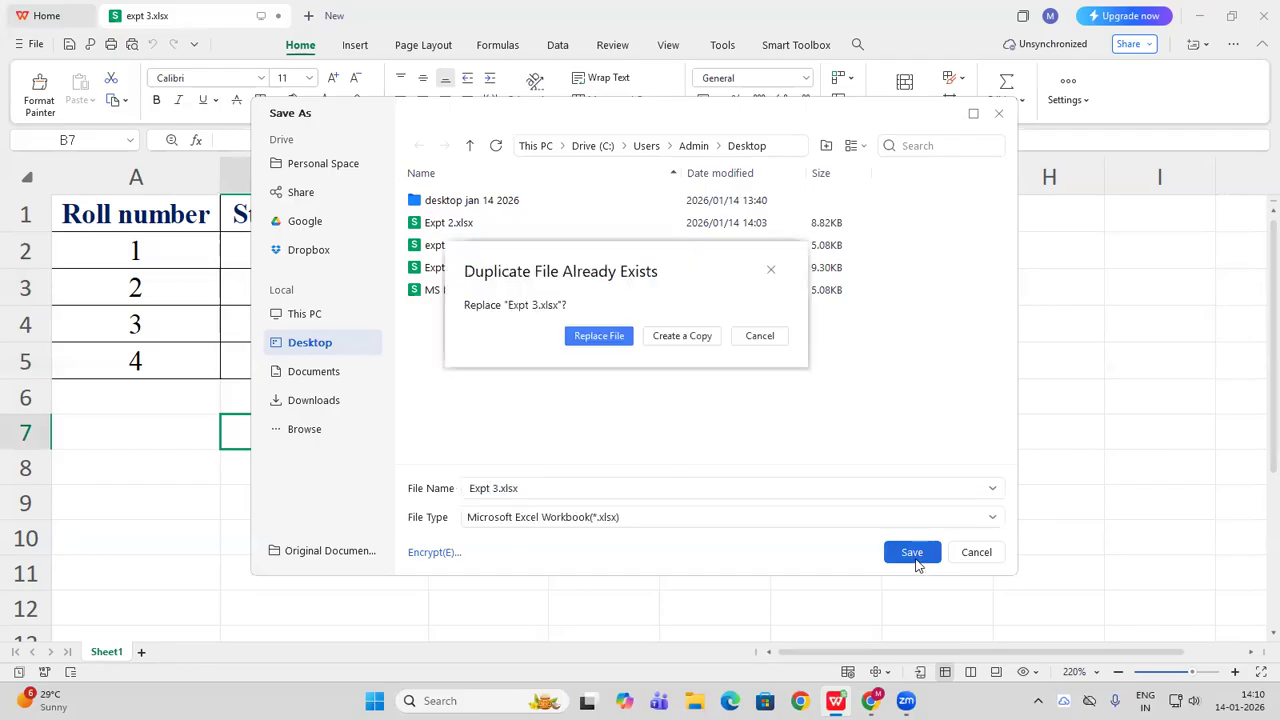
click(605, 335)
click(651, 398)
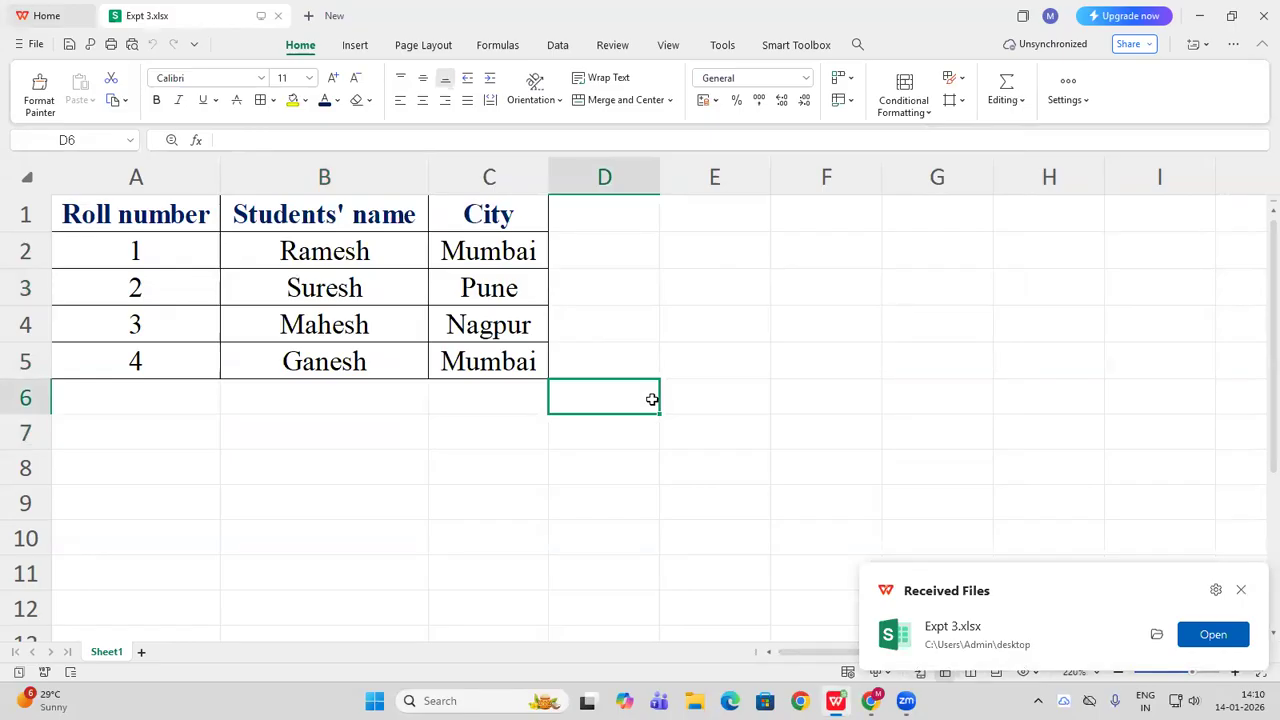
click(1241, 590)
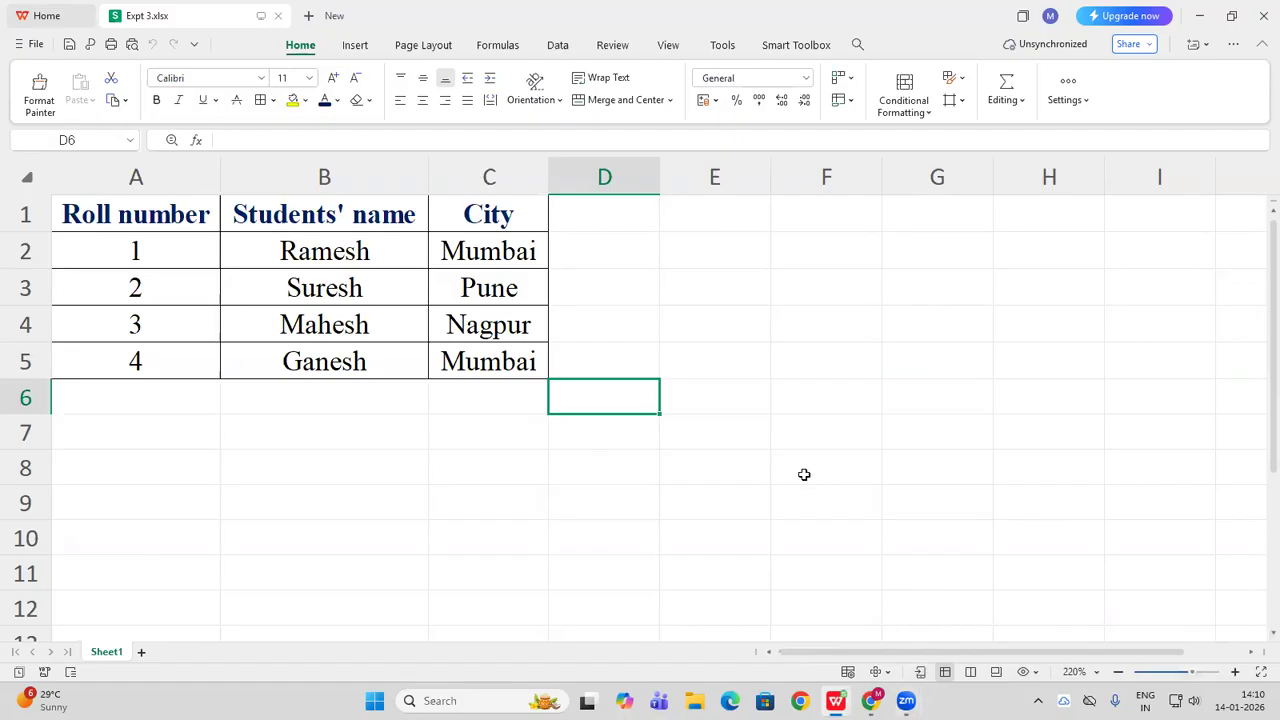
click(1258, 18)
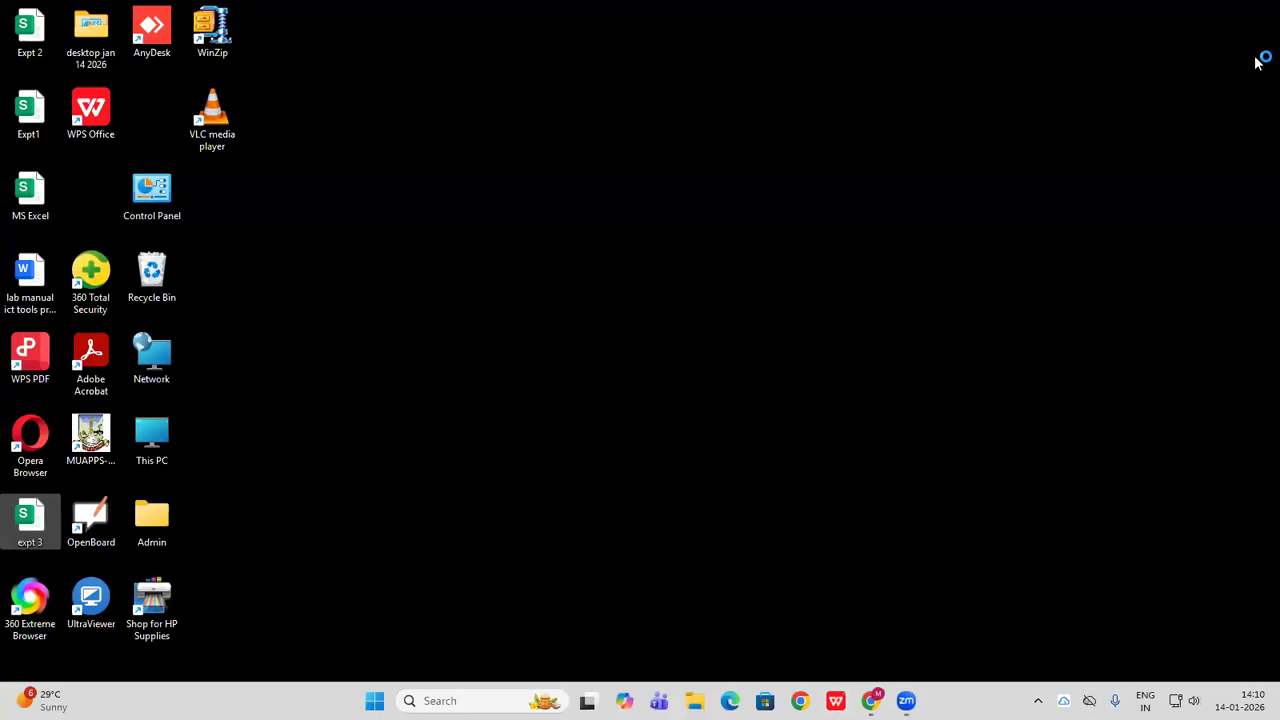
right_click(353, 255)
mouse_move(421, 382)
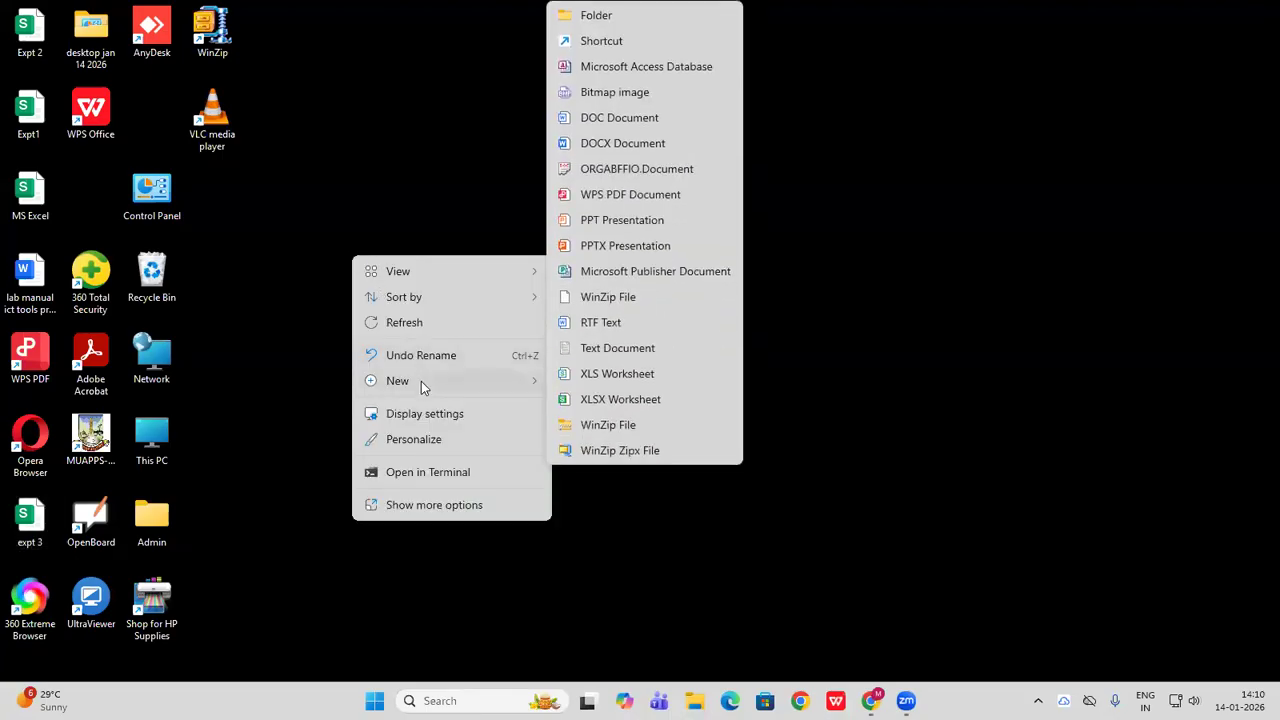
click(1160, 461)
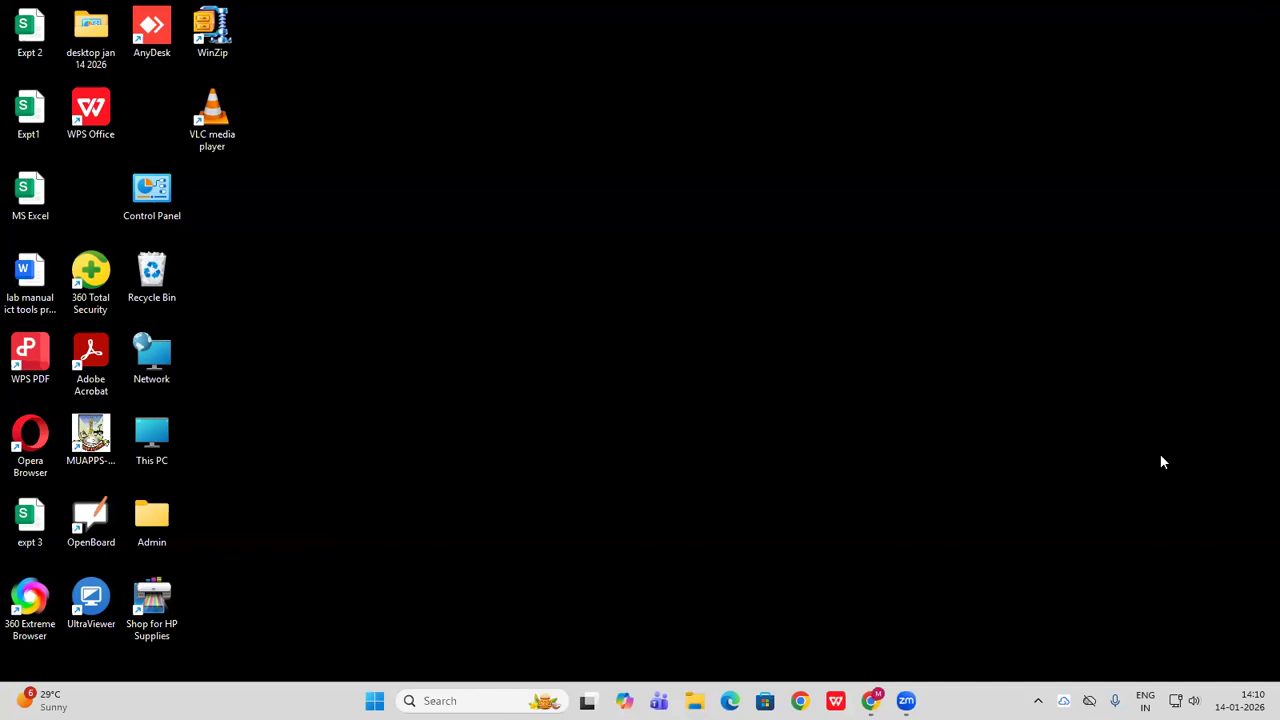
Create a new XLSX worksheet file on the desktop and name it "expt 4"
right_click(494, 274)
mouse_move(585, 408)
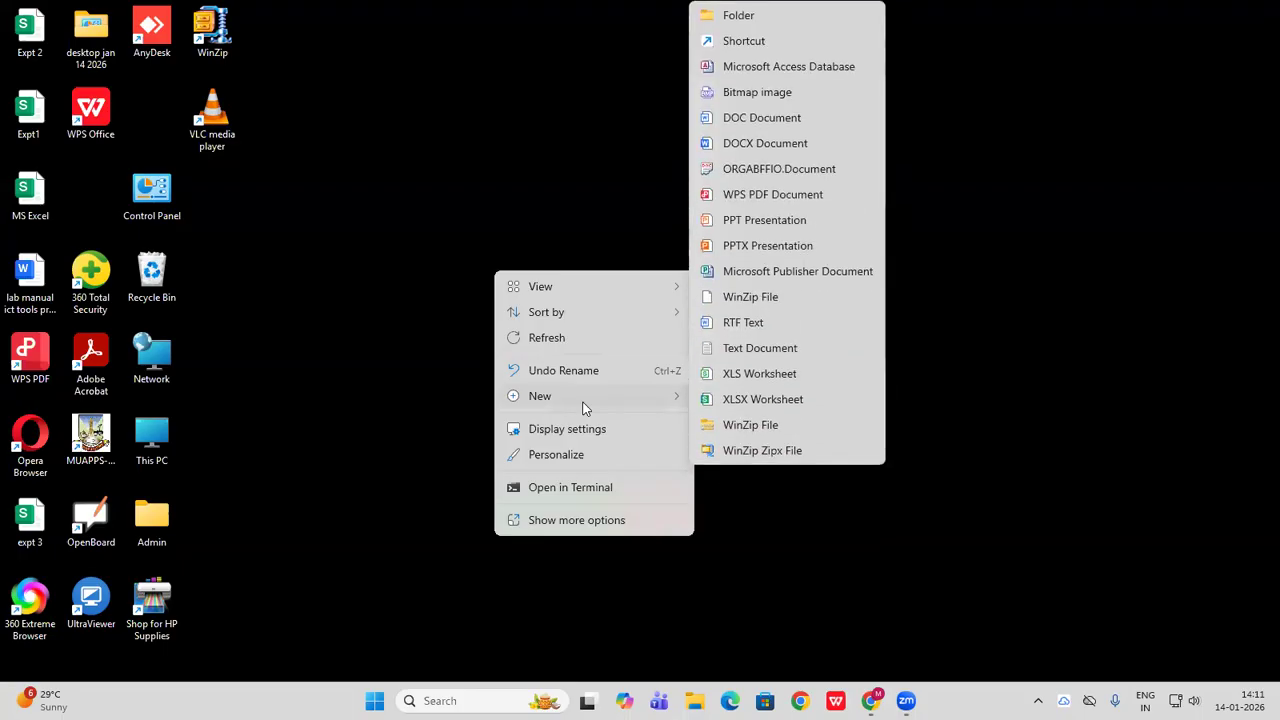
click(754, 400)
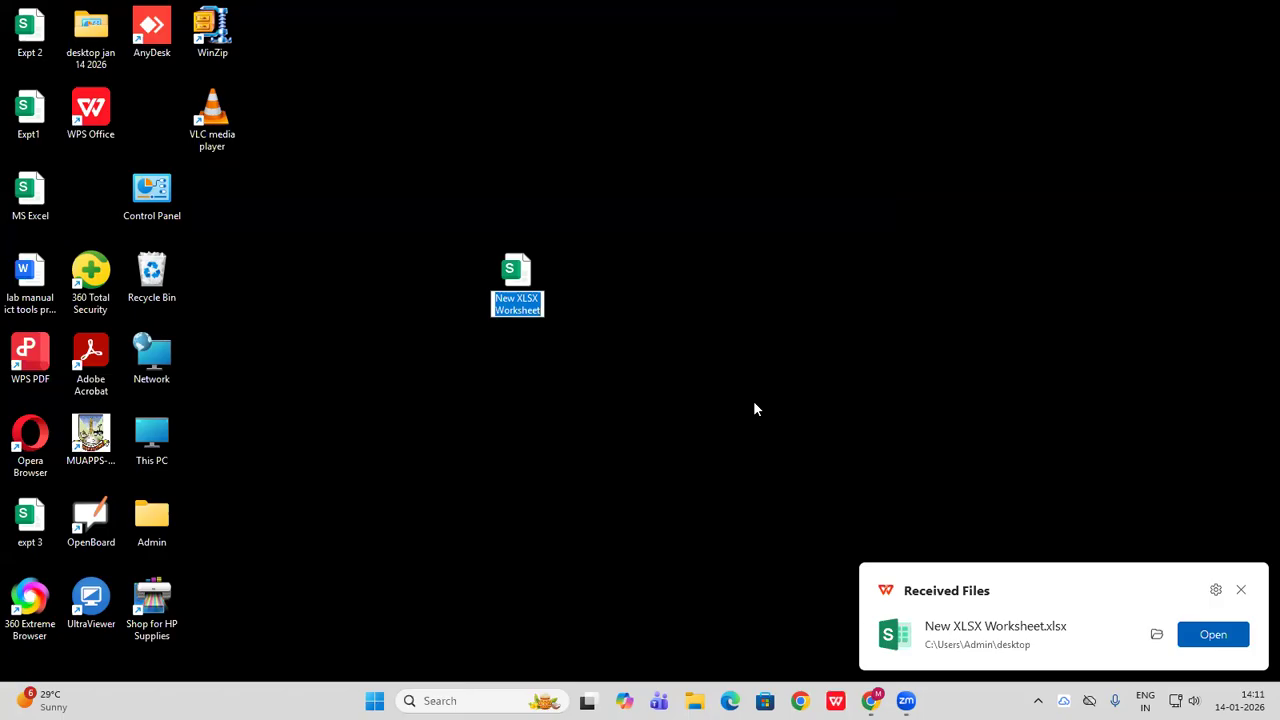
click(563, 292)
click(531, 307)
right_click(531, 307)
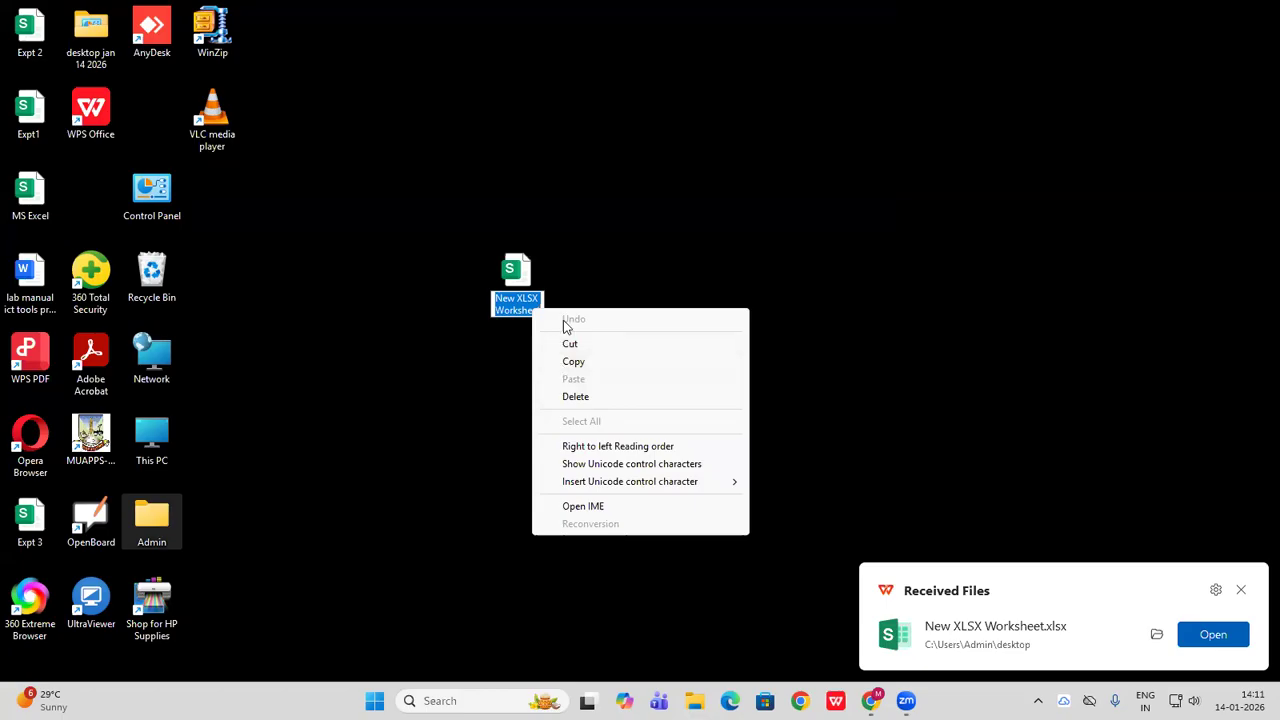
click(568, 274)
click(514, 305)
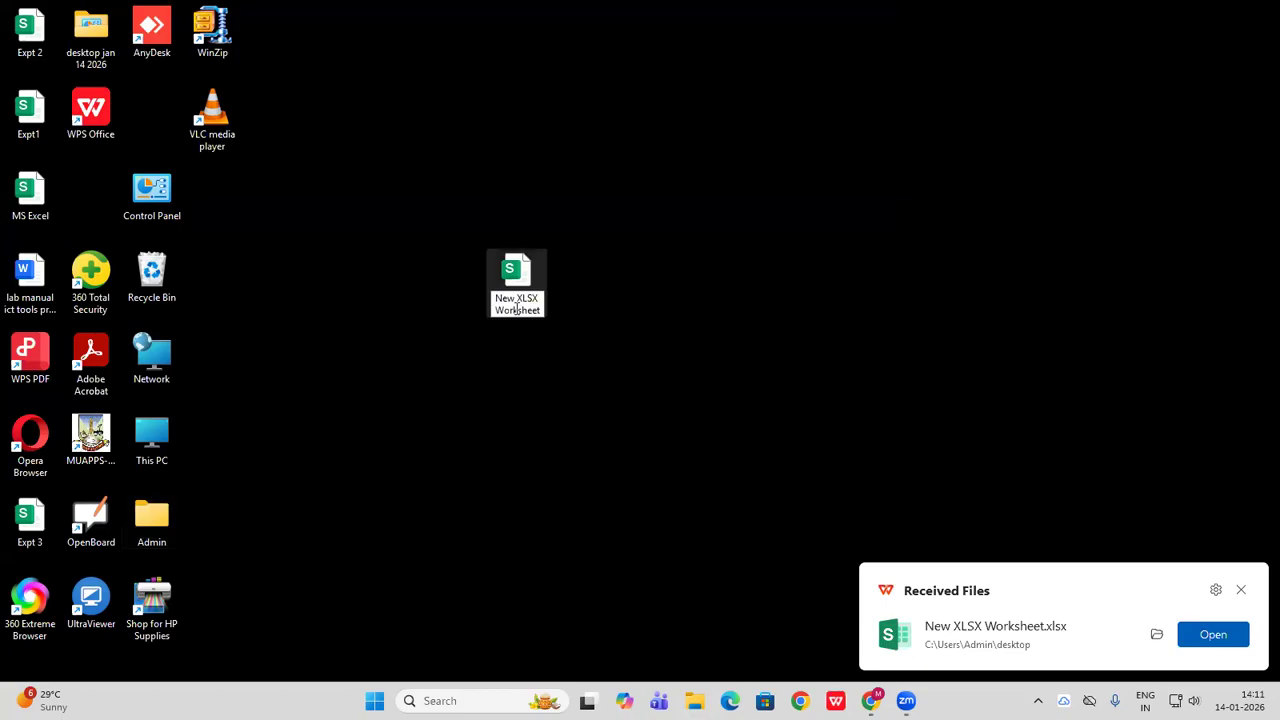
click(514, 305)
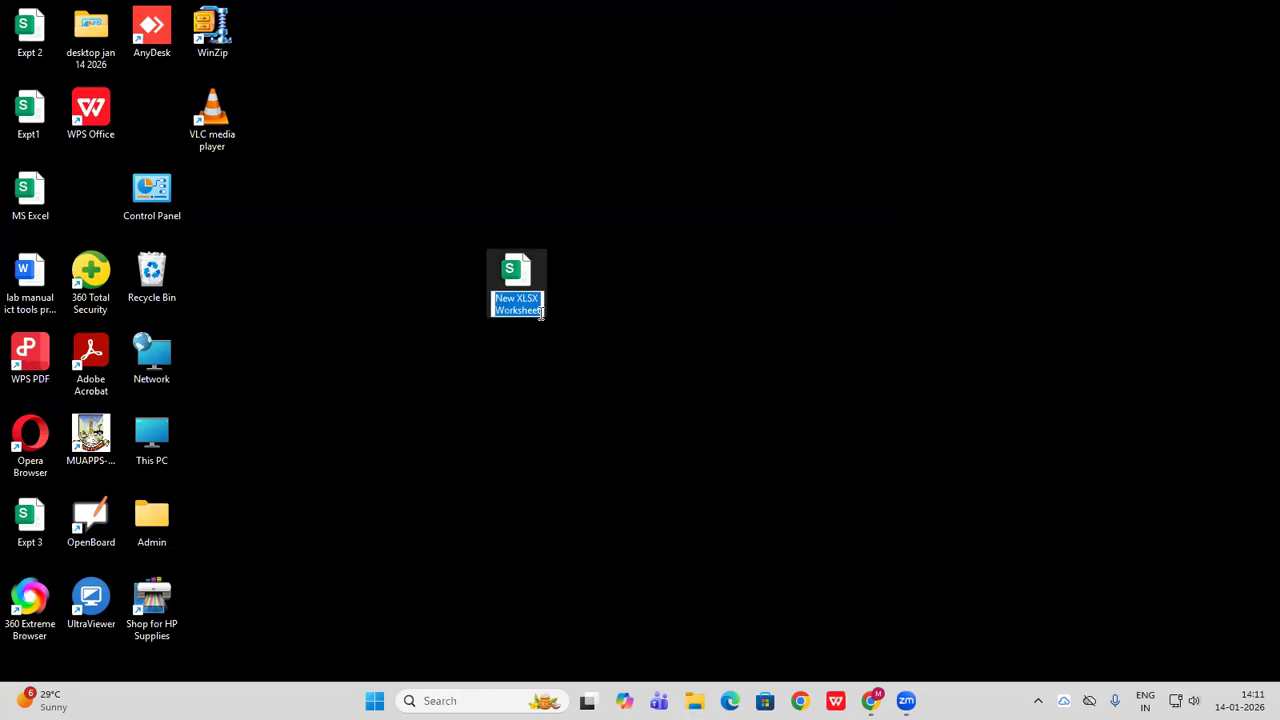
text(expt 4)
key(Return)
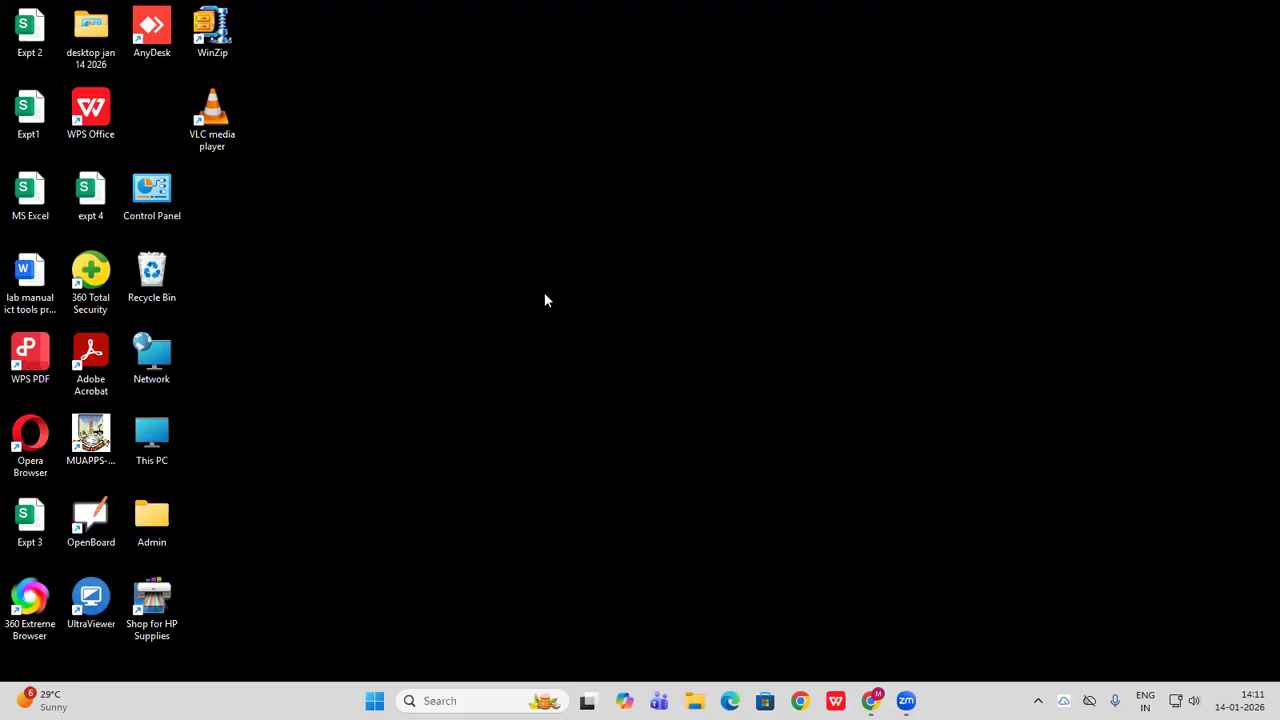
Open the "expt 4" workbook from the desktop in WPS Office and set its zoom to 220%
double_click(90, 192)
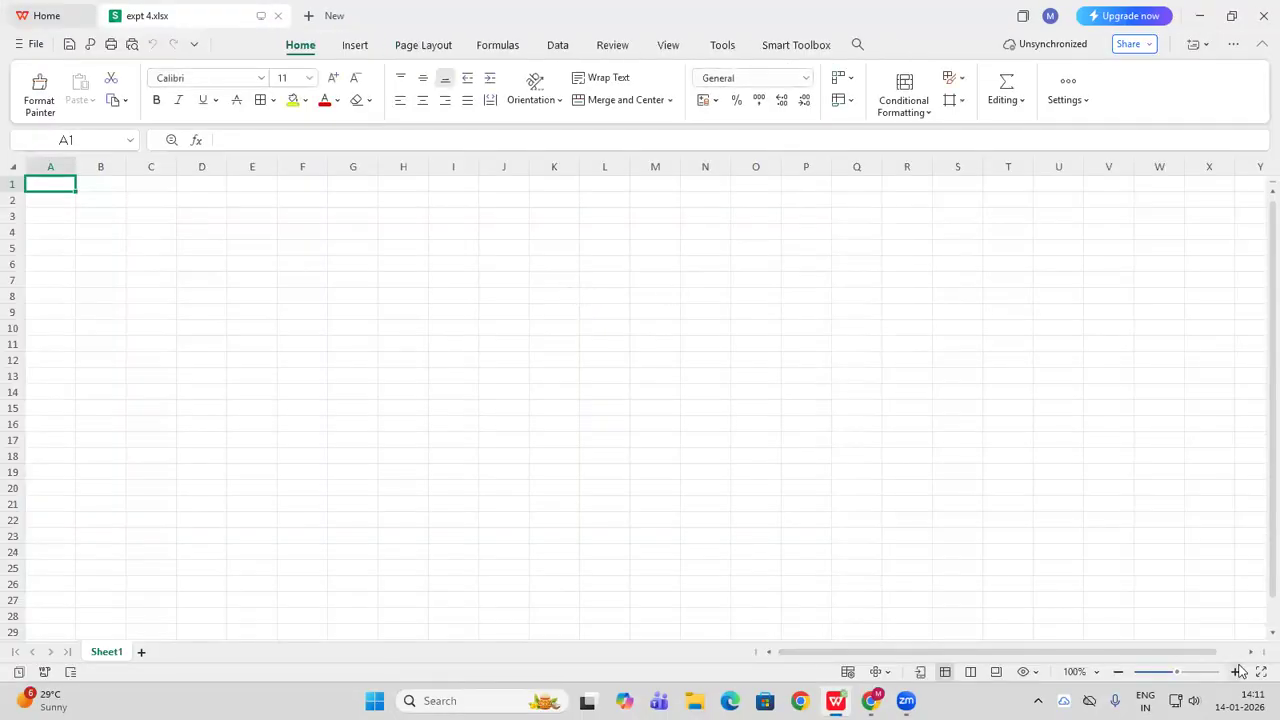
click(1235, 672)
click(1235, 672)
click(1235, 672)
click(1235, 672)
click(1235, 672)
click(1235, 672)
click(1235, 672)
click(1235, 672)
click(1235, 672)
click(1235, 672)
click(1235, 672)
click(1235, 672)
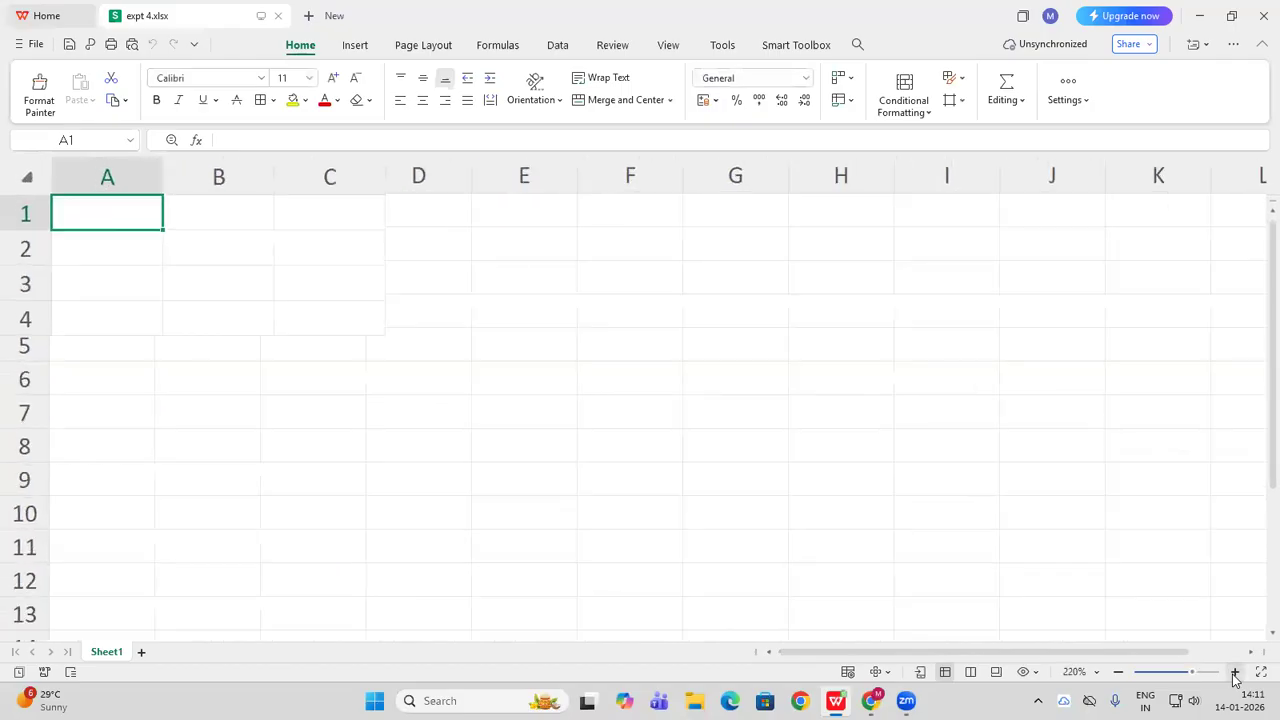
Enter the heading "Roll number" in cell A1 and widen column A to fit it
click(1235, 672)
click(1235, 672)
click(468, 330)
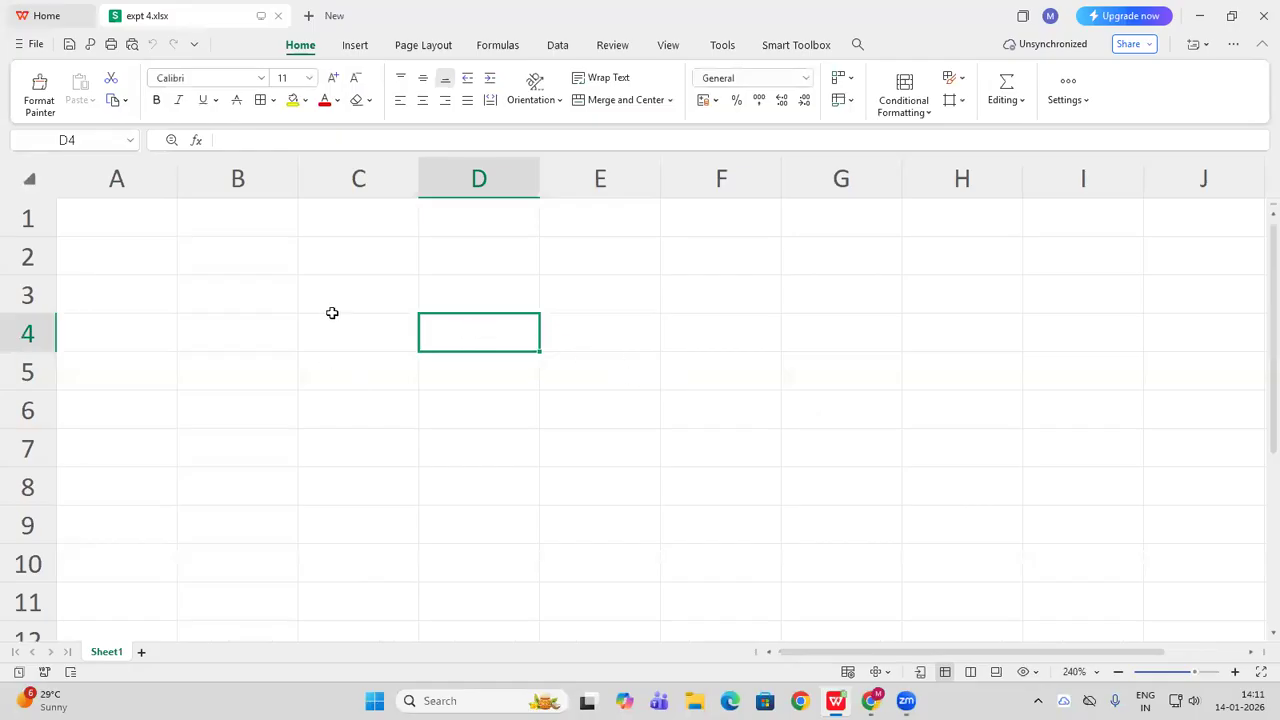
click(130, 223)
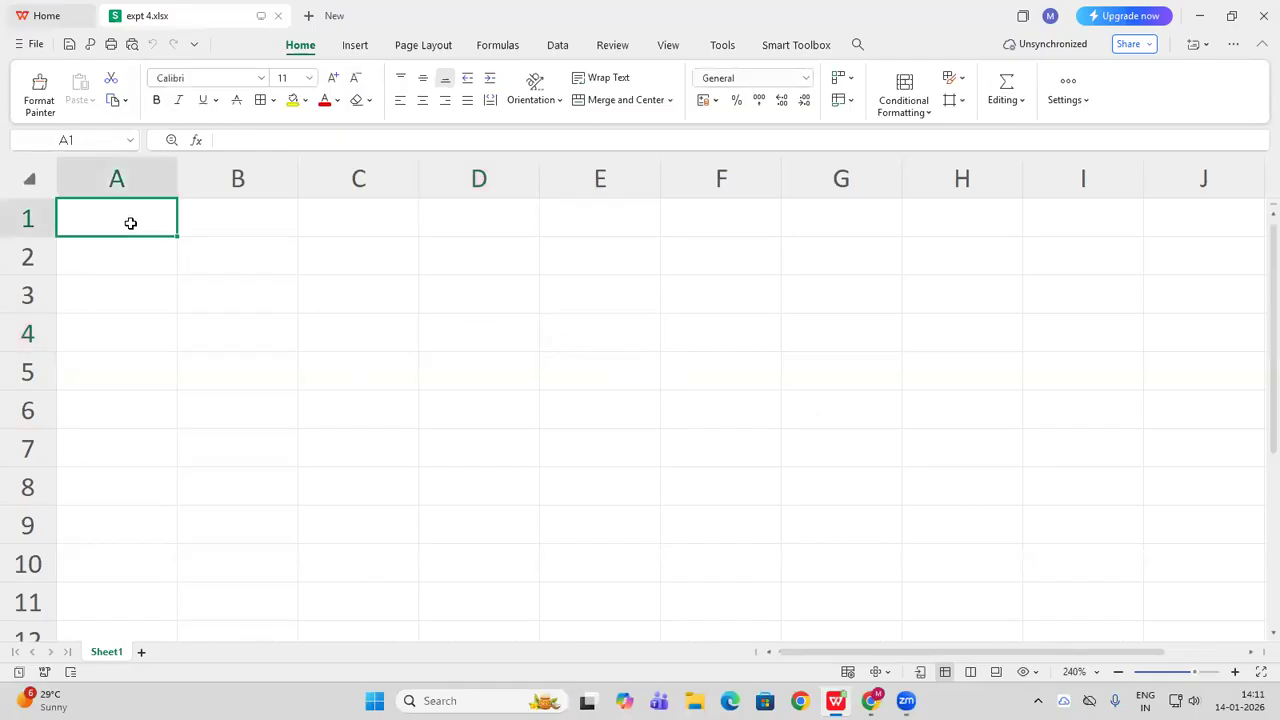
text(Roll)
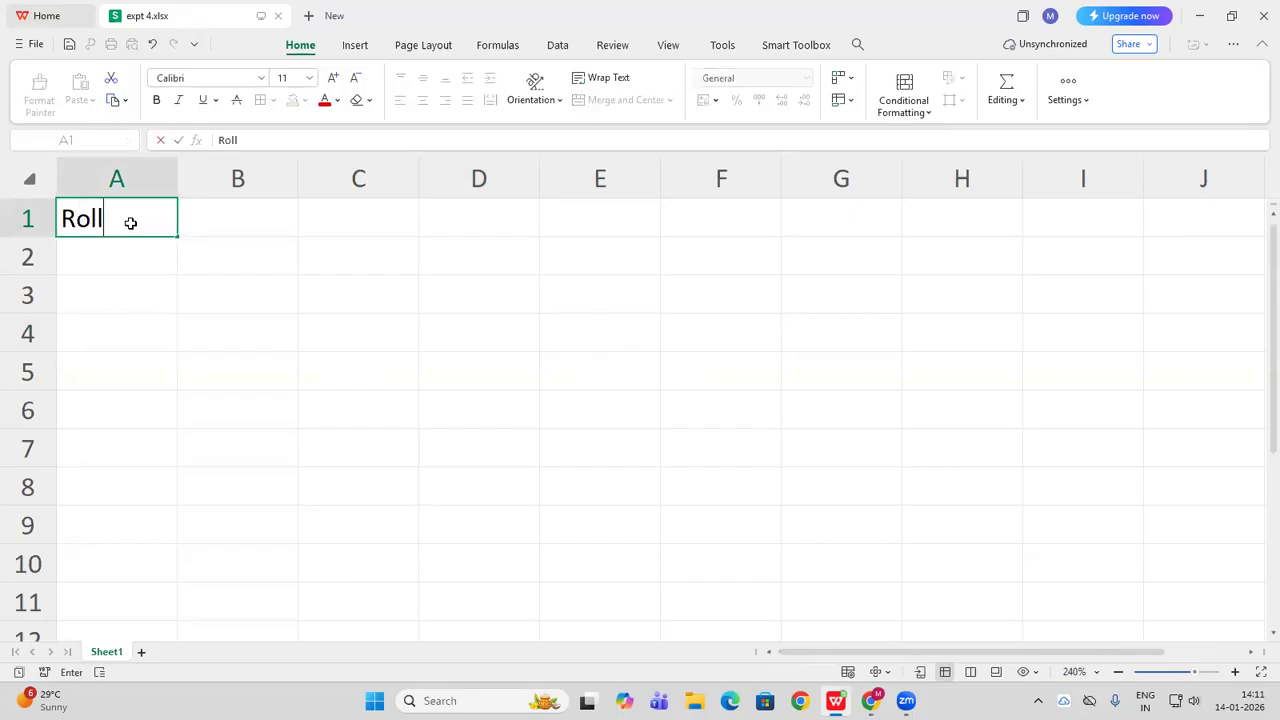
text( number)
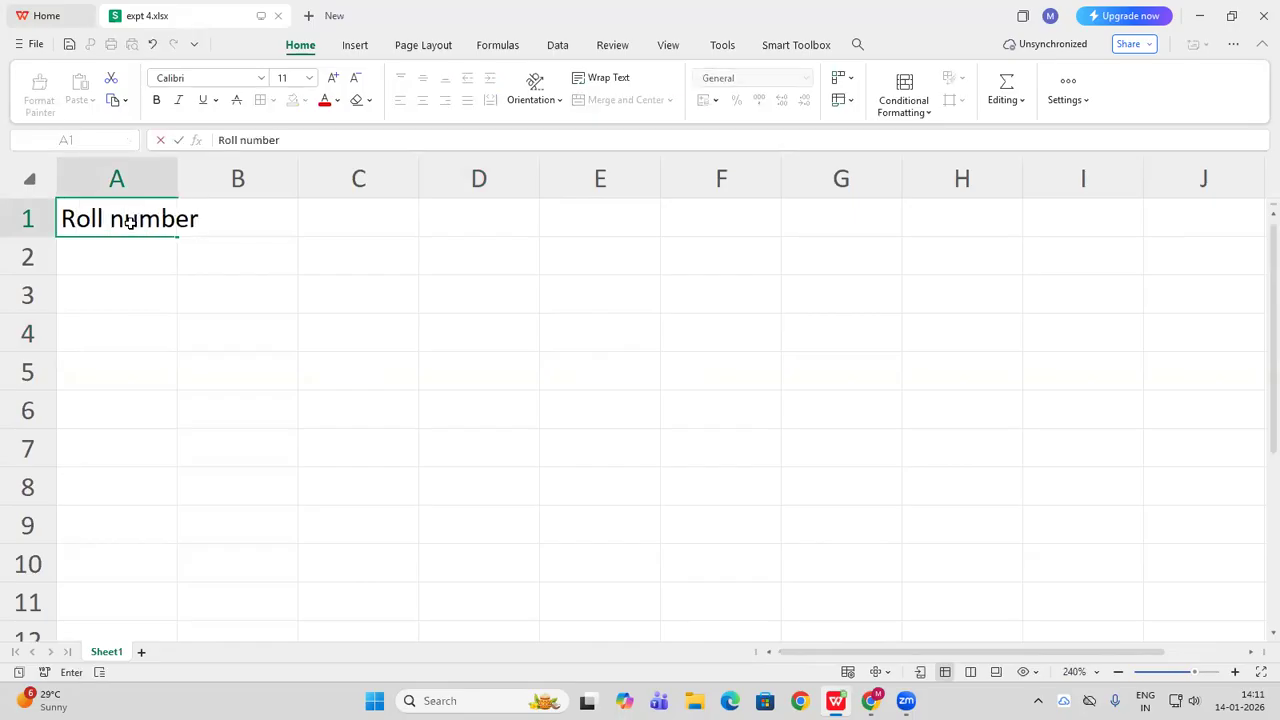
click(183, 244)
drag(177, 165, 228, 165)
Enter the heading "Students' name" in cell B1 and auto-fit column B to its text
click(271, 220)
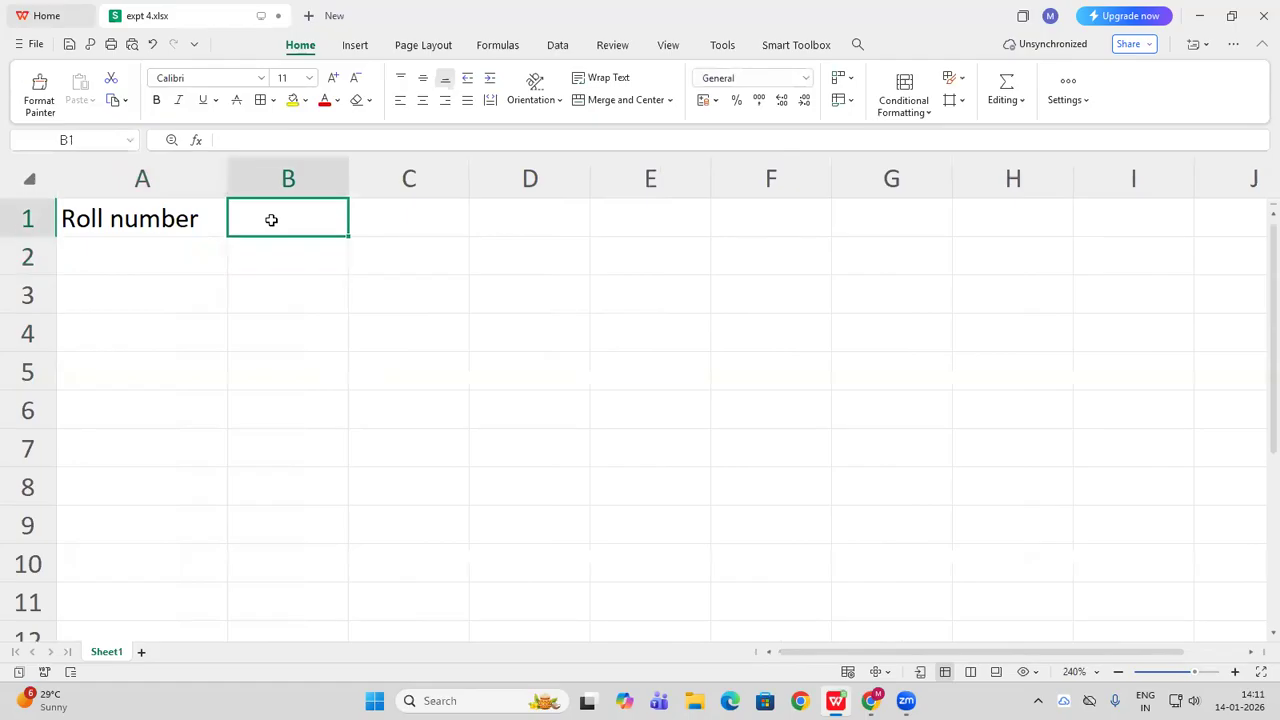
text(Students' name)
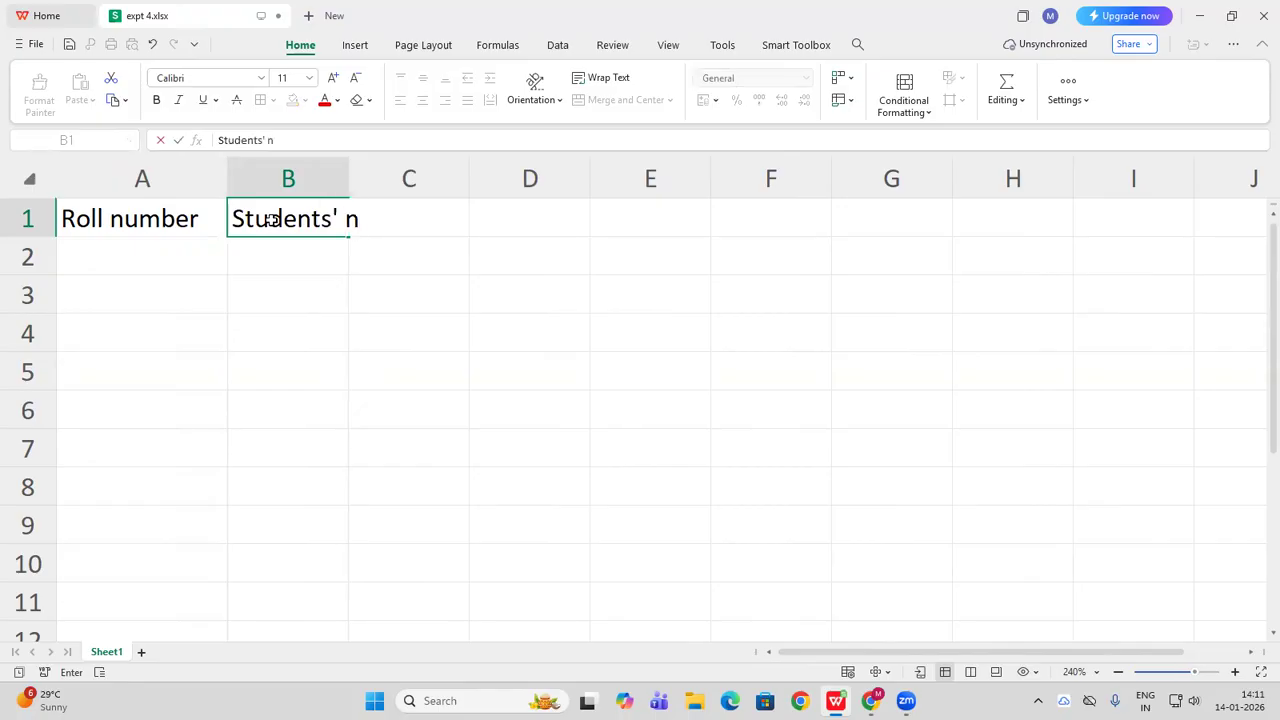
key(Tab)
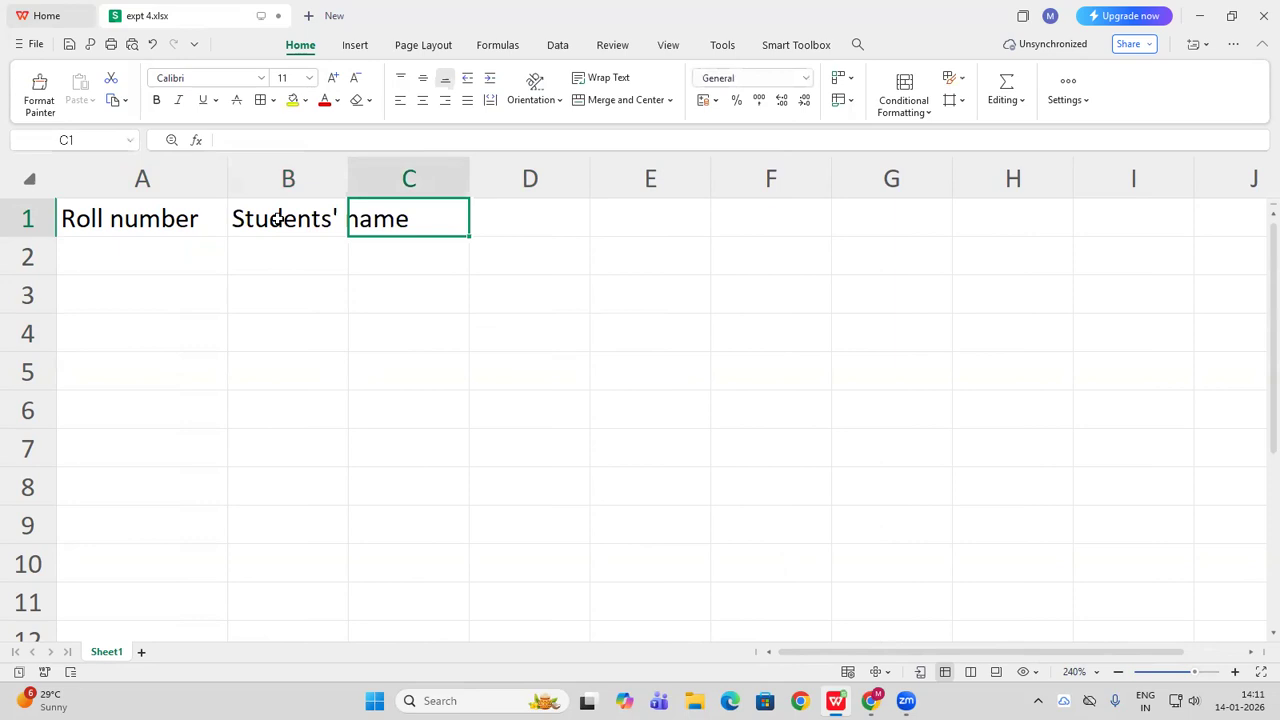
double_click(347, 167)
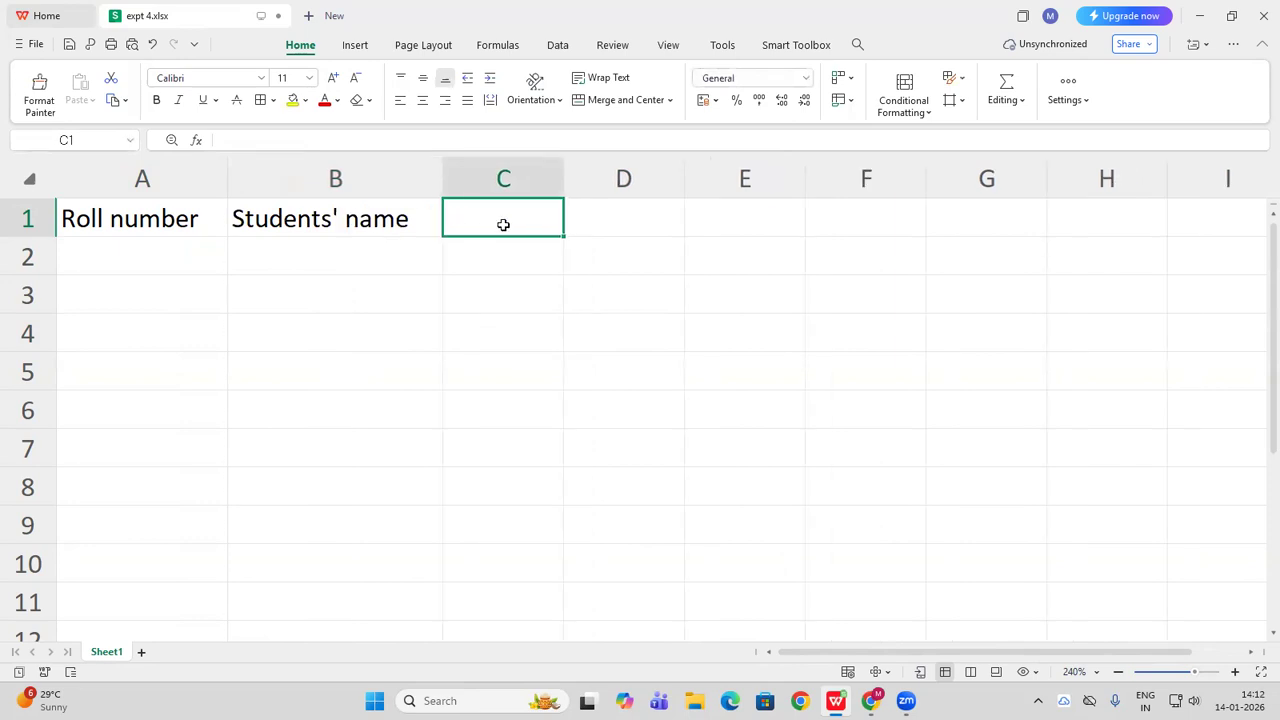
Enter the headings "Marks" in C1 and "Percentage" in D1, and widen column D to fit
text(Marks)
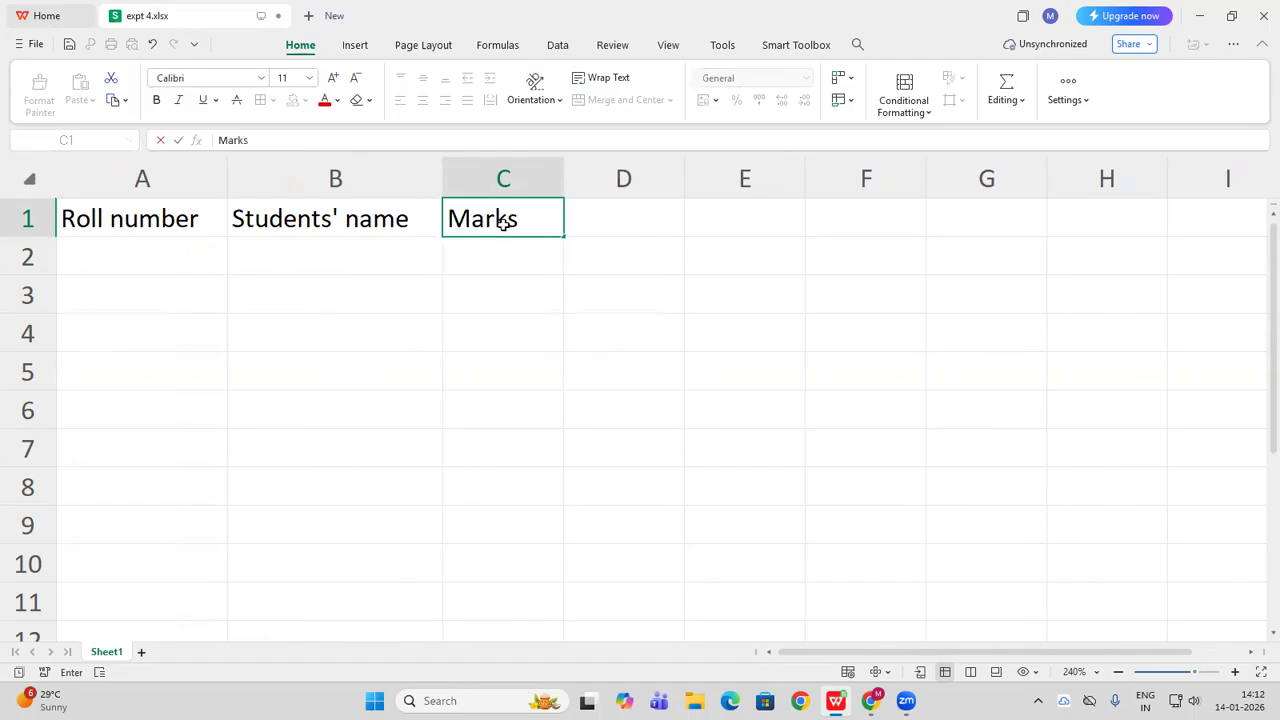
key(Tab)
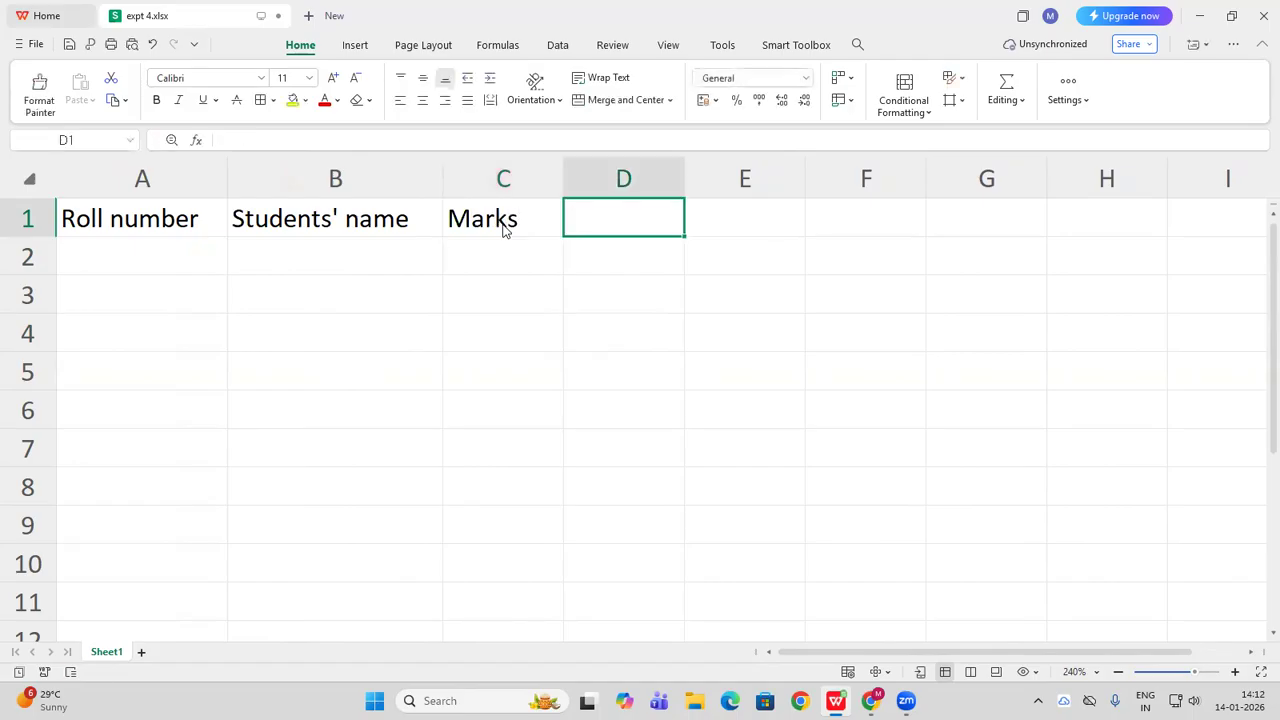
text(Percentage)
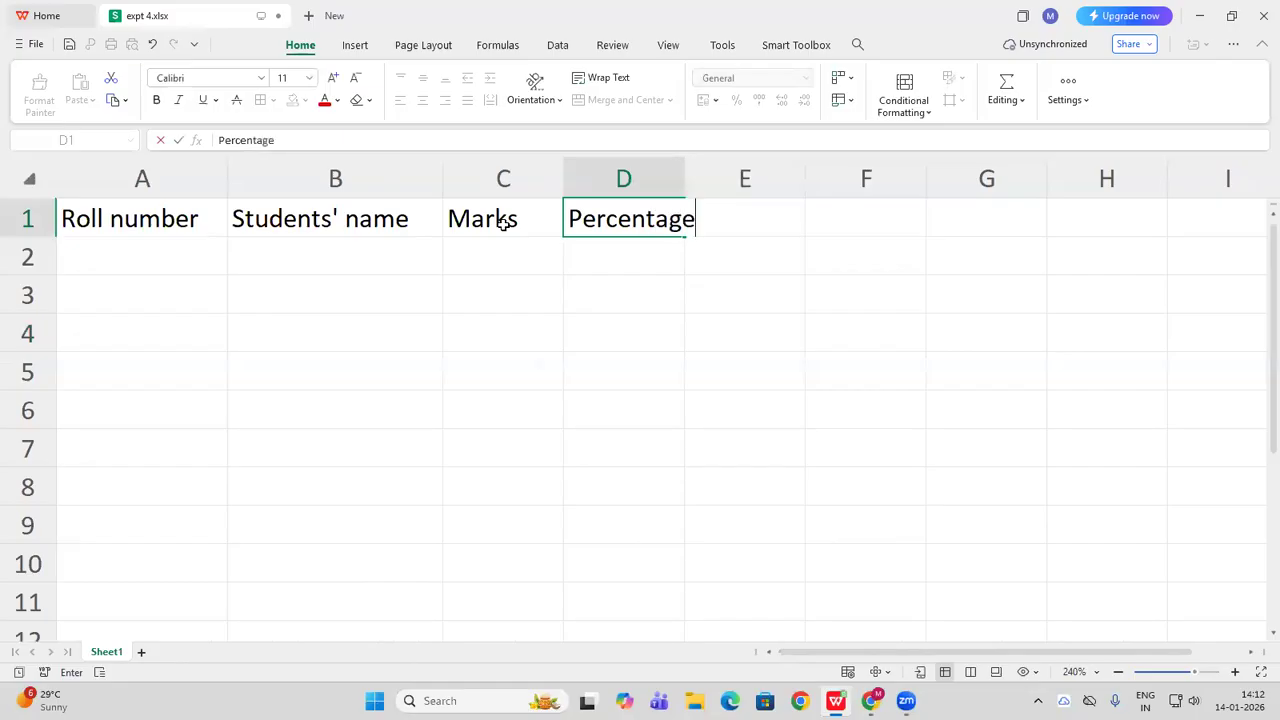
key(Return)
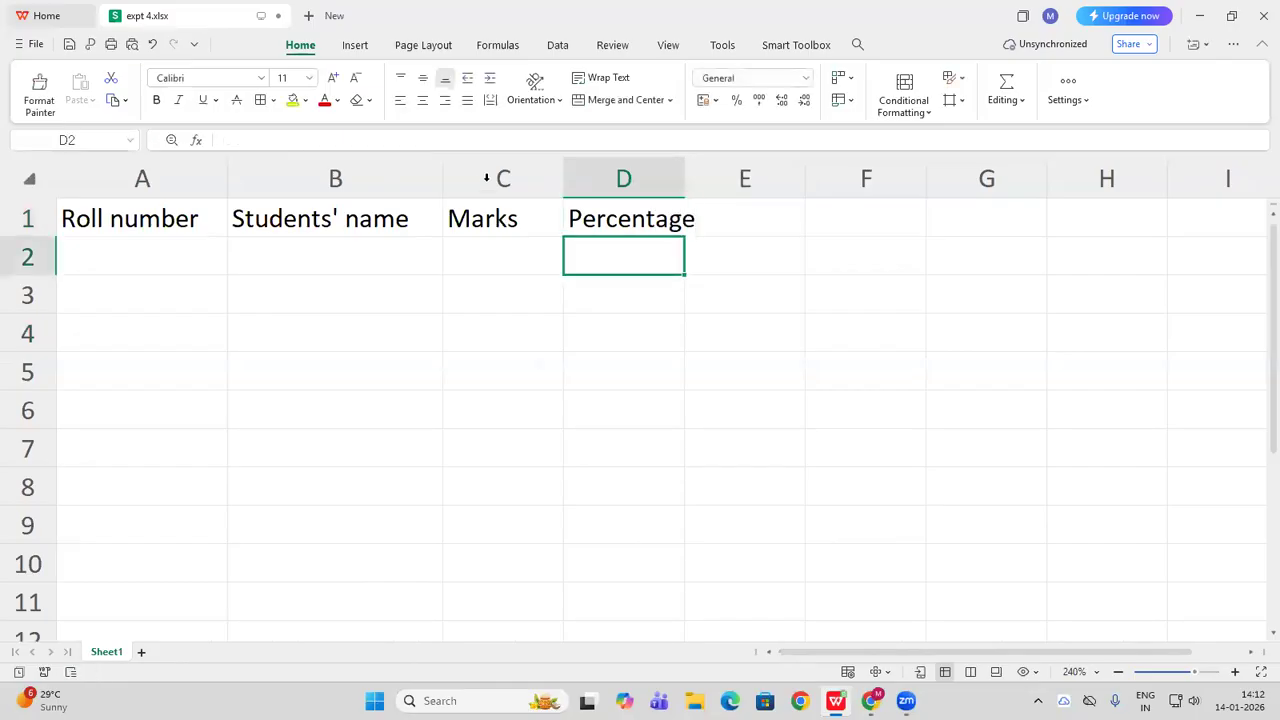
drag(685, 172, 721, 172)
click(509, 324)
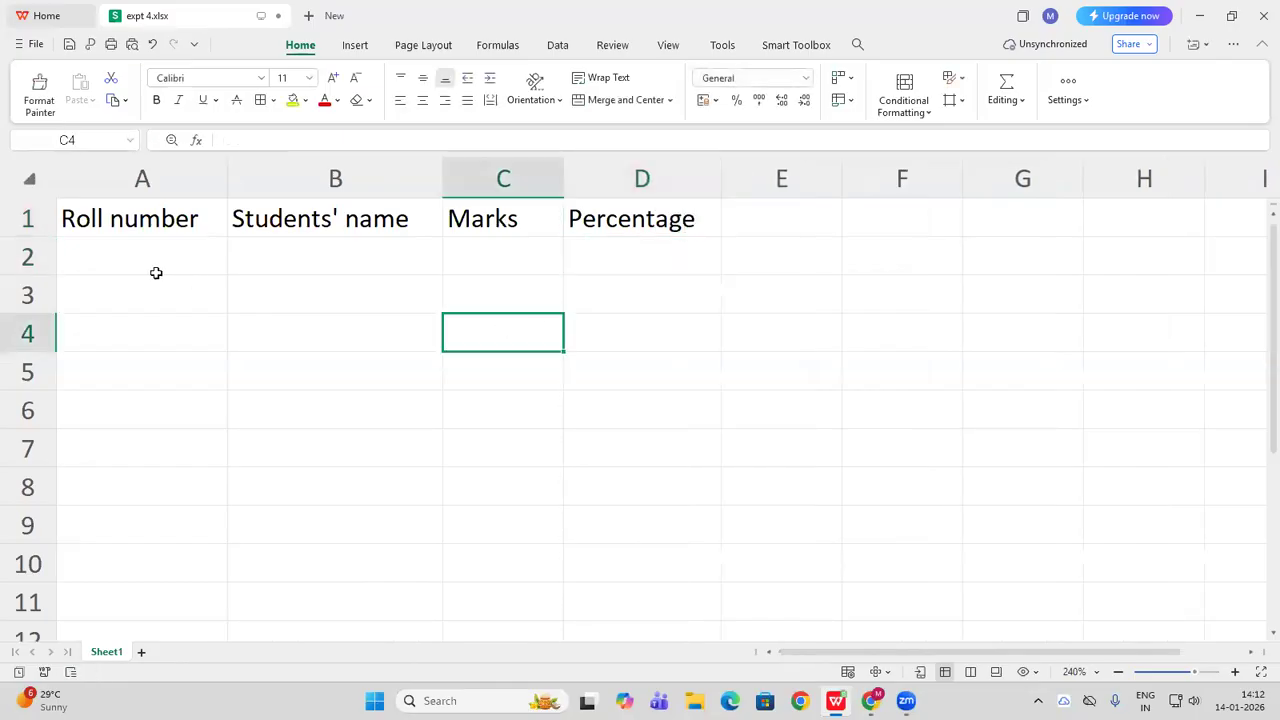
Fill the Roll number column with 1, 2 and 3 in cells A2 to A4
click(154, 272)
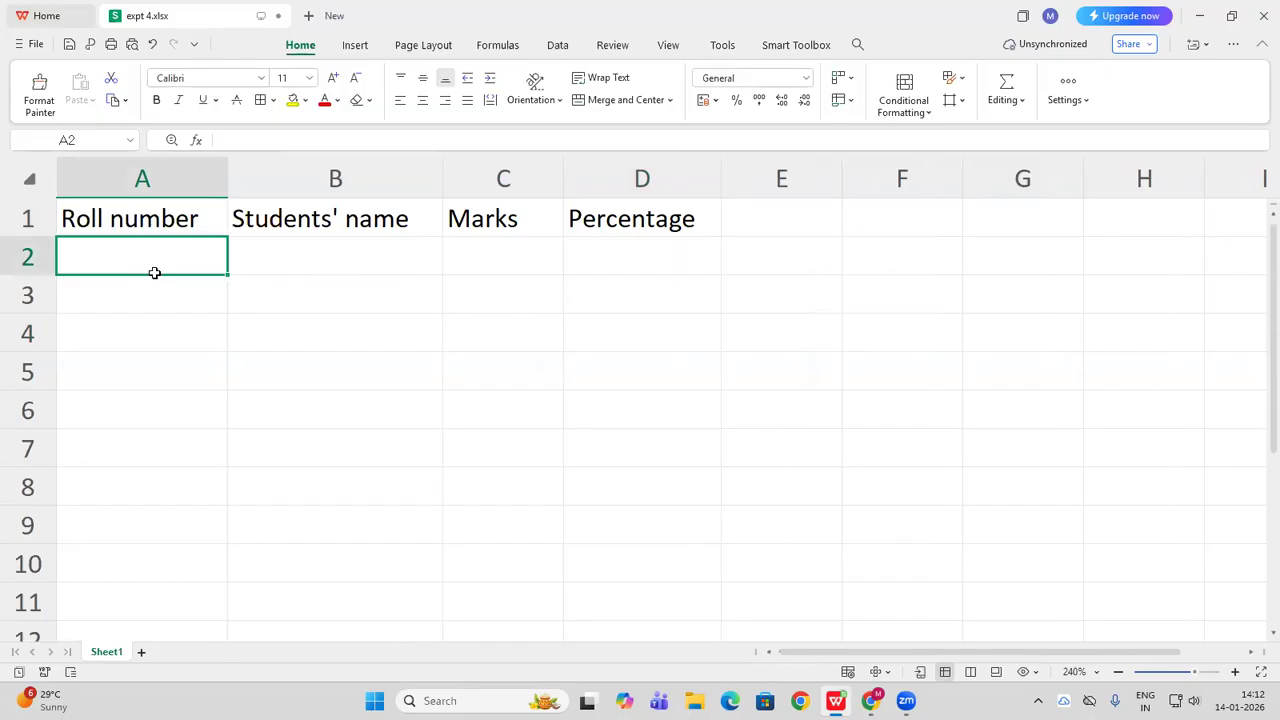
text(1)
key(Return)
text(2)
key(Return)
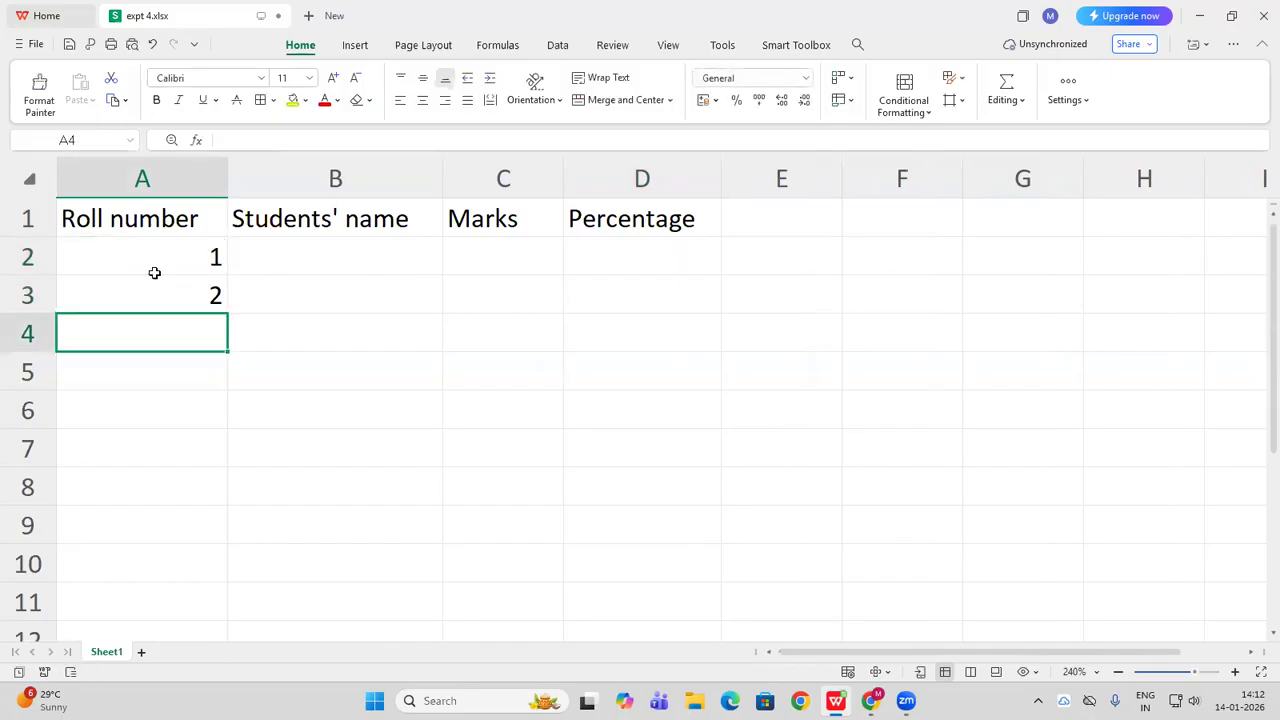
text(3)
Enter the three students' first names in cells B2 to B4
click(324, 274)
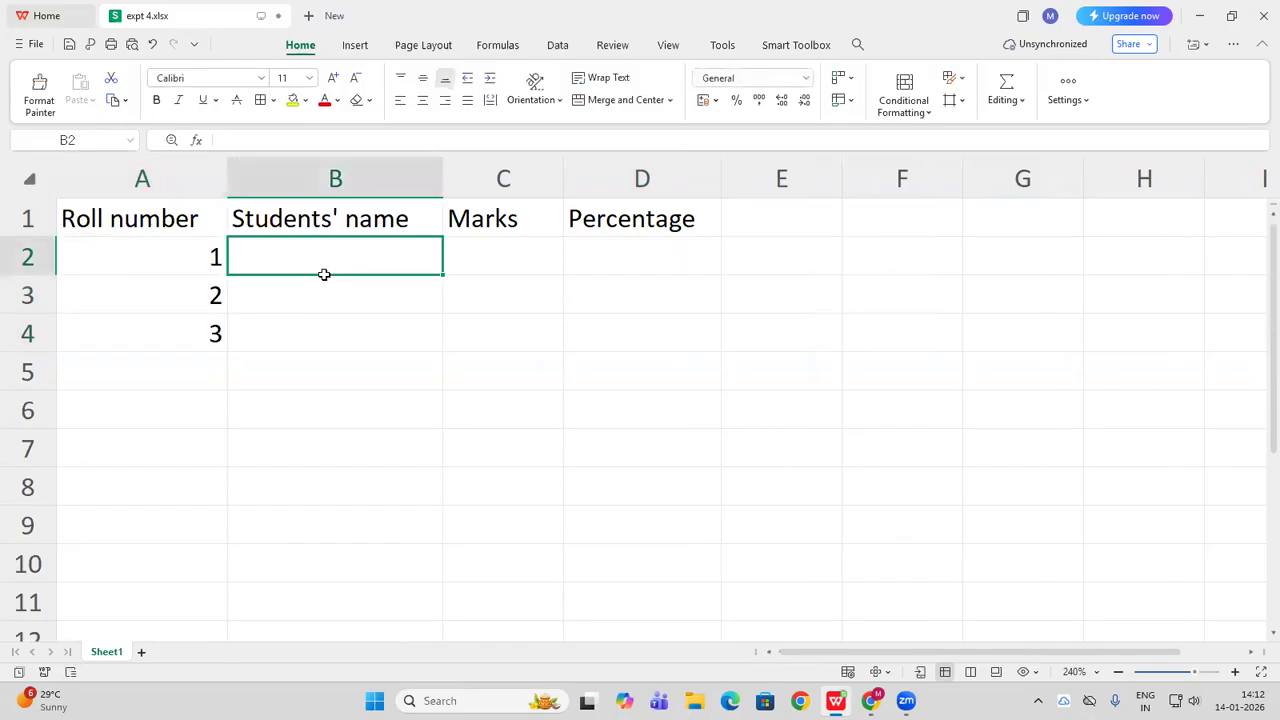
text(Amit)
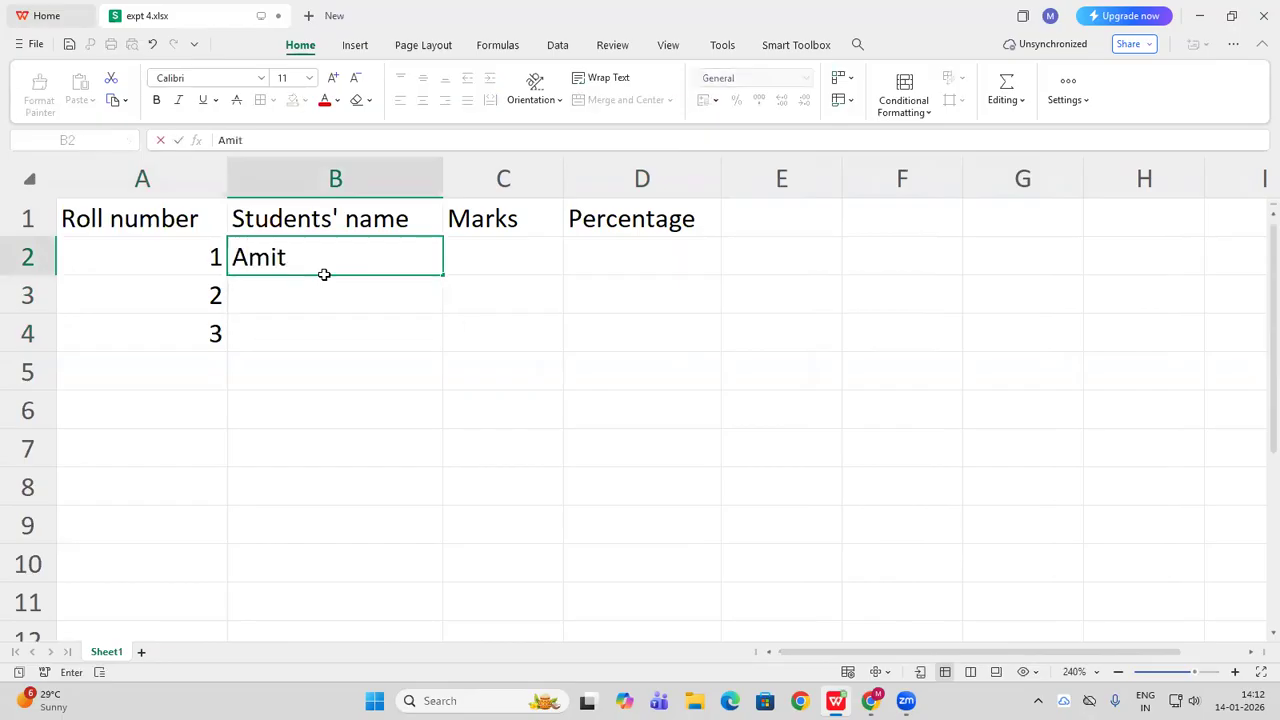
key(Return)
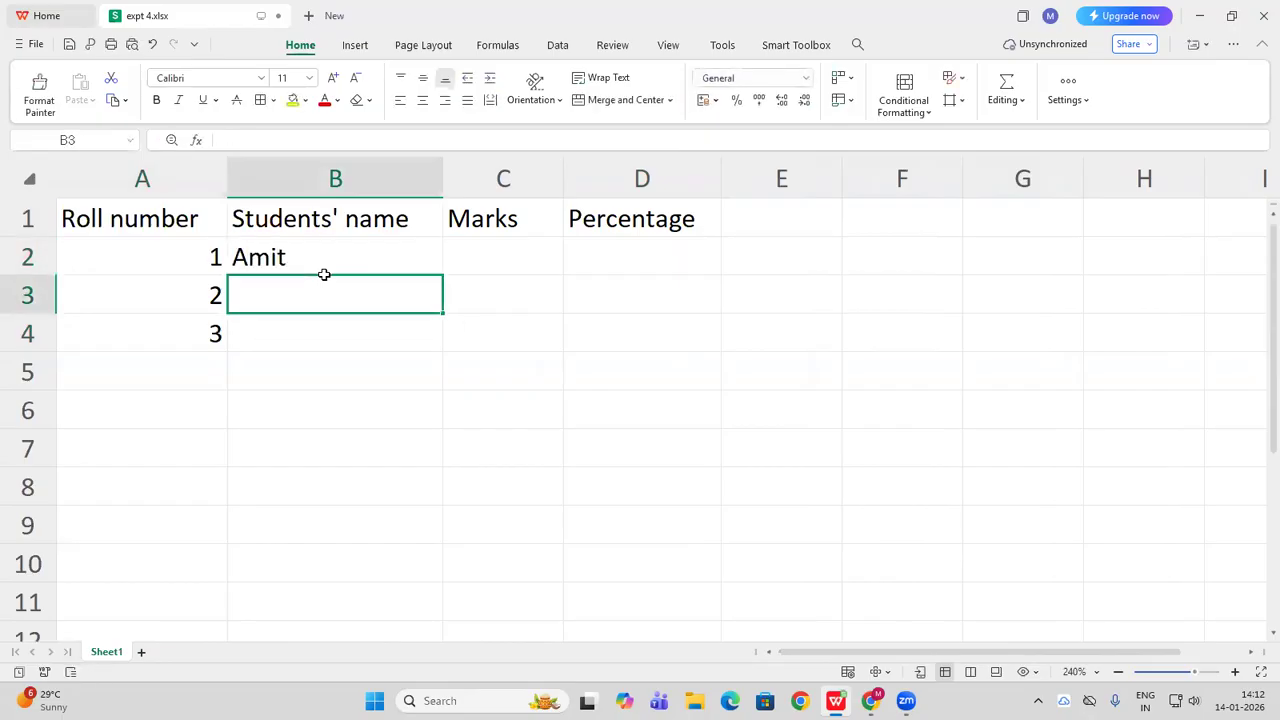
text(Neha)
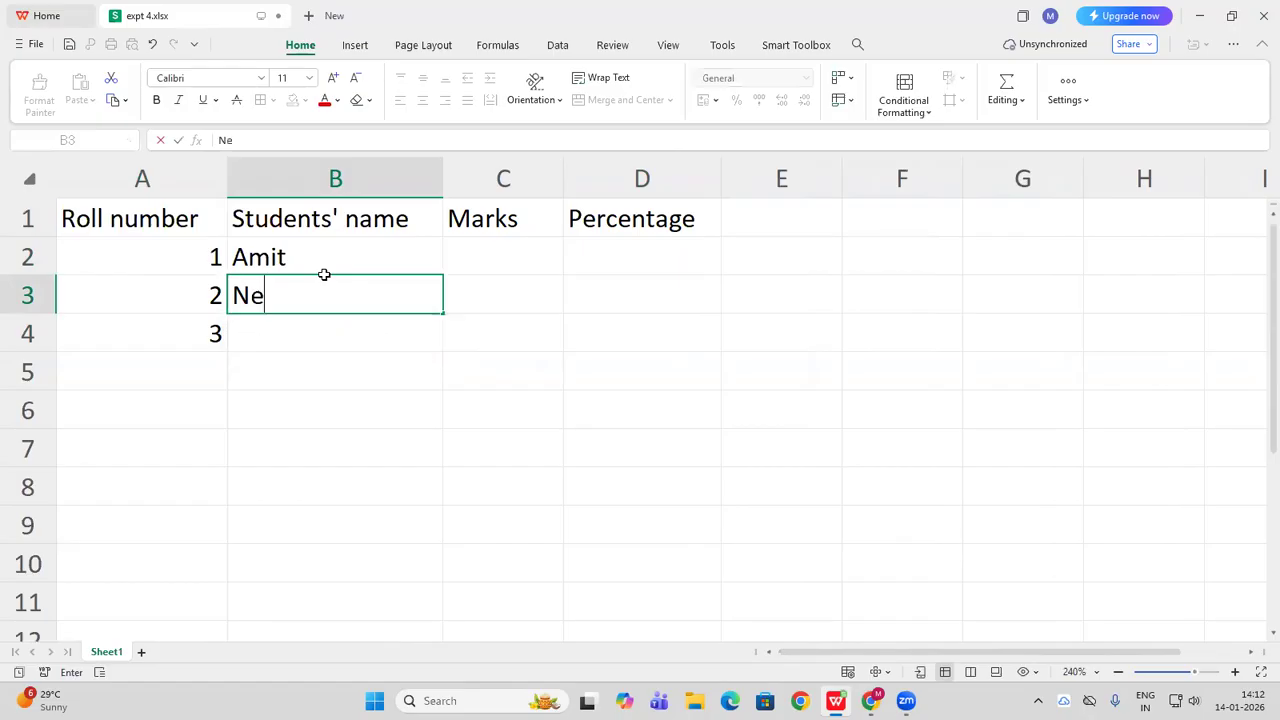
key(Return)
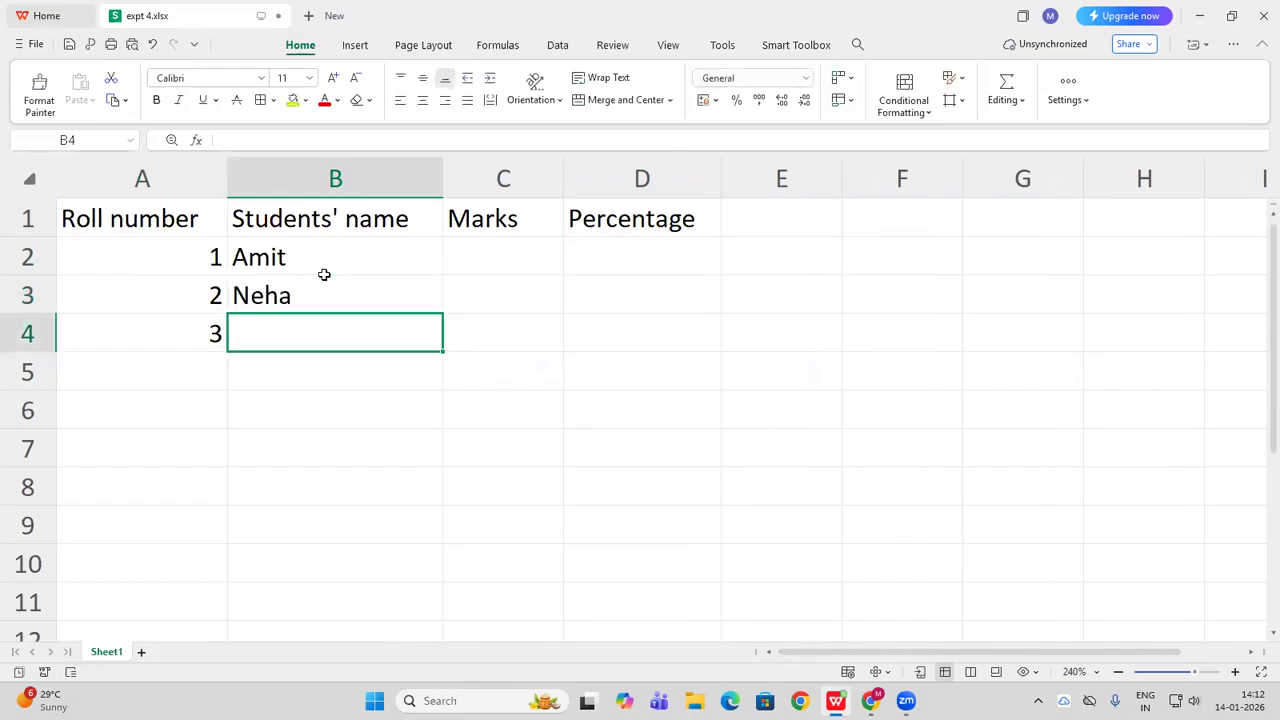
text(Rohan)
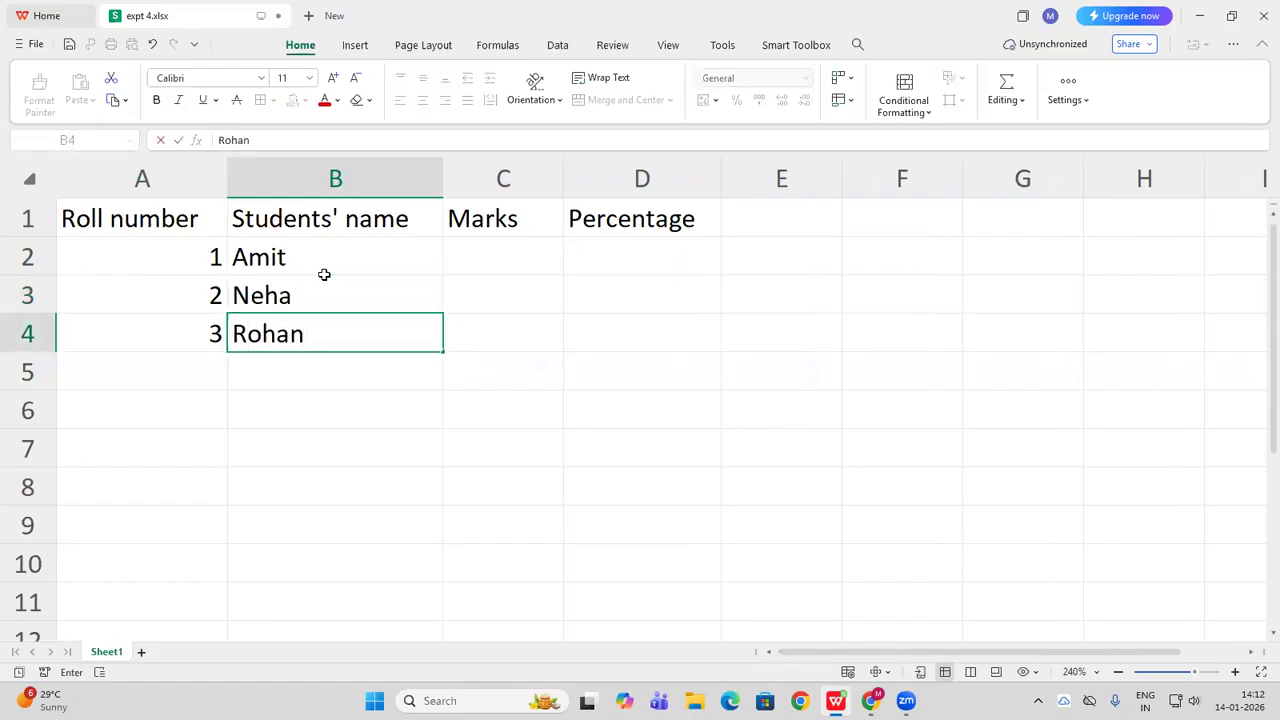
key(Return)
Enter the marks 78, 85 and 62 in cells C2 to C4
click(487, 256)
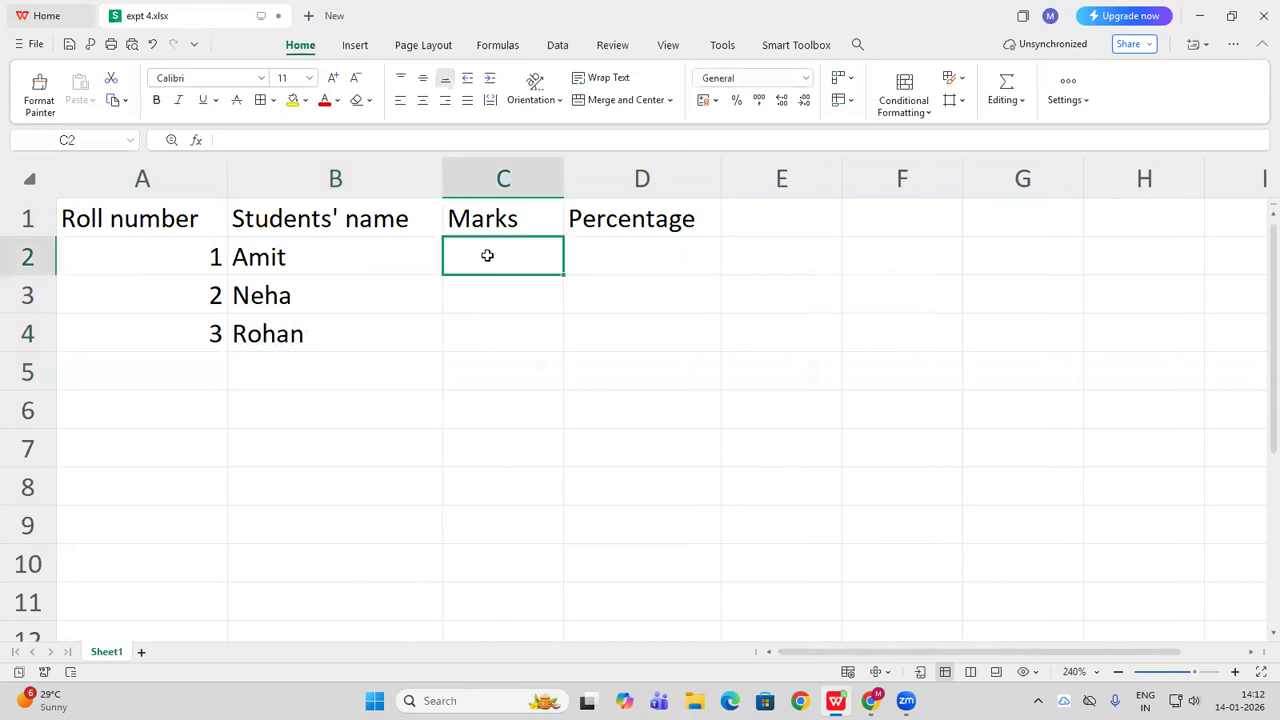
text(78)
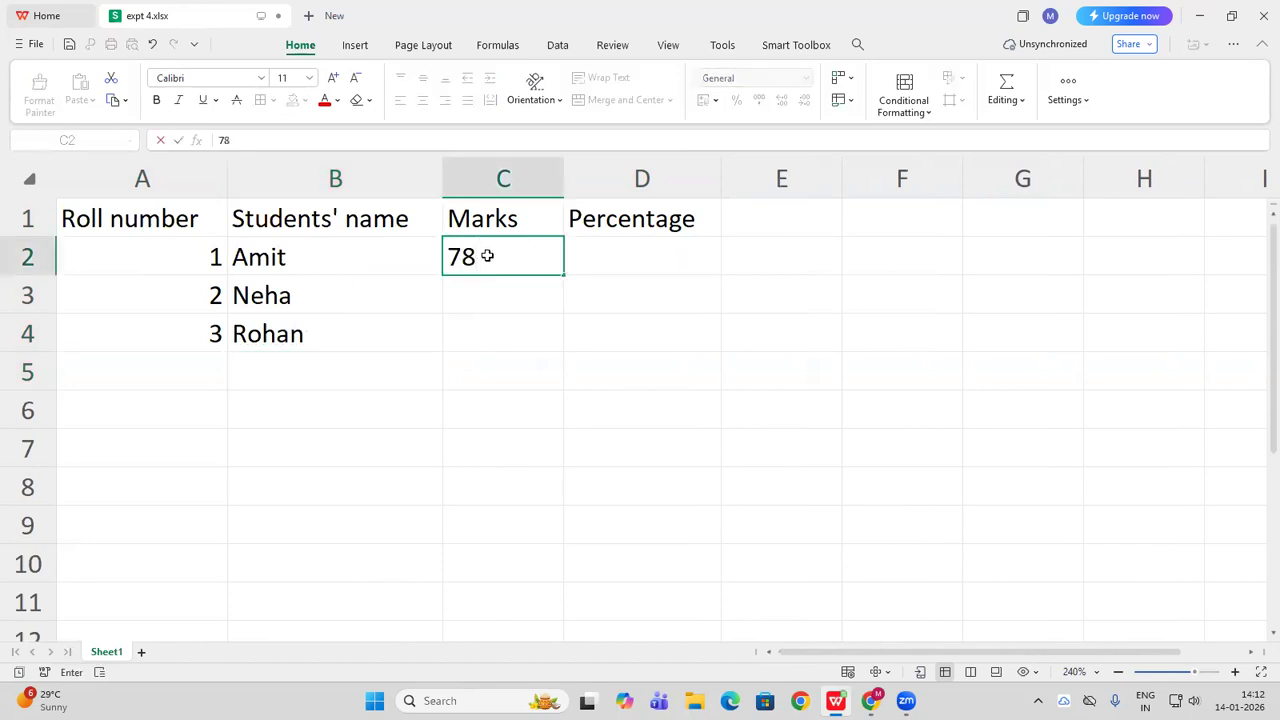
key(Return)
text(85)
key(Return)
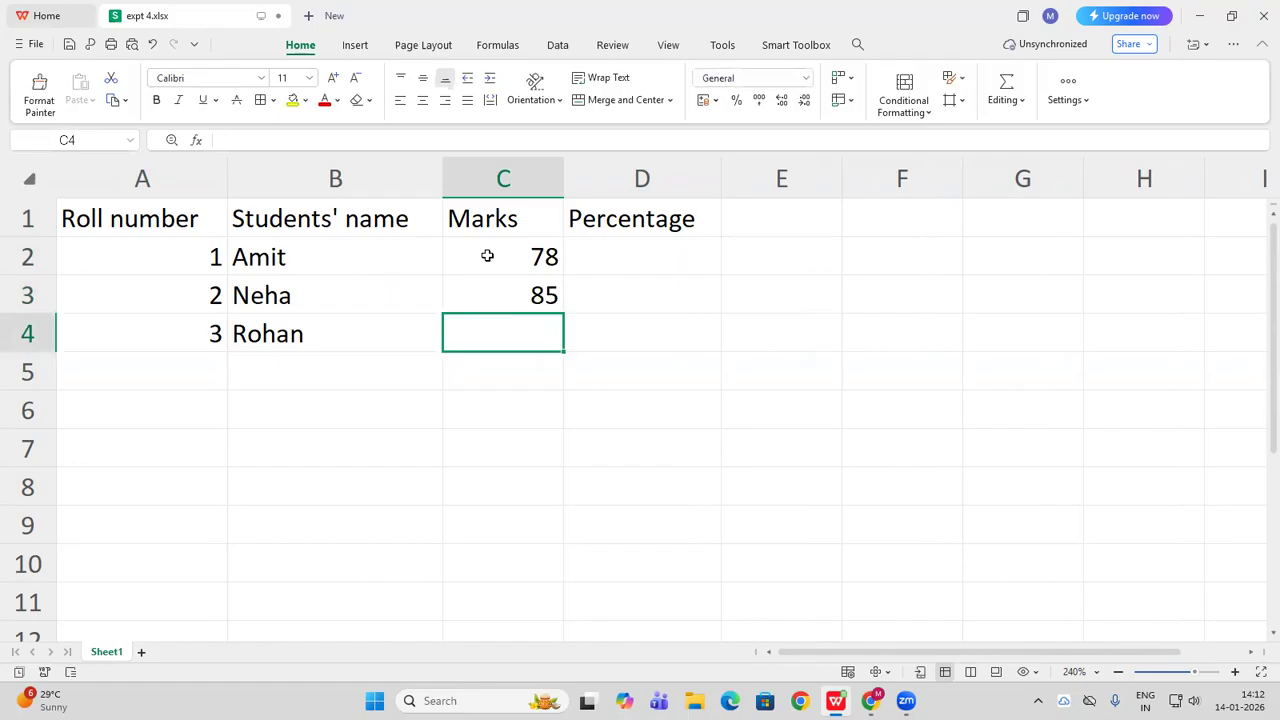
text(62)
key(Return)
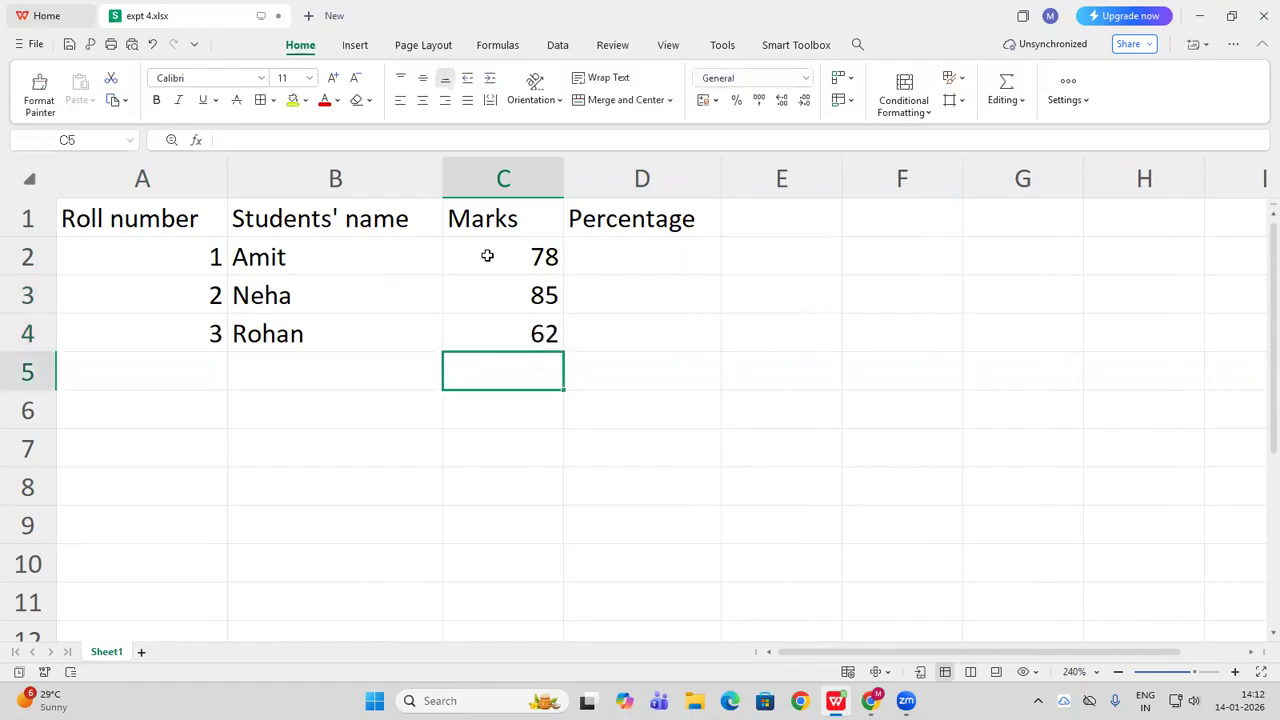
Enter the percentages 78%, 85% and 62% in cells D2 to D4
click(602, 268)
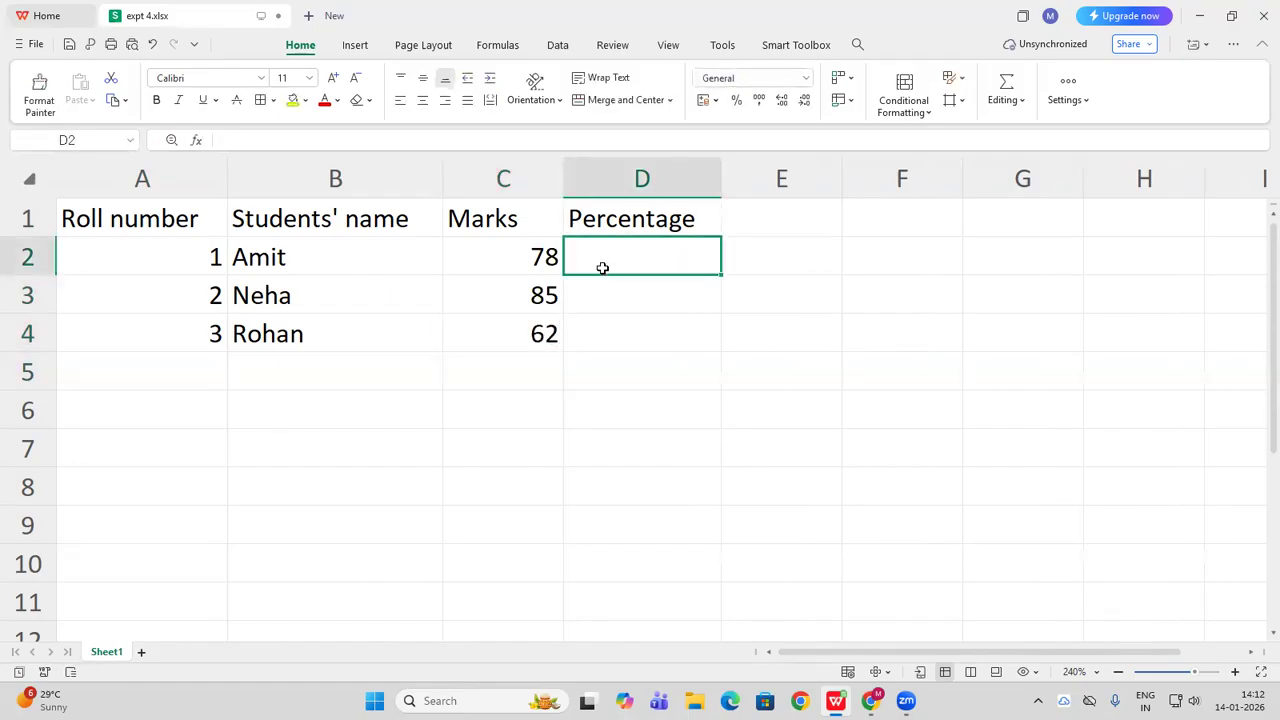
text(78)
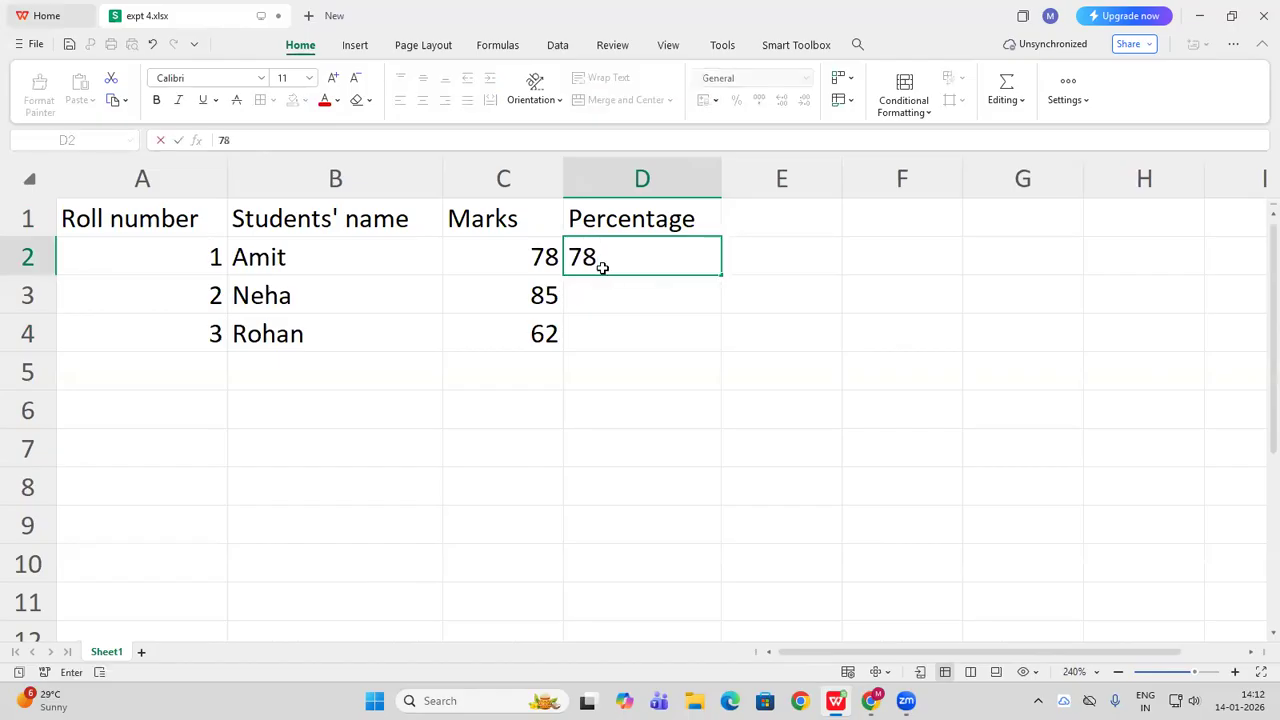
text(%)
key(Return)
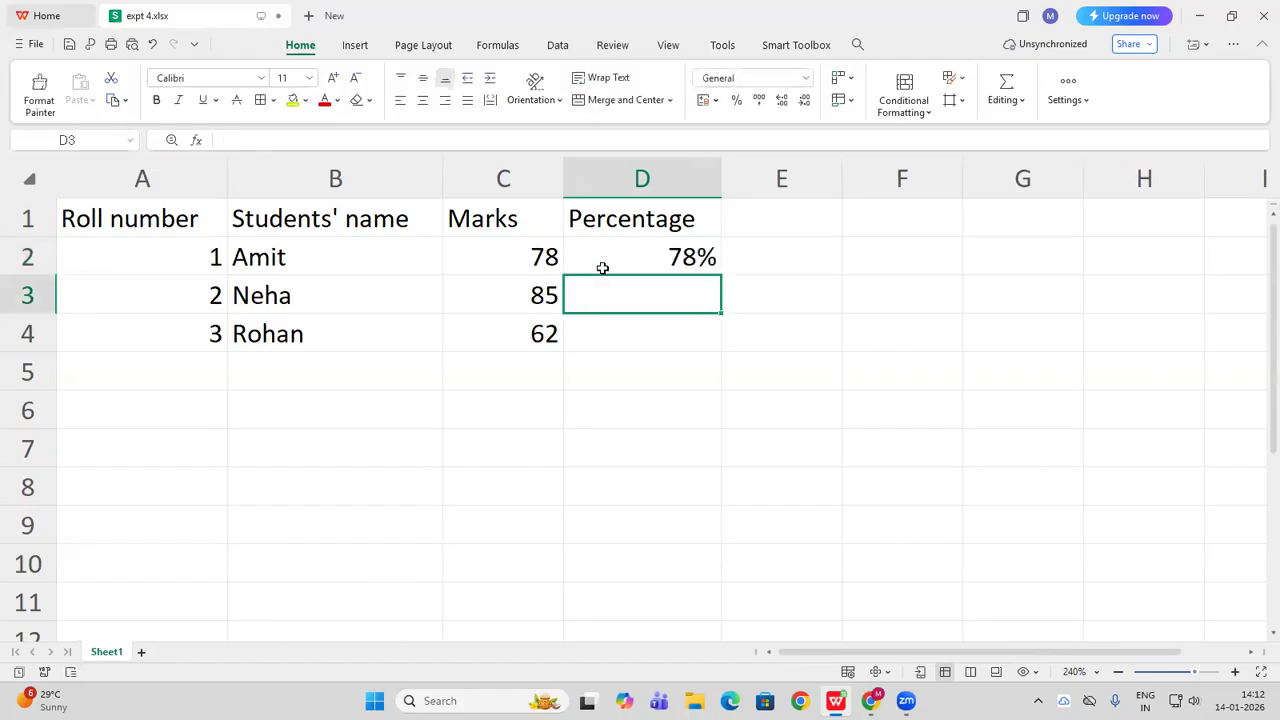
text(85%)
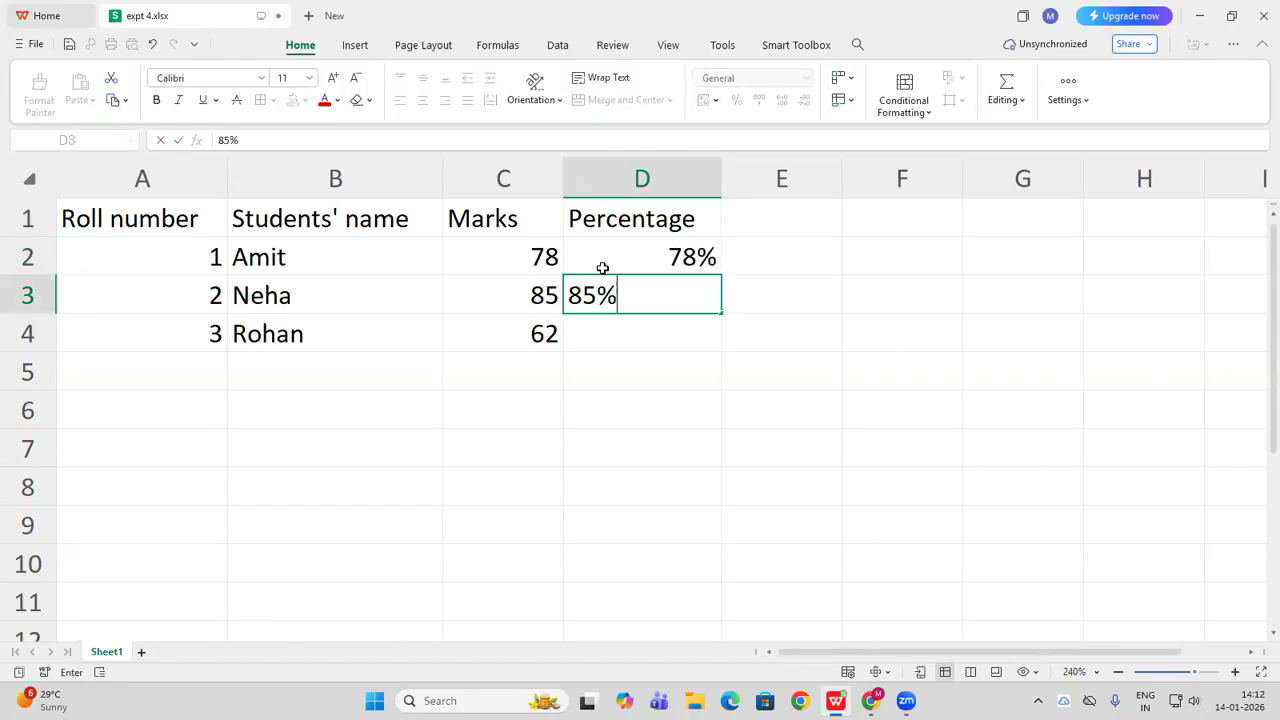
key(Return)
text(6)
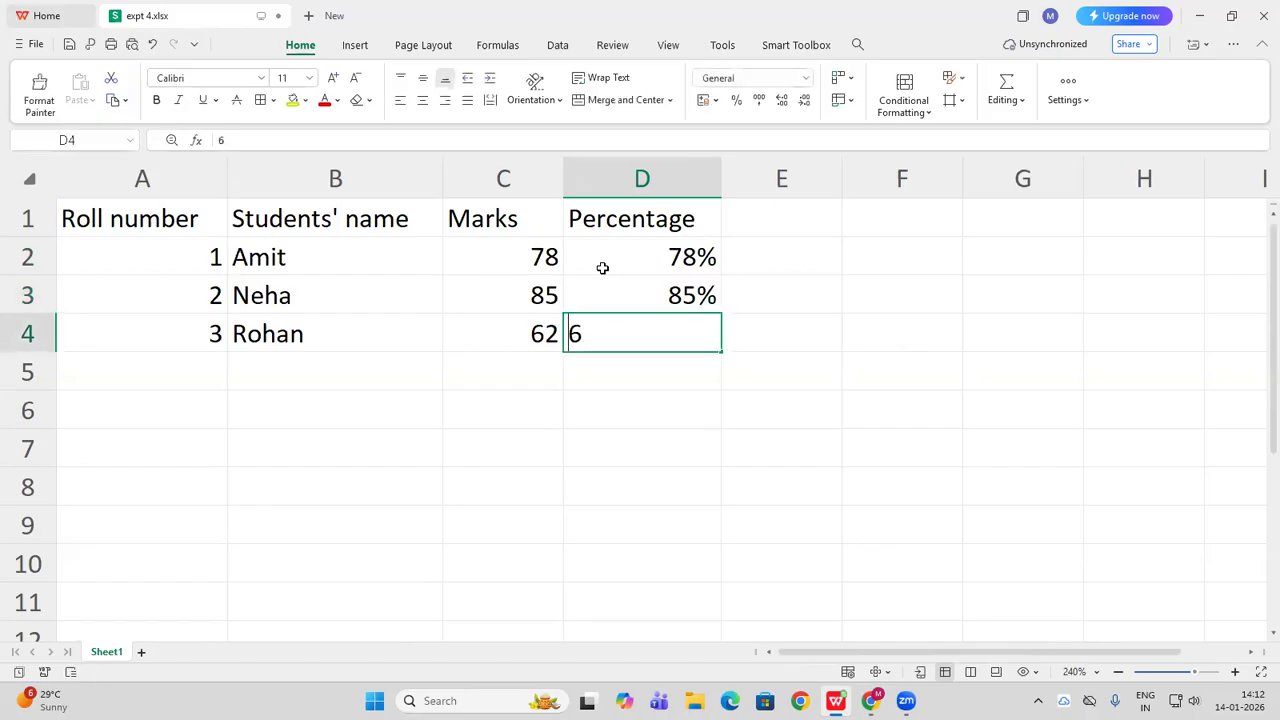
text(2%)
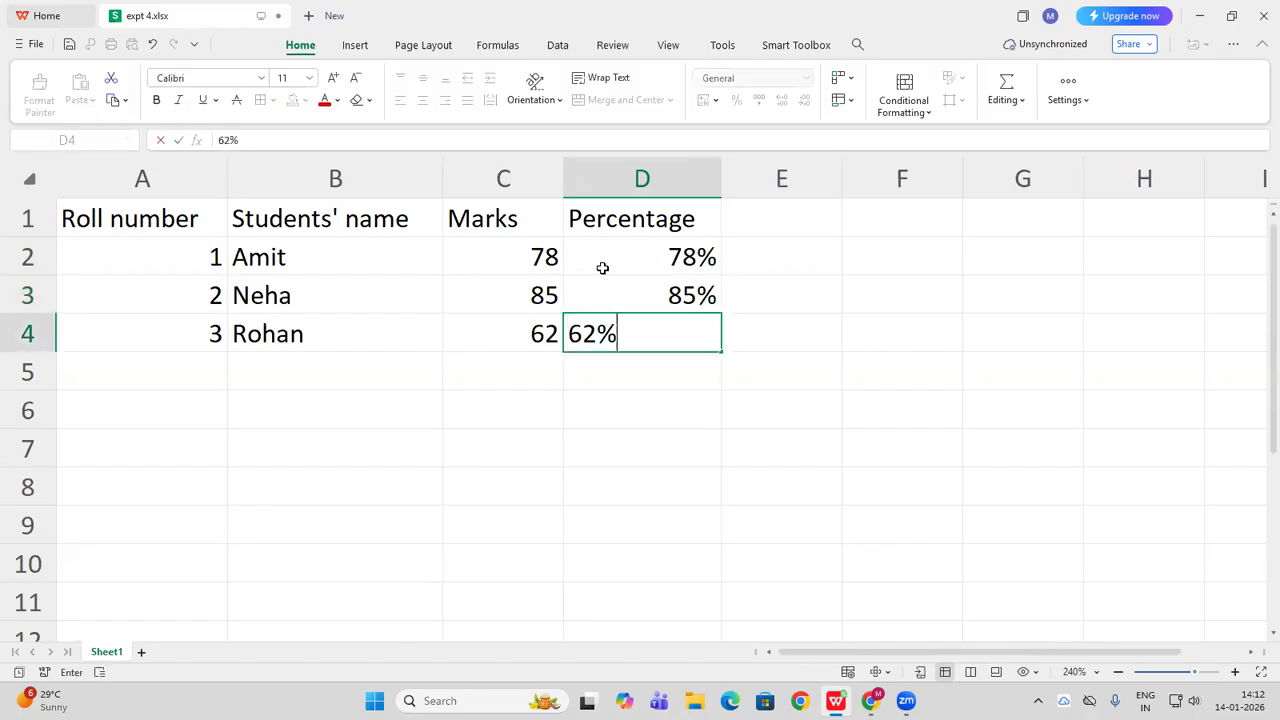
key(Return)
Center the contents of the whole table, A1:D4, horizontally
click(146, 218)
drag(146, 218, 633, 331)
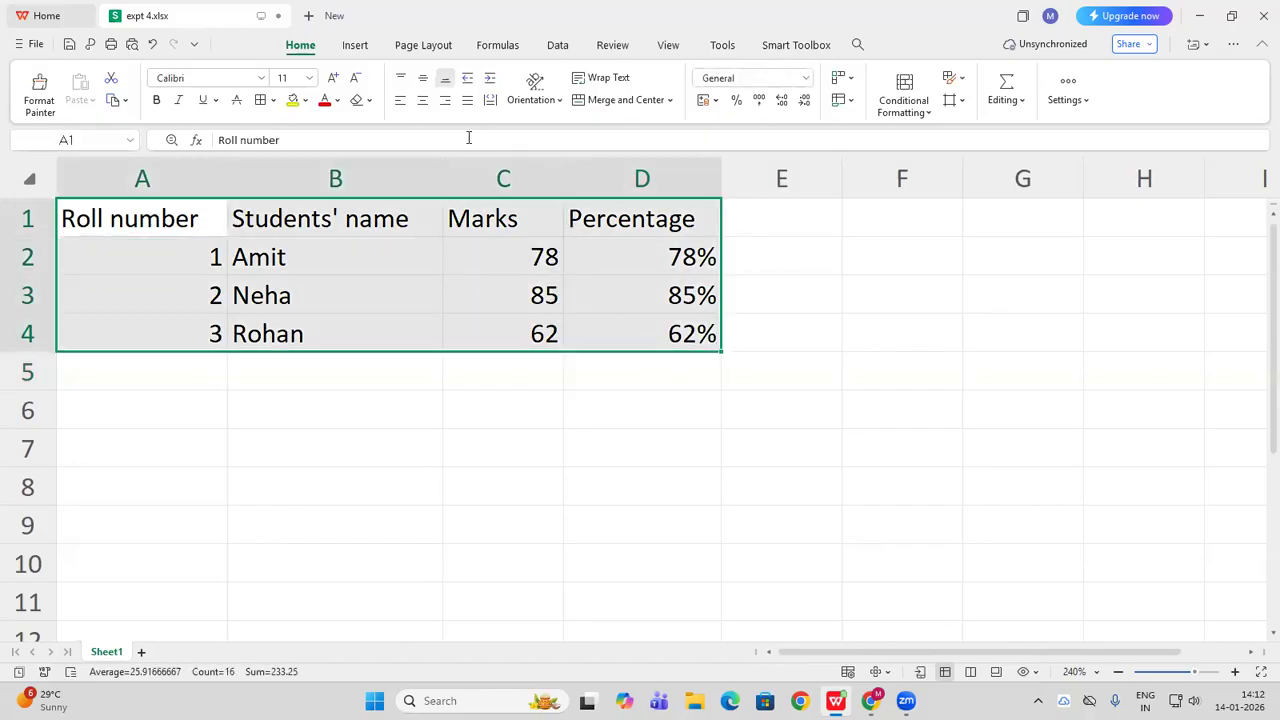
click(424, 102)
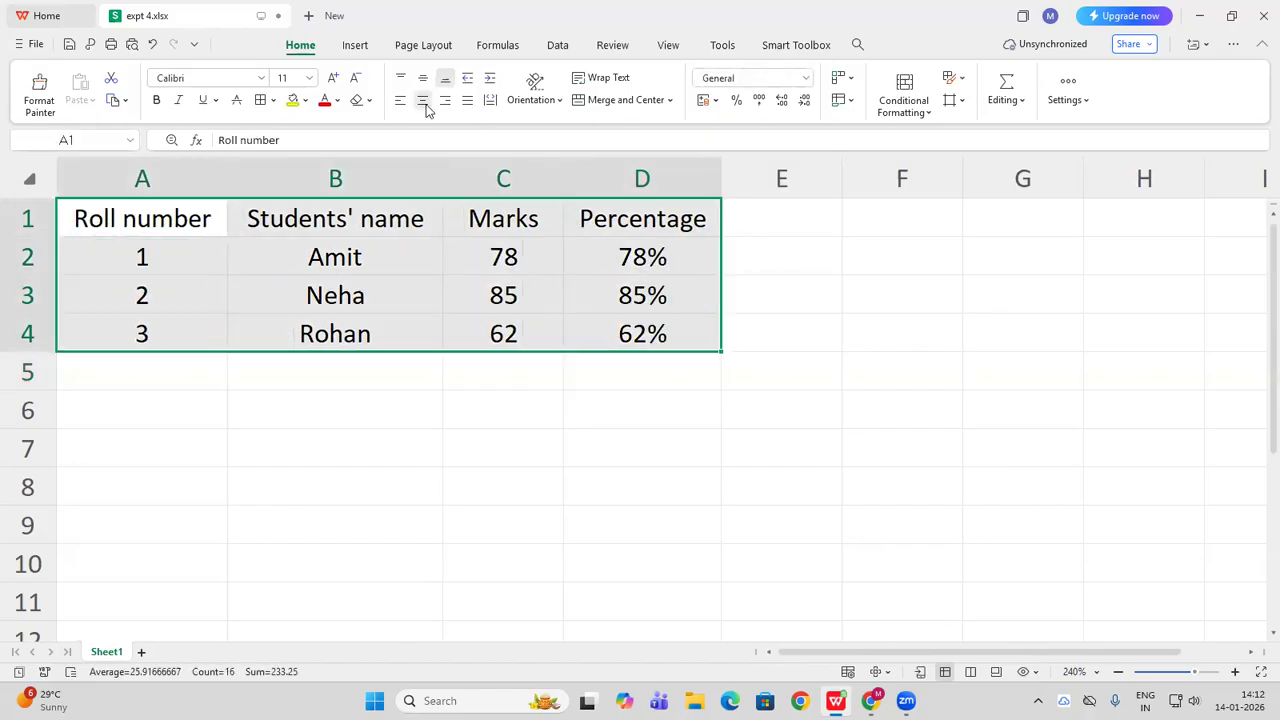
Set the whole table, A1:D4, to Times New Roman size 12 and add borders around all its cells
click(262, 79)
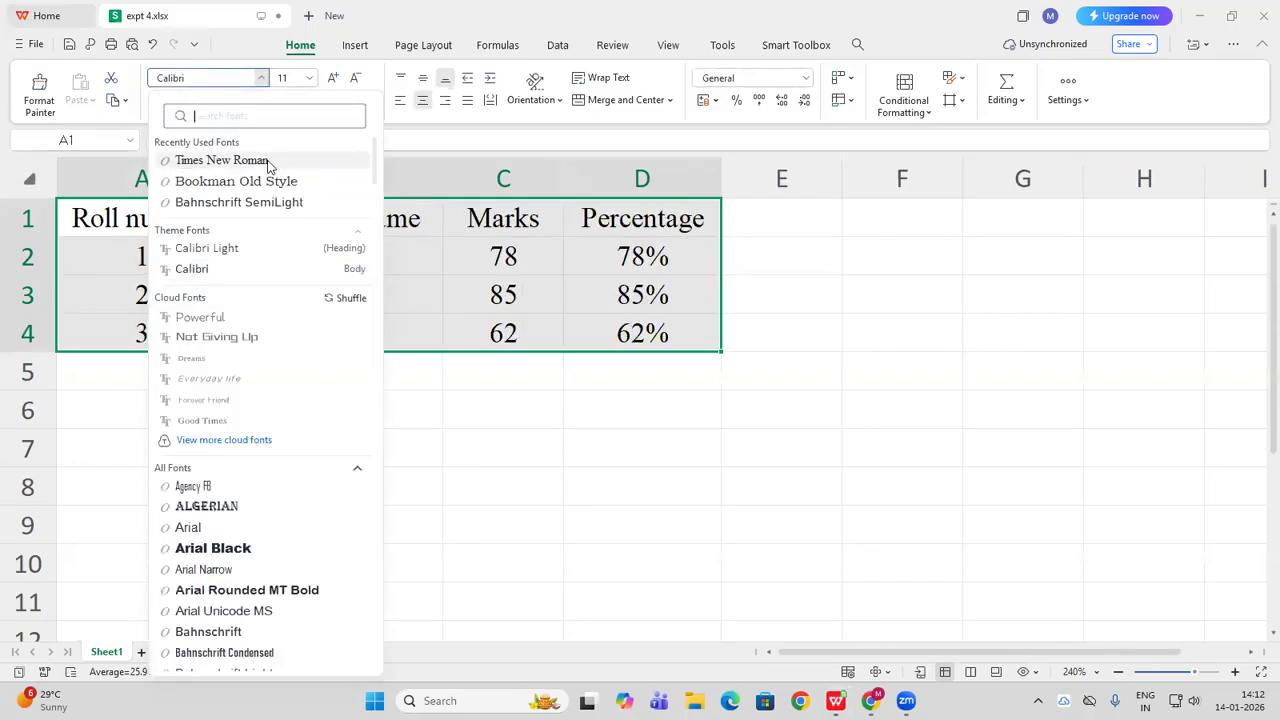
click(267, 162)
click(309, 78)
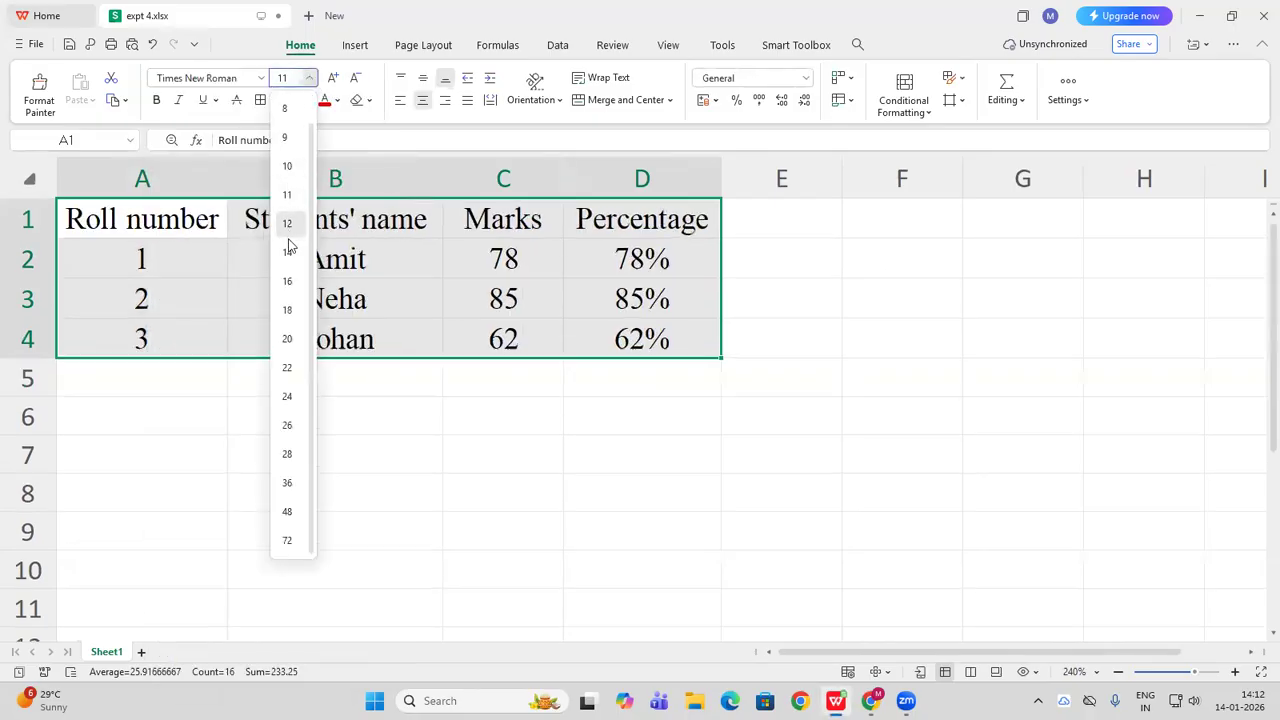
click(287, 224)
click(262, 102)
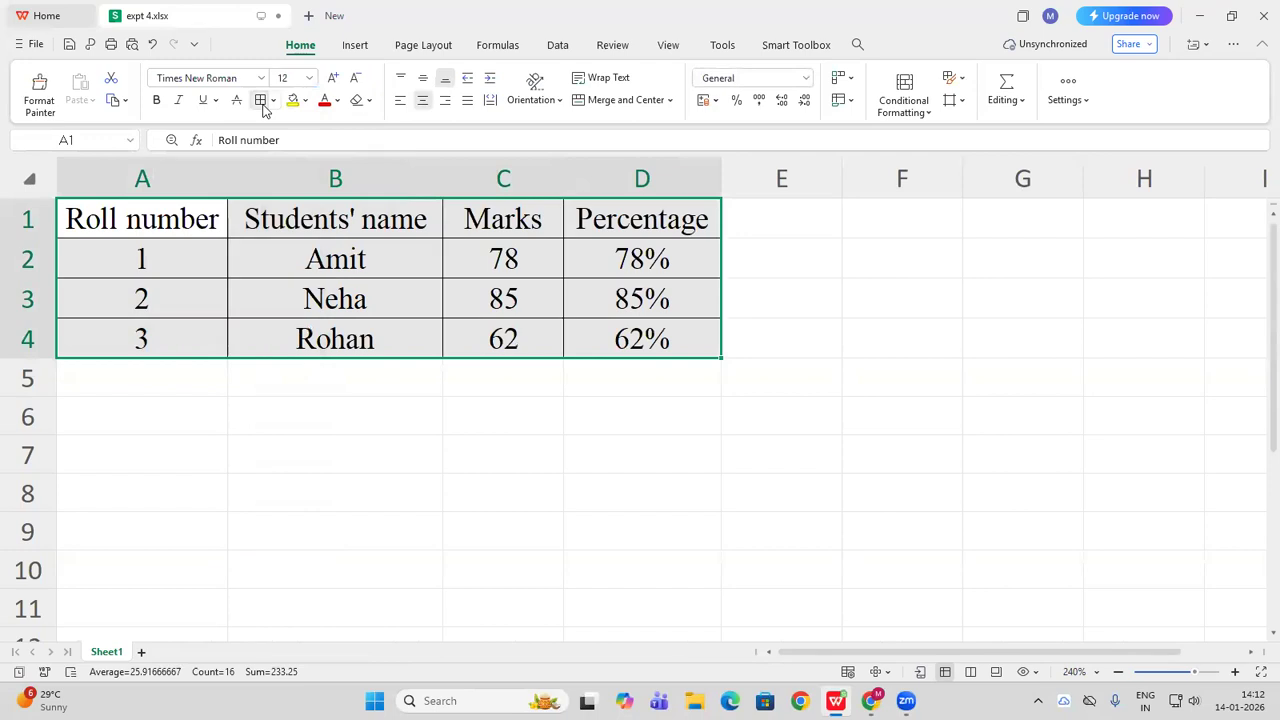
click(766, 331)
Make the header row, A1:D1, bold and color its text light blue
drag(195, 222, 640, 217)
click(156, 100)
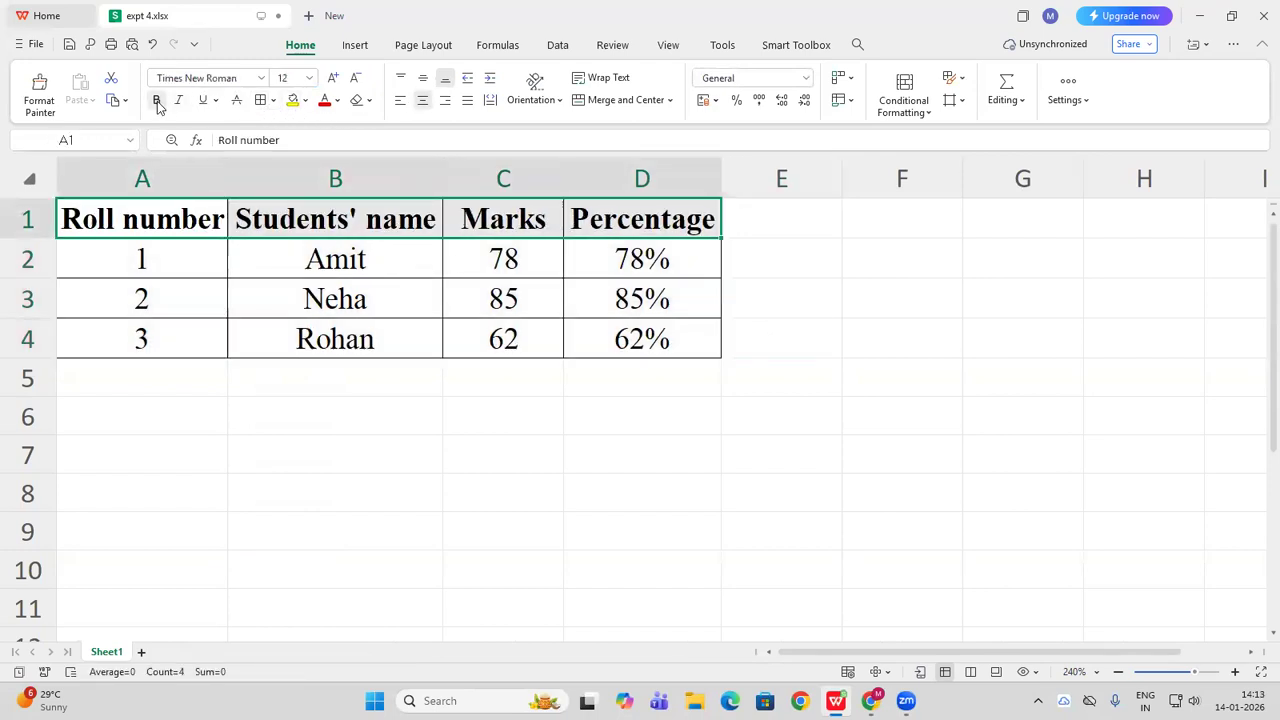
click(338, 101)
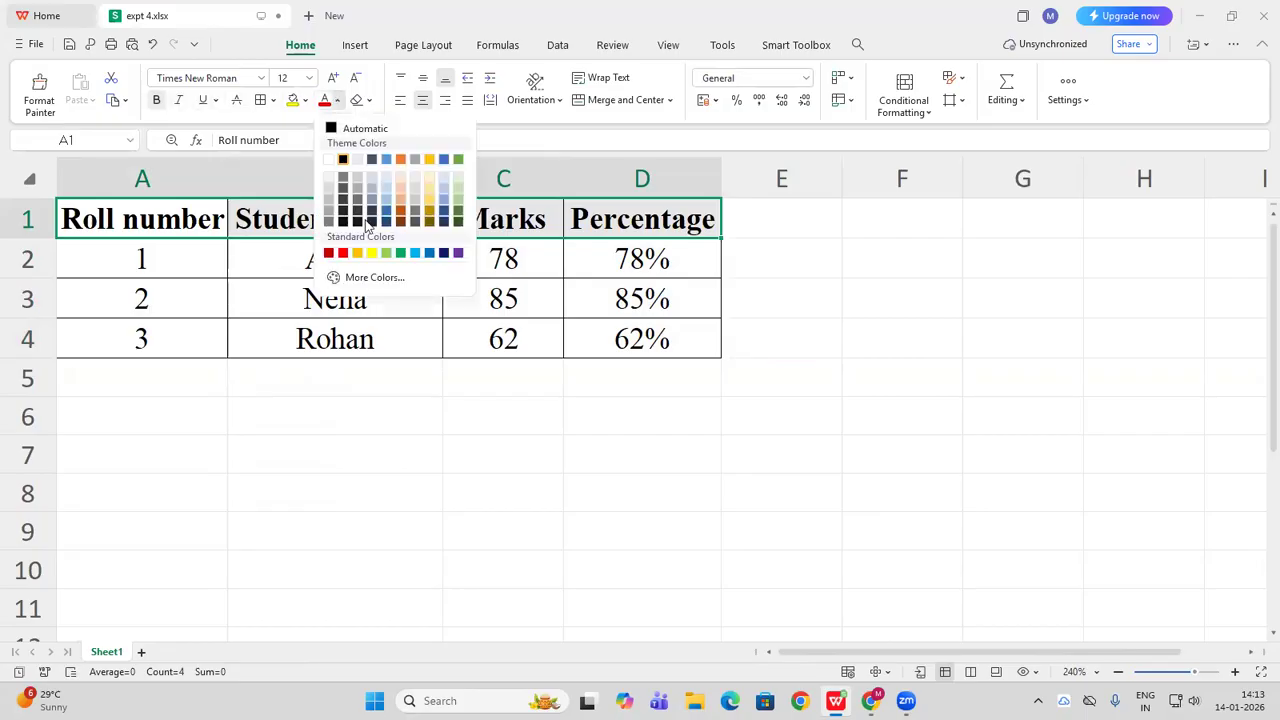
click(415, 253)
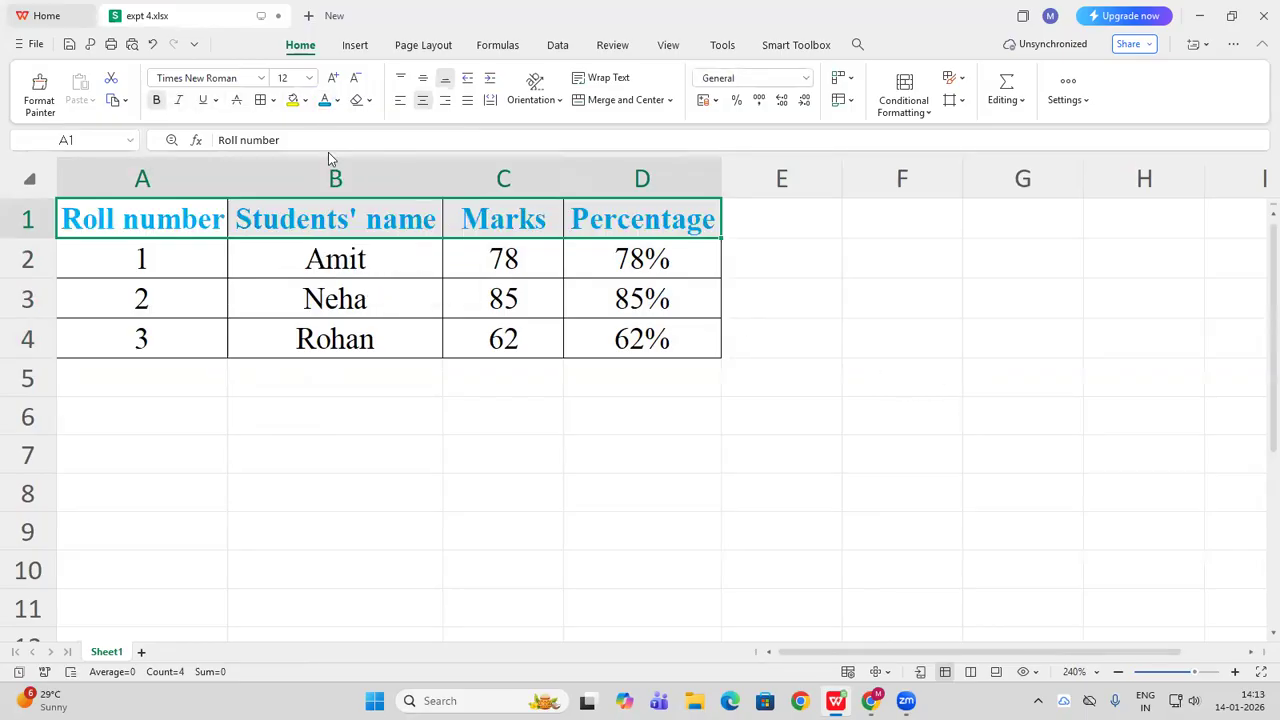
Change the text color of the header row, A1:D1, to standard red
click(337, 100)
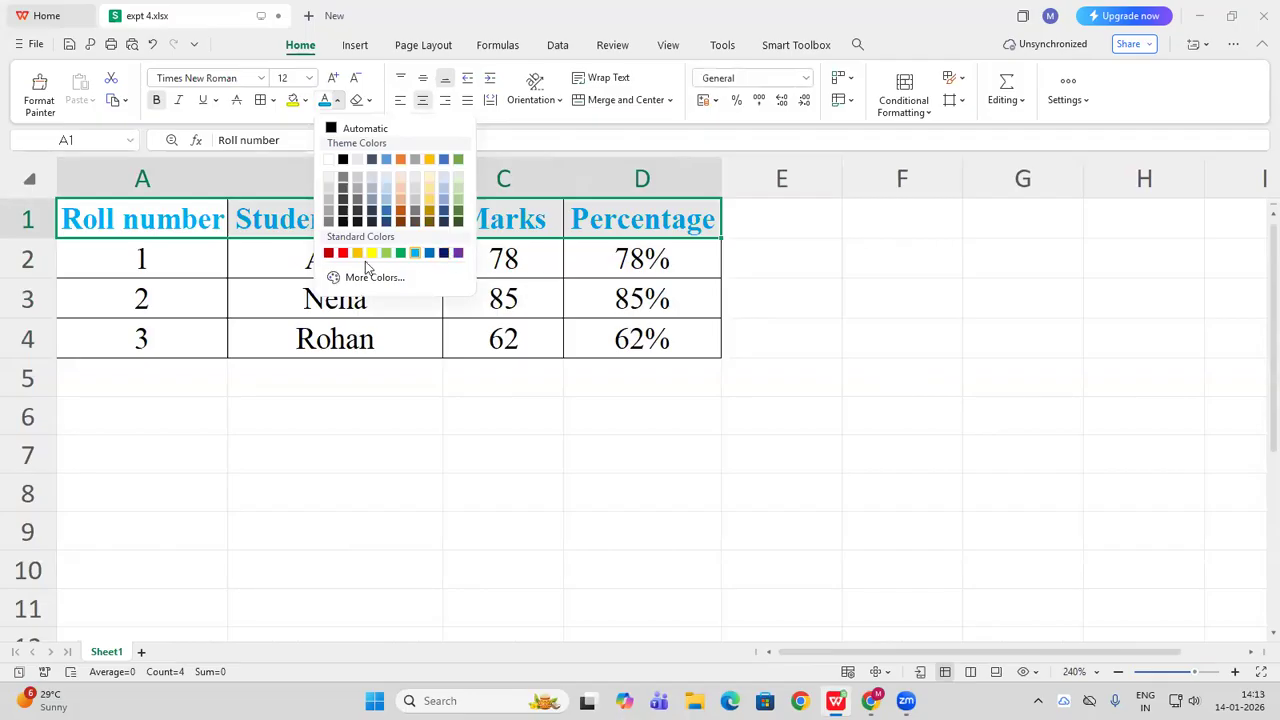
click(342, 253)
click(762, 328)
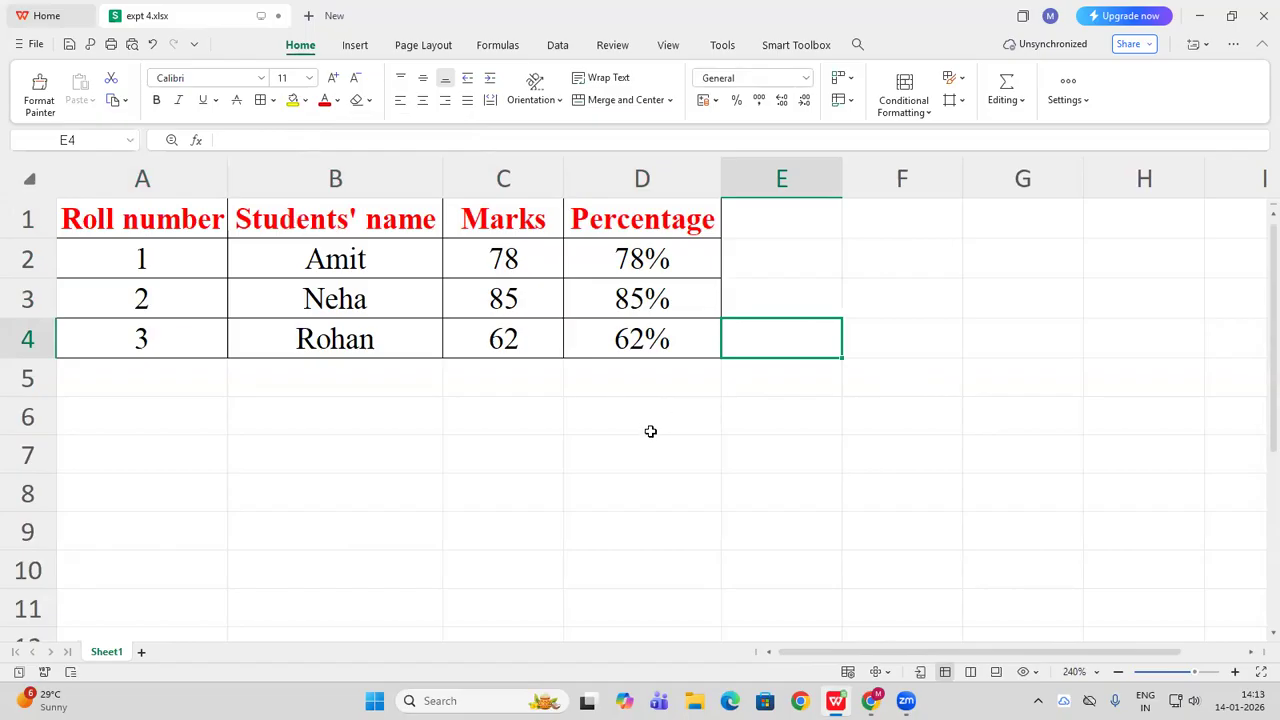
Try Bookman Old Style on the header row, A1:D1, and change its font to Calibri Light
drag(130, 234, 617, 217)
click(261, 78)
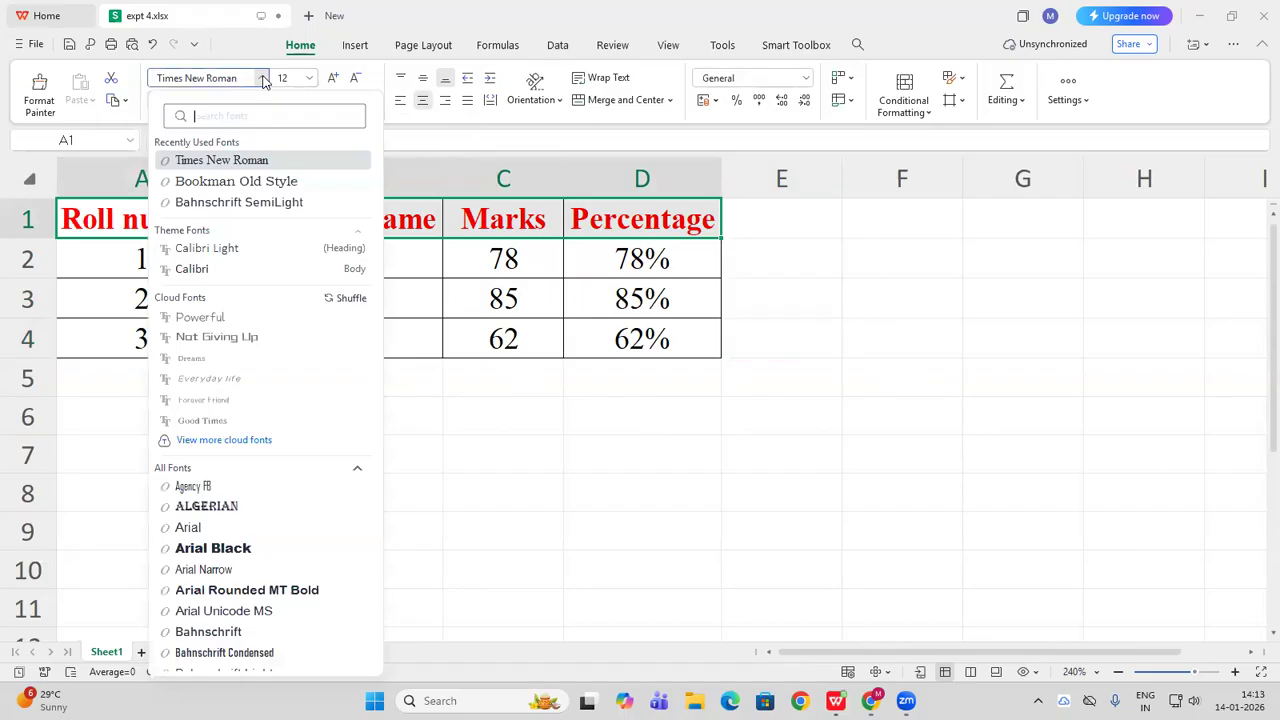
click(265, 180)
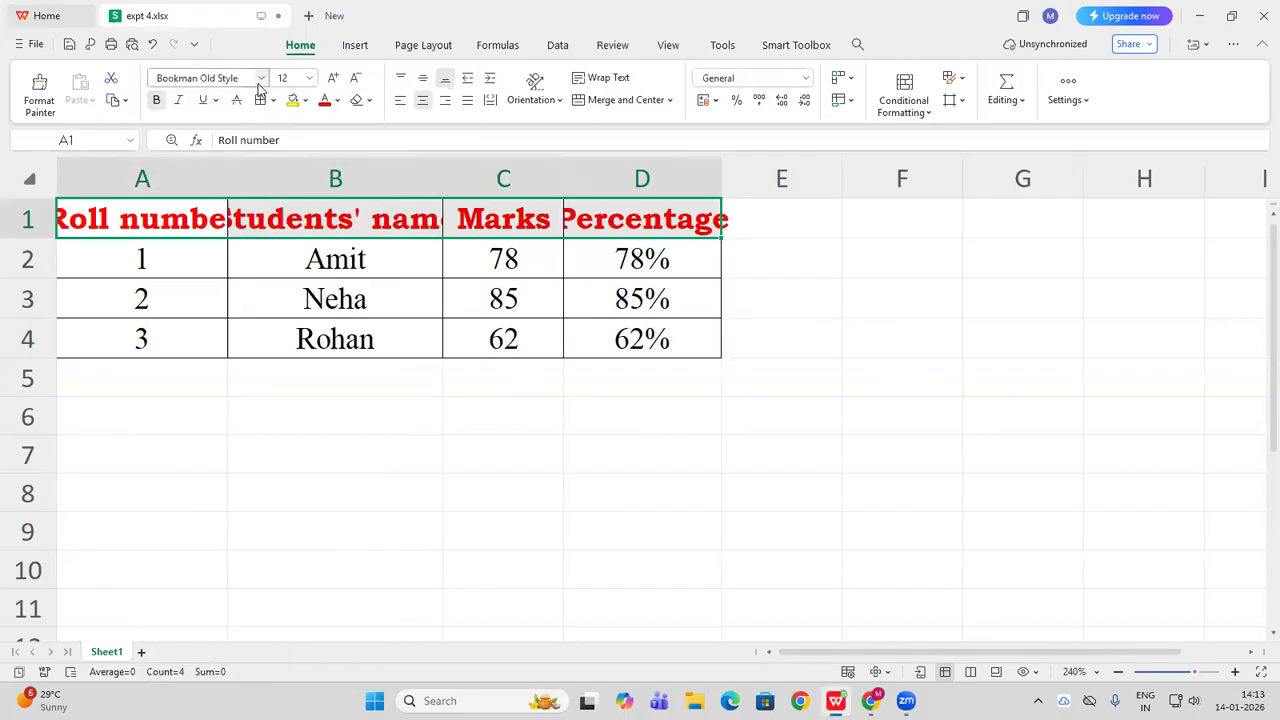
click(261, 78)
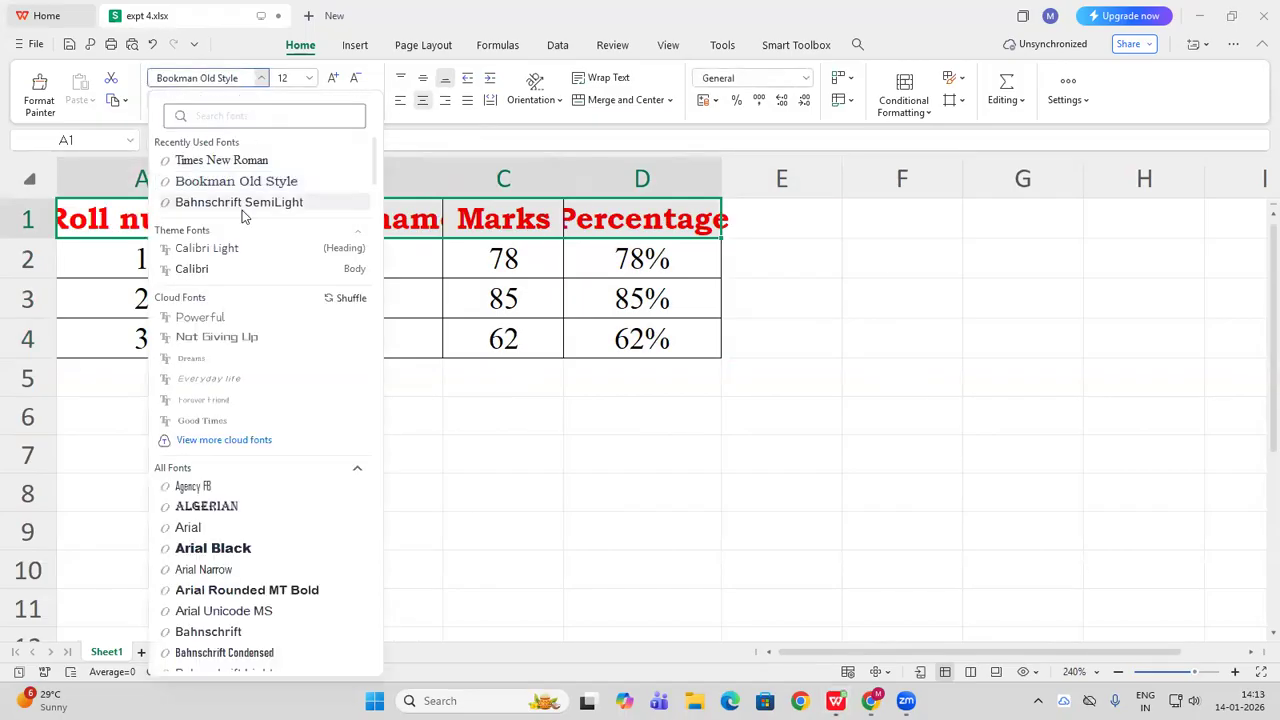
click(231, 253)
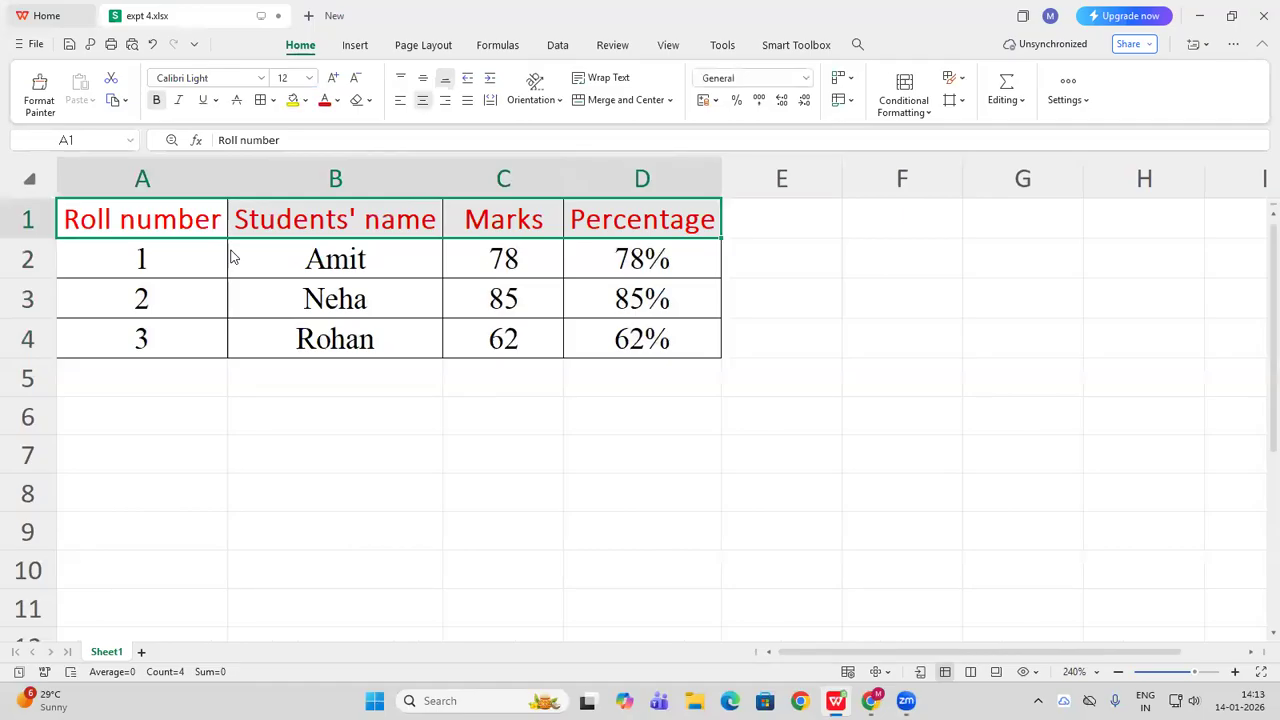
Try font sizes 16 and 20 on the header row, and return it to size 12
click(308, 78)
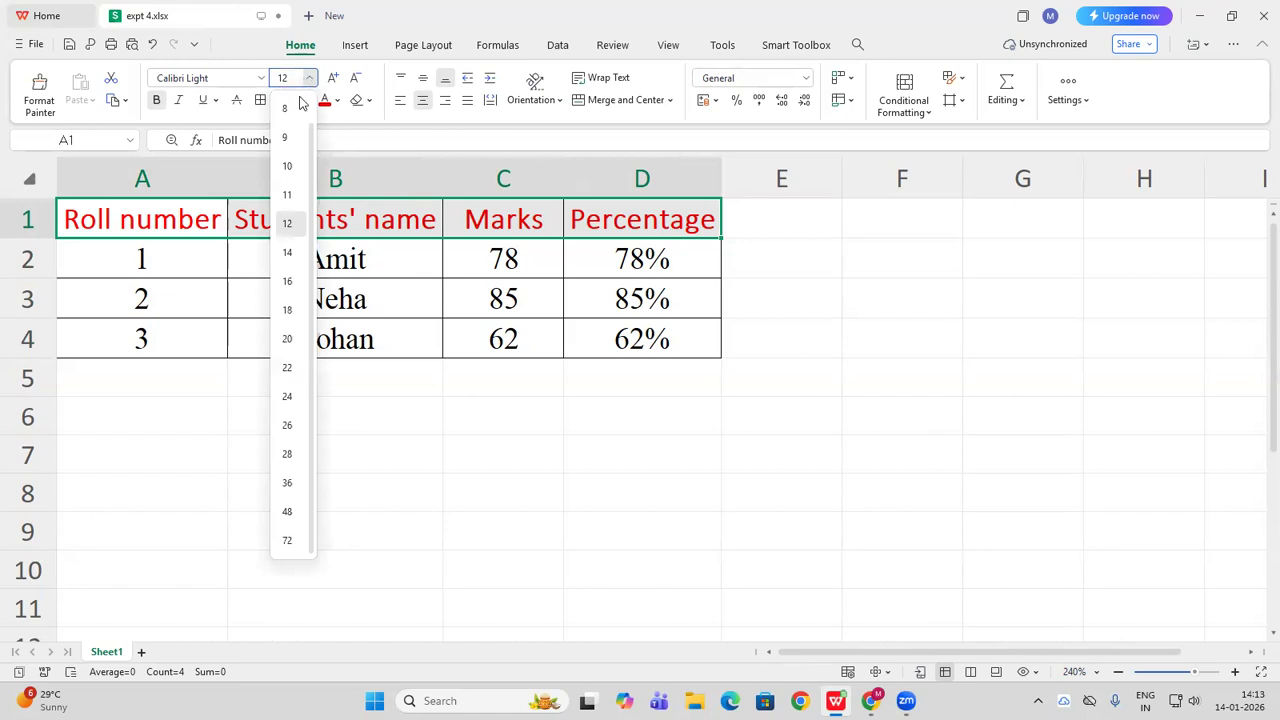
click(290, 284)
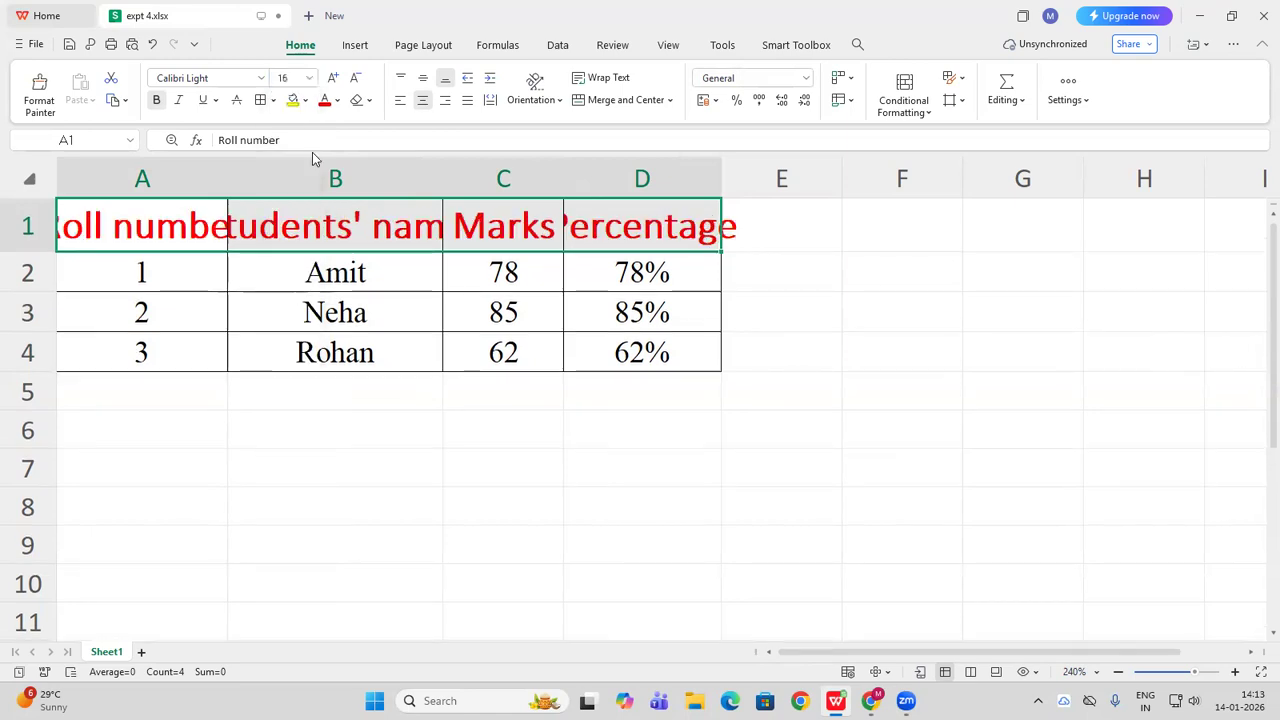
click(308, 78)
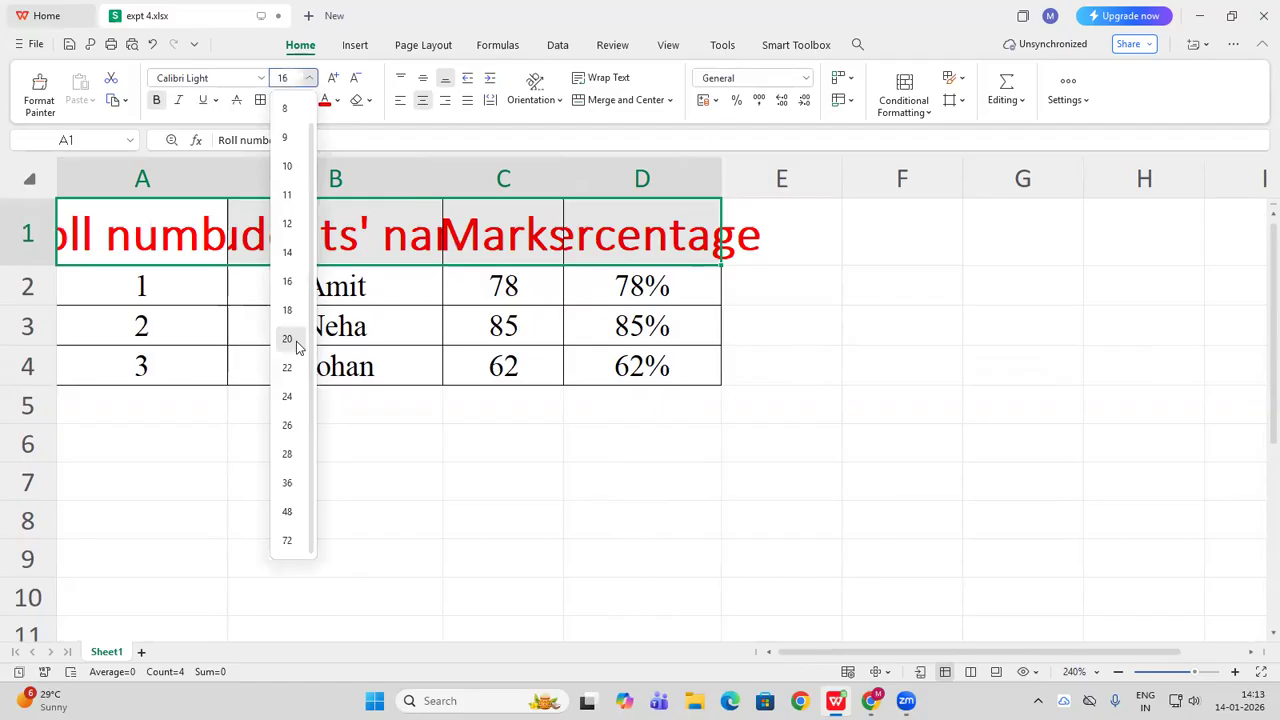
click(296, 346)
click(308, 78)
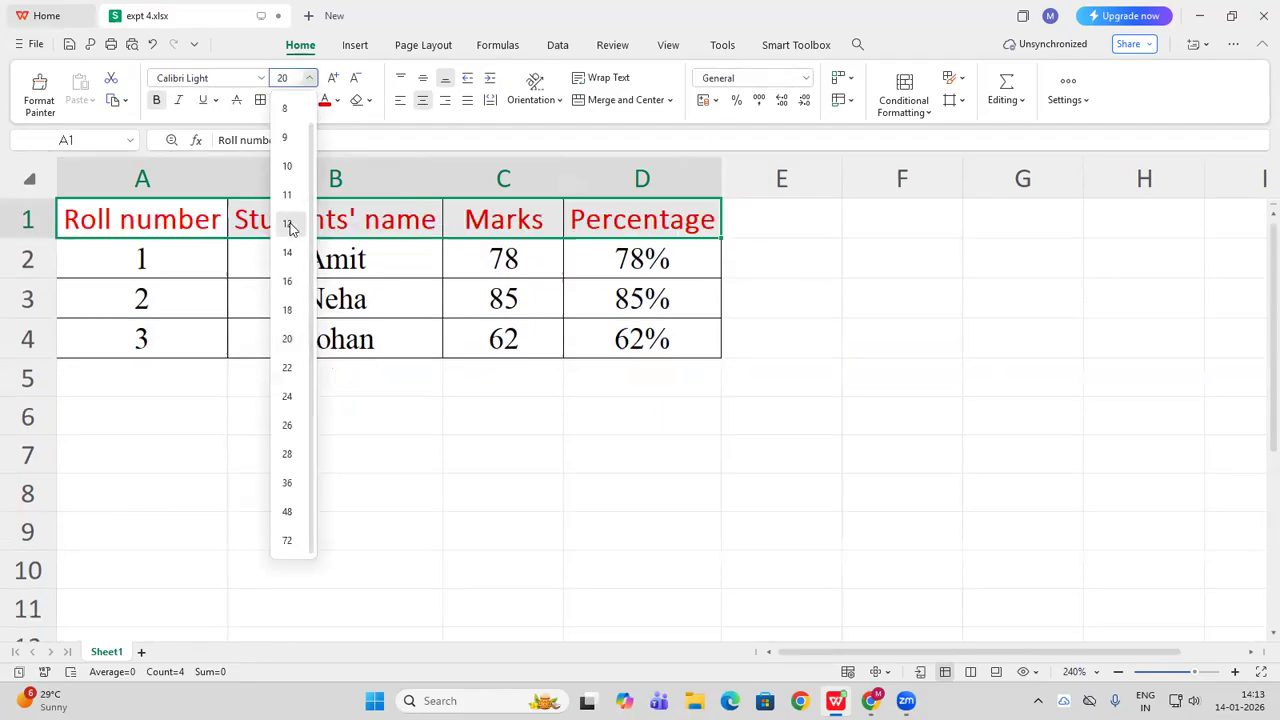
click(288, 224)
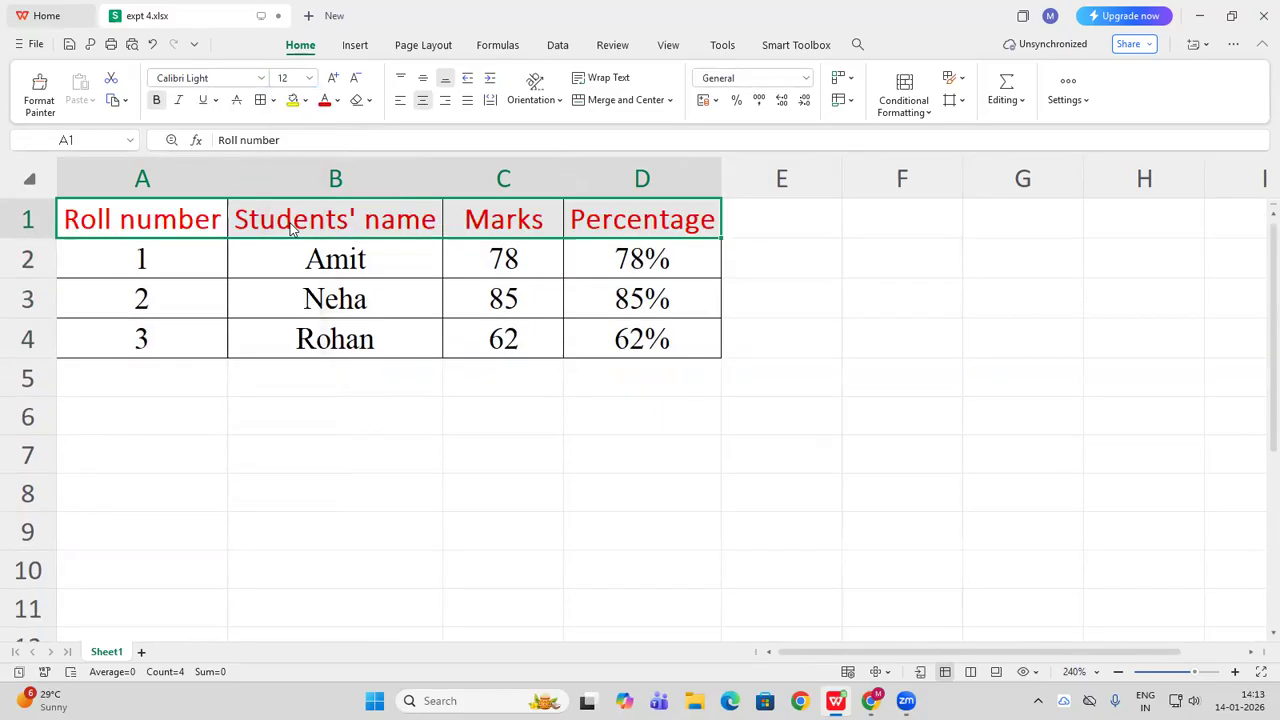
Set the header row's font size to 14 and auto-fit the widths of columns A to D
click(308, 78)
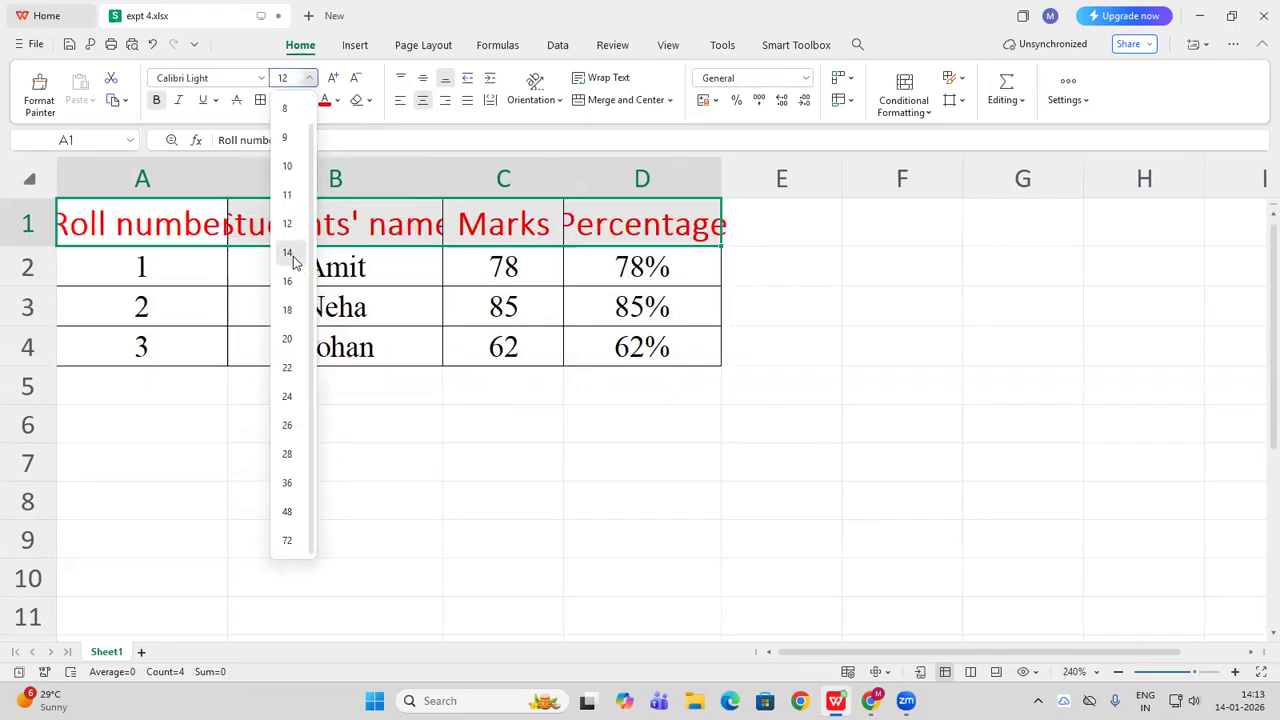
click(290, 254)
double_click(229, 189)
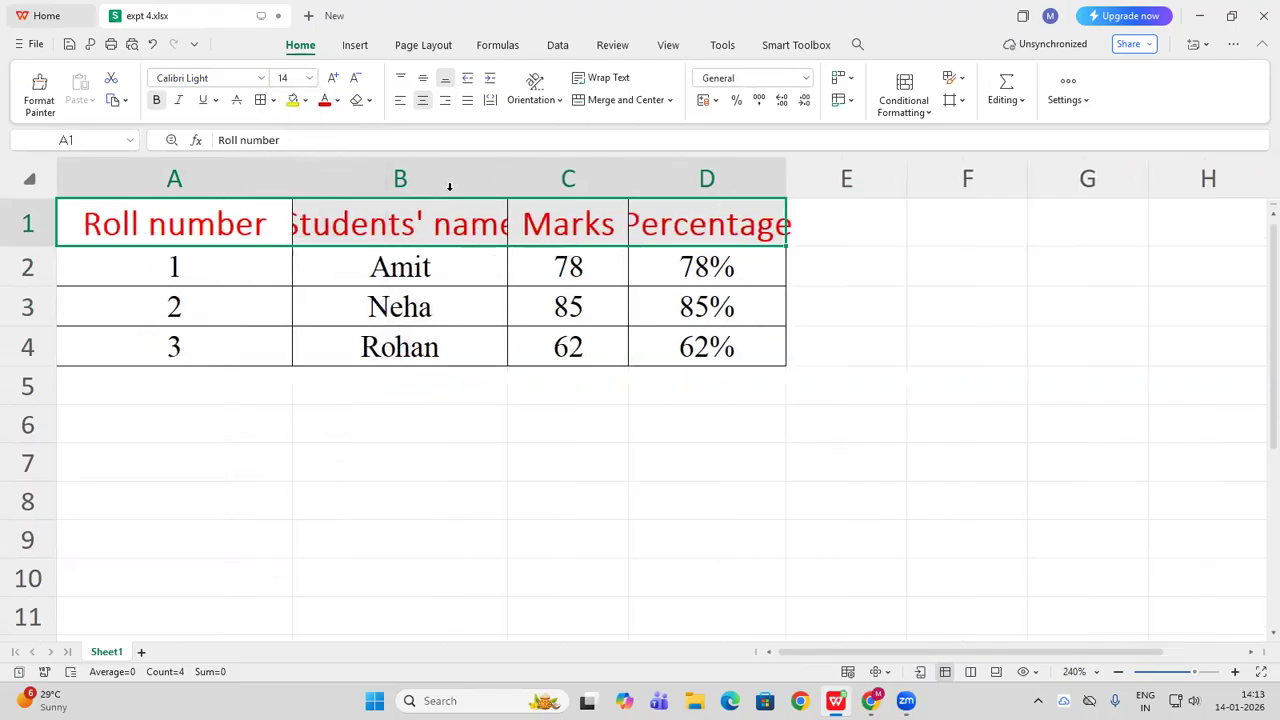
double_click(508, 181)
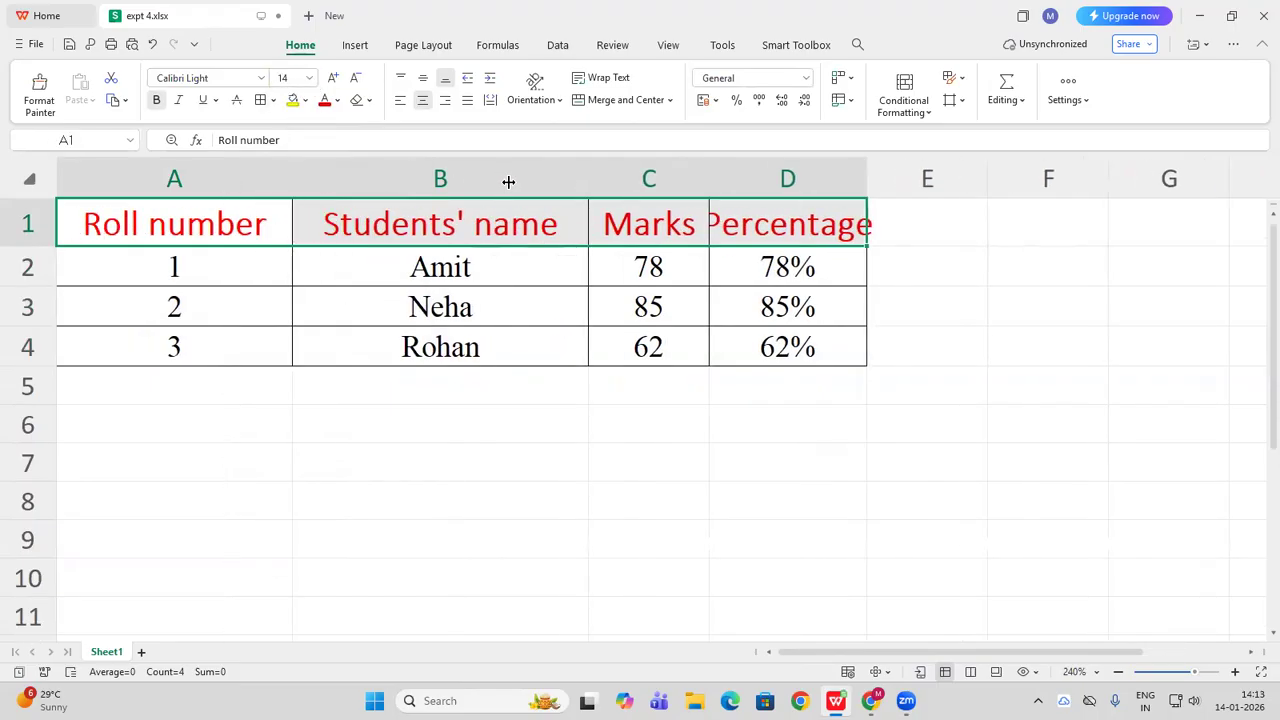
double_click(711, 178)
double_click(872, 178)
click(985, 355)
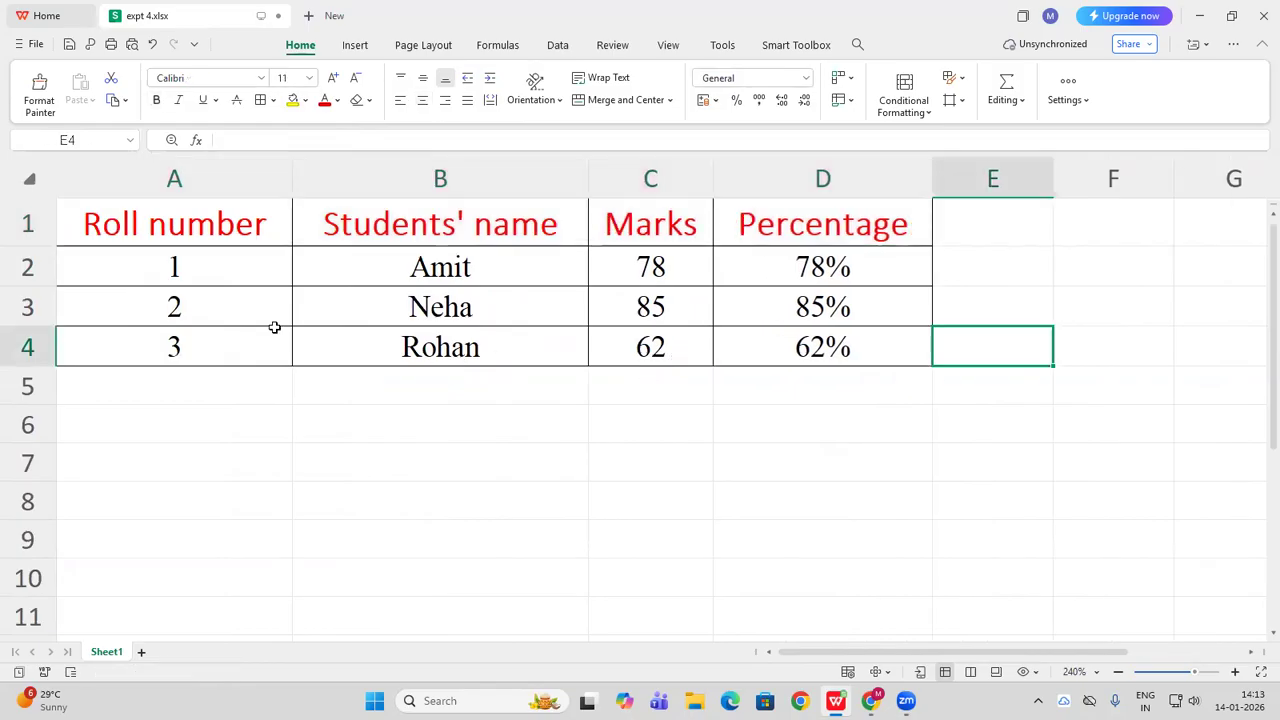
Color the Roll number heading in A1 purple and the Students' name heading in B1 red
click(188, 230)
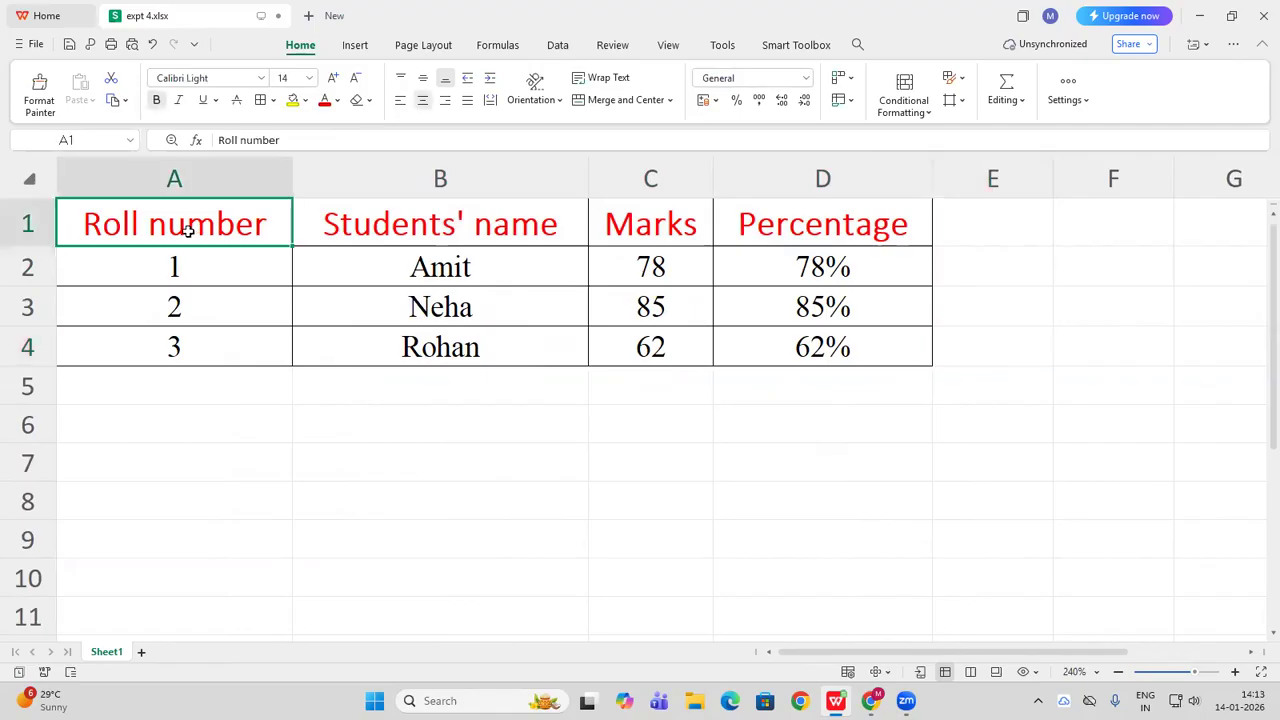
click(337, 100)
click(458, 253)
click(416, 222)
click(330, 104)
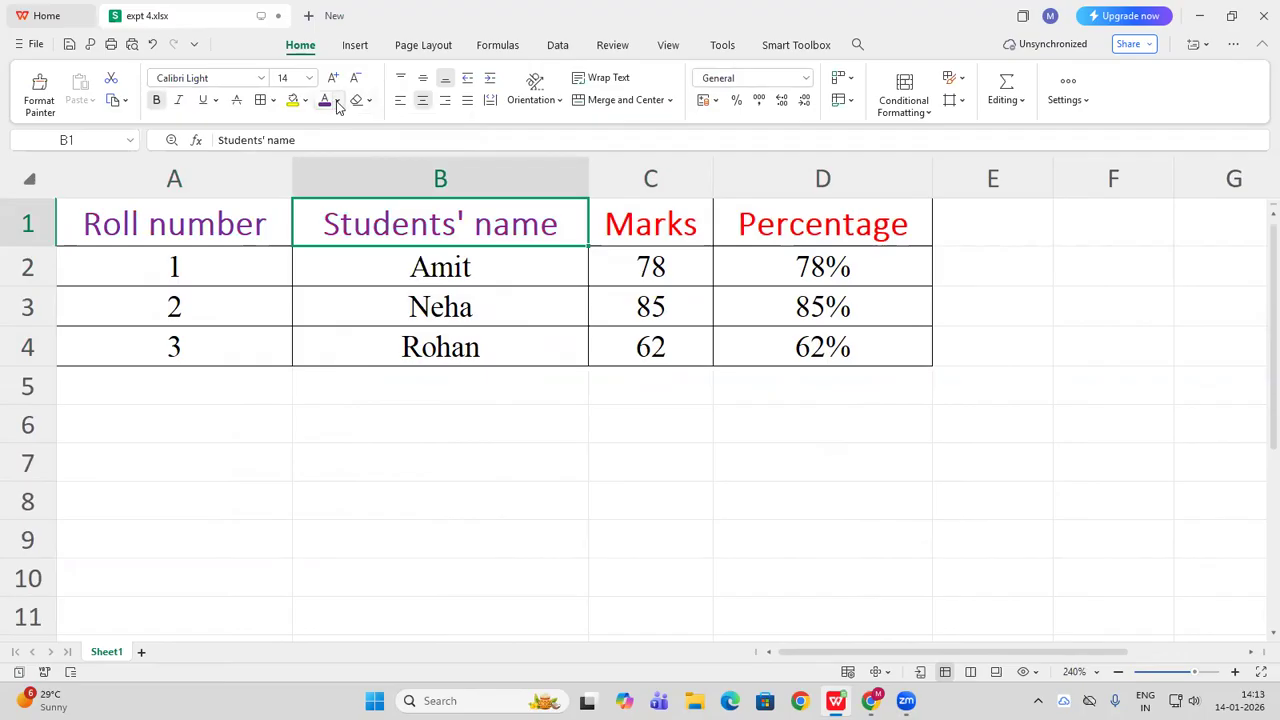
click(337, 100)
click(346, 251)
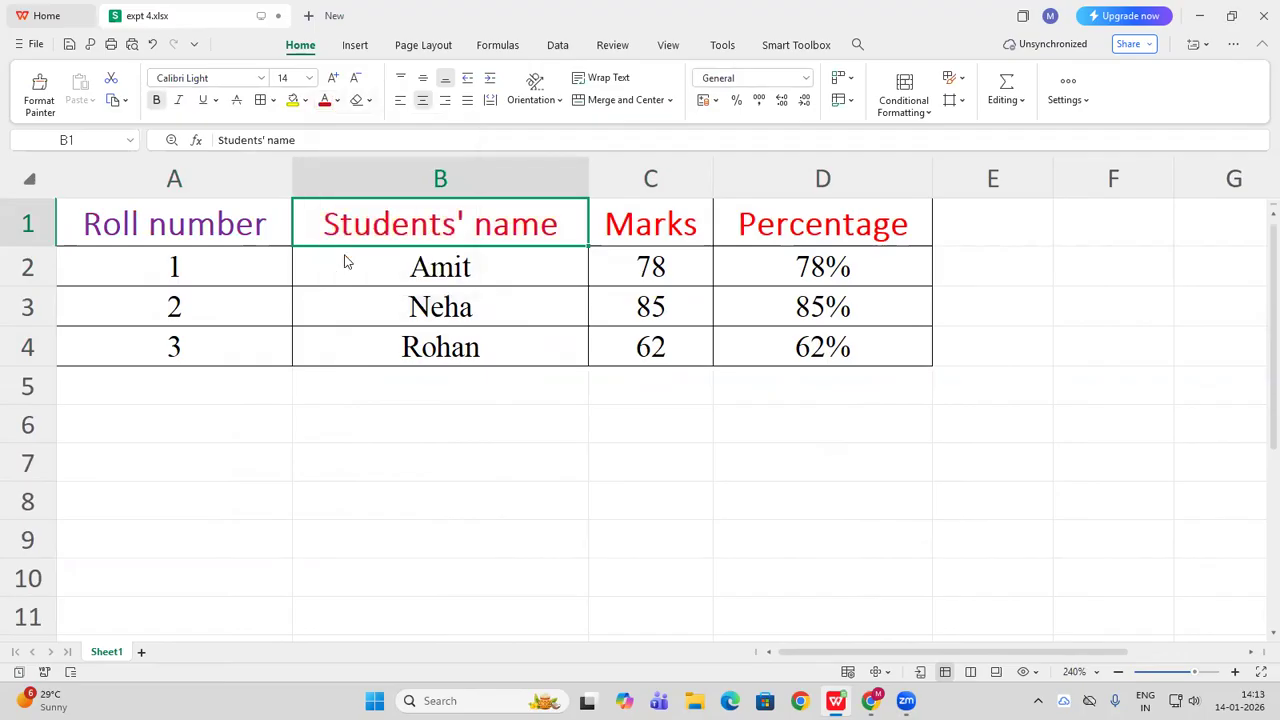
Color the Marks heading in C1 green and the Percentage heading in D1 black
click(638, 222)
click(337, 100)
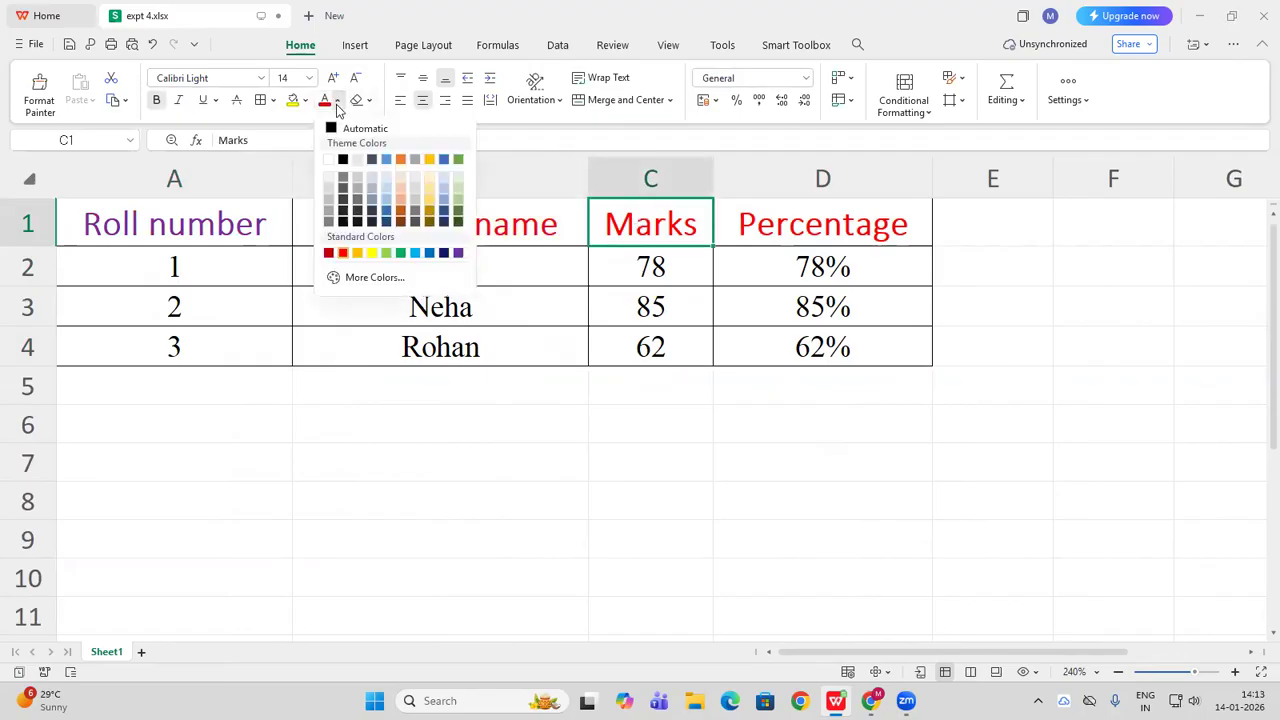
click(401, 253)
click(767, 238)
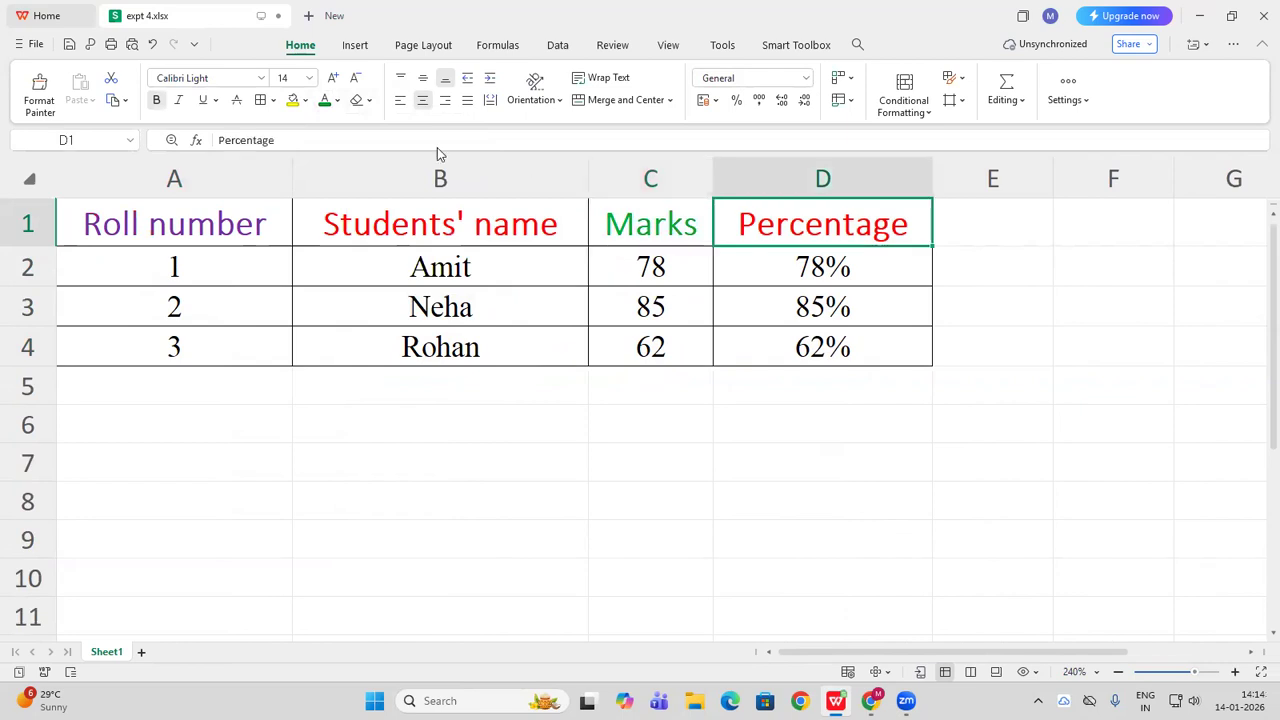
click(337, 100)
click(343, 160)
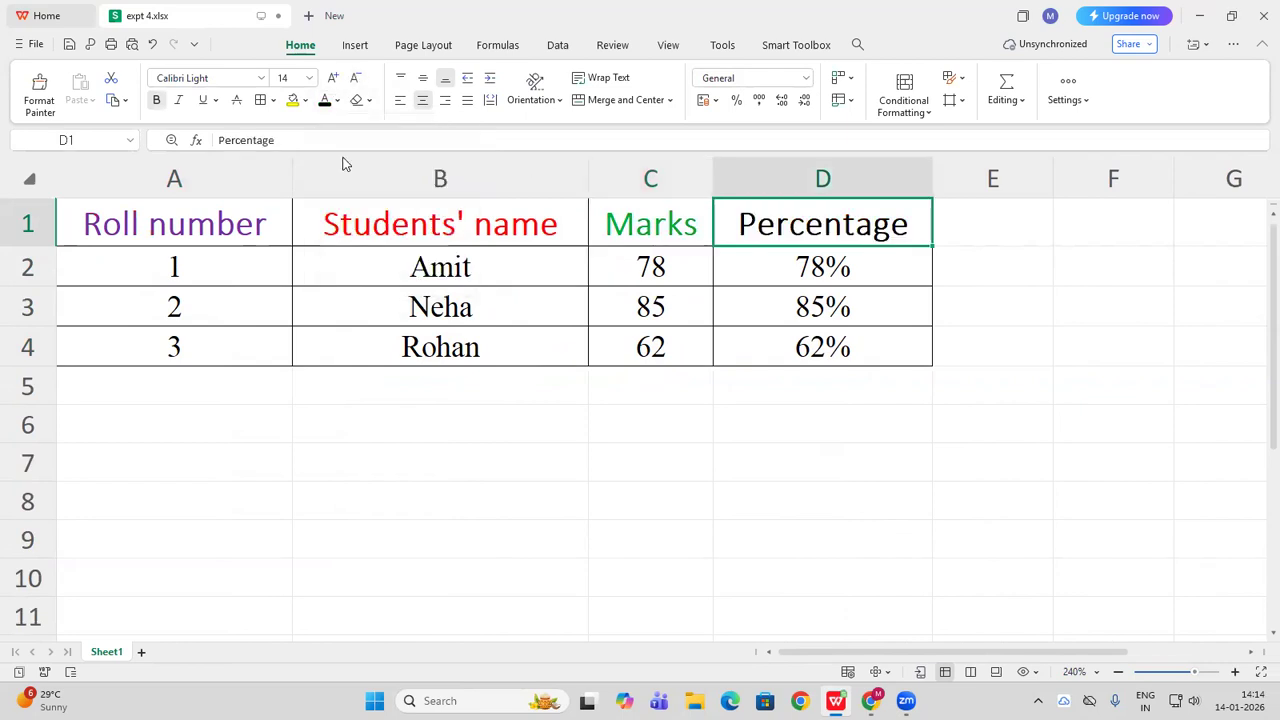
click(685, 362)
Turn bold off and on again for the header row, A1:D1
drag(226, 224, 800, 232)
click(157, 101)
click(157, 101)
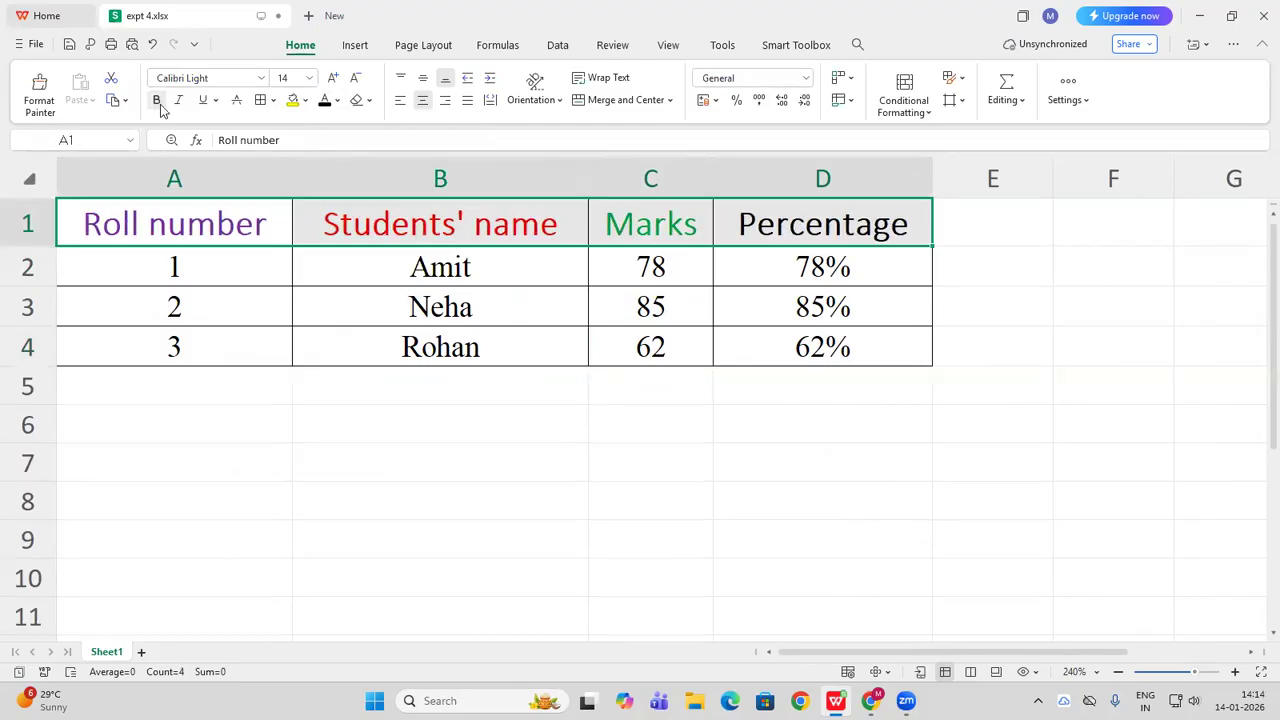
click(607, 409)
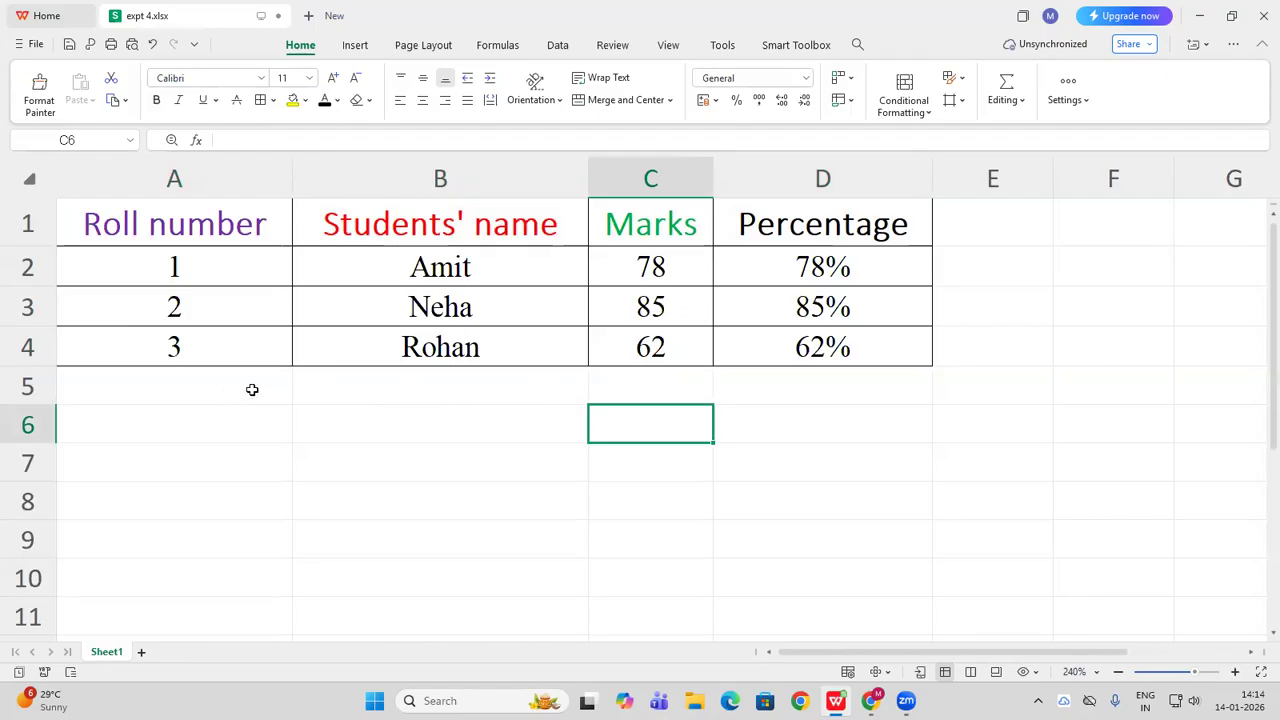
Try left, center, right and justified alignment on the table A1:D4, and return it to centered
drag(131, 225, 818, 340)
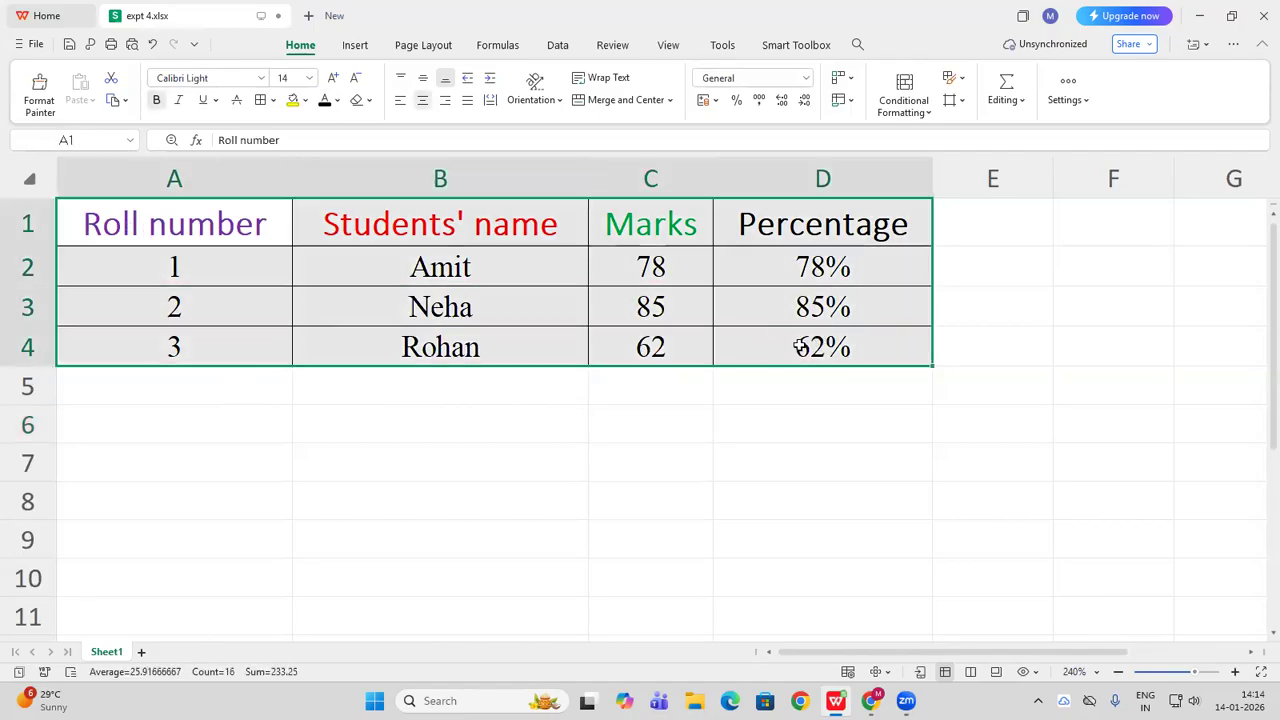
click(402, 104)
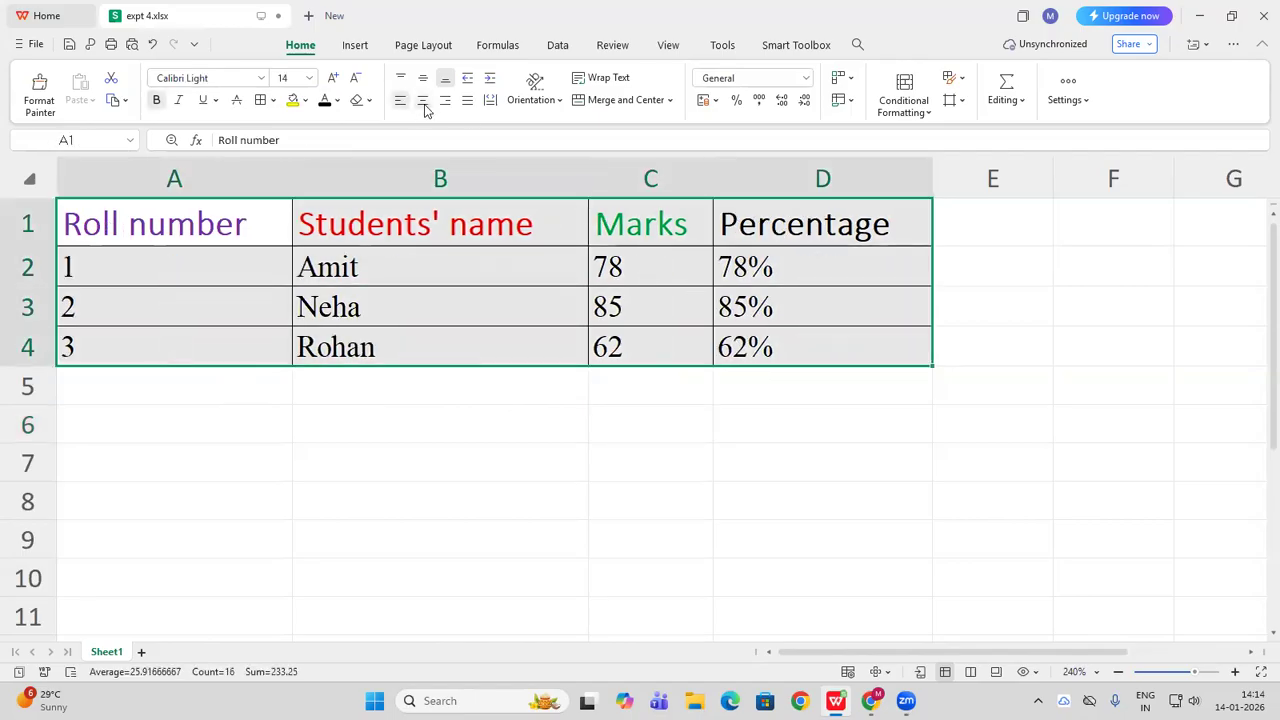
click(422, 101)
click(445, 101)
click(468, 102)
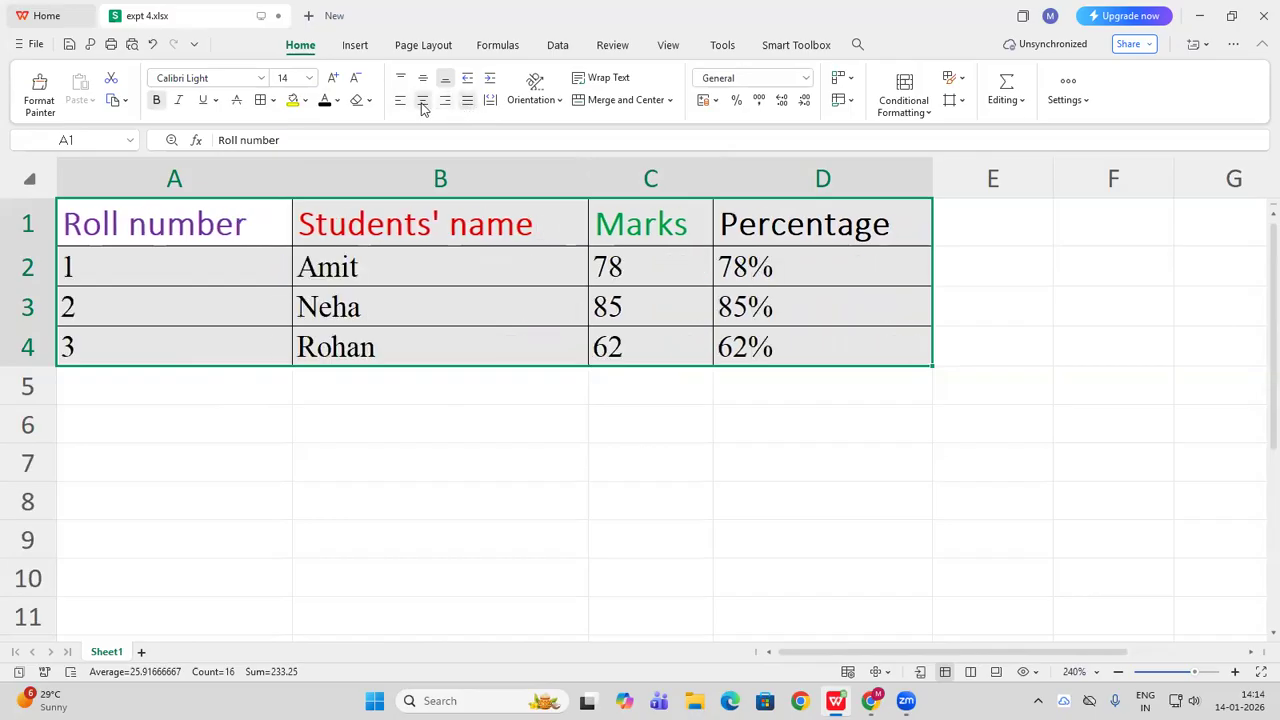
click(422, 103)
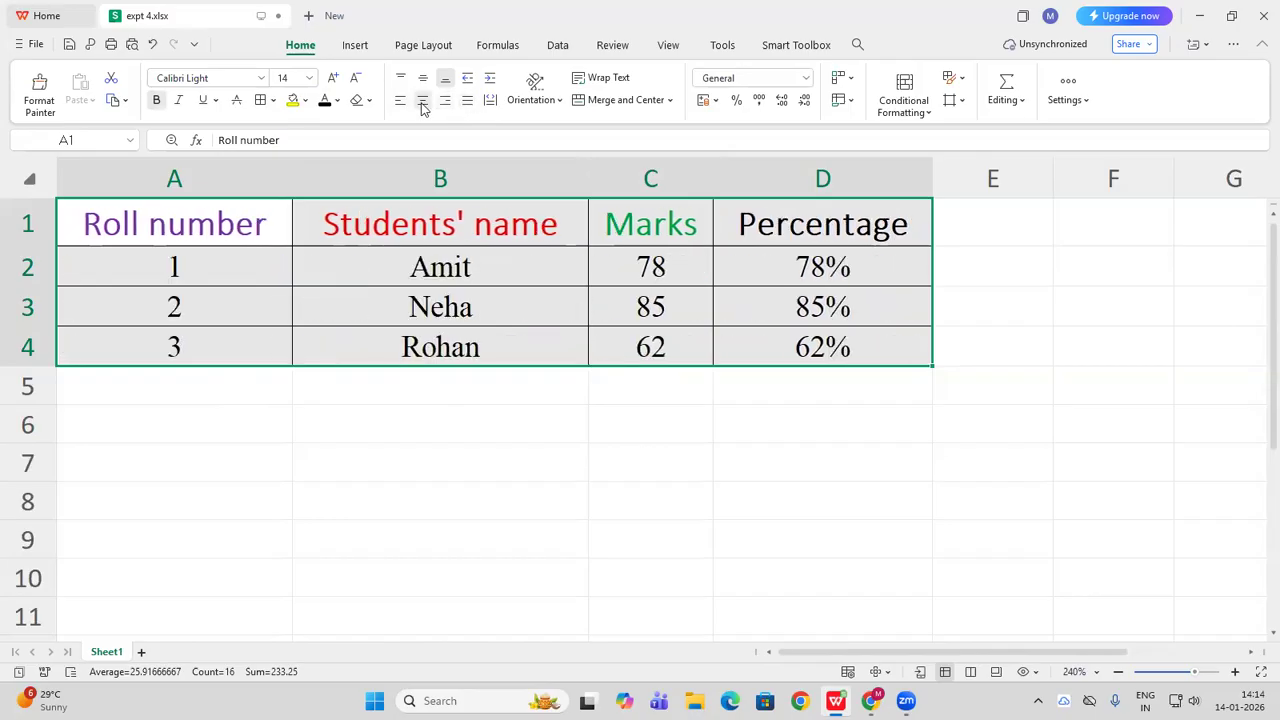
click(607, 431)
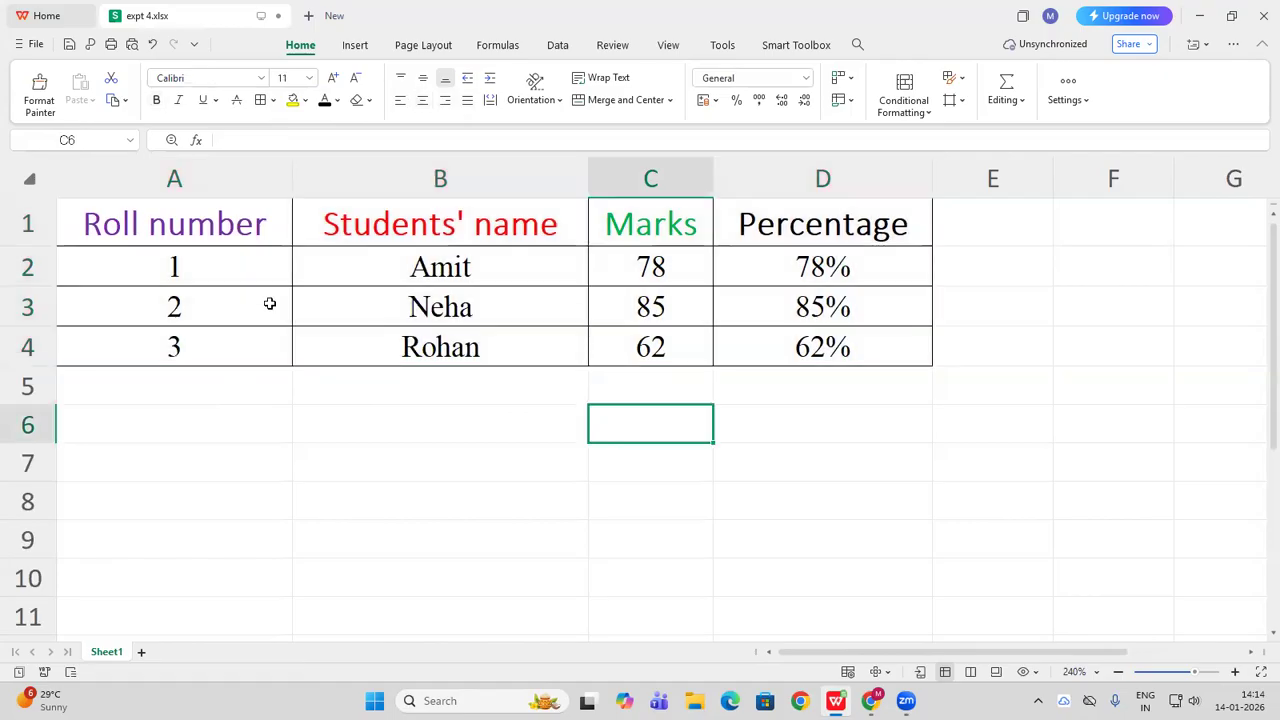
Try a taller row 1 and a wider column A, and undo both size changes
drag(40, 247, 52, 286)
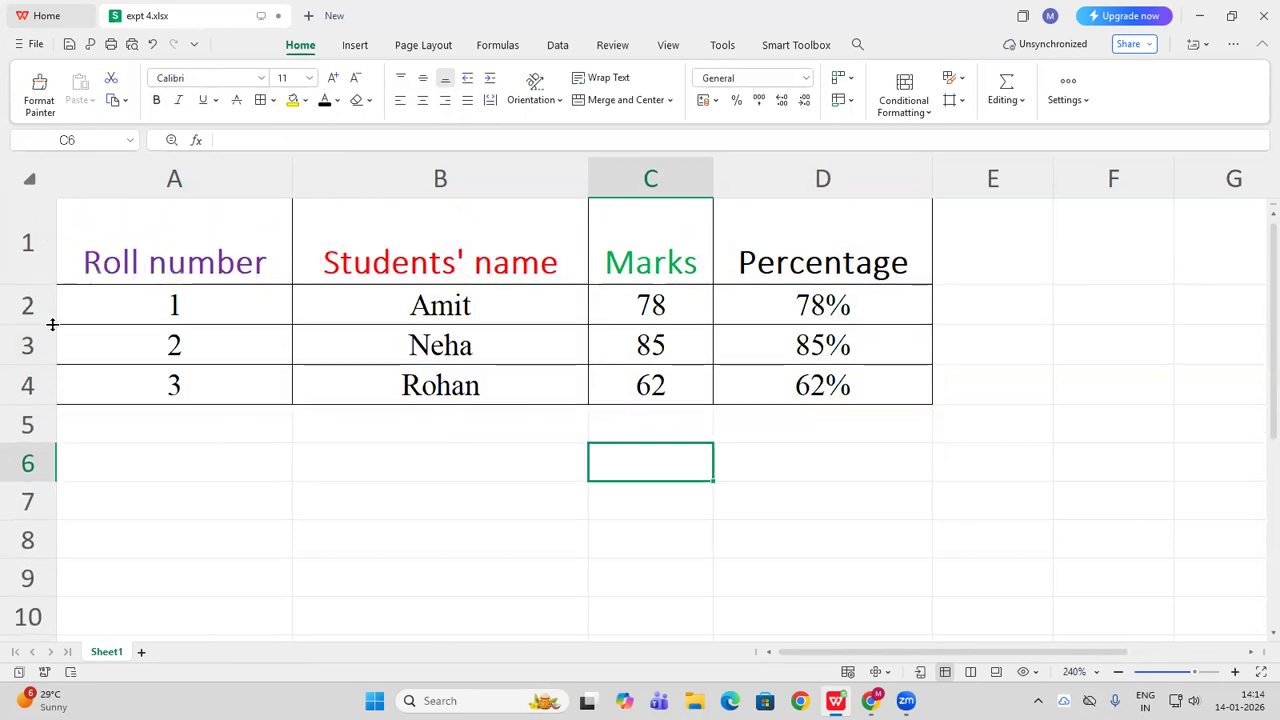
drag(291, 180, 374, 184)
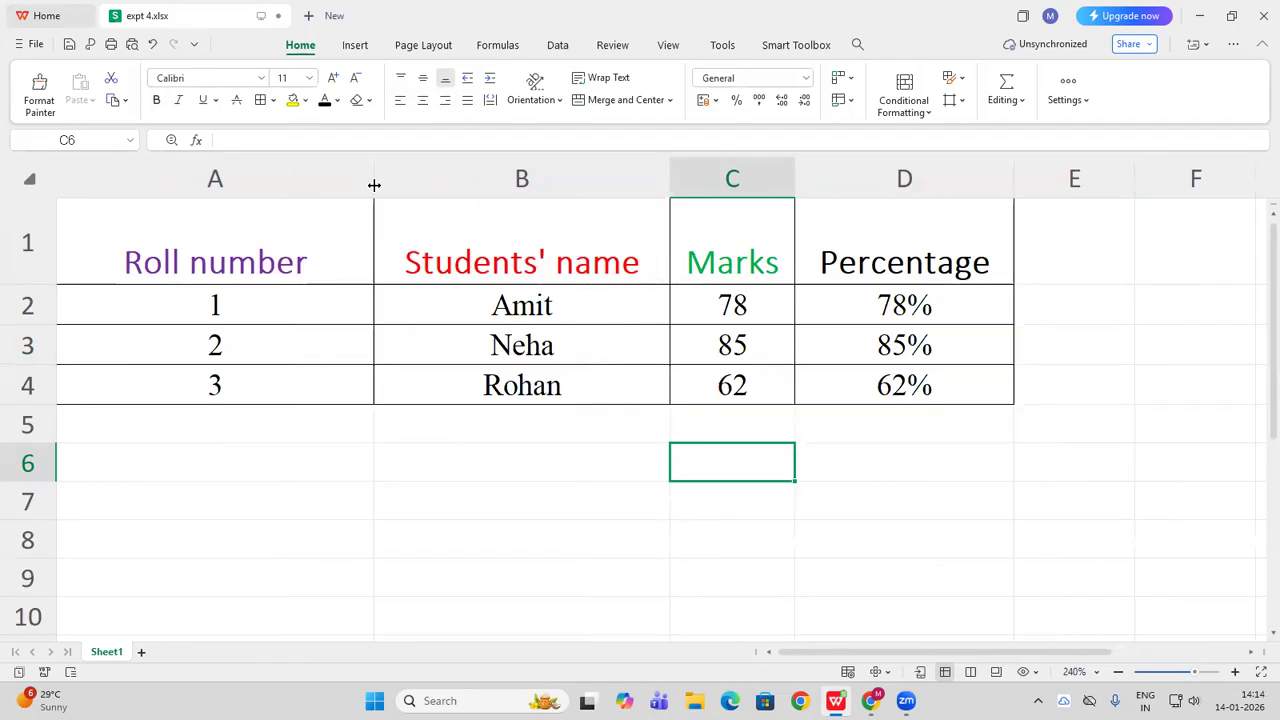
click(153, 46)
click(153, 46)
click(263, 405)
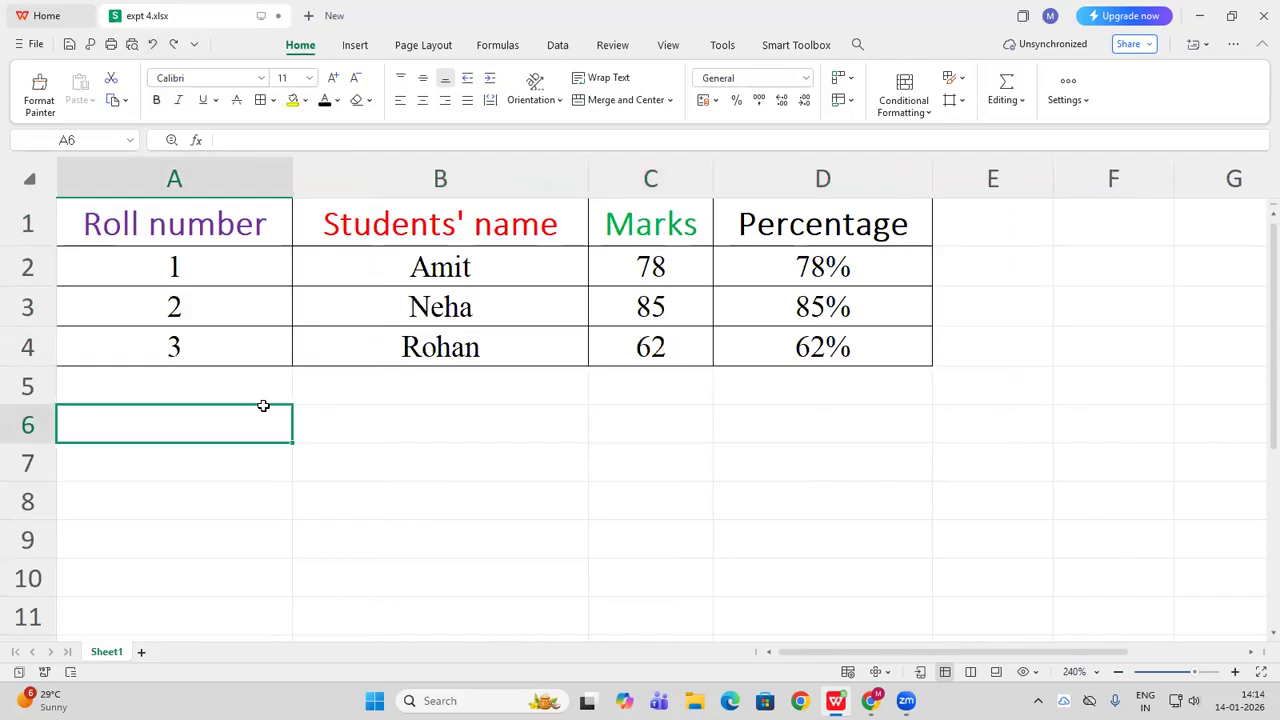
Format the marks in C2:C4 as Number with 0 decimal places
click(641, 234)
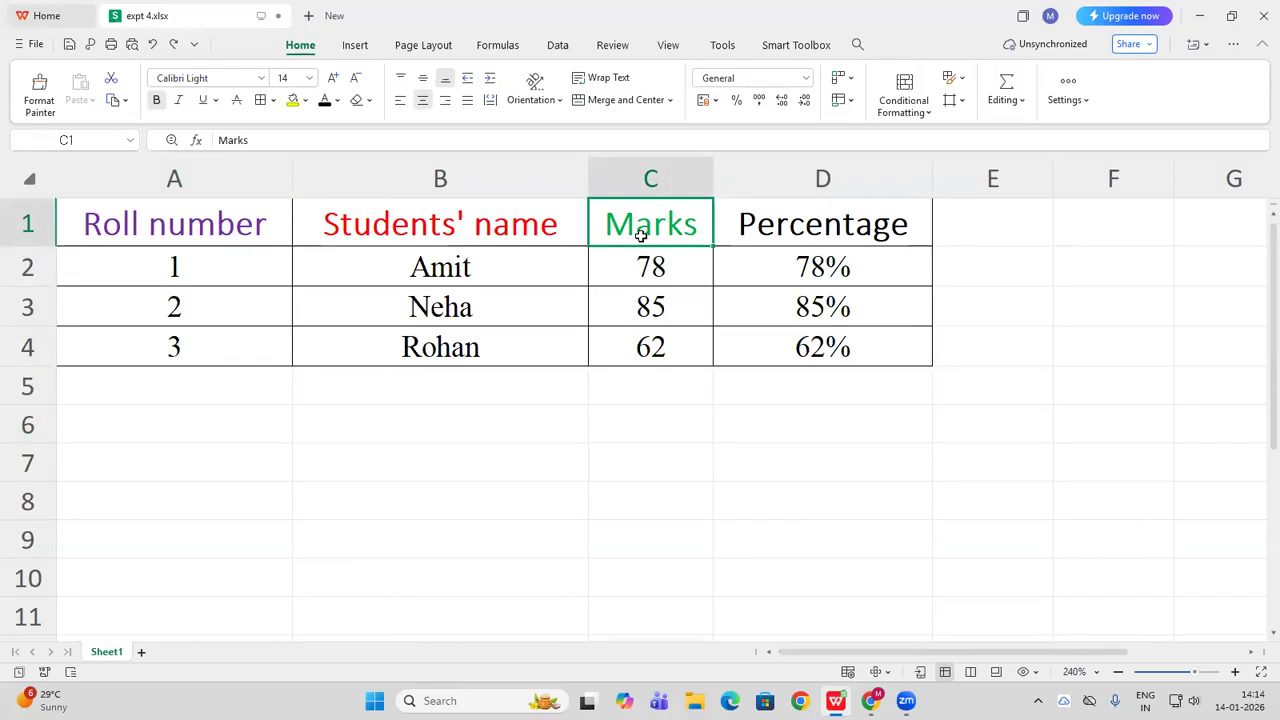
click(632, 266)
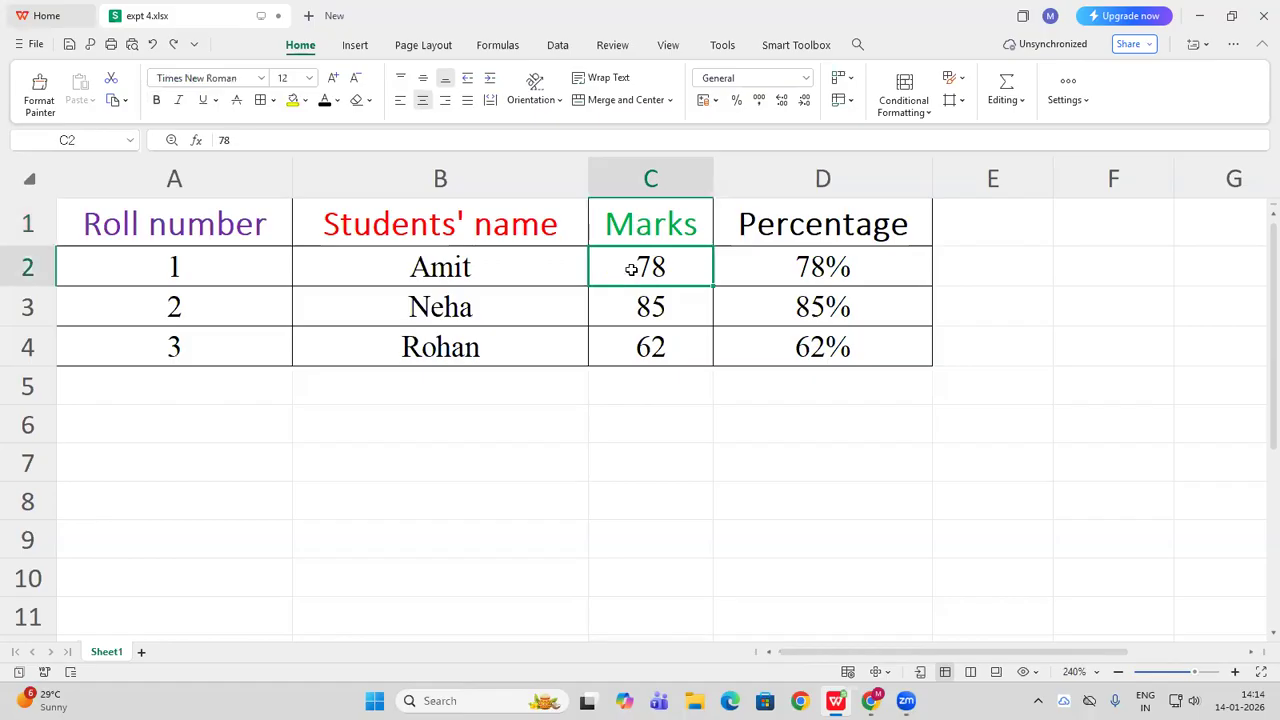
click(646, 313)
drag(651, 266, 650, 350)
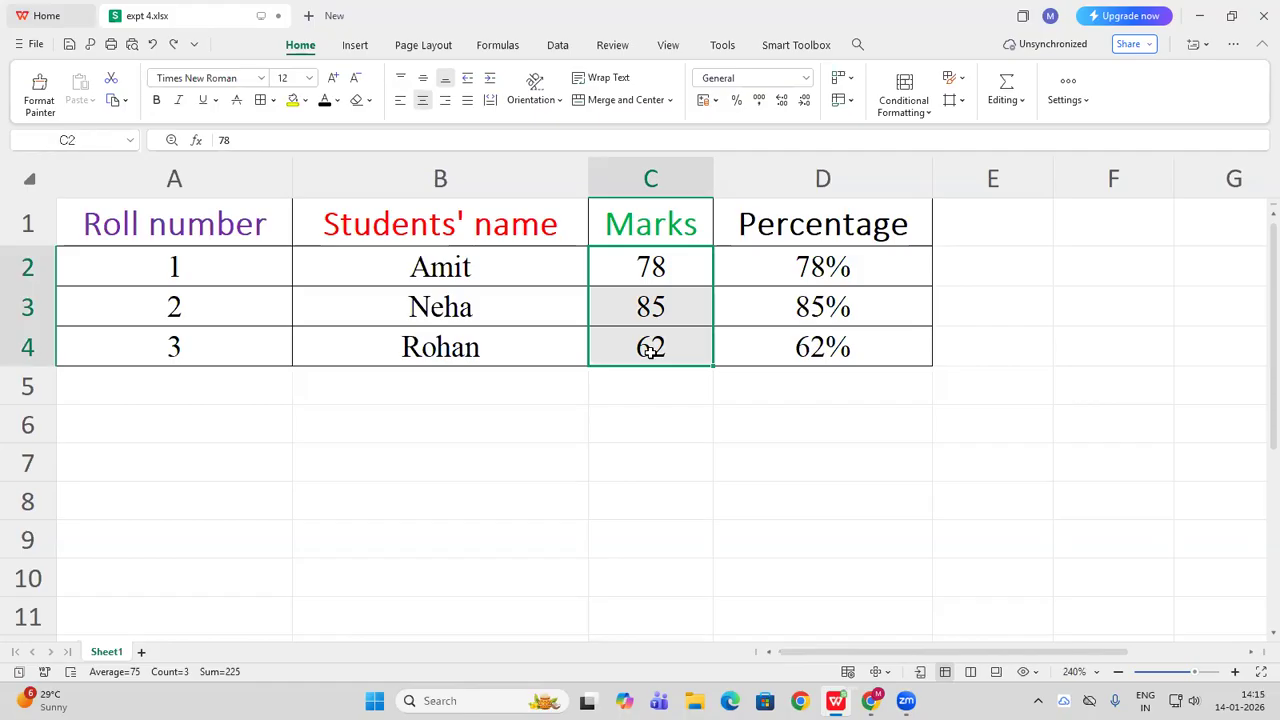
right_click(650, 351)
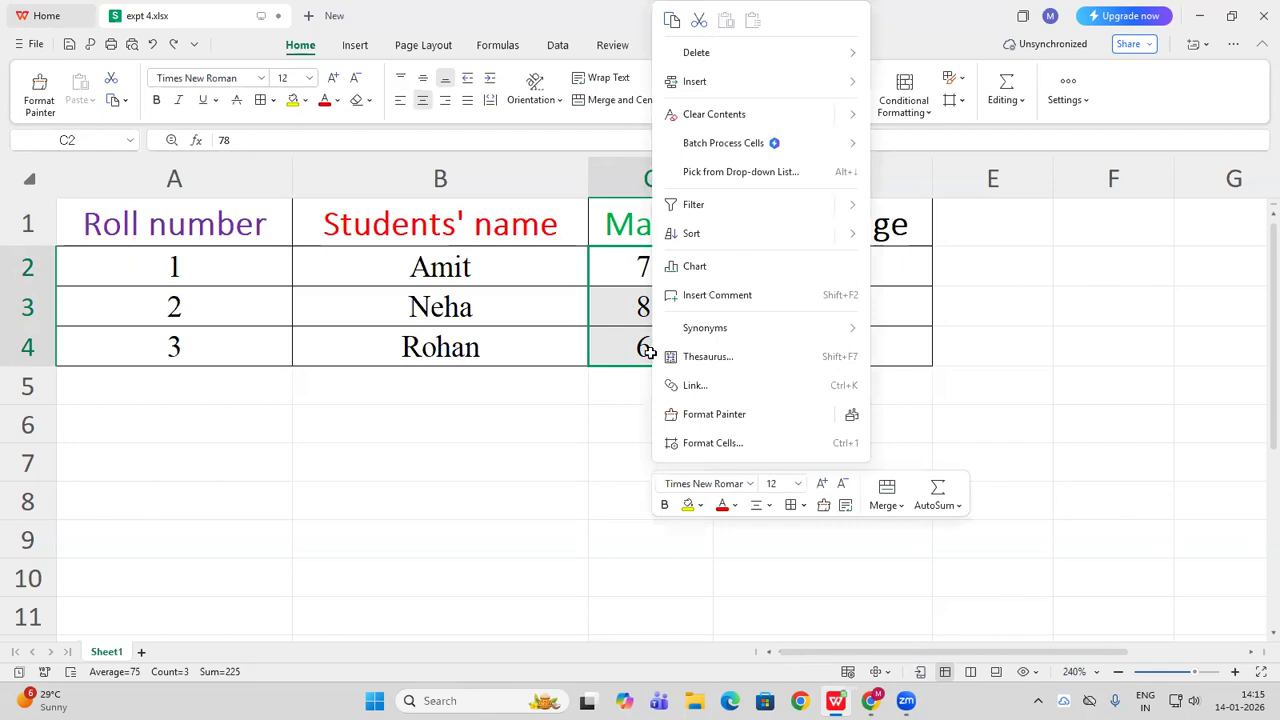
click(720, 444)
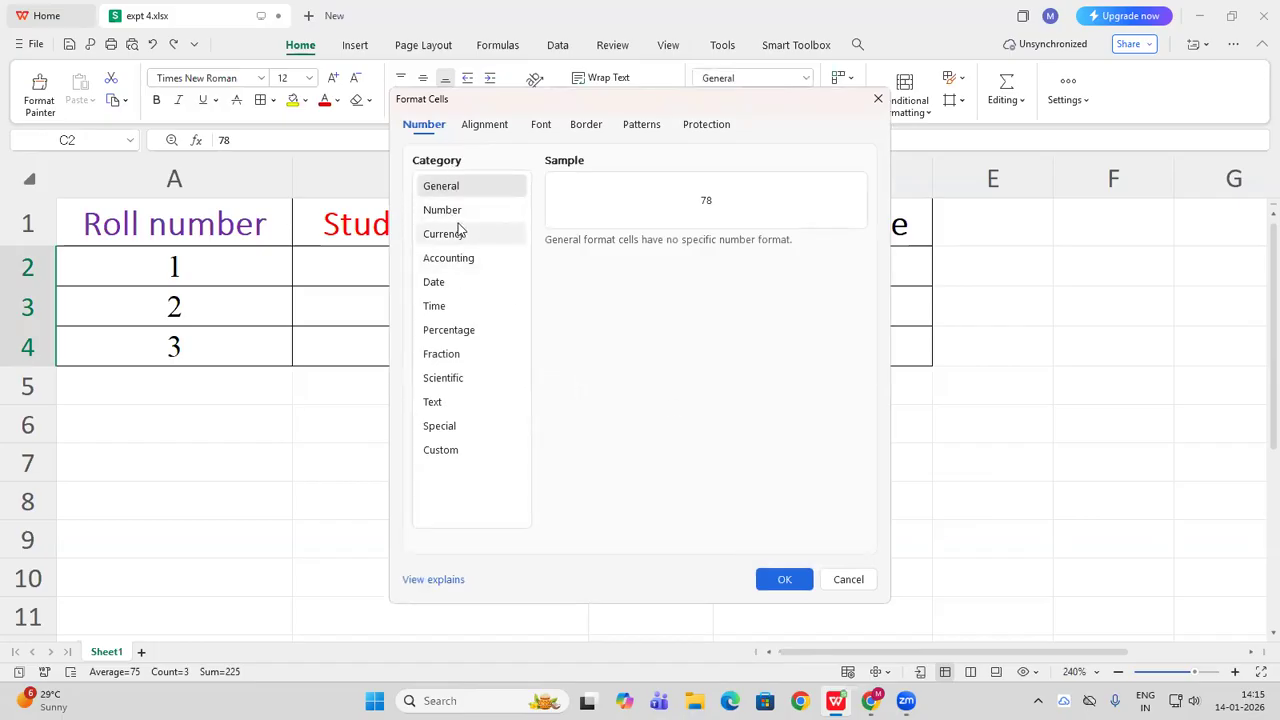
click(454, 212)
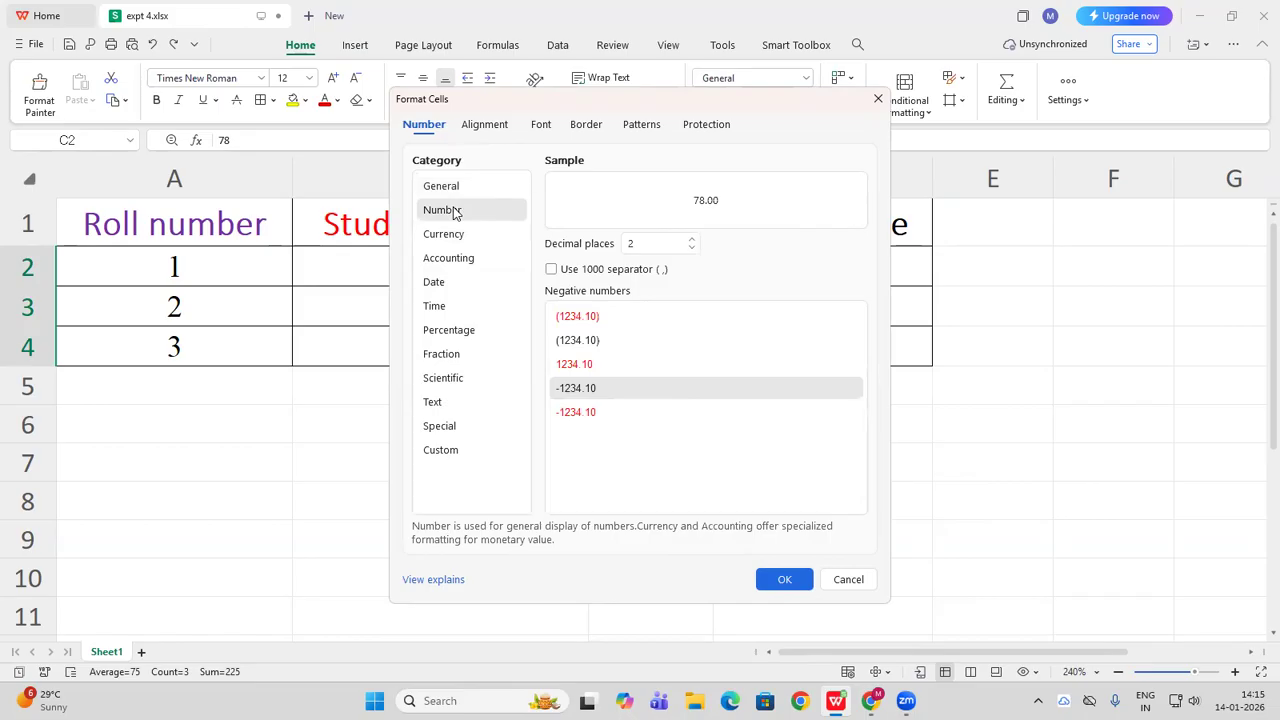
double_click(694, 249)
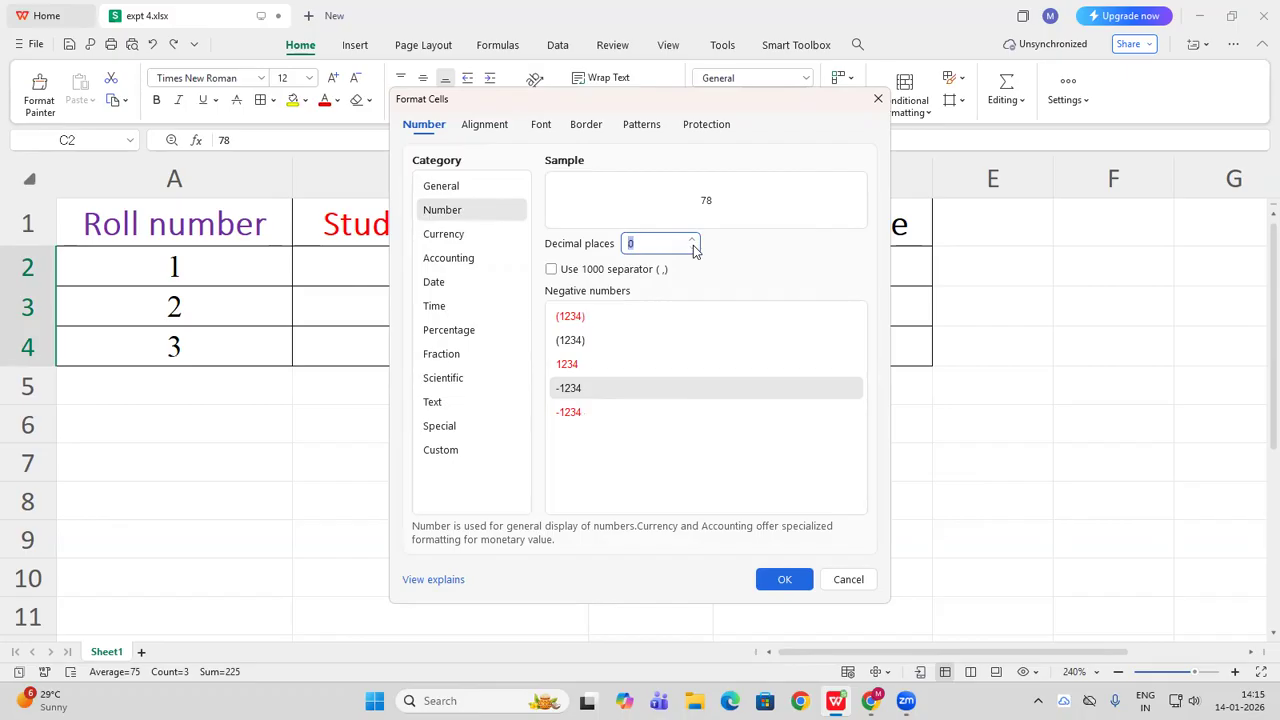
click(783, 591)
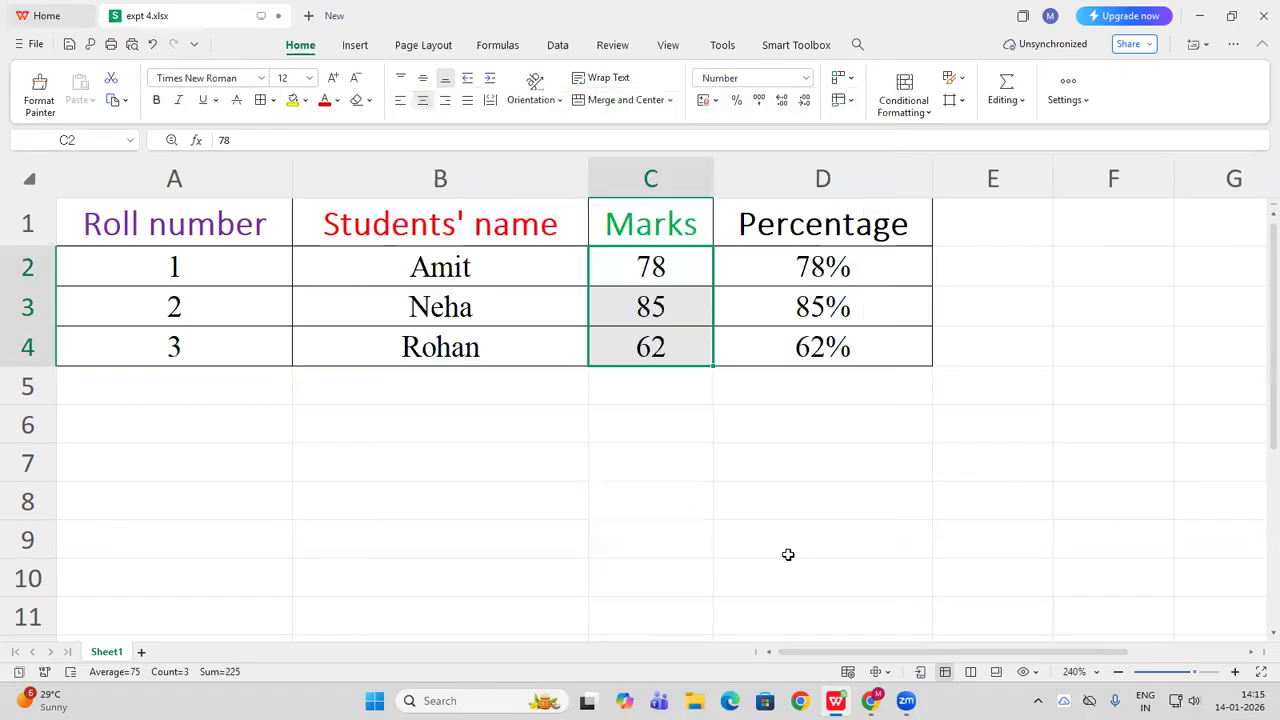
click(992, 501)
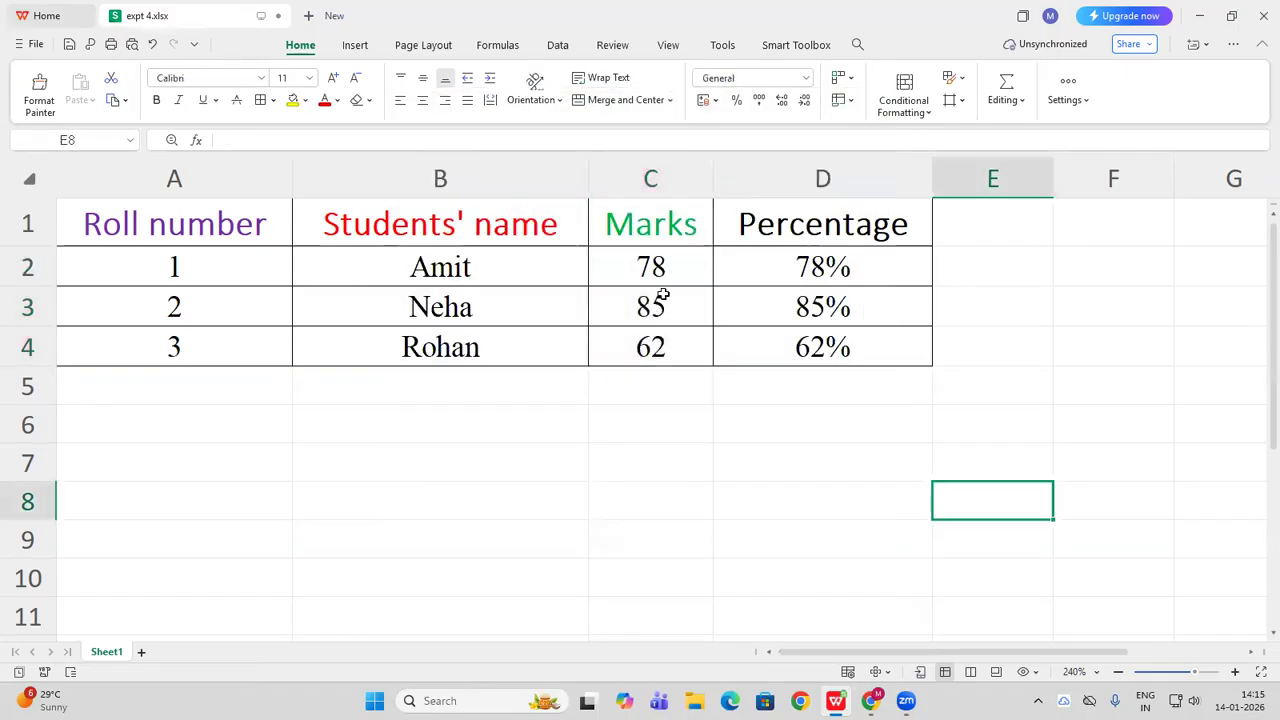
drag(660, 264, 675, 344)
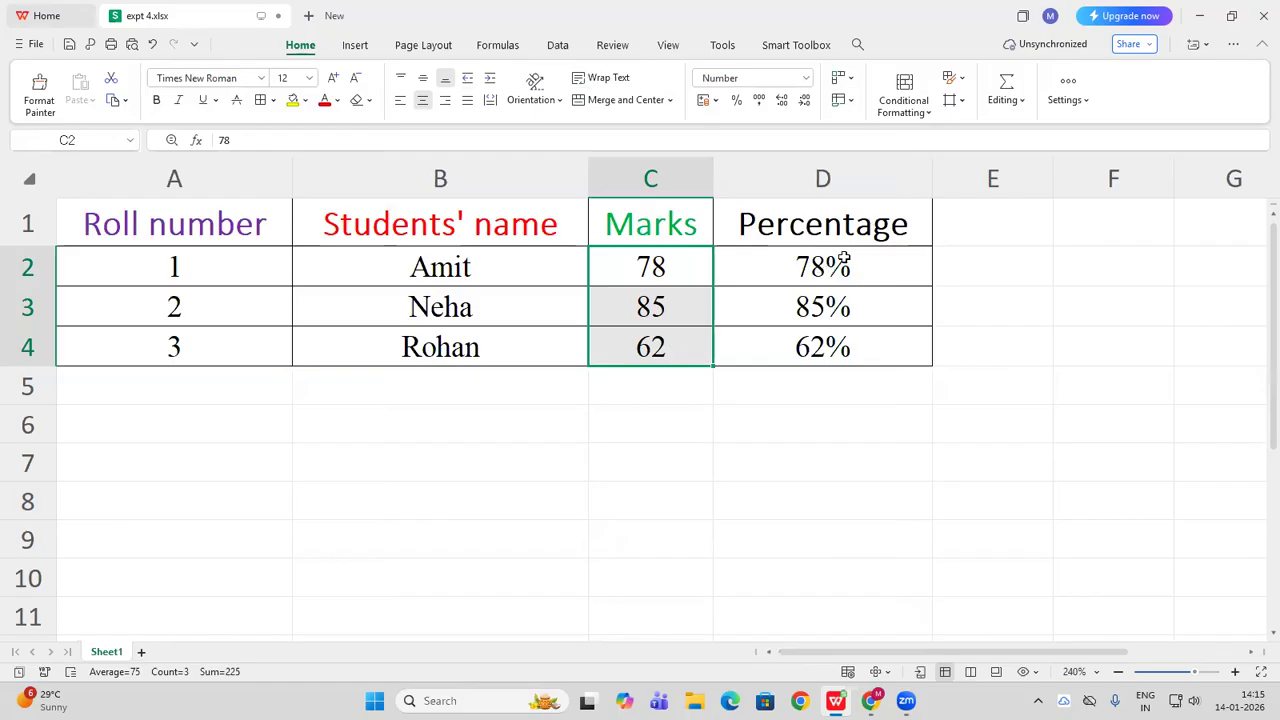
click(848, 222)
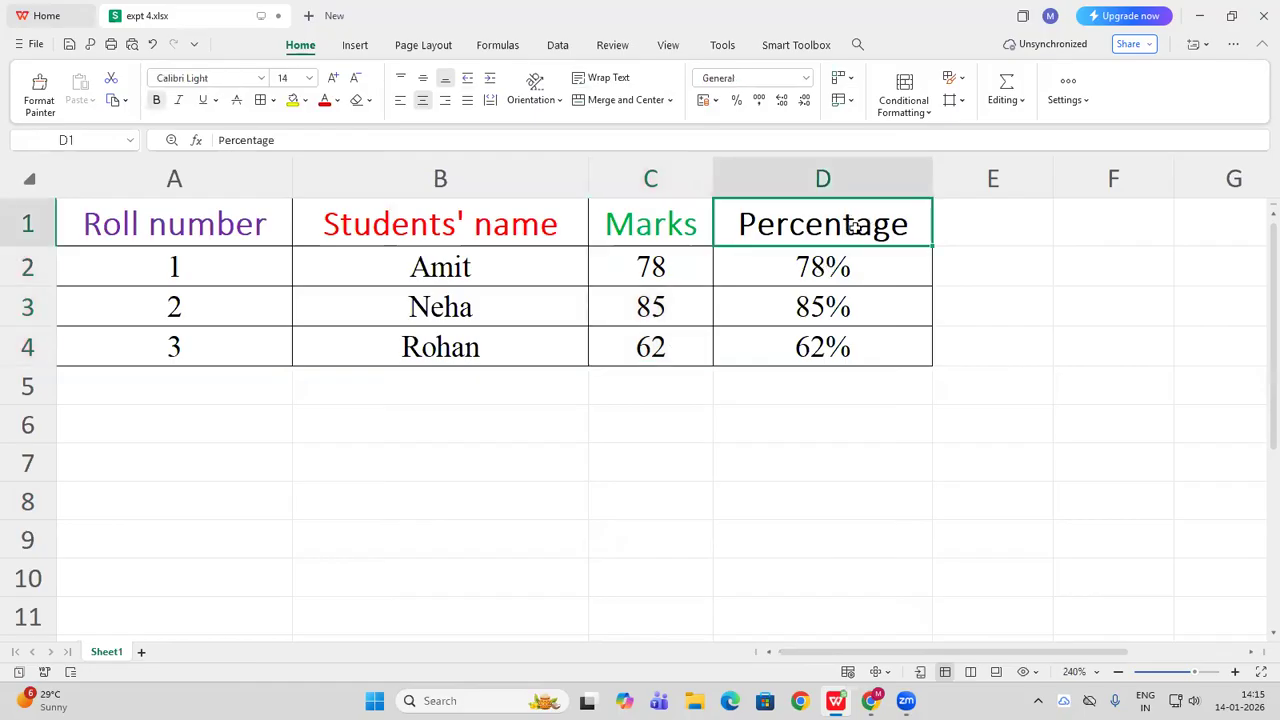
click(855, 271)
drag(855, 271, 857, 345)
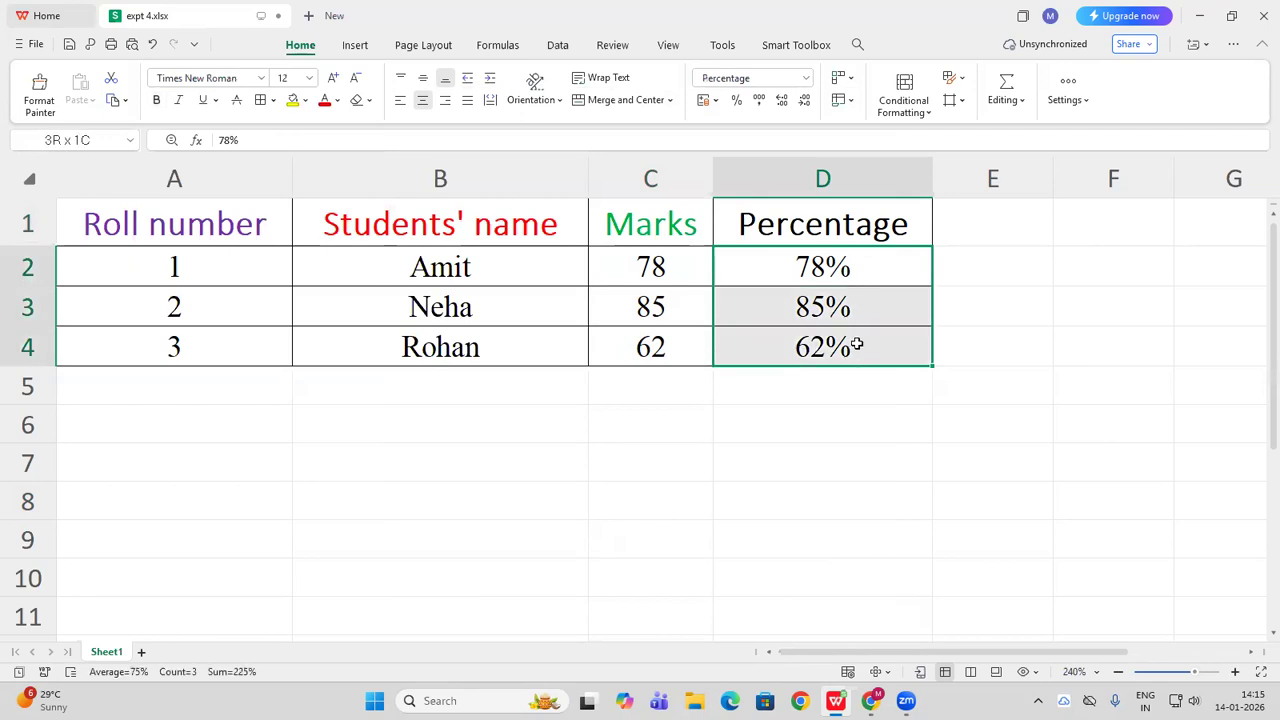
click(863, 410)
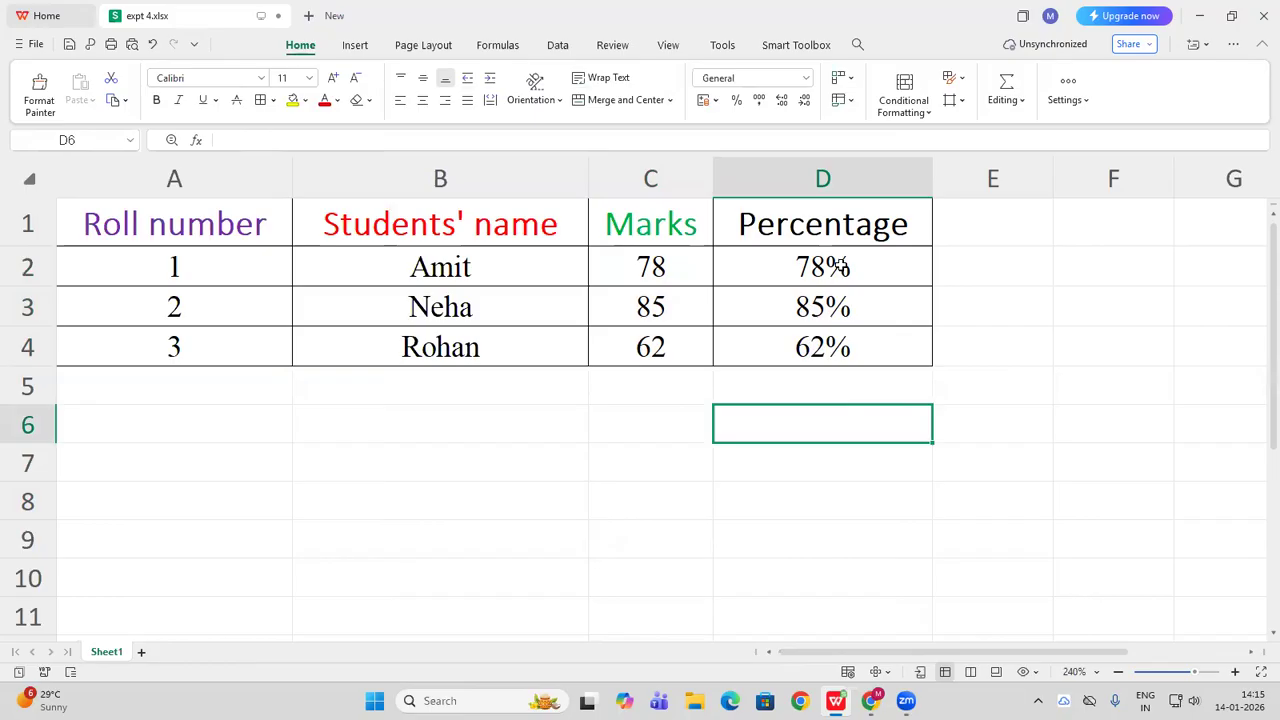
Set the percentages in D2:D4 to the Percentage format with 2 decimal places
click(840, 266)
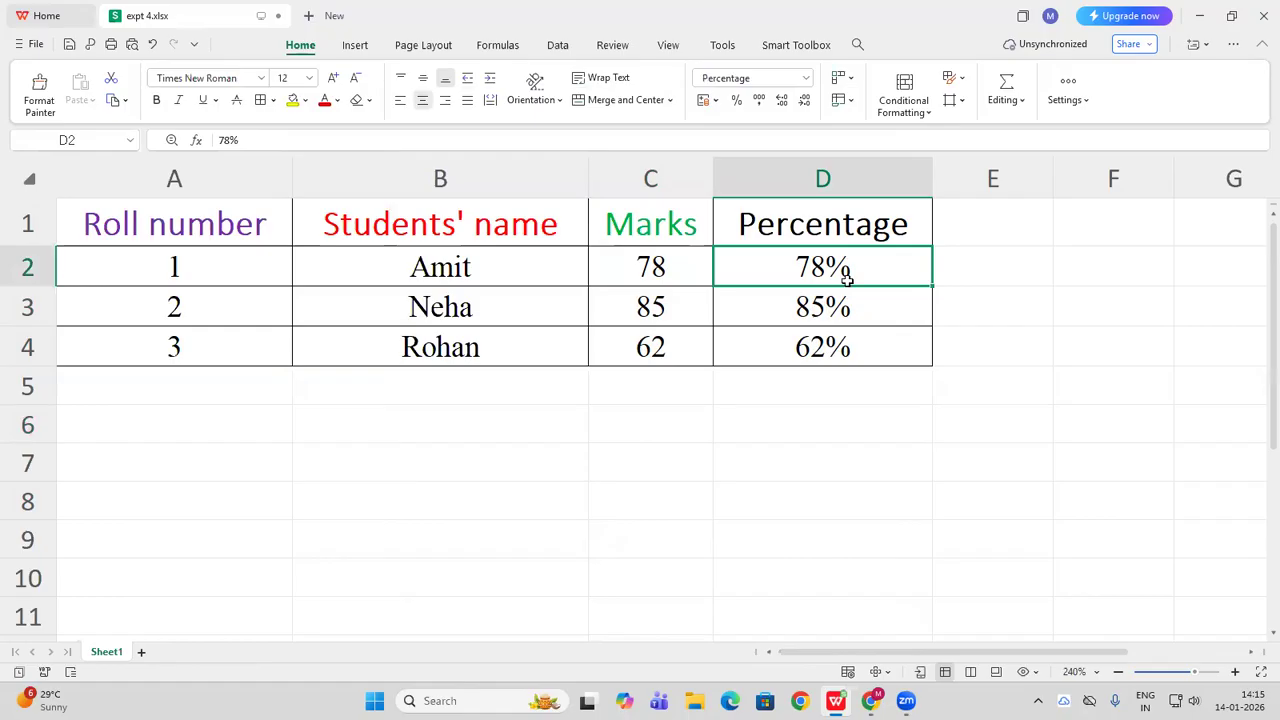
drag(846, 277, 851, 334)
right_click(856, 344)
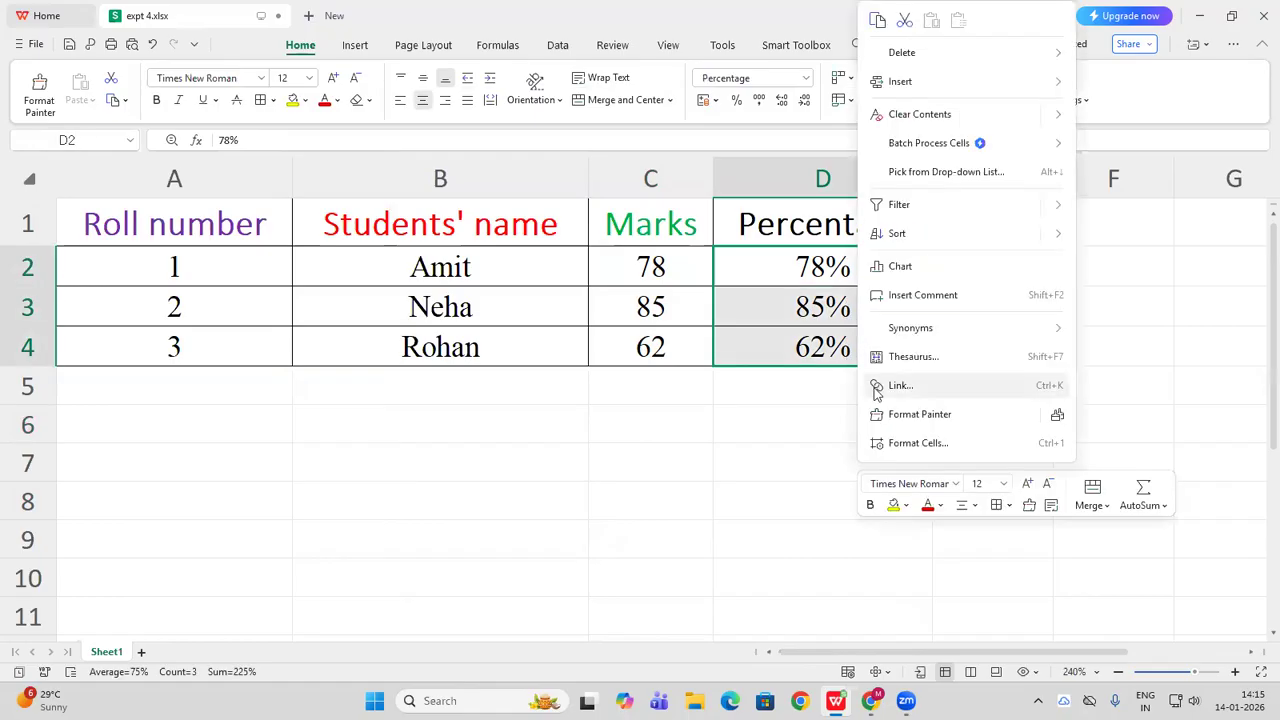
click(878, 445)
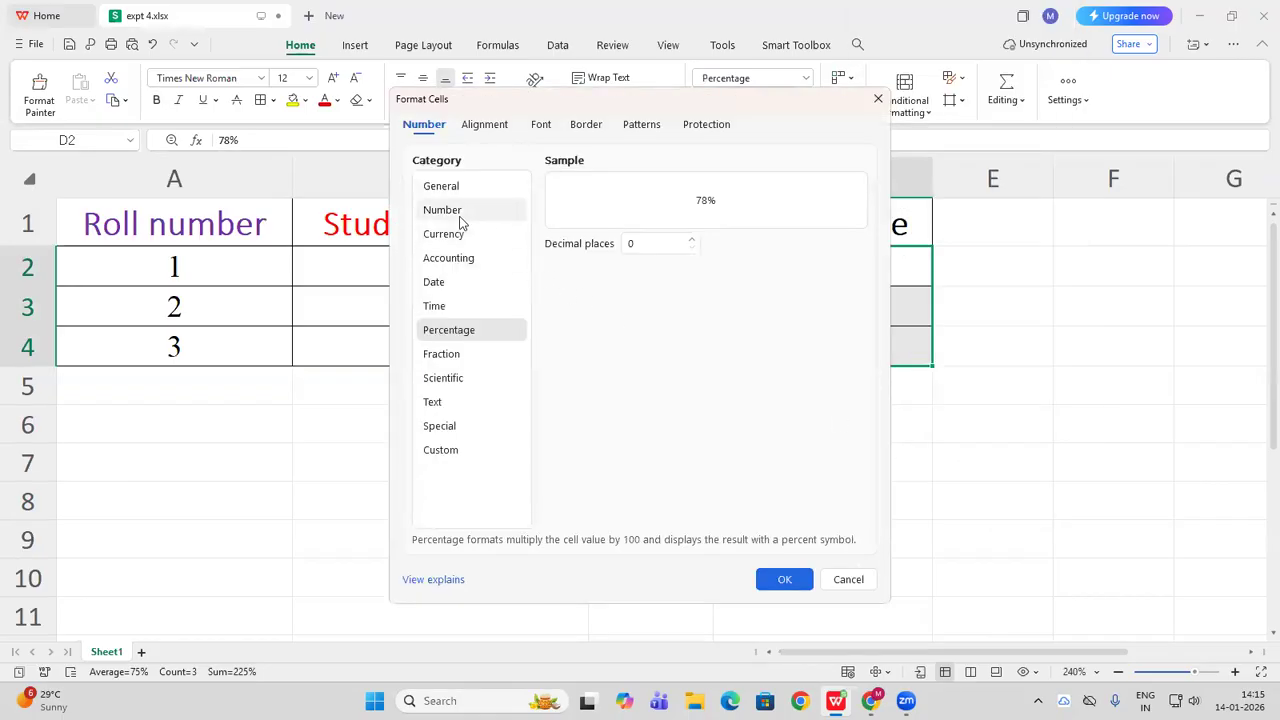
click(691, 239)
click(691, 239)
click(789, 581)
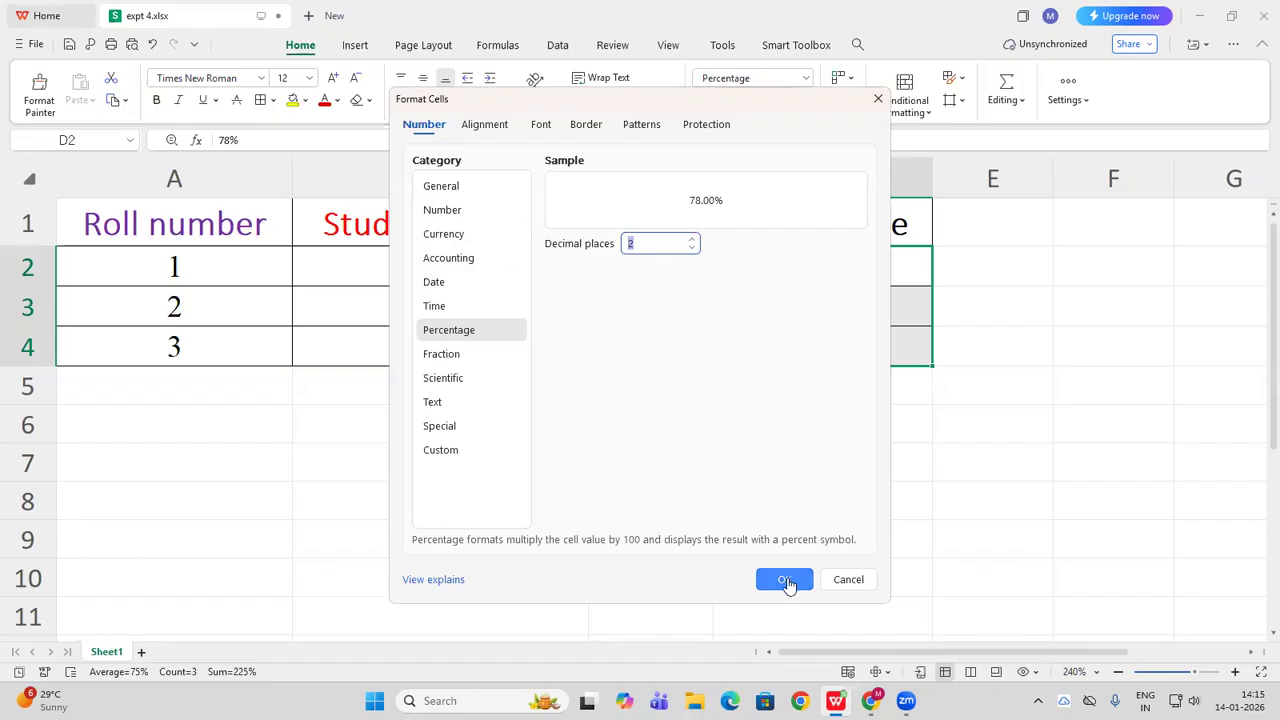
click(937, 470)
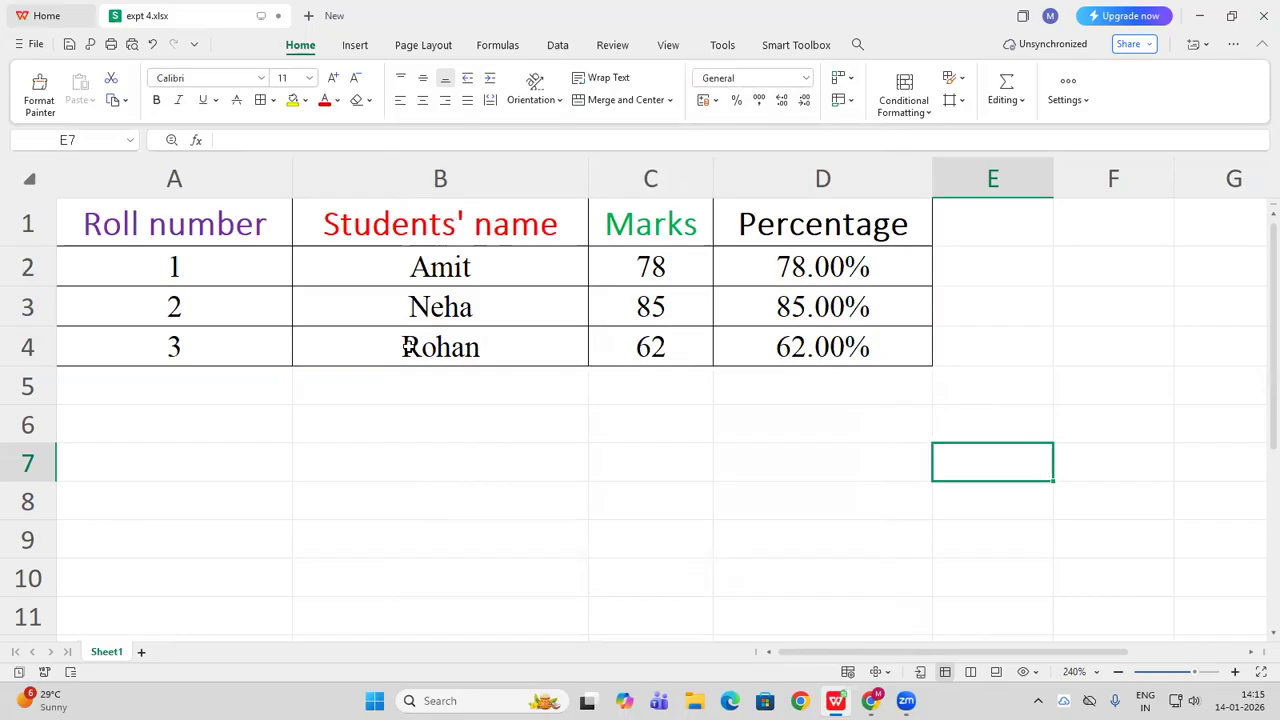
Apply all borders and a thick outside border to the marks table, A1:D4
drag(181, 227, 752, 297)
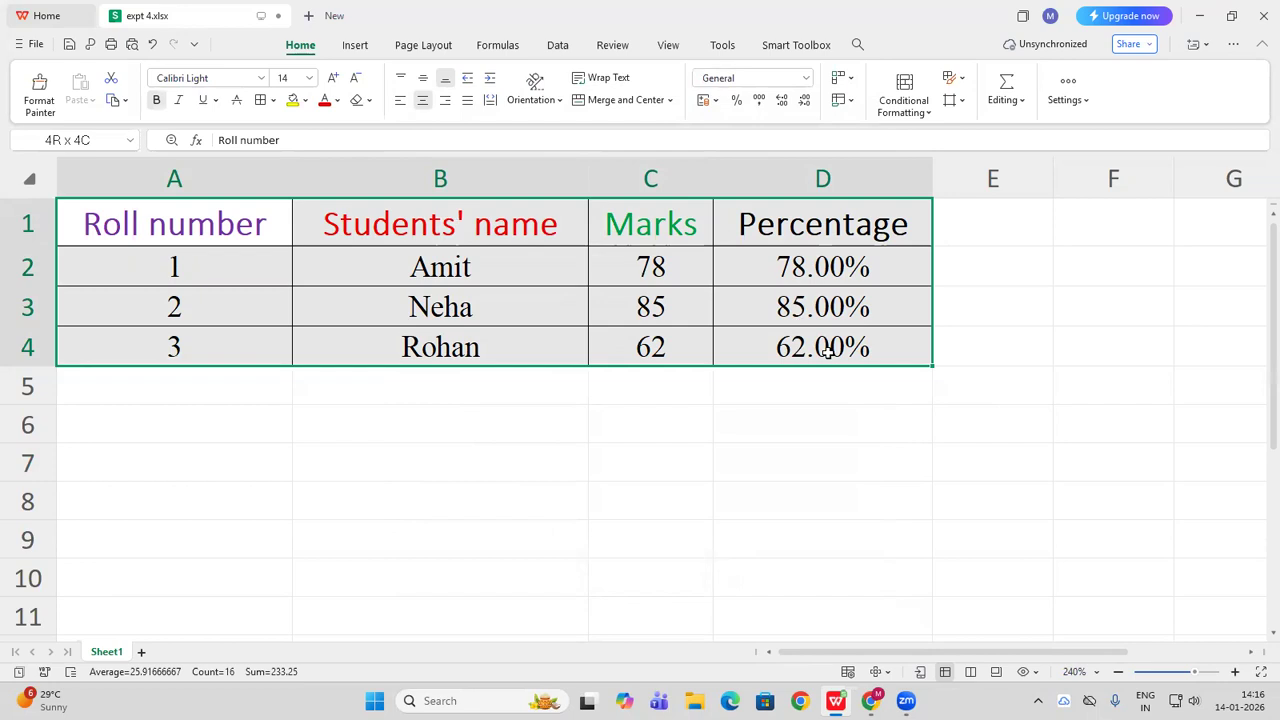
click(729, 423)
key(ctrl+Home)
drag(453, 259, 802, 349)
click(273, 100)
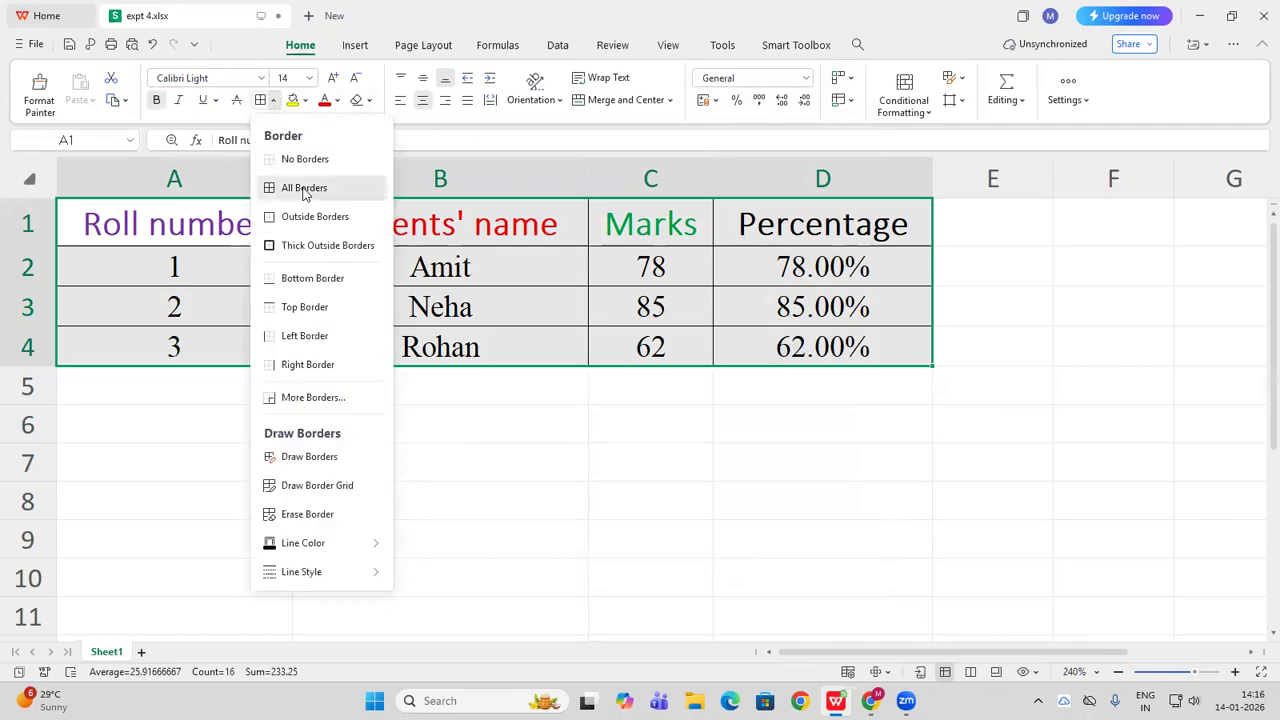
click(283, 186)
click(273, 101)
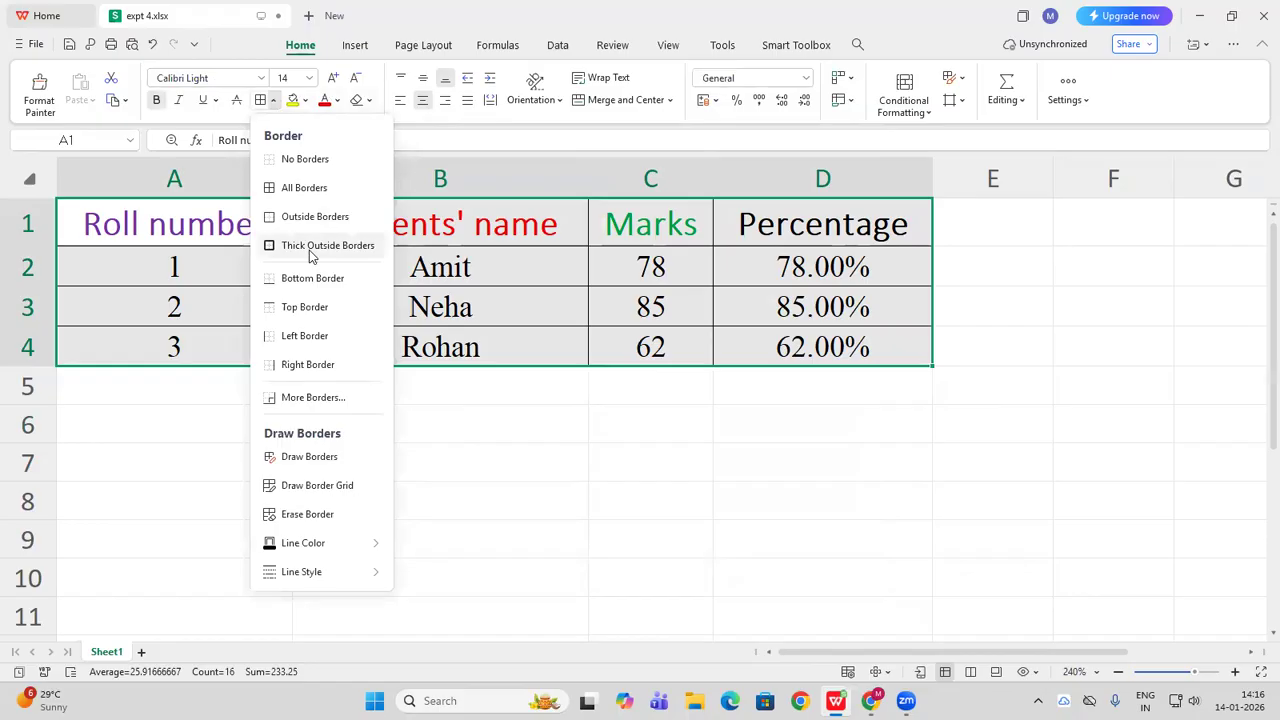
click(312, 248)
click(800, 433)
drag(157, 222, 855, 335)
click(849, 391)
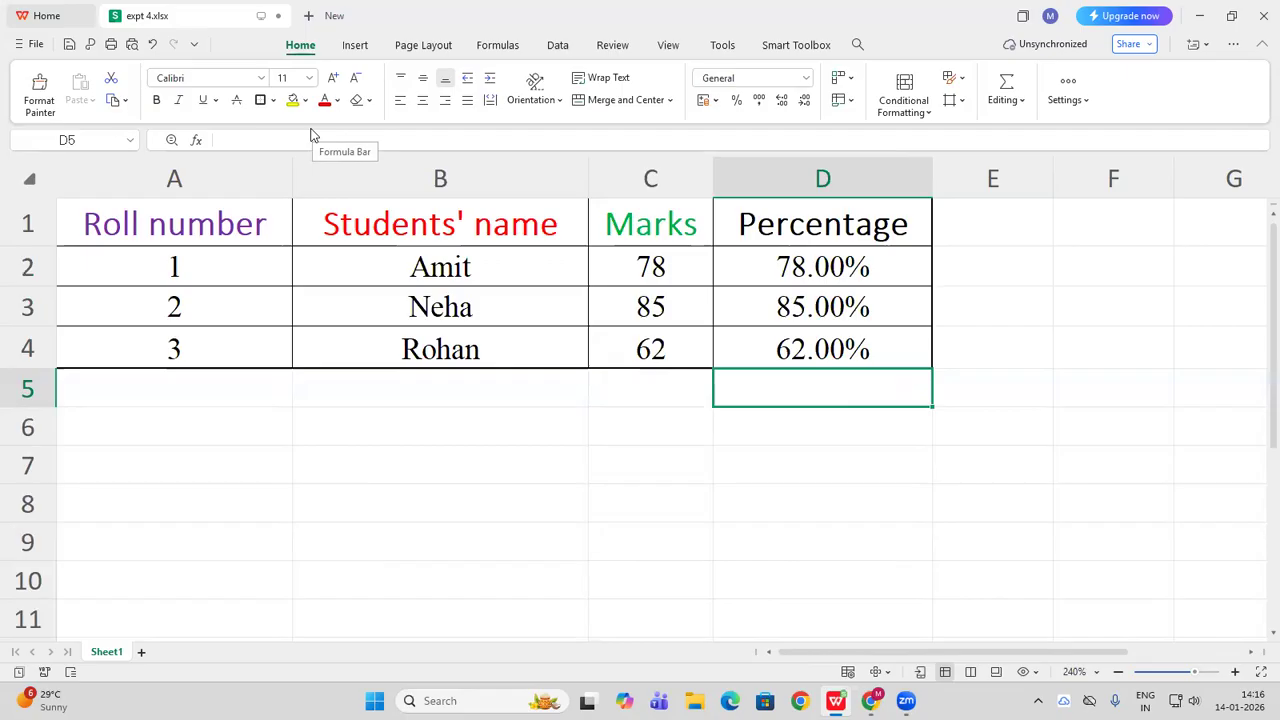
Try a yellow and a purple fill on the header row, A1:D1, and color its text light gold
drag(177, 222, 841, 234)
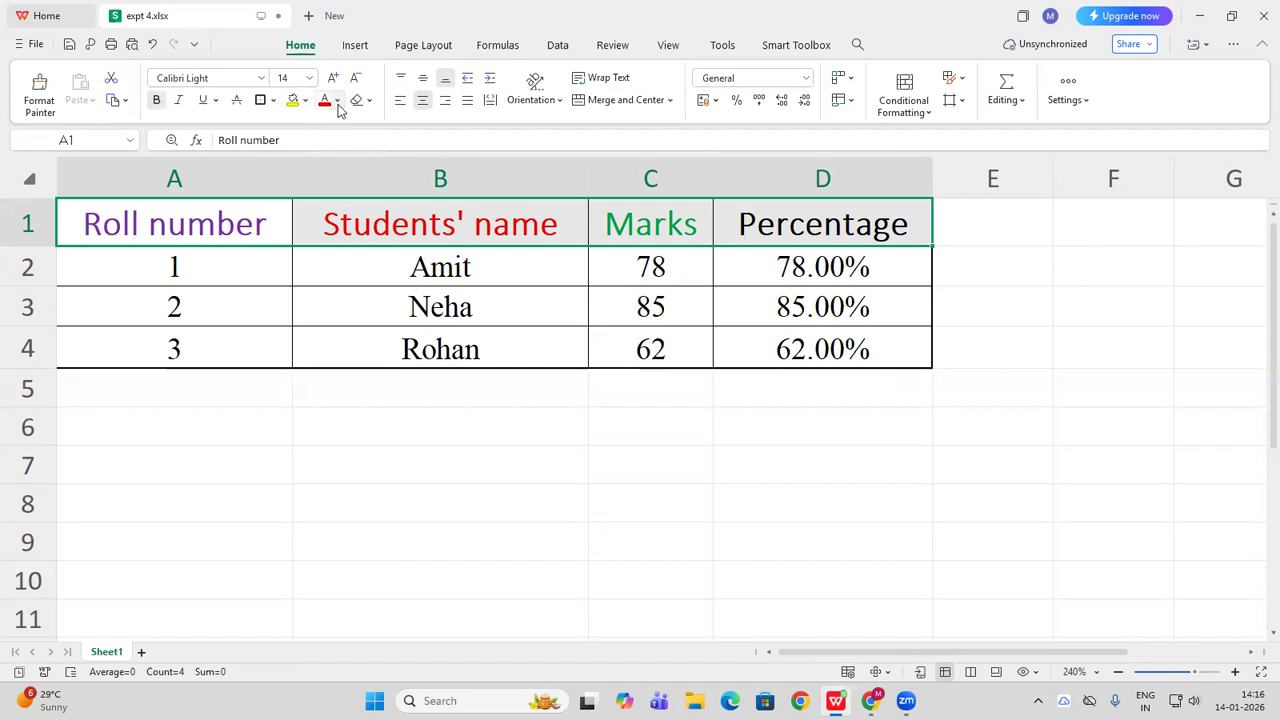
click(305, 104)
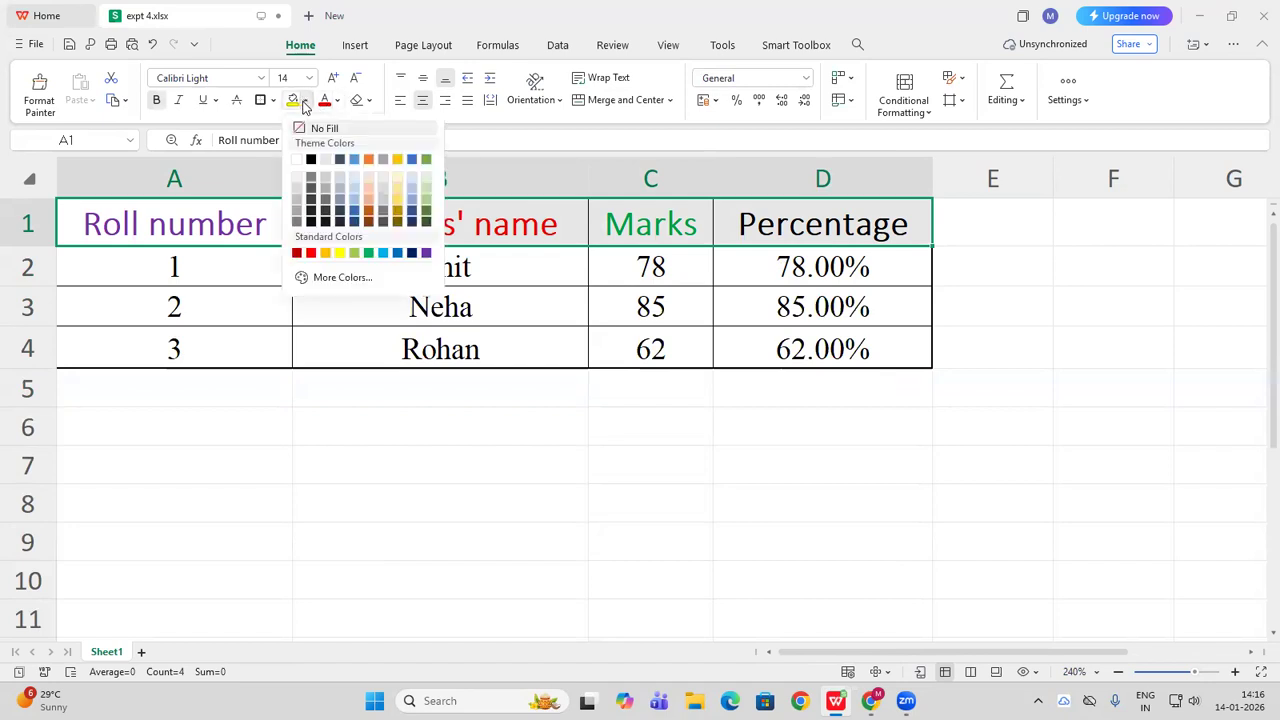
click(341, 250)
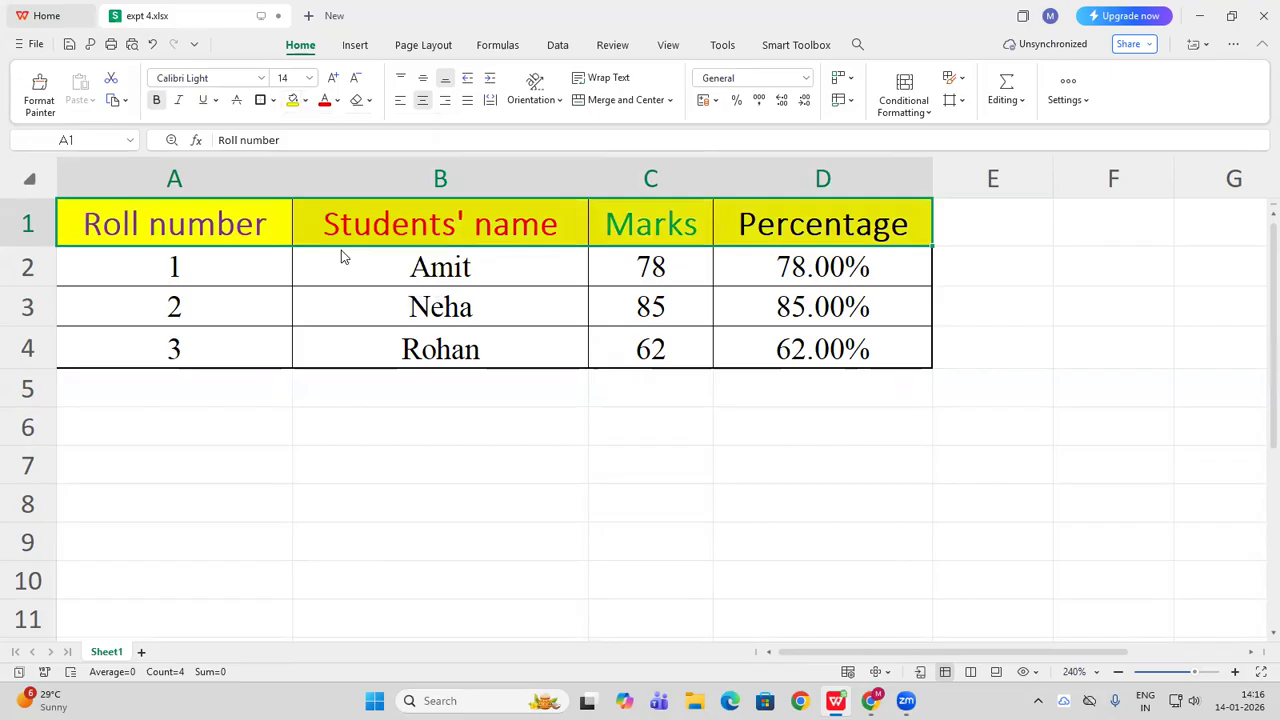
click(305, 102)
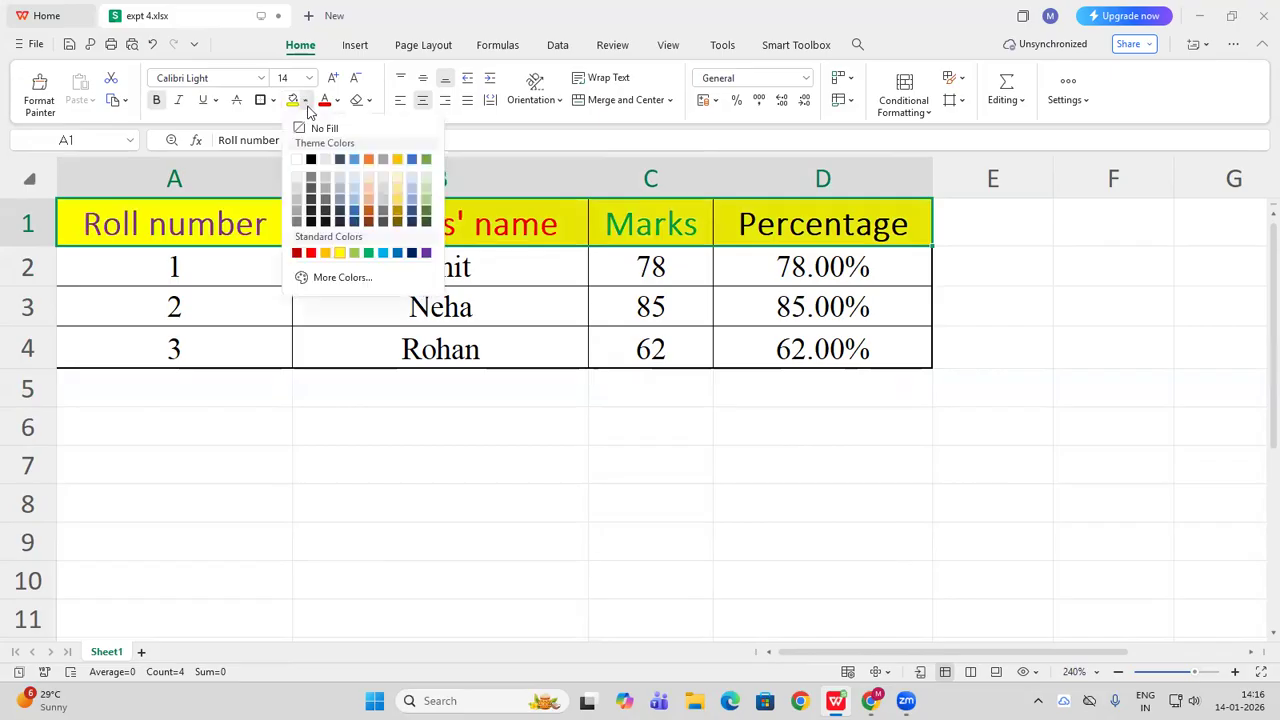
click(427, 253)
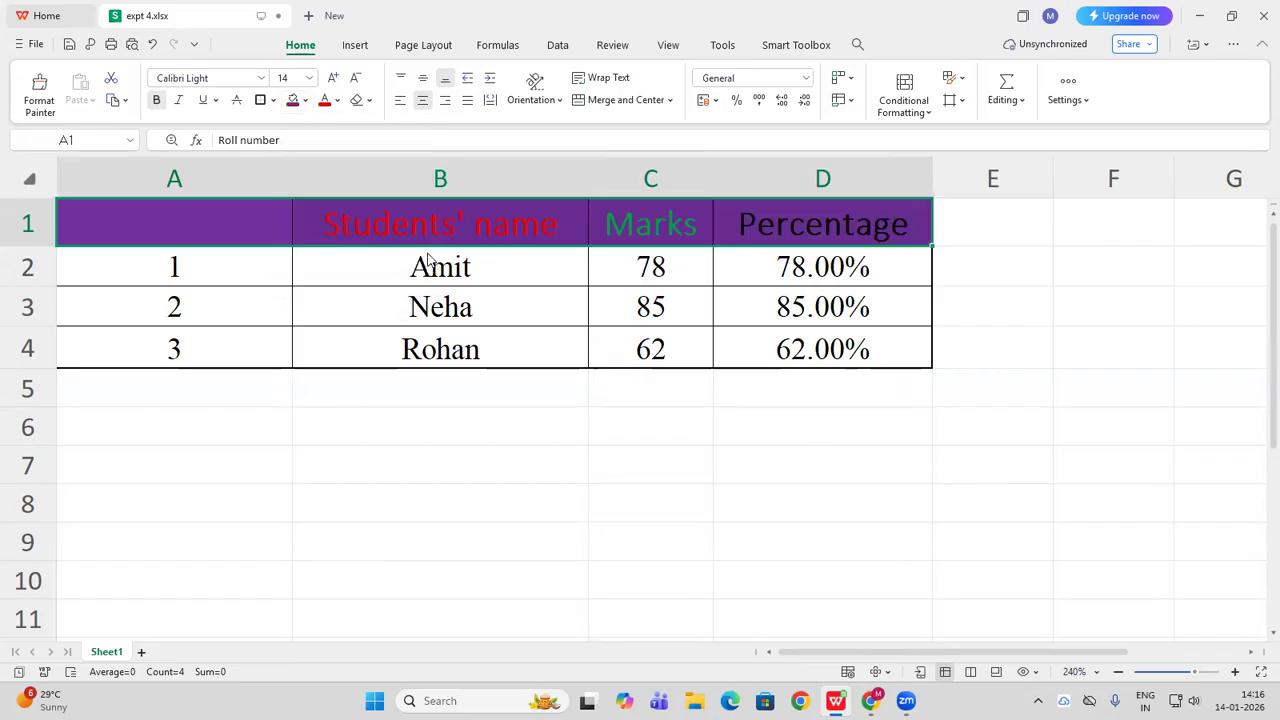
click(337, 101)
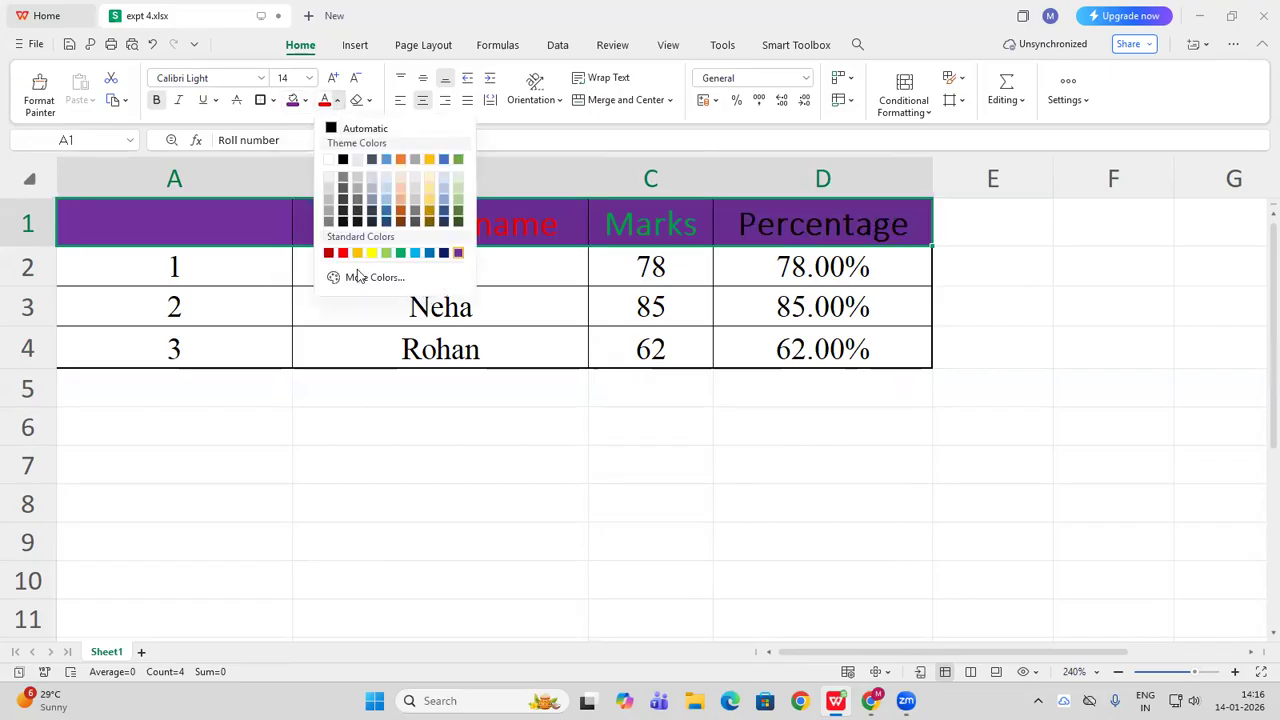
click(428, 187)
Change the header row's fill to the green theme color, and replace it with a blue theme shade
click(369, 101)
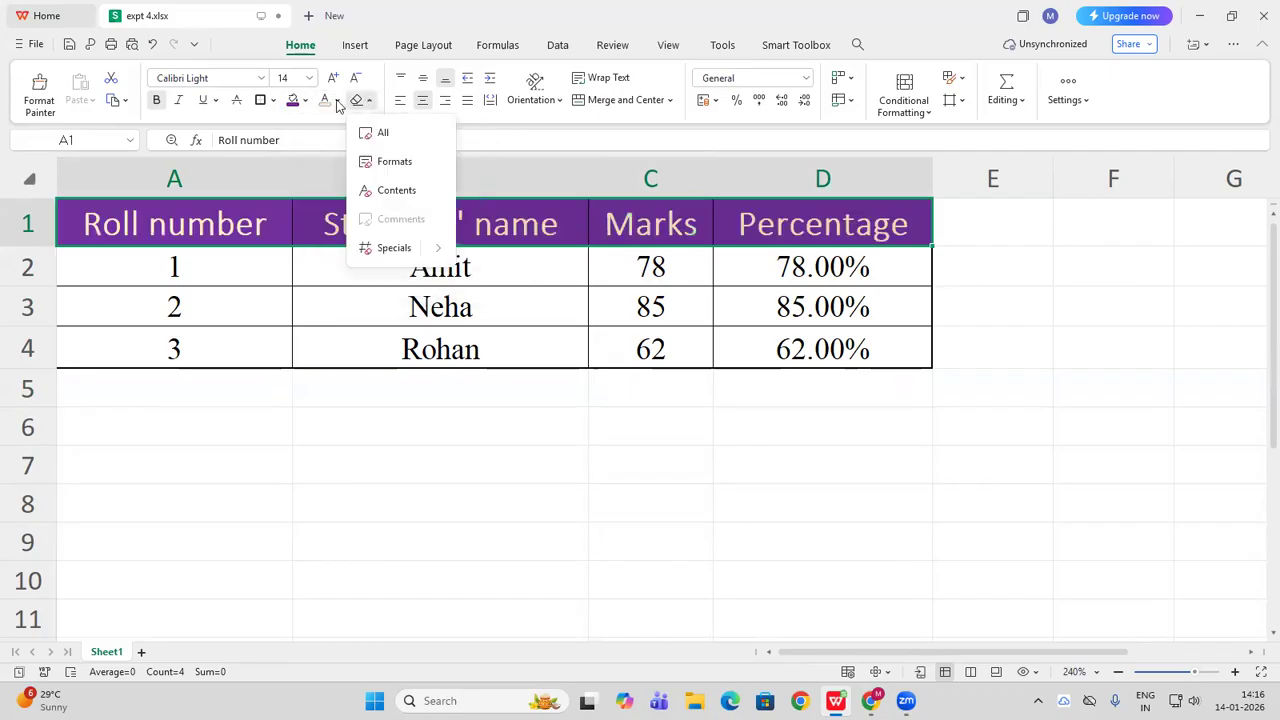
click(305, 101)
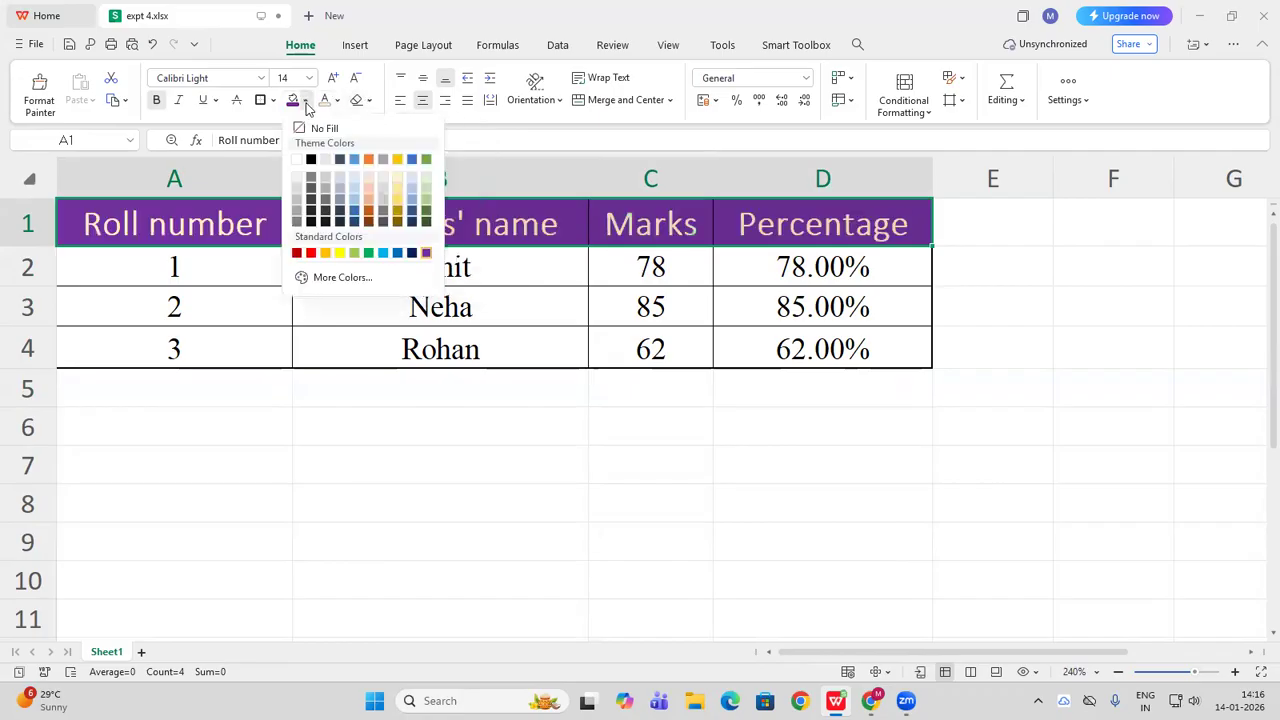
click(425, 159)
click(306, 101)
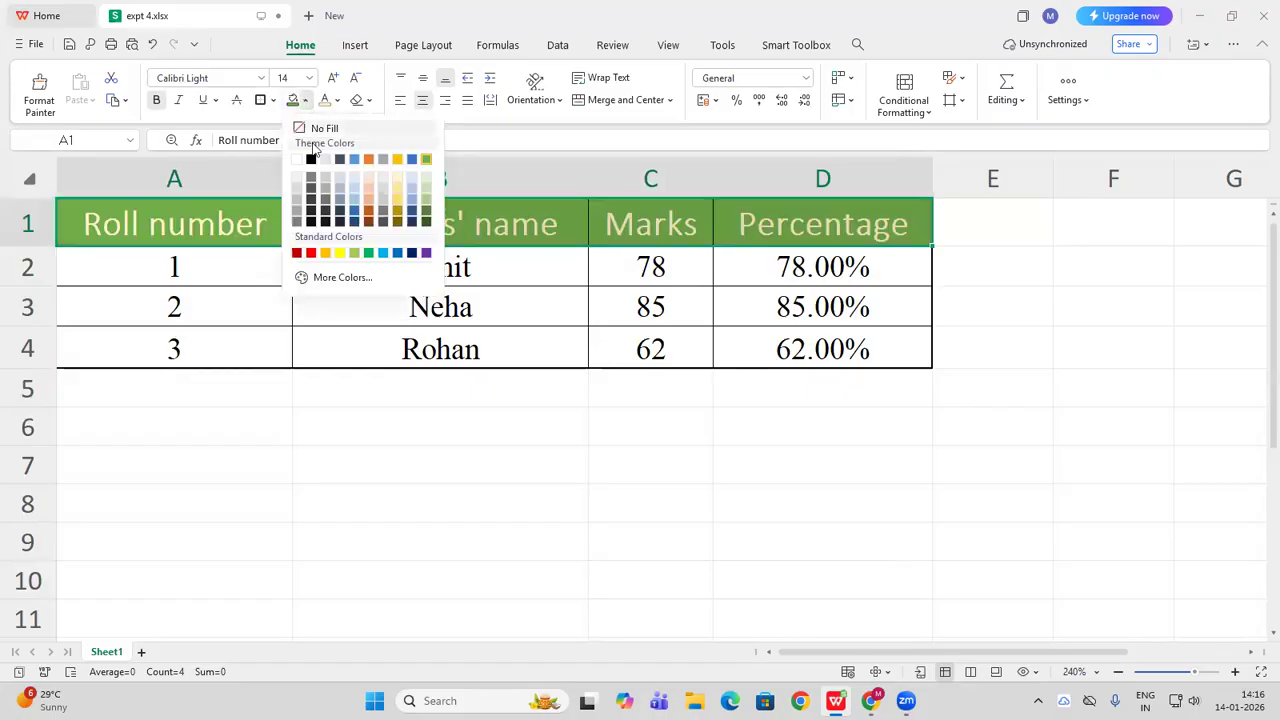
click(357, 204)
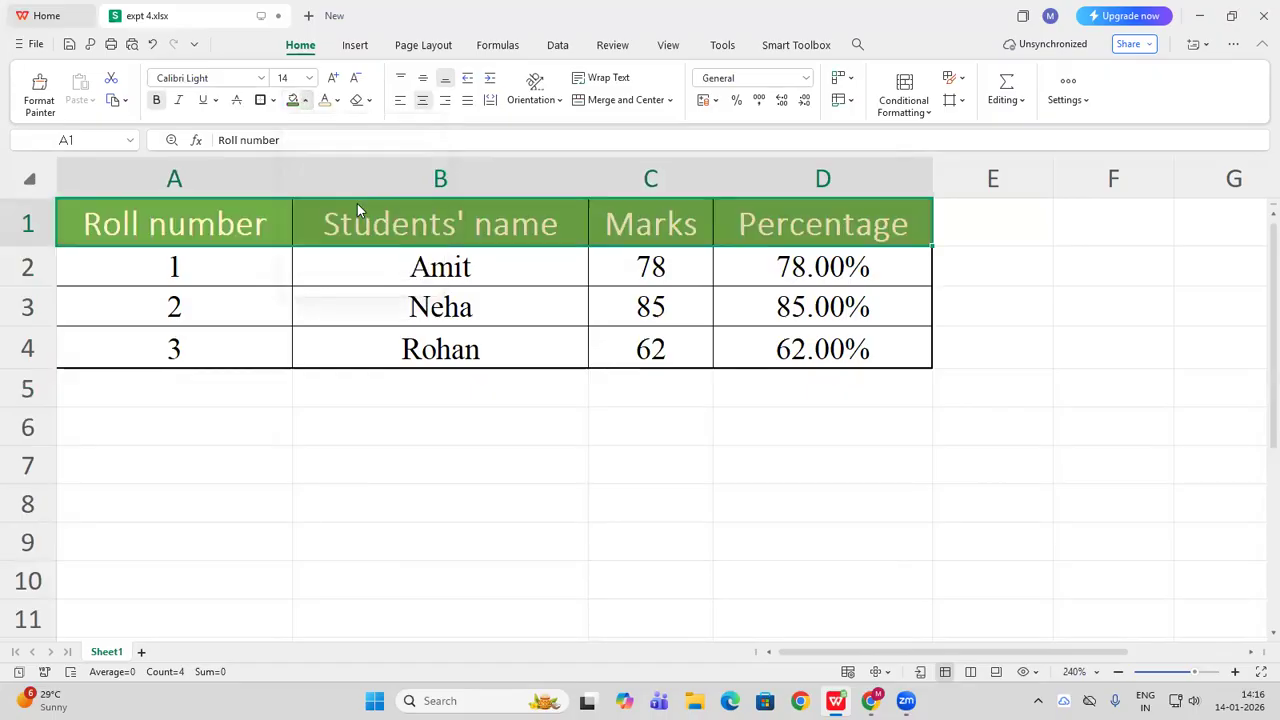
Try a dark orange theme fill on the header row, A1:D1
click(883, 466)
drag(251, 223, 780, 243)
click(306, 101)
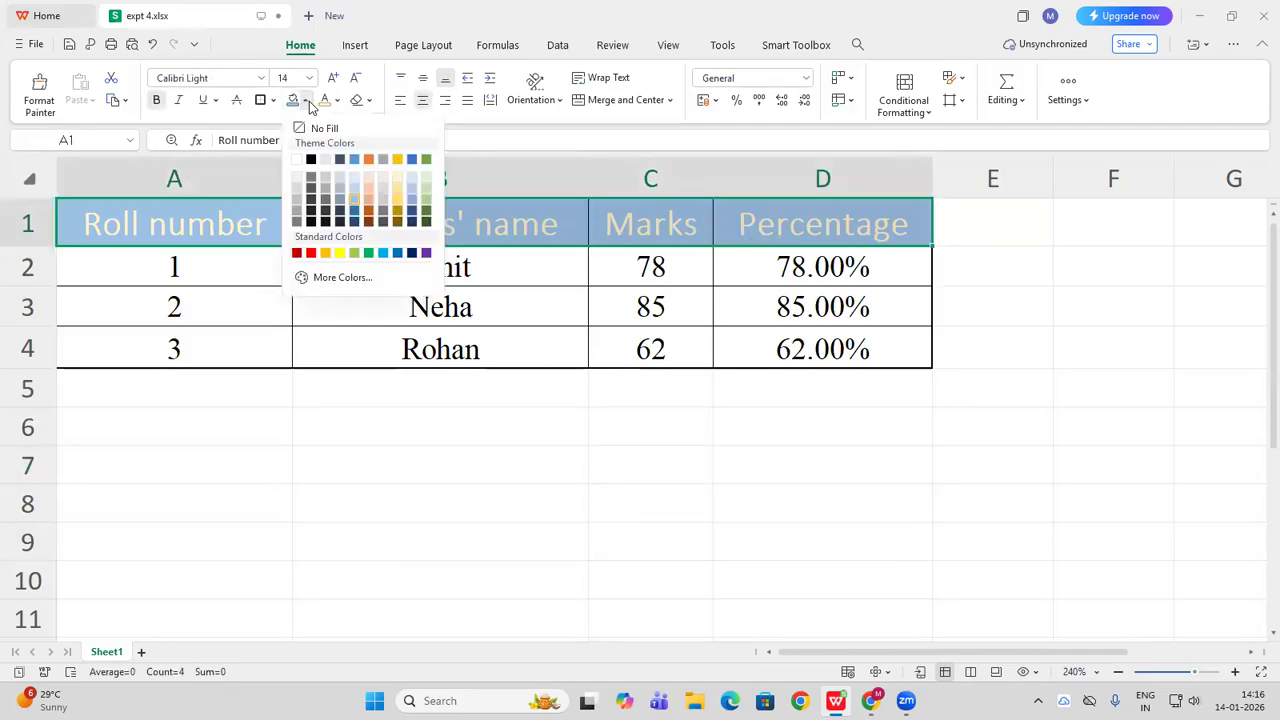
click(369, 210)
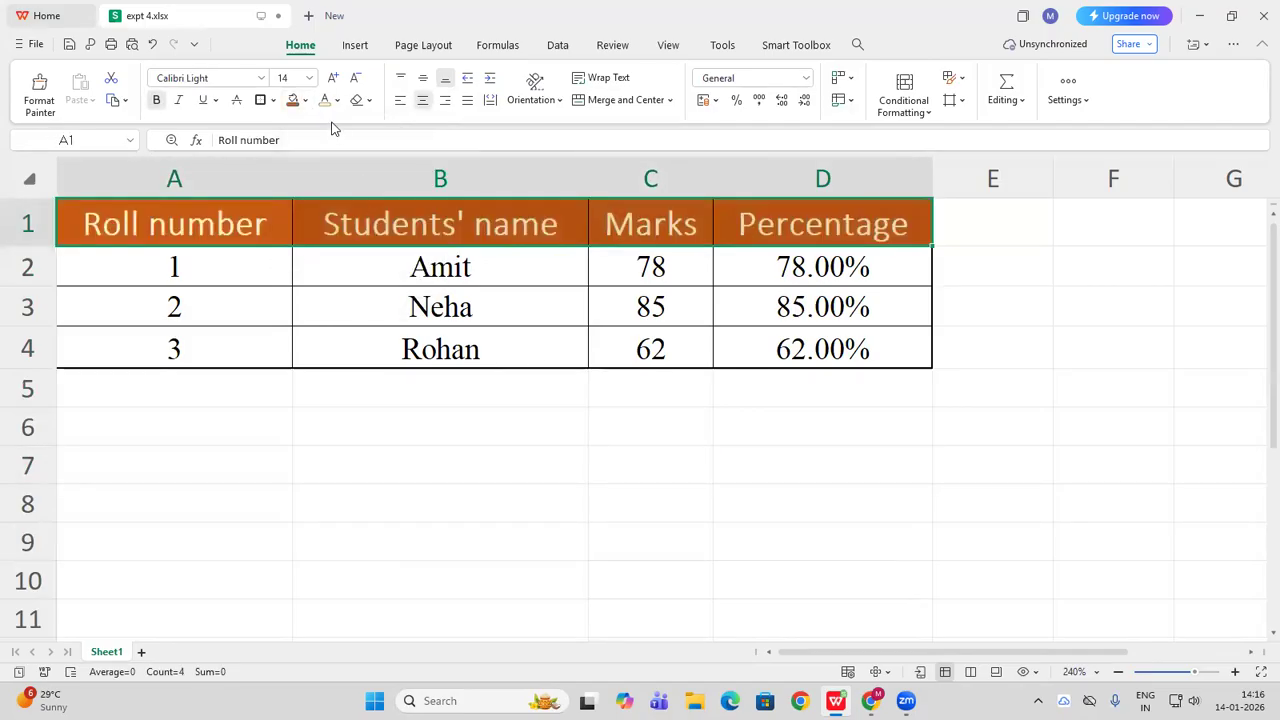
Fill the header row, A1:D1, with the standard blue color
click(305, 101)
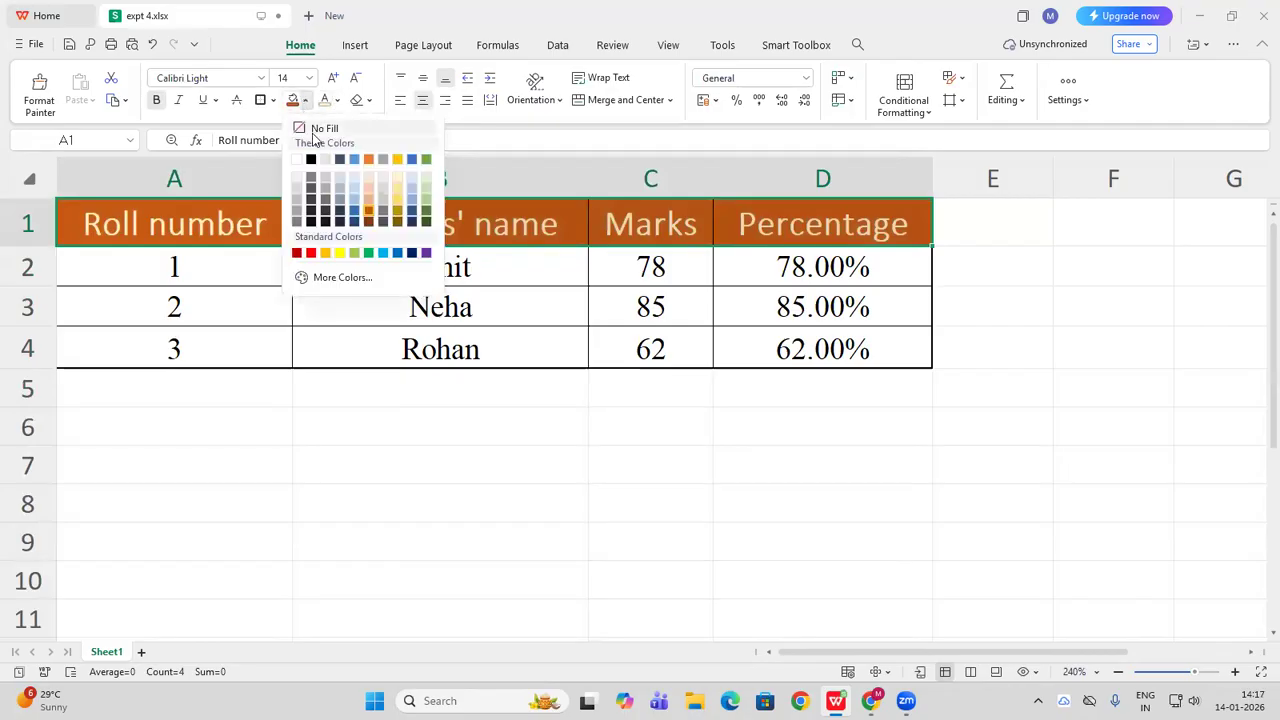
click(395, 255)
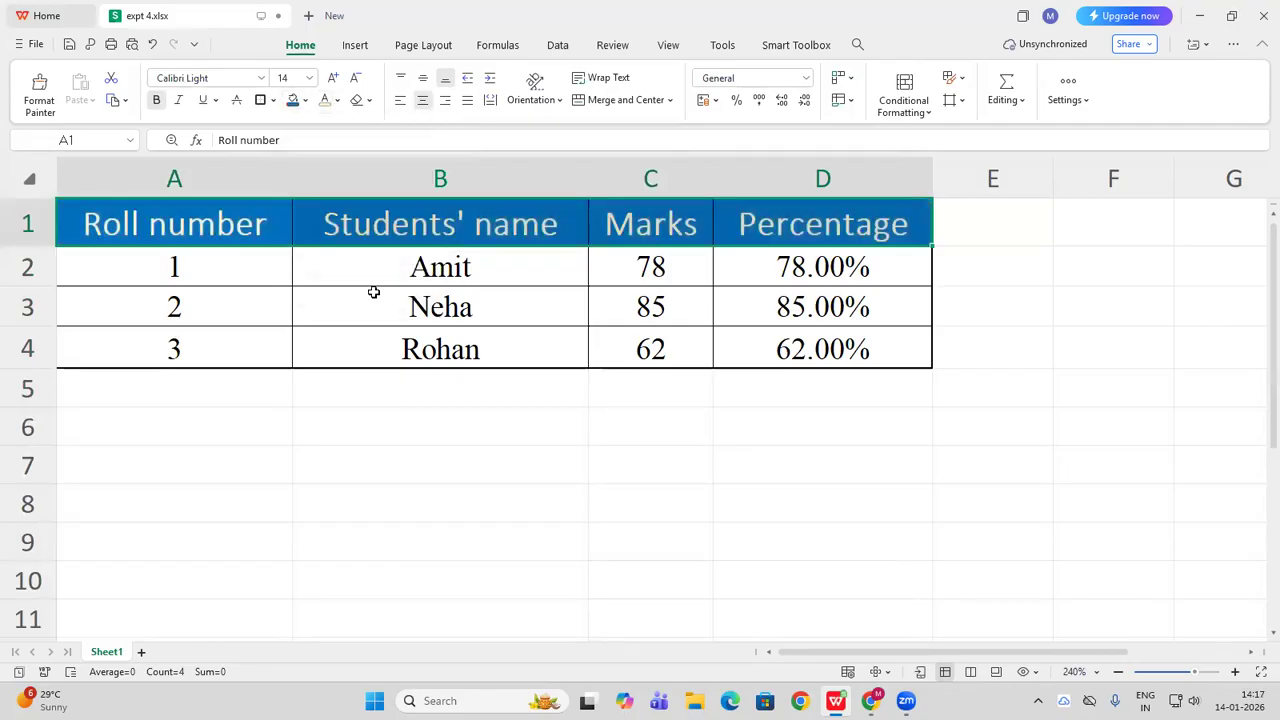
click(391, 406)
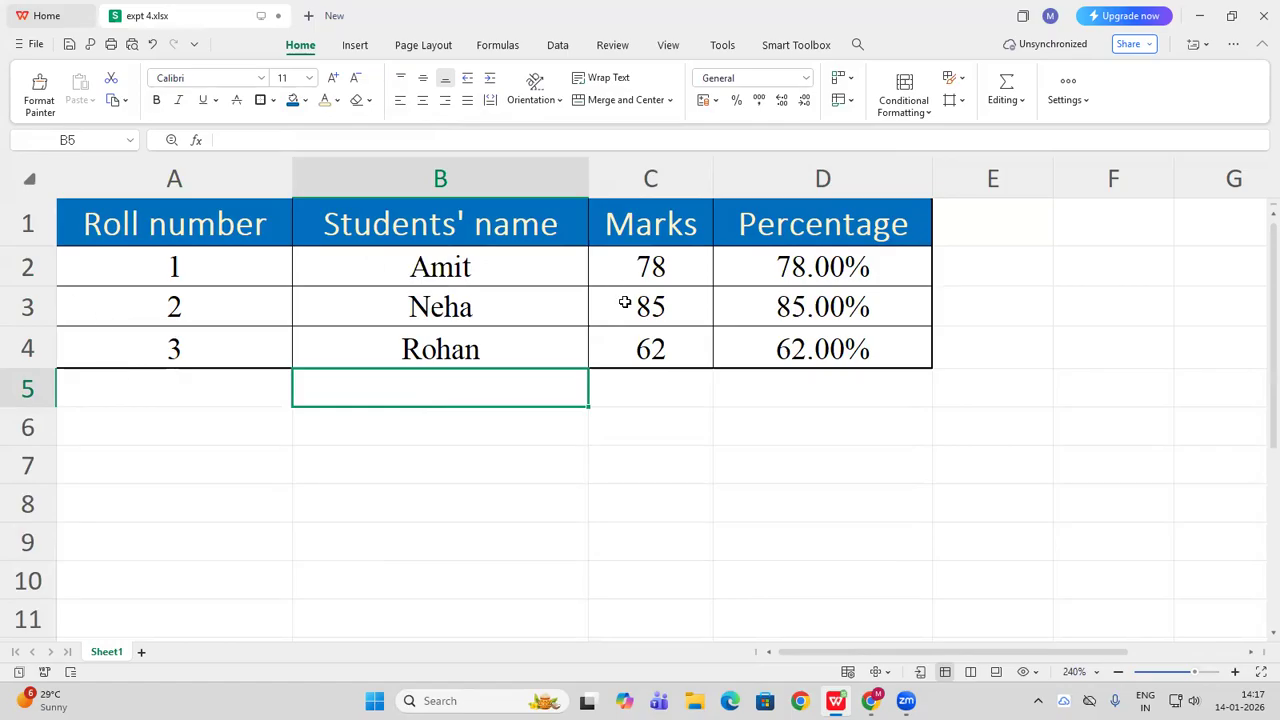
Add a Date column heading in E1, beside the Percentage header
click(970, 227)
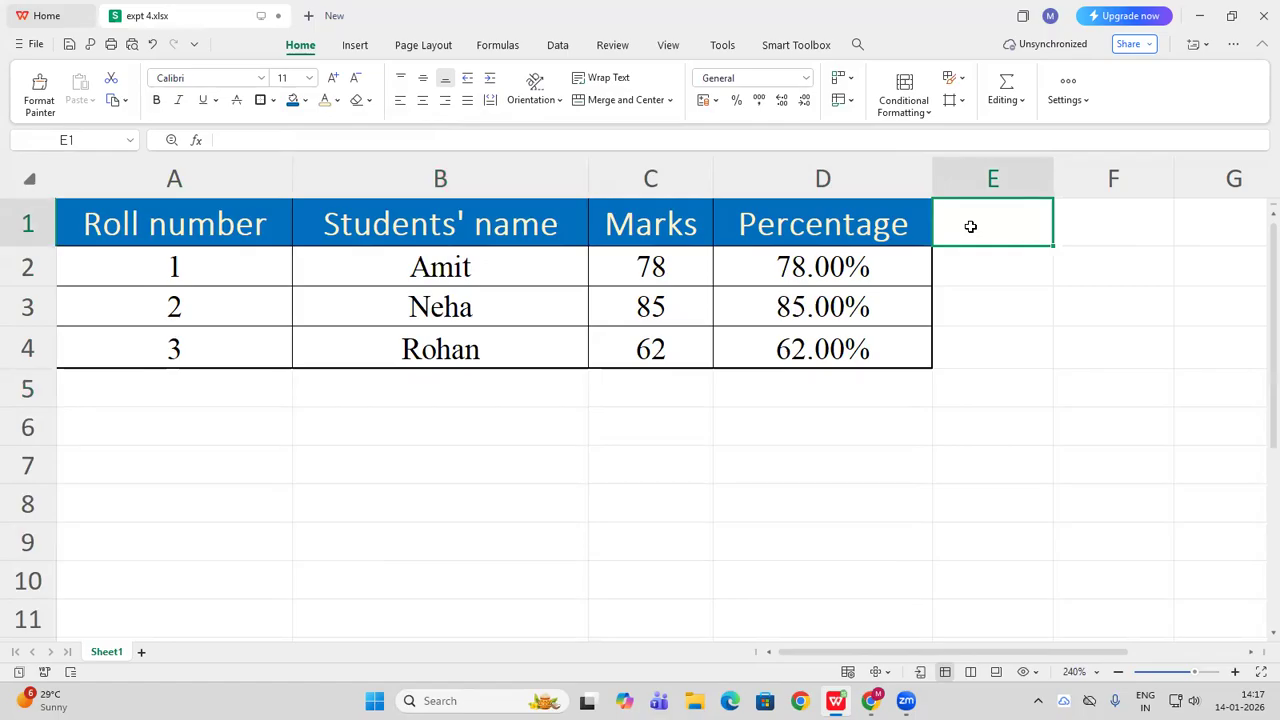
text(Date)
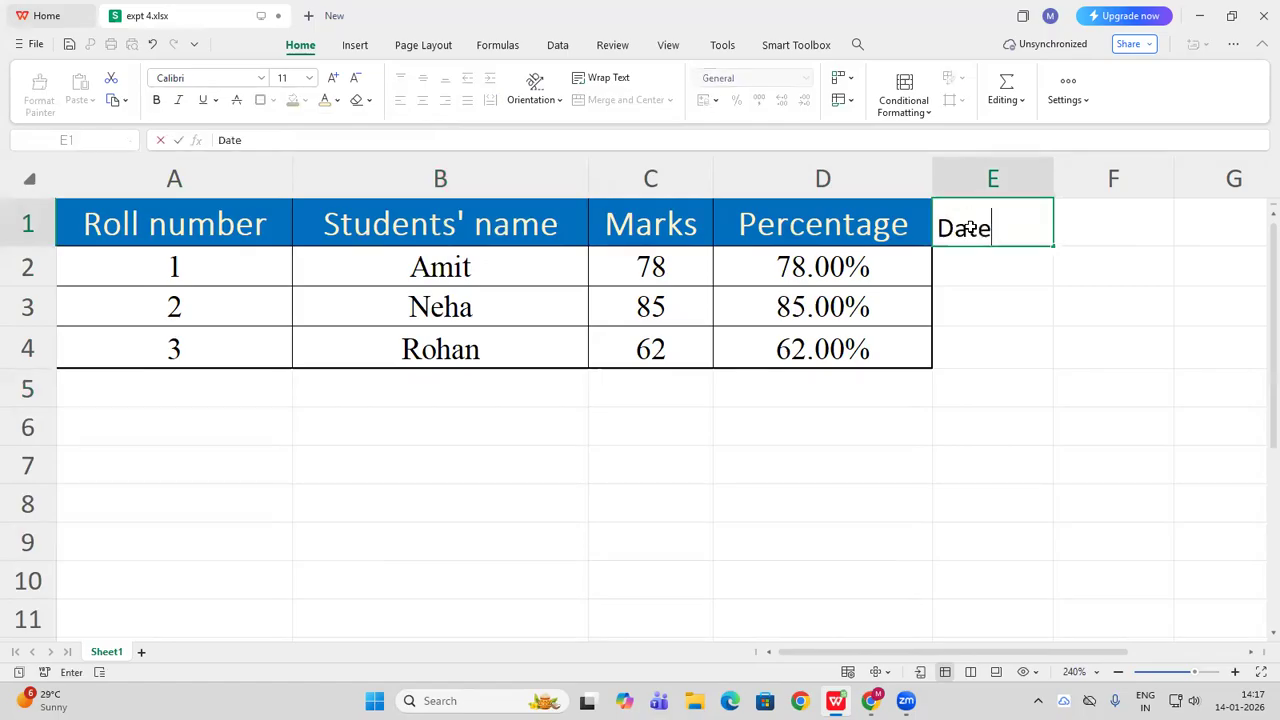
key(Return)
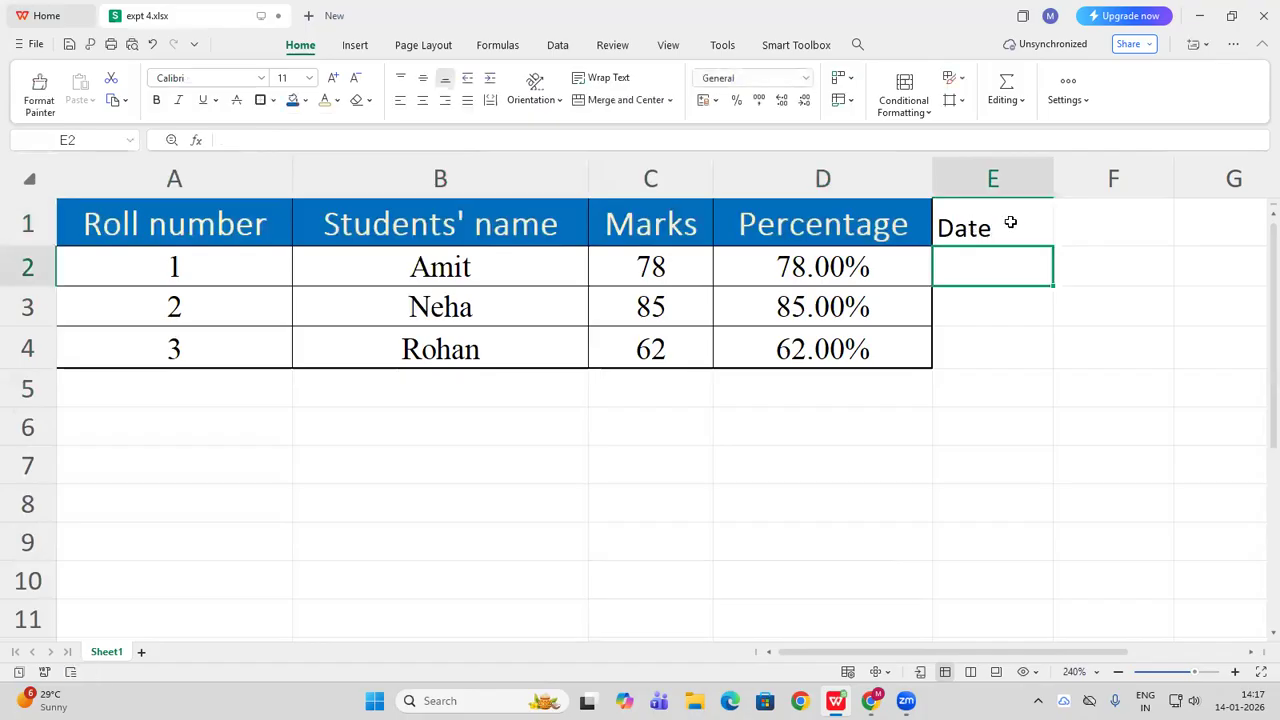
click(1018, 223)
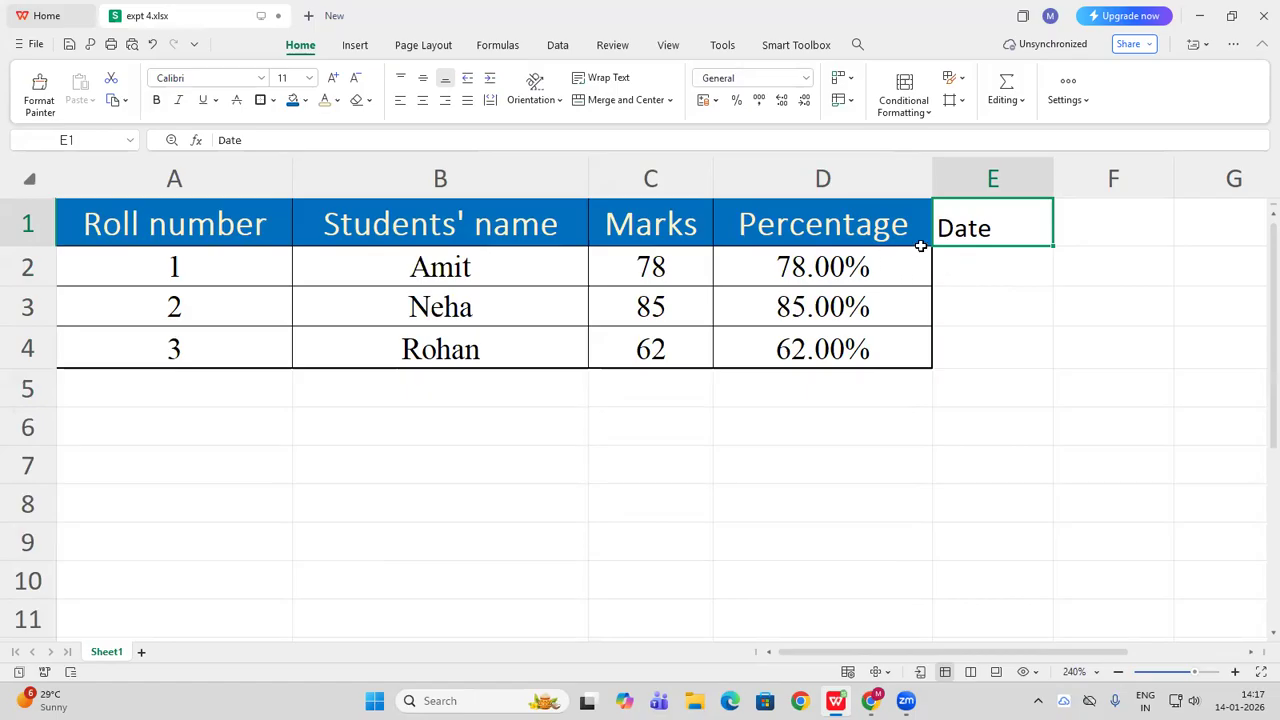
Enter the date 14-03-2026 in E2 and fill the date series down to E4
click(996, 265)
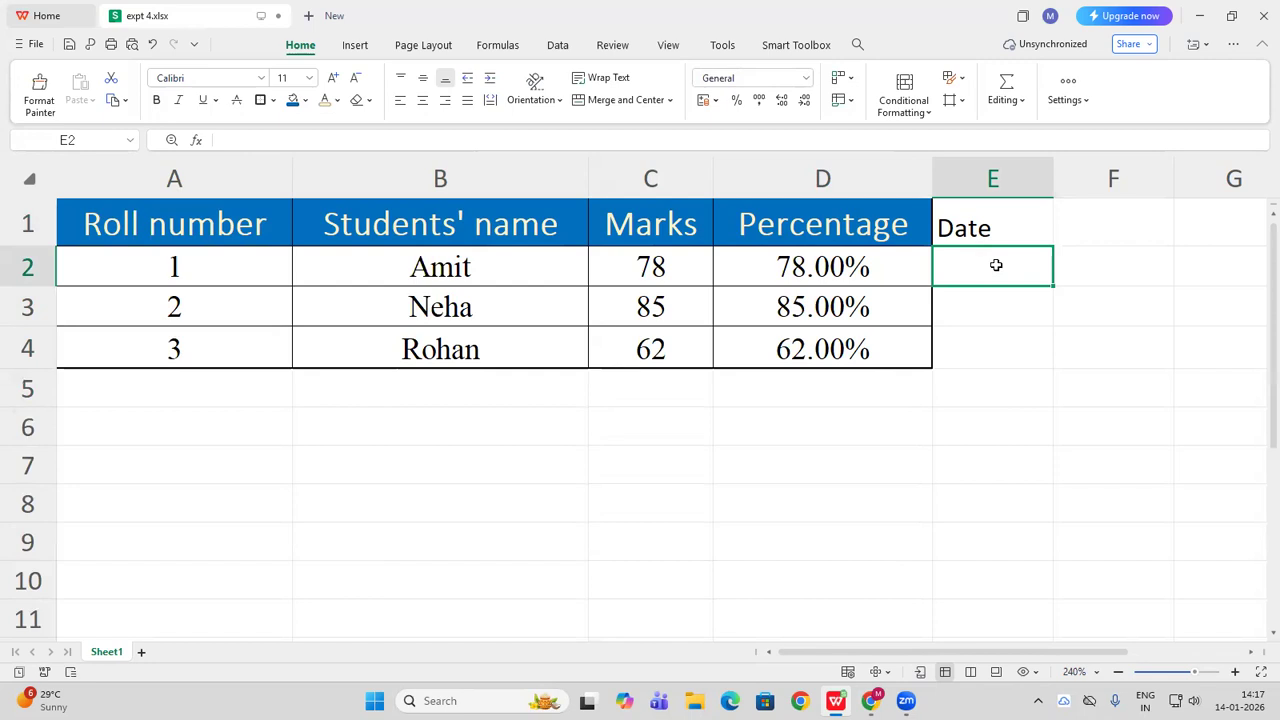
text(14-0)
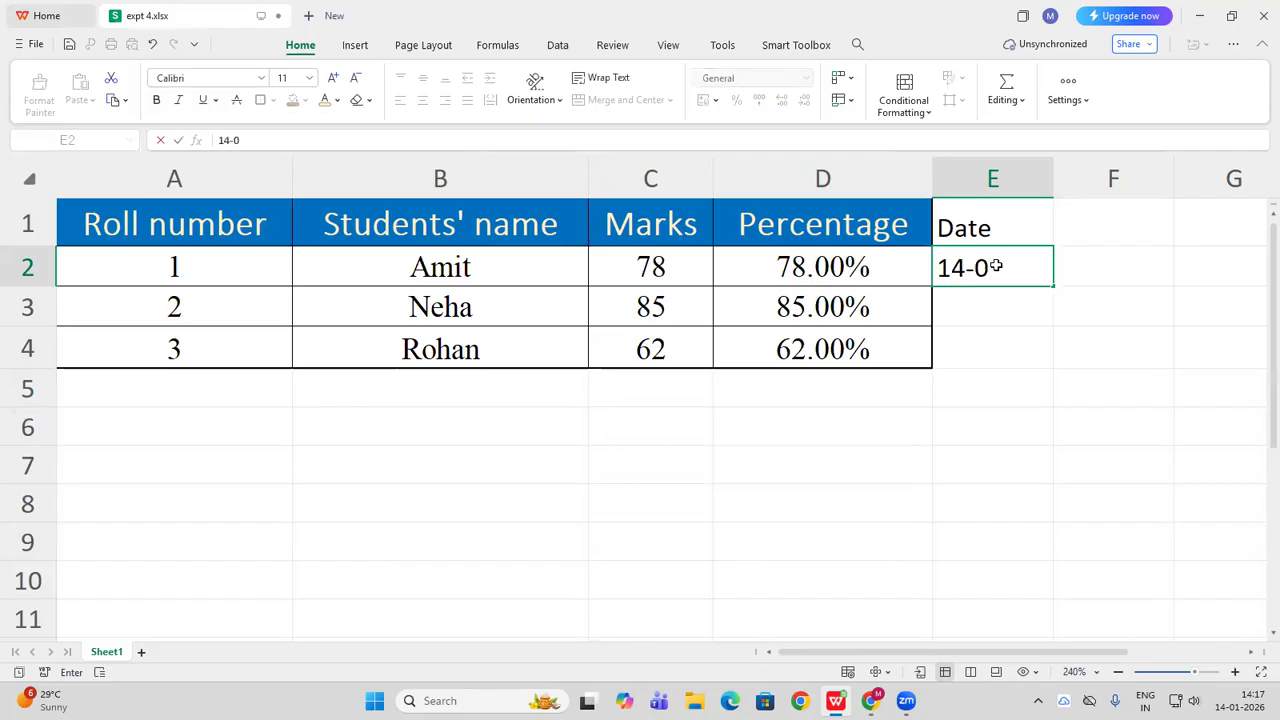
text(3-2026)
key(Return)
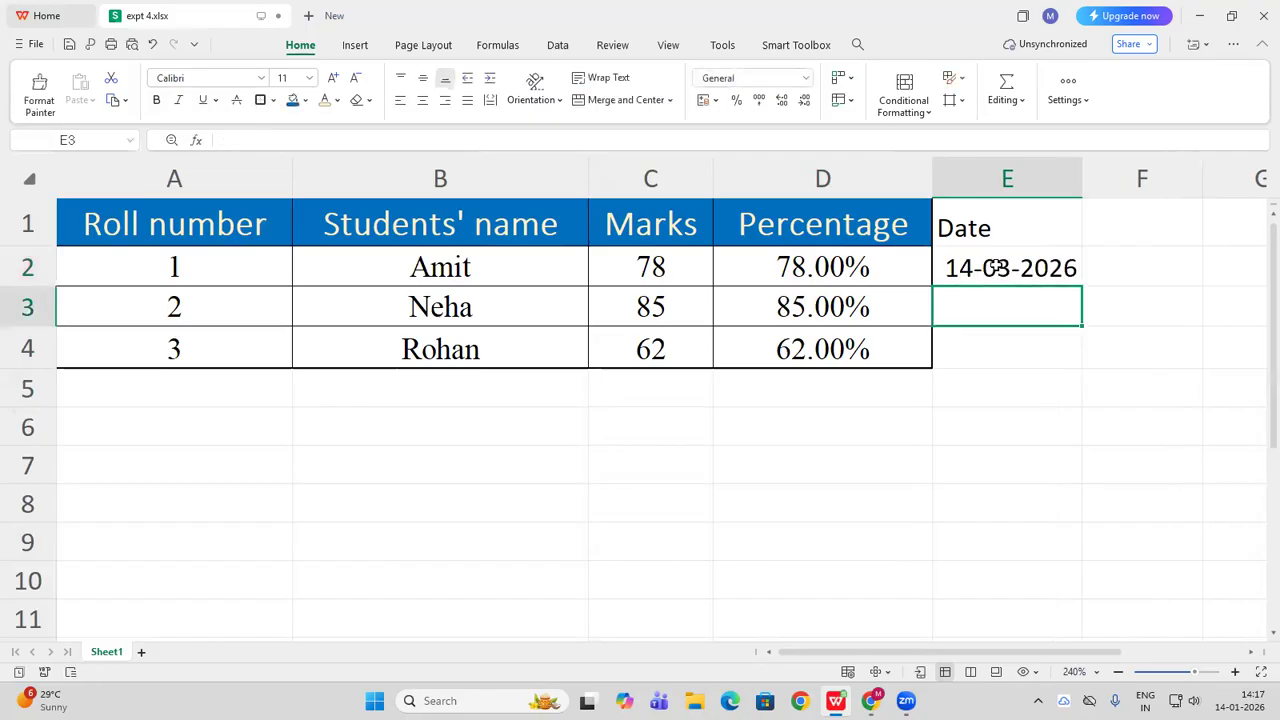
click(995, 262)
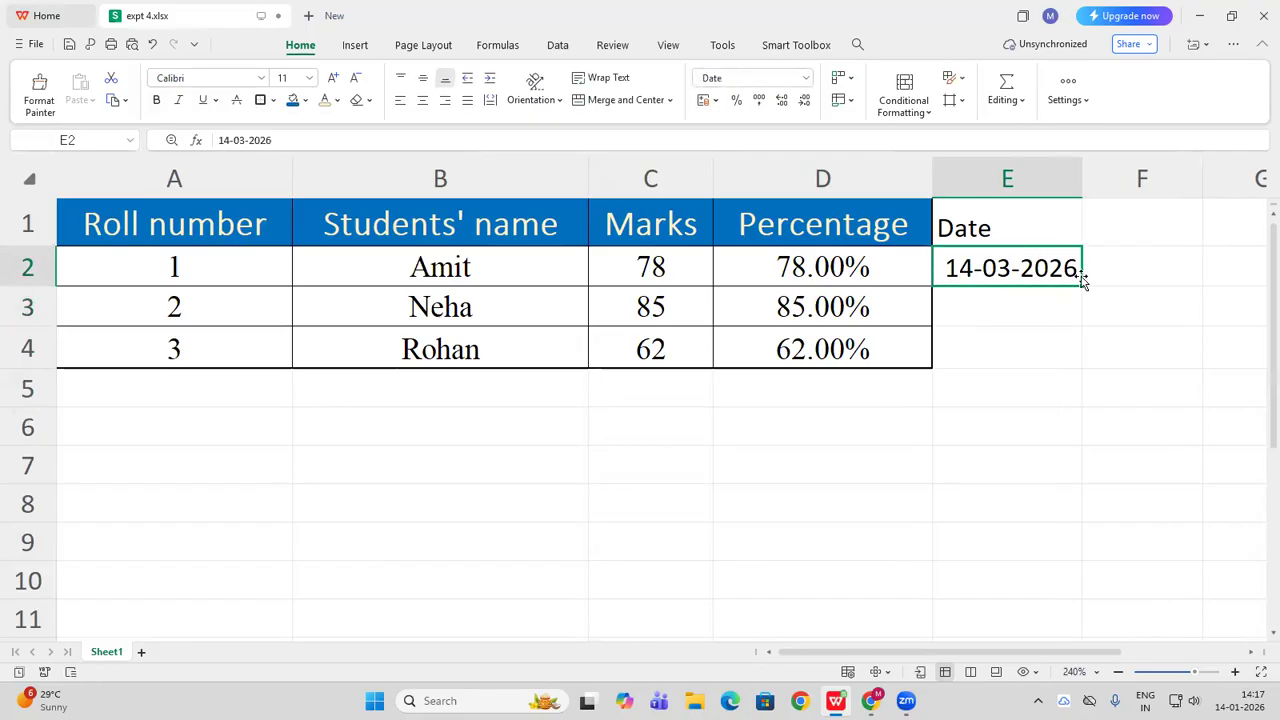
drag(1082, 286, 1082, 366)
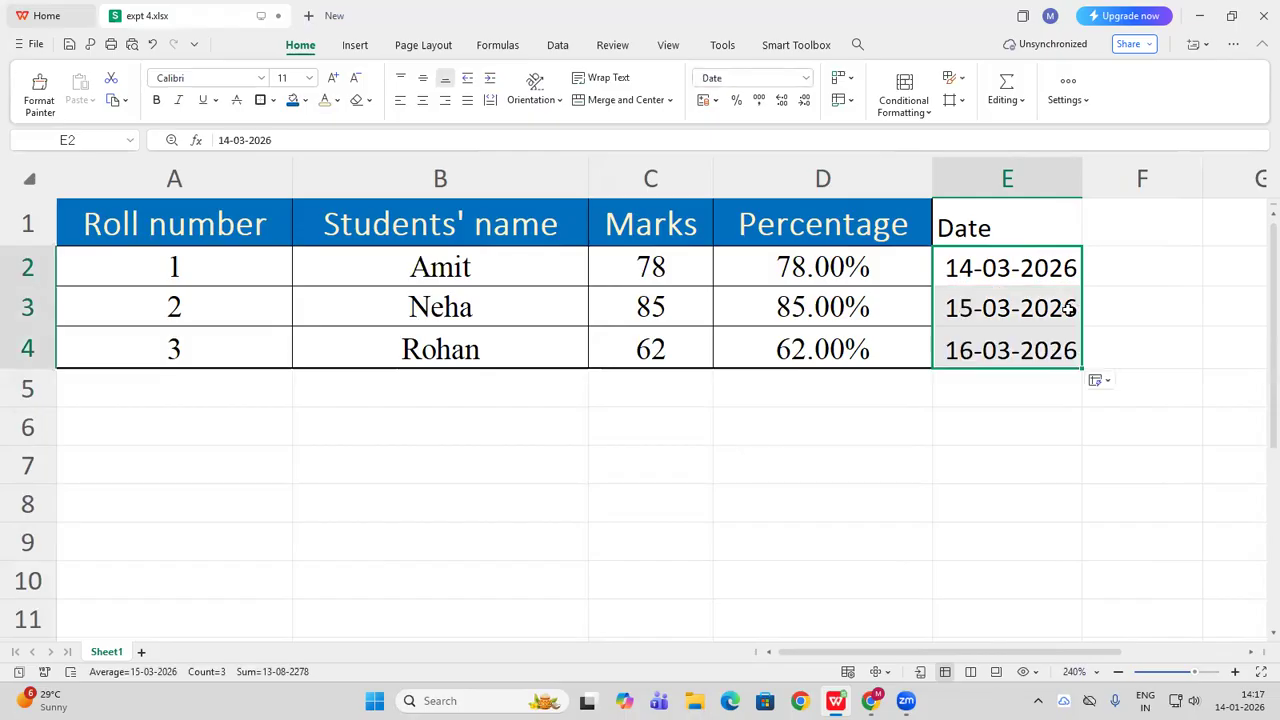
right_click(1052, 287)
key(Escape)
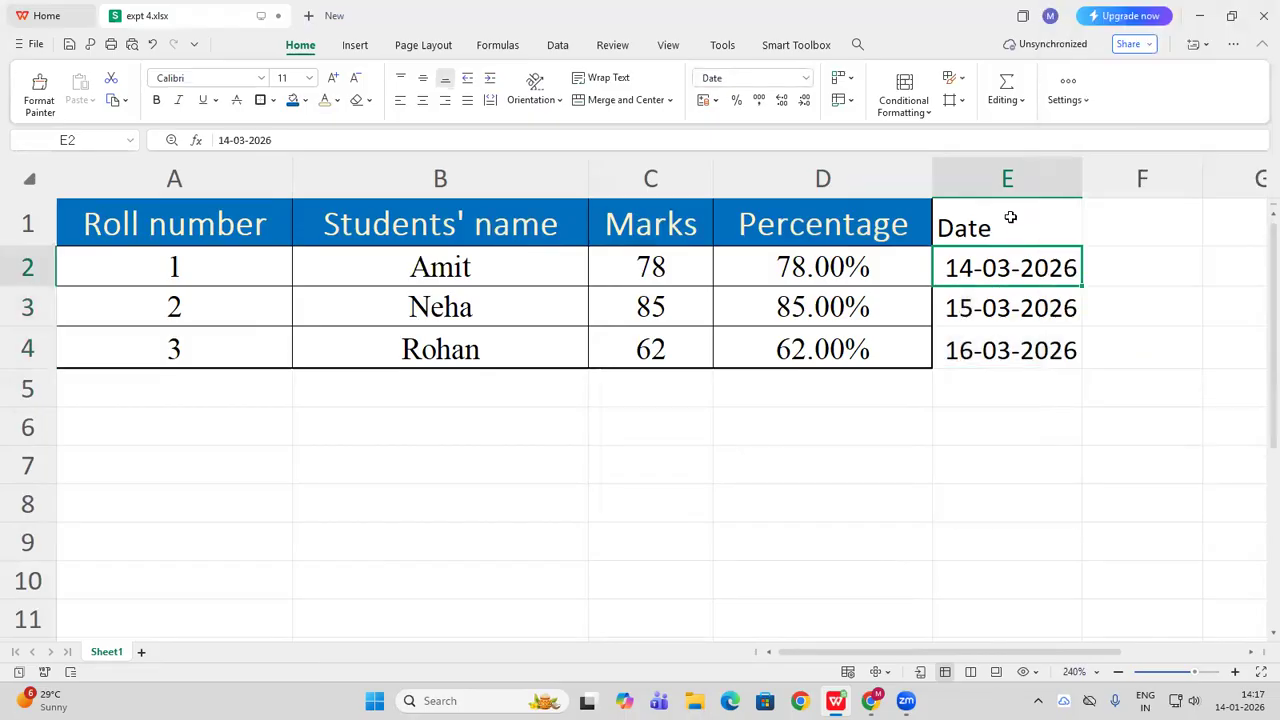
Center the Date column's heading and dates, E1:E4, horizontally
drag(1008, 217, 1033, 354)
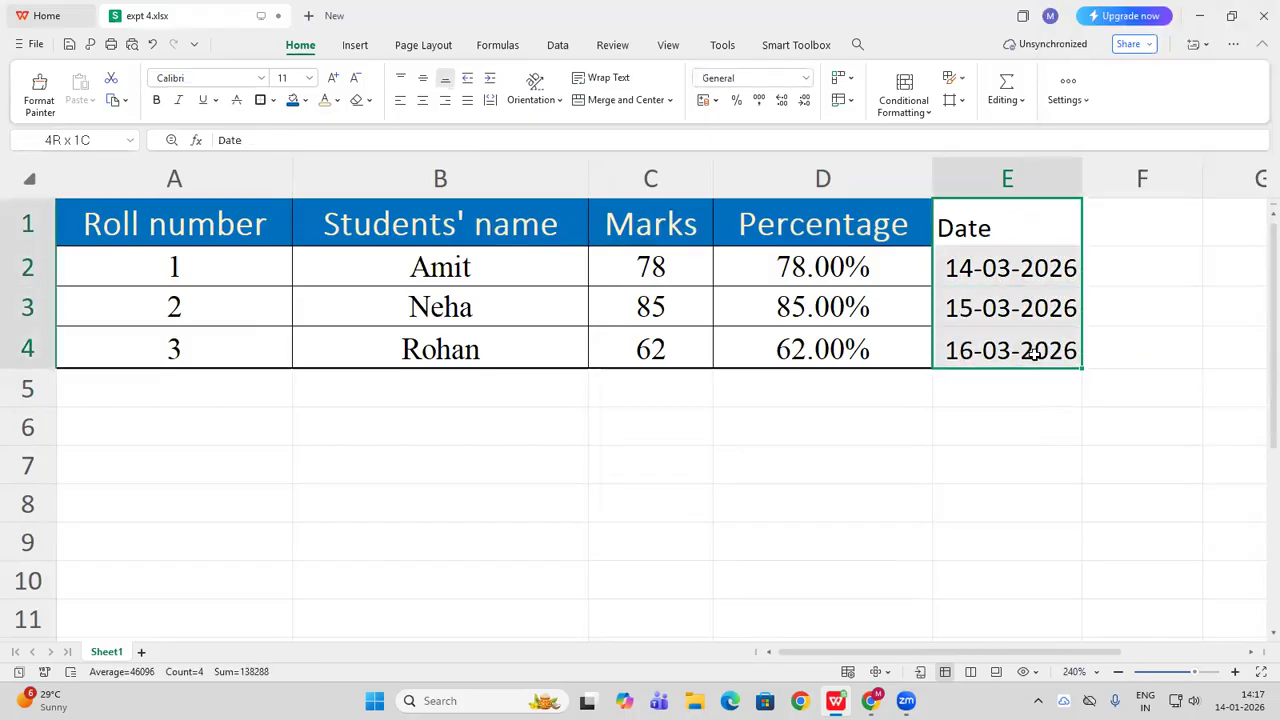
click(426, 104)
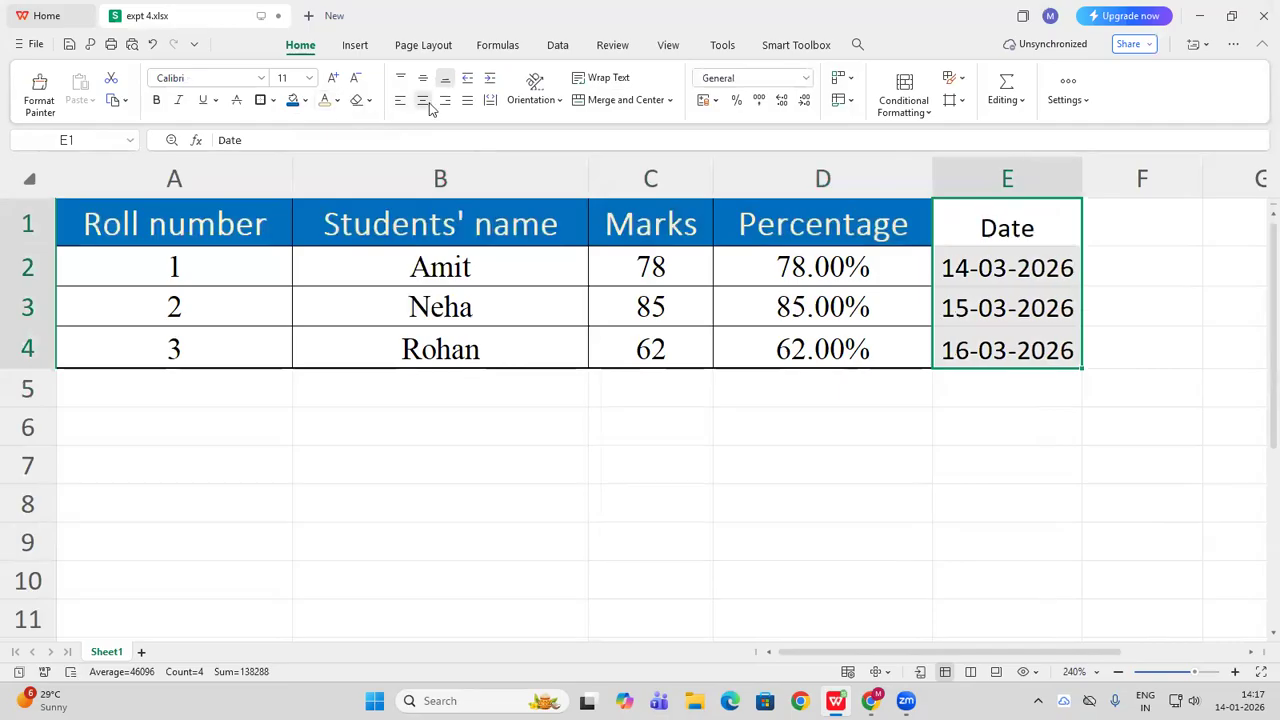
click(1030, 270)
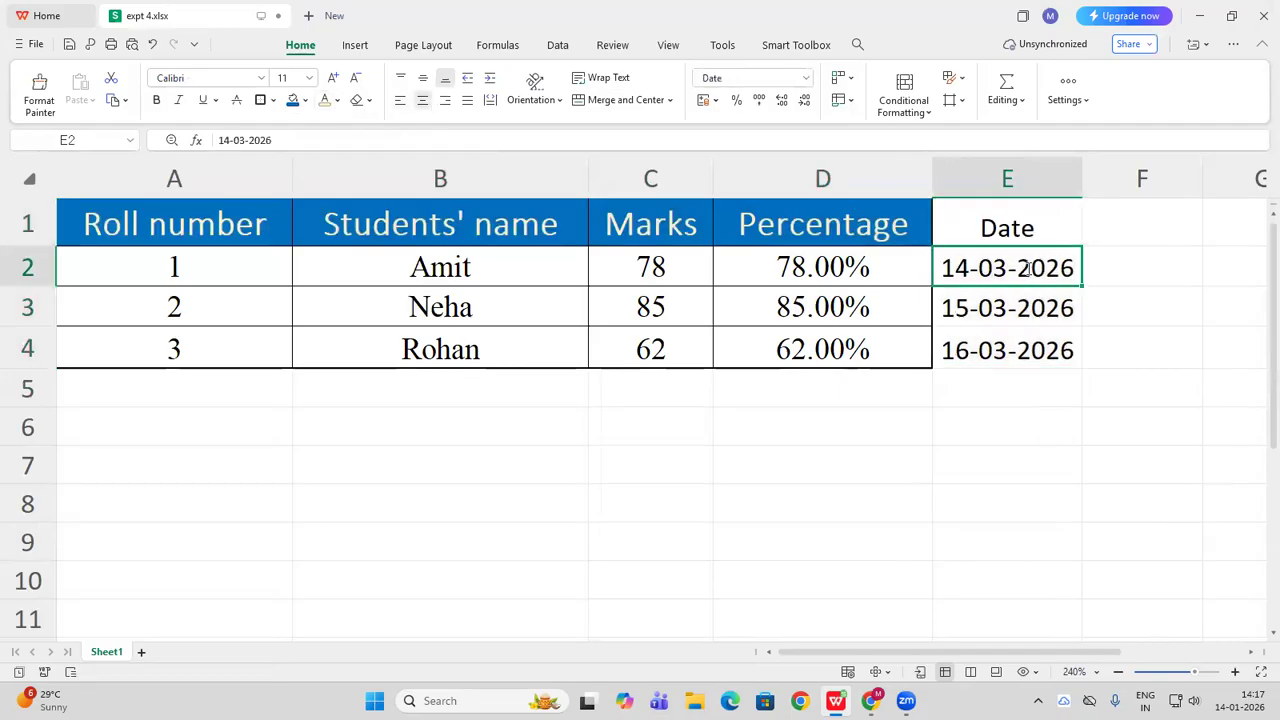
click(1125, 322)
Try the year-first 2001-03-07 date type on the dates in E2:E4
drag(1048, 272, 1043, 338)
right_click(1043, 340)
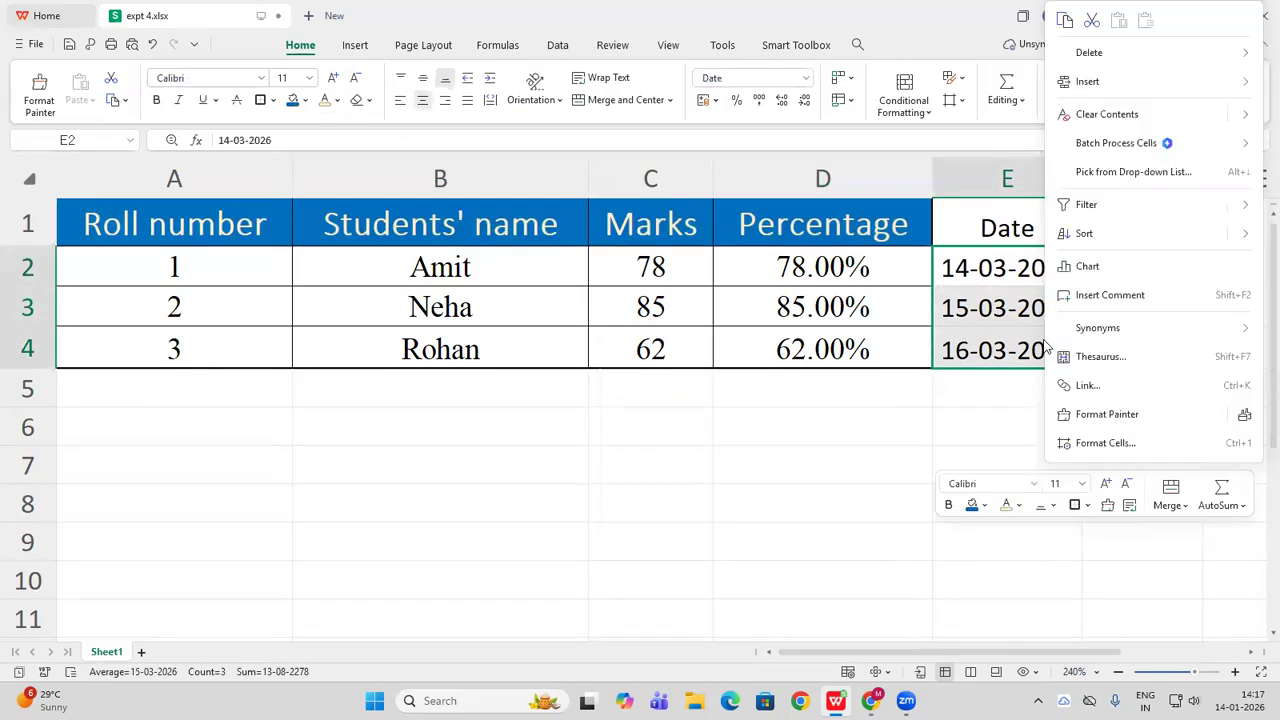
click(1097, 444)
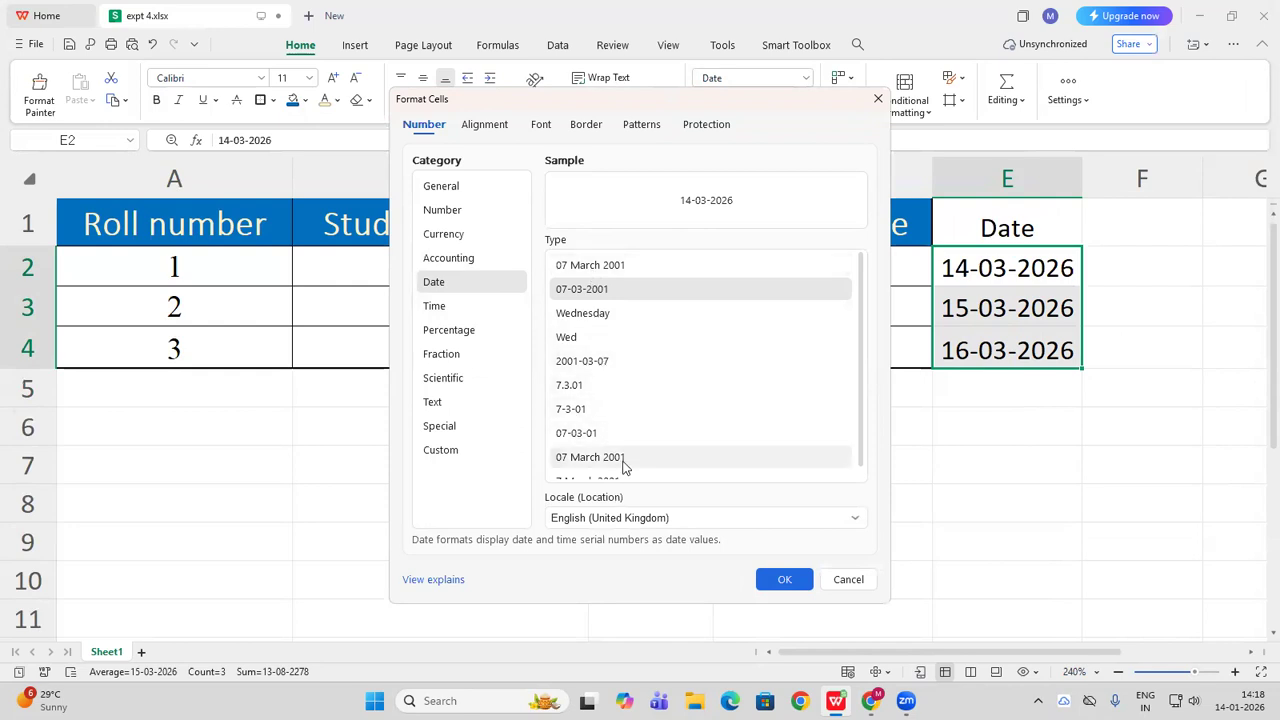
scroll(628, 452, down, 1)
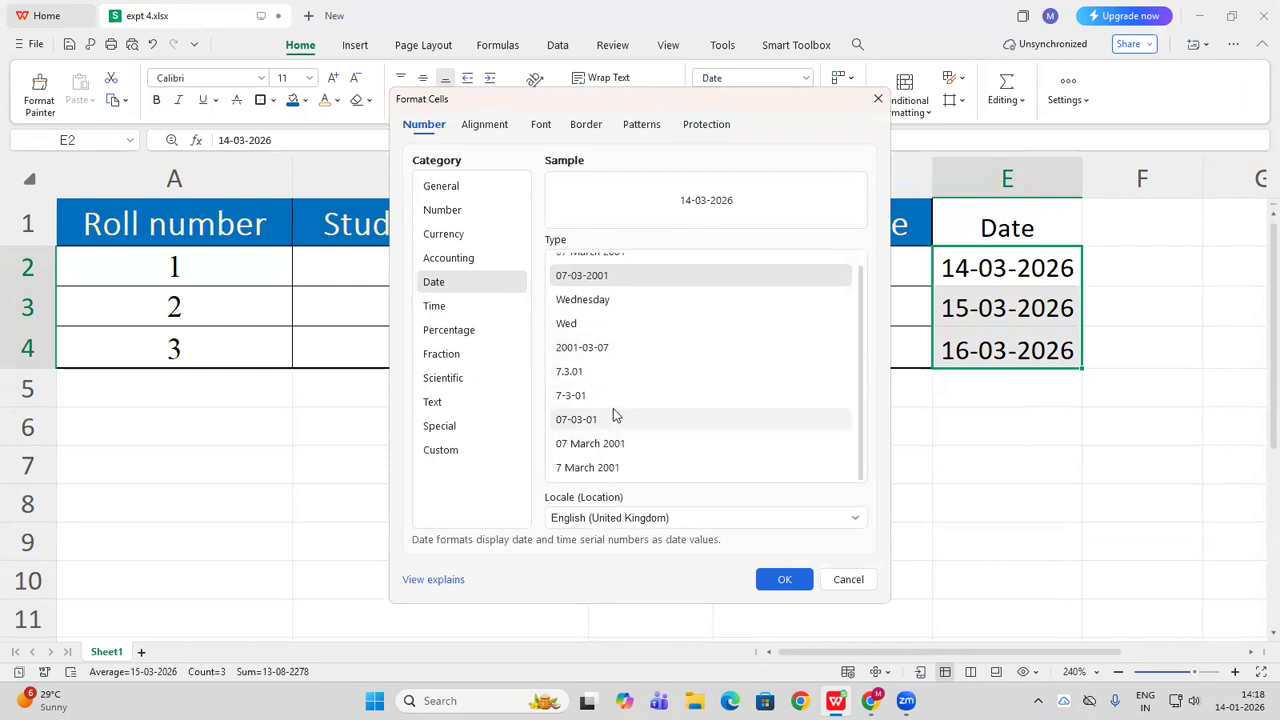
scroll(613, 408, up, 1)
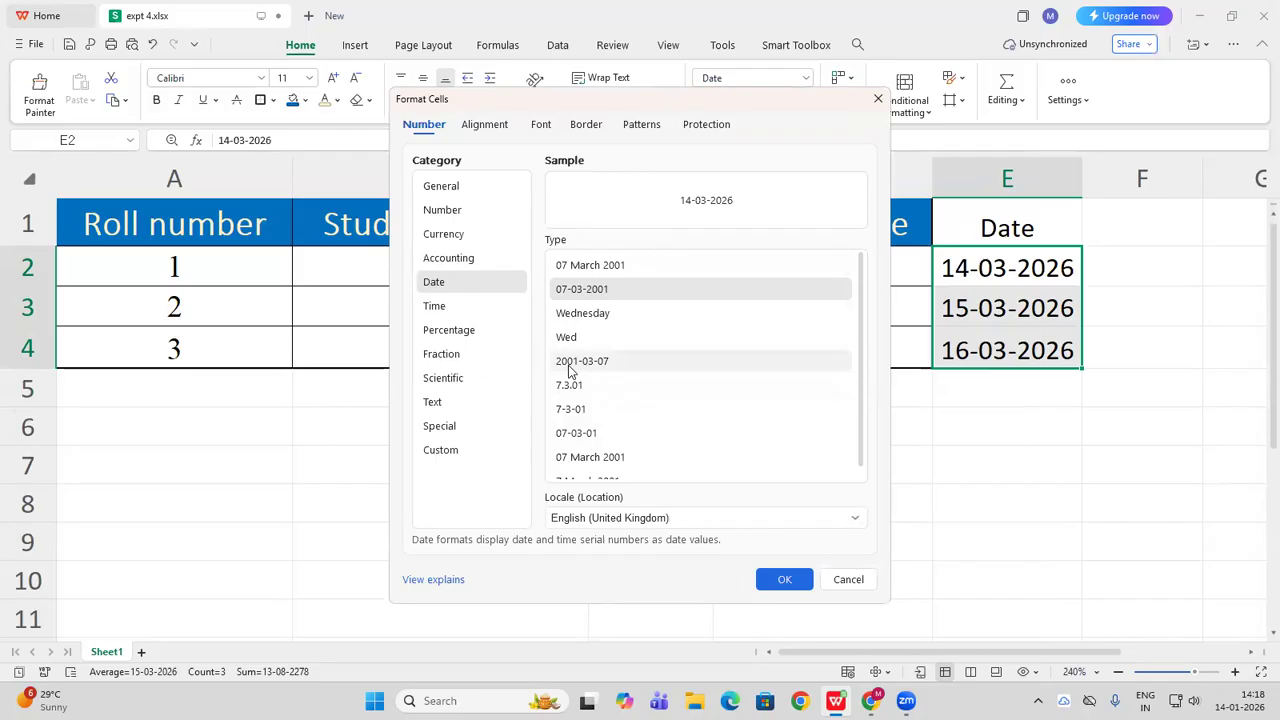
click(570, 361)
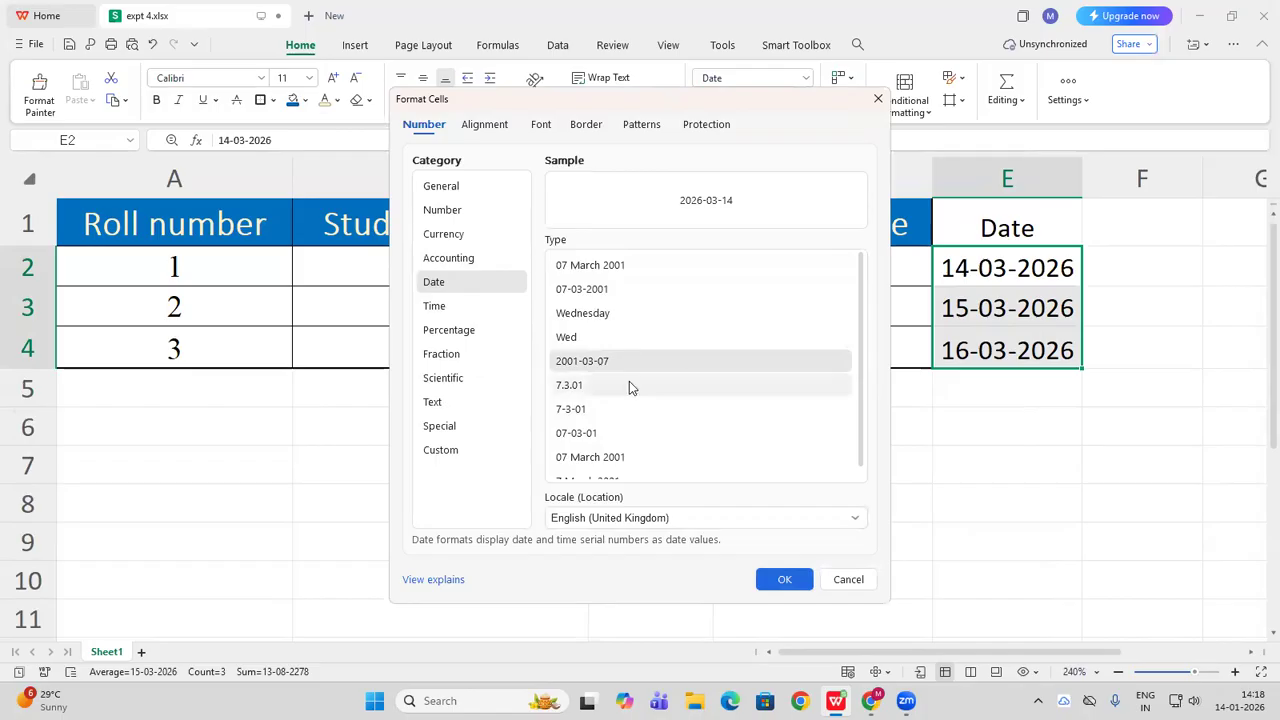
click(782, 579)
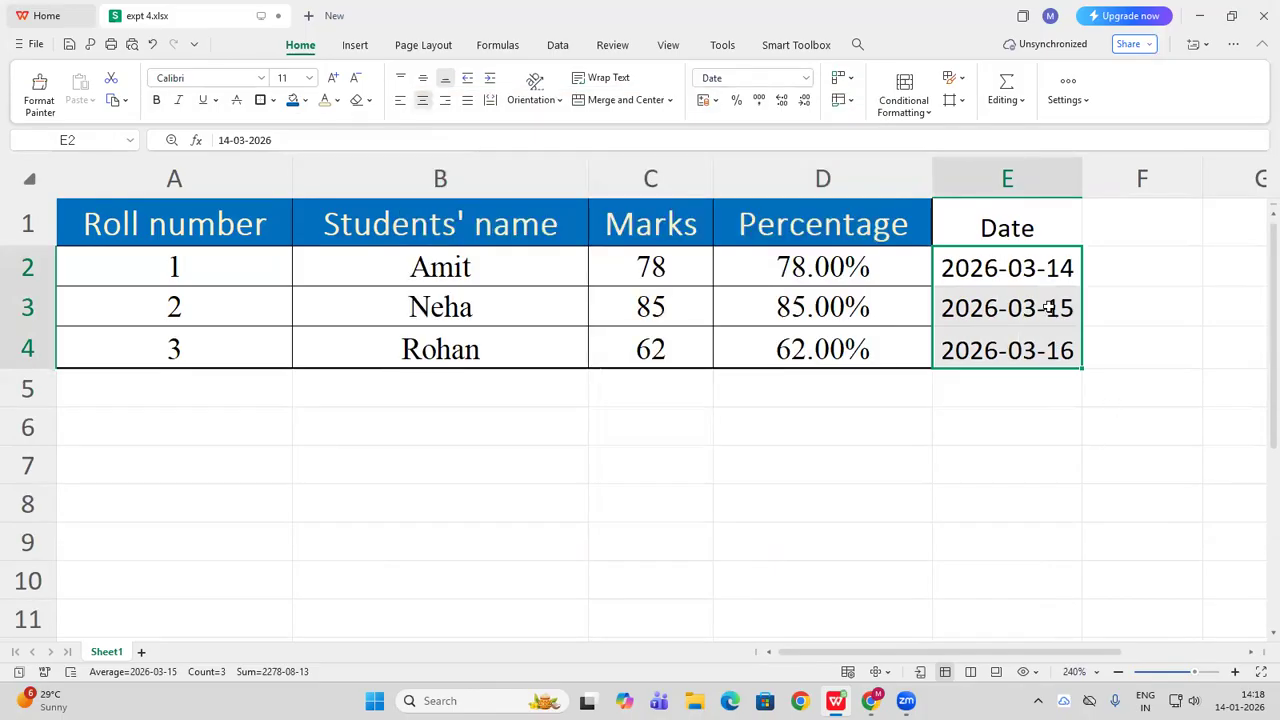
click(1116, 303)
Format the dates in E2:E4 with the 07 March 2001 date type
drag(1049, 268, 1049, 337)
right_click(1050, 343)
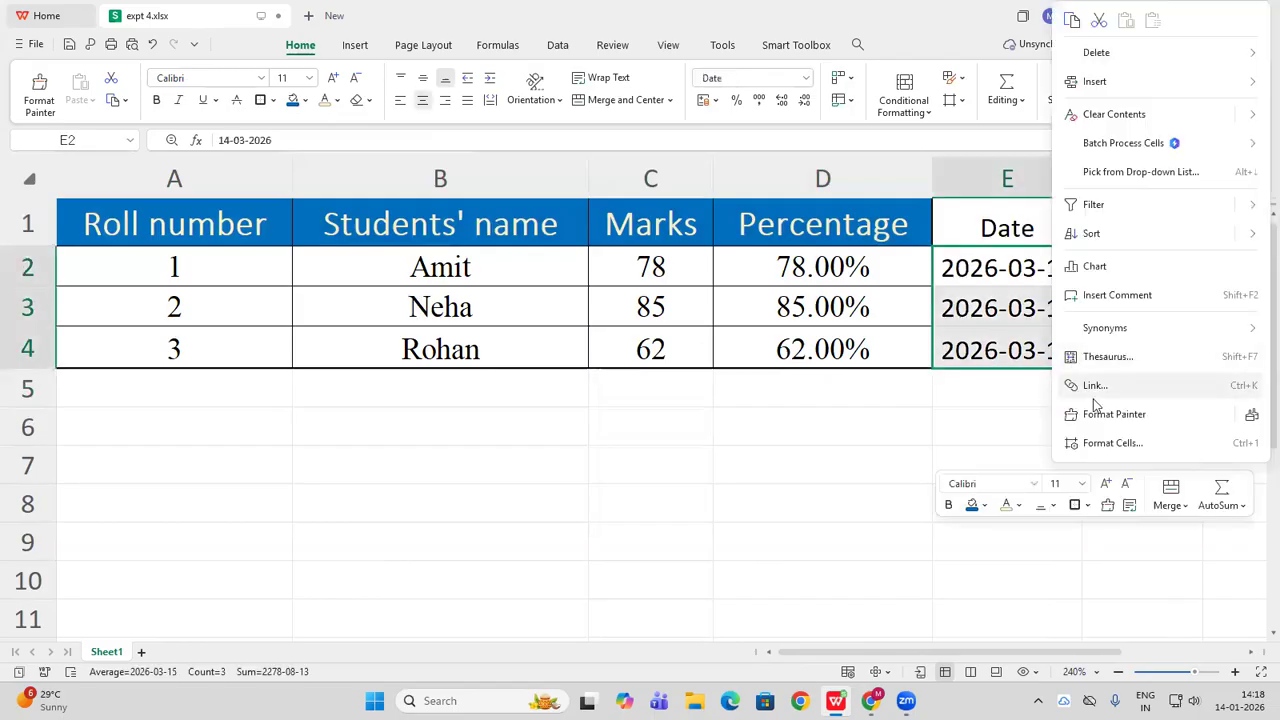
click(1111, 443)
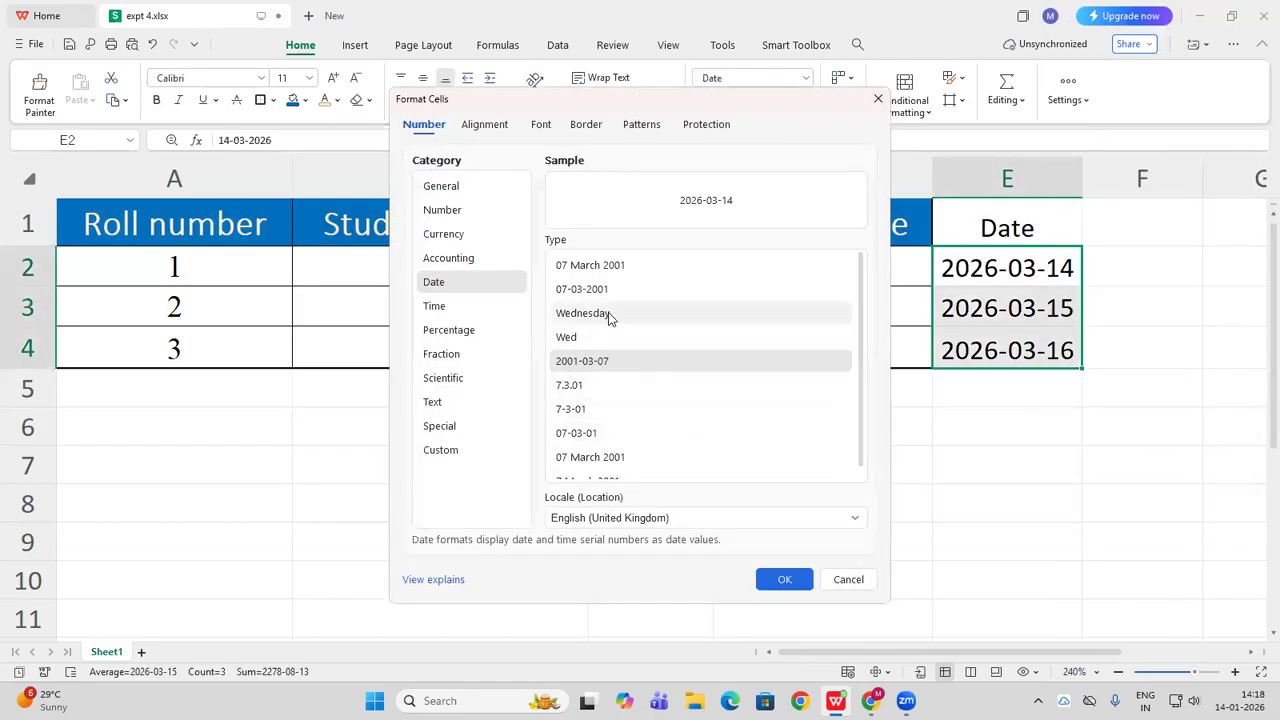
click(596, 268)
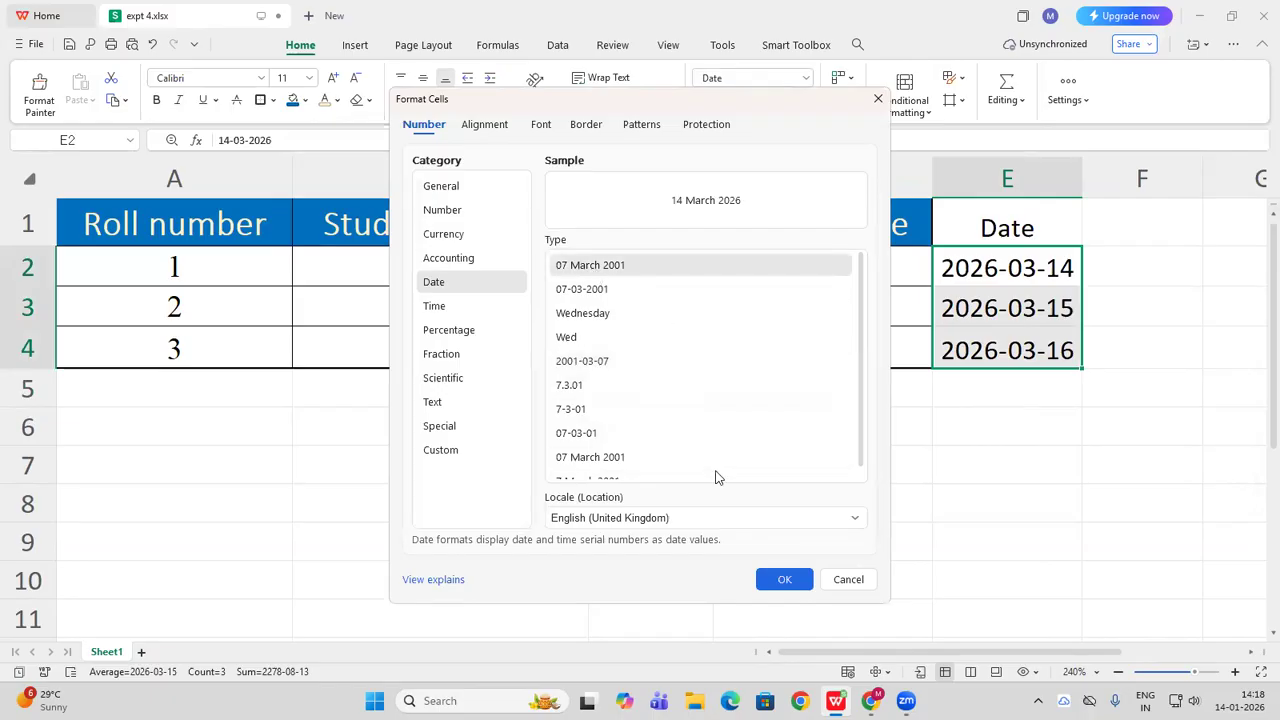
click(776, 578)
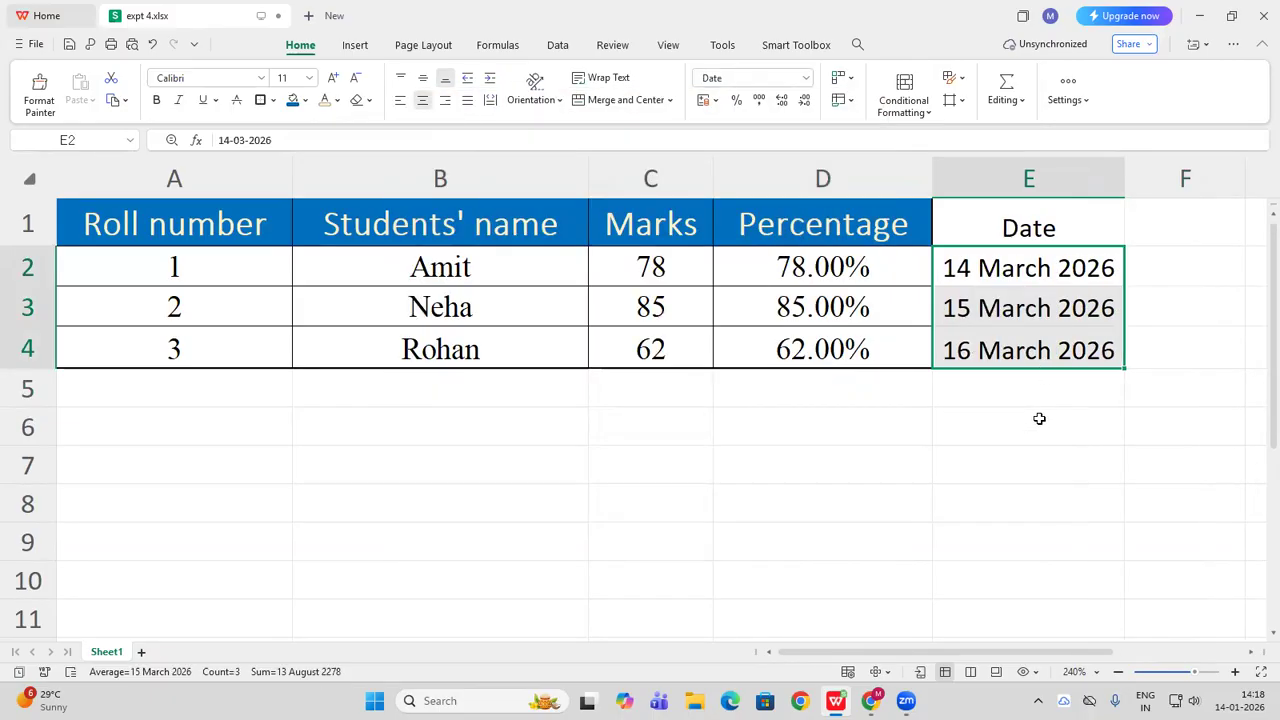
click(1074, 391)
Apply all borders to the Date column, E1:E4
drag(1043, 224, 1065, 338)
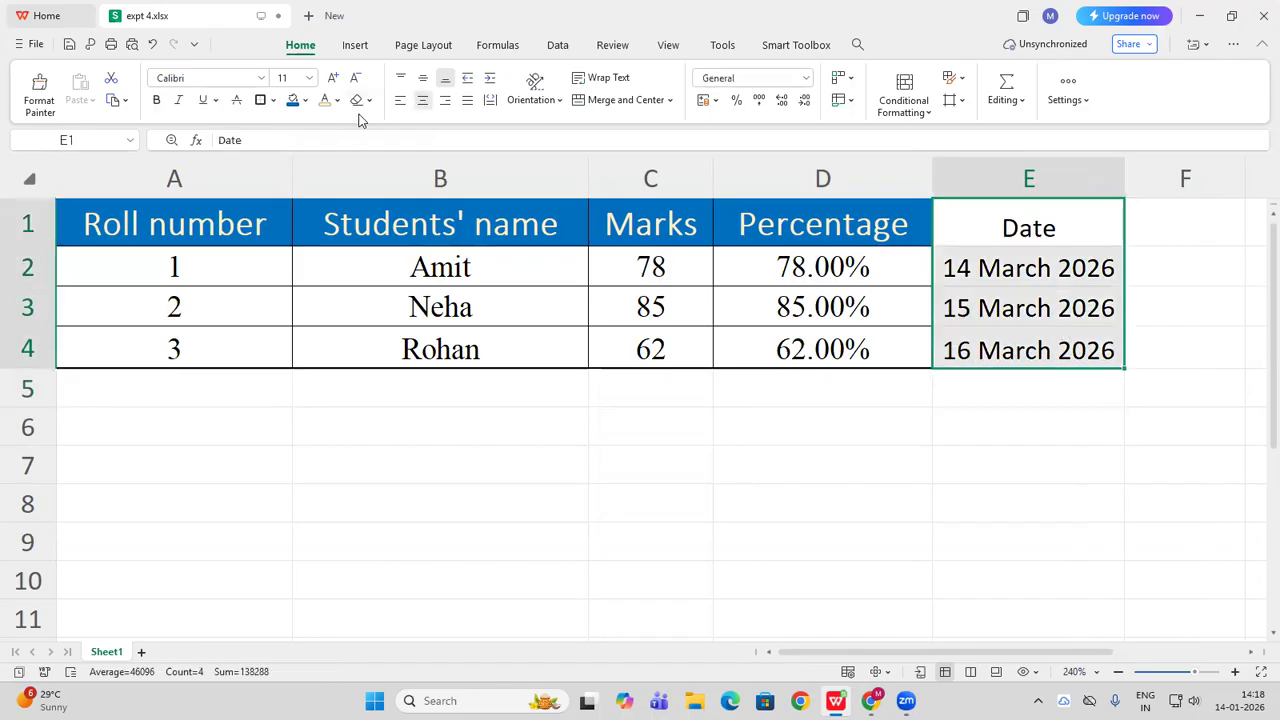
click(274, 101)
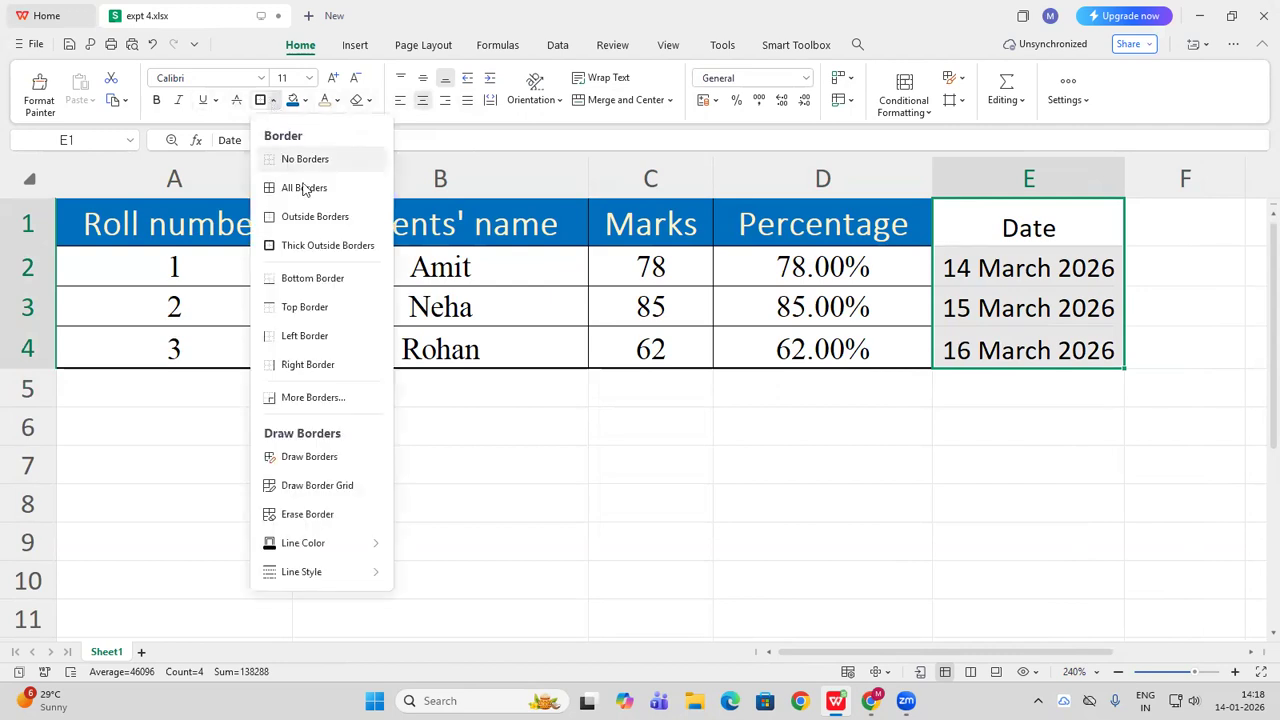
click(305, 186)
click(890, 495)
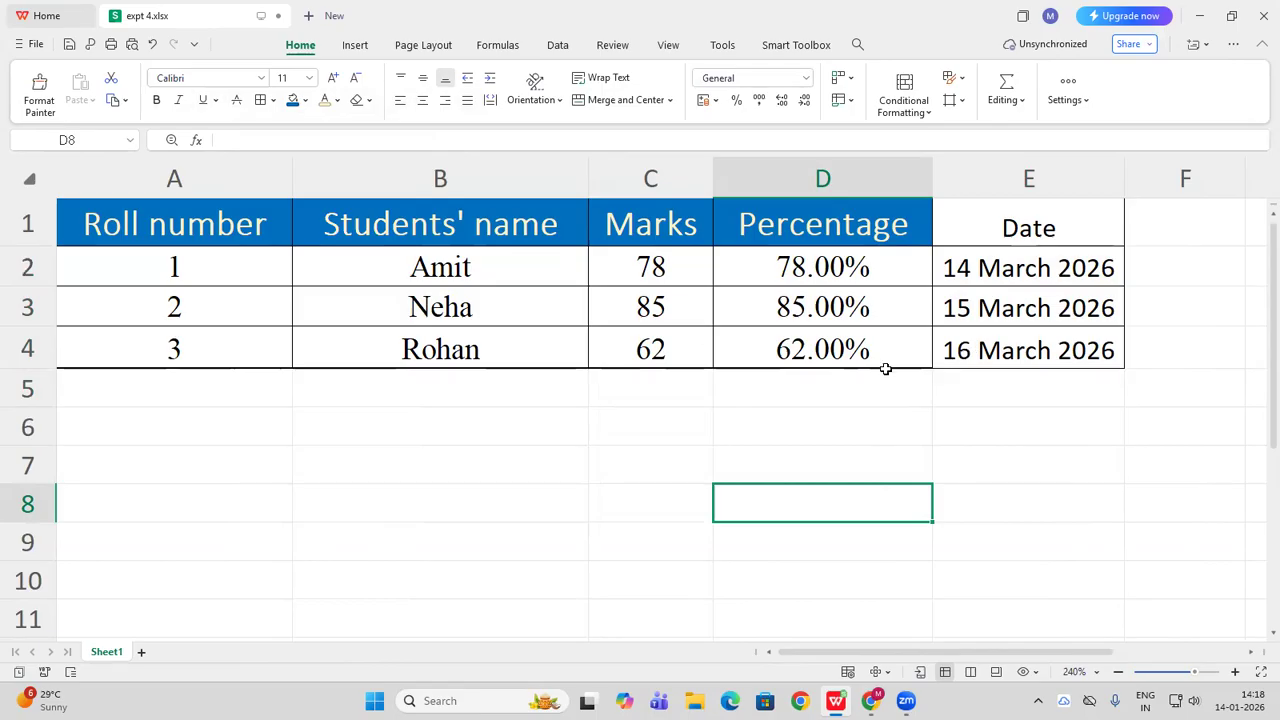
Add a Fees column in F1:F4 with the heading Fees and the values 100000, 150000 and 200000
click(1137, 228)
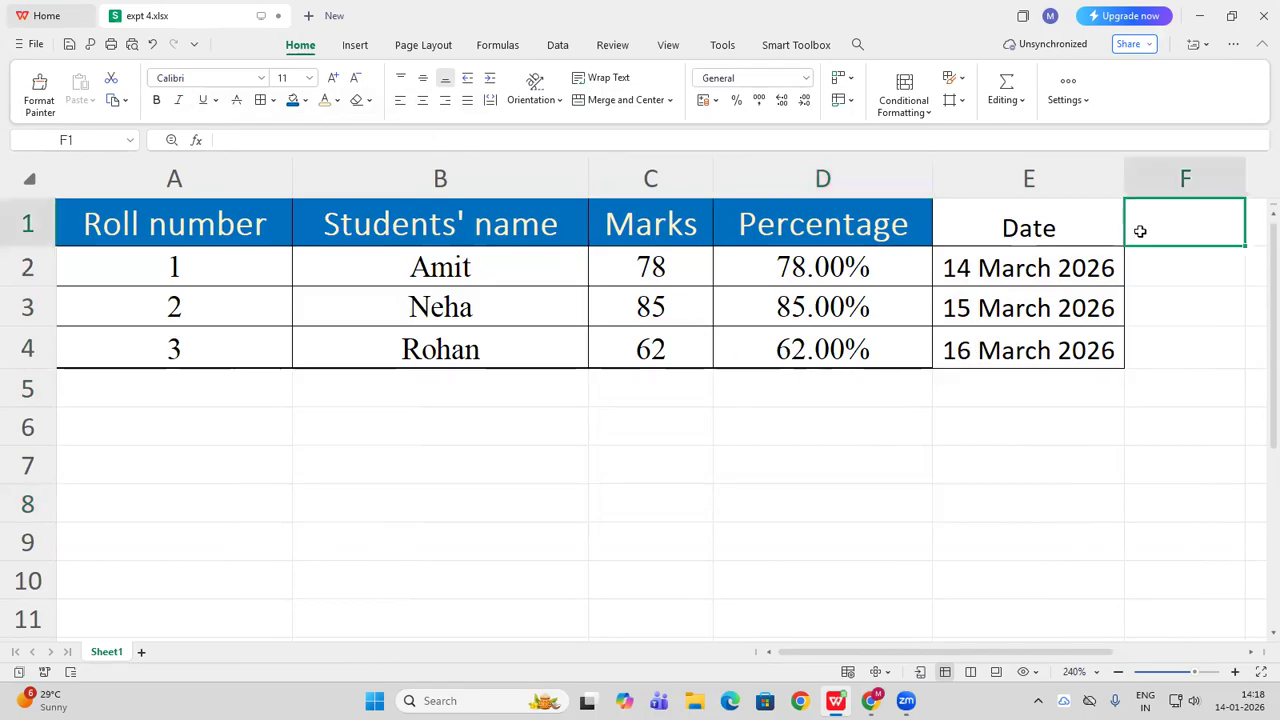
text(Fees)
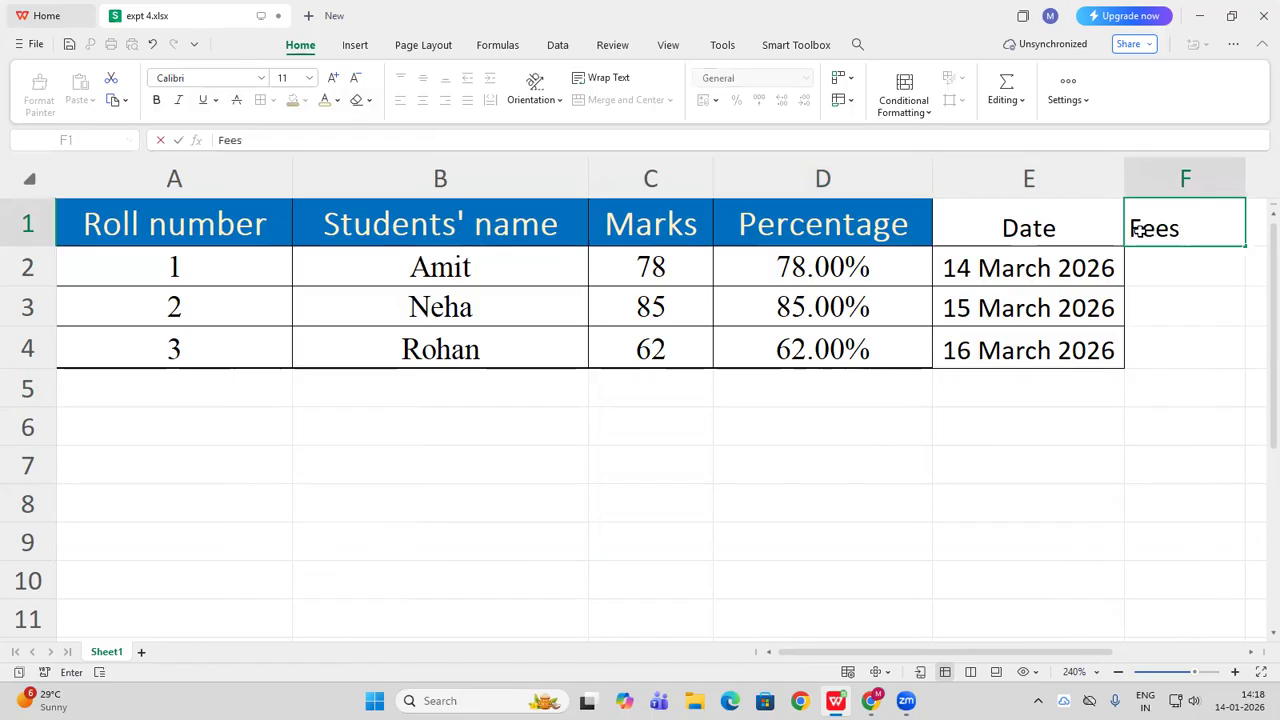
key(Return)
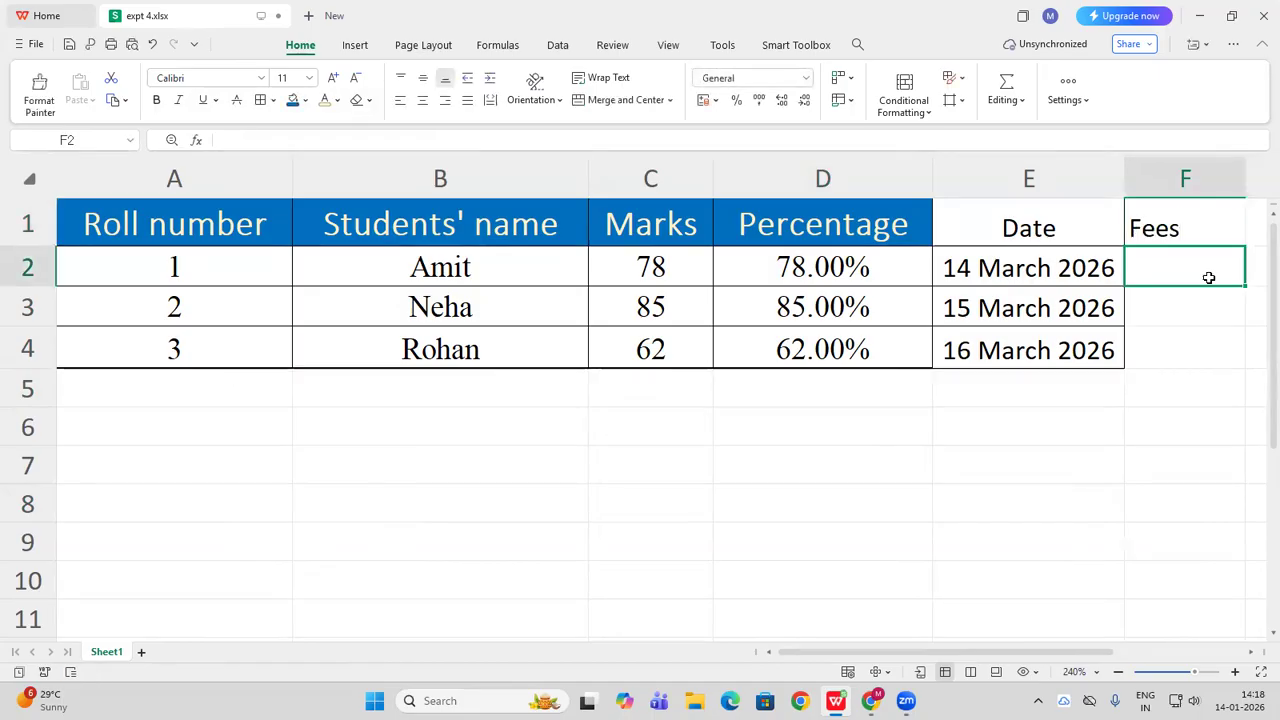
text(1000)
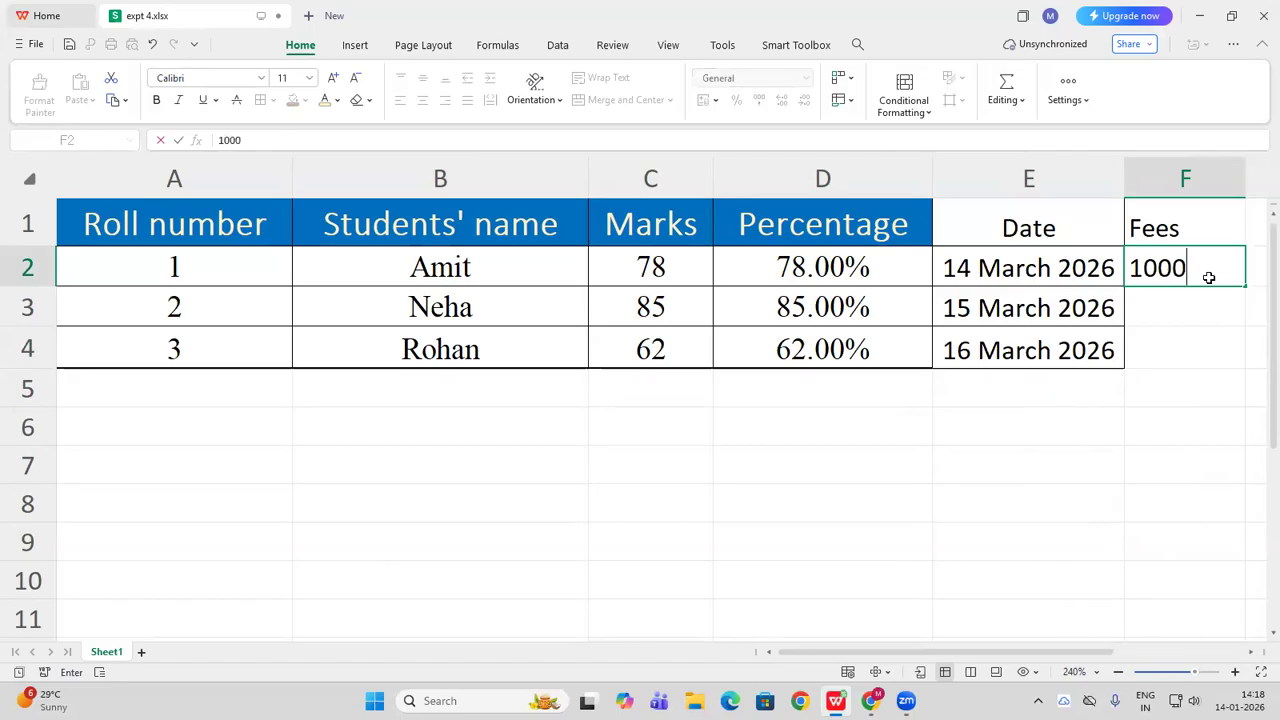
text(00)
key(Return)
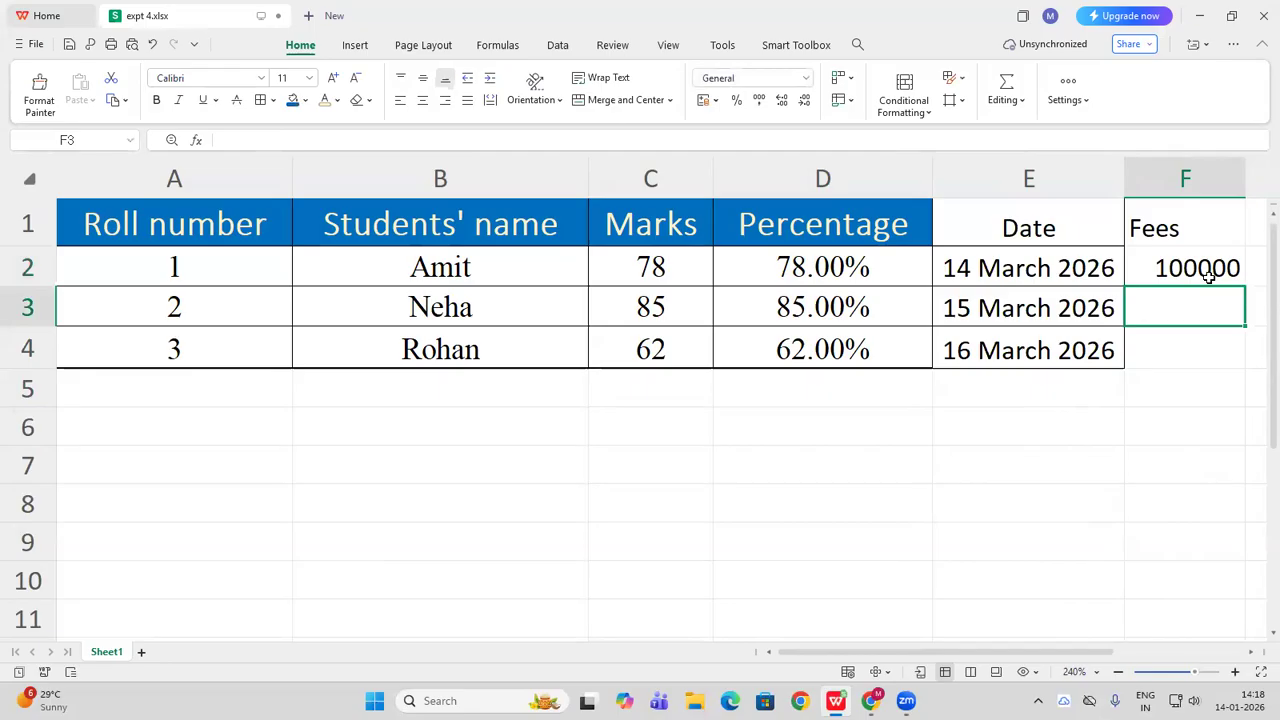
text(1500)
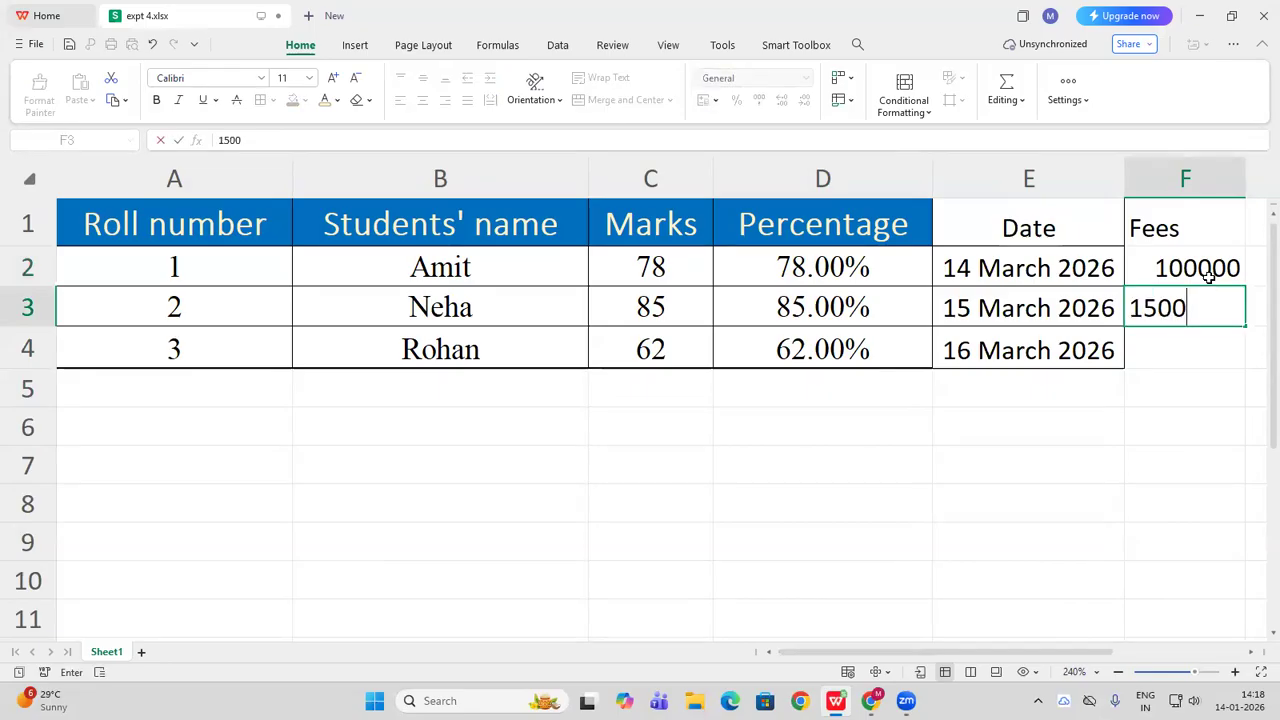
text(00)
key(Return)
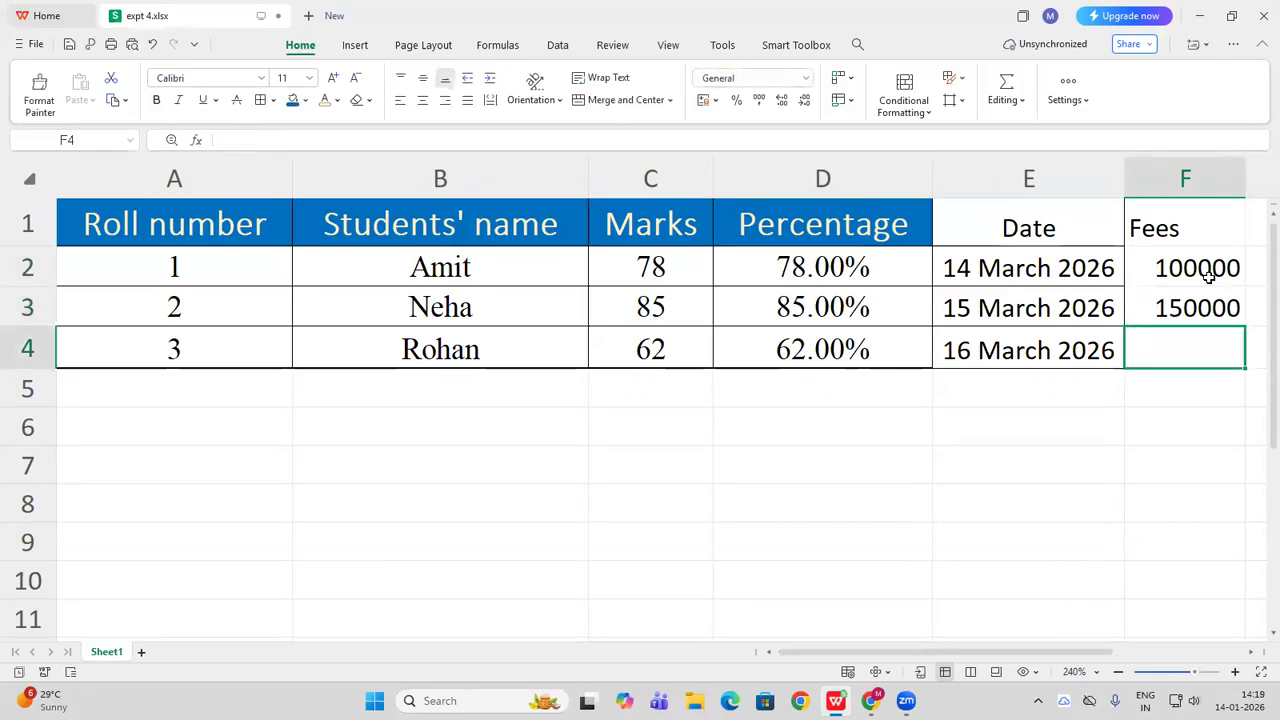
text(200000)
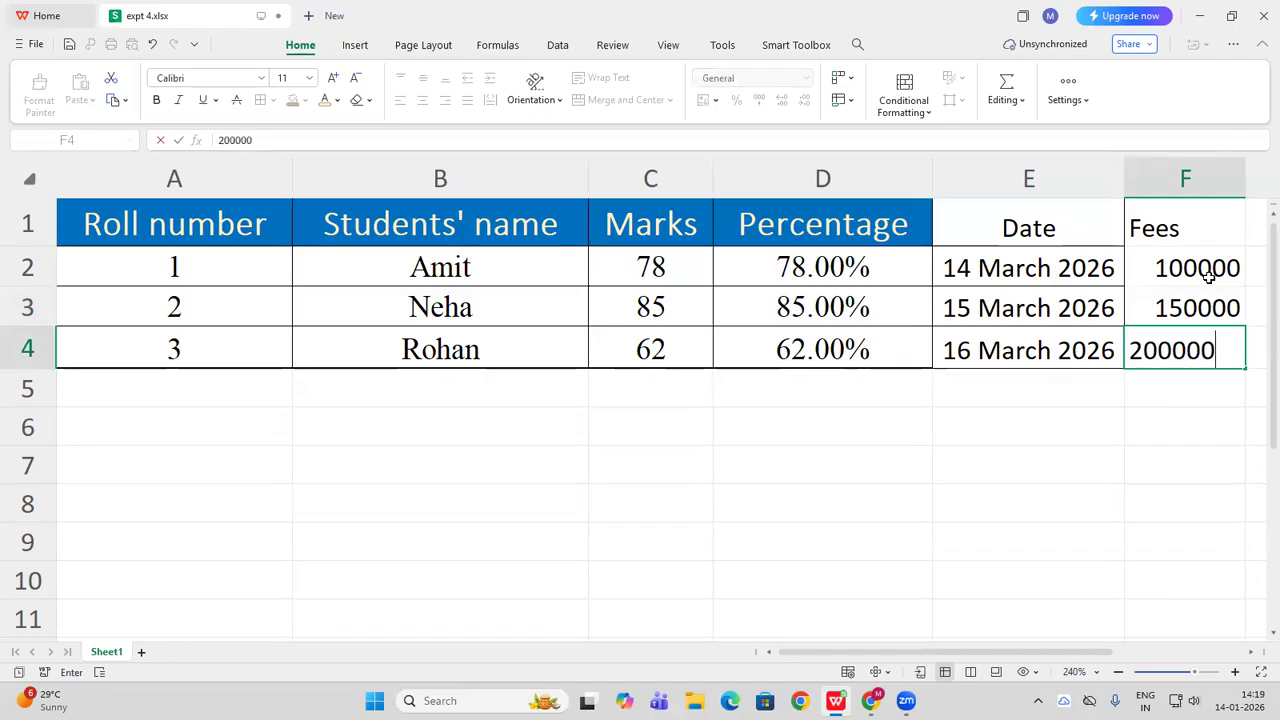
key(Return)
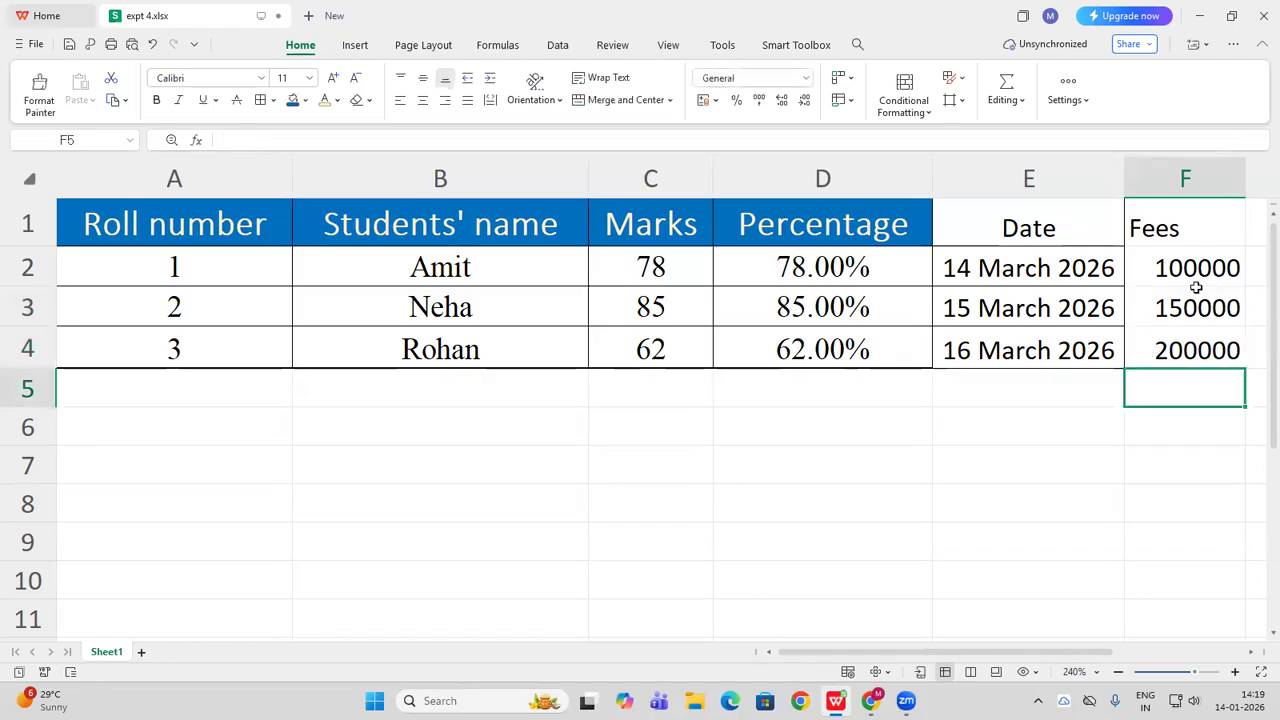
Center the Fees column, F1:F4, horizontally and apply all borders to the Date and Fees columns, E1:F4
drag(1205, 229, 1210, 355)
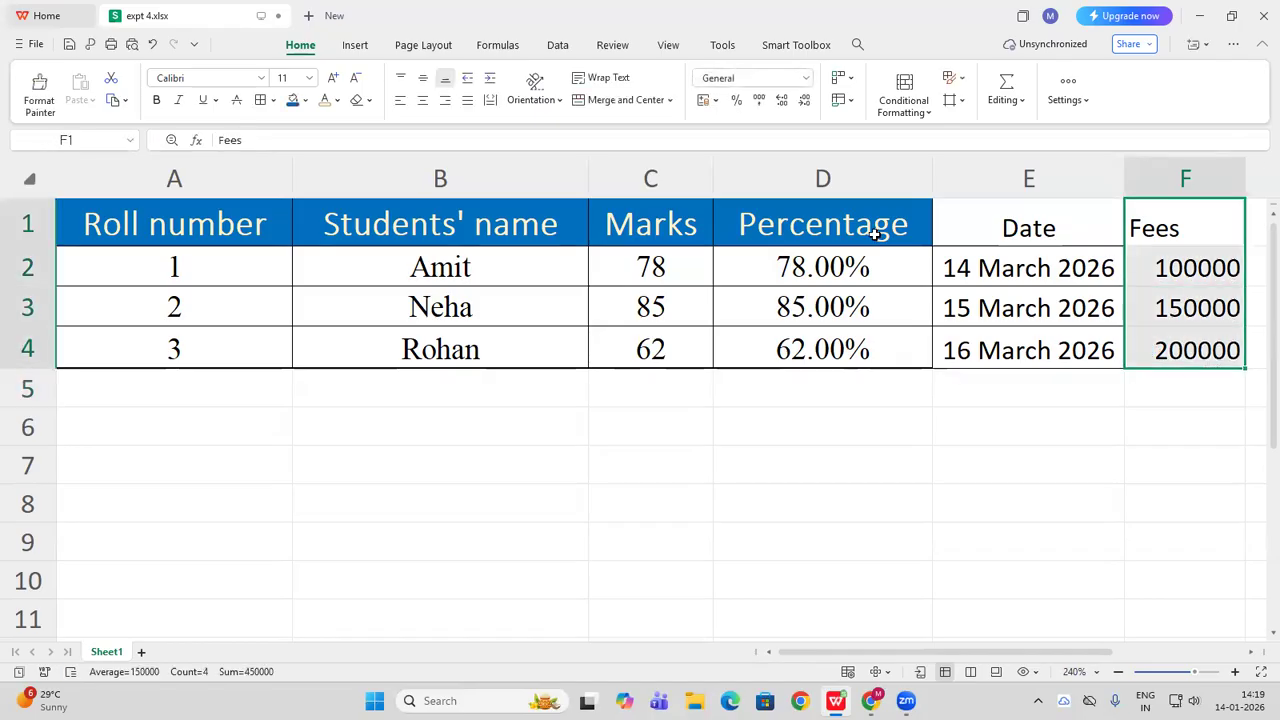
click(422, 100)
drag(1024, 226, 1205, 350)
click(262, 100)
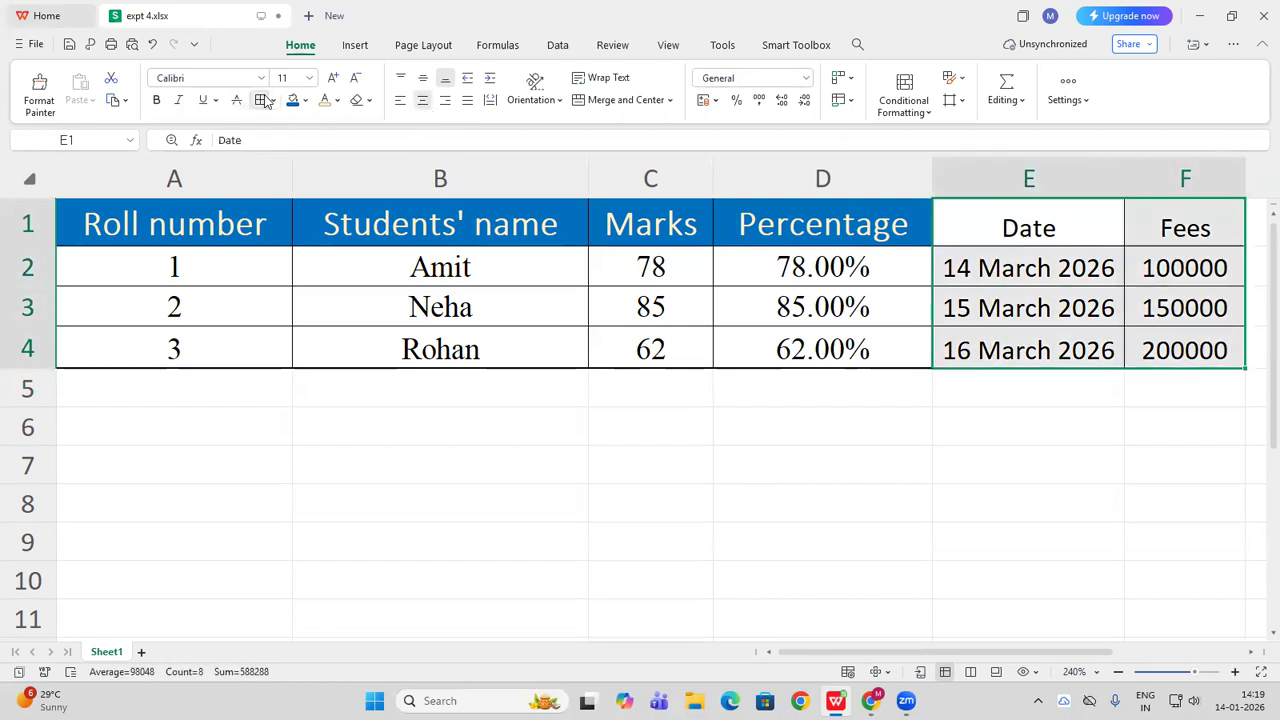
click(934, 395)
Format the fees in F2:F4 as Currency with the ₹ symbol and two decimal places
drag(1192, 272, 1186, 343)
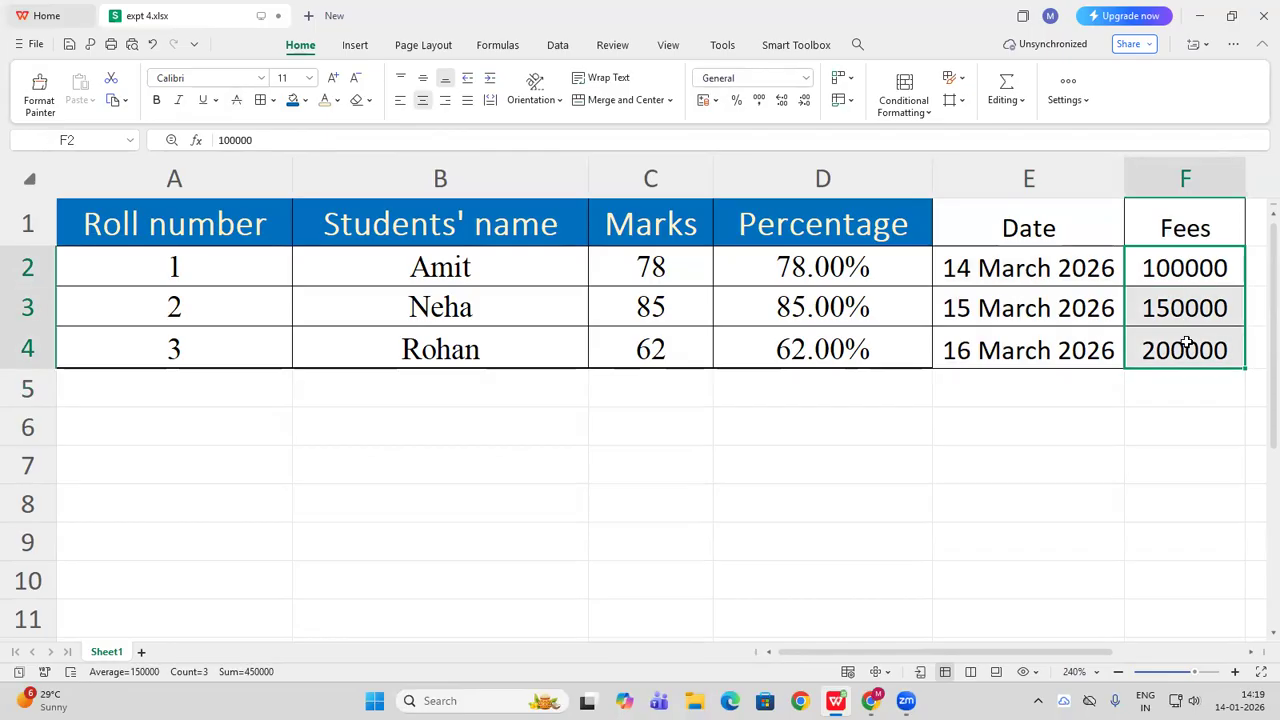
right_click(1186, 343)
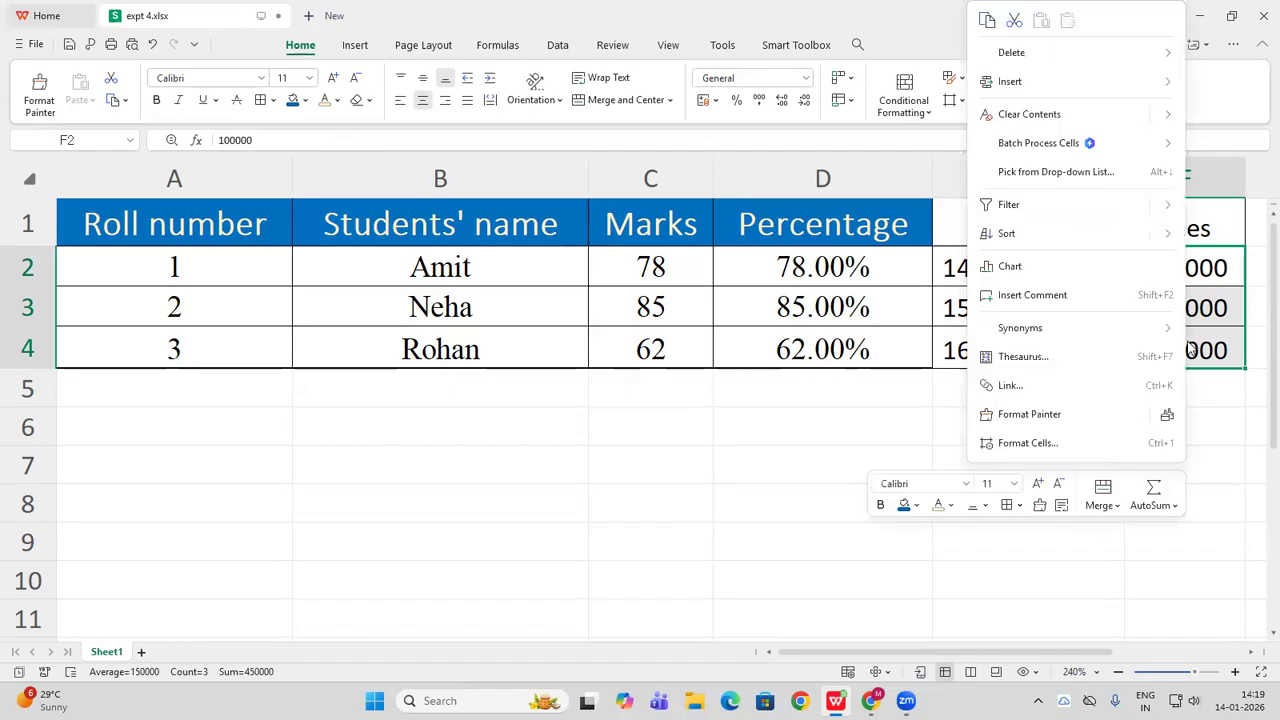
click(1075, 452)
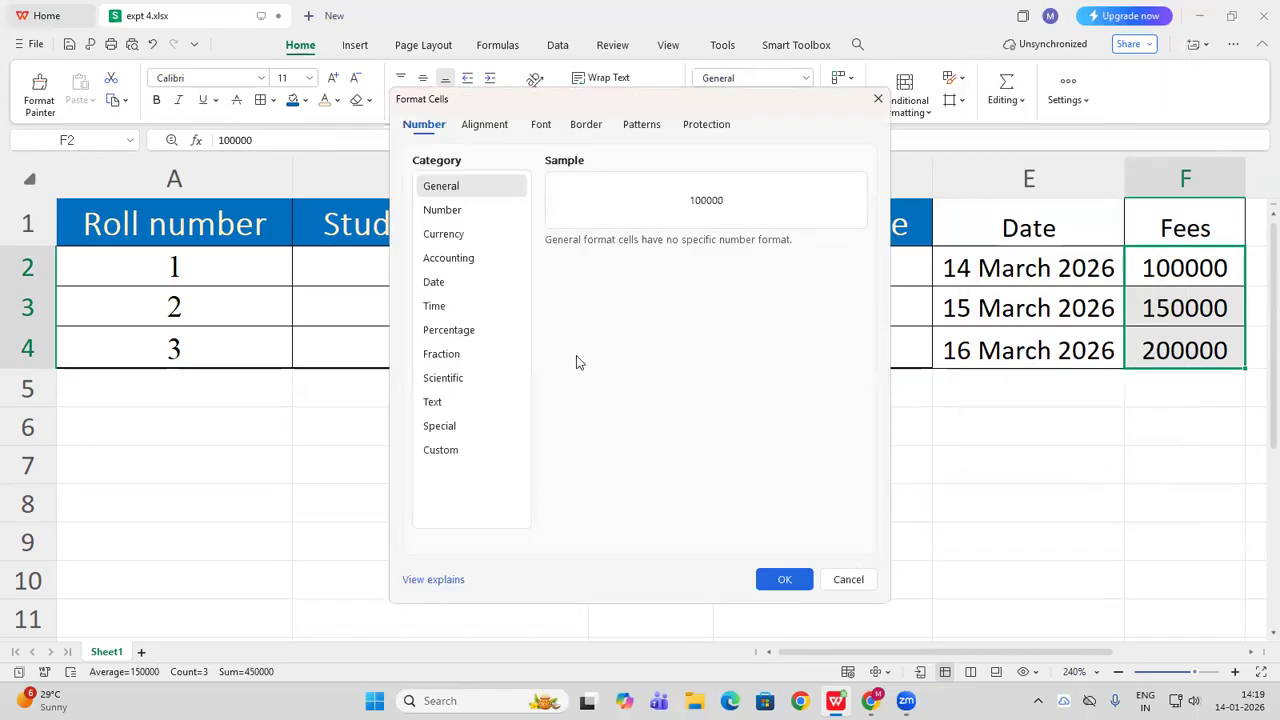
click(455, 240)
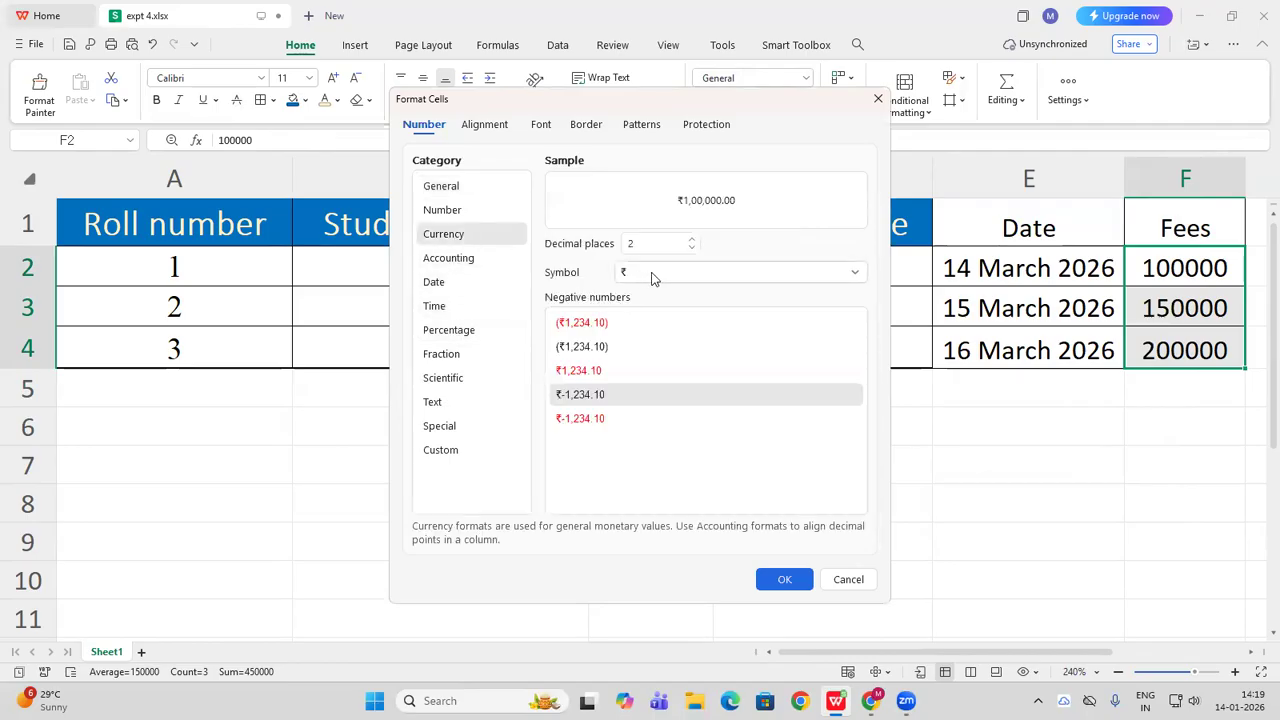
click(854, 273)
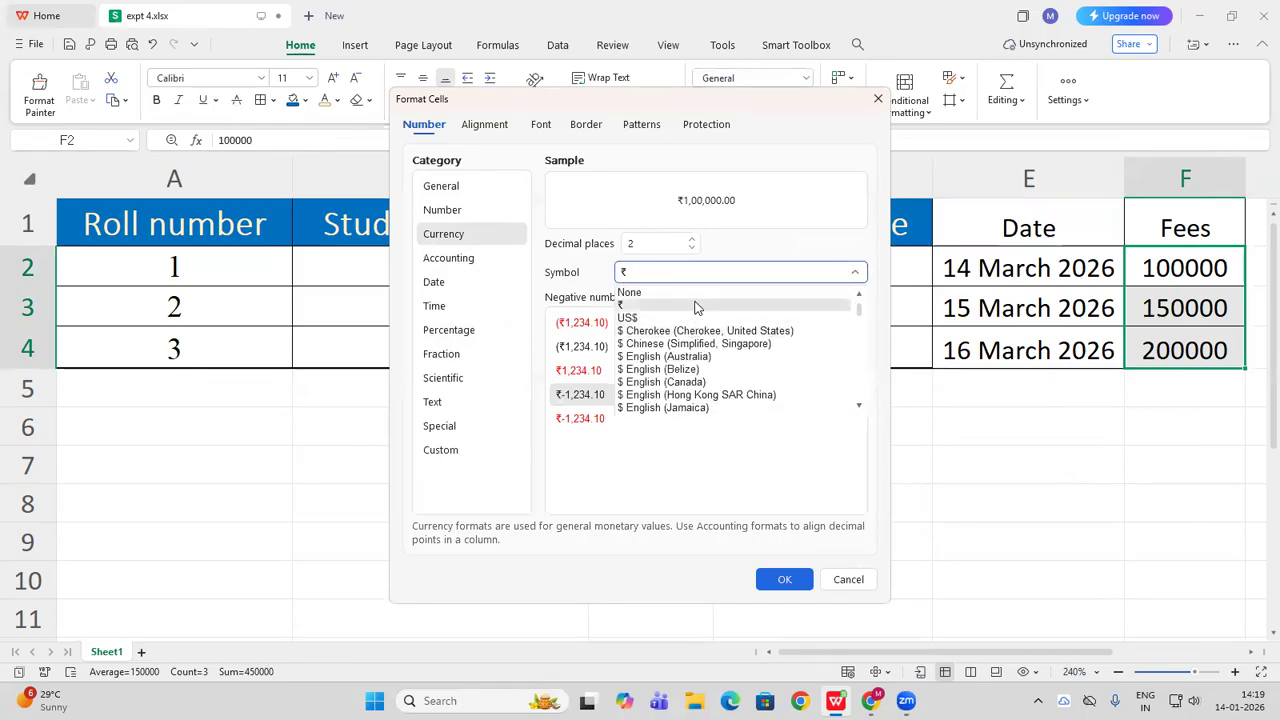
click(694, 305)
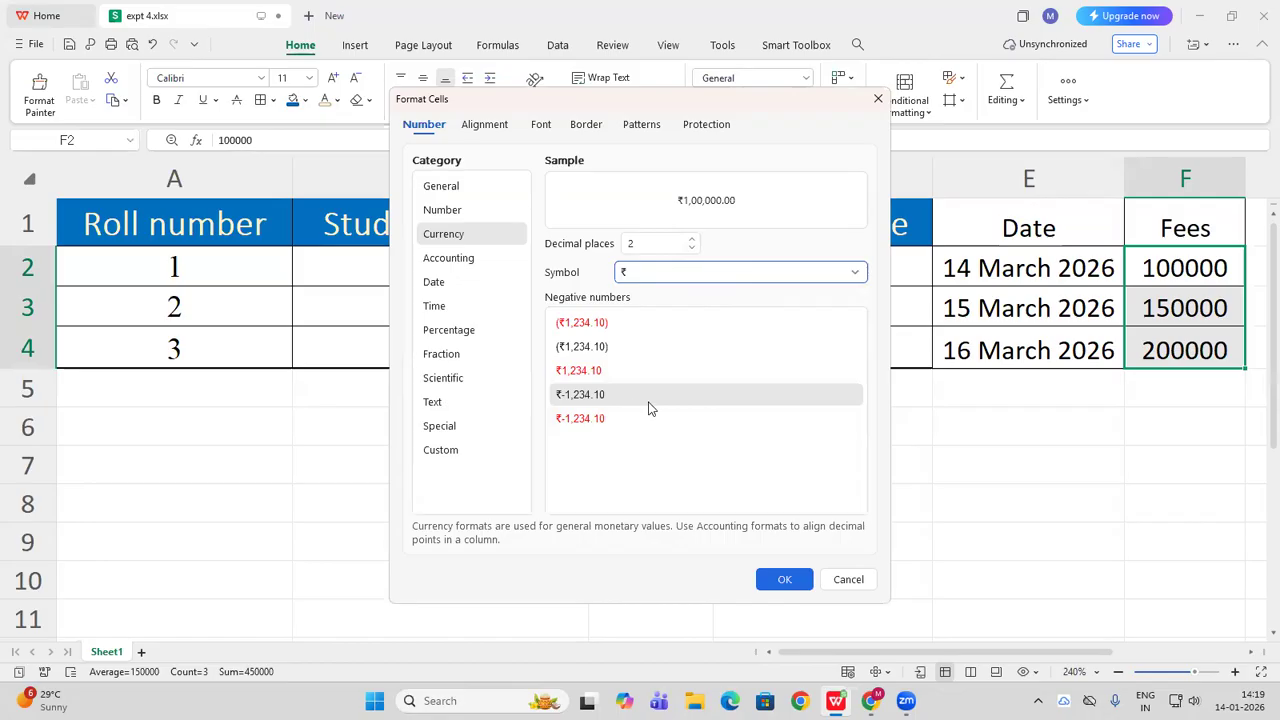
click(784, 580)
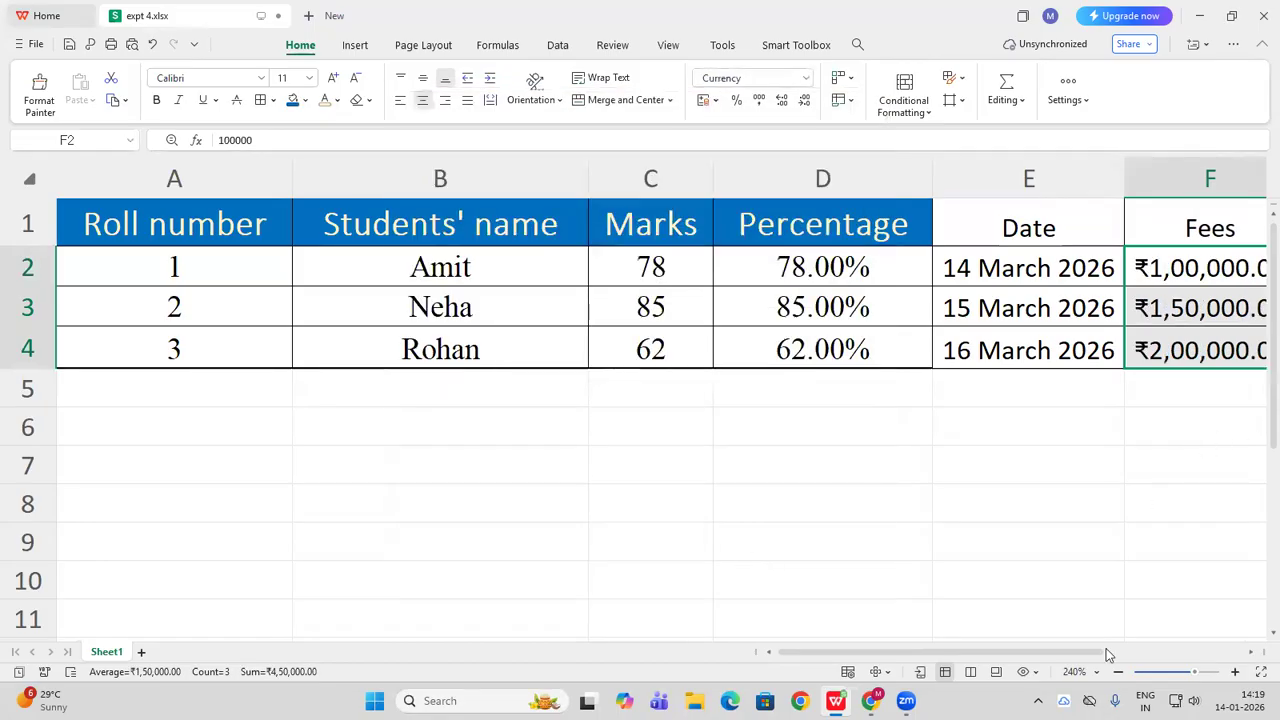
click(1118, 672)
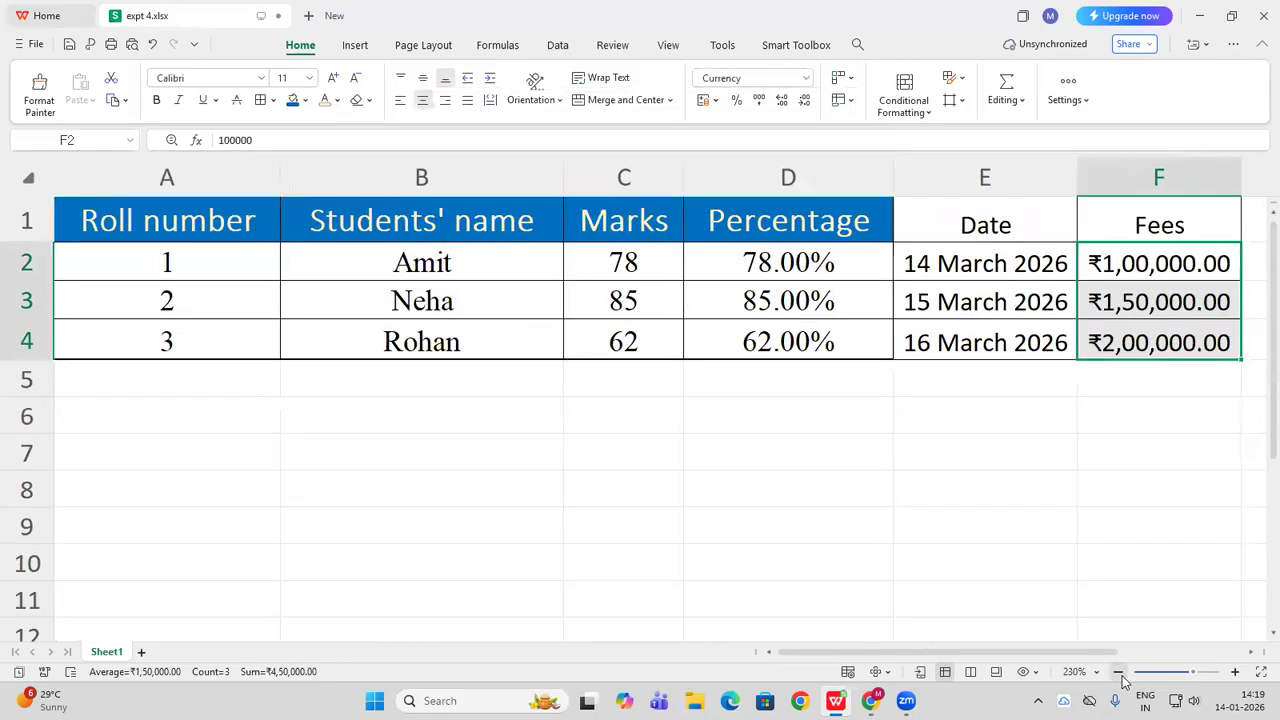
click(1118, 672)
click(1166, 430)
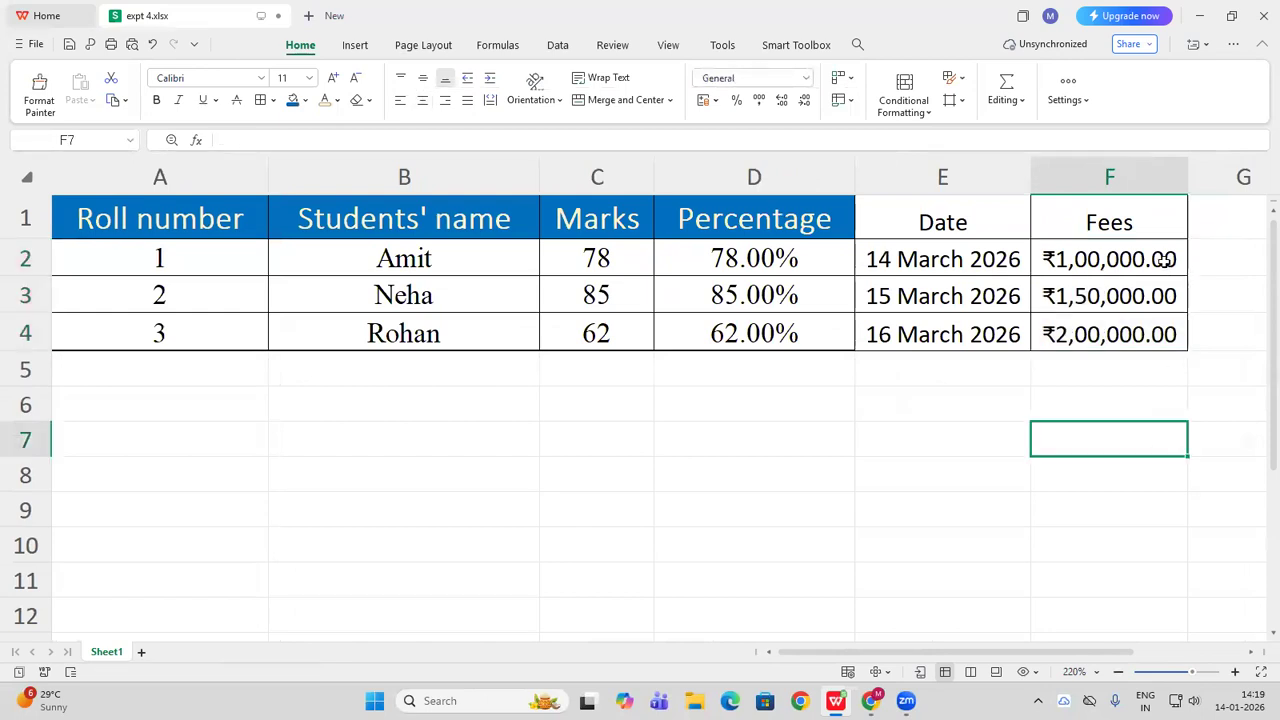
Change the currency symbol of the fees in F2:F4 to US$
drag(1163, 258, 1166, 338)
right_click(1166, 360)
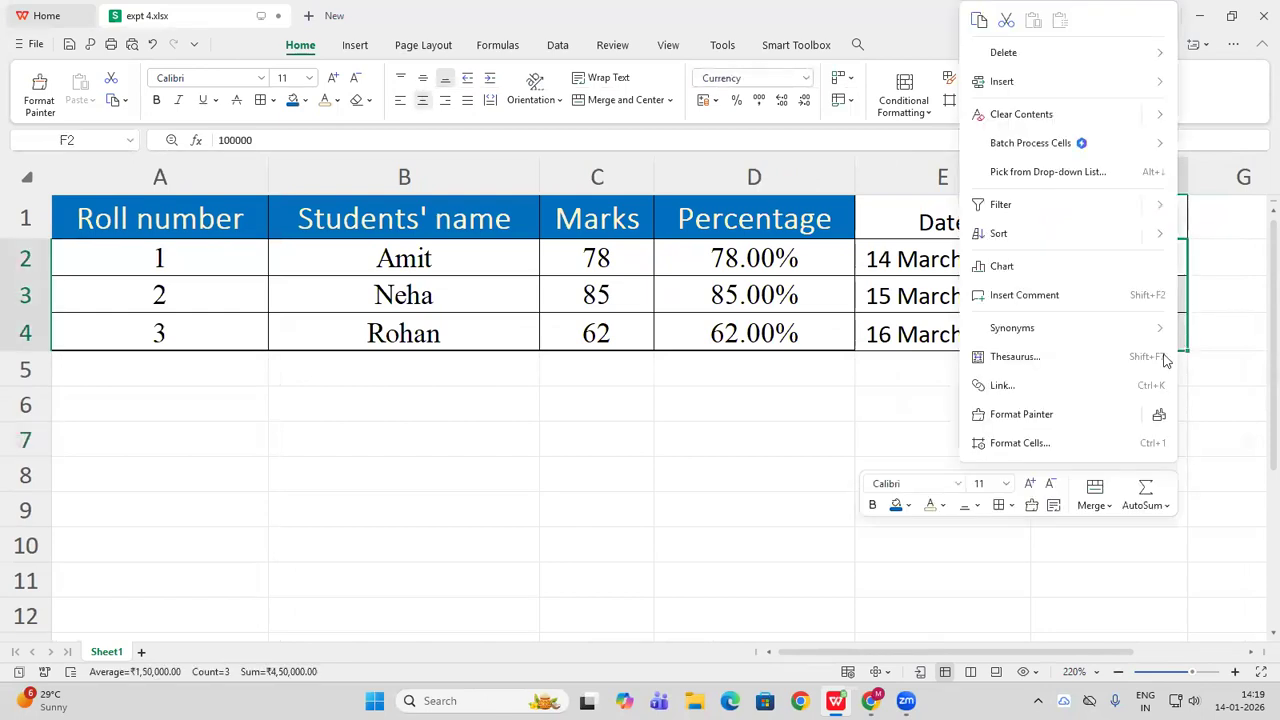
click(1074, 445)
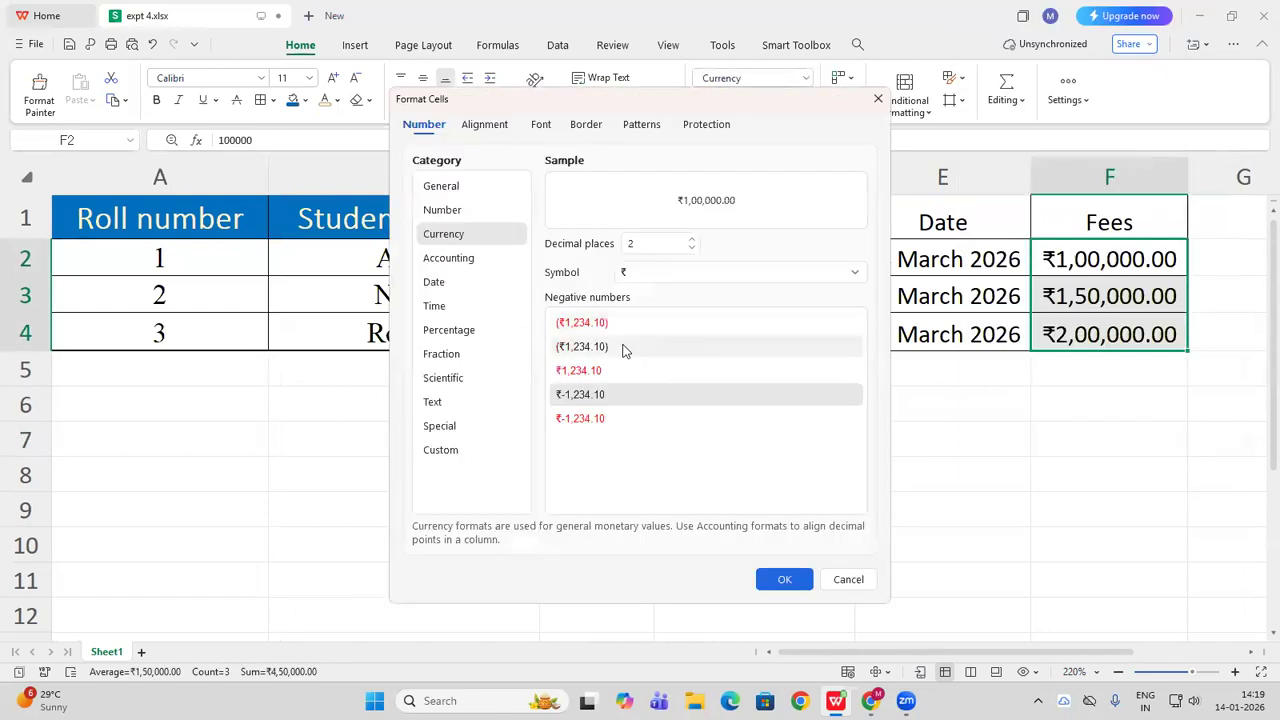
click(700, 273)
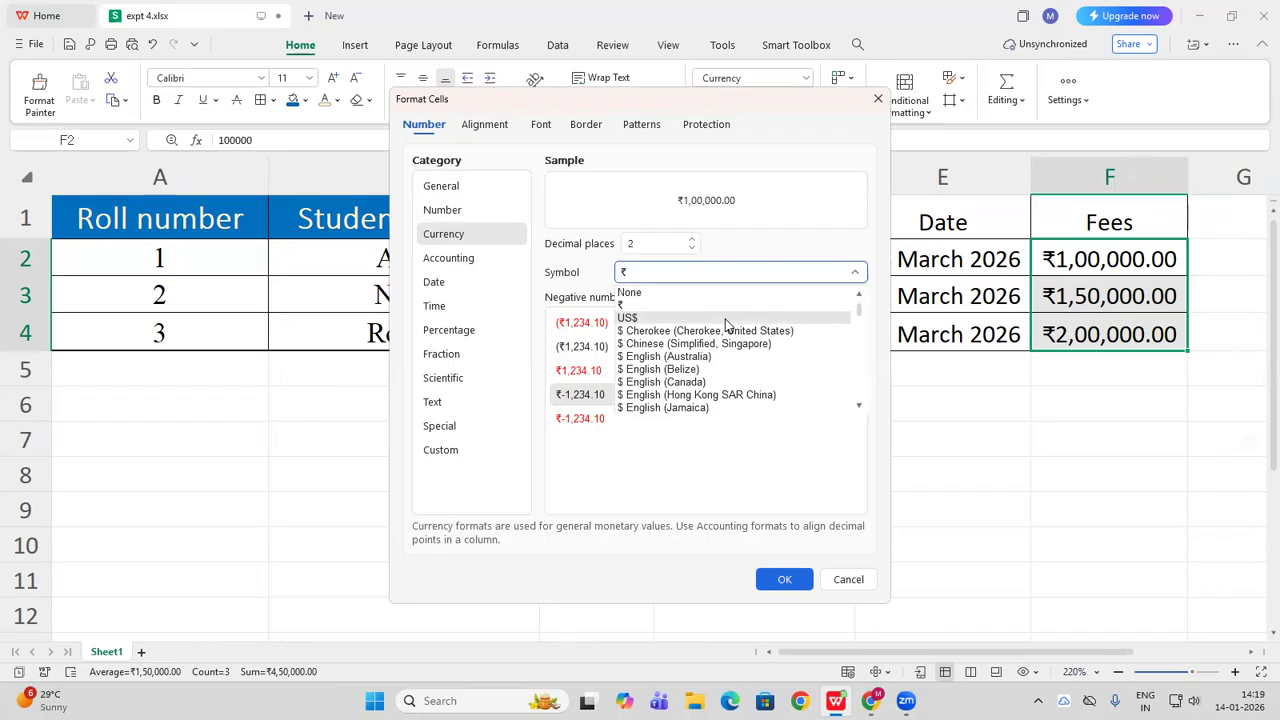
click(719, 318)
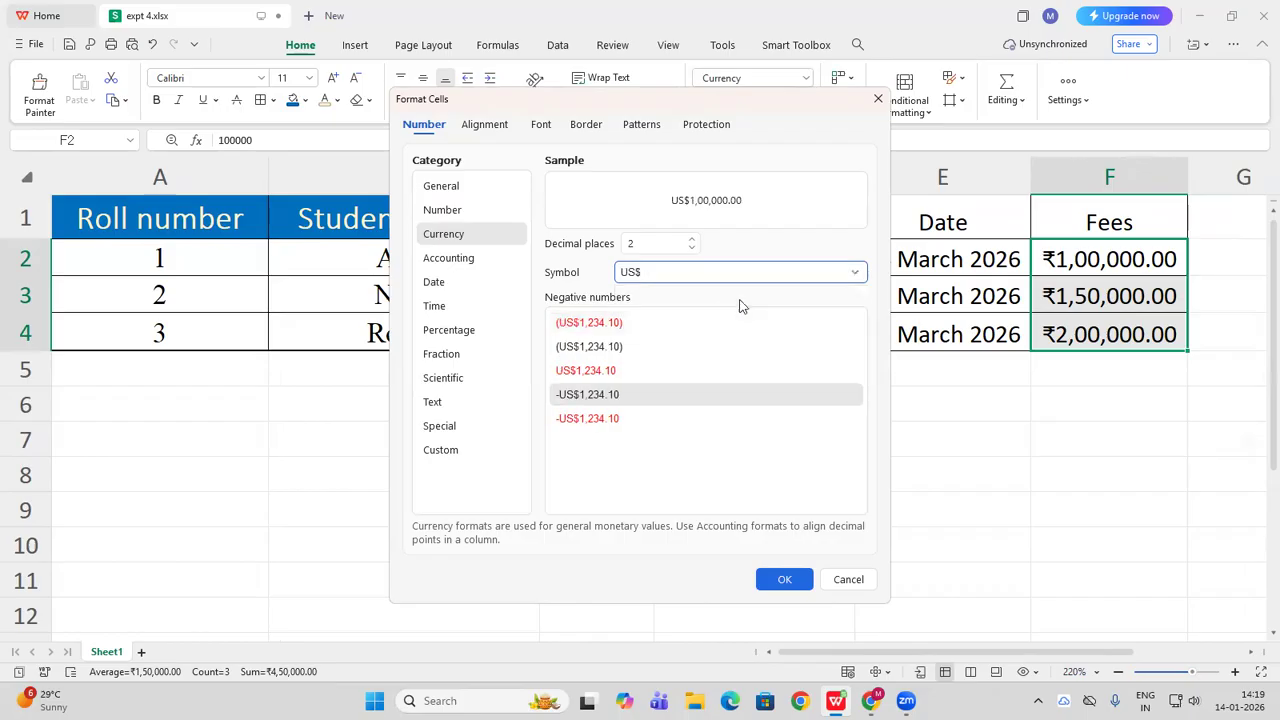
click(785, 580)
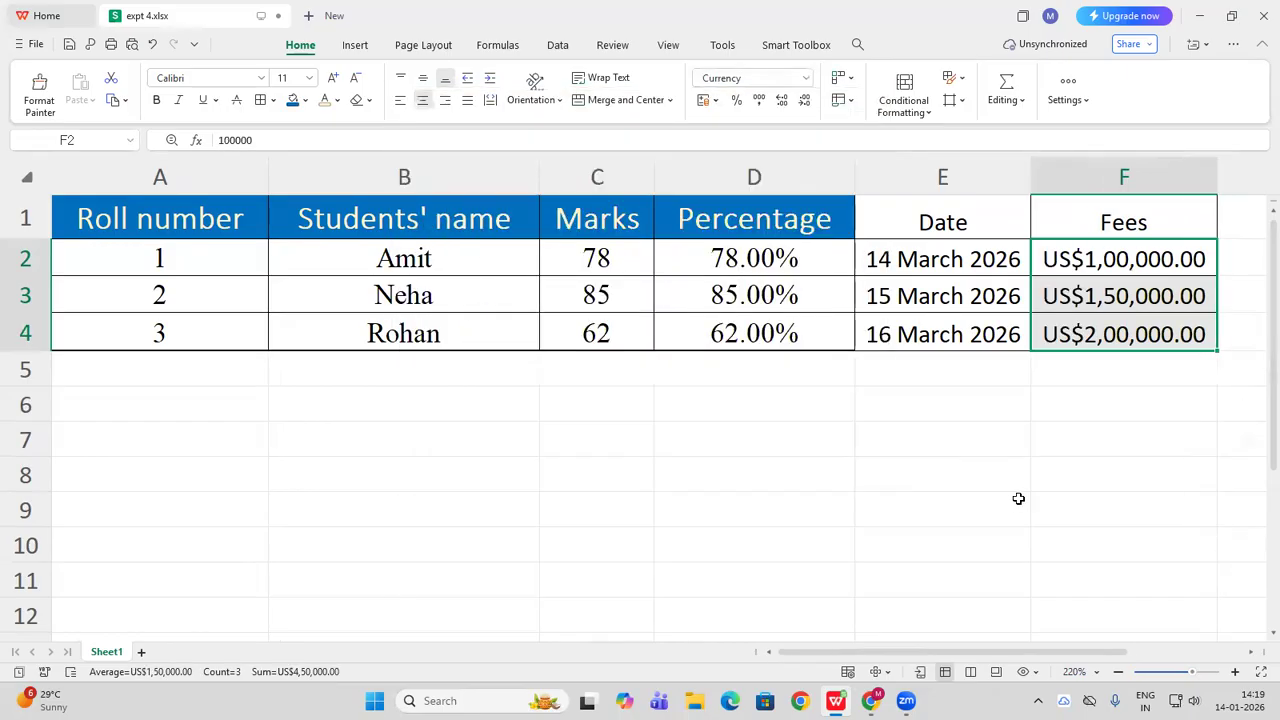
click(1015, 499)
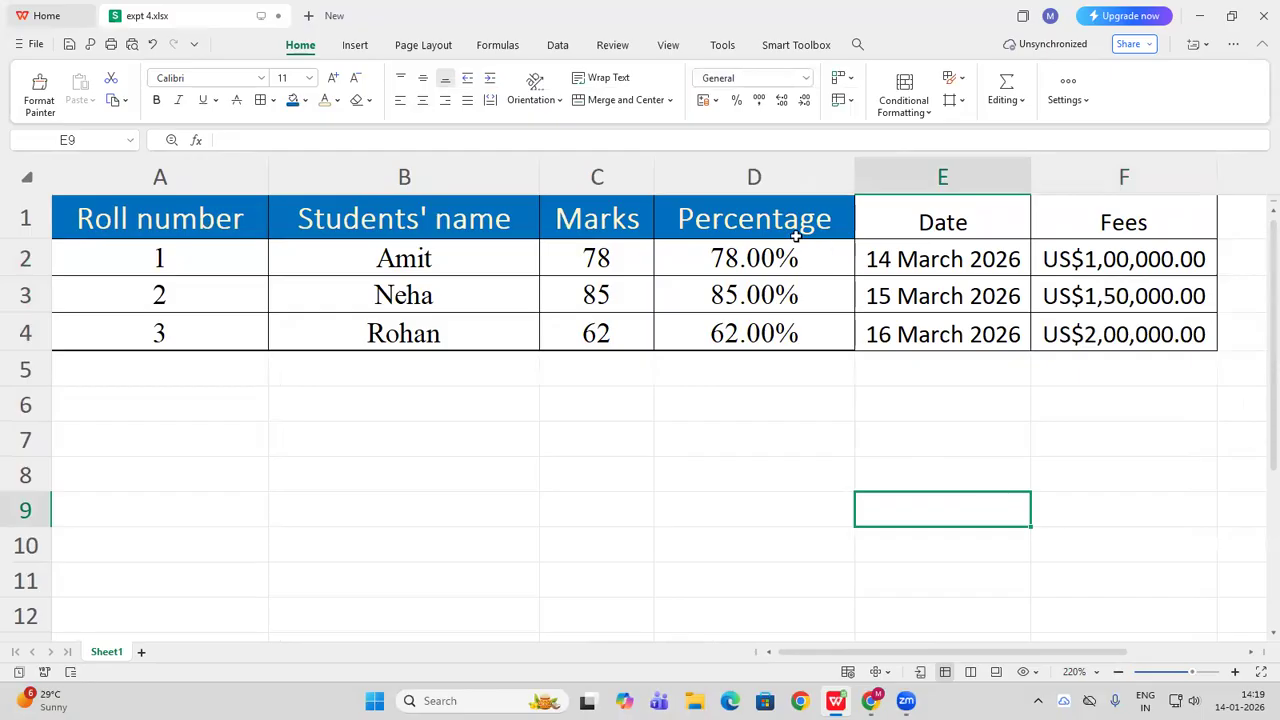
Give the header row, A1:F1, a white fill and black font color
drag(125, 220, 1123, 200)
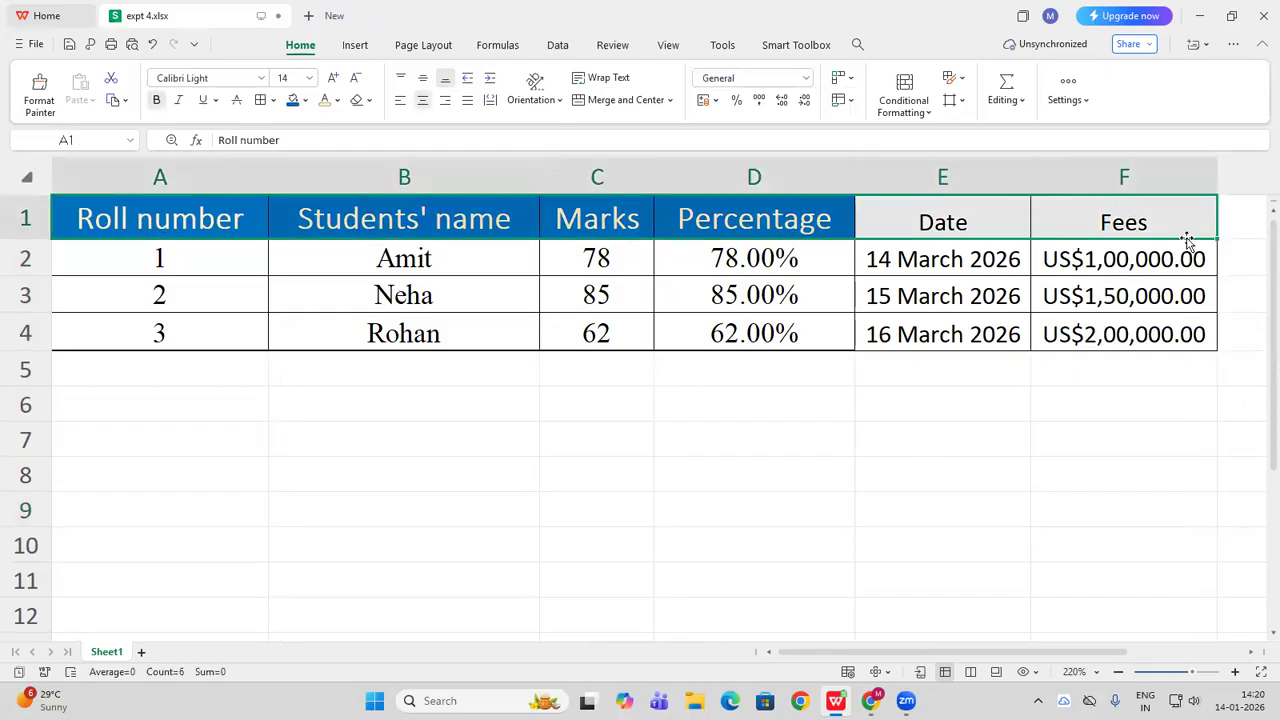
click(306, 101)
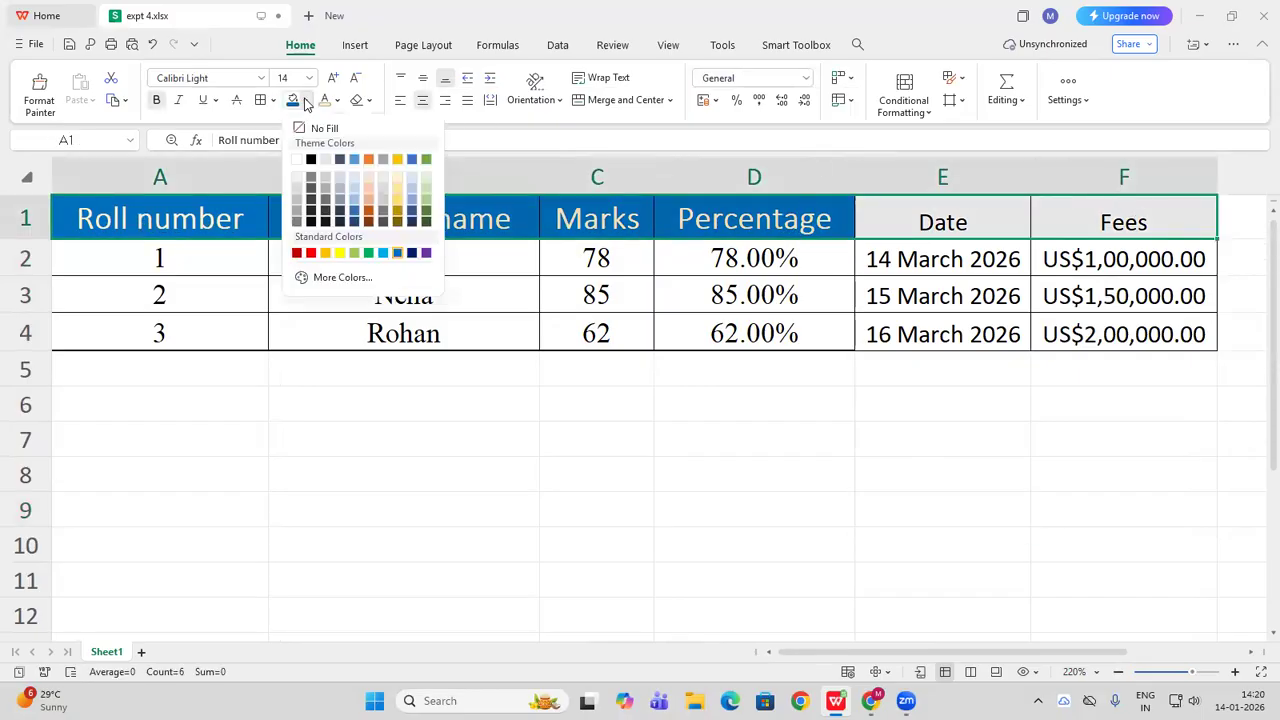
click(296, 160)
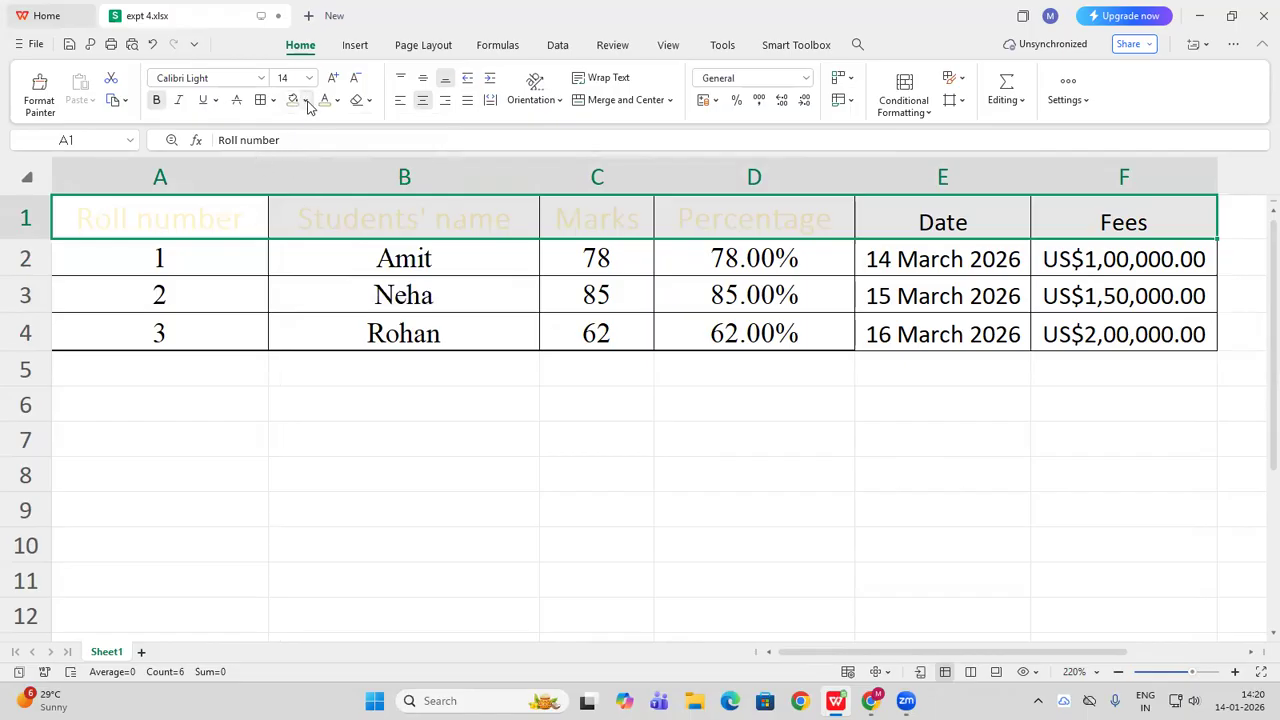
click(338, 101)
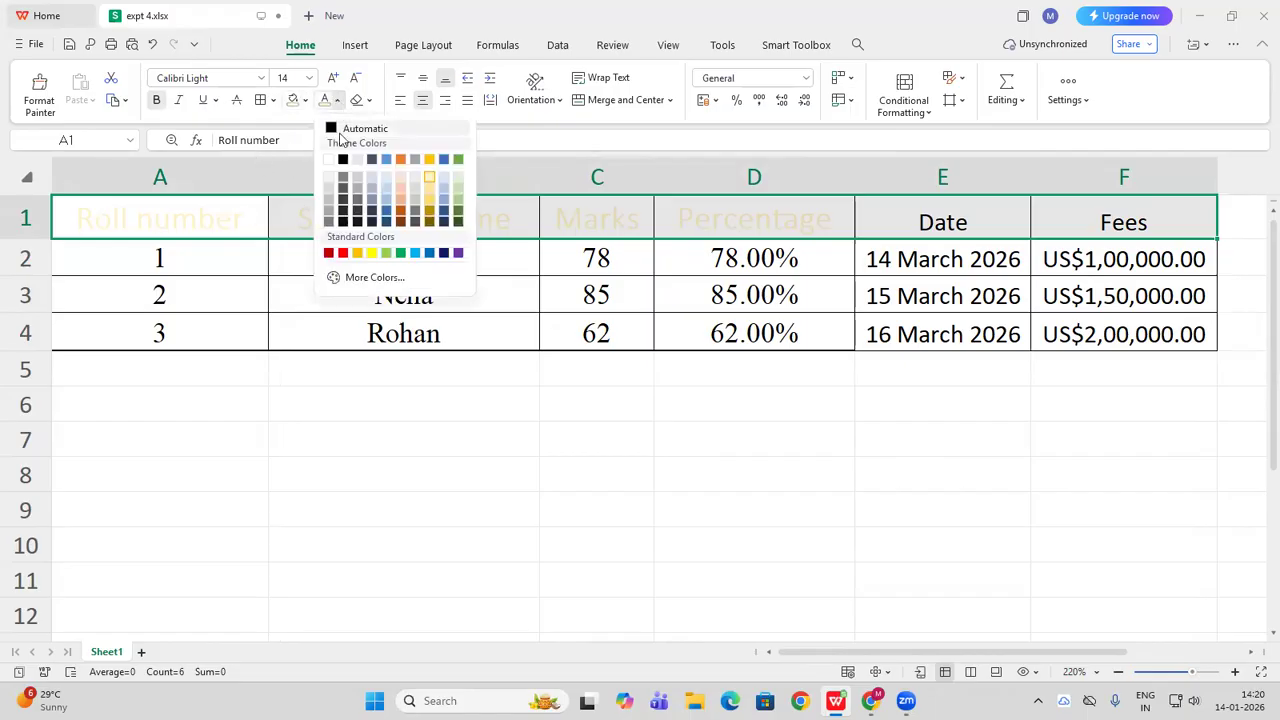
click(343, 161)
click(836, 430)
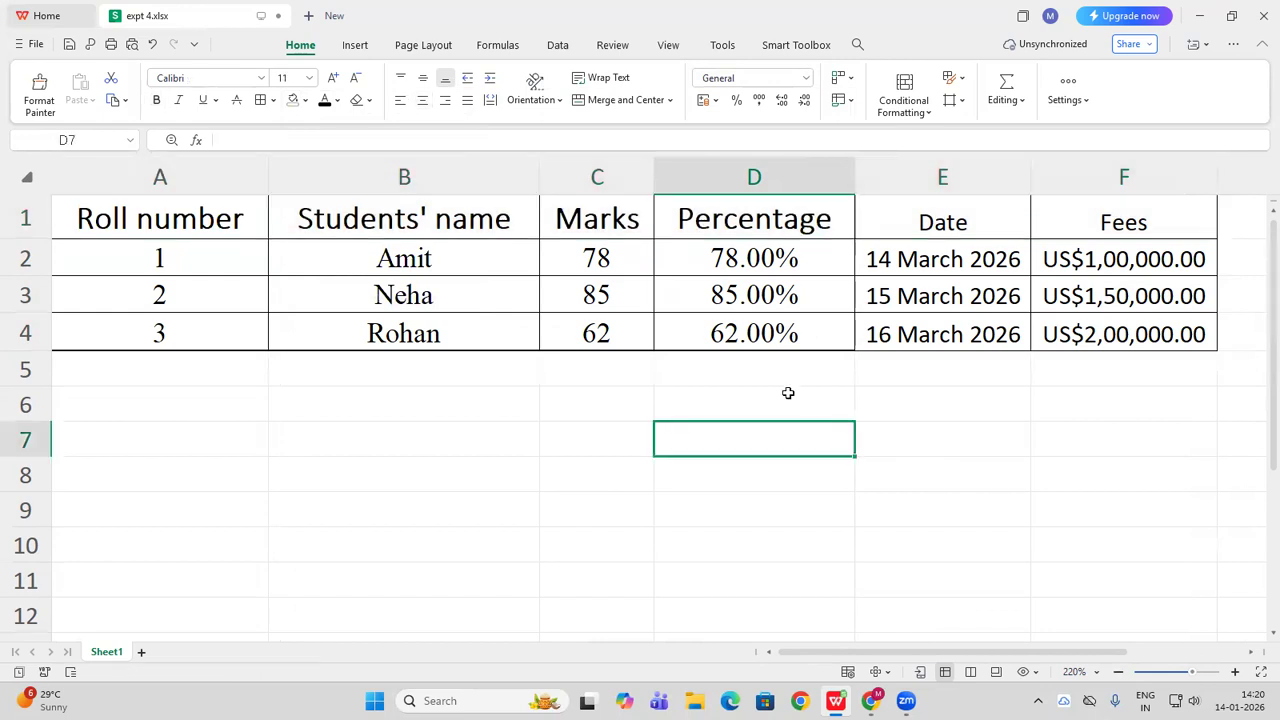
Center the whole table, A1:F4, horizontally and apply all borders to it
drag(157, 217, 1106, 333)
click(422, 101)
click(422, 101)
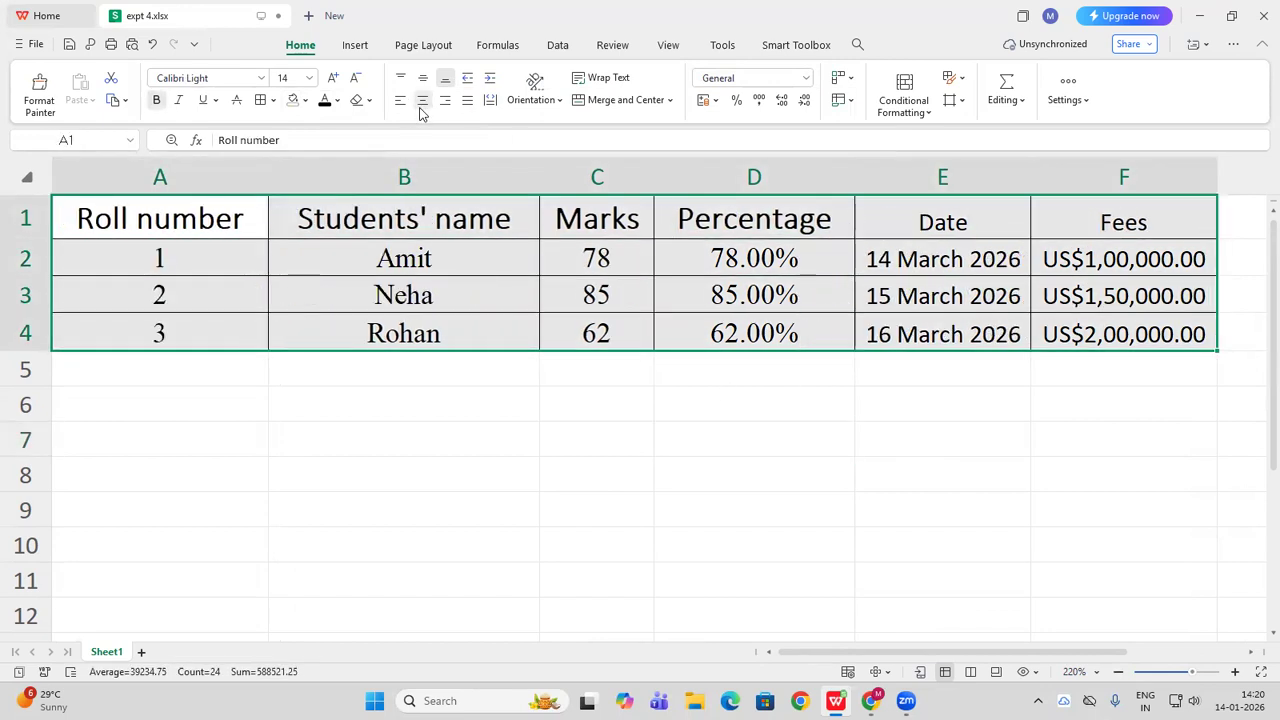
click(262, 101)
click(770, 442)
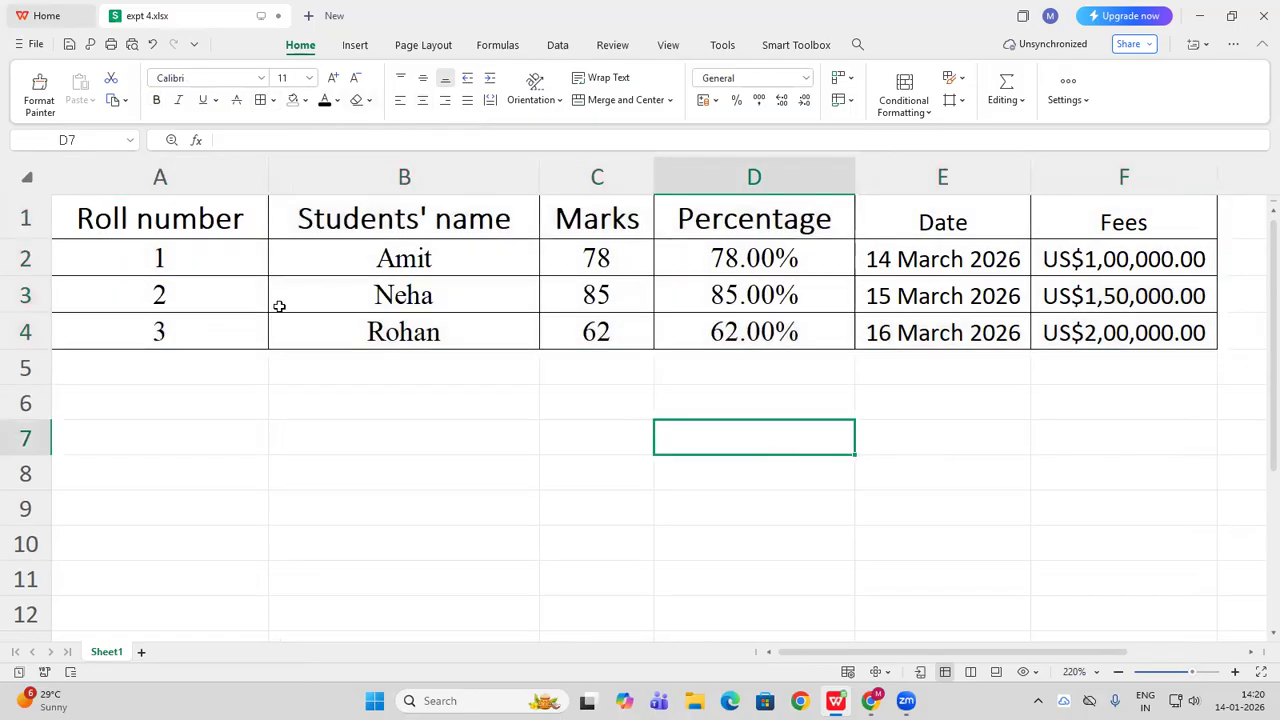
Turn off bold for the headings in A1:F1
drag(200, 230, 1103, 229)
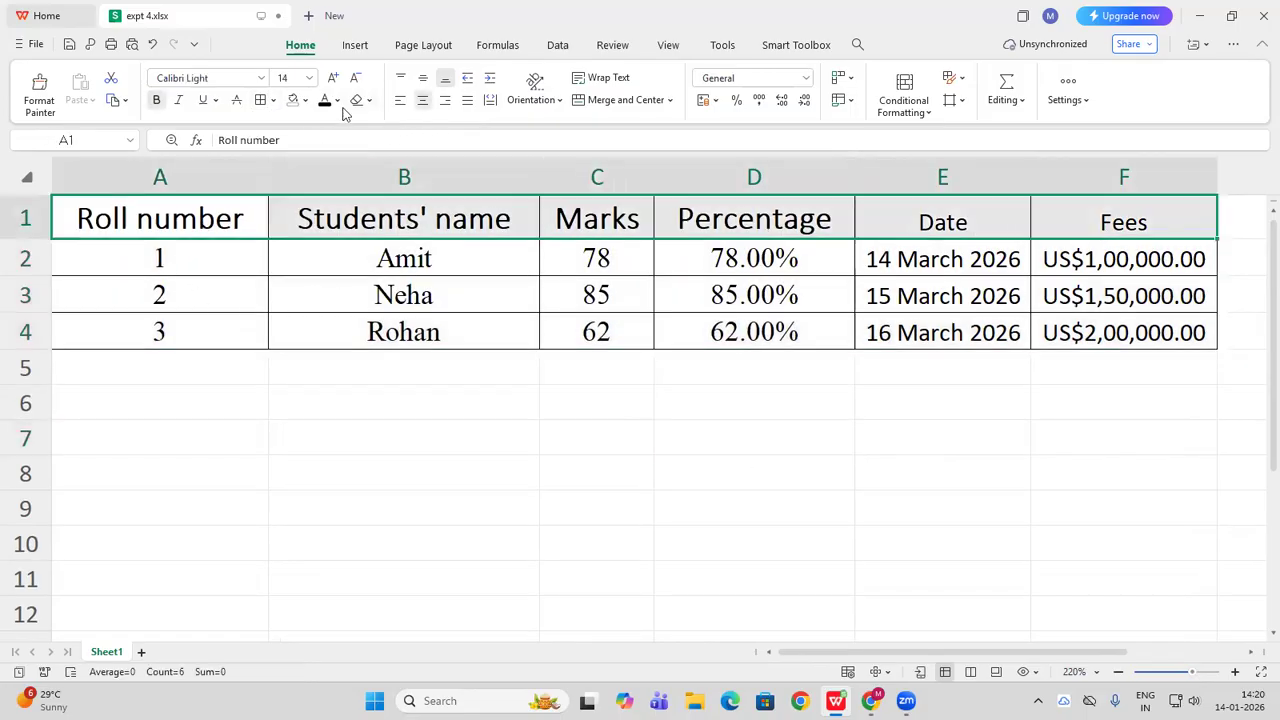
click(156, 101)
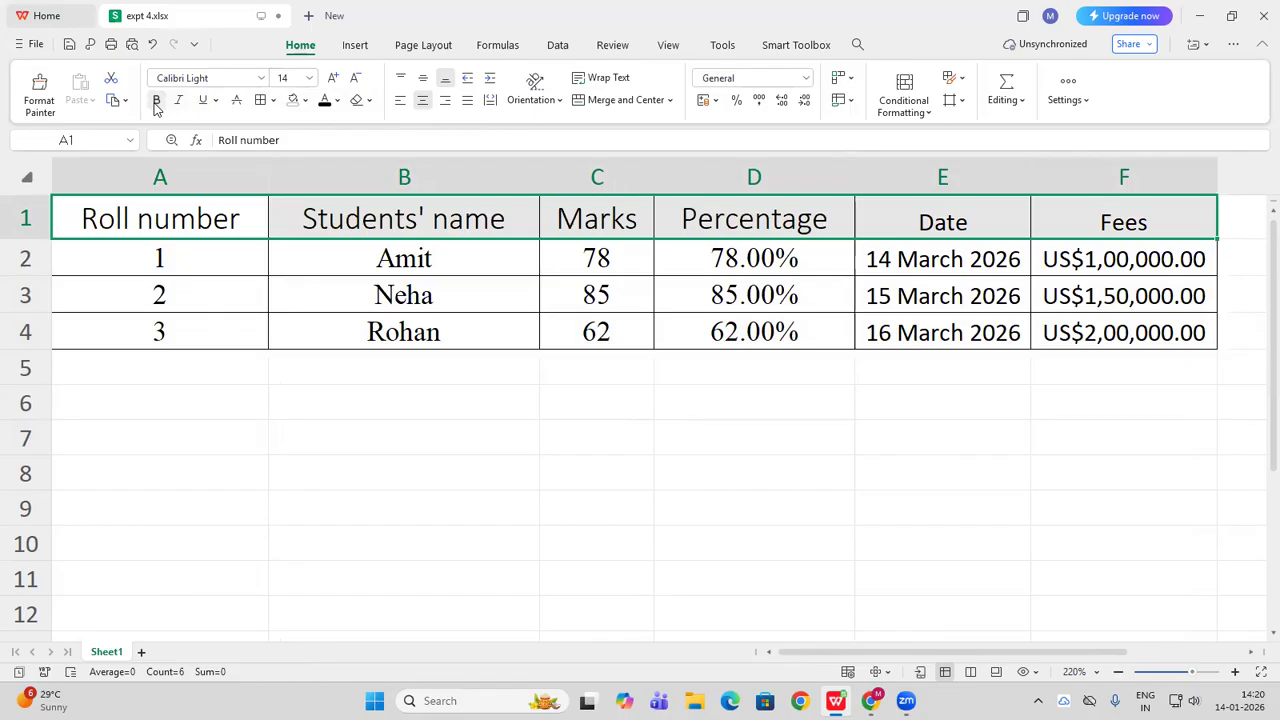
Make the headings in A1:F1 bold again and deselect the header row
click(155, 104)
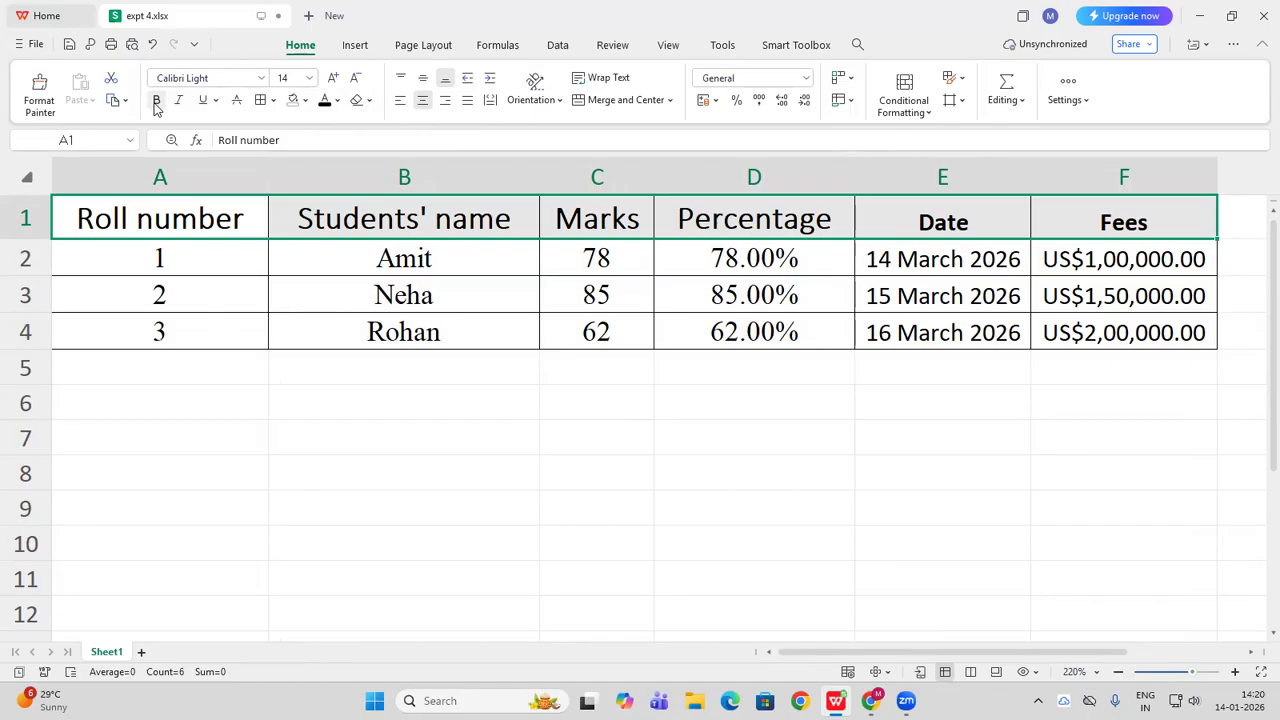
click(397, 396)
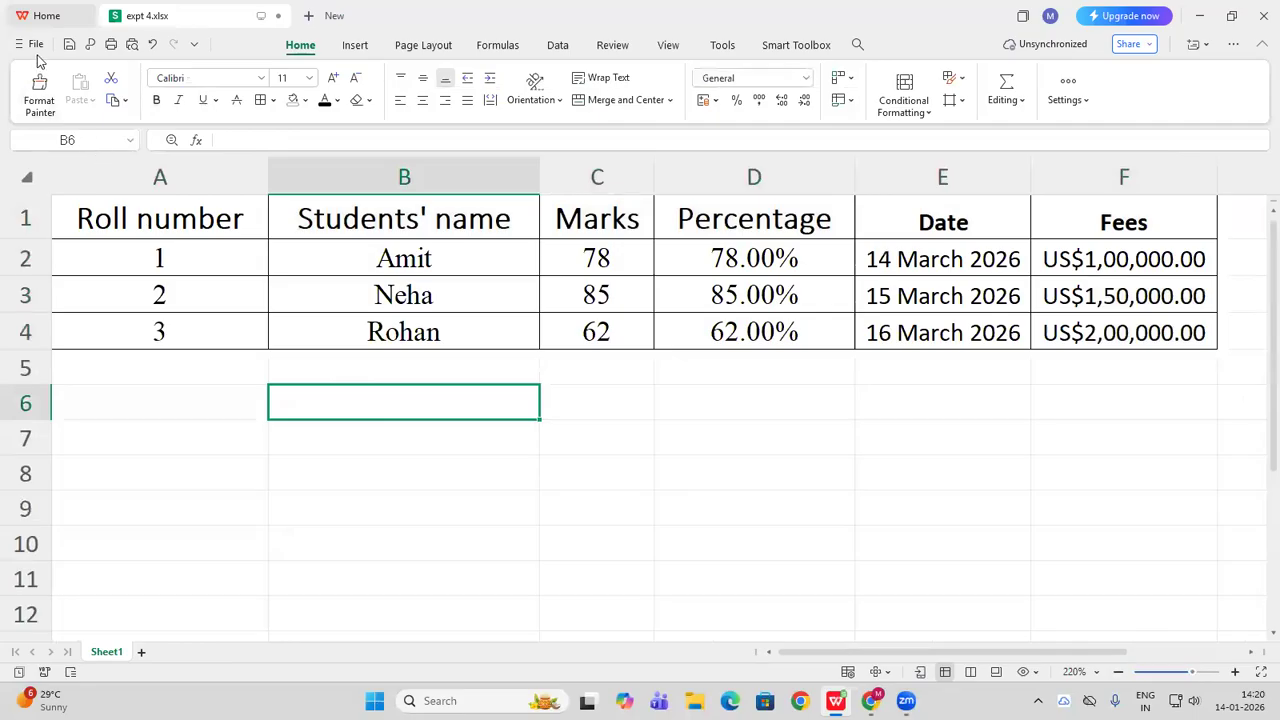
Save the workbook under the new name "Expt 4 .xlsx" in the Desktop folder as a Microsoft Excel Workbook
click(20, 47)
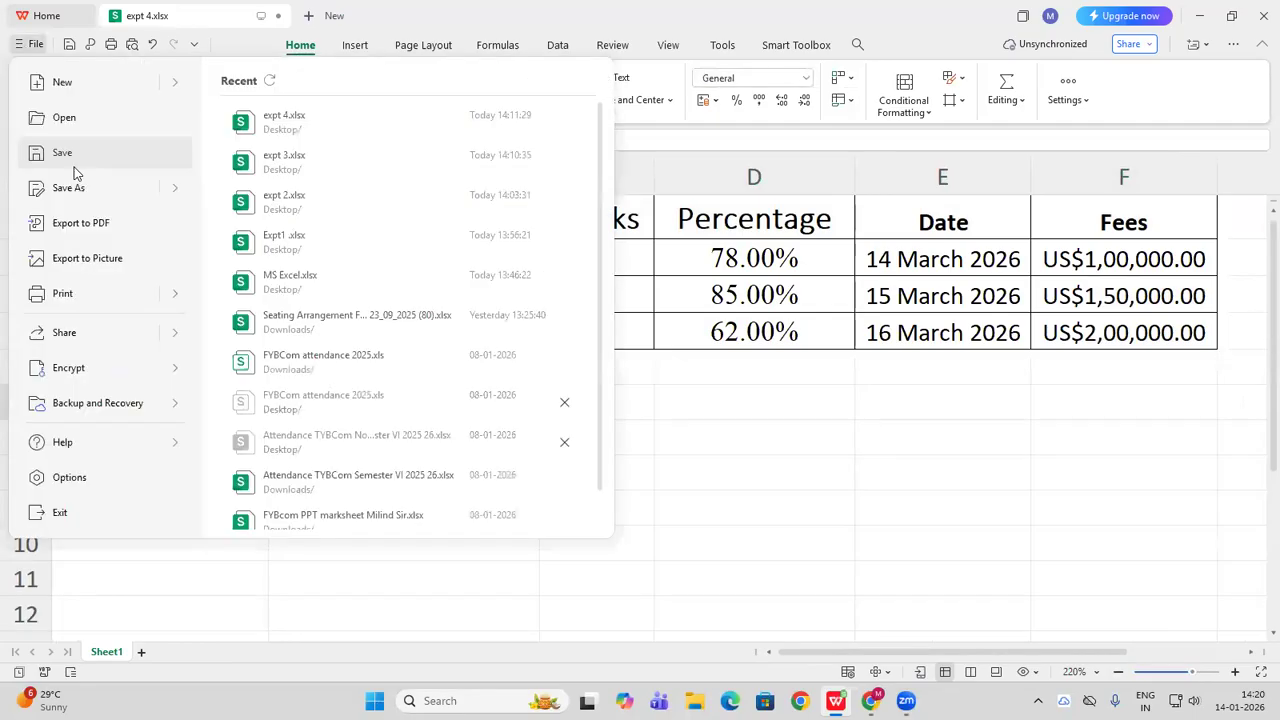
click(72, 185)
click(502, 483)
key(BackSpace)
key(BackSpace)
key(BackSpace)
key(BackSpace)
key(BackSpace)
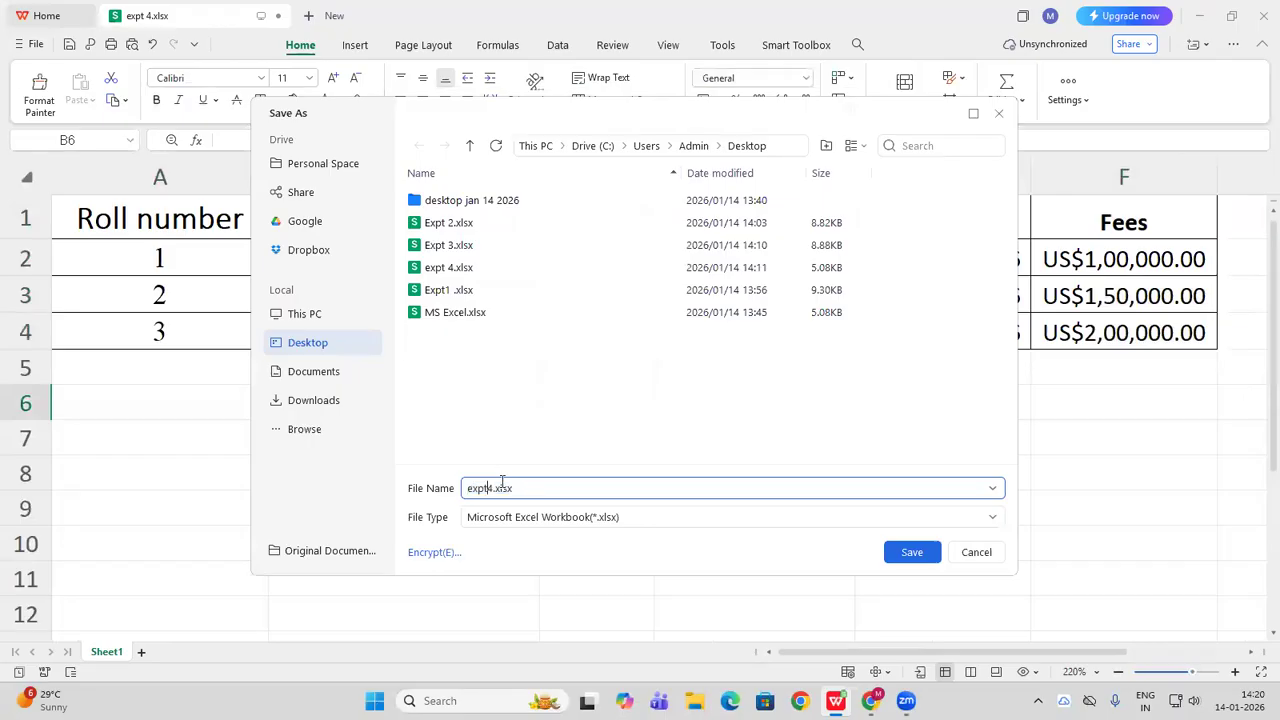
text(Expt)
click(502, 483)
key(Delete)
text(.)
click(908, 556)
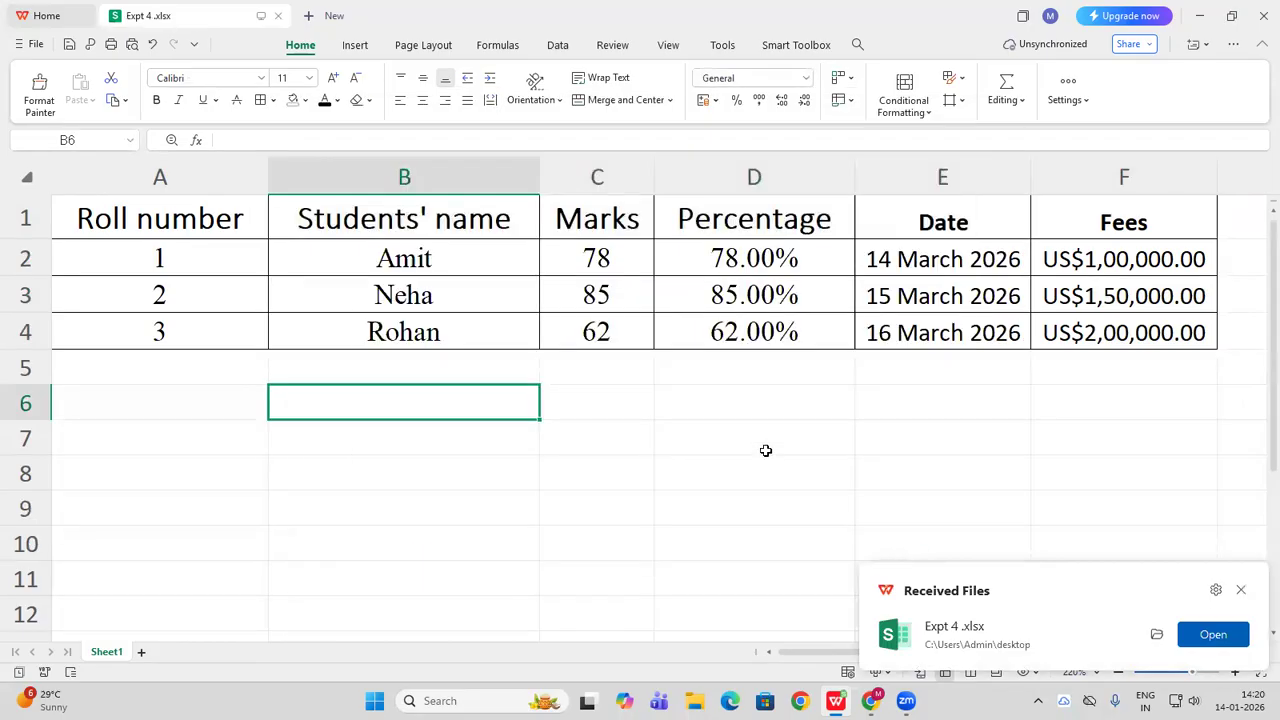
click(765, 451)
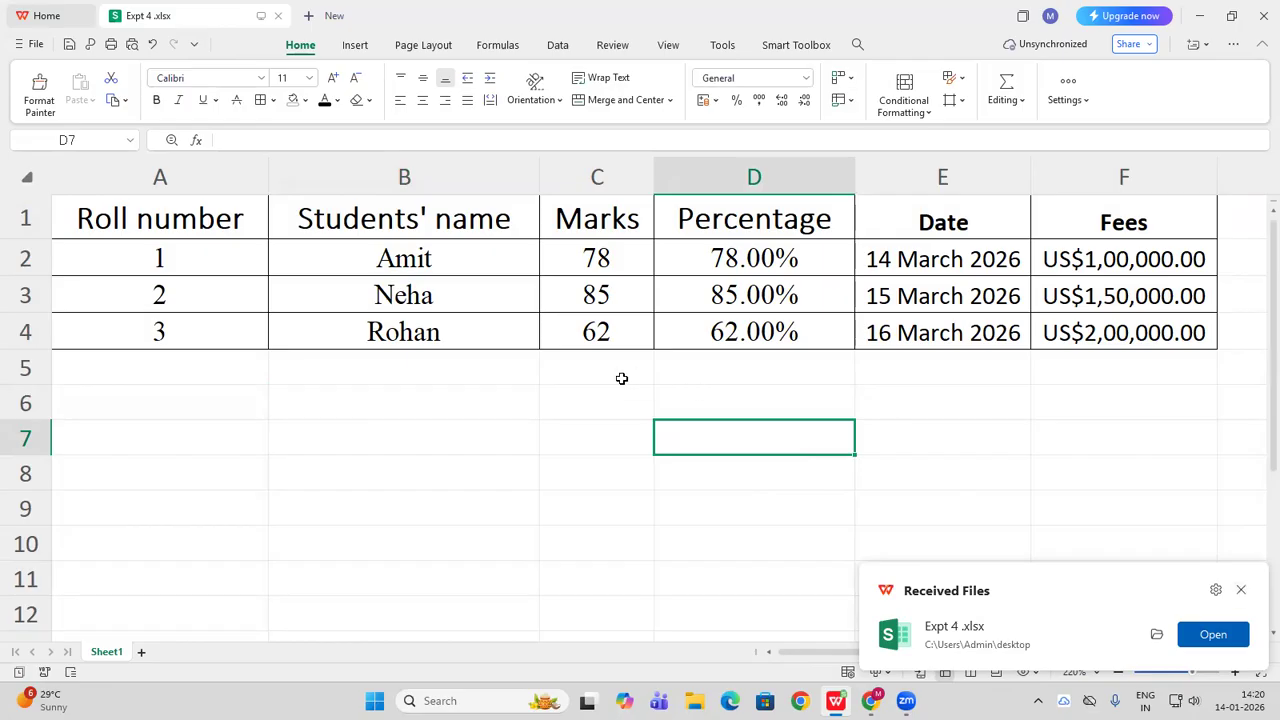
click(549, 410)
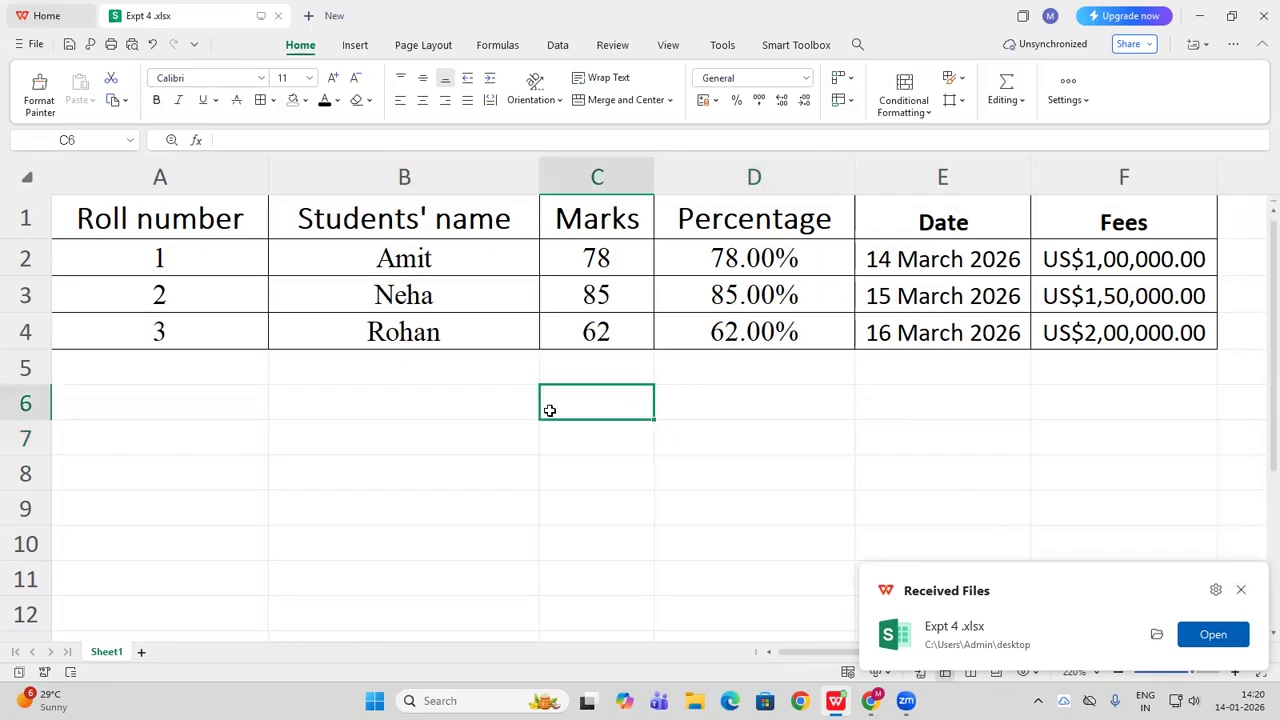